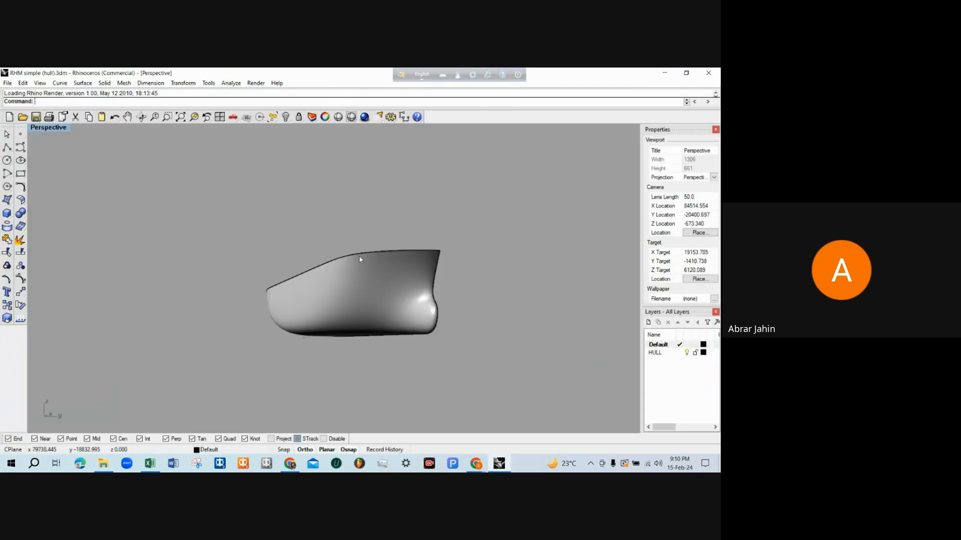
right_click_drag(325, 253, 179, 407)
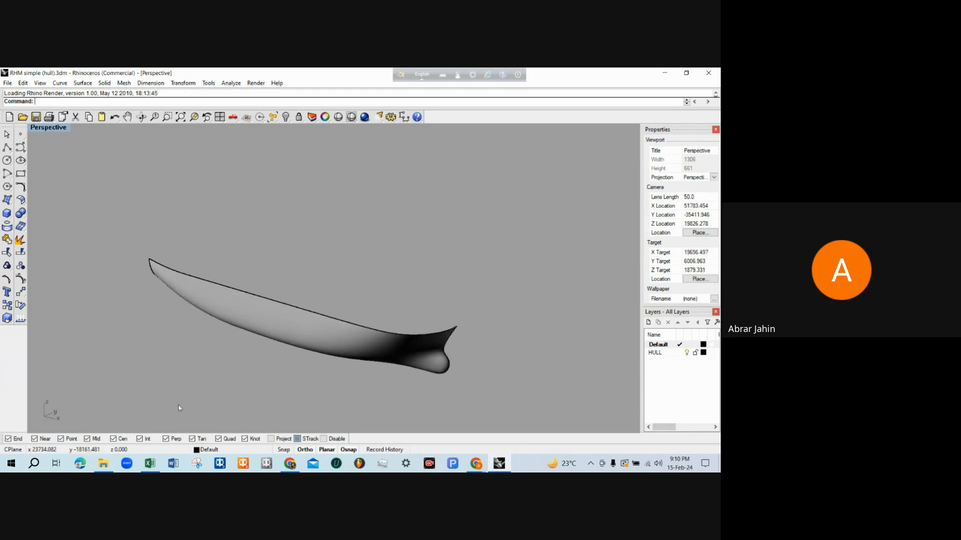
left_click(103, 463)
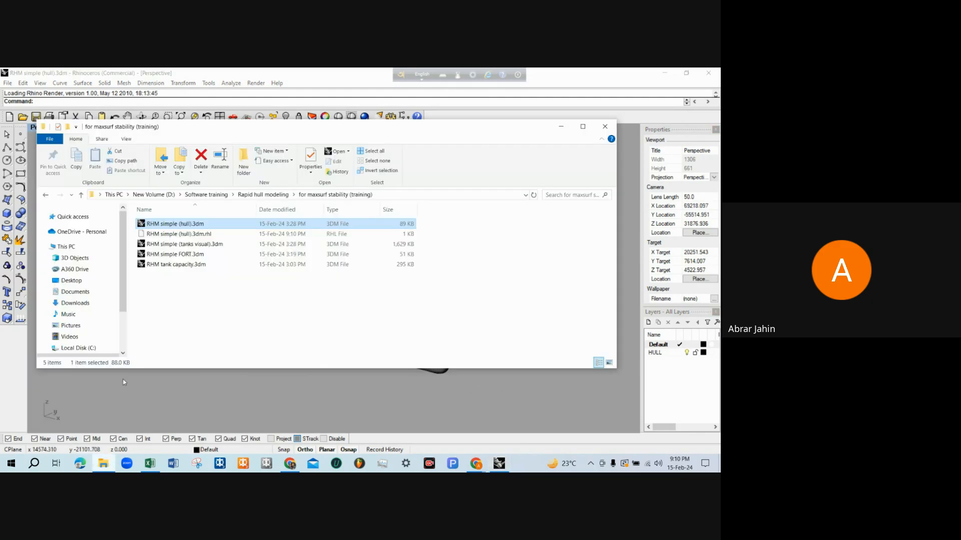
double_click(193, 245)
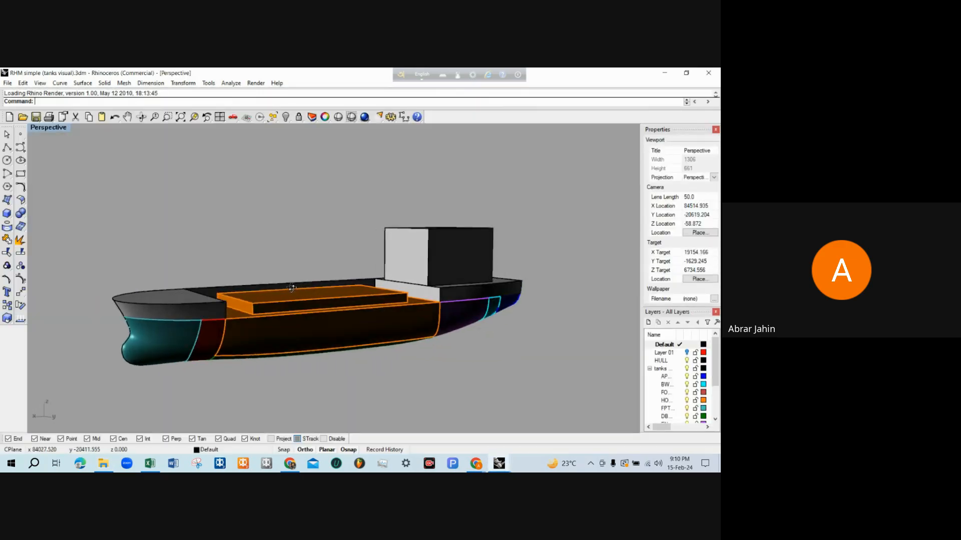
right_click_drag(292, 288, 253, 212)
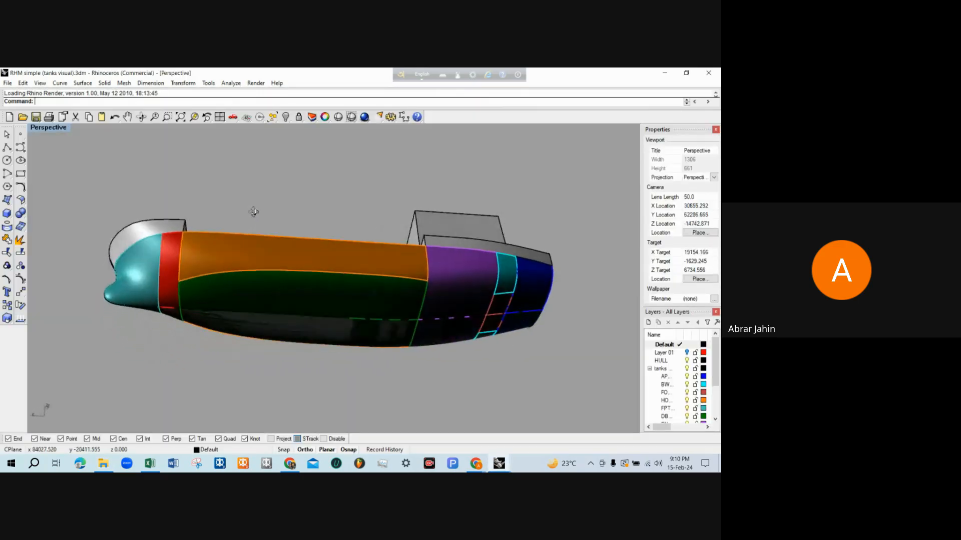
left_click(707, 72)
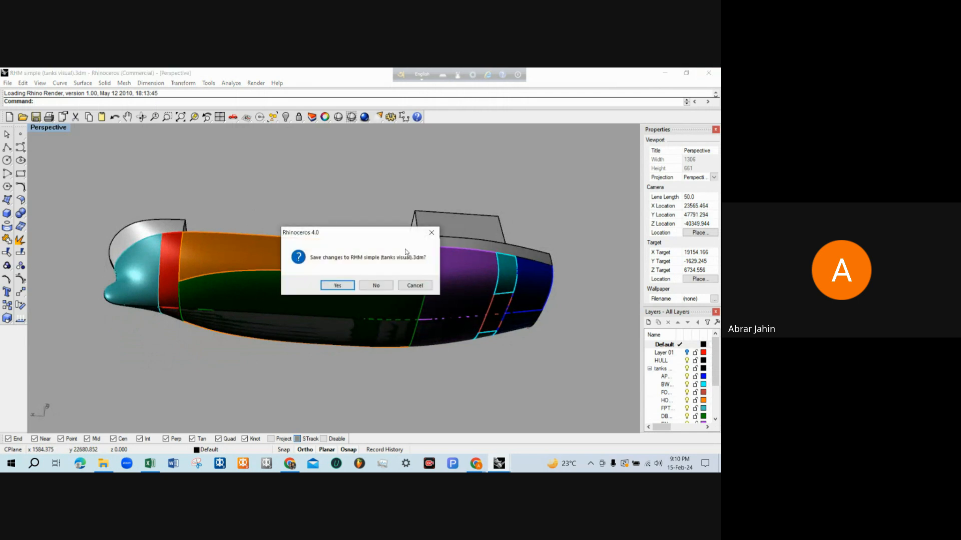
left_click(380, 290)
Open RHM simple (tanks visual).3dm from the training folder in Rhino 7 and view the ship model from the side
right_click(173, 245)
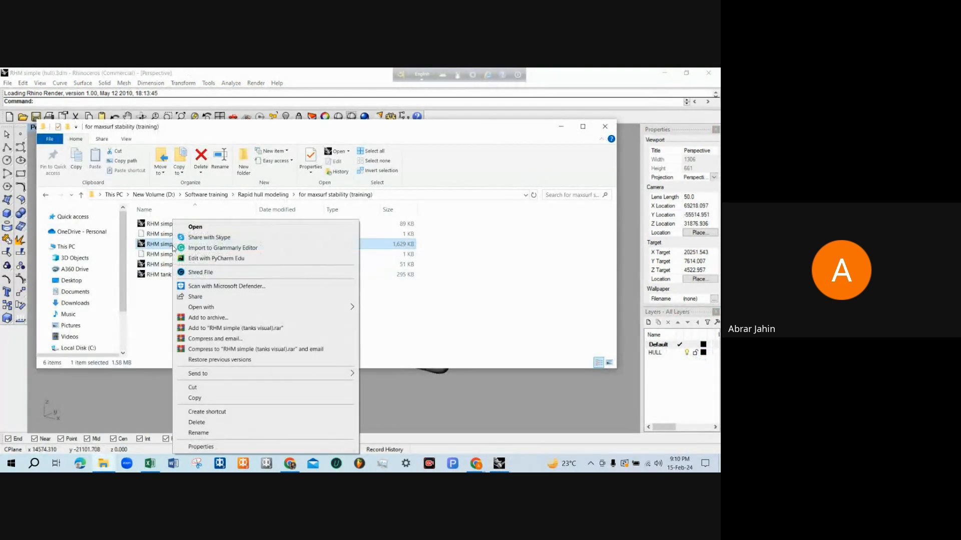
mouse_move(281, 307)
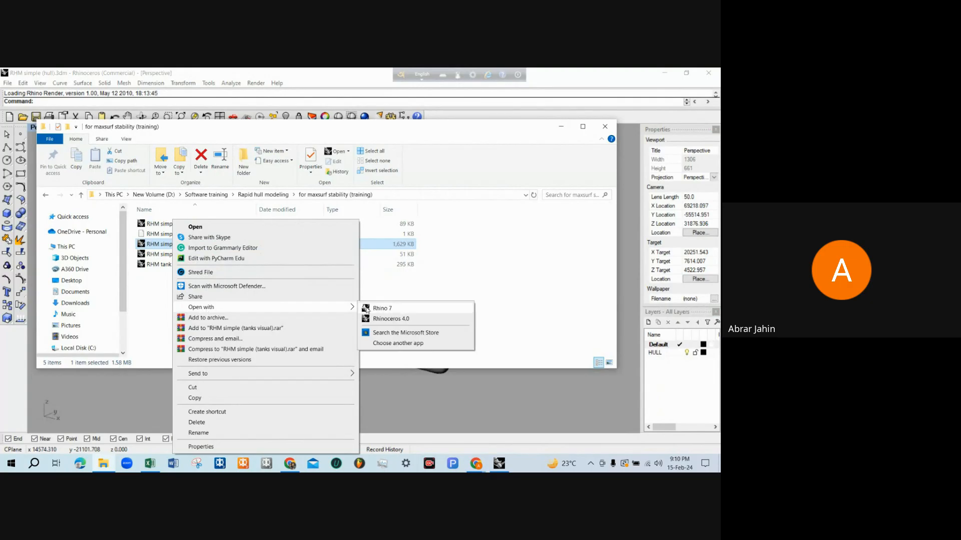
left_click(371, 308)
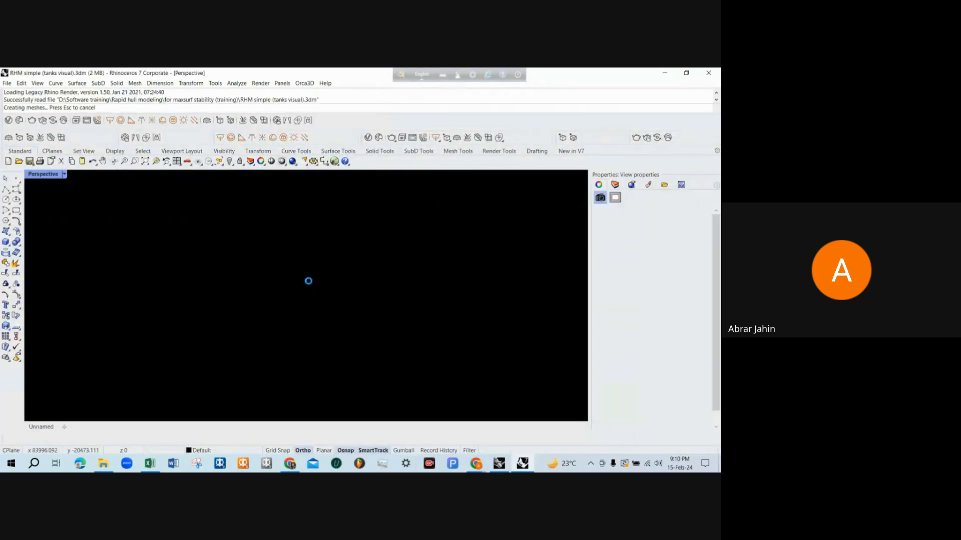
right_click_drag(322, 286, 306, 271)
Turn off the FCSTL and ACC. layers of the tanks model and inspect the remaining compartments
left_click(615, 185)
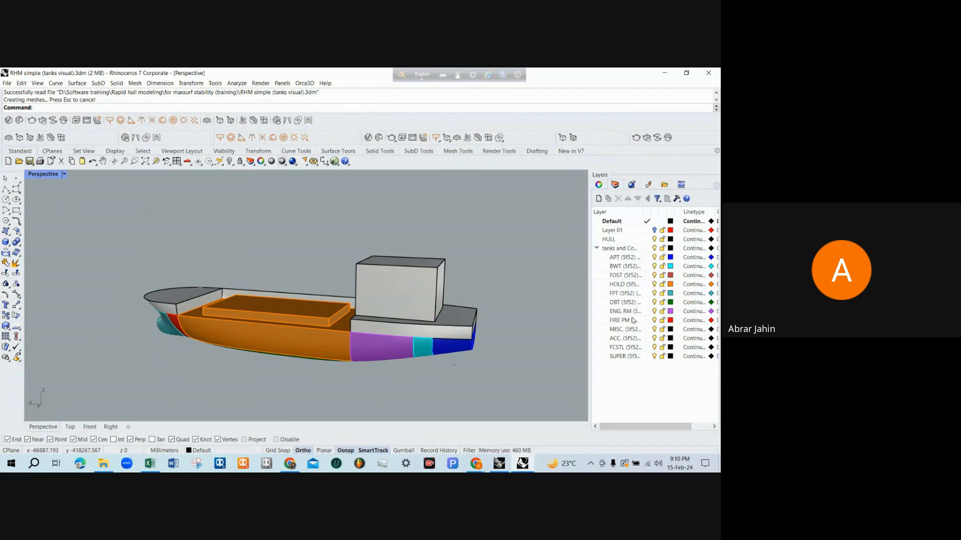
left_click(654, 347)
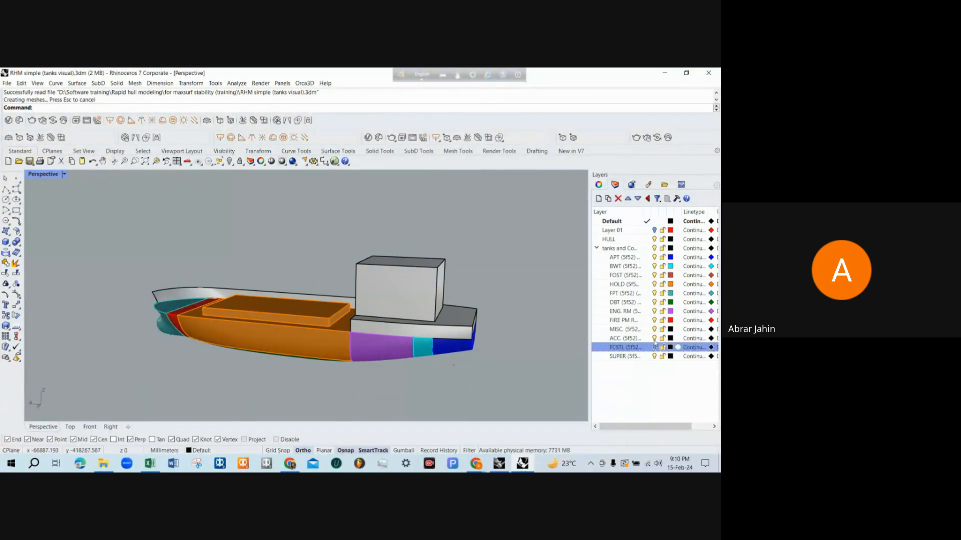
left_click(653, 339)
right_click_drag(120, 320, 351, 318)
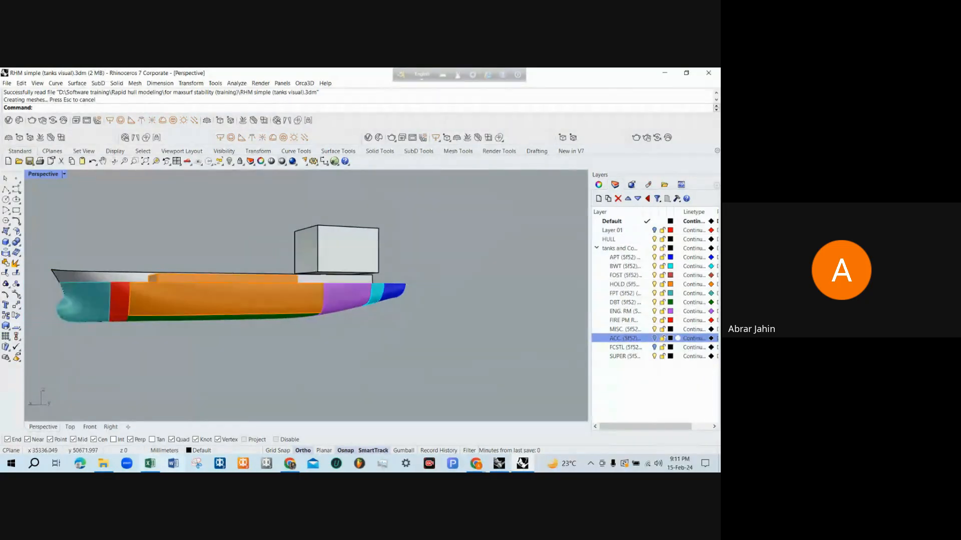
Open RHM tank capacity.3dm from the training folder and inspect the profile view of the tank arrangement
left_click(105, 463)
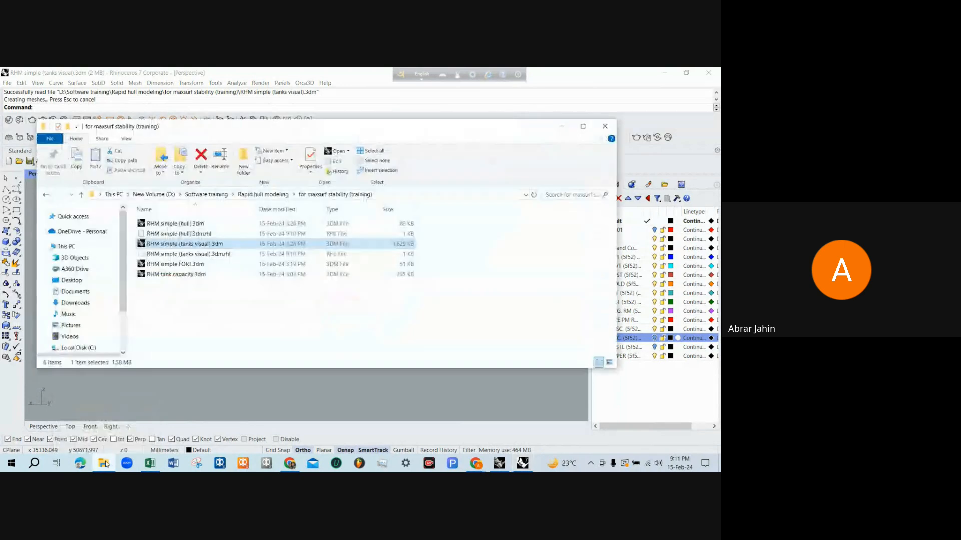
double_click(175, 274)
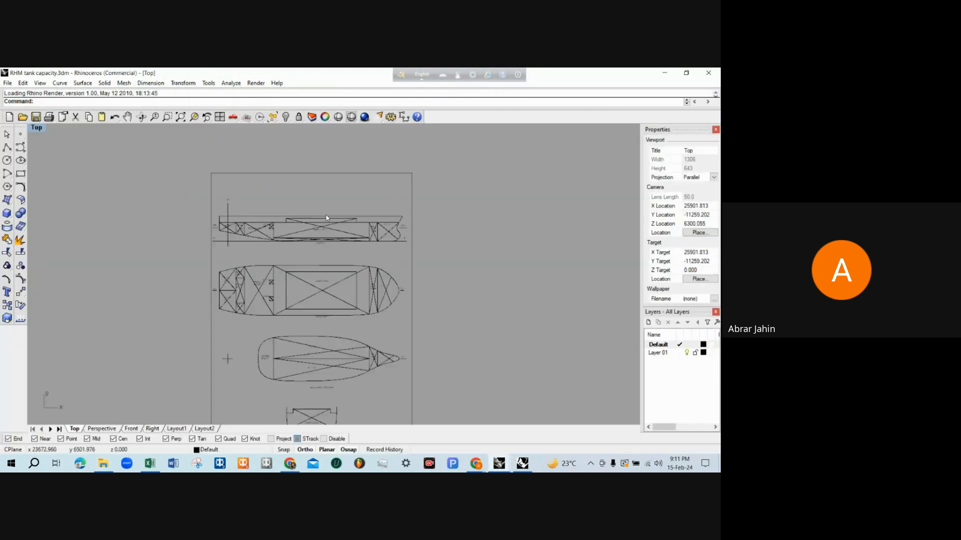
scroll(326, 218, "up", 5)
scroll(326, 223, "down", 3)
scroll(317, 268, "up", 3)
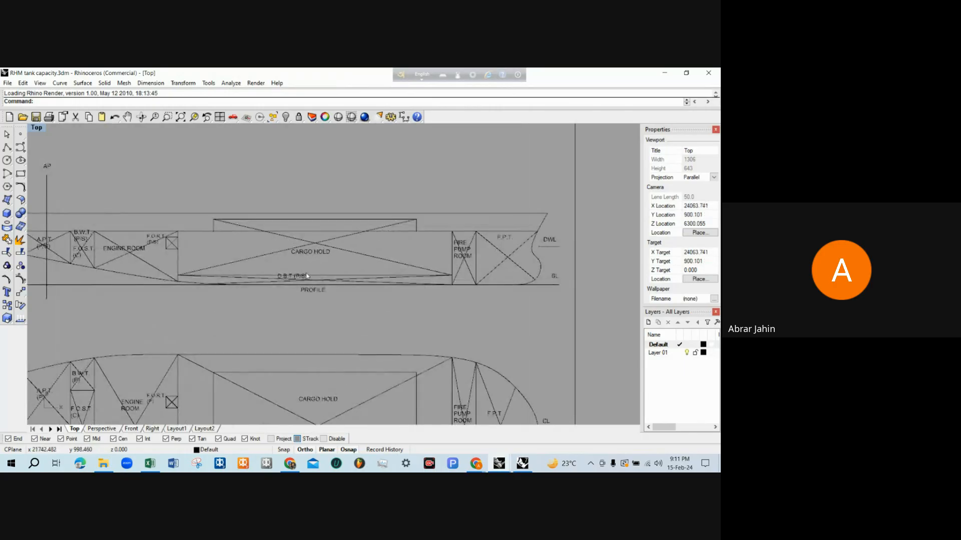
scroll(306, 276, "down", 4)
scroll(293, 254, "up", 2)
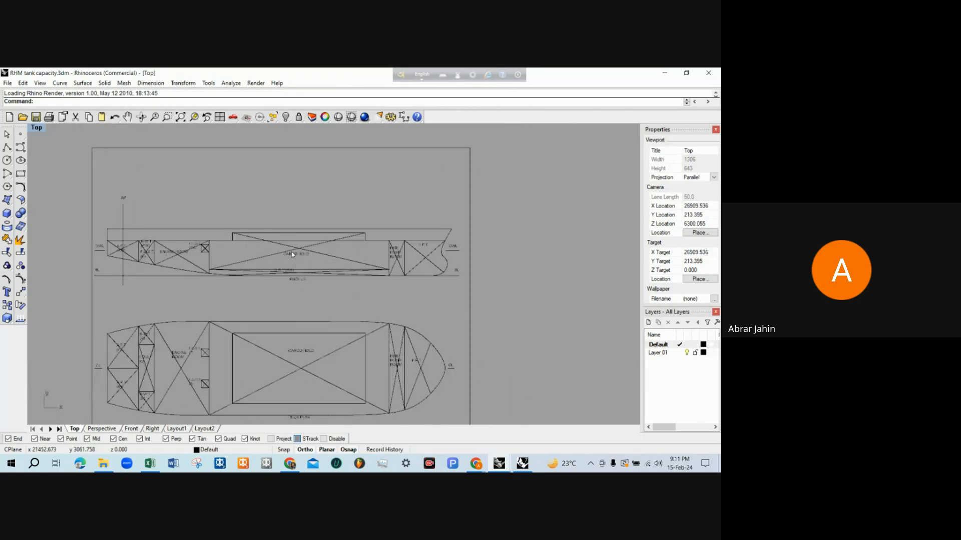
scroll(175, 239, "up", 2)
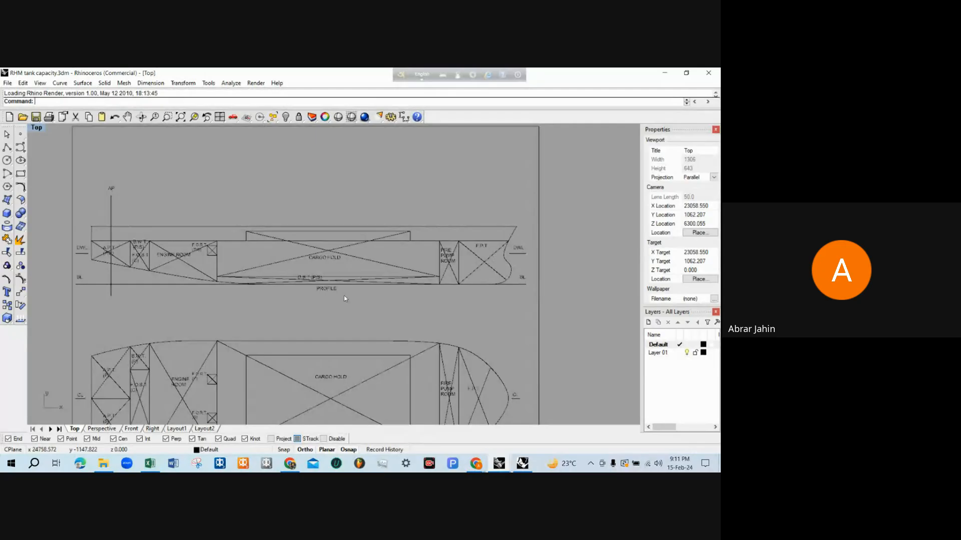
scroll(184, 256, "down", 6)
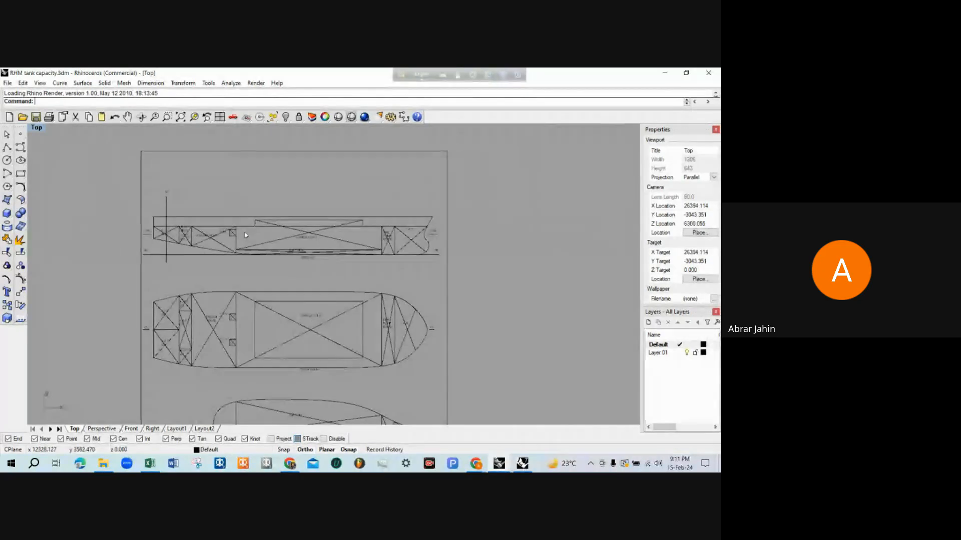
Examine the deck plan and the profile's forward compartments, including the cargo hold, fire pump room and F.P.T
scroll(274, 303, "up", 4)
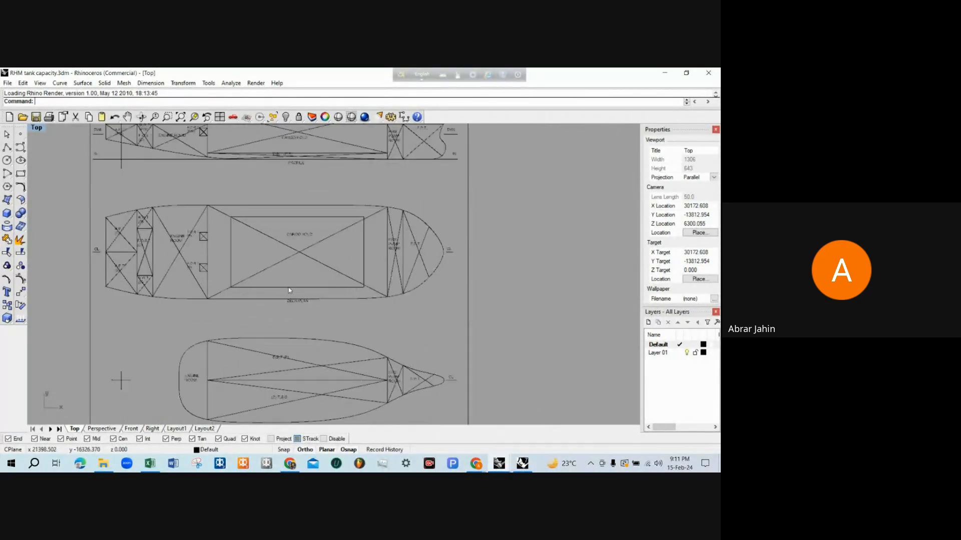
scroll(291, 291, "down", 3)
scroll(298, 216, "up", 3)
scroll(295, 214, "up", 2)
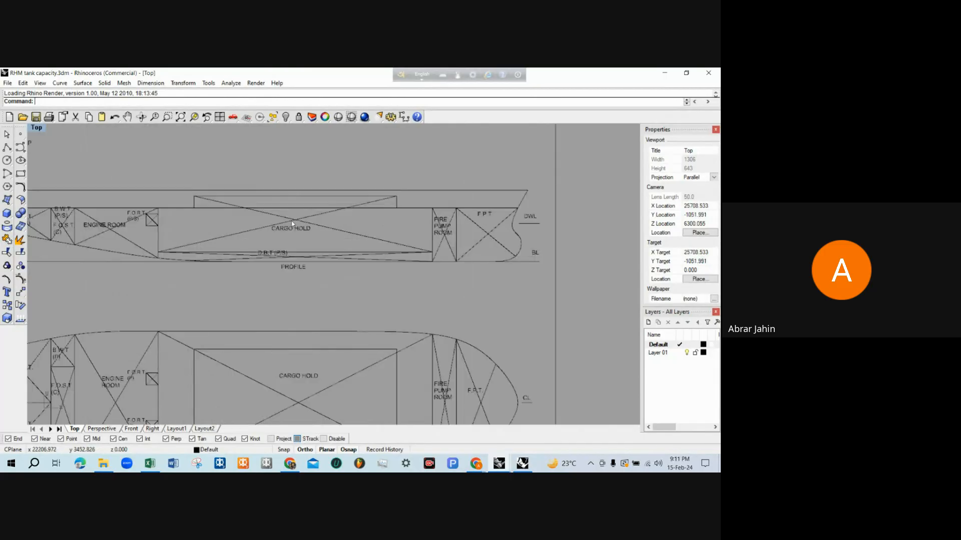
scroll(424, 238, "up", 3)
scroll(458, 236, "down", 3)
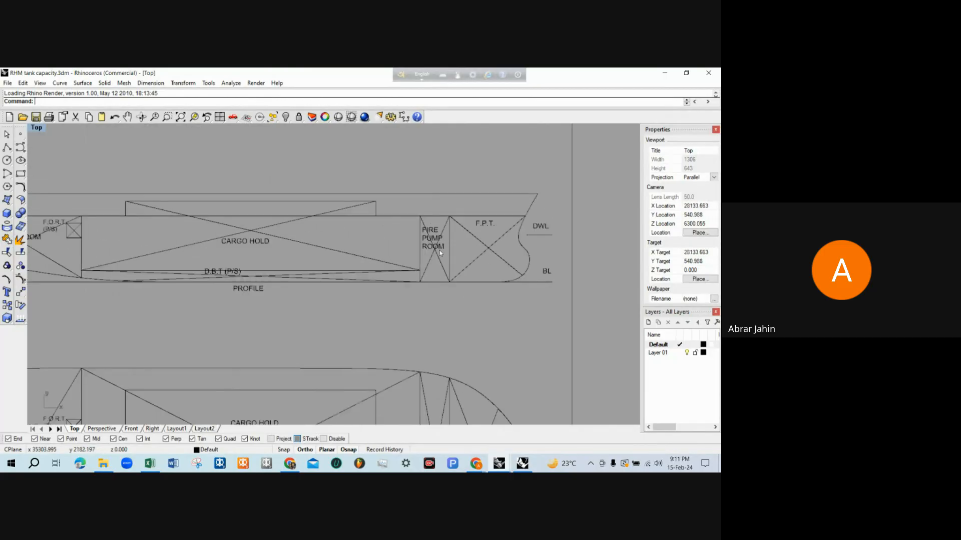
scroll(439, 250, "up", 3)
scroll(440, 250, "down", 2)
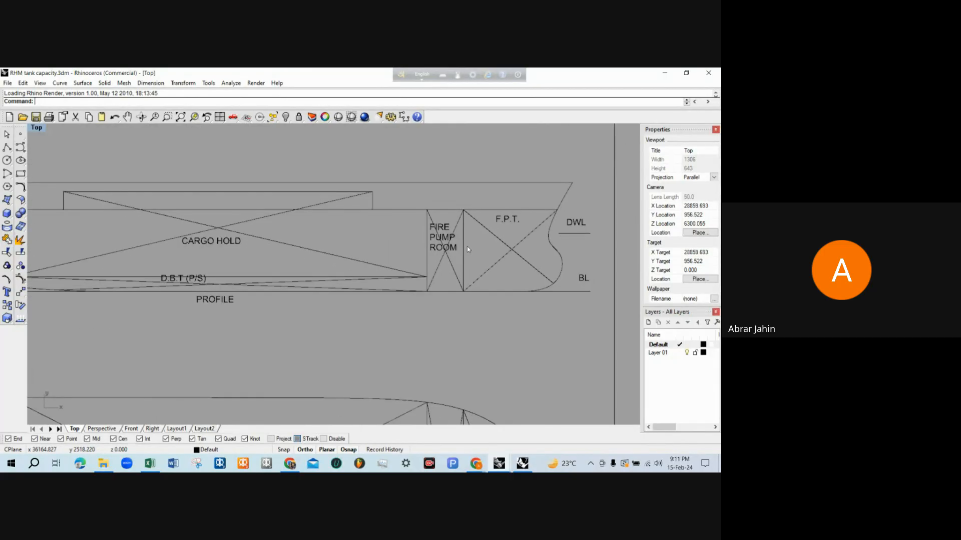
scroll(466, 245, "down", 3)
scroll(466, 248, "up", 1)
scroll(475, 248, "down", 4)
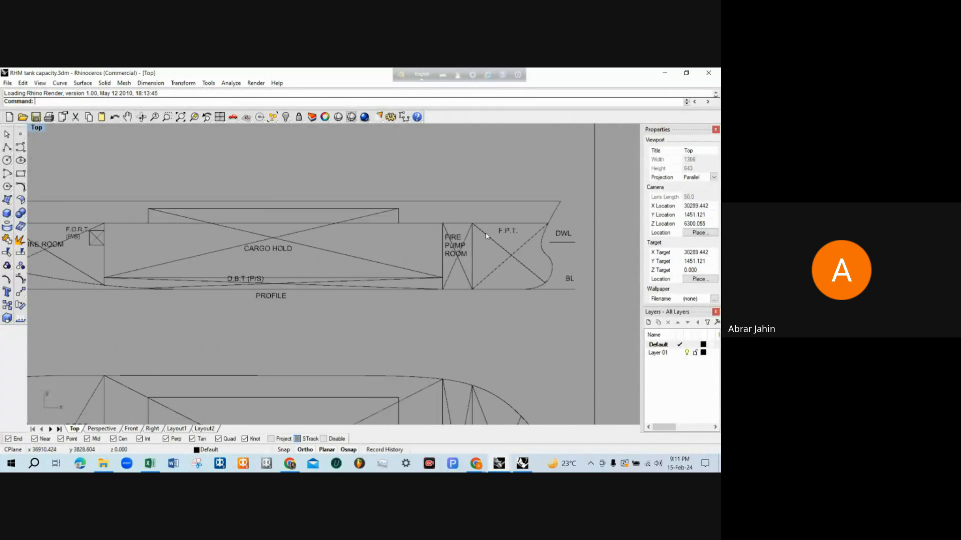
Examine the double bottom plan and the midship section of the tank capacity drawing
scroll(417, 212, "down", 3)
scroll(391, 344, "up", 3)
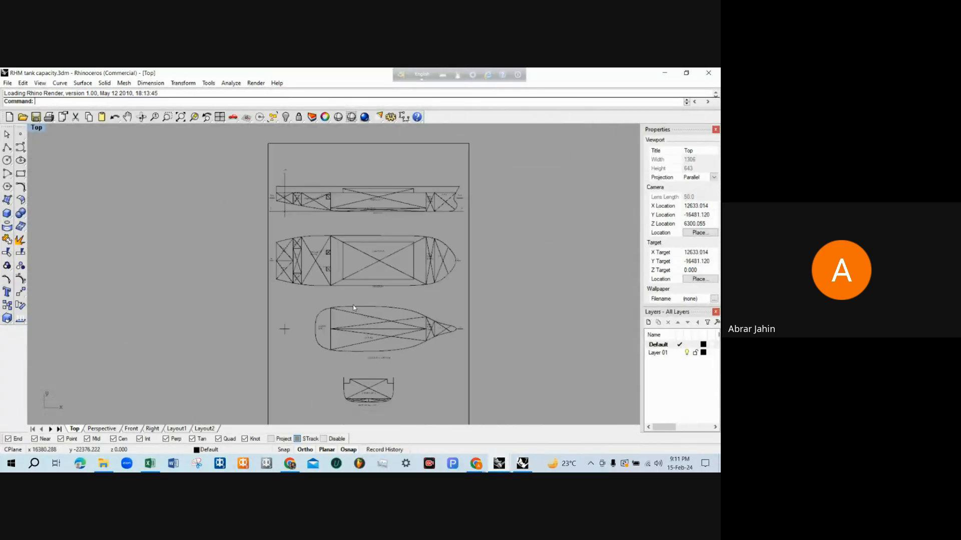
scroll(395, 373, "up", 4)
left_click(367, 335)
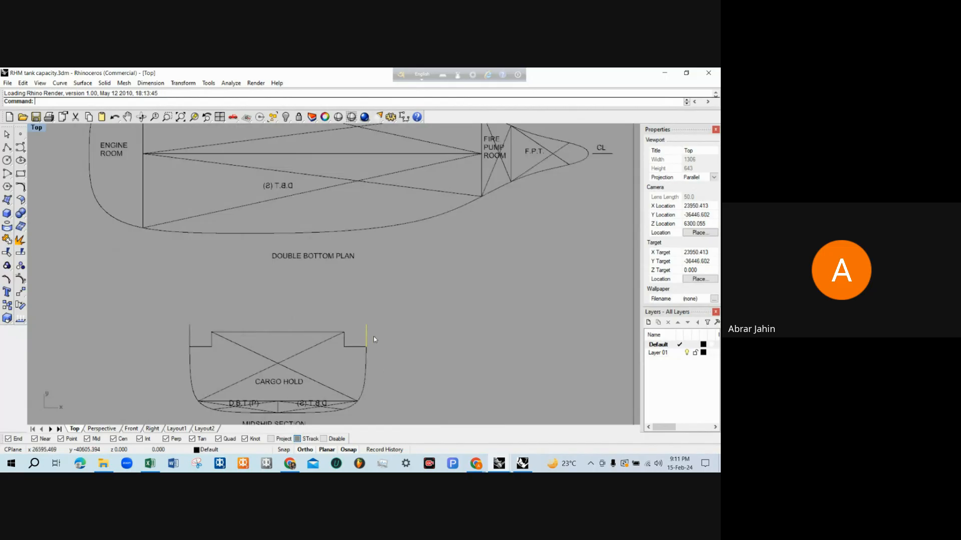
scroll(373, 336, "down", 2)
left_click(393, 333)
scroll(395, 300, "down", 2)
scroll(398, 287, "up", 2)
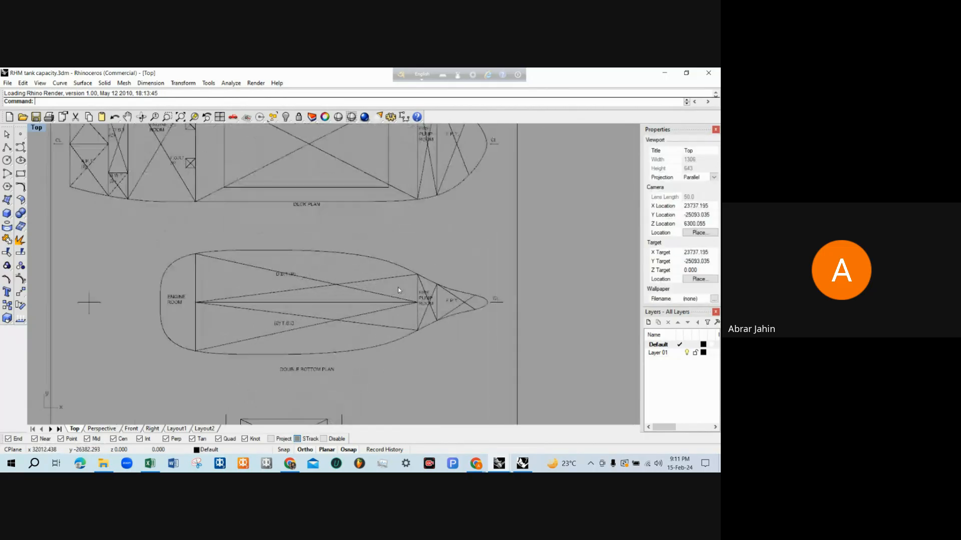
scroll(395, 320, "down", 2)
scroll(394, 330, "down", 3)
scroll(323, 337, "up", 3)
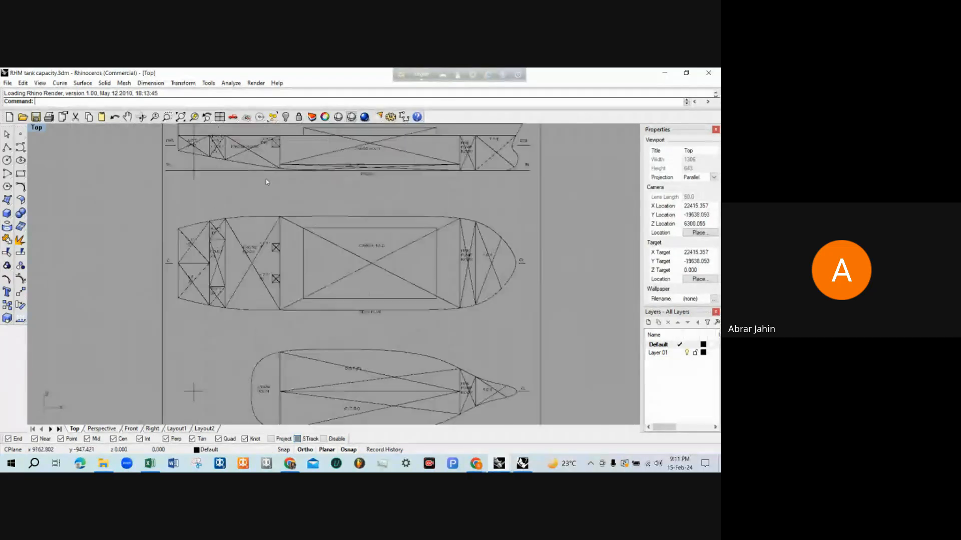
Examine the profile's compartments from the A.P.T. and engine room forward to the F.P.T
scroll(240, 315, "down", 1)
scroll(240, 188, "up", 4)
scroll(346, 191, "down", 2)
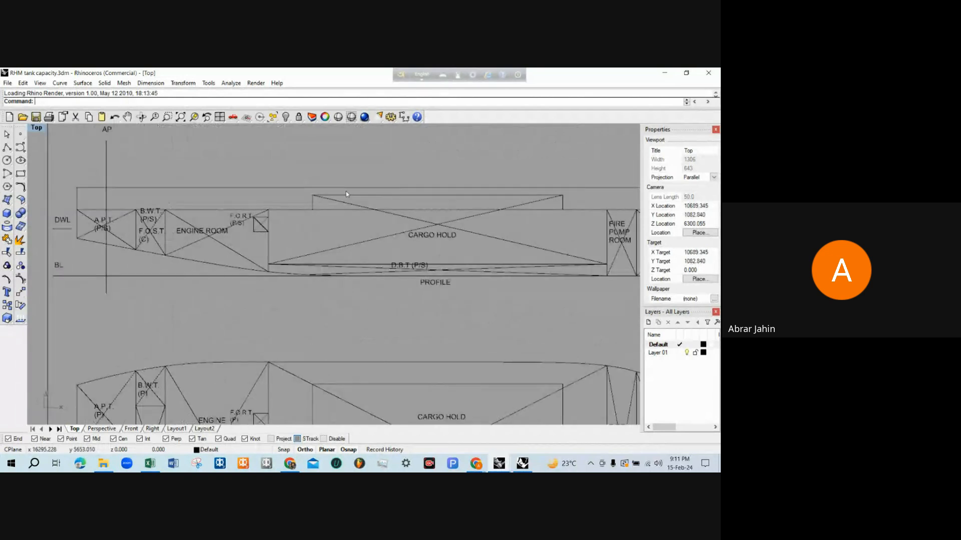
scroll(441, 225, "up", 2)
scroll(265, 182, "down", 1)
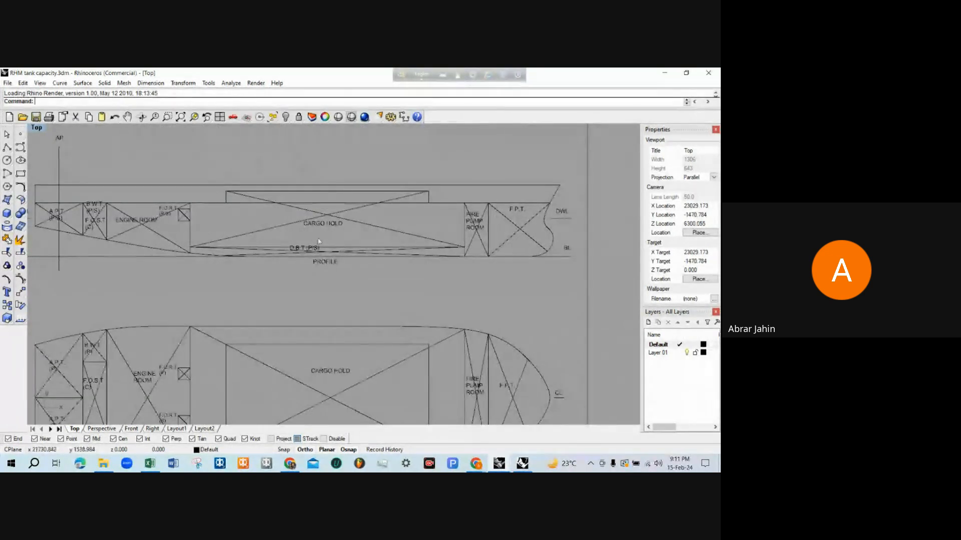
scroll(260, 179, "up", 2)
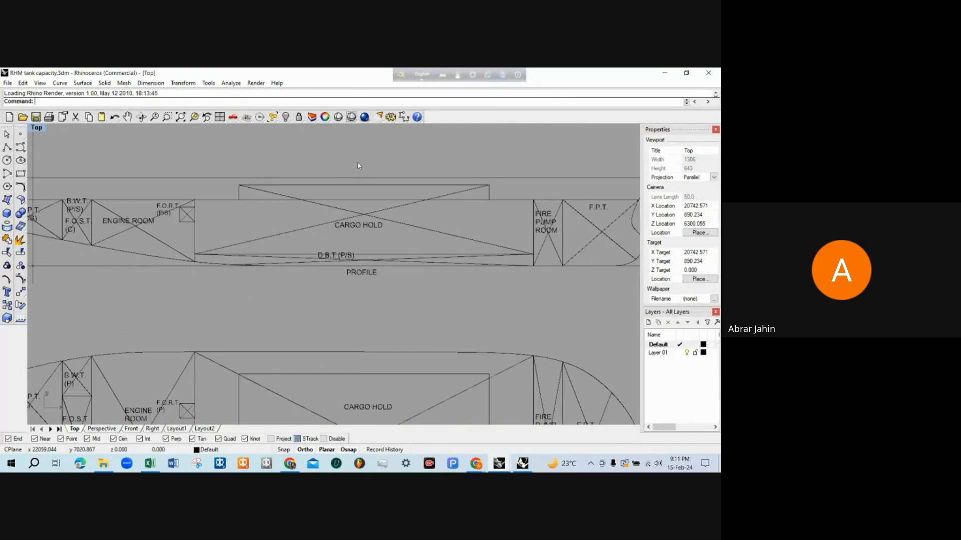
scroll(356, 163, "down", 1)
scroll(285, 192, "down", 4)
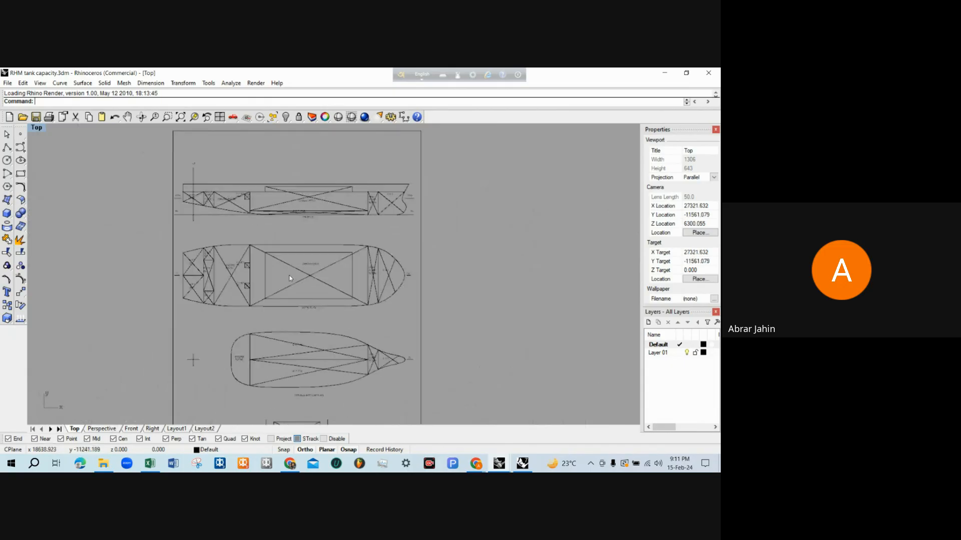
Examine the D.B.T (P/S) tanks beneath the cargo hold in the profile view
scroll(289, 278, "up", 1)
scroll(290, 279, "down", 1)
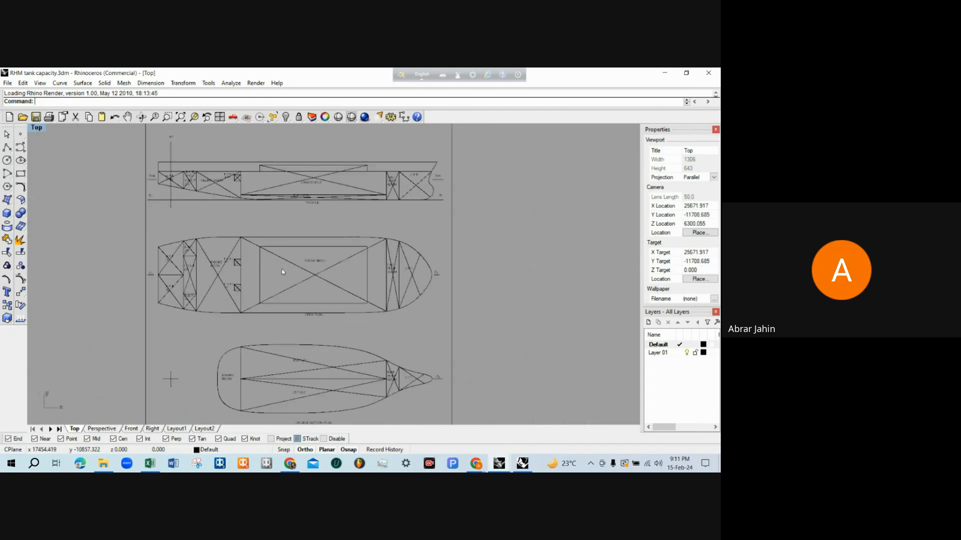
scroll(286, 164, "up", 1)
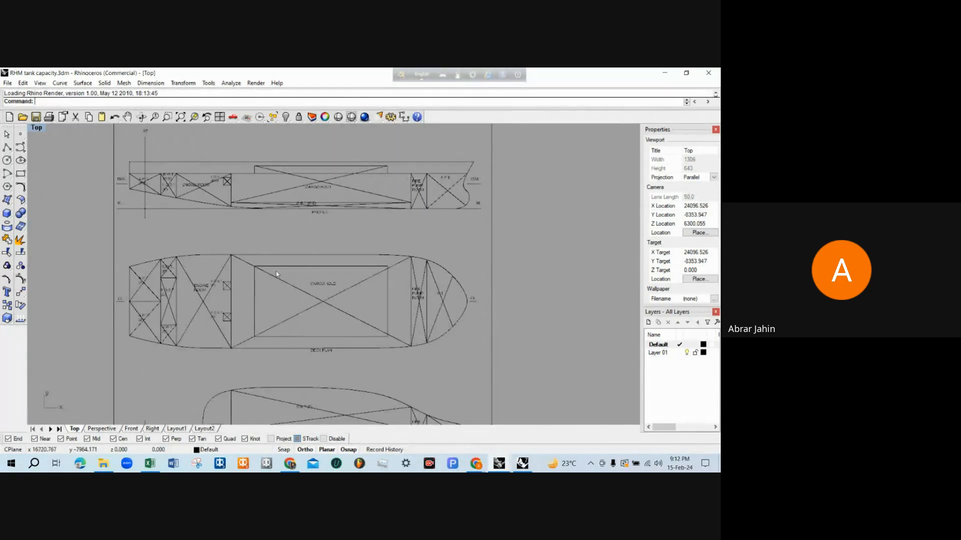
scroll(314, 226, "up", 4)
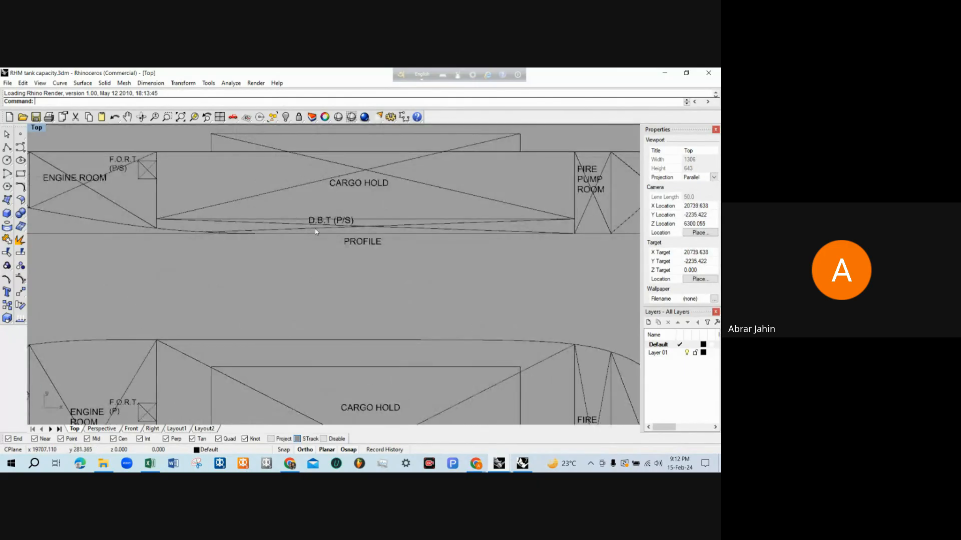
scroll(302, 240, "up", 2)
scroll(271, 244, "down", 4)
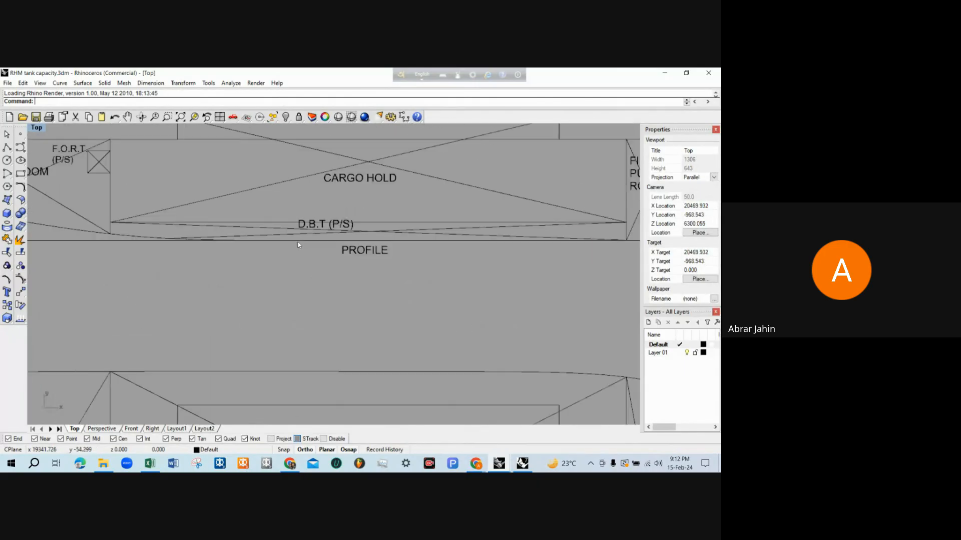
scroll(299, 233, "up", 2)
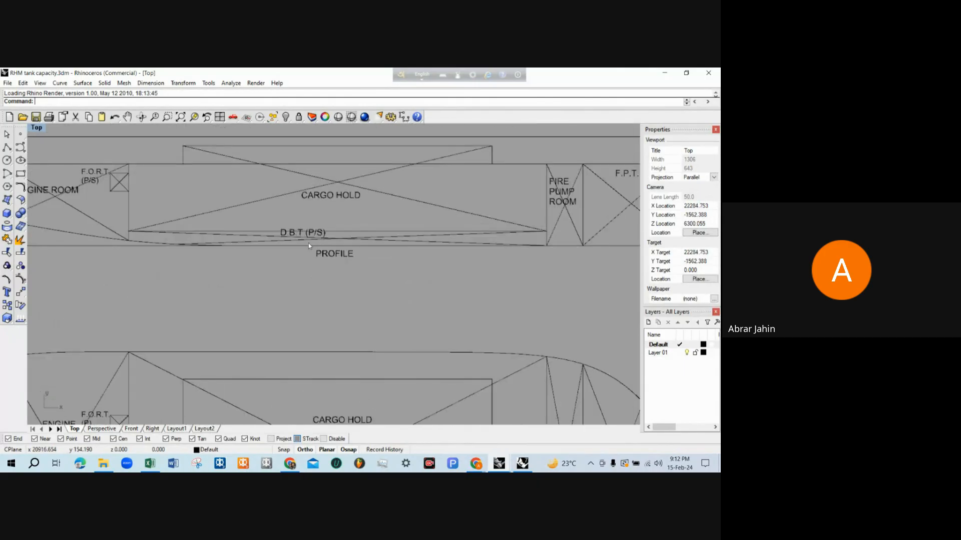
Examine the cargo hold outline in the profile view, including its raised upper section and the boundary with the double bottom
right_click_drag(319, 307, 327, 305)
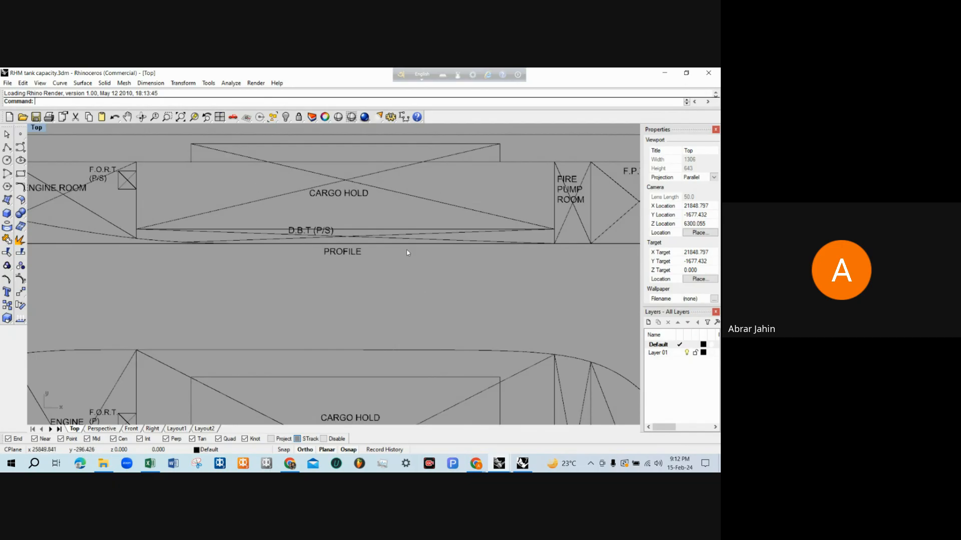
scroll(335, 326, "down", 4)
scroll(361, 217, "up", 4)
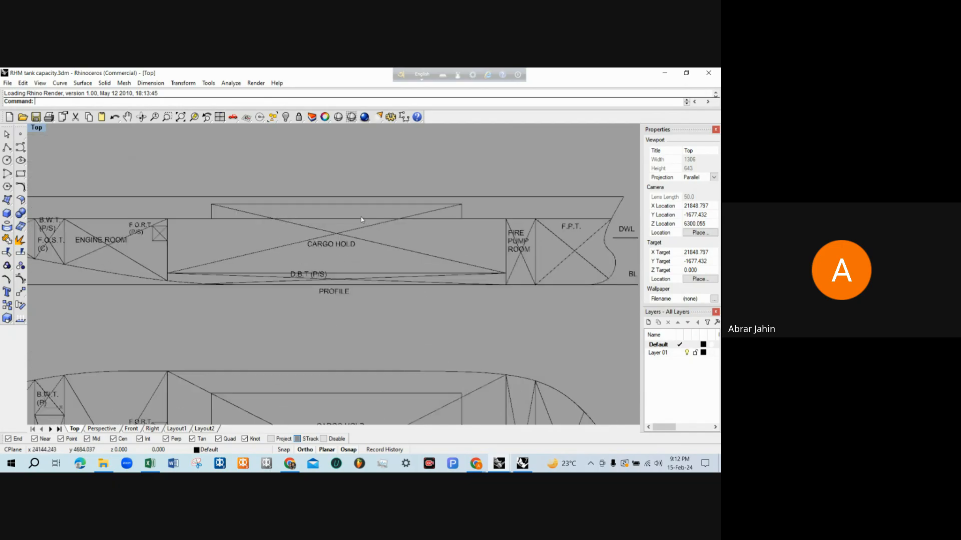
scroll(361, 220, "down", 4)
scroll(351, 255, "up", 3)
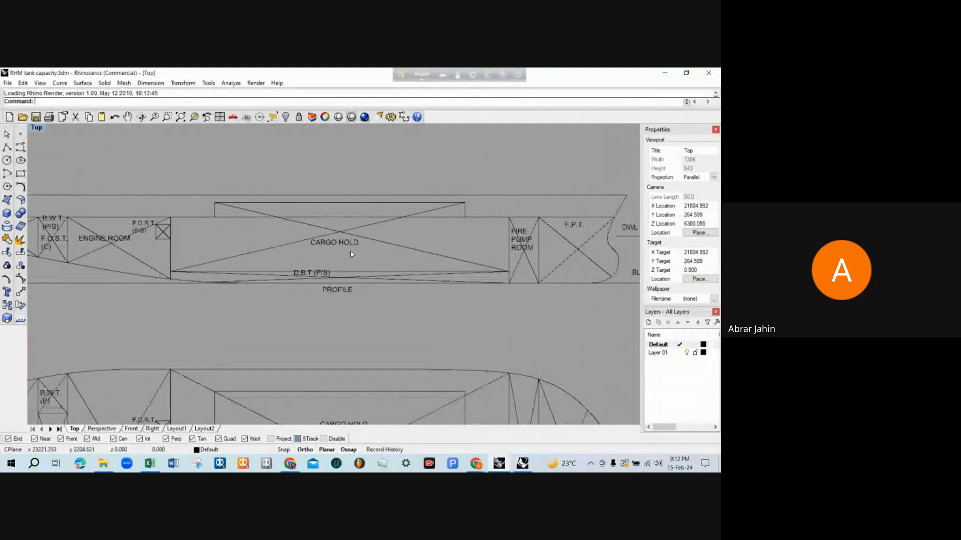
scroll(352, 253, "down", 3)
scroll(352, 250, "up", 3)
scroll(352, 264, "up", 1)
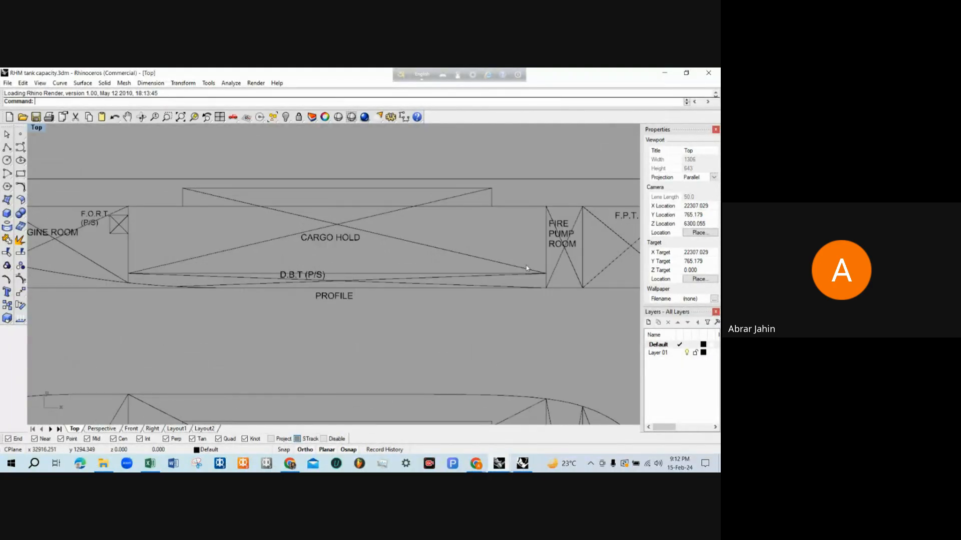
scroll(526, 265, "down", 2)
scroll(351, 271, "up", 2)
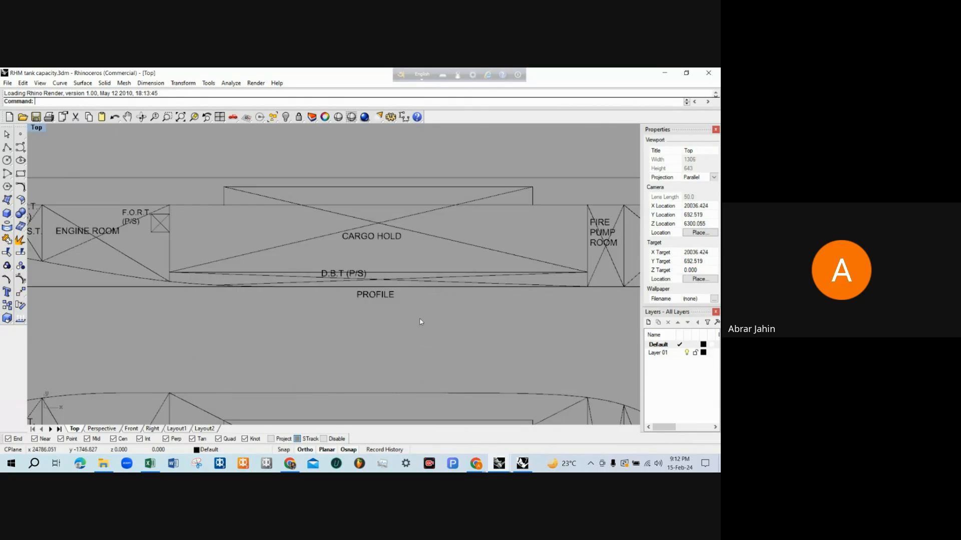
scroll(420, 322, "up", 1)
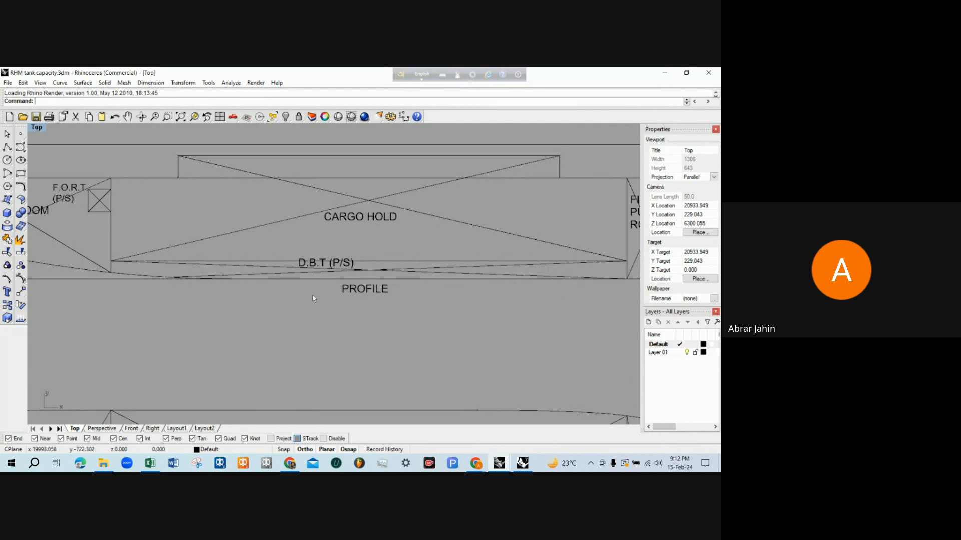
scroll(313, 299, "down", 6)
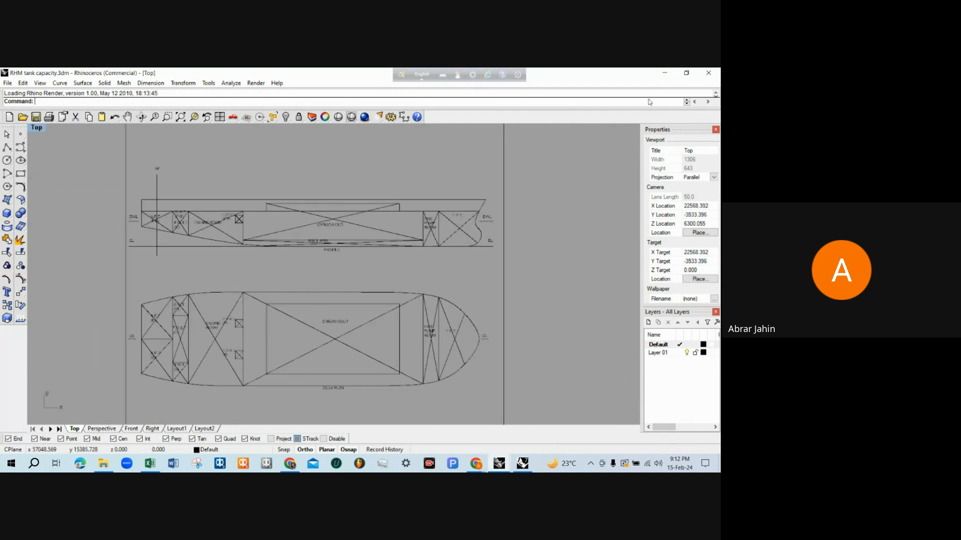
Switch to the 3D tank model, examine the orange cargo hold solid from the side and above, and show all four viewports
left_click(661, 75)
left_click(443, 388)
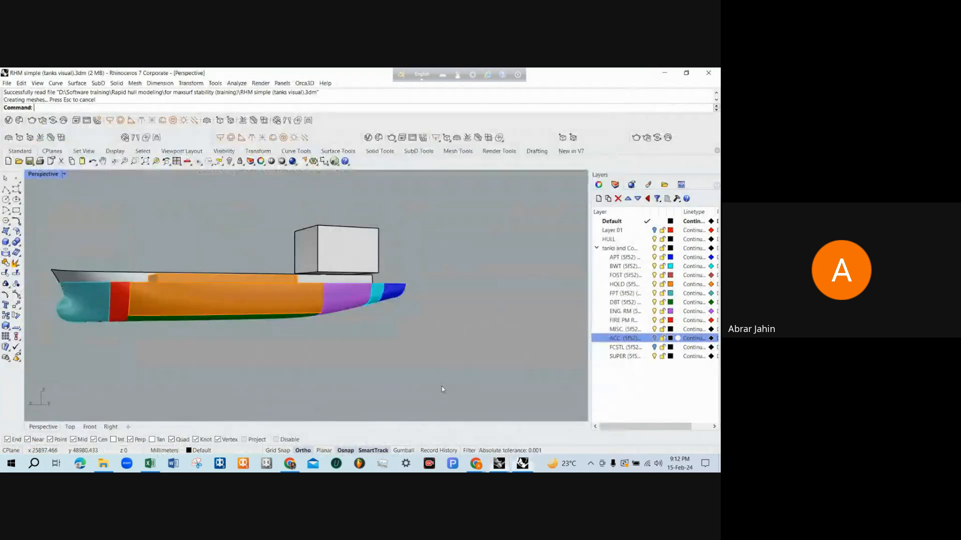
mouse_move(336, 305)
right_mouse_down()
mouse_move(327, 251)
mouse_move(321, 301)
right_mouse_up()
scroll(238, 306, "up", 4)
left_click(227, 305)
scroll(224, 217, "down", 2)
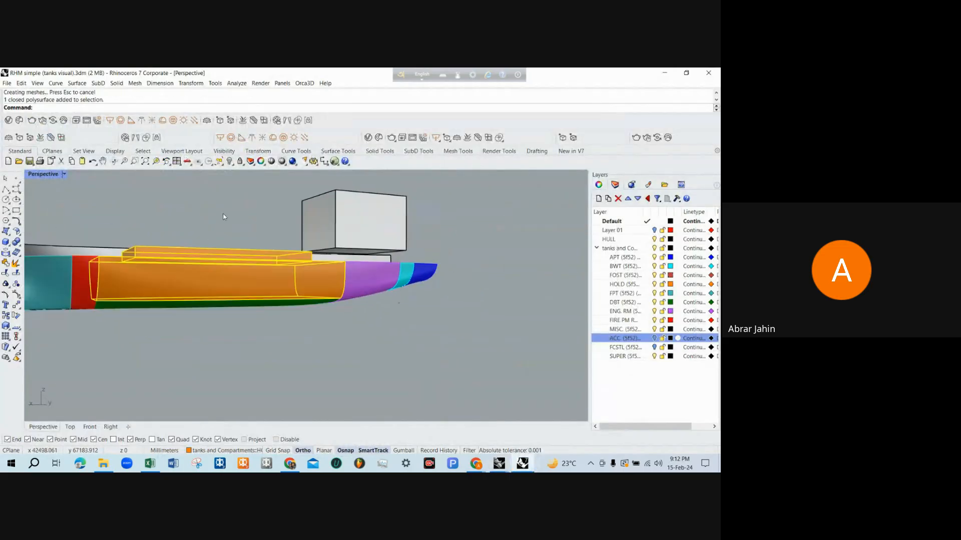
right_click_drag(224, 216, 440, 350)
left_click(356, 332)
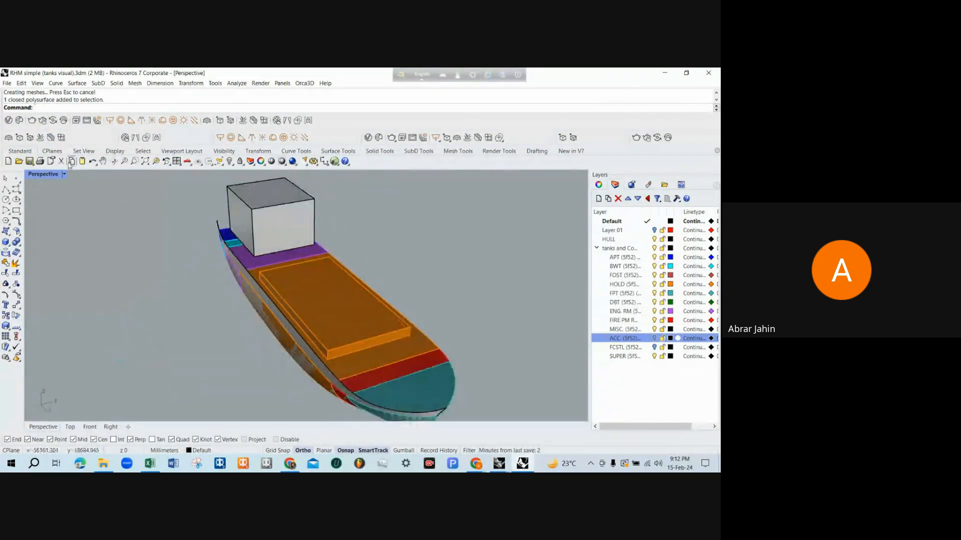
double_click(44, 174)
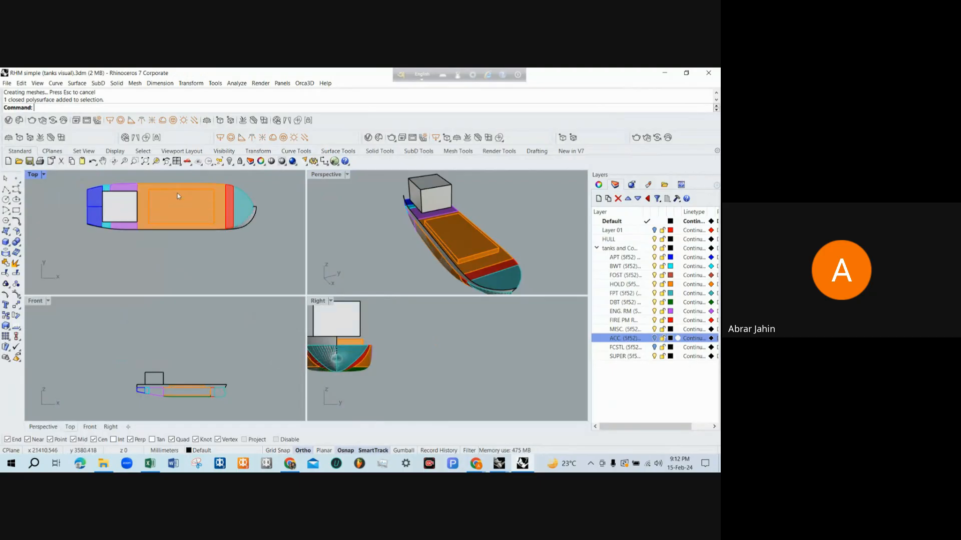
Try the Wireframe and Rendered display modes in the Top viewport and return it to Shaded
left_click(44, 175)
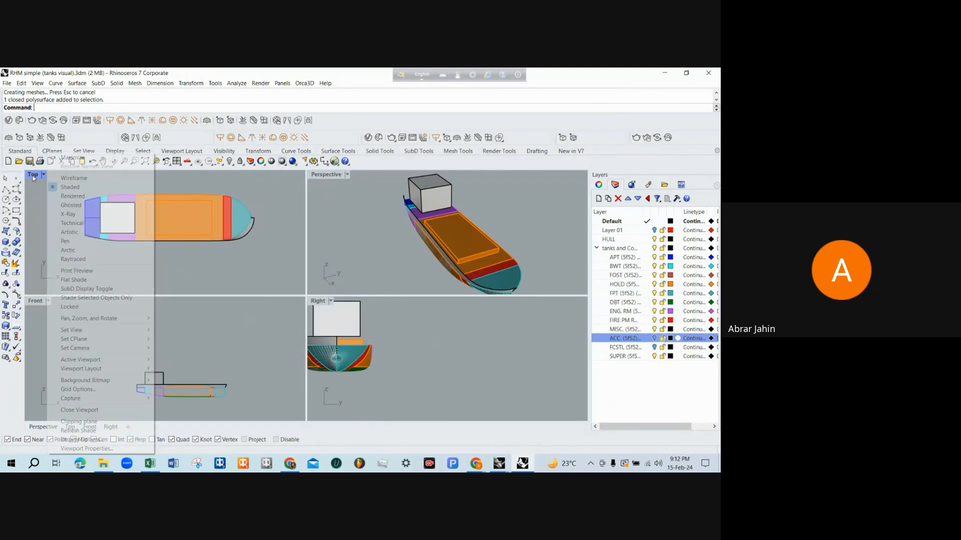
left_click(73, 178)
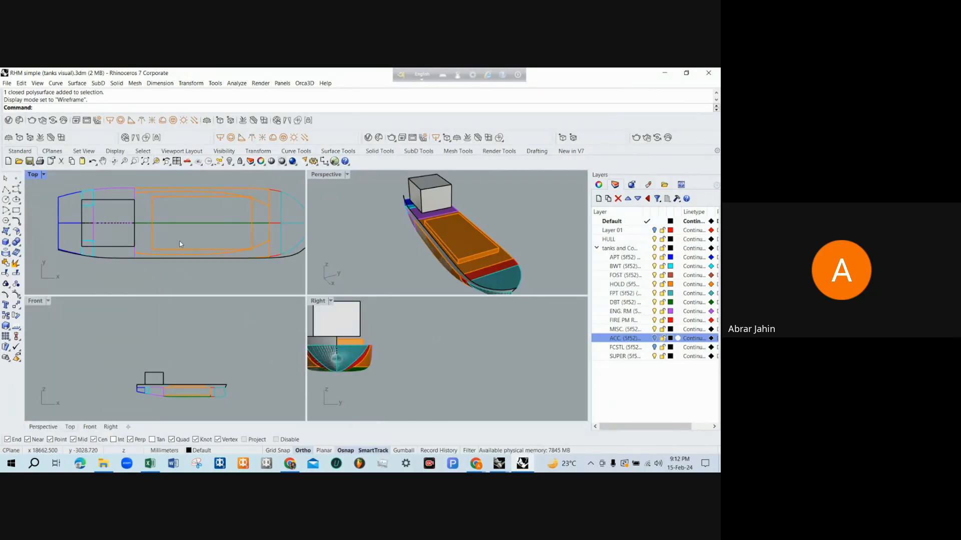
middle_click(46, 194)
left_click(27, 201)
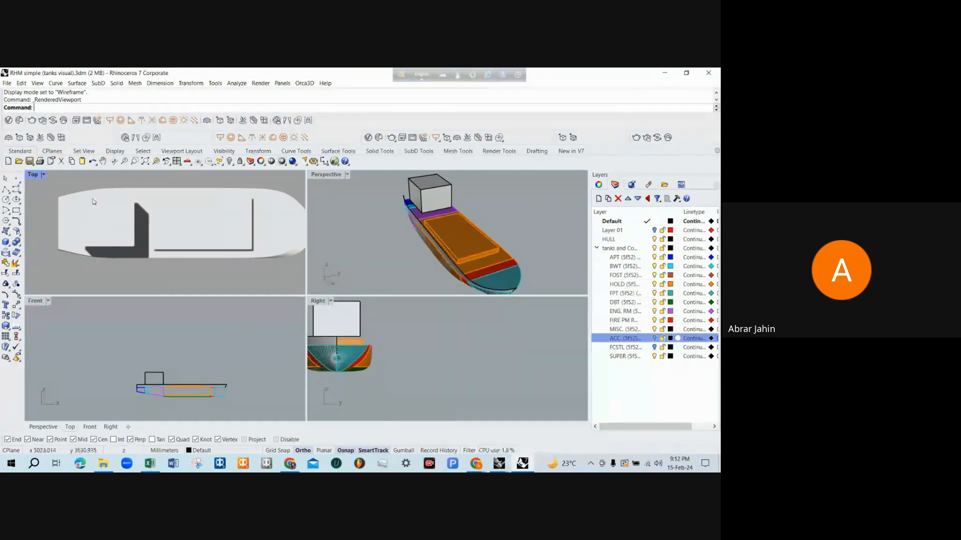
left_click(33, 175)
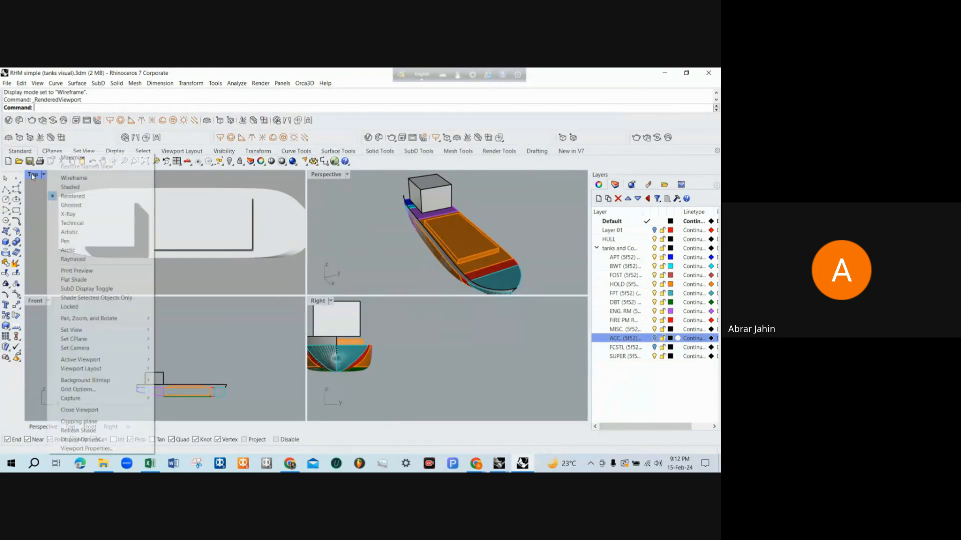
left_click(282, 161)
right_click(281, 161)
left_click(237, 271)
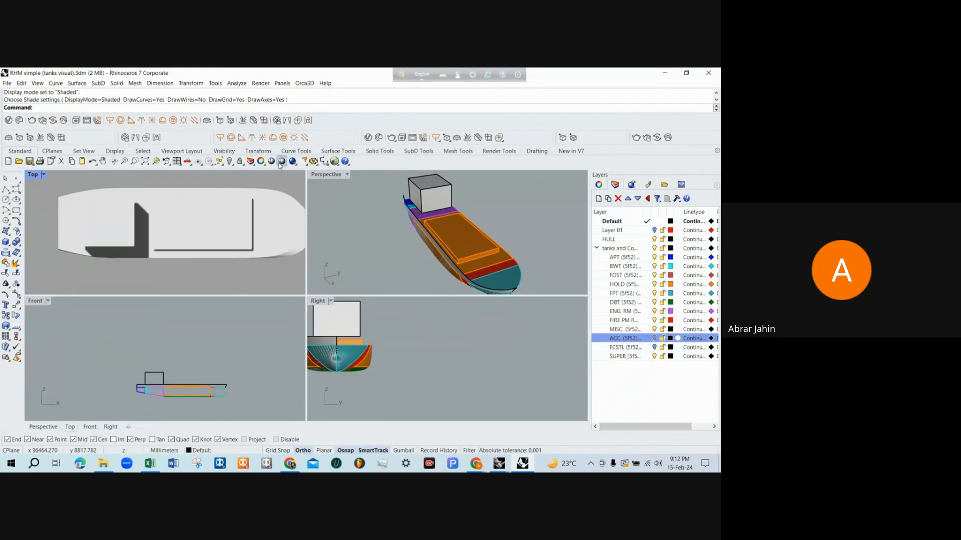
right_click(282, 162)
Compare the hold in the tank model's maximized Front view with the profile in the tank capacity drawing
scroll(188, 399, "up", 4)
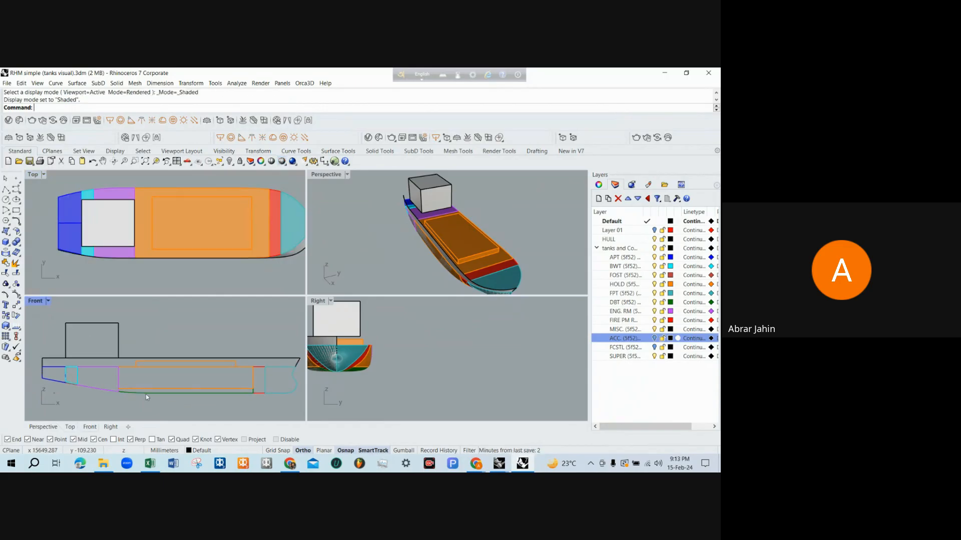
key("ctrl+m")
scroll(240, 339, "down", 2)
scroll(392, 373, "up", 2)
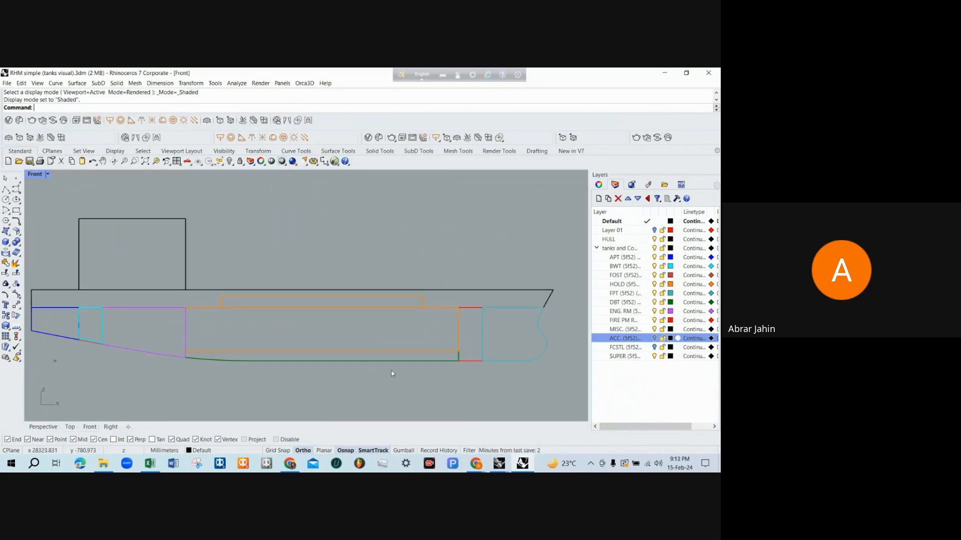
scroll(392, 374, "up", 1)
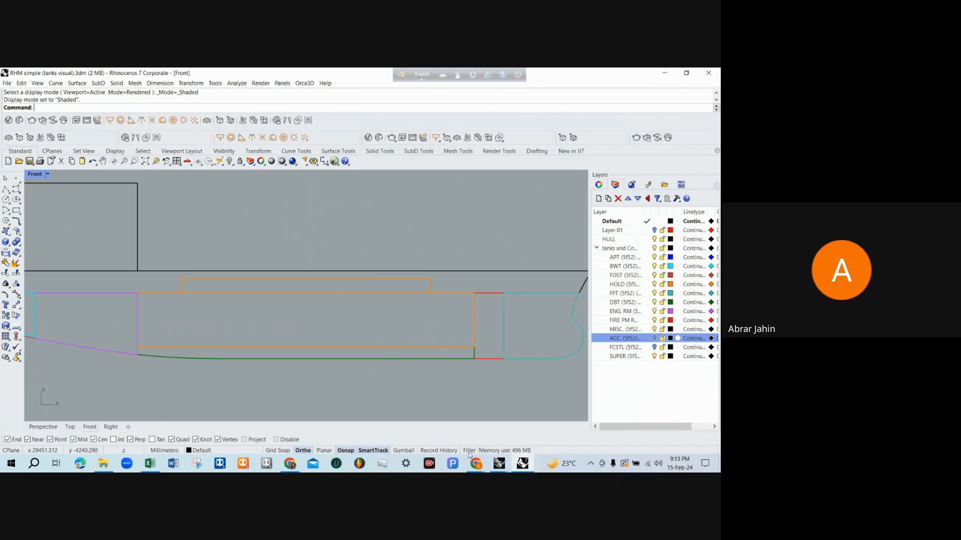
mouse_move(498, 467)
left_click(546, 423)
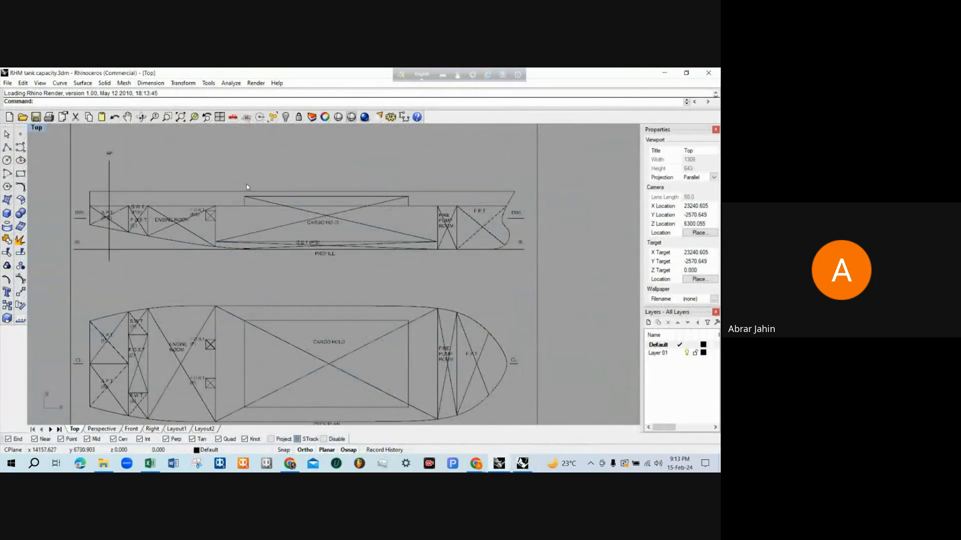
left_click(664, 73)
left_click(314, 290)
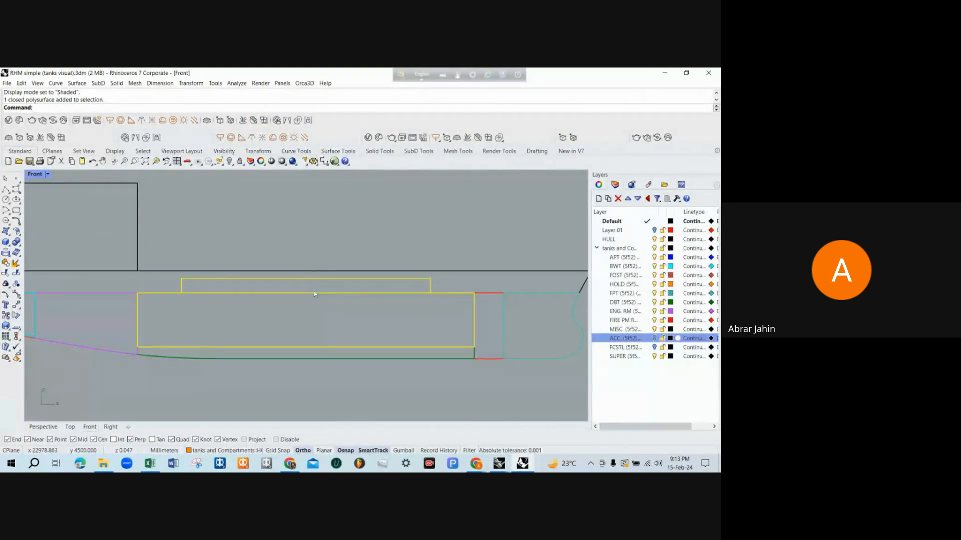
Restore the four-viewport layout and examine the cargo hold and green double bottom tanks from above and beneath in Perspective
double_click(34, 176)
right_click_drag(420, 225, 351, 203)
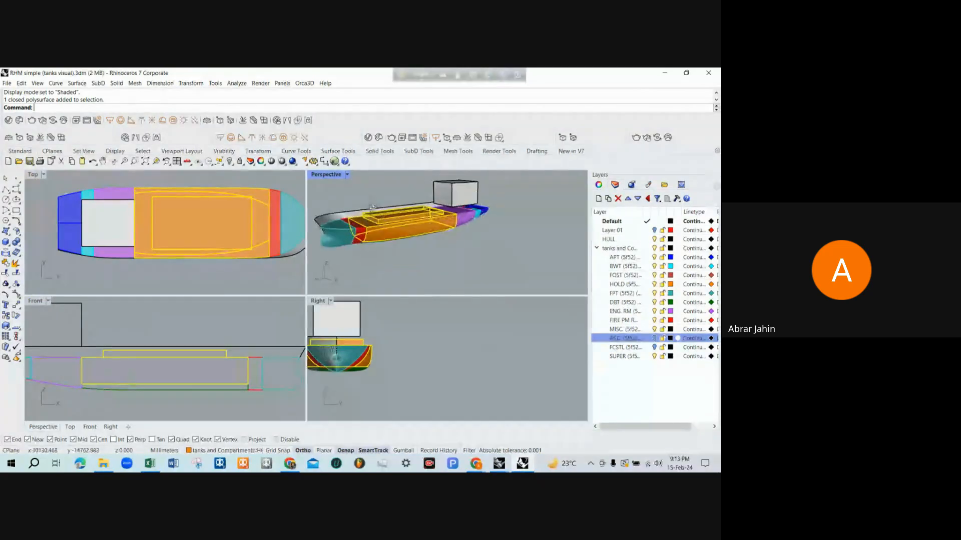
key("Escape")
scroll(406, 237, "up", 4)
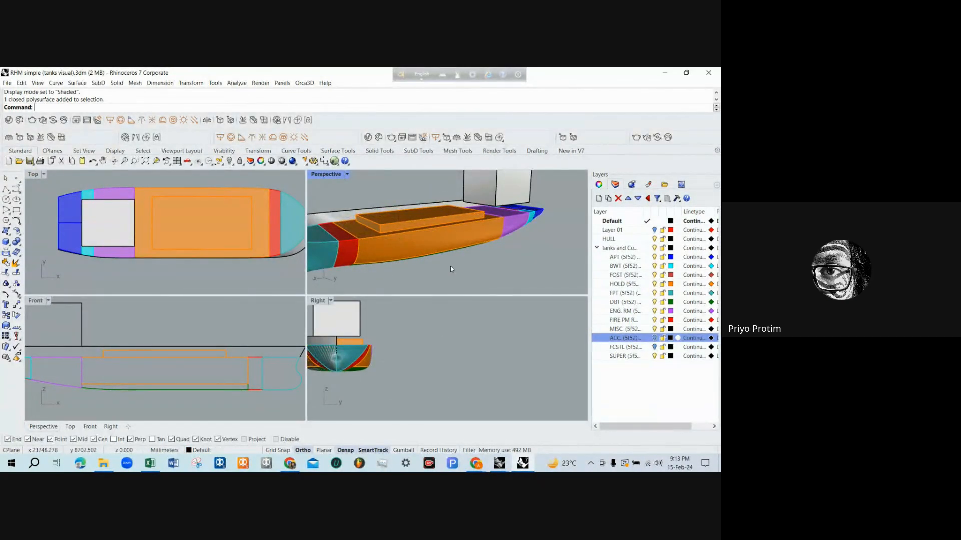
scroll(468, 271, "down", 3)
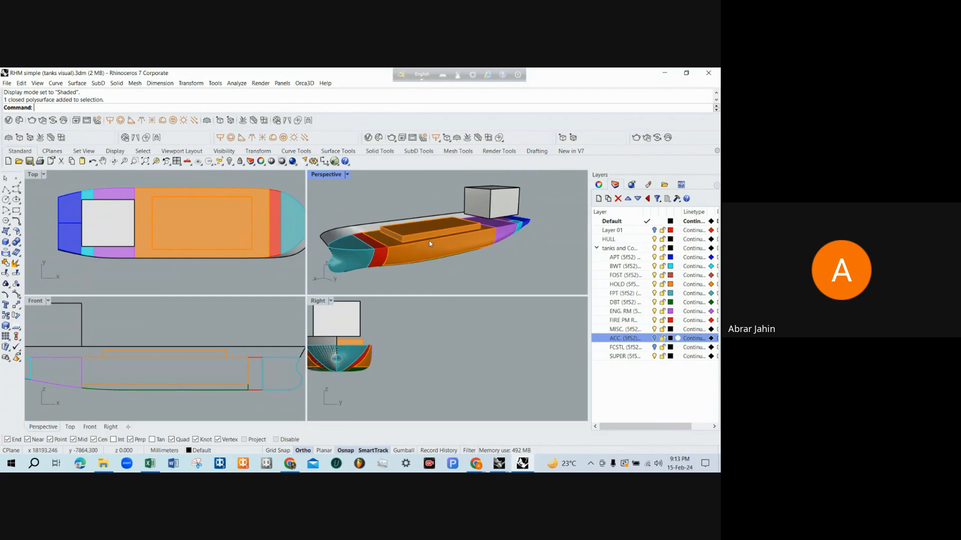
scroll(430, 244, "up", 3)
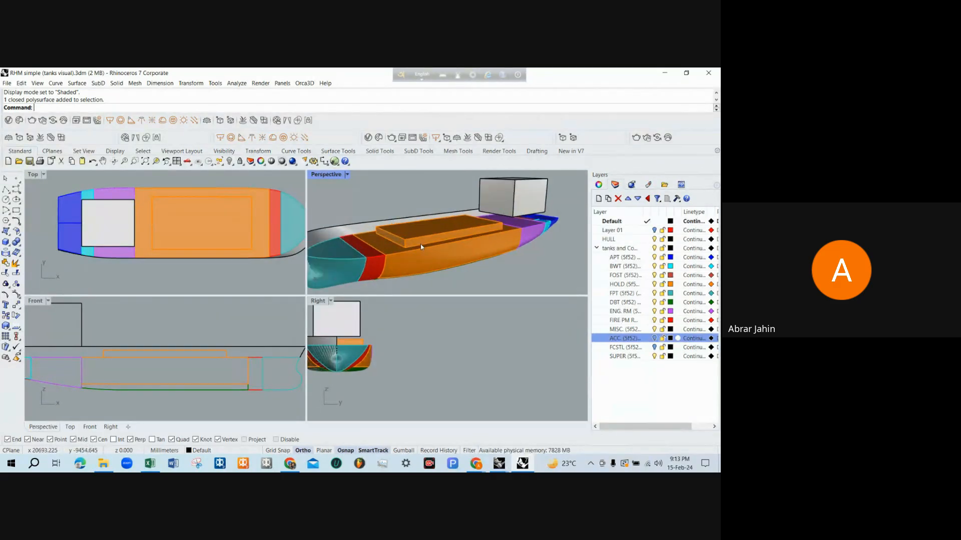
scroll(421, 247, "up", 2)
scroll(482, 251, "down", 2)
right_click_drag(482, 252, 443, 235)
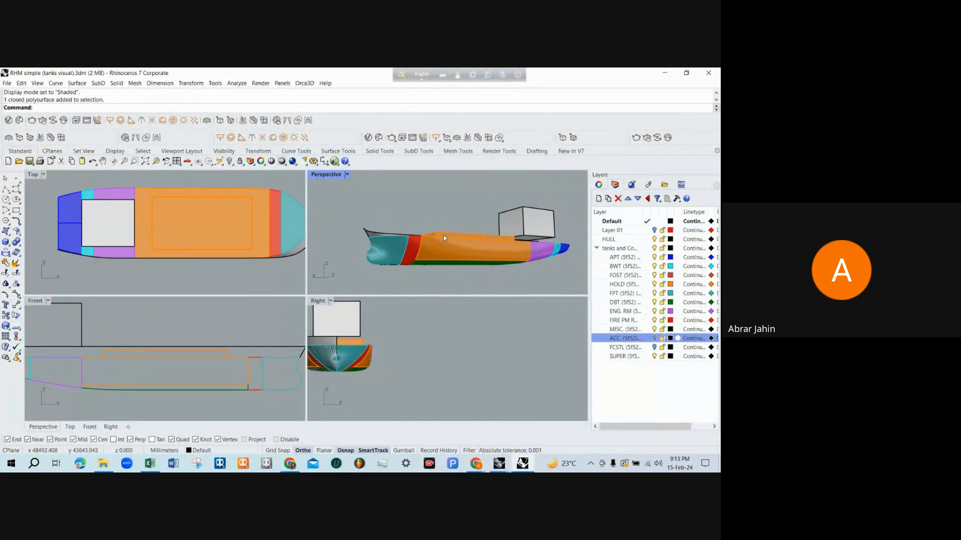
right_click_drag(392, 205, 374, 215)
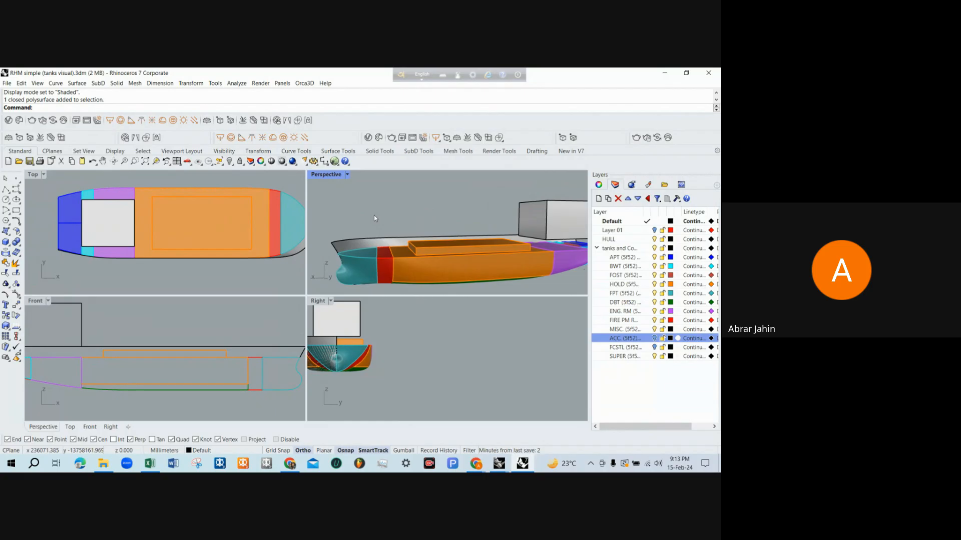
right_click_drag(410, 232, 399, 199)
scroll(439, 238, "up", 3)
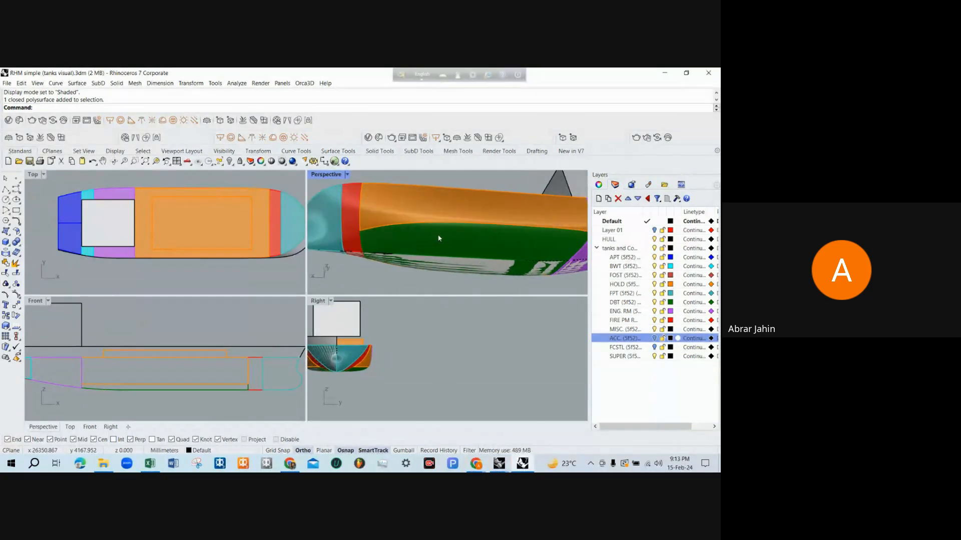
Hide the HULL layer to inspect the tanks without the hull surface, and show the layer again
left_click(654, 240)
scroll(404, 235, "down", 4)
right_click_drag(404, 236, 566, 272)
left_click(655, 240)
right_click_drag(473, 236, 414, 263)
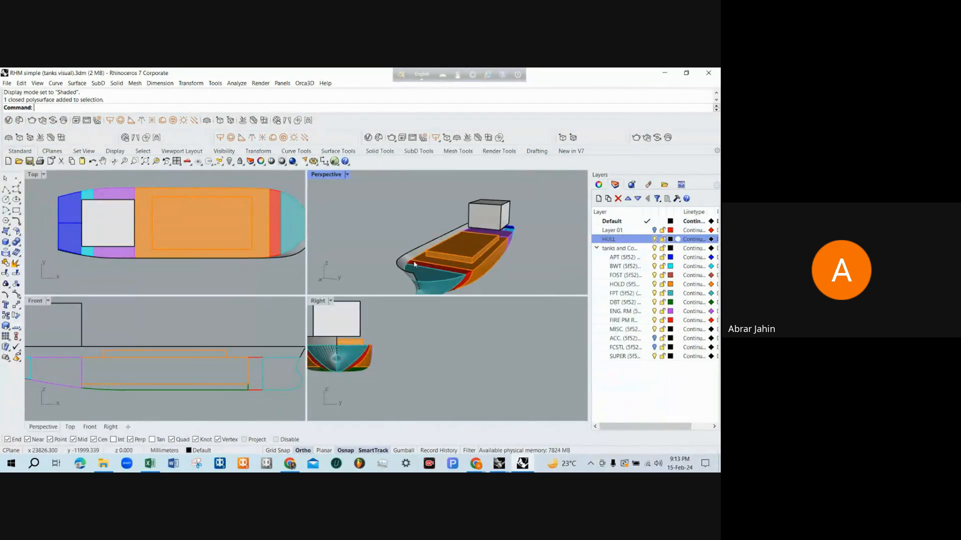
Mirror the half-hull surface across the centreline plane through 0,0,0
left_click(414, 263)
left_click(404, 259)
left_click(405, 259)
key("Return")
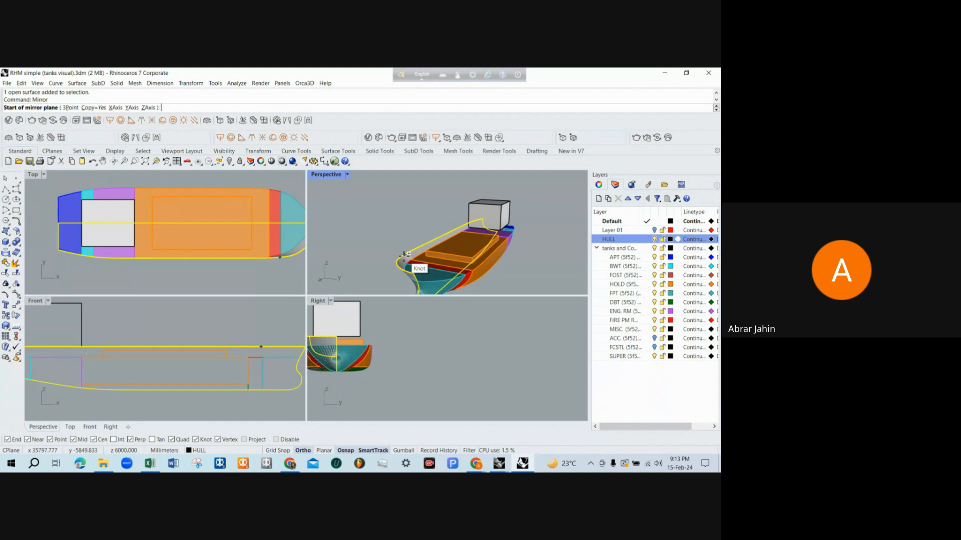
type("0,0,0")
key("Return")
scroll(473, 345, "down", 3)
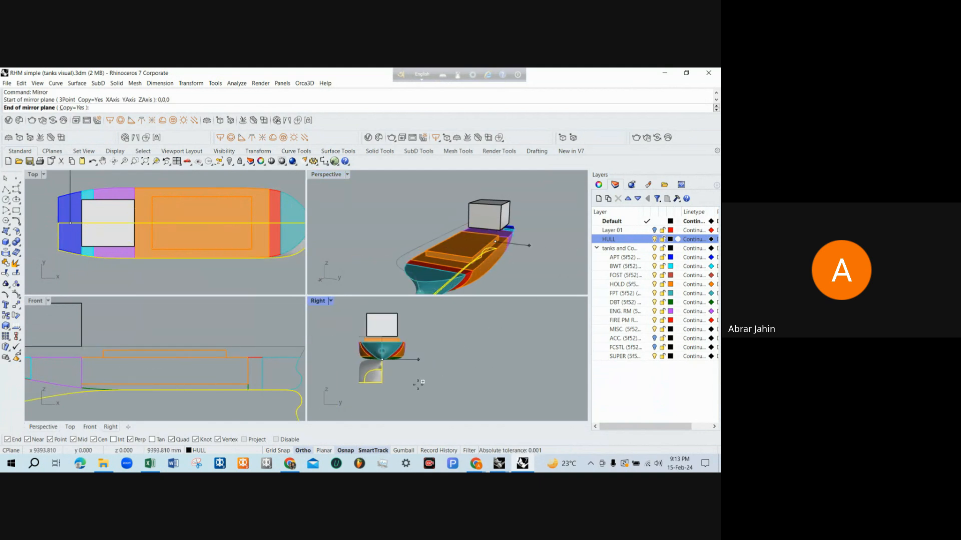
left_click(399, 395)
key("Escape")
Delete the mirrored half of the hull surface in the maximized Perspective view
right_click_drag(444, 259, 414, 239)
scroll(413, 240, "up", 2)
double_click(322, 175)
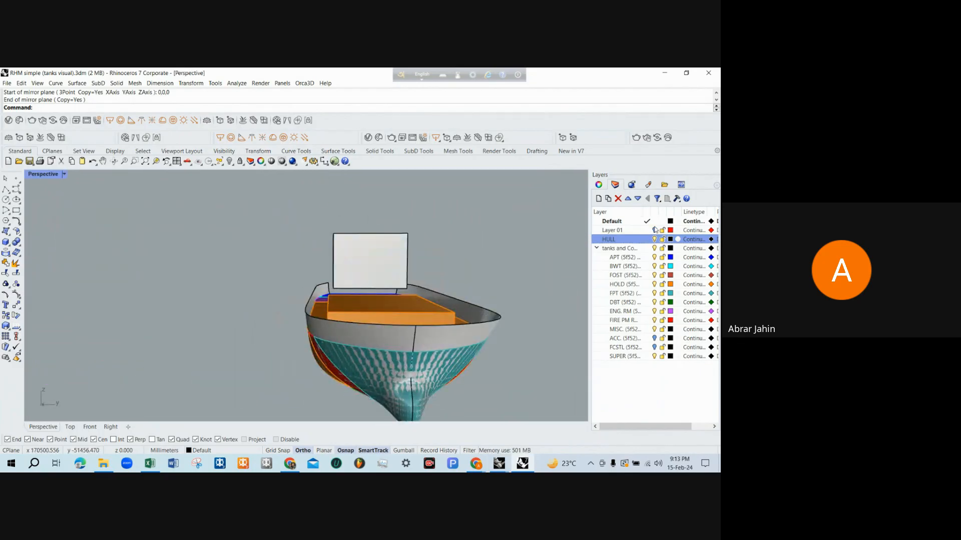
left_click(476, 340)
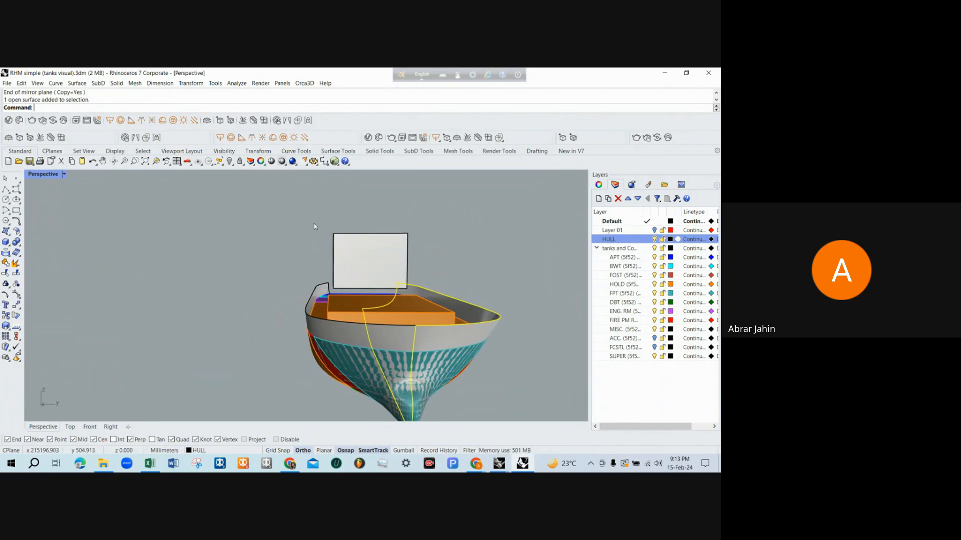
key("Delete")
Turn on the FCSTL and ACC. layers to show the forecastle and accommodation
right_click_drag(314, 226, 695, 380)
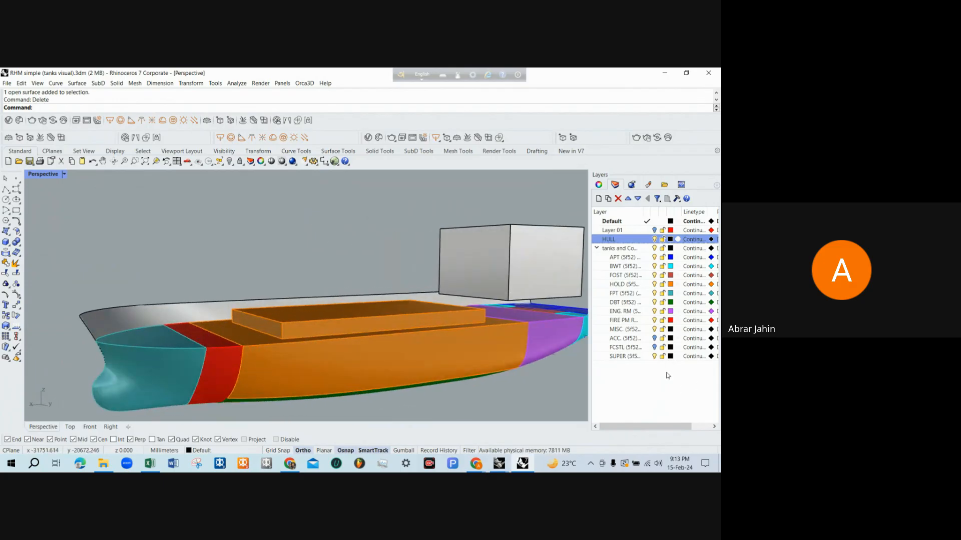
left_click(655, 348)
left_click(654, 338)
Examine the cargo hold between the forecastle and accommodation from several angles in the Perspective view
right_click_drag(361, 283, 322, 265)
scroll(468, 287, "down", 3)
scroll(469, 286, "up", 3)
left_click(444, 262)
mouse_move(243, 339)
right_mouse_down()
mouse_move(264, 309)
mouse_move(238, 326)
right_mouse_up()
scroll(263, 310, "up", 2)
scroll(235, 315, "up", 3)
scroll(223, 281, "down", 3)
right_click_drag(326, 258, 224, 265)
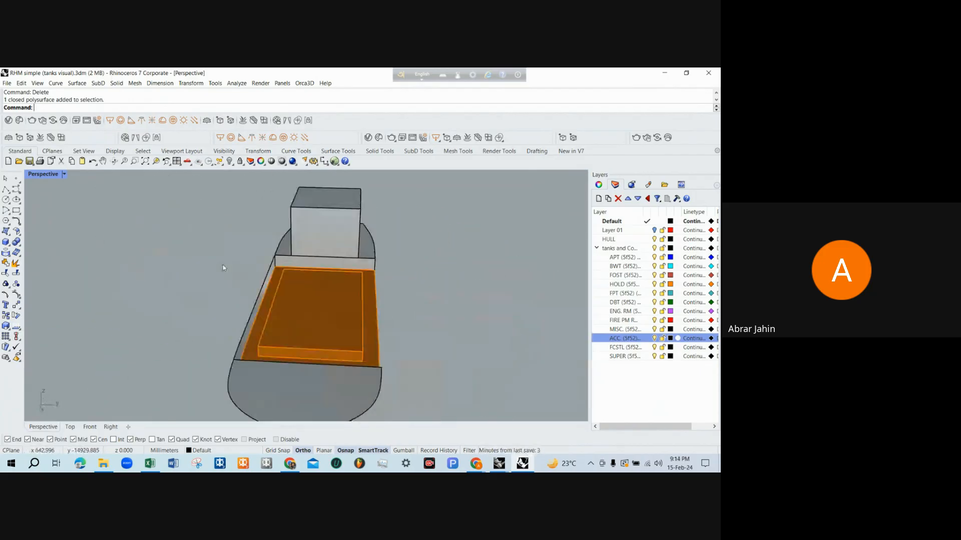
Examine the cargo hold, engine room and aft tanks from the side and from below in the Perspective view
right_click_drag(391, 270, 279, 257)
scroll(402, 313, "up", 3)
right_click_drag(402, 313, 406, 291)
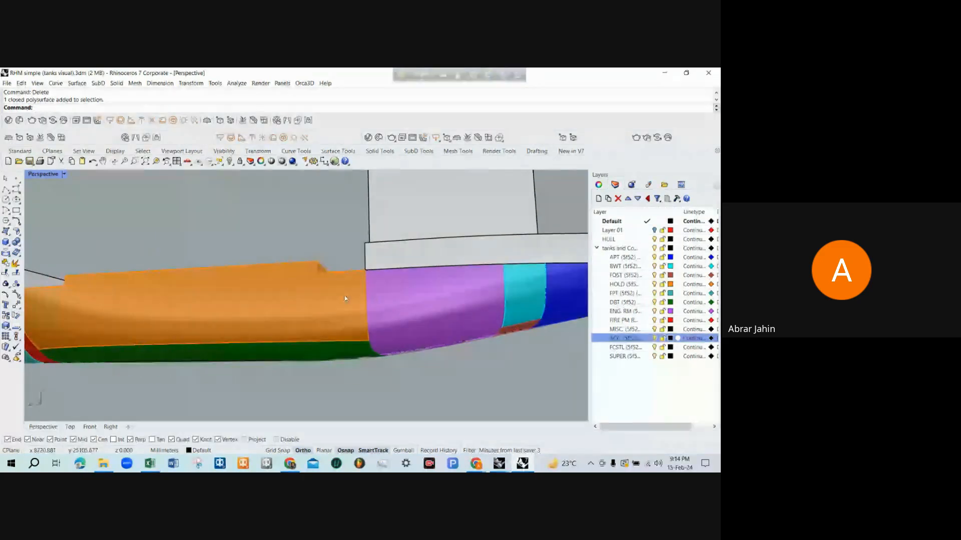
scroll(400, 295, "down", 3)
right_click_drag(200, 266, 80, 284)
scroll(210, 272, "up", 3)
scroll(189, 279, "down", 3)
scroll(218, 270, "down", 2)
right_click_drag(297, 284, 294, 420)
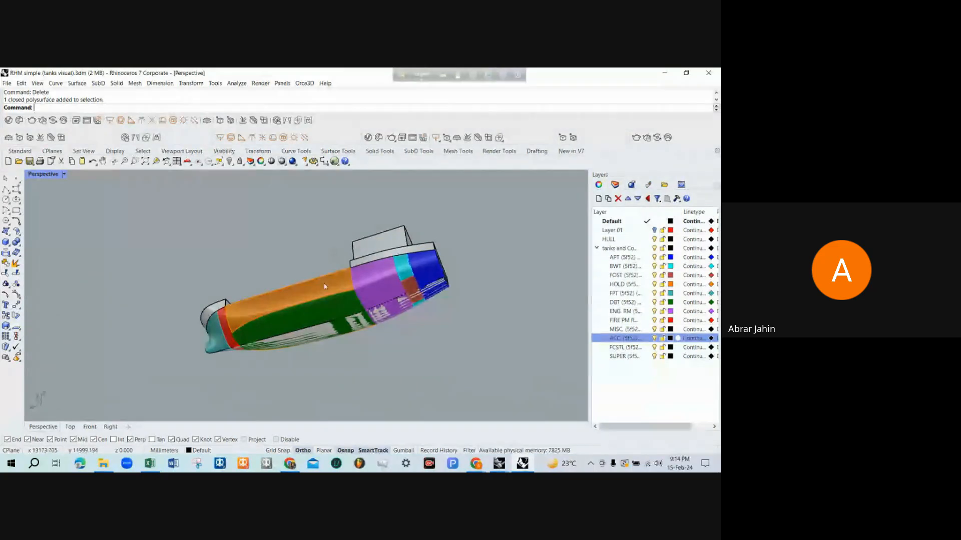
Switch to the RHM tank capacity drawing and examine the F.O.R.T. (P/S) beside the engine room in the profile
left_click(498, 463)
left_click(536, 428)
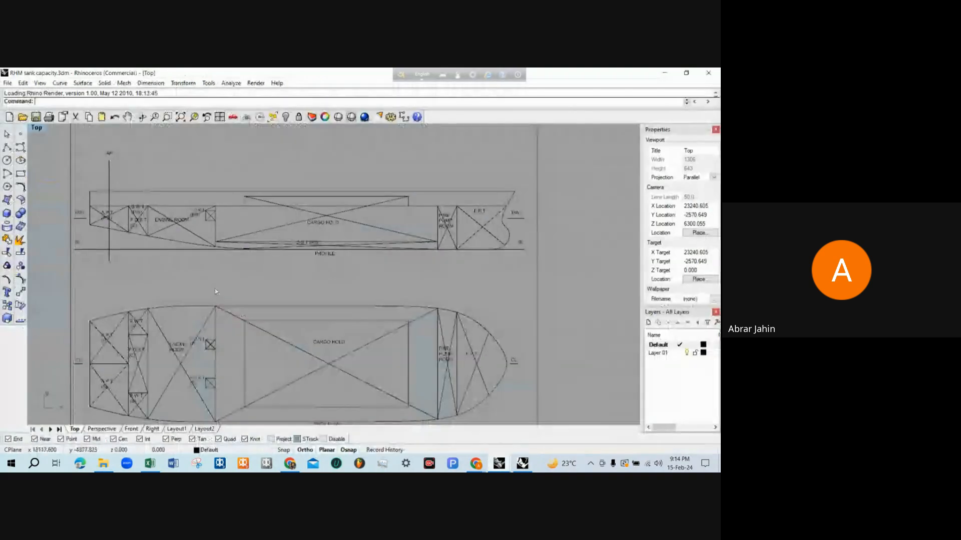
scroll(251, 266, "up", 8)
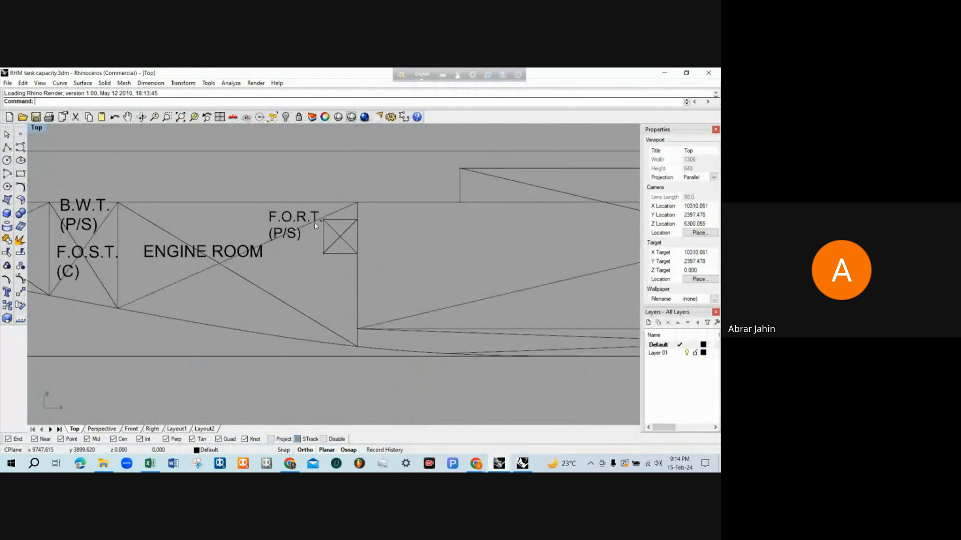
scroll(313, 250, "down", 2)
scroll(318, 216, "up", 4)
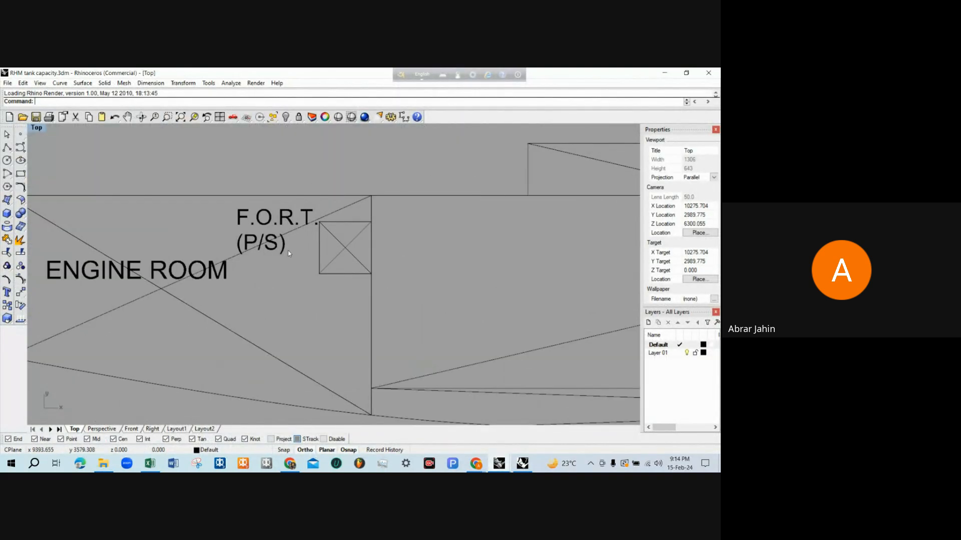
left_click(318, 243)
left_click(293, 163)
scroll(292, 162, "down", 12)
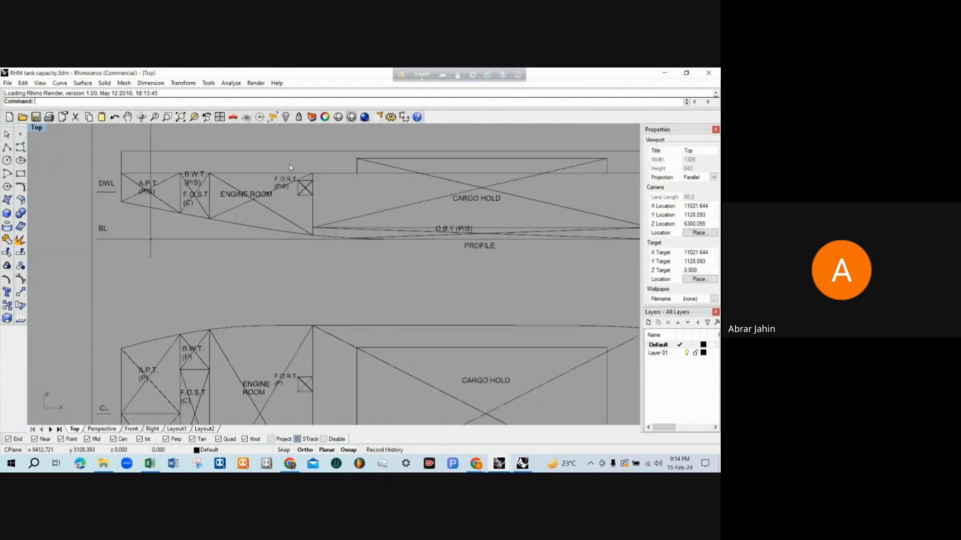
Examine the port and starboard F.O.R.T. tanks at the forward end of the engine room in the deck plan
scroll(291, 301, "up", 8)
scroll(293, 299, "up", 2)
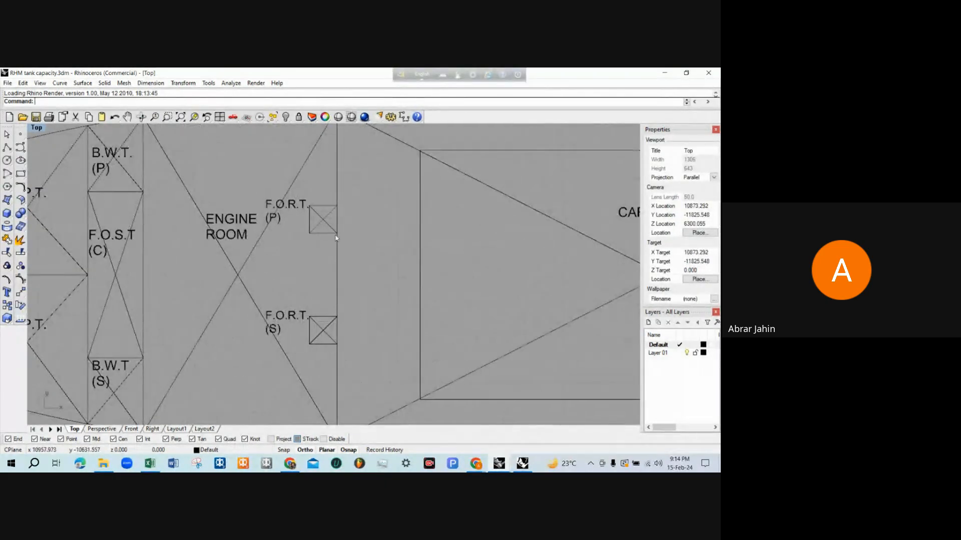
scroll(300, 235, "down", 4)
scroll(291, 245, "up", 5)
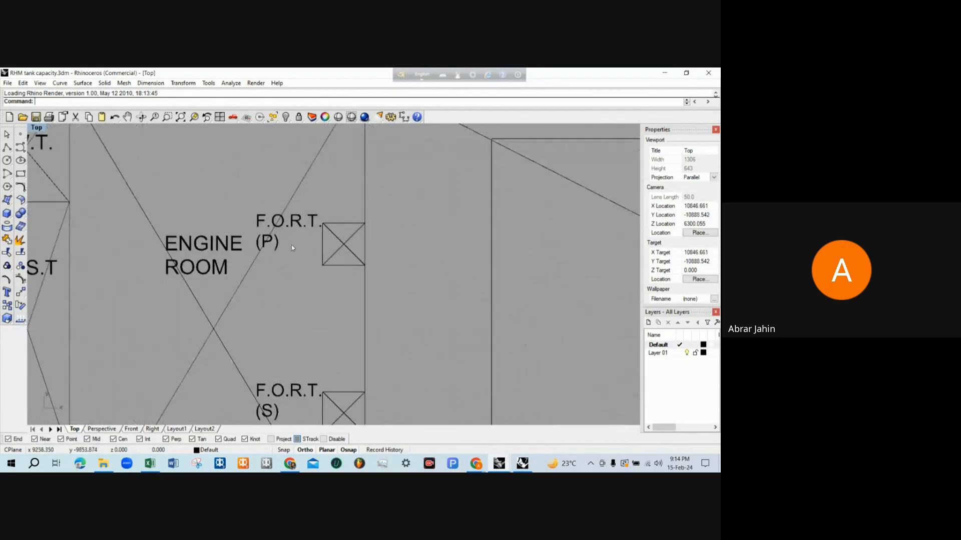
scroll(332, 279, "down", 2)
scroll(330, 276, "down", 5)
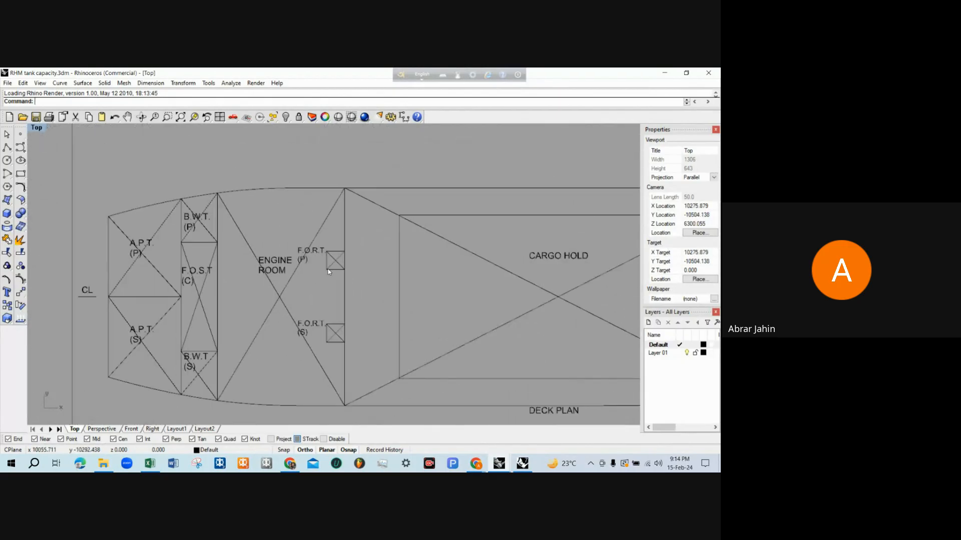
scroll(283, 332, "up", 3)
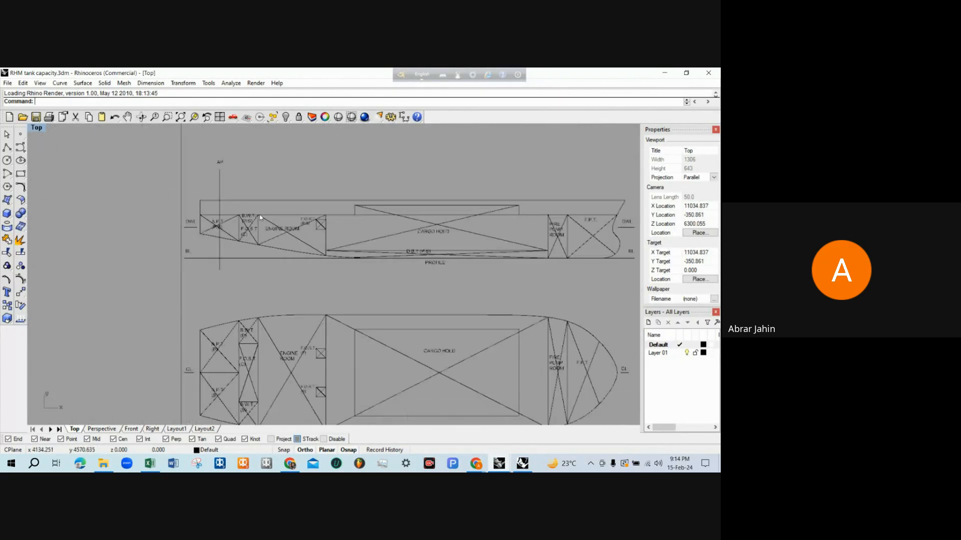
Examine the F.O.S.T. (C) and the B.W.T. on each side of it in the deck plan
scroll(260, 316, "down", 1)
scroll(243, 297, "up", 4)
scroll(242, 297, "down", 3)
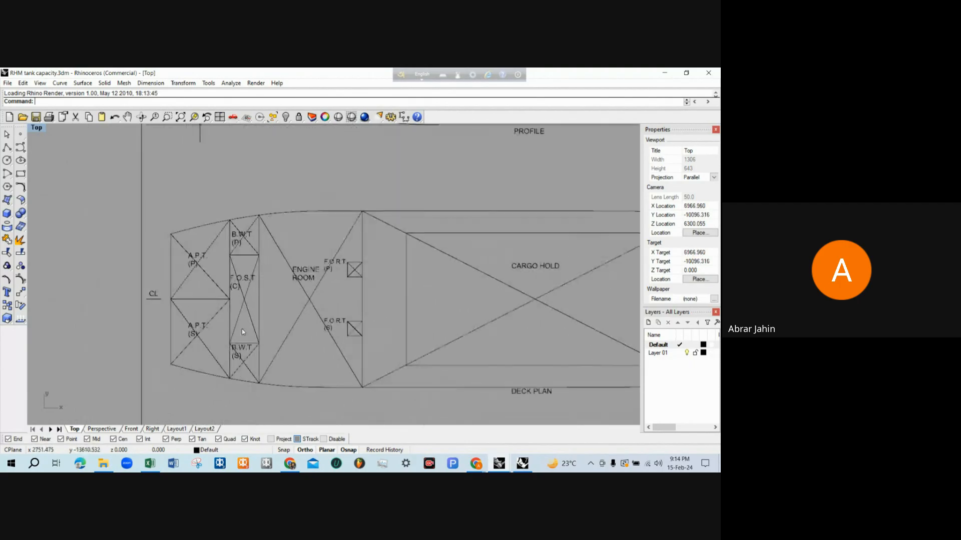
scroll(241, 328, "up", 5)
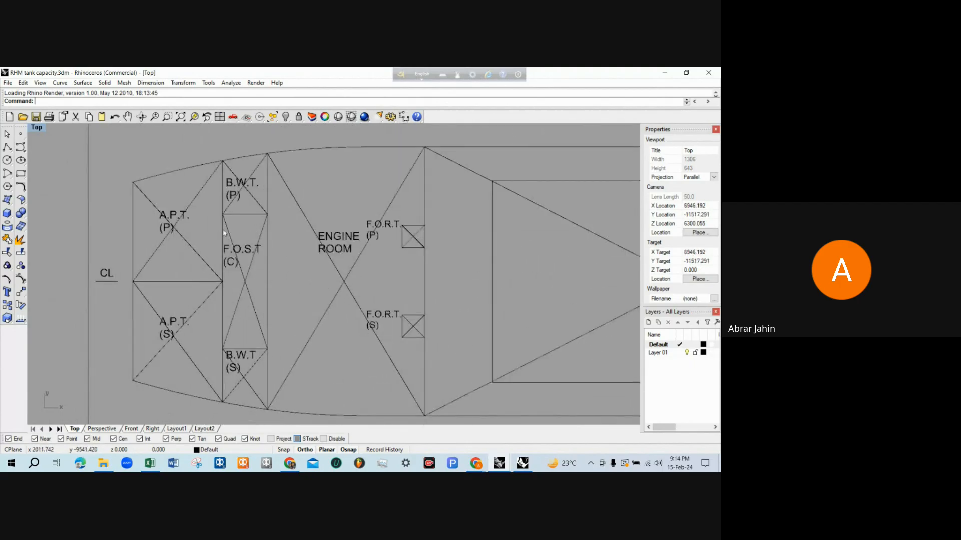
scroll(224, 233, "down", 3)
scroll(220, 278, "up", 4)
scroll(239, 295, "down", 4)
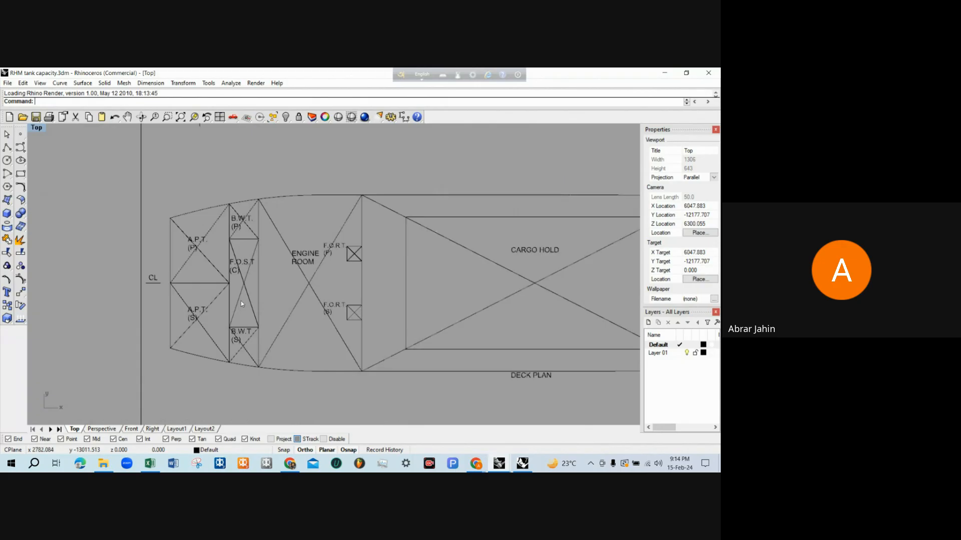
Examine the overlapping B.W.T. (P/S) and F.O.S.T. (C) between the A.P.T. and engine room in the profile
scroll(244, 218, "up", 5)
scroll(244, 218, "up", 3)
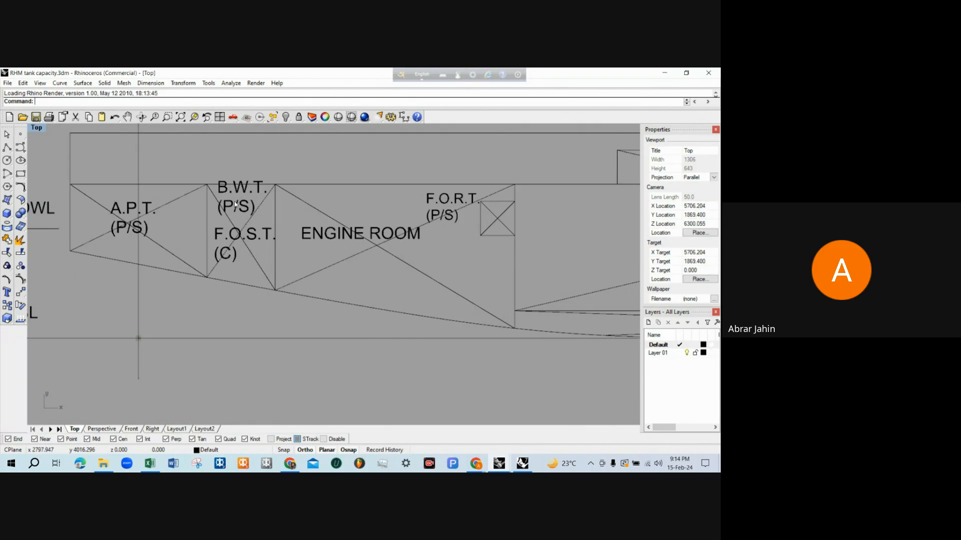
scroll(234, 207, "up", 1)
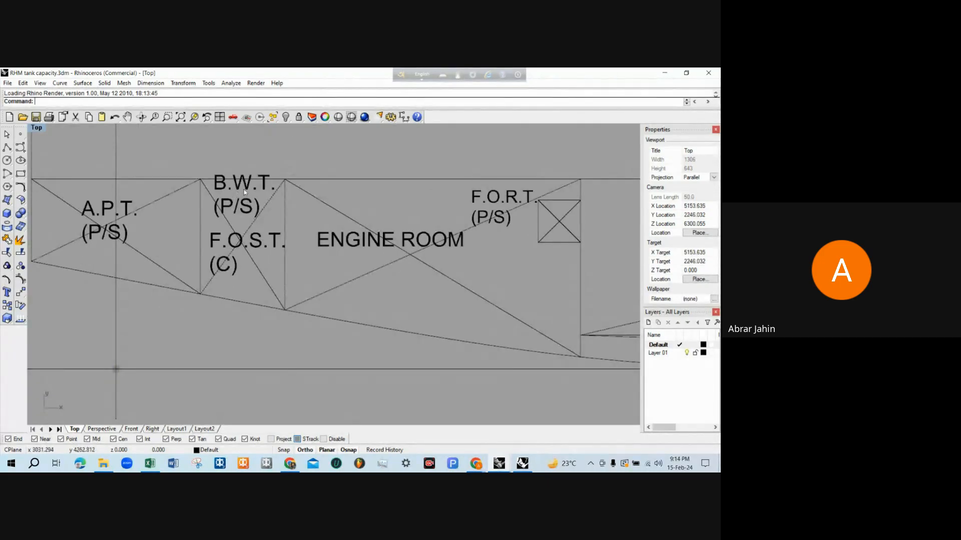
scroll(245, 192, "down", 6)
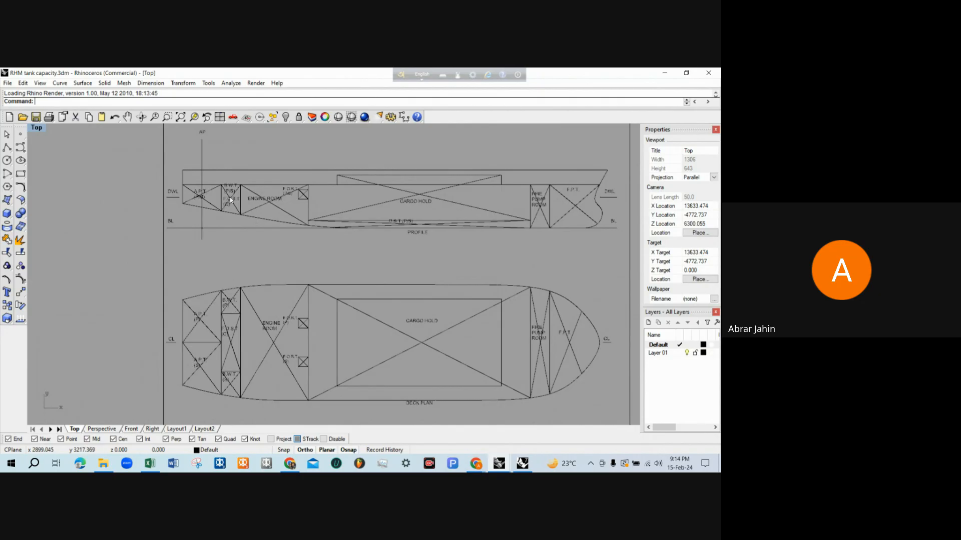
scroll(231, 200, "up", 2)
scroll(228, 208, "down", 3)
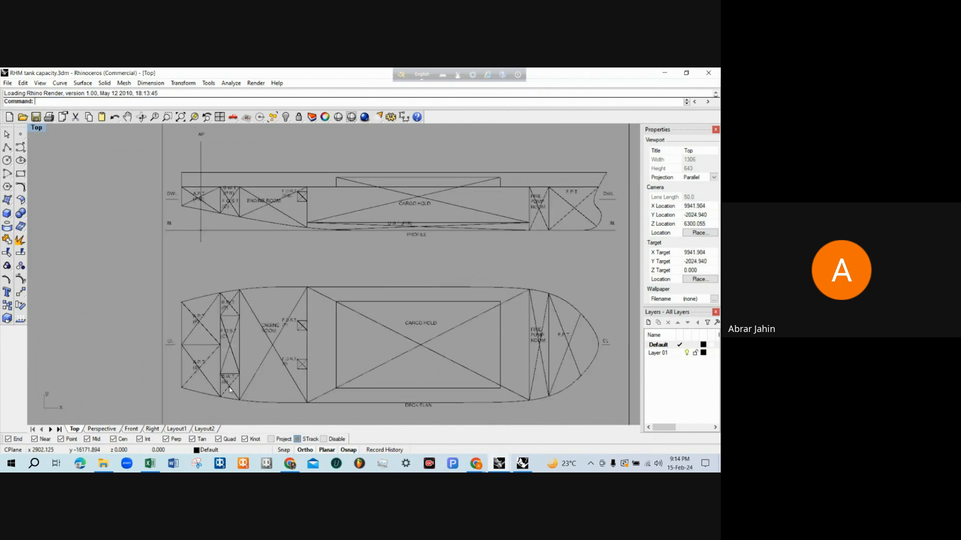
scroll(220, 190, "up", 3)
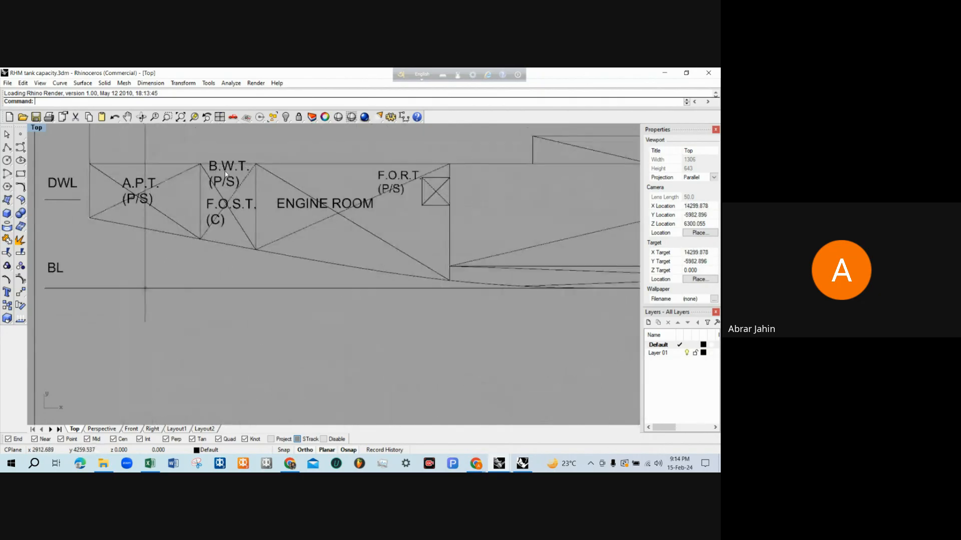
scroll(236, 185, "down", 3)
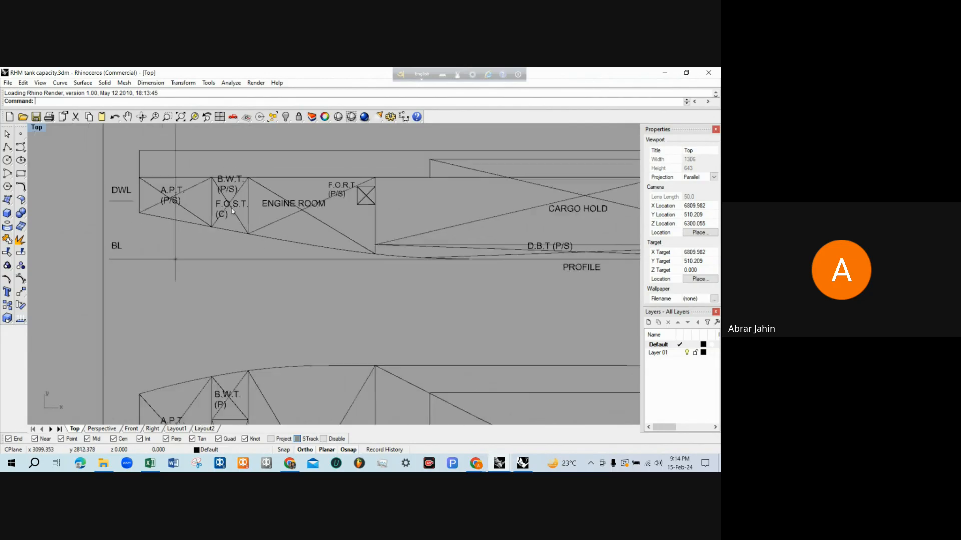
scroll(222, 171, "up", 3)
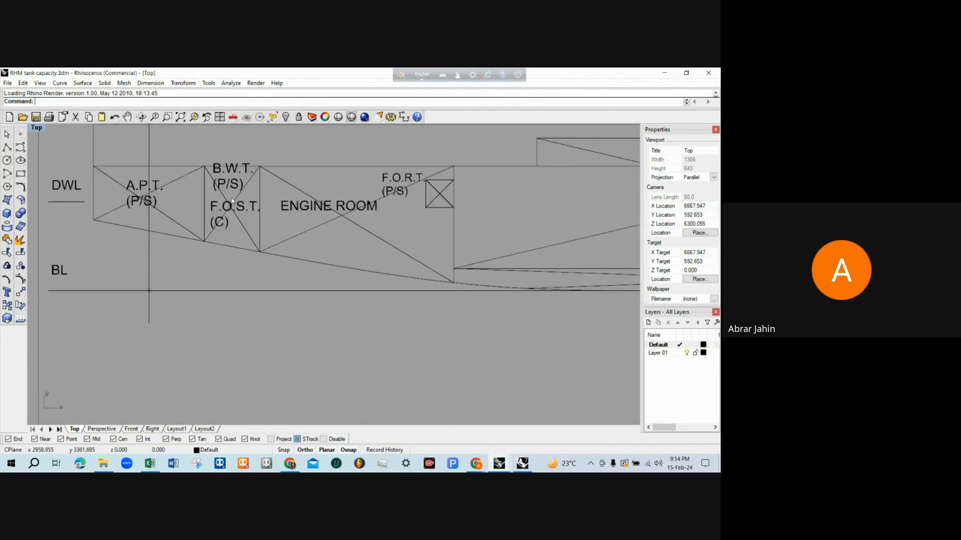
scroll(231, 201, "down", 1)
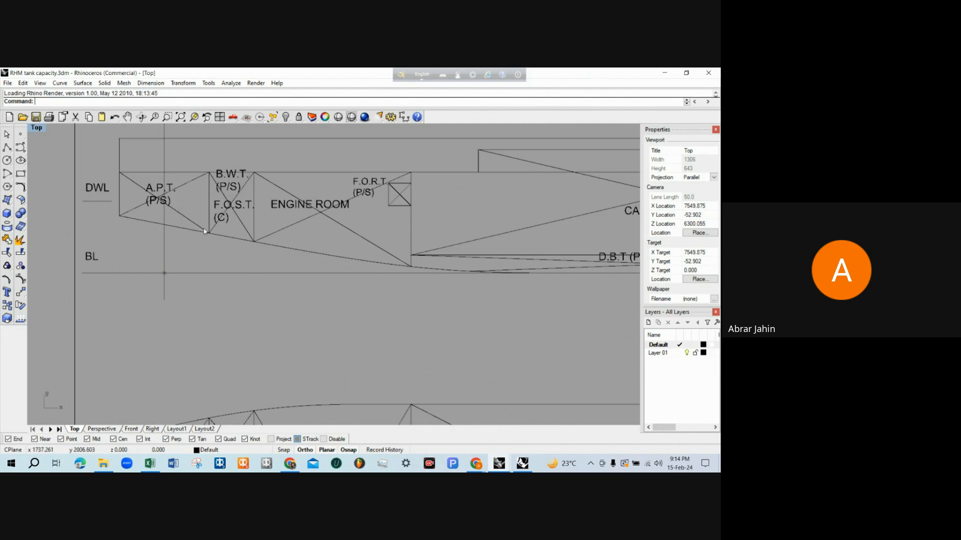
Compare the B.W.T. and F.O.S.T. boundaries in the profile with those in the deck plan
scroll(211, 166, "down", 4)
scroll(218, 255, "up", 3)
scroll(218, 257, "down", 1)
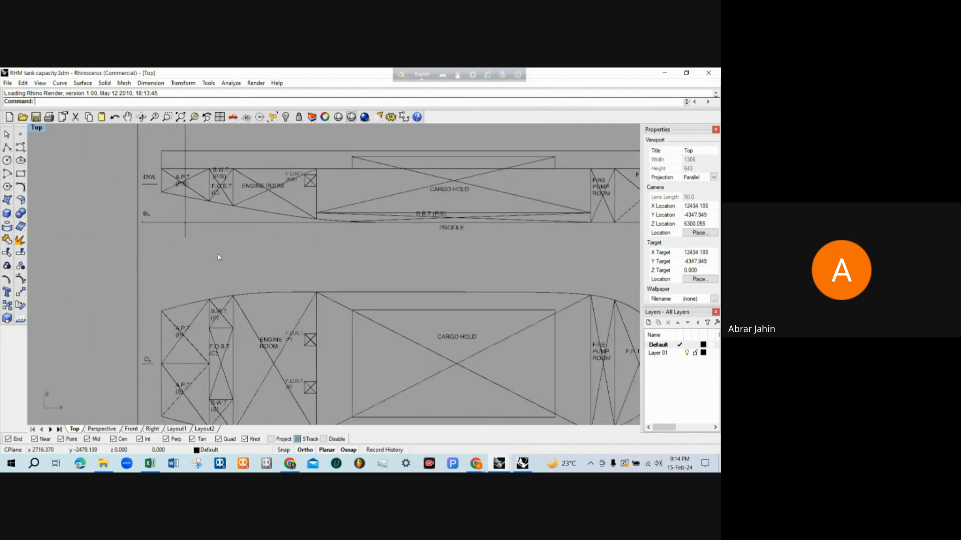
scroll(221, 155, "up", 3)
scroll(218, 160, "down", 2)
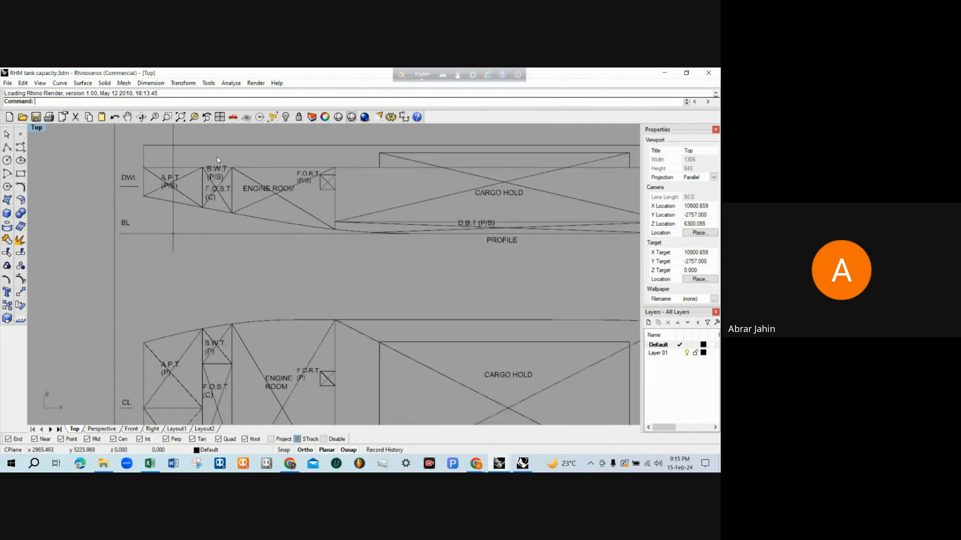
scroll(217, 160, "down", 2)
scroll(218, 156, "up", 2)
scroll(216, 146, "down", 2)
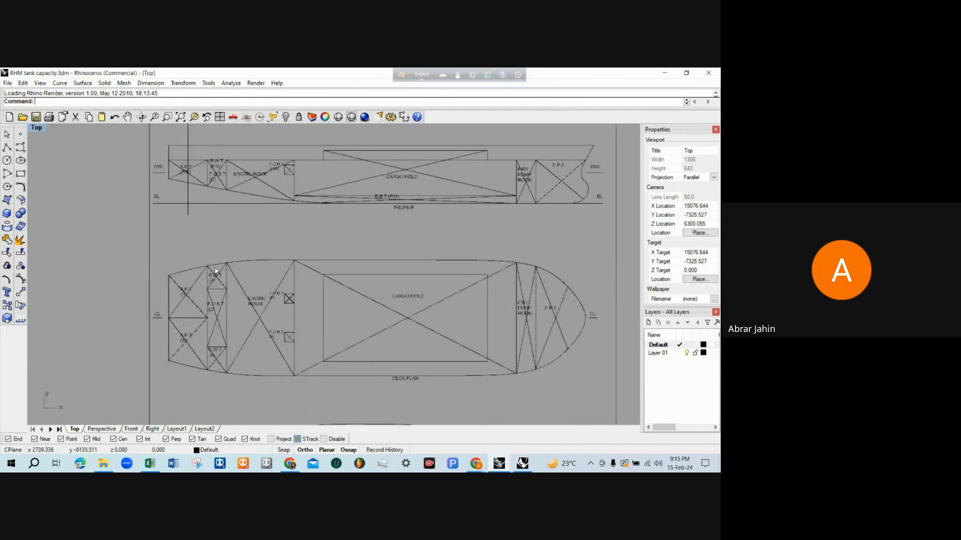
scroll(216, 270, "up", 4)
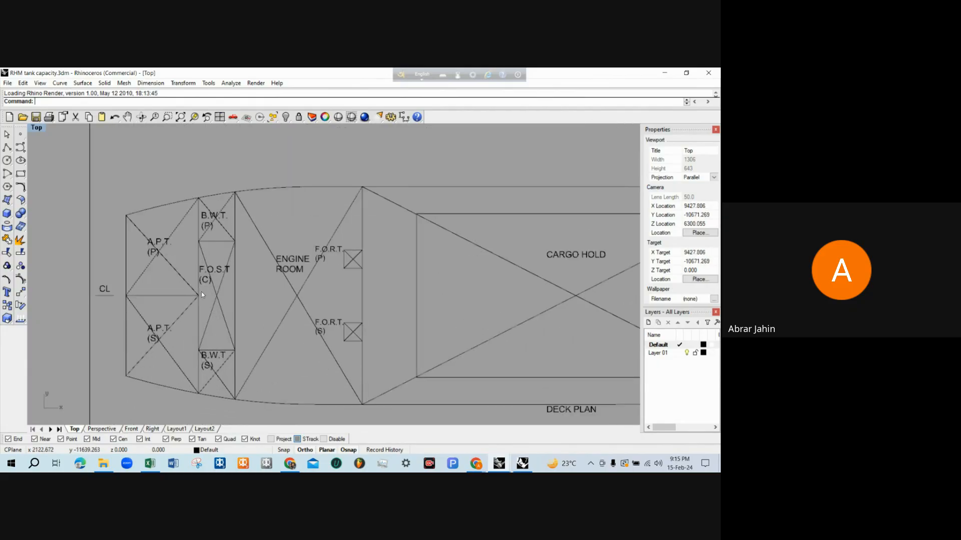
scroll(179, 280, "down", 1)
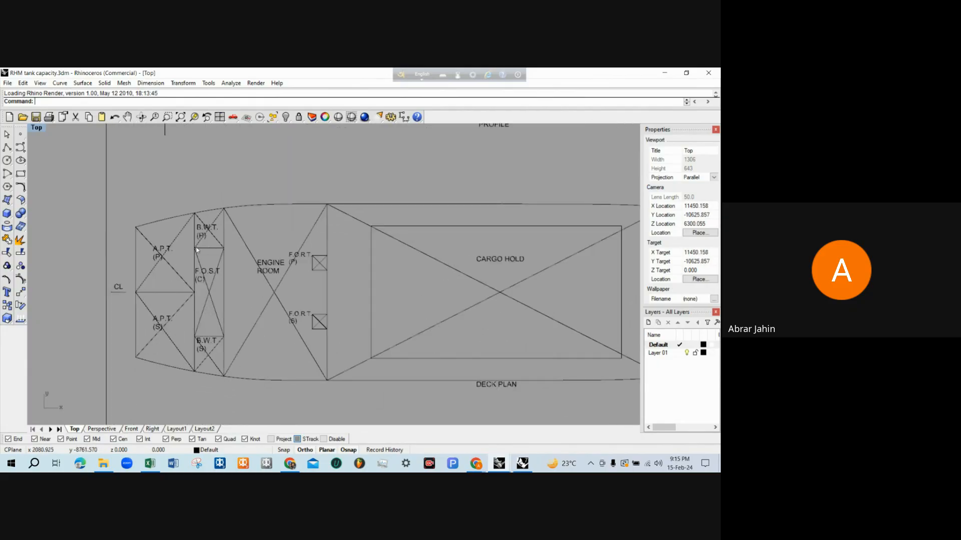
scroll(197, 250, "down", 1)
scroll(200, 265, "up", 1)
scroll(207, 290, "down", 2)
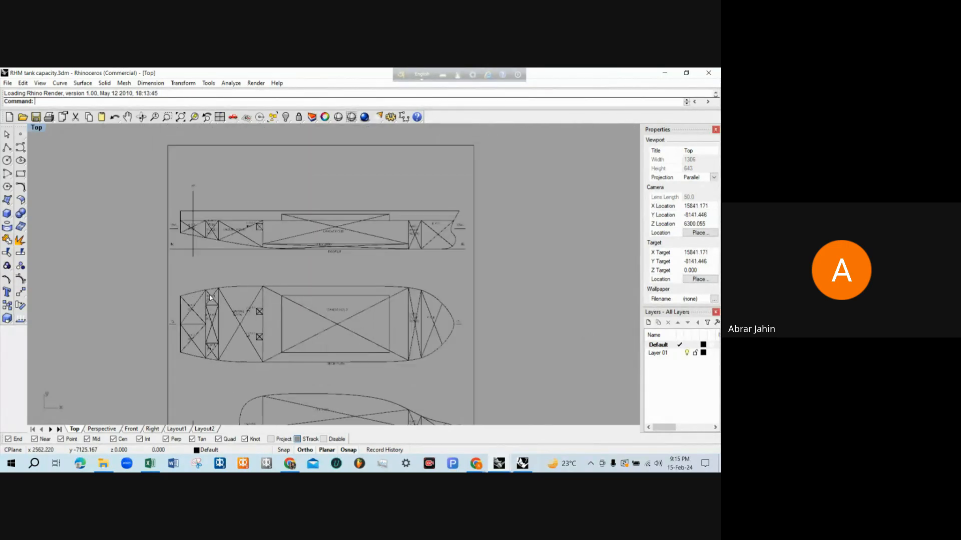
Switch back to the RHM simple (tanks visual) model and turn off the ACC. and SUPER layers
left_click(501, 469)
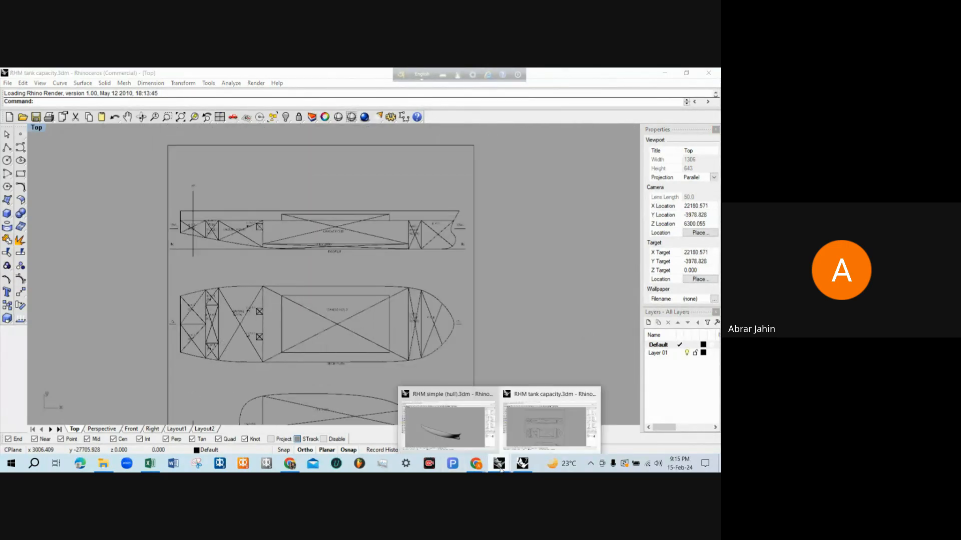
left_click(523, 465)
mouse_move(264, 317)
right_mouse_down()
mouse_move(412, 314)
mouse_move(392, 264)
mouse_move(418, 315)
mouse_move(395, 295)
right_mouse_up()
scroll(387, 283, "up", 5)
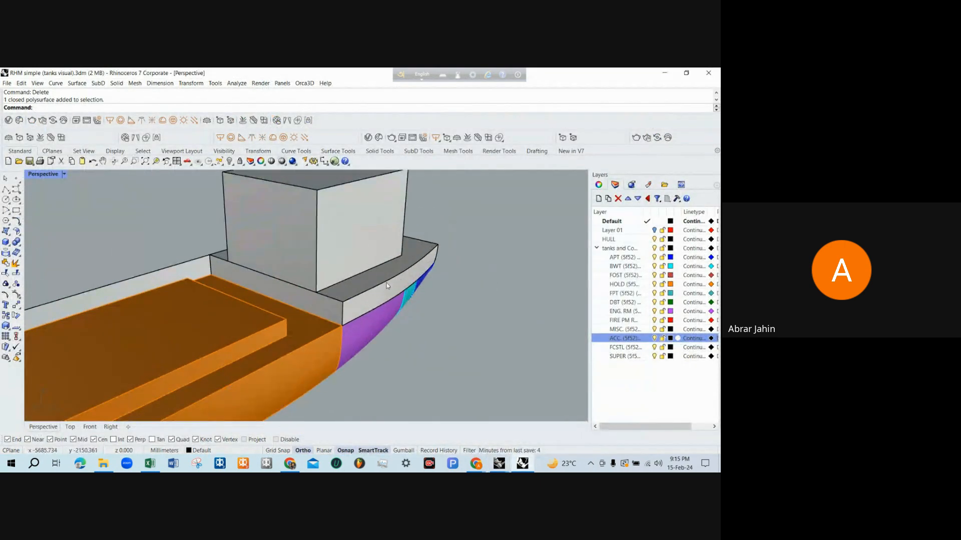
left_click(344, 259)
left_click(355, 289, "shift")
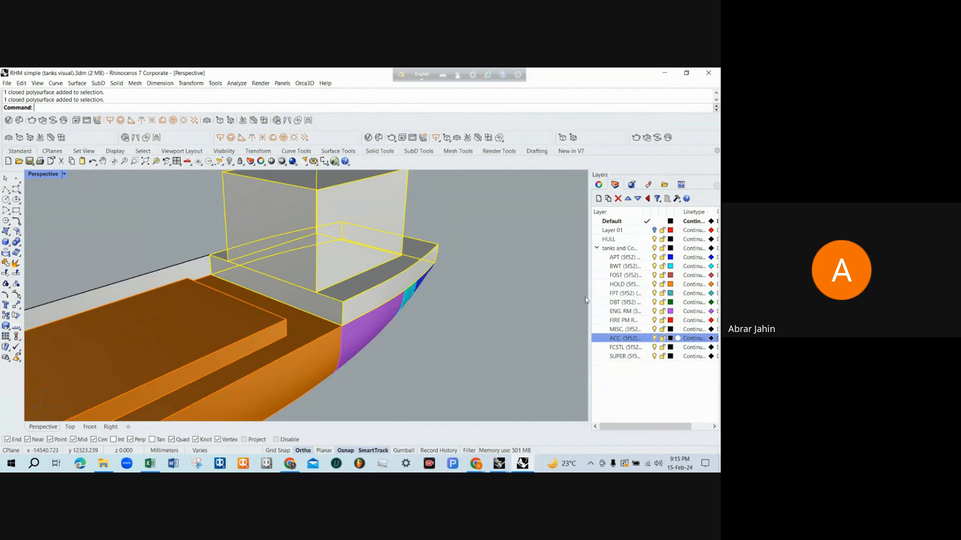
left_click(653, 339)
left_click(654, 356)
Inspect the two BWT tanks on either side of the FOST by selecting each in turn, and clear the selection
right_click_drag(351, 299, 293, 332)
left_click(196, 351)
scroll(295, 331, "down", 2)
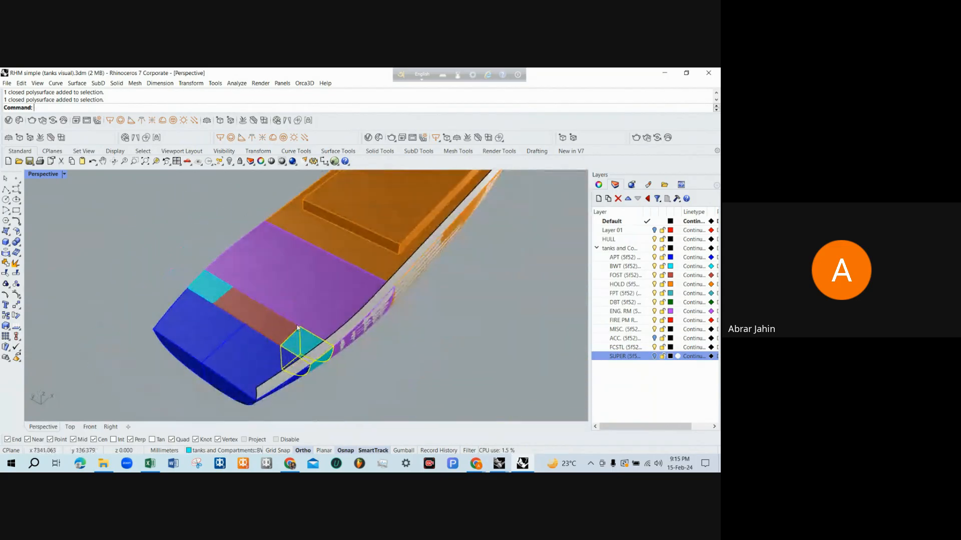
left_click(219, 293)
scroll(214, 291, "up", 2)
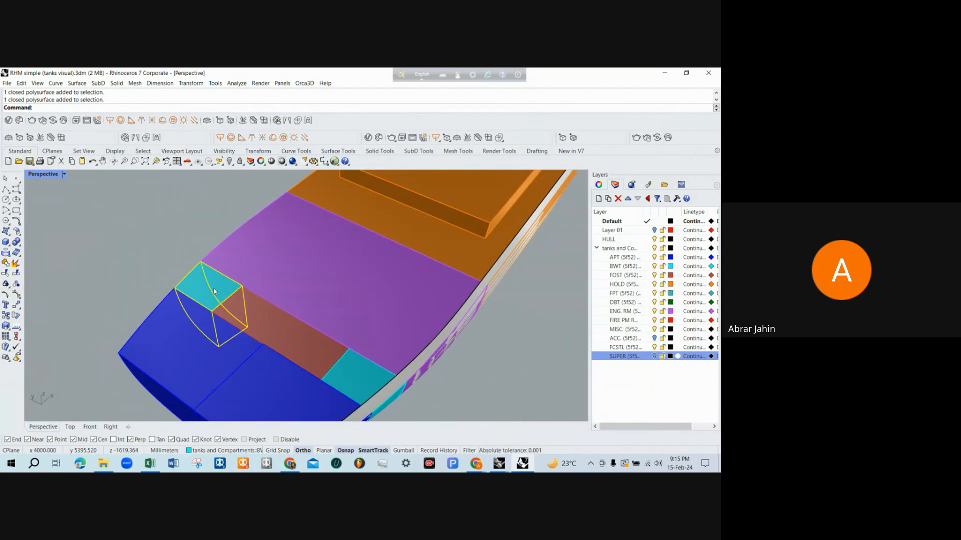
scroll(214, 291, "down", 4)
key("Escape")
scroll(253, 300, "up", 3)
scroll(238, 301, "down", 2)
right_click_drag(237, 301, 243, 313)
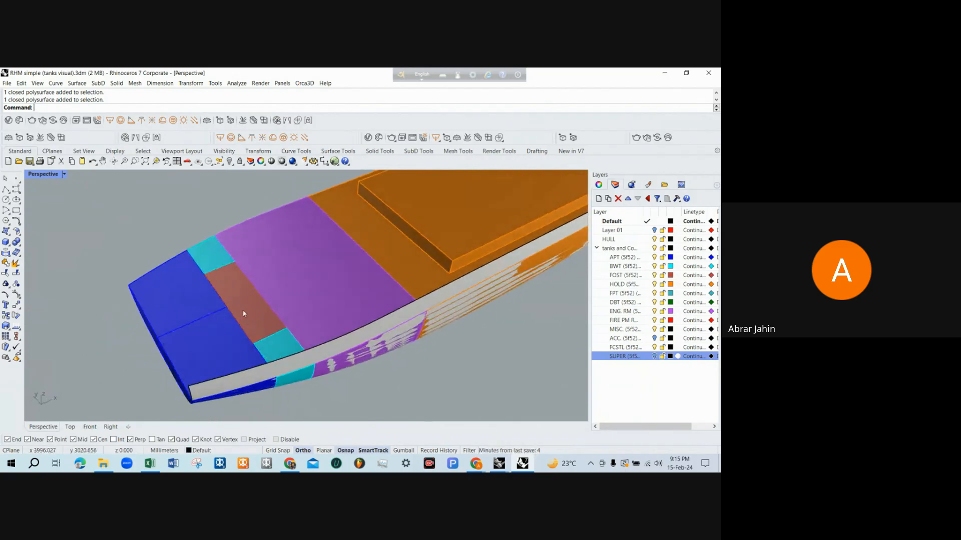
Inspect the FOST and its adjoining BWT tanks in the Perspective view from above and from the side
scroll(245, 303, "up", 1)
scroll(233, 305, "up", 2)
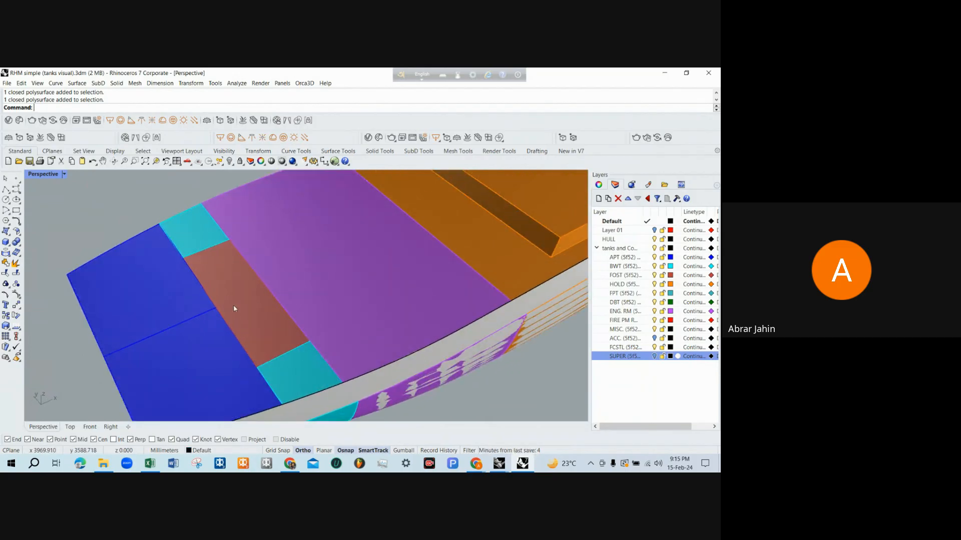
left_click(233, 305)
right_click_drag(235, 304, 278, 240)
left_click(50, 186)
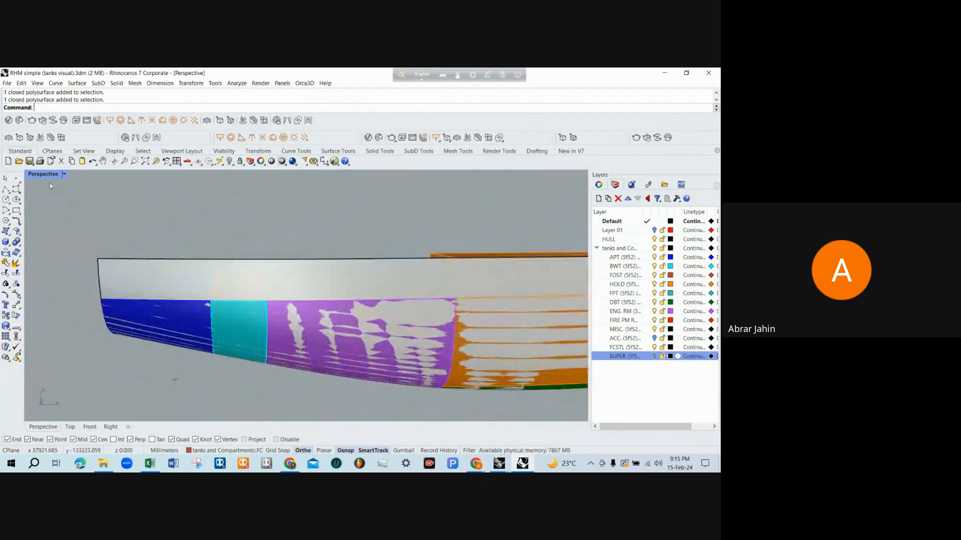
Inspect the BWT and FOST tanks in the maximized Front view and in the maximized Top view
double_click(49, 176)
right_click_drag(185, 360, 262, 352)
scroll(100, 362, "up", 12)
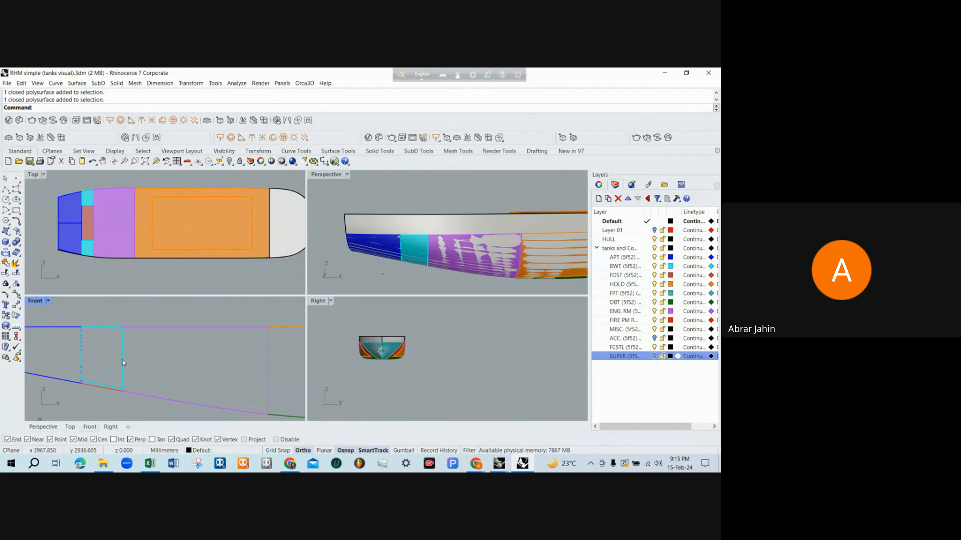
scroll(138, 396, "down", 2)
scroll(90, 369, "up", 2)
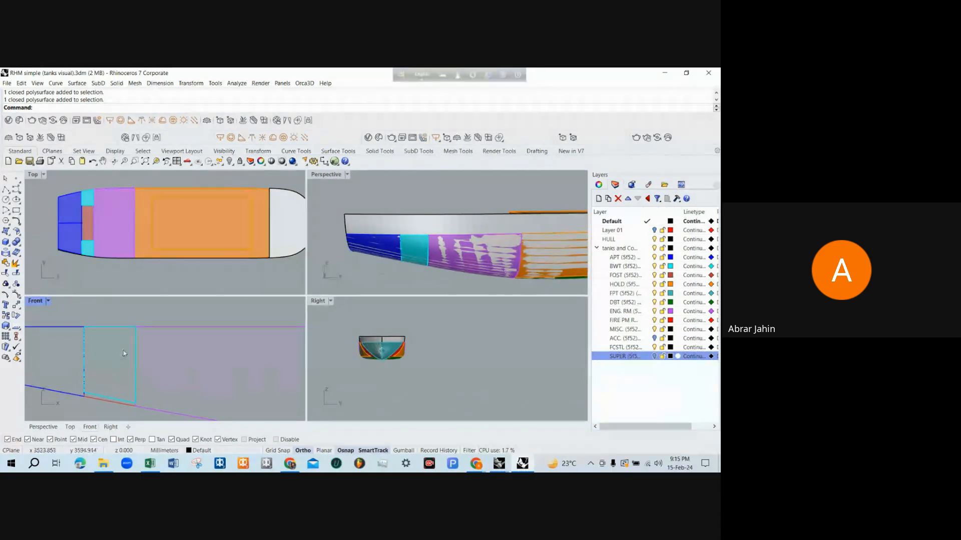
scroll(175, 359, "down", 2)
double_click(34, 301)
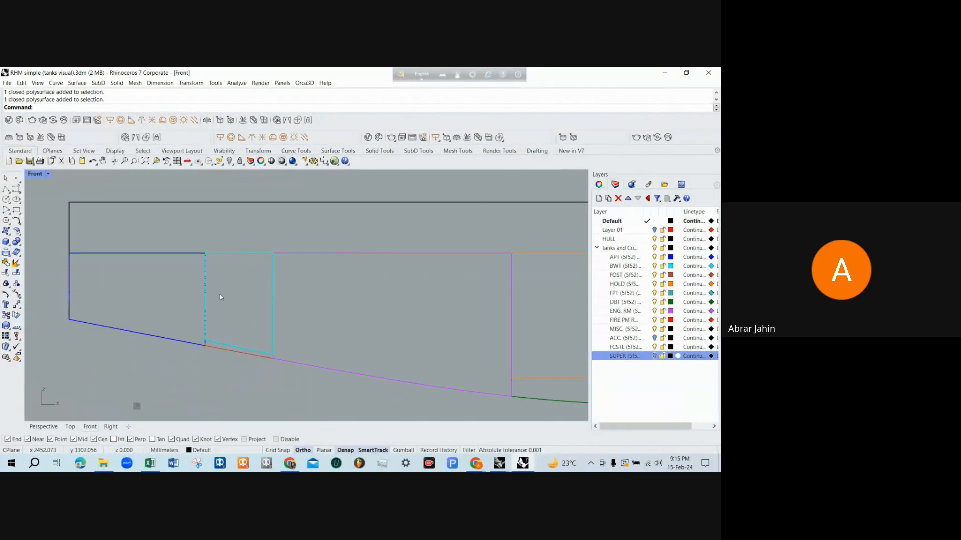
double_click(35, 175)
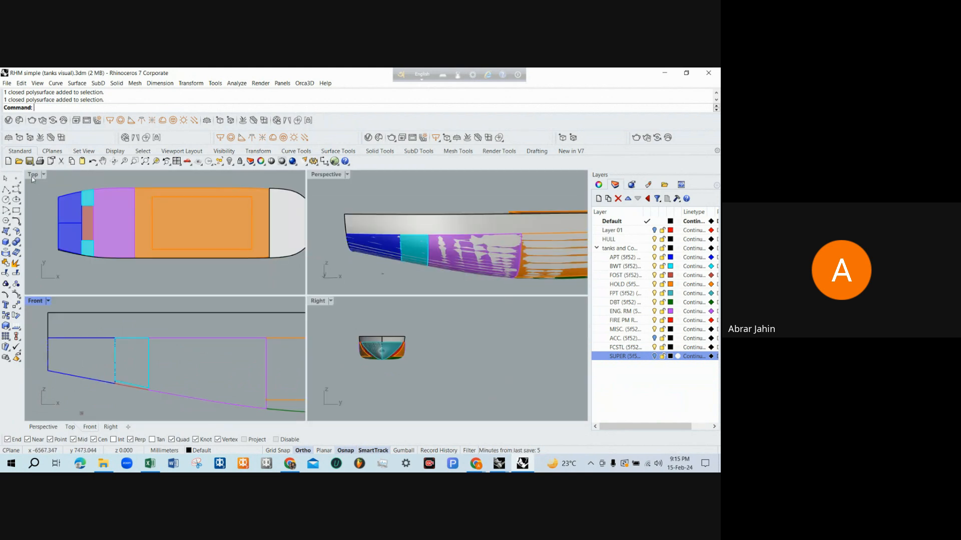
double_click(31, 176)
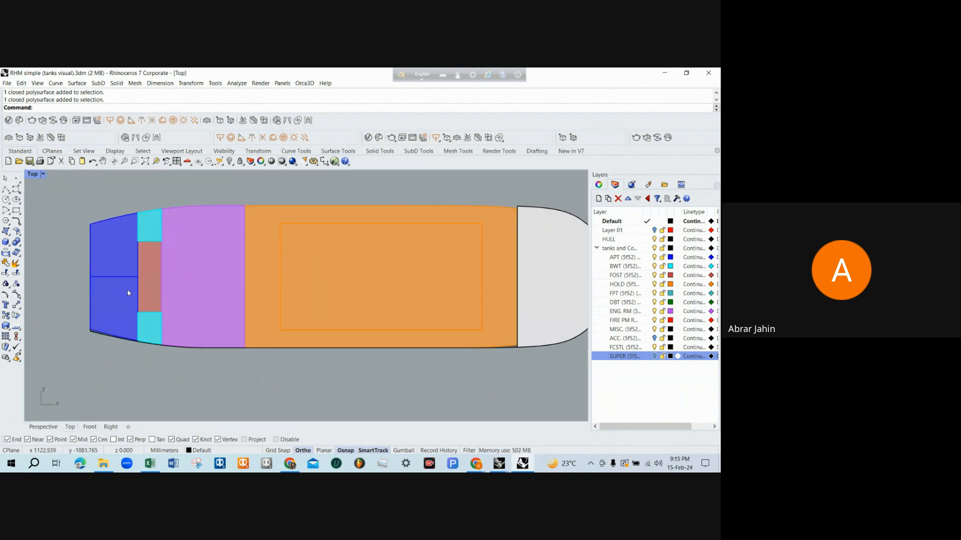
Switch to the RHM tank capacity drawing and compare the A.P.T. (P/S) in the profile with the deck plan
mouse_move(505, 464)
left_click(512, 439)
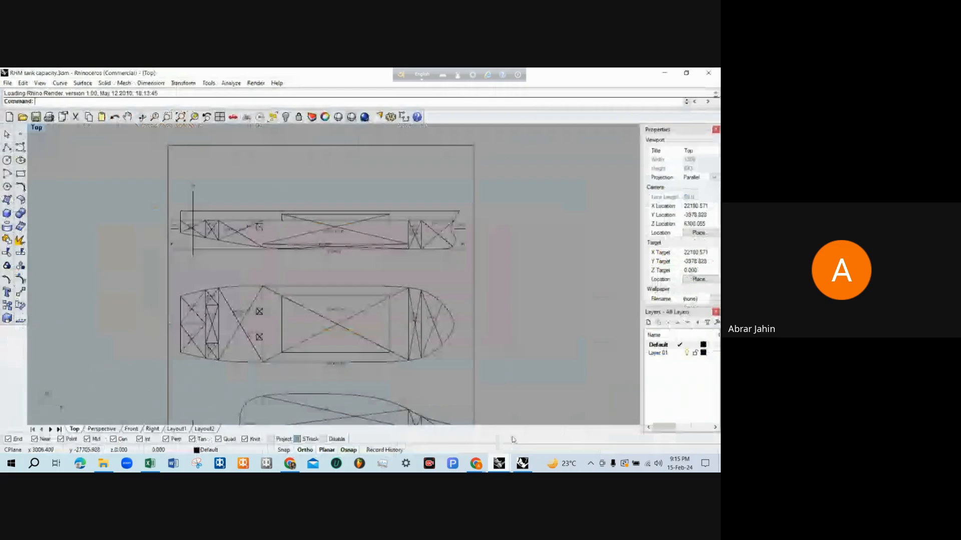
scroll(217, 311, "up", 6)
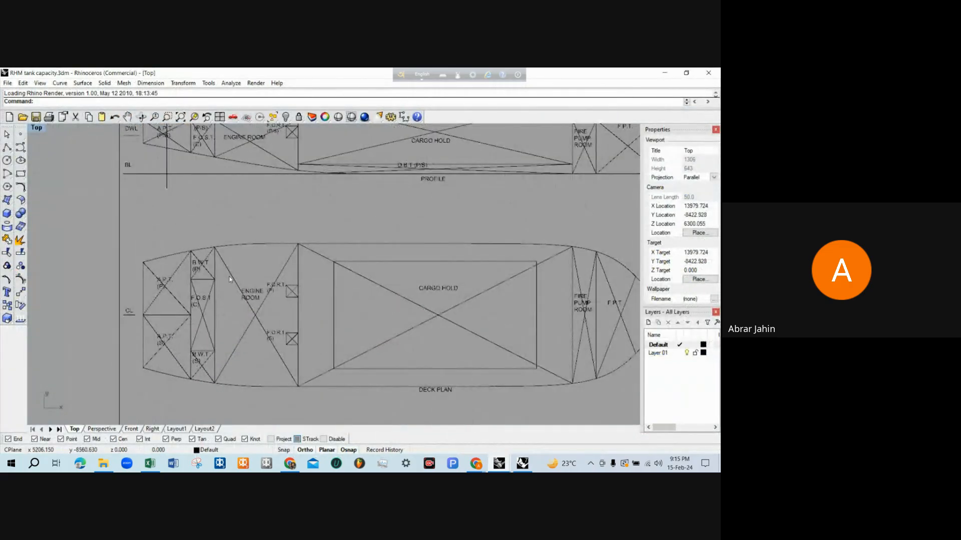
scroll(210, 234, "down", 1)
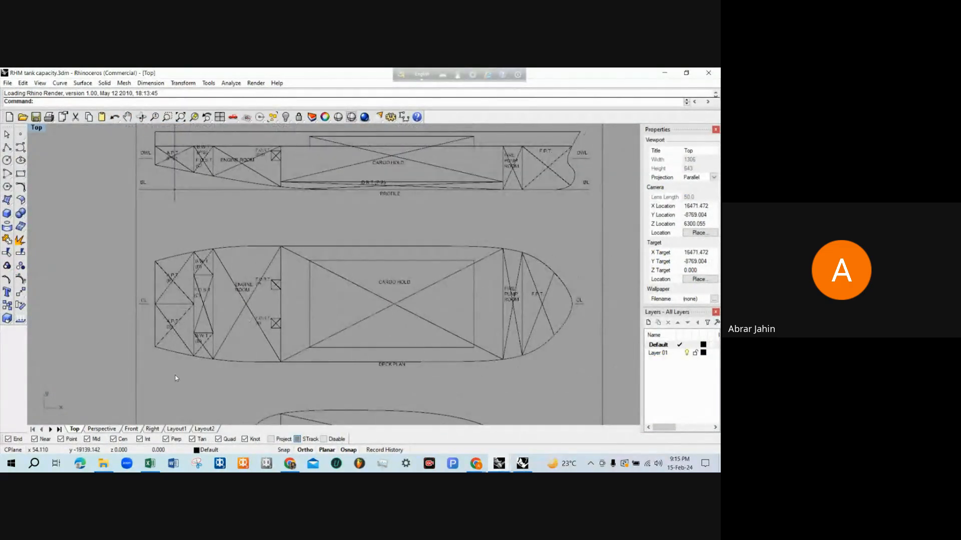
scroll(174, 205, "up", 3)
scroll(174, 205, "down", 2)
scroll(174, 206, "up", 2)
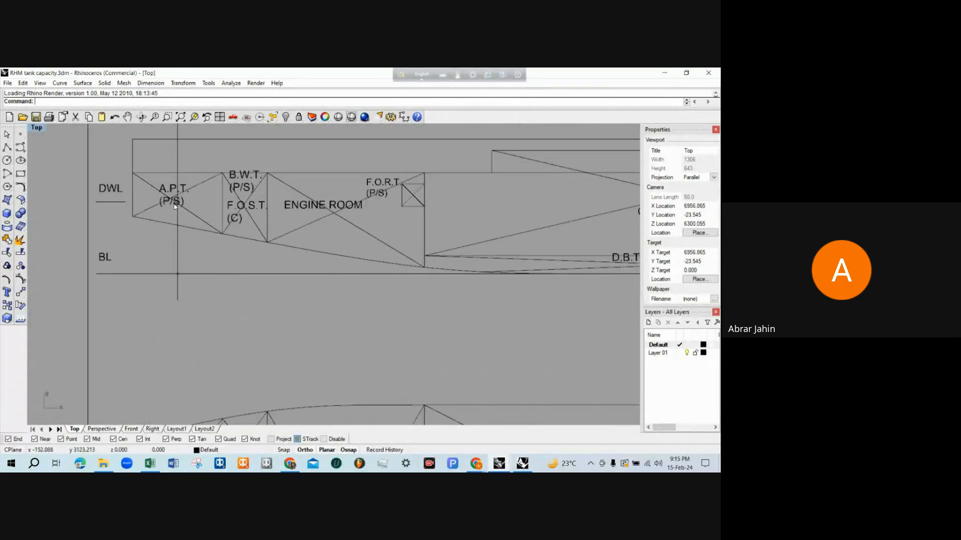
scroll(175, 181, "up", 2)
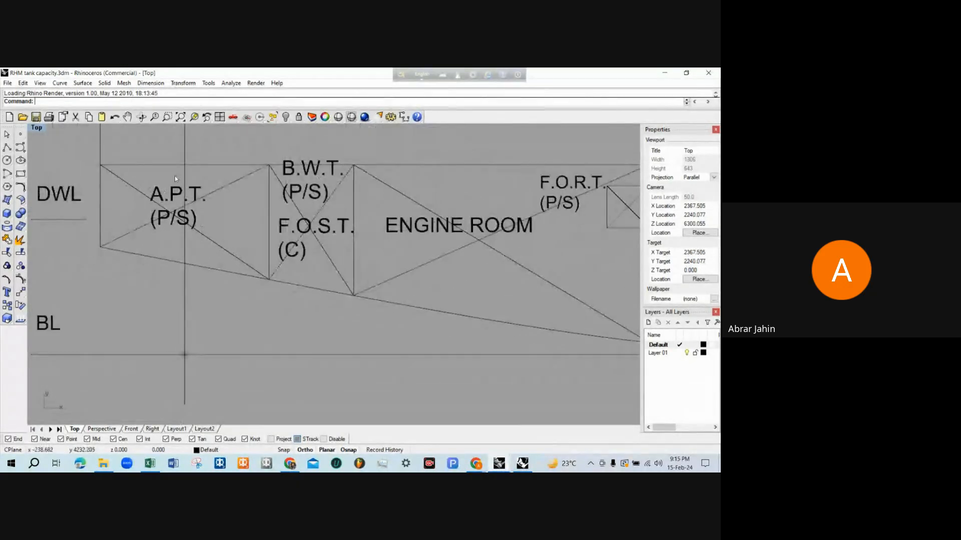
scroll(175, 178, "down", 2)
scroll(176, 209, "up", 2)
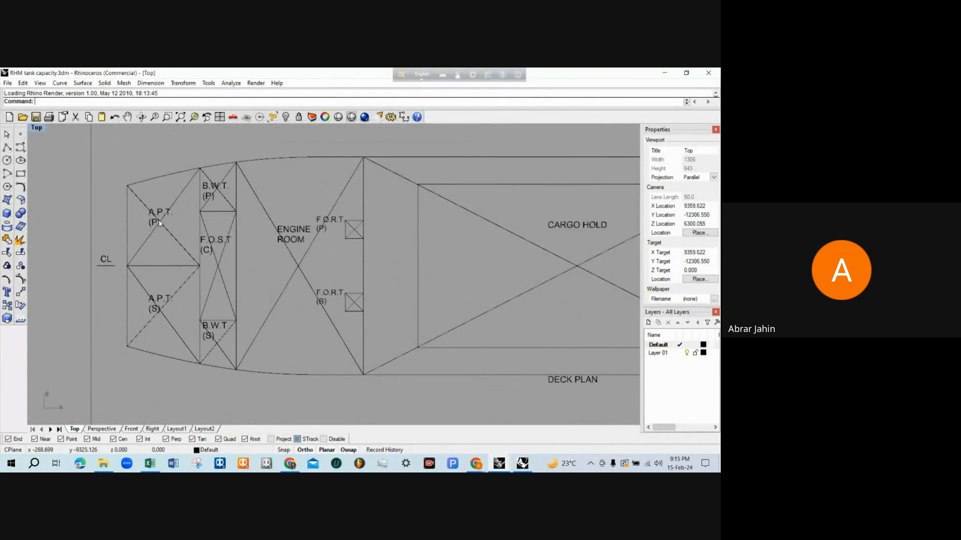
scroll(113, 309, "down", 3)
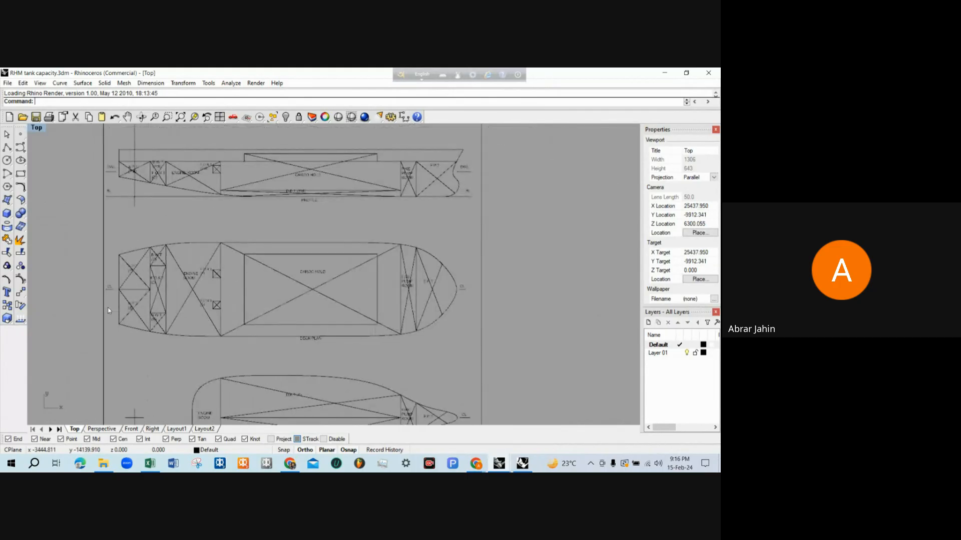
Examine the compartment layout of the deck plan from the A.P.T. at the stern to the F.P.T. at the bow
scroll(120, 330, "down", 1)
scroll(128, 320, "up", 2)
scroll(125, 315, "down", 2)
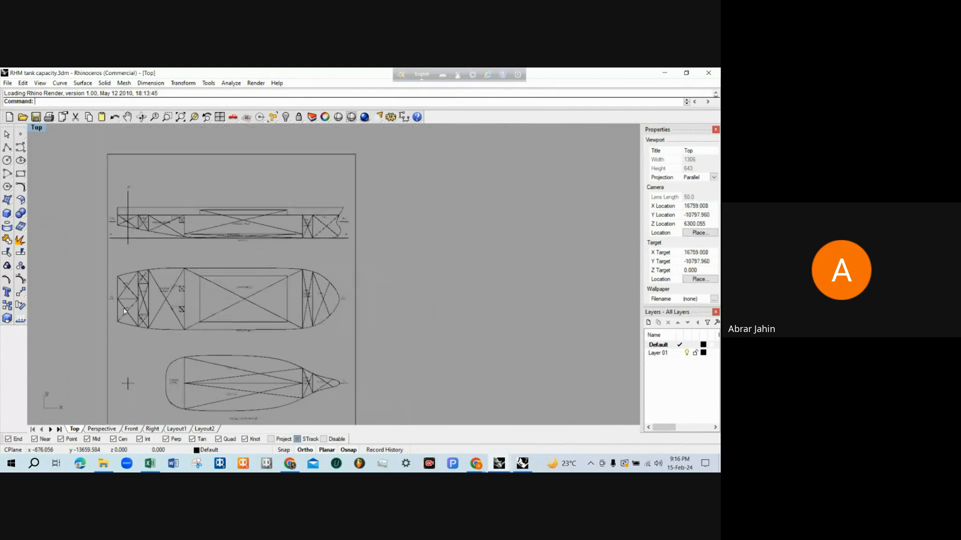
scroll(277, 318, "up", 2)
scroll(371, 294, "down", 2)
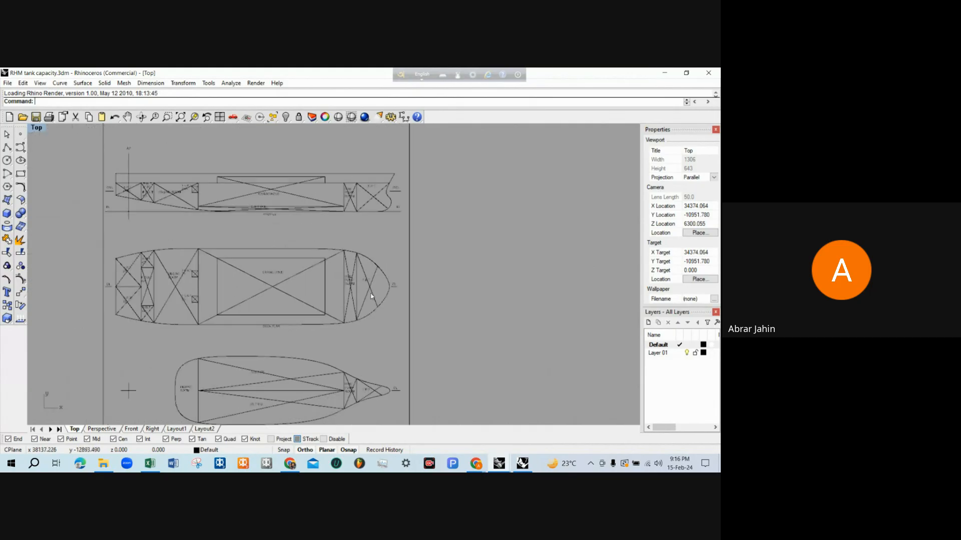
scroll(365, 280, "up", 3)
scroll(400, 290, "down", 2)
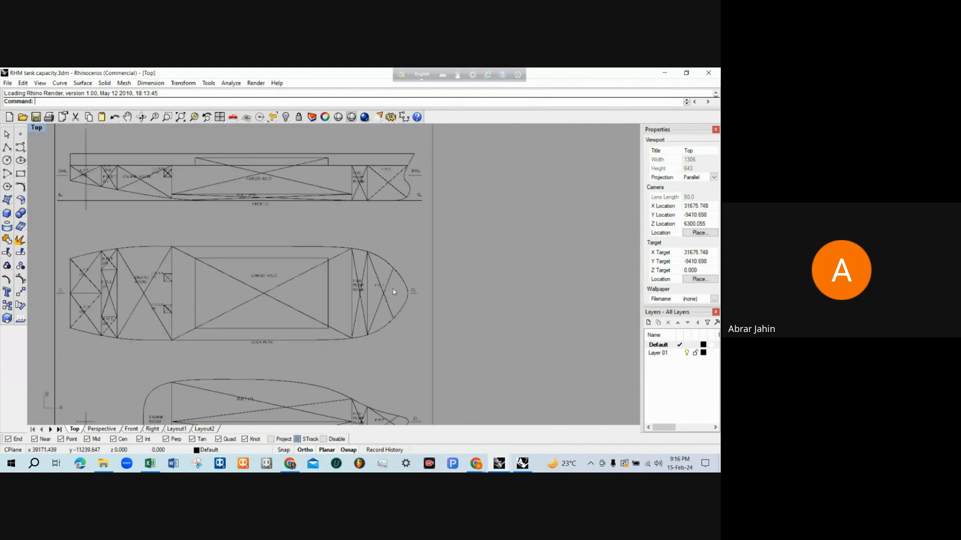
scroll(394, 291, "up", 1)
scroll(398, 305, "down", 3)
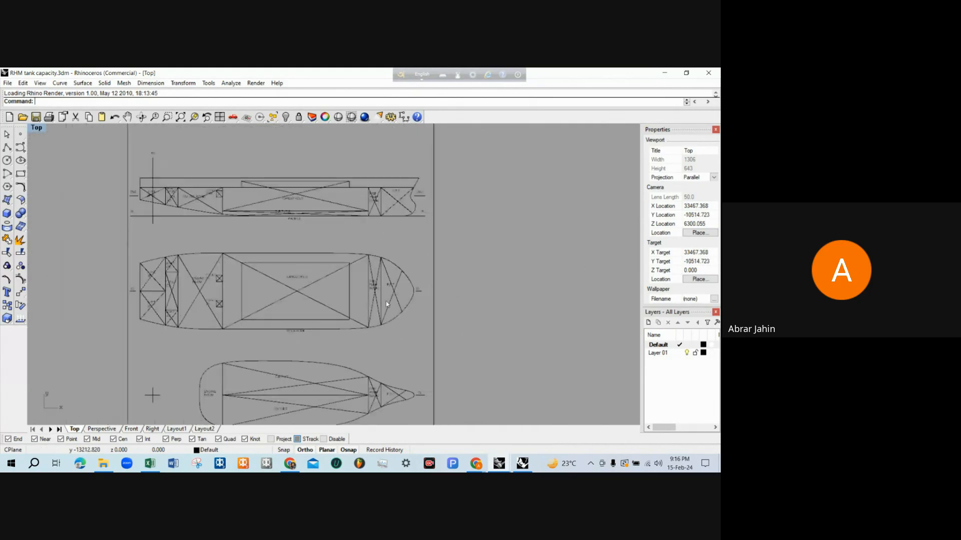
Compare the fire pump room and F.P.T. boundaries in the deck plan with those in the profile
scroll(181, 272, "up", 4)
scroll(185, 265, "down", 2)
scroll(393, 257, "up", 4)
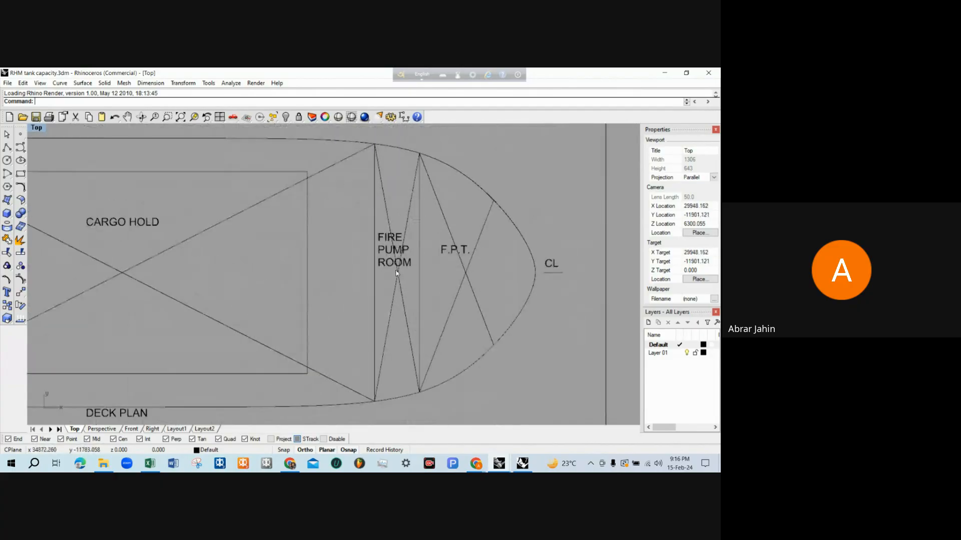
scroll(393, 257, "down", 4)
scroll(385, 300, "up", 3)
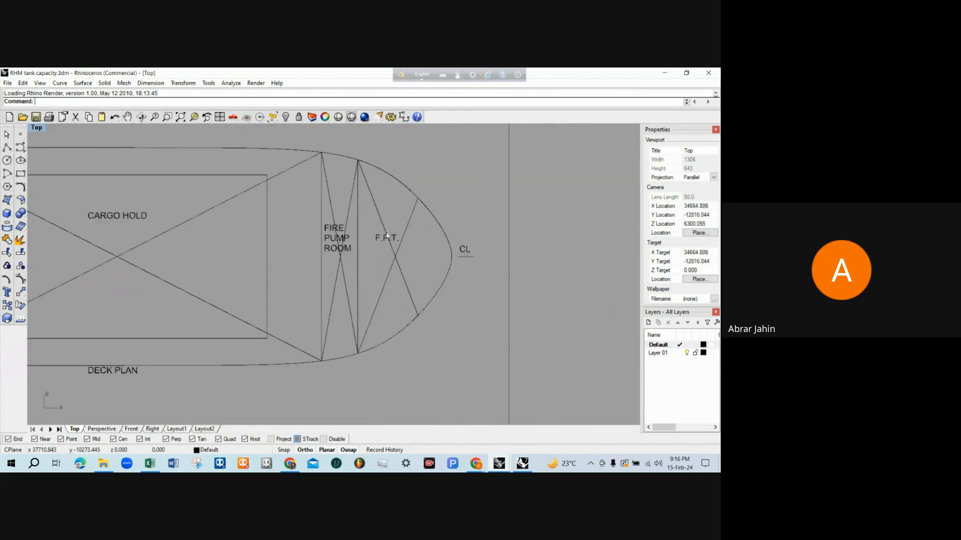
scroll(383, 327, "down", 1)
scroll(383, 327, "down", 3)
scroll(391, 171, "up", 3)
scroll(400, 179, "up", 5)
scroll(389, 163, "down", 8)
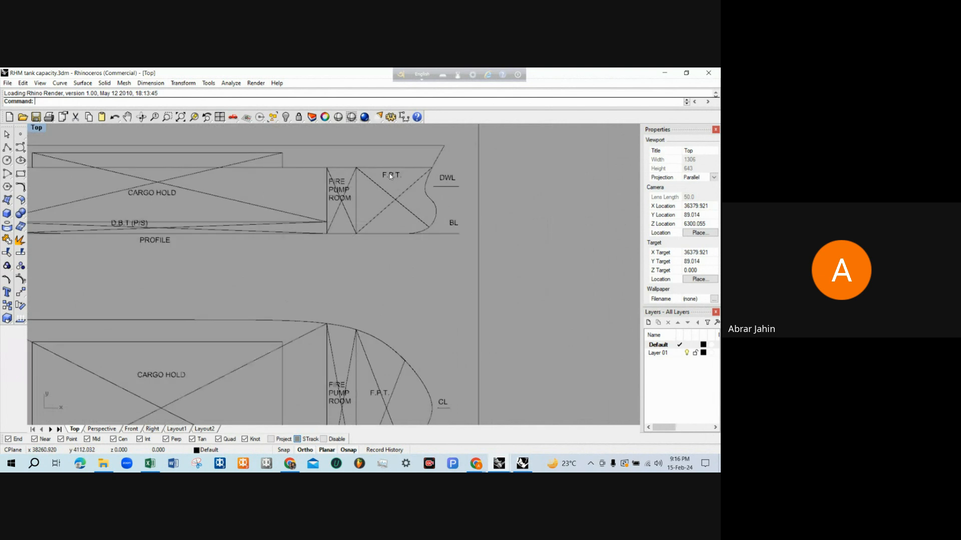
Review how the profile, the deck plan and the plan below it relate to each other along the ship's length
scroll(389, 163, "down", 1)
scroll(362, 315, "up", 4)
scroll(362, 316, "down", 5)
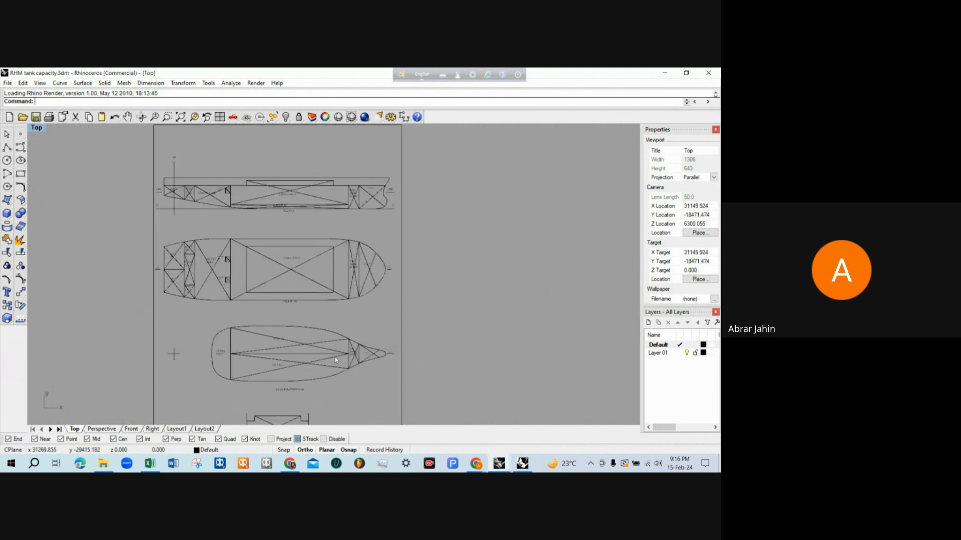
scroll(317, 264, "up", 2)
scroll(317, 263, "down", 3)
scroll(293, 269, "up", 3)
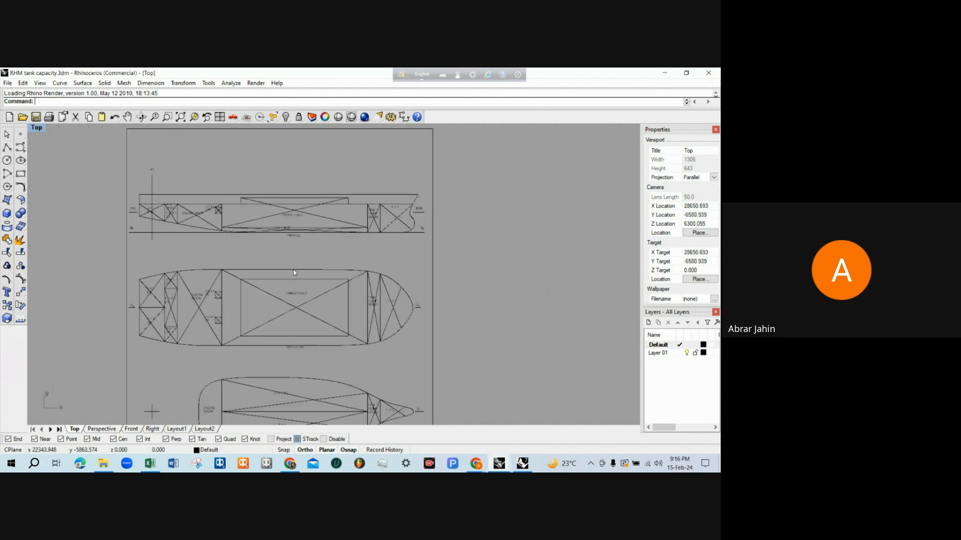
scroll(311, 206, "up", 2)
scroll(357, 231, "down", 3)
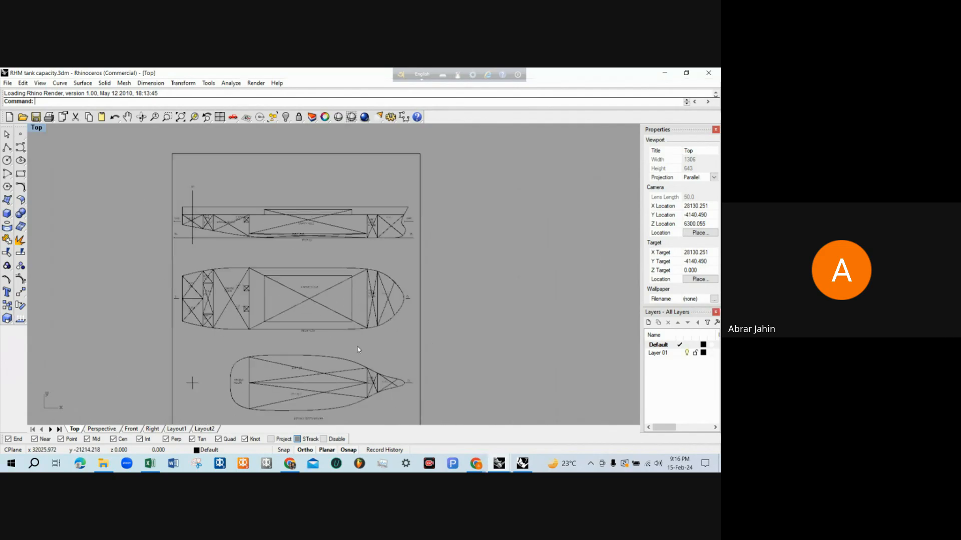
scroll(358, 348, "up", 1)
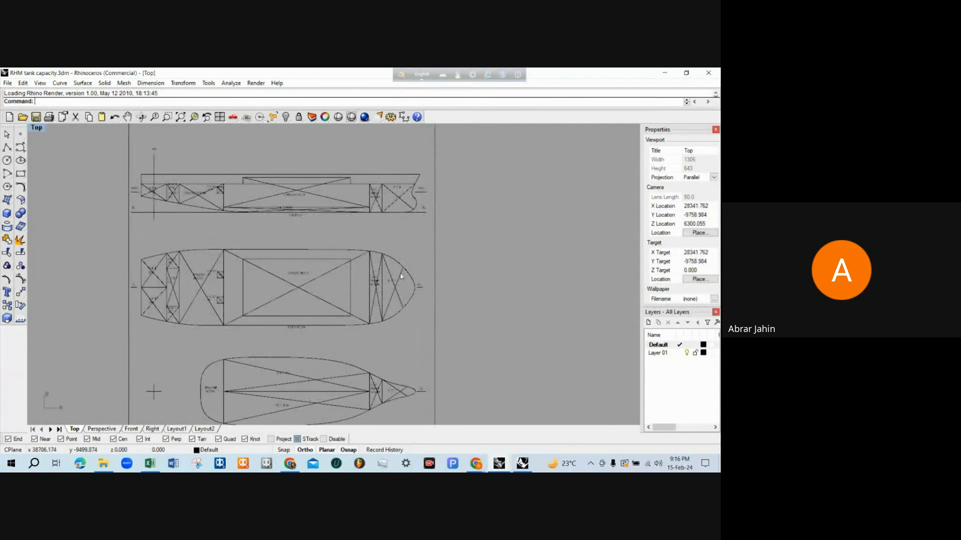
scroll(305, 330, "up", 8)
scroll(274, 331, "down", 4)
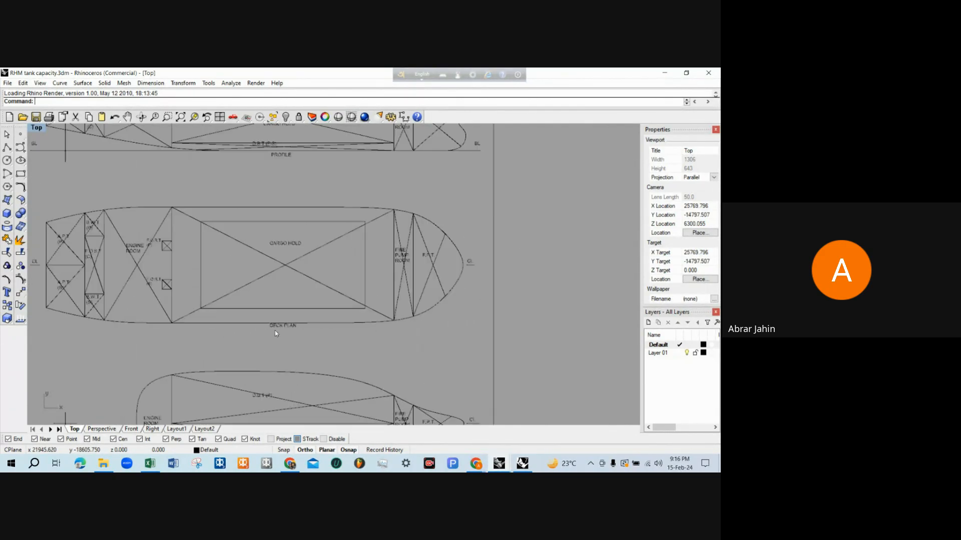
scroll(326, 334, "down", 2)
scroll(313, 206, "up", 2)
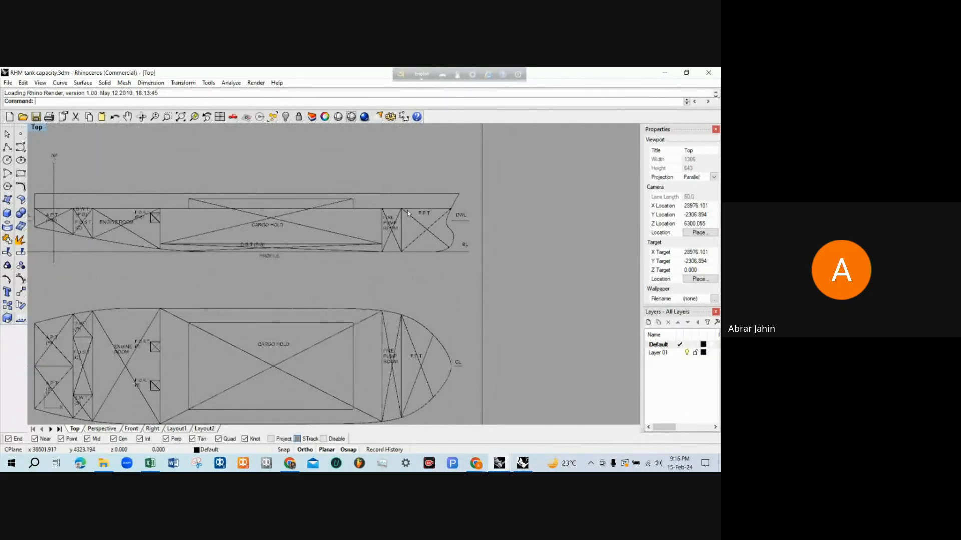
scroll(488, 212, "down", 1)
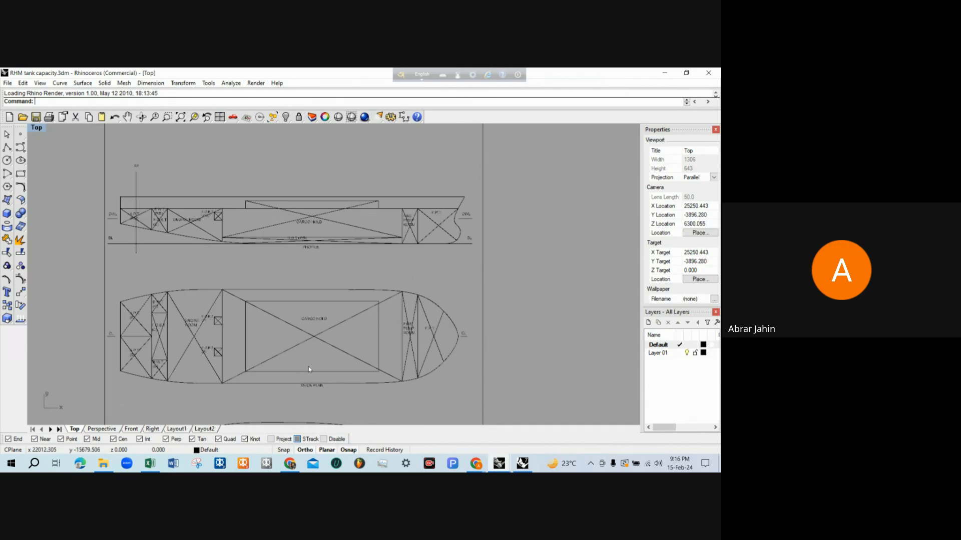
Return to the RHM simple (tanks visual) model and section the entire ship horizontally at a height of 4500 mm in the Front view
left_click(521, 464)
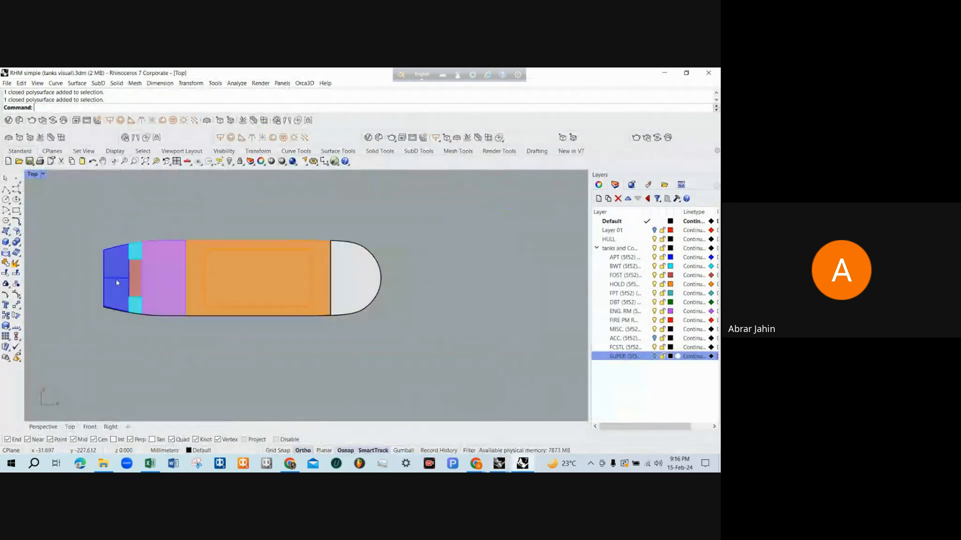
left_click_drag(72, 215, 449, 348)
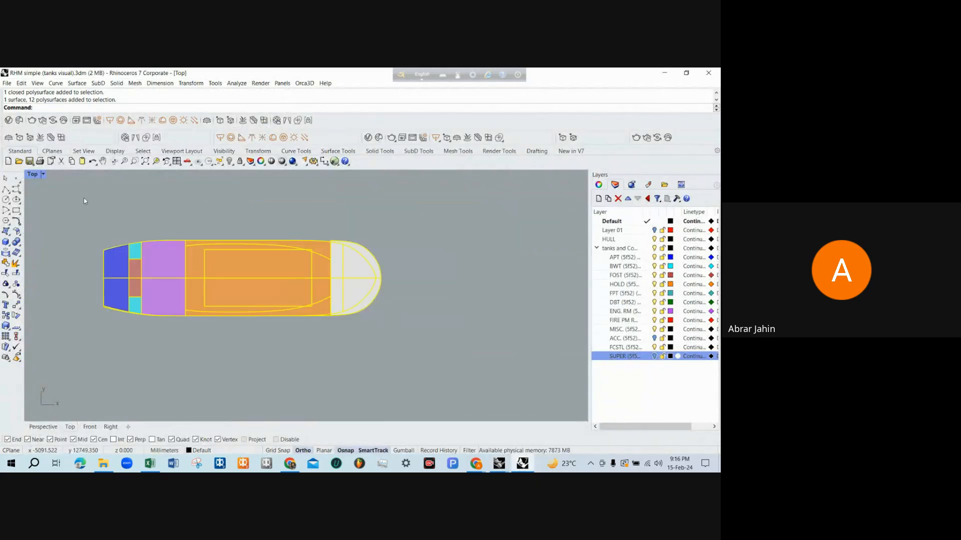
double_click(32, 175)
scroll(57, 361, "down", 3)
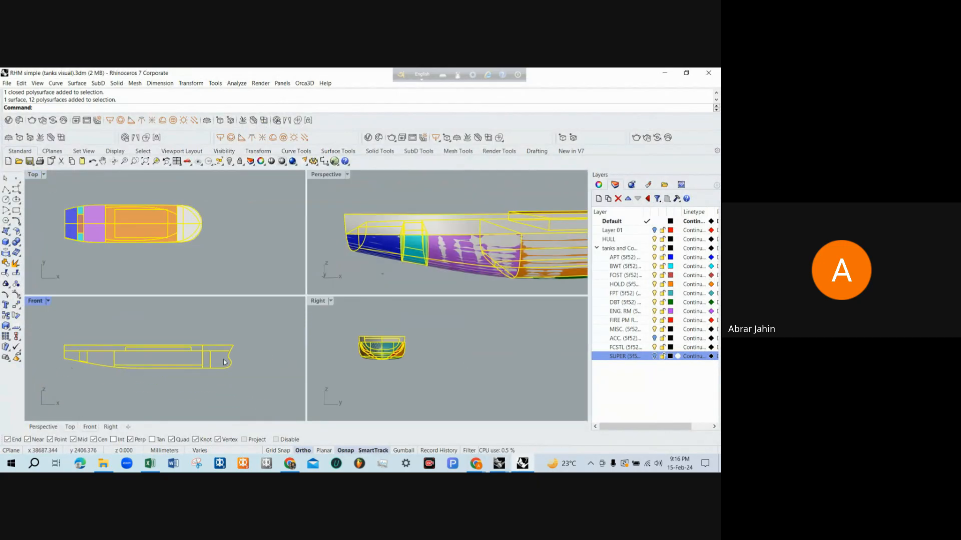
scroll(225, 361, "up", 3)
scroll(233, 345, "up", 5)
type("Section")
key("Return")
left_click(230, 339)
scroll(283, 341, "down", 12)
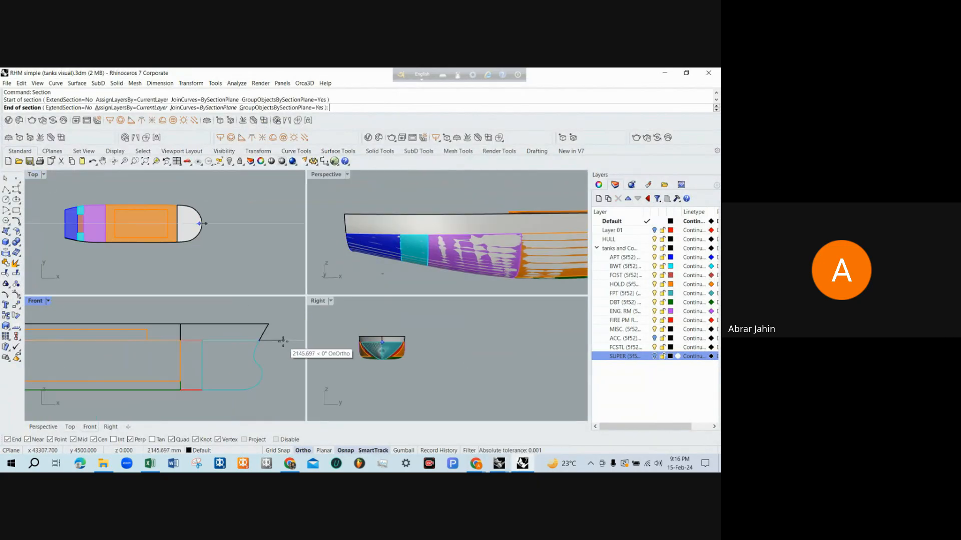
left_click(132, 323)
key("Return")
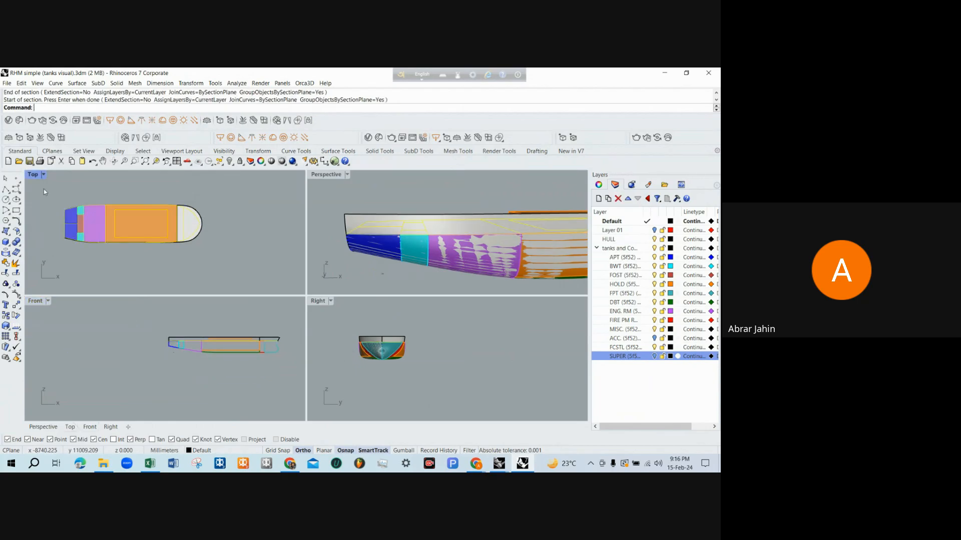
Move the section curves straight down in the Top view, clear of the ship model, as a separate deck plan
double_click(35, 177)
scroll(351, 216, "down", 2)
type("m")
key("Return")
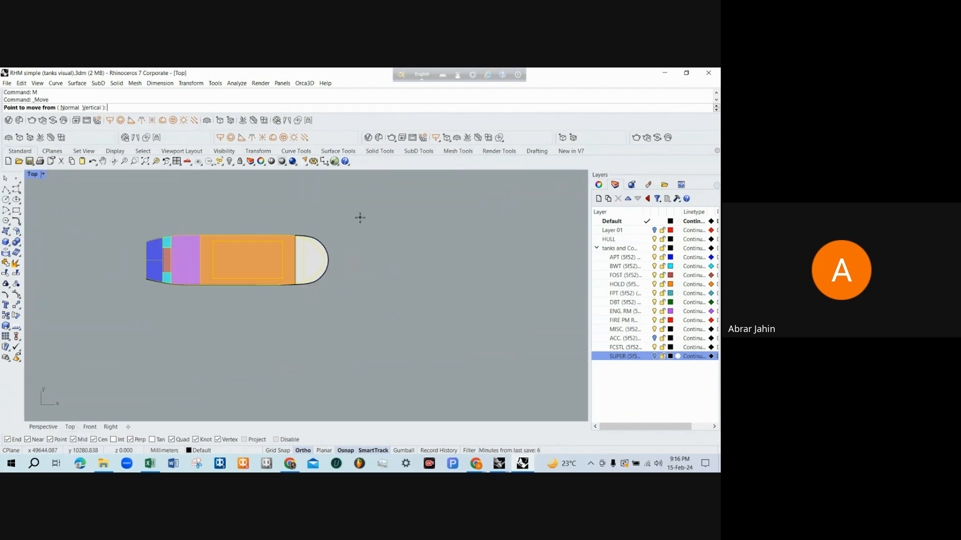
left_click(368, 216)
left_click(368, 265)
scroll(261, 327, "up", 5)
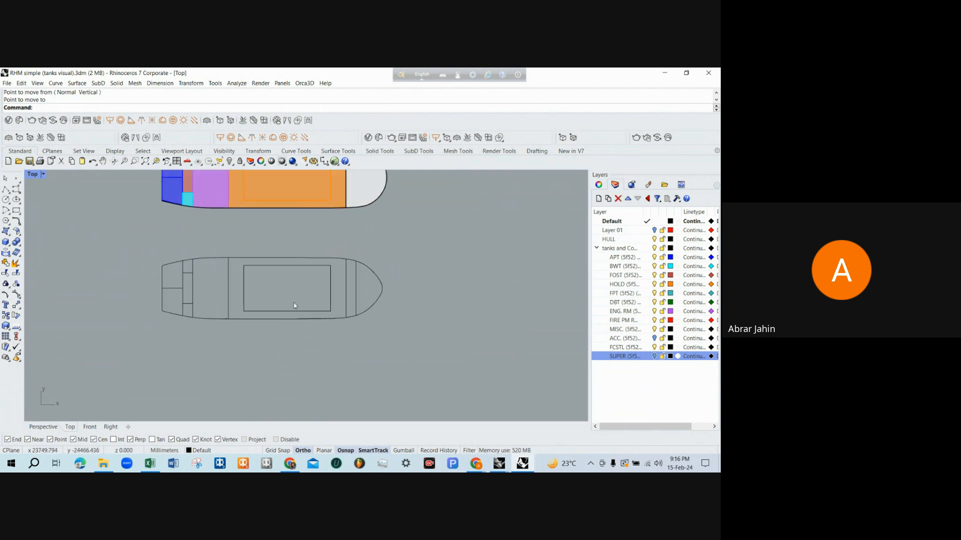
Compare the sectioned deck plan with the deck plan in the RHM tank capacity drawing
scroll(254, 329, "down", 2)
scroll(245, 328, "up", 2)
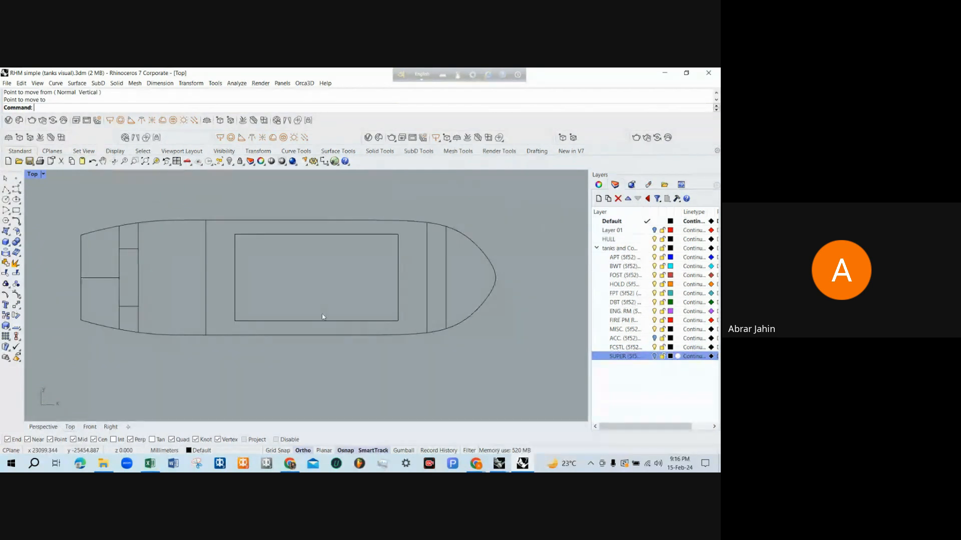
mouse_move(499, 464)
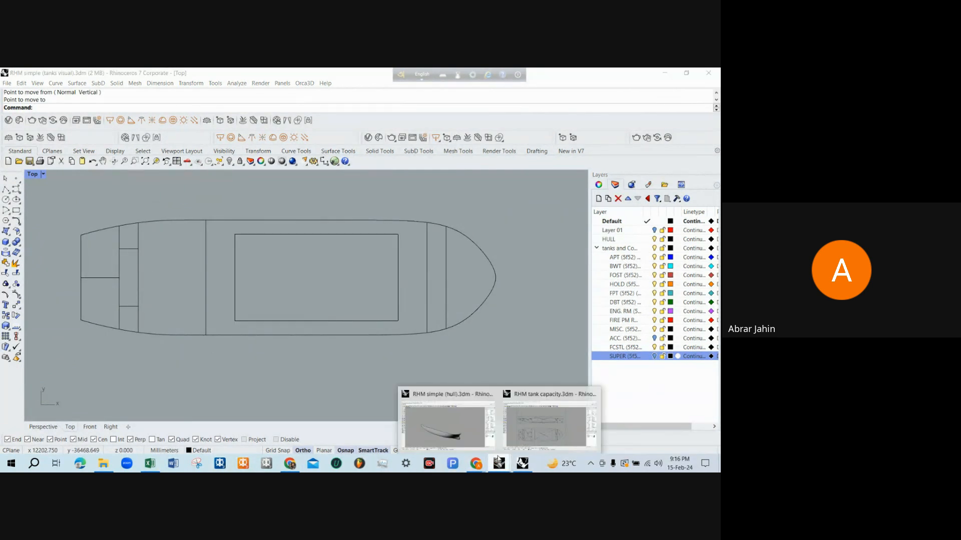
left_click(540, 421)
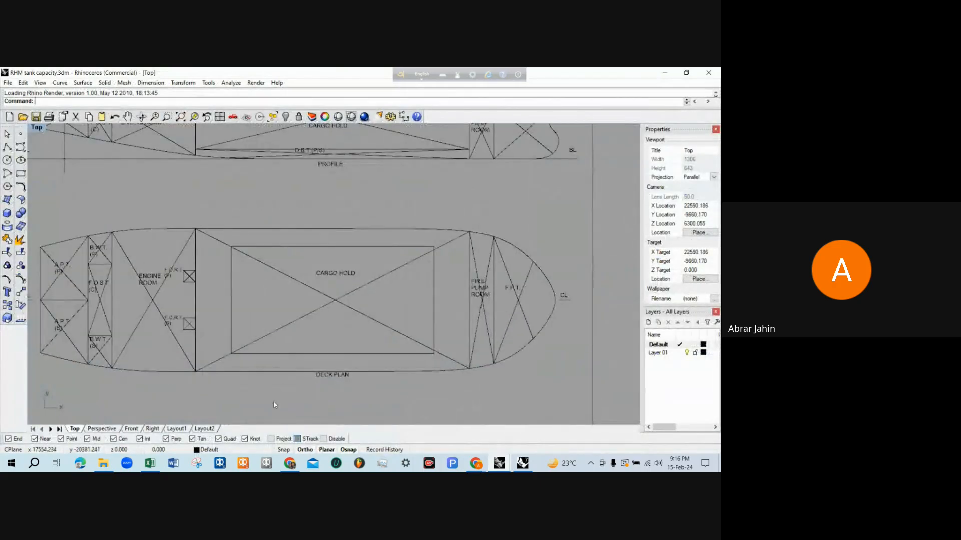
scroll(407, 354, "down", 2)
scroll(270, 397, "up", 2)
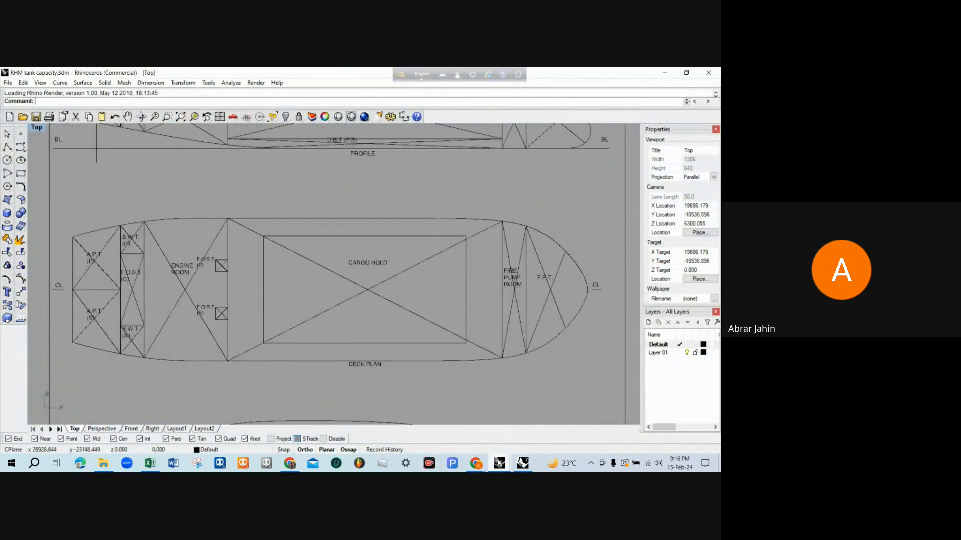
Return to the RHM simple (tanks visual) model and section the entire ship vertically along its centreline in the Right view
left_click(518, 464)
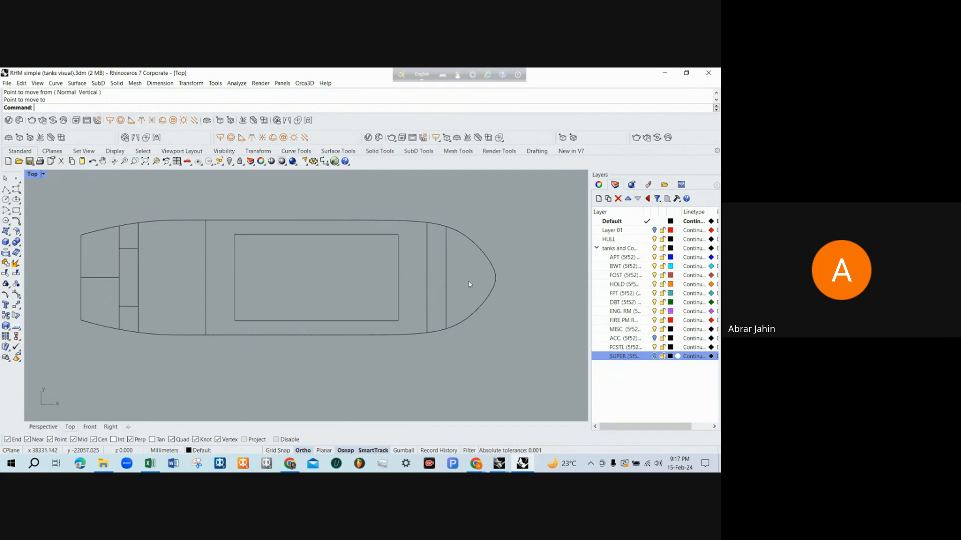
scroll(150, 336, "down", 10)
scroll(125, 330, "up", 4)
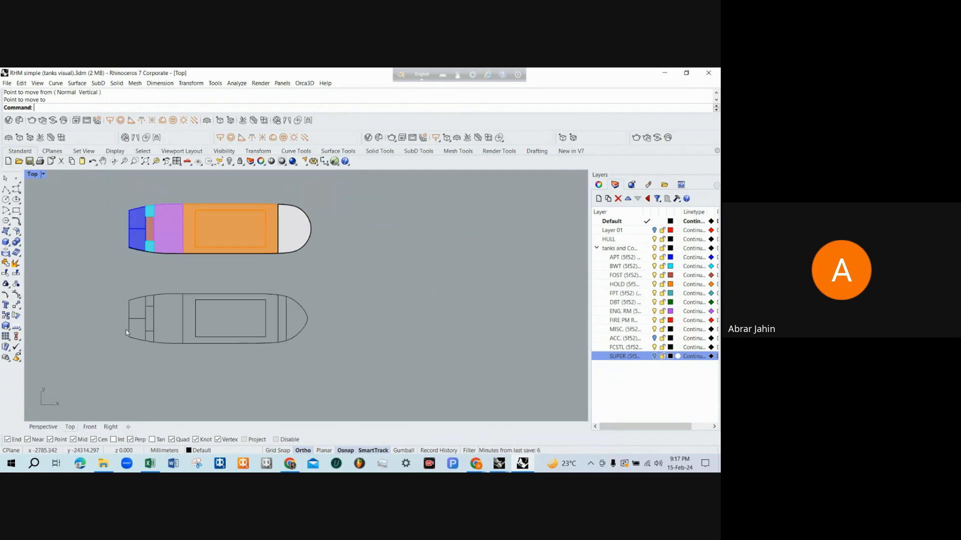
double_click(40, 178)
scroll(204, 359, "up", 3)
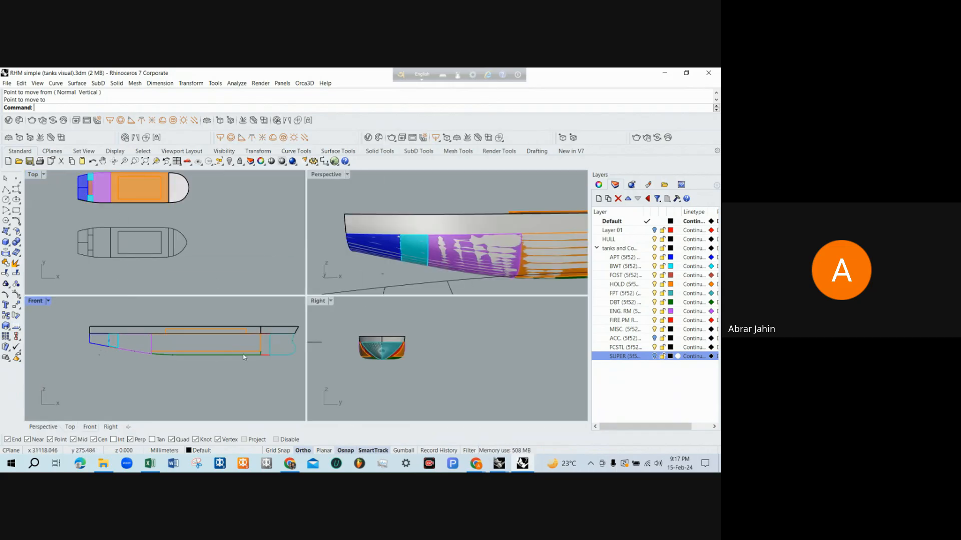
scroll(198, 354, "up", 2)
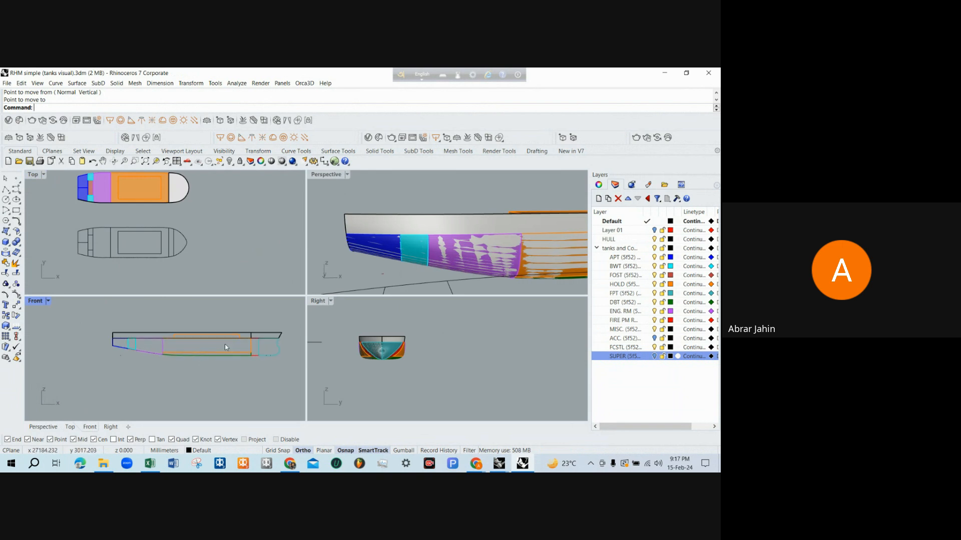
scroll(223, 362, "up", 3)
scroll(235, 353, "down", 2)
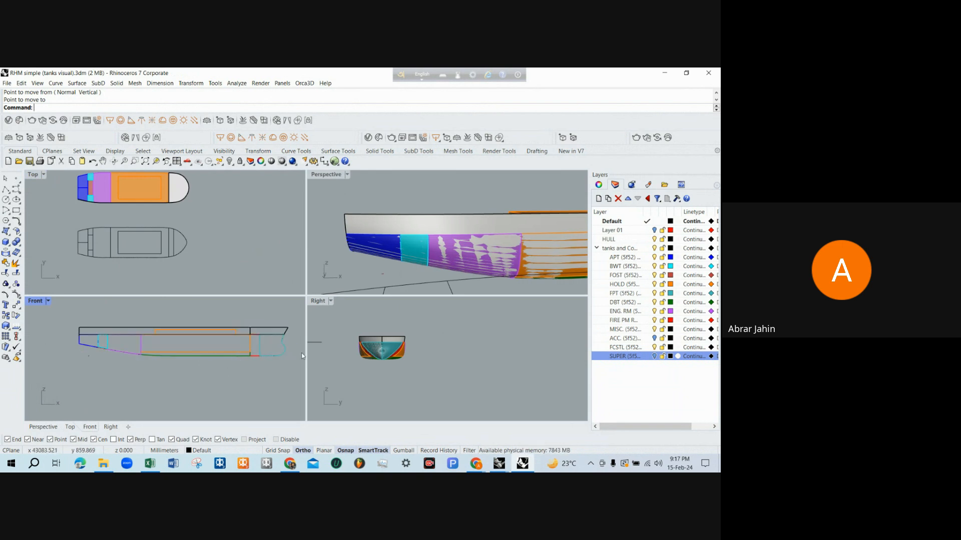
left_click_drag(351, 324, 449, 384)
scroll(392, 334, "up", 2)
type("section")
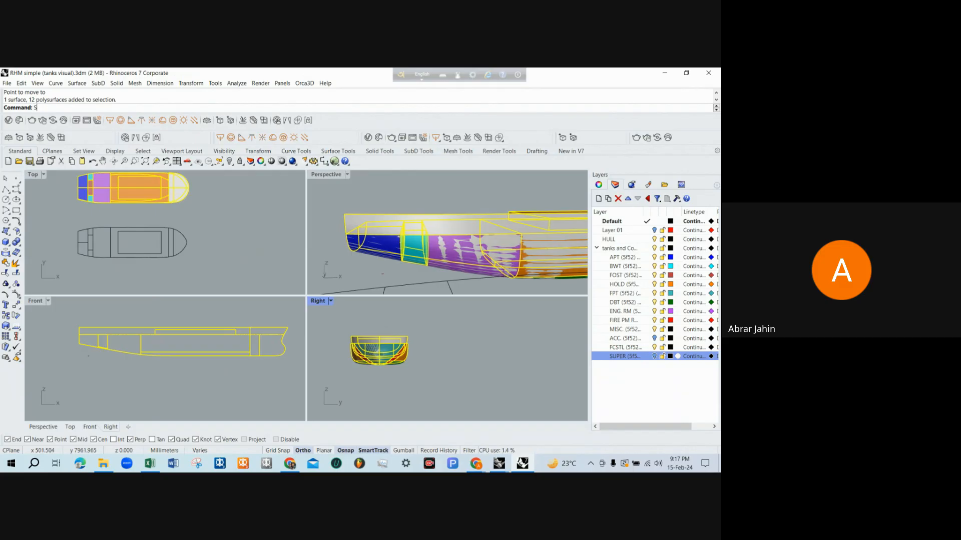
key("Return")
left_click(380, 331)
left_click(379, 379)
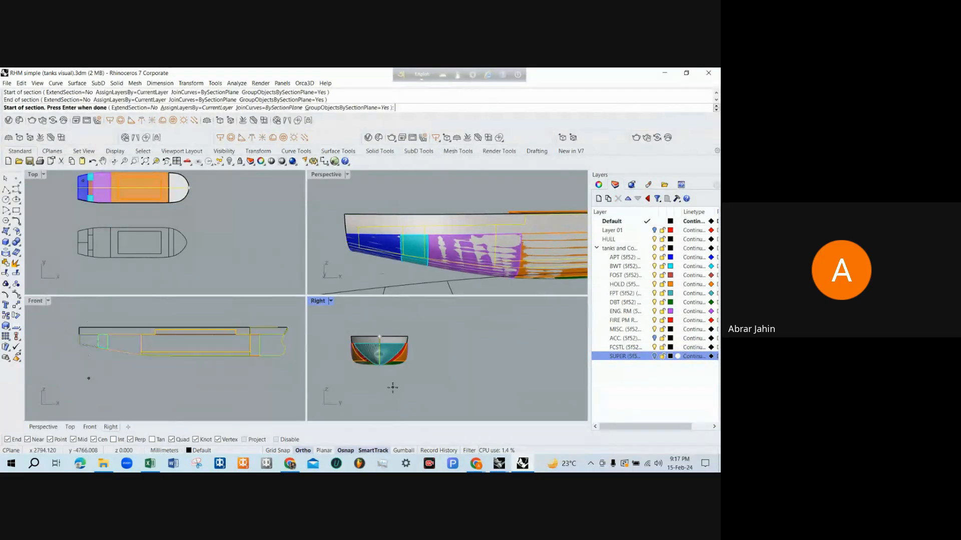
key("Return")
Move the centreline section curves straight up about 12560 mm in the Front view, clear of the ship model, as a separate profile
double_click(38, 302)
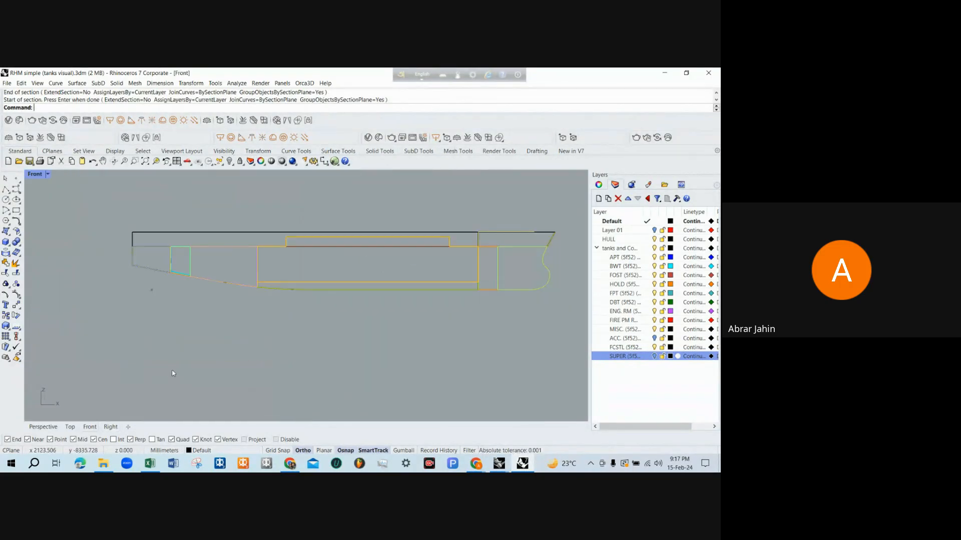
scroll(174, 376, "down", 4)
type("m")
key("Return")
left_click(502, 324)
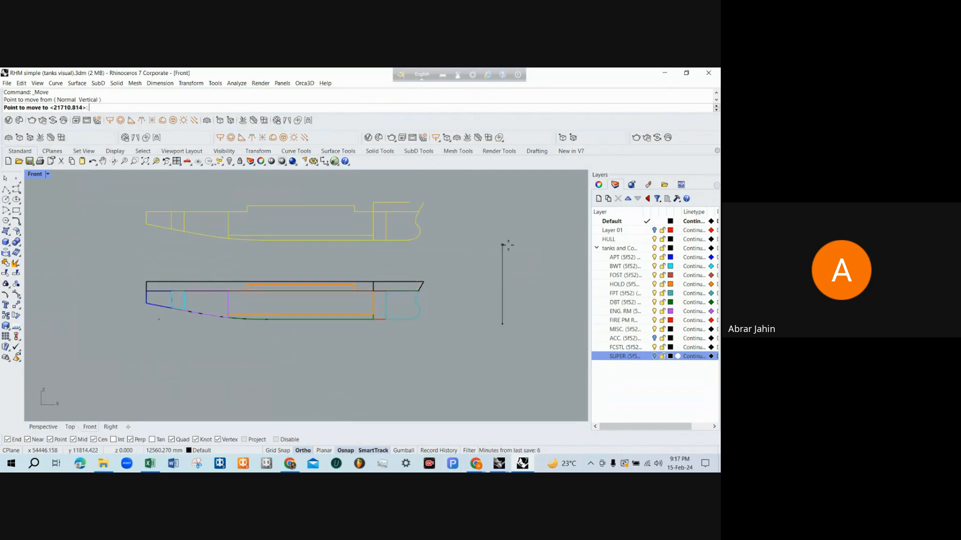
left_click(503, 243)
scroll(356, 383, "down", 2)
scroll(366, 264, "up", 5)
scroll(366, 264, "up", 2)
scroll(408, 282, "down", 4)
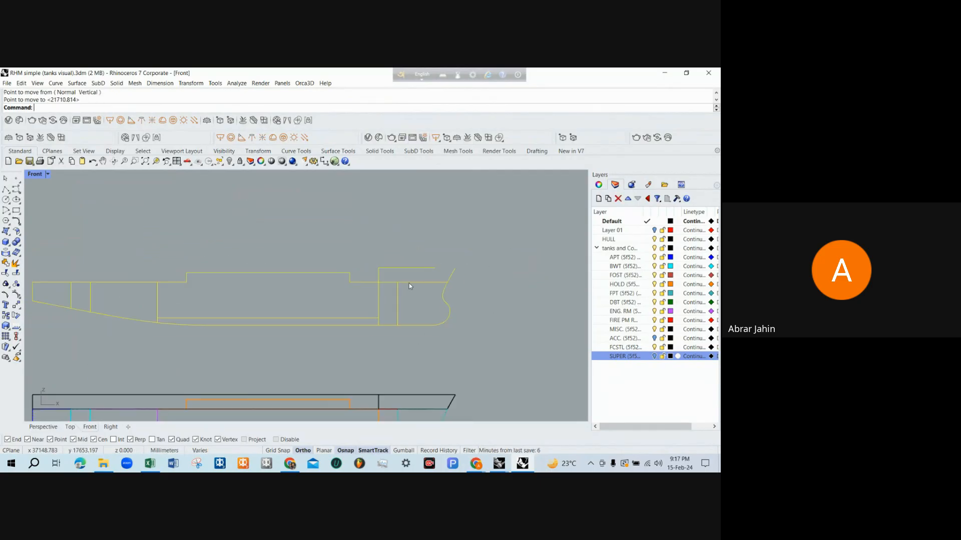
scroll(214, 315, "up", 2)
left_click(249, 306)
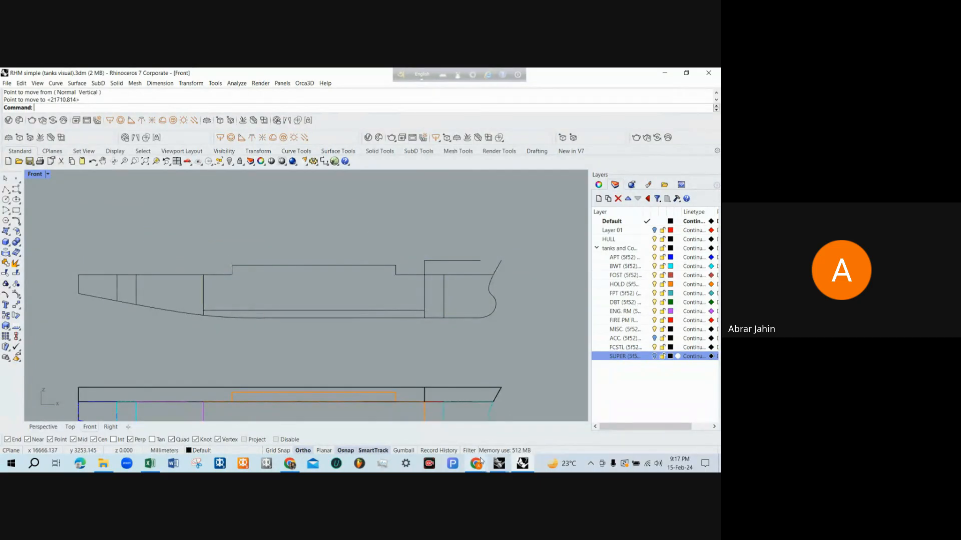
Compare the tank boundaries in the sectioned profile with the profile in the RHM tank capacity drawing
mouse_move(499, 463)
left_click(548, 409)
scroll(339, 362, "down", 2)
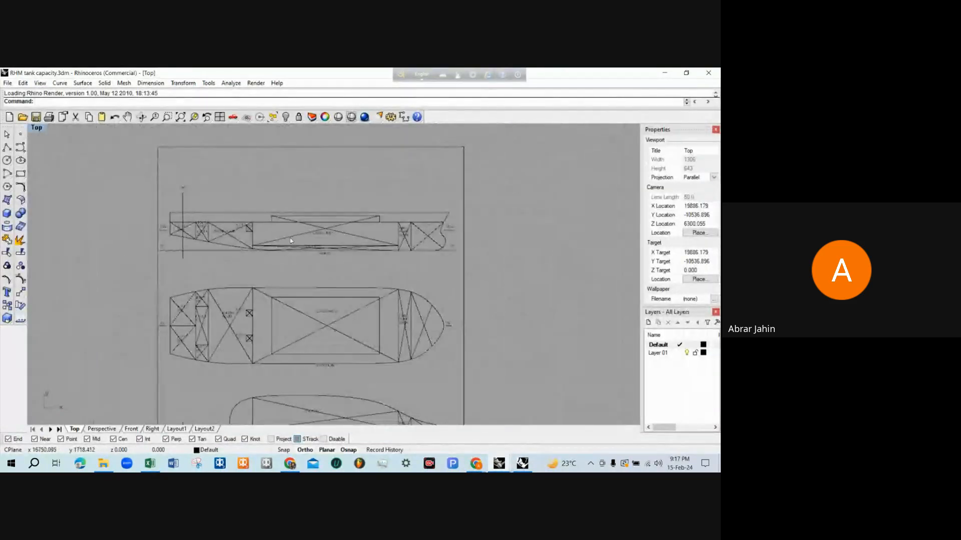
scroll(330, 212, "up", 2)
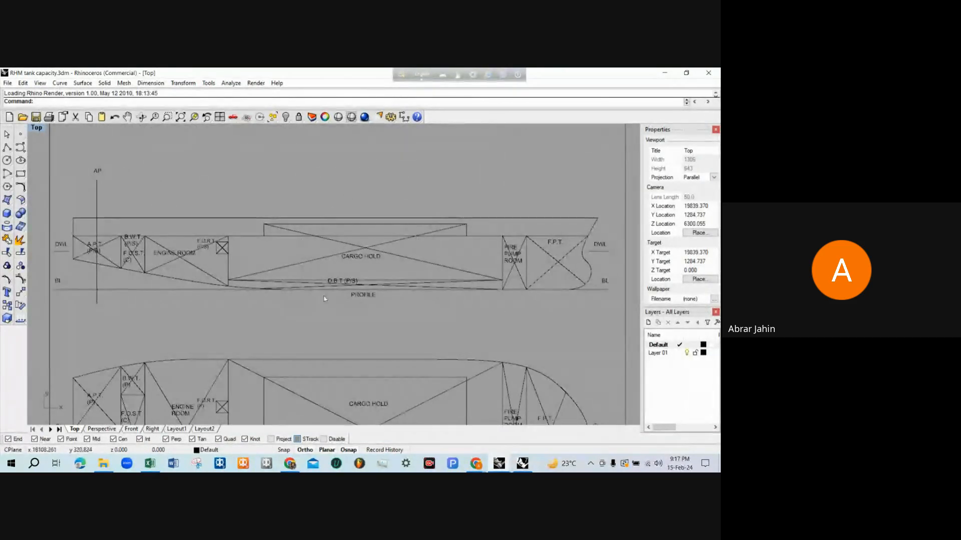
left_click(664, 72)
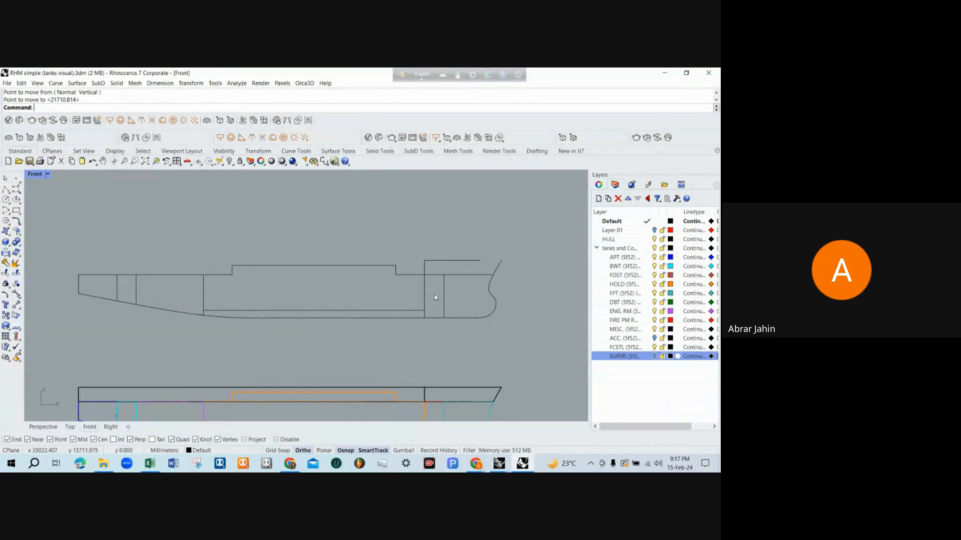
scroll(363, 234, "down", 2)
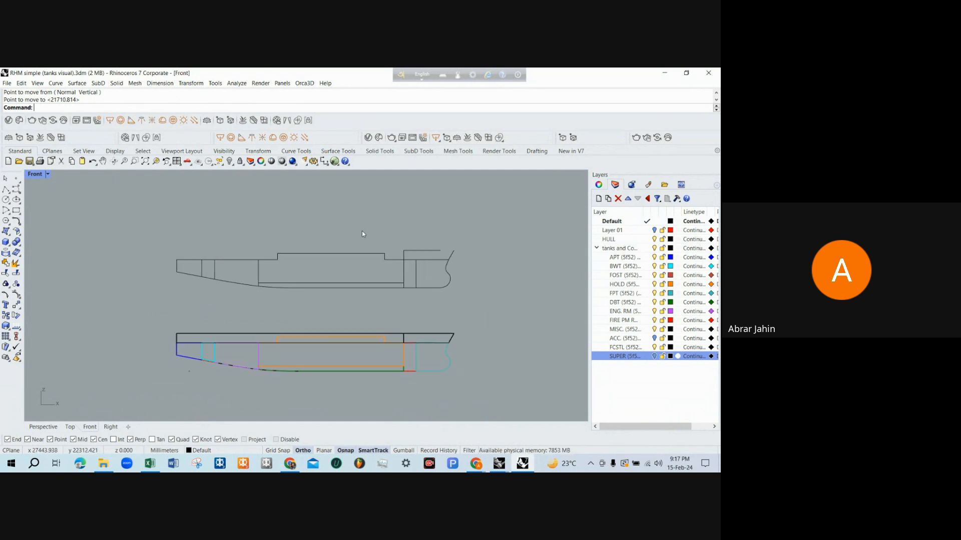
scroll(372, 250, "down", 1)
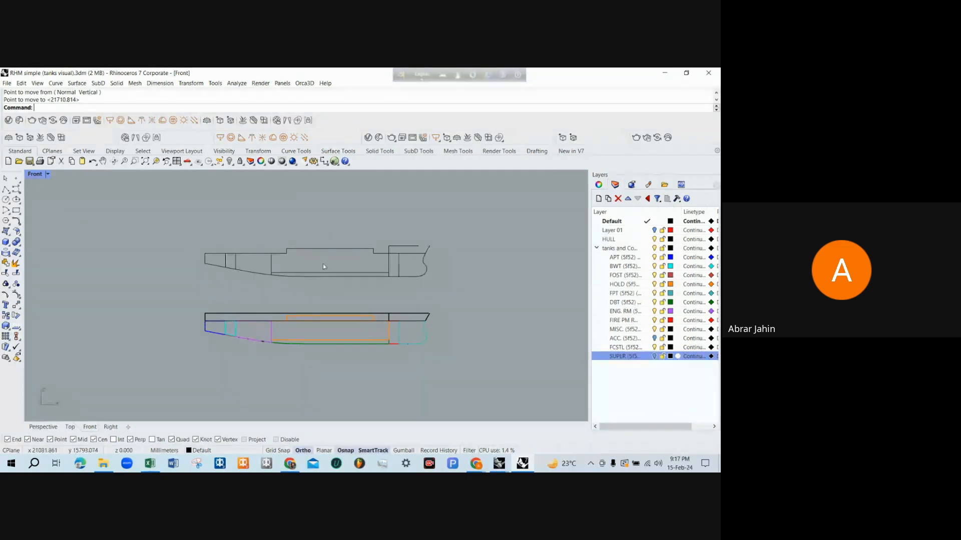
Undo the section, move and layer visibility changes to restore the ship model with its superstructure
key("ctrl+z")
scroll(323, 263, "down", 2)
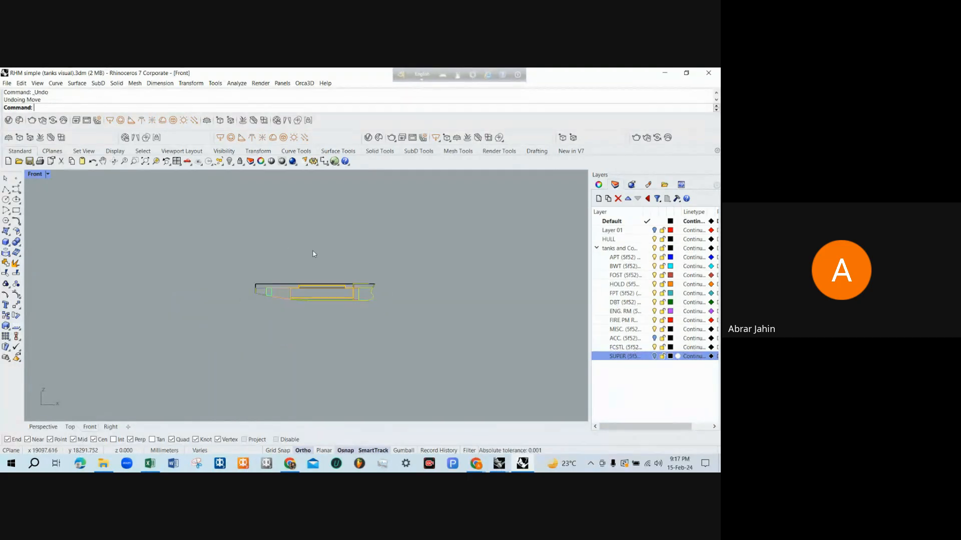
double_click(40, 178)
scroll(492, 217, "down", 3)
right_click_drag(493, 216, 404, 230)
key("ctrl+z")
scroll(404, 230, "down", 4)
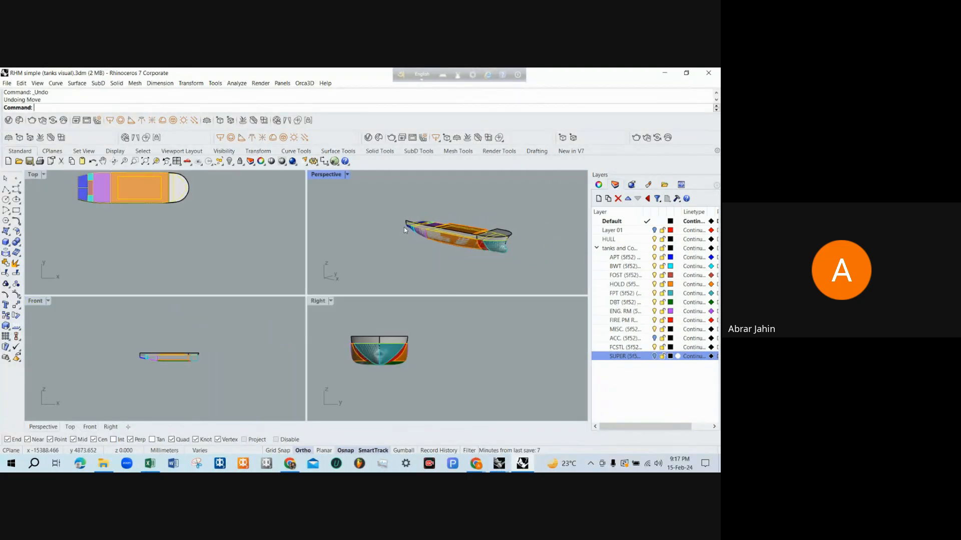
key("ctrl+z")
scroll(464, 227, "up", 3)
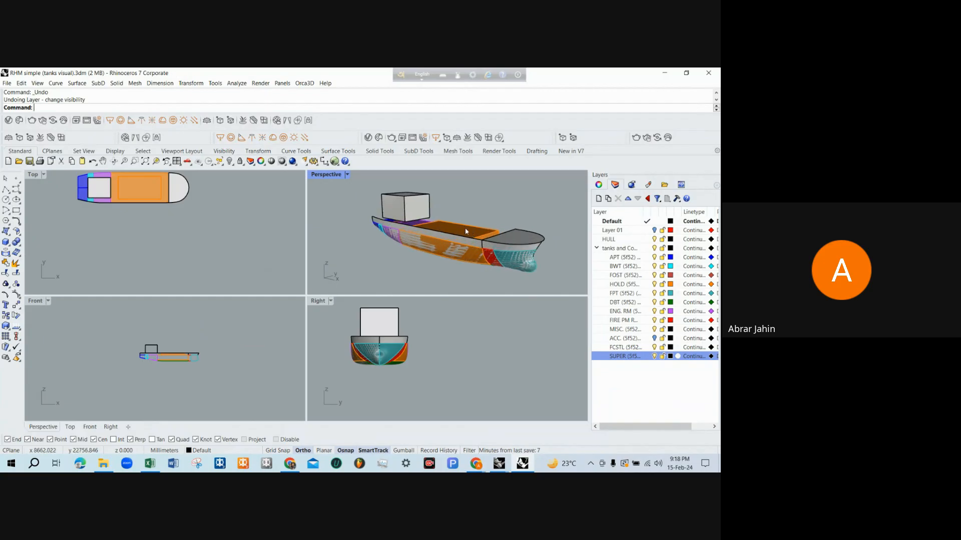
Examine the complete ship model from both sides in the Perspective view, including the superstructure, cargo hold and bow
right_click_drag(464, 227, 428, 275)
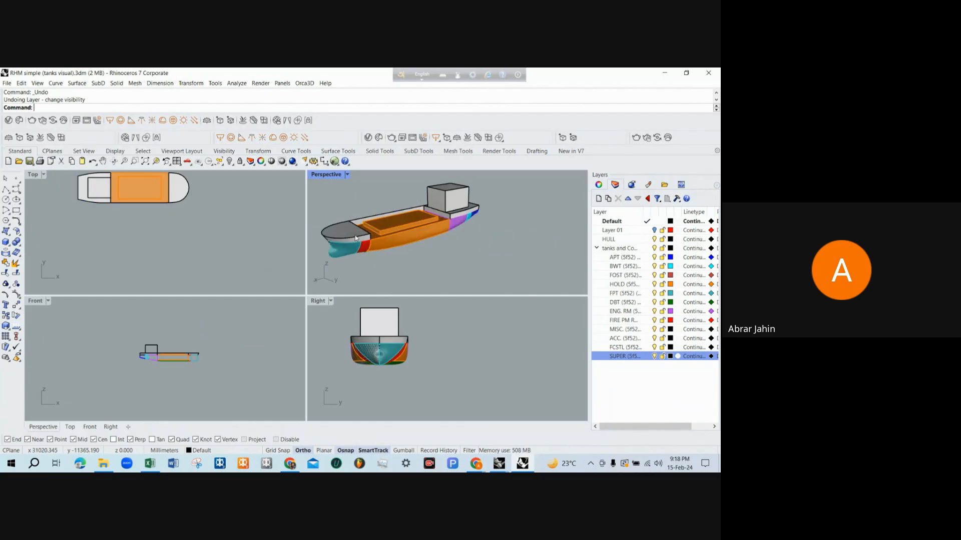
scroll(370, 225, "up", 5)
scroll(371, 225, "down", 3)
right_click_drag(370, 226, 462, 236)
scroll(463, 235, "up", 3)
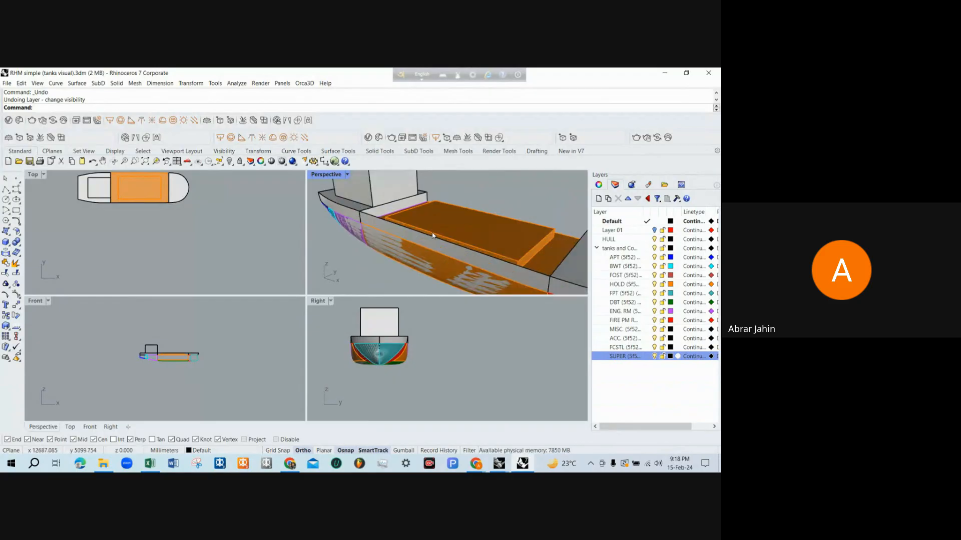
scroll(463, 235, "down", 3)
scroll(366, 373, "up", 4)
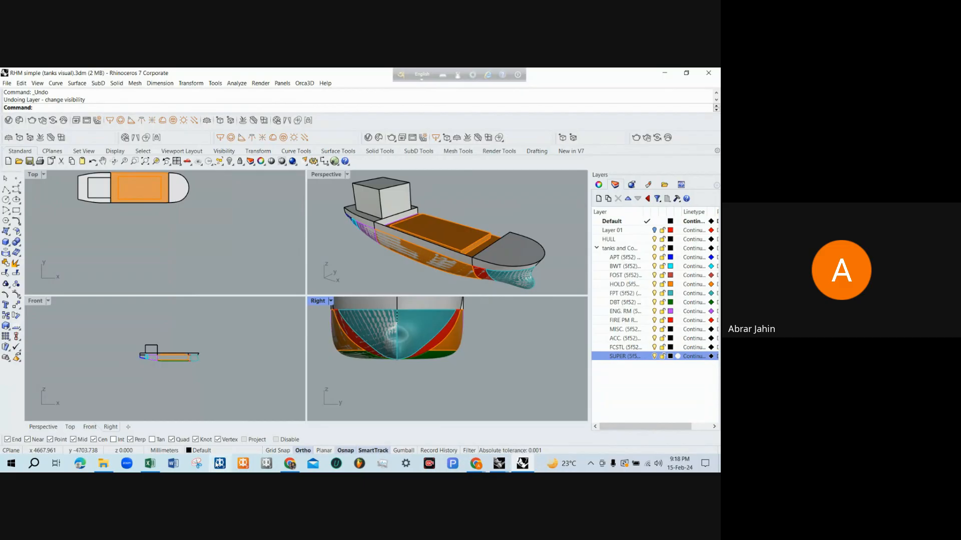
Launch MAXSURF Modeler and dismiss the cloud services warning and the startup news
left_click(218, 468)
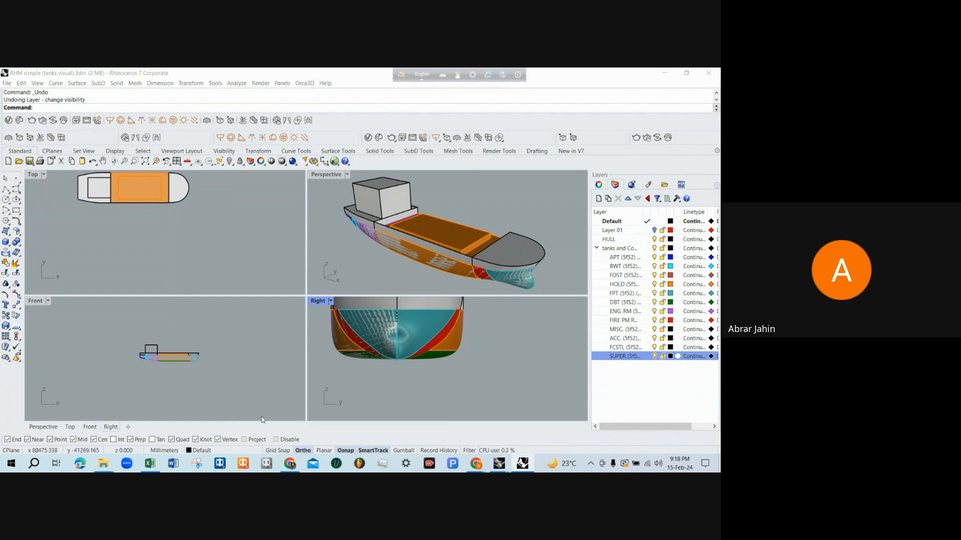
left_click(219, 463)
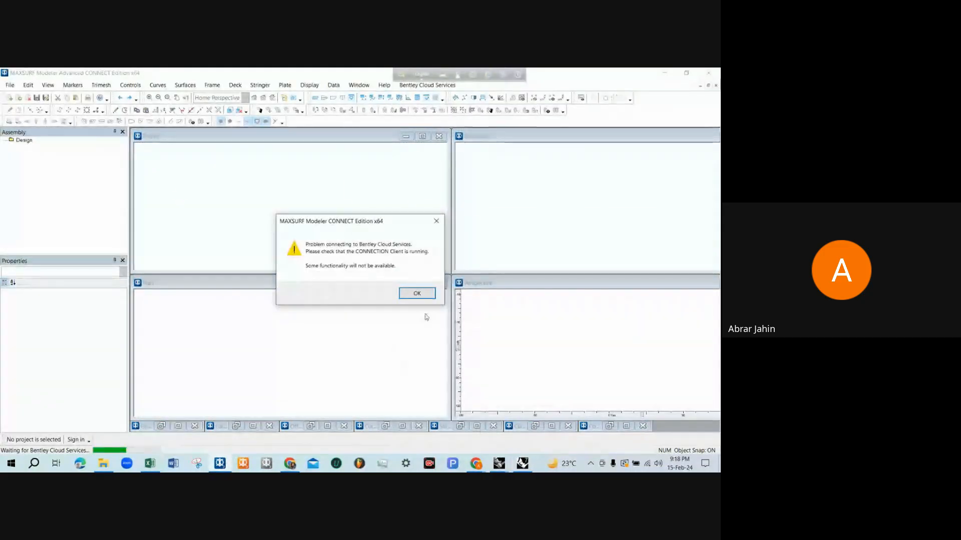
left_click(423, 292)
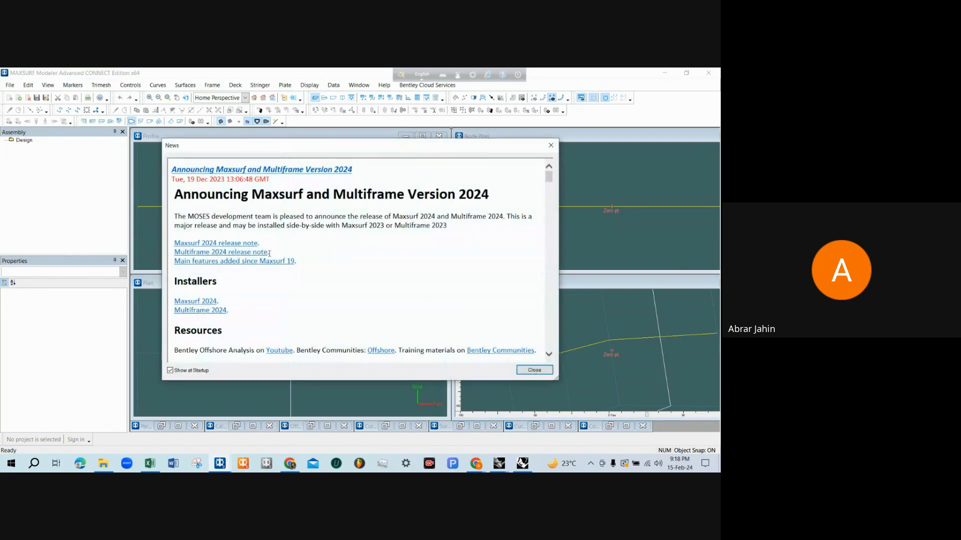
key("Escape")
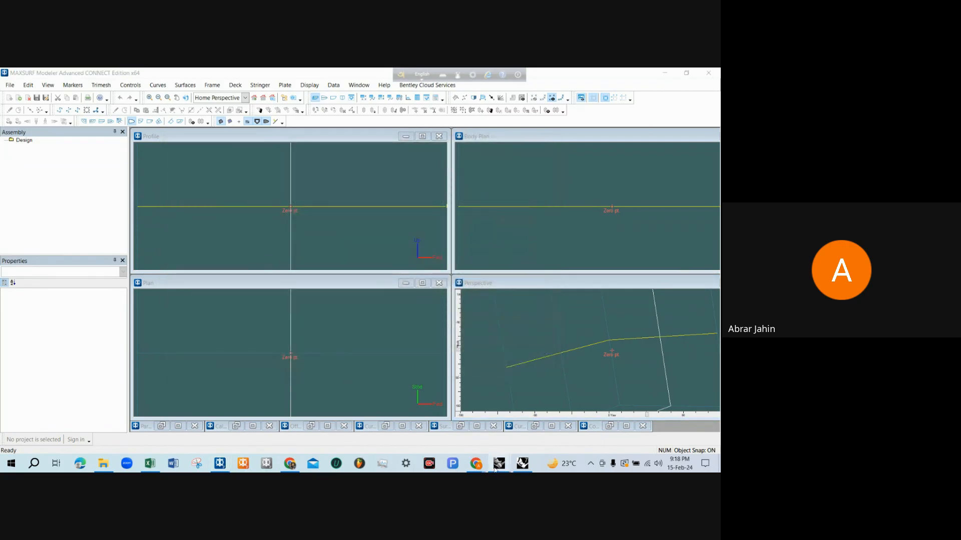
Switch to the RHM simple (hull) model in Rhino and inspect the hull surface in the Perspective view
mouse_move(499, 463)
left_click(448, 431)
scroll(326, 288, "down", 2)
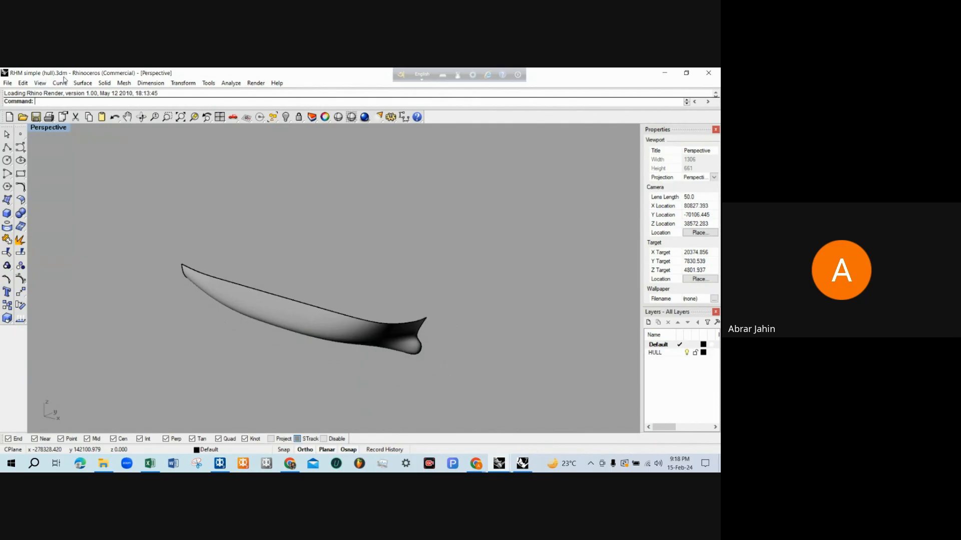
right_click_drag(322, 290, 331, 300)
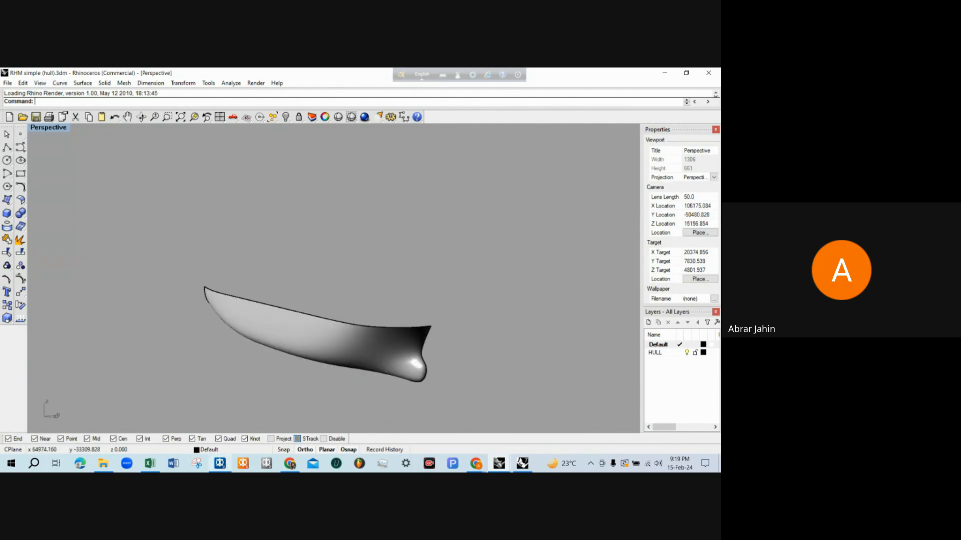
Switch to MAXSURF Modeler and import RHM simple (hull).3dm from the Rapid hull modeling subfolder for maxsurf stability (training), replicating its trimming regions
left_click(220, 463)
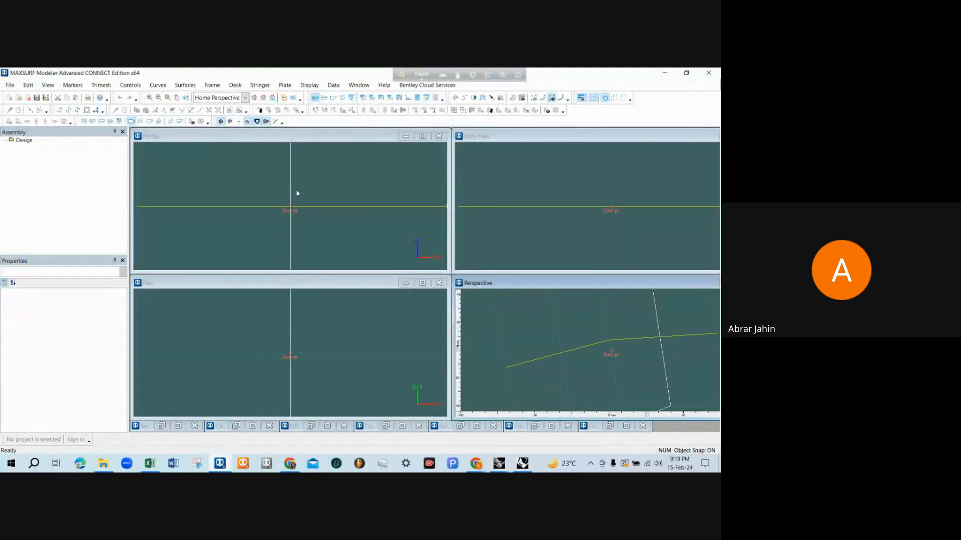
left_click(10, 85)
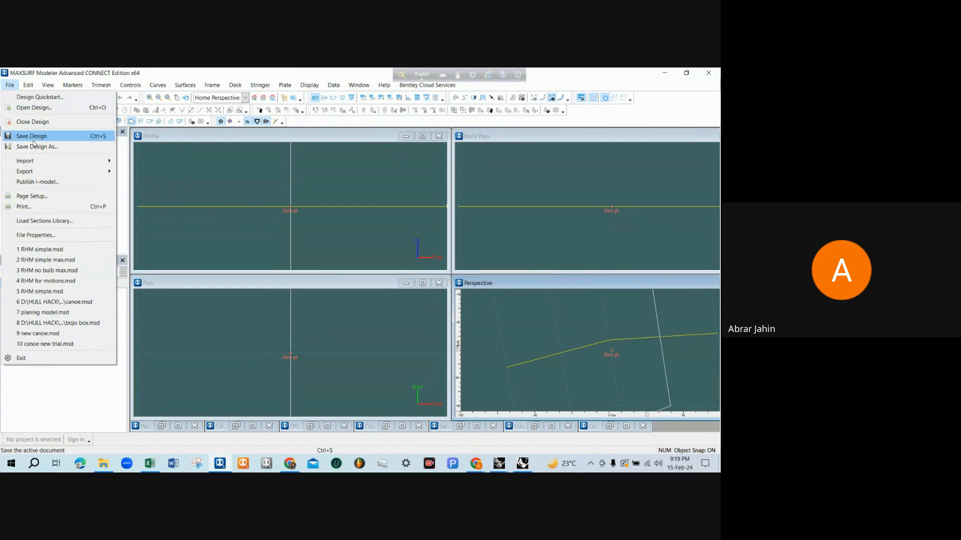
mouse_move(38, 160)
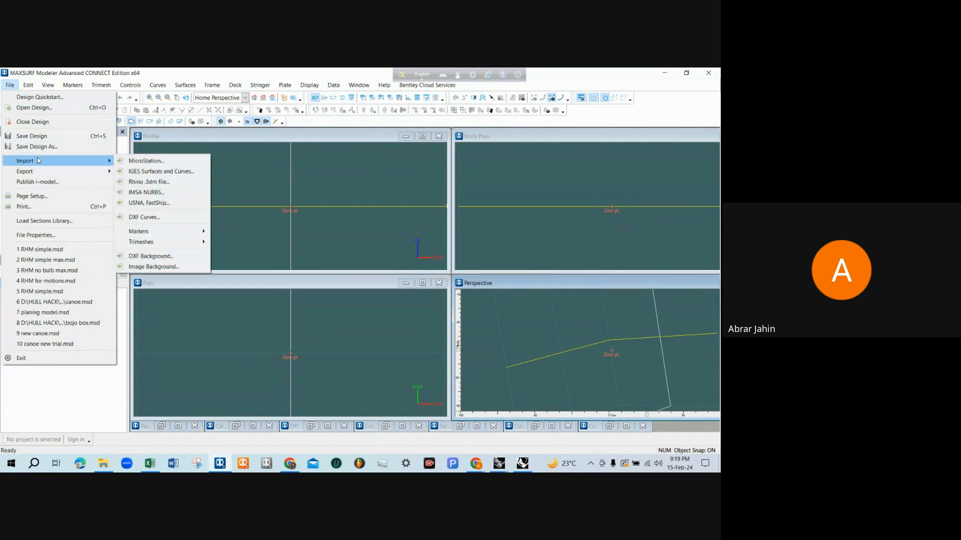
left_click(149, 182)
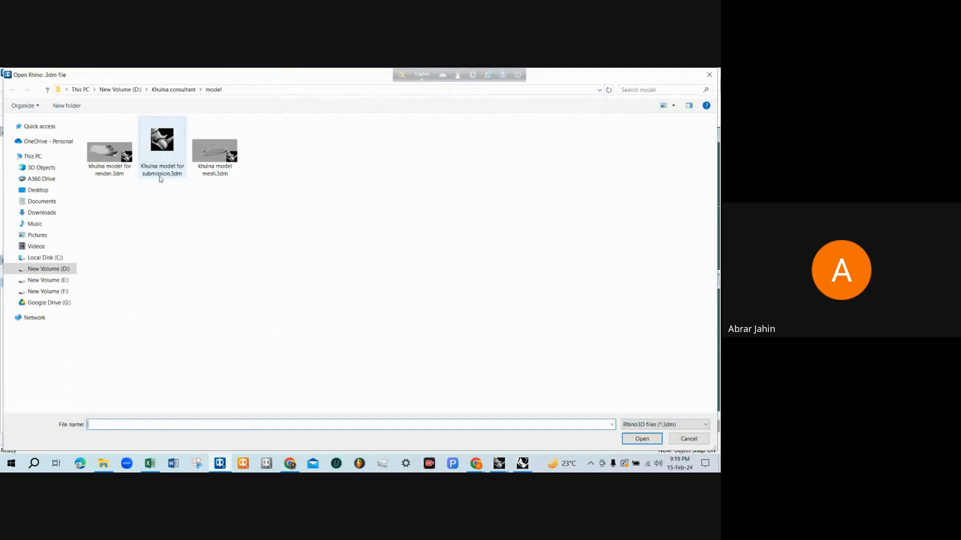
left_click(126, 90)
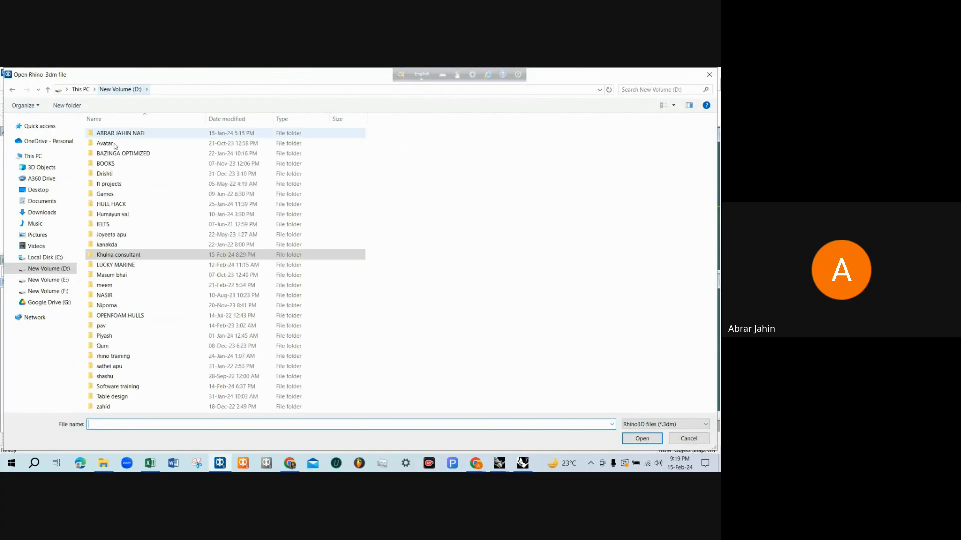
left_click(106, 194)
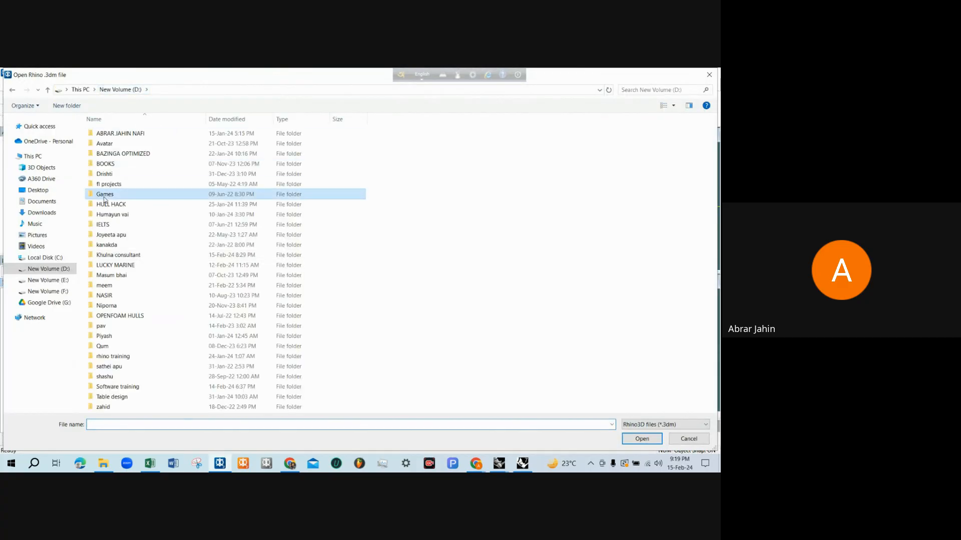
double_click(149, 388)
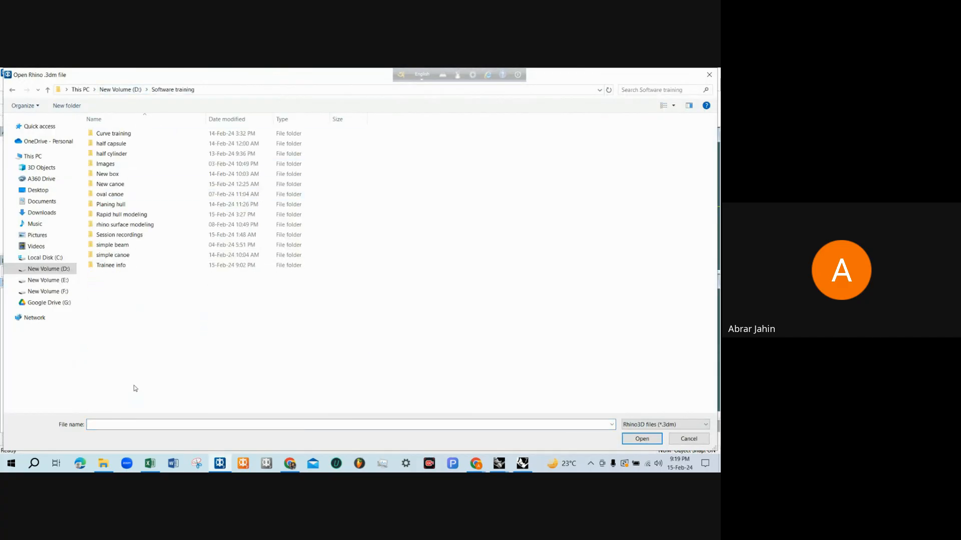
left_click(146, 215)
double_click(147, 215)
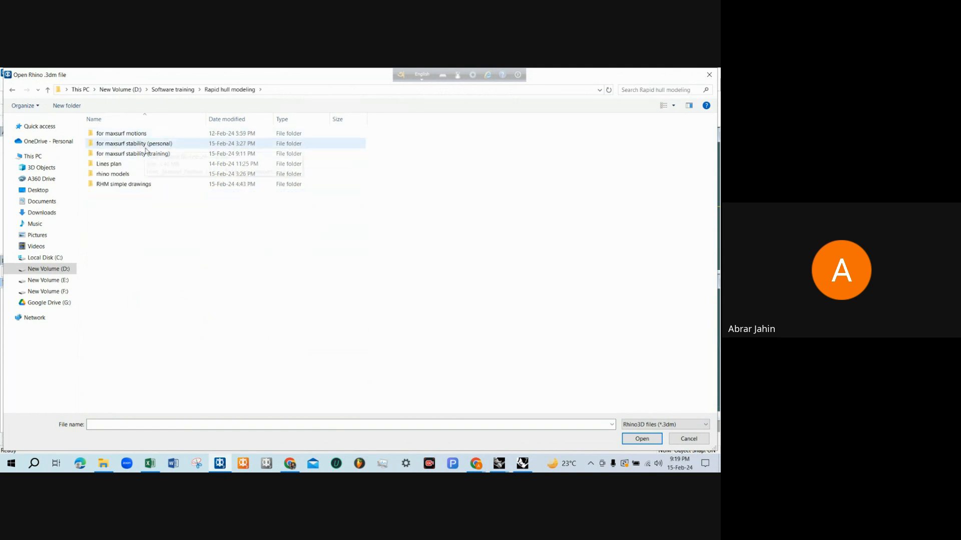
double_click(148, 154)
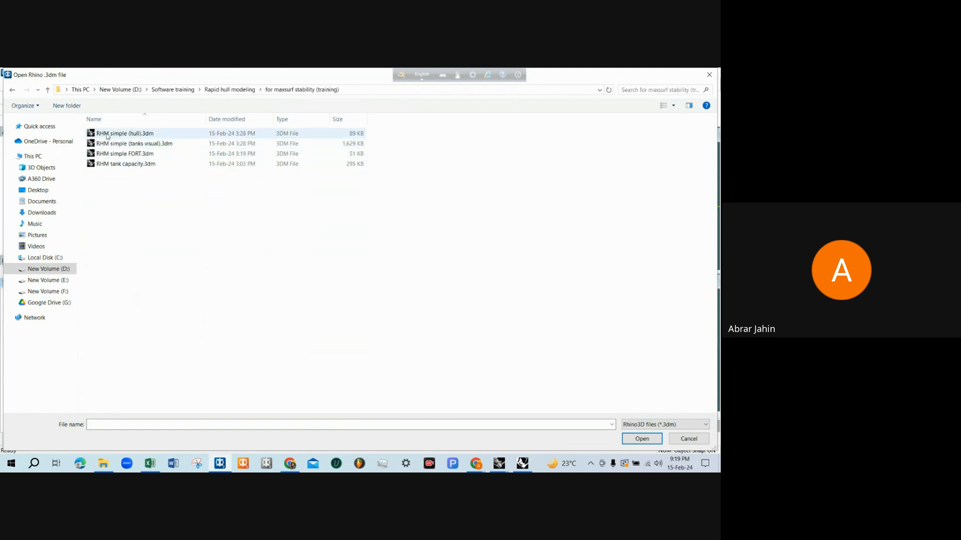
double_click(124, 134)
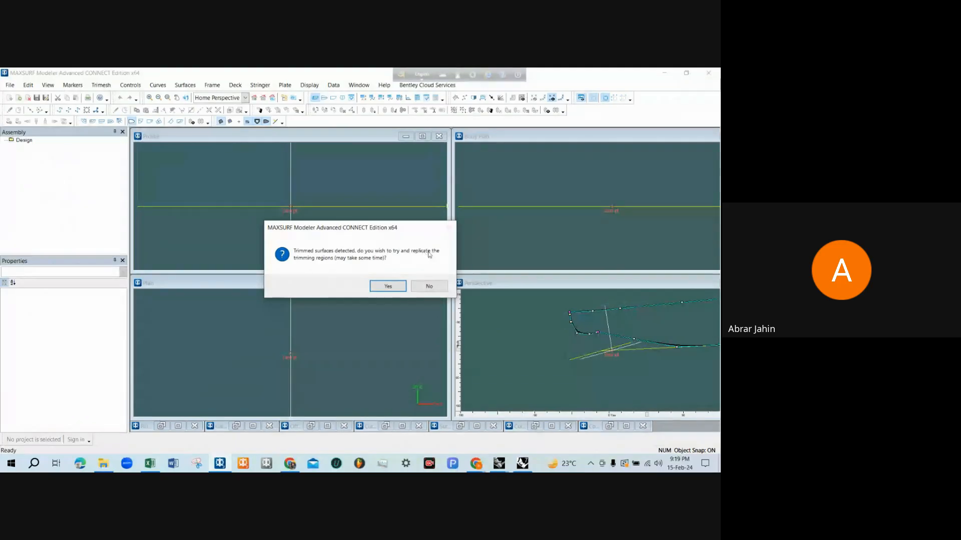
left_click(386, 287)
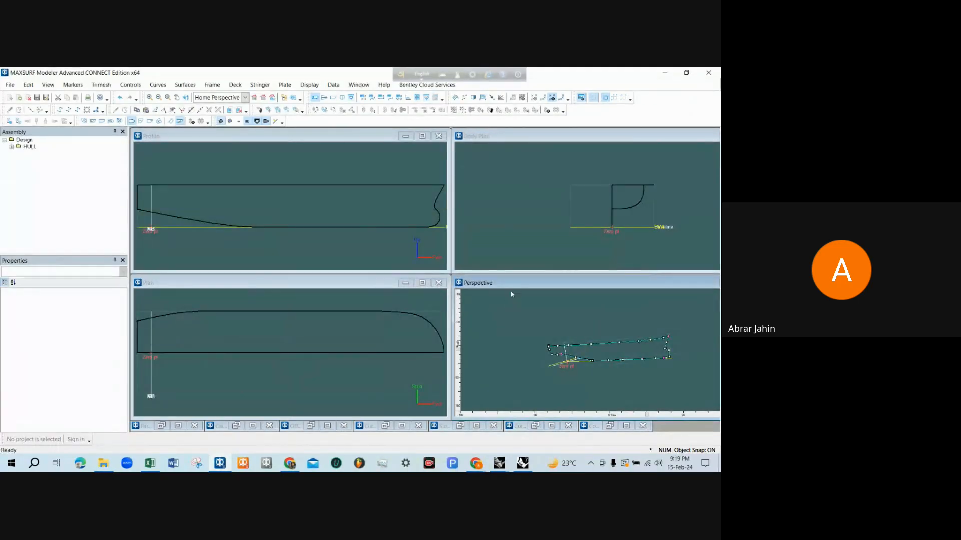
Maximize the Perspective view and turn on rendering to shade the imported hull surface
double_click(479, 283)
scroll(487, 257, "up", 2)
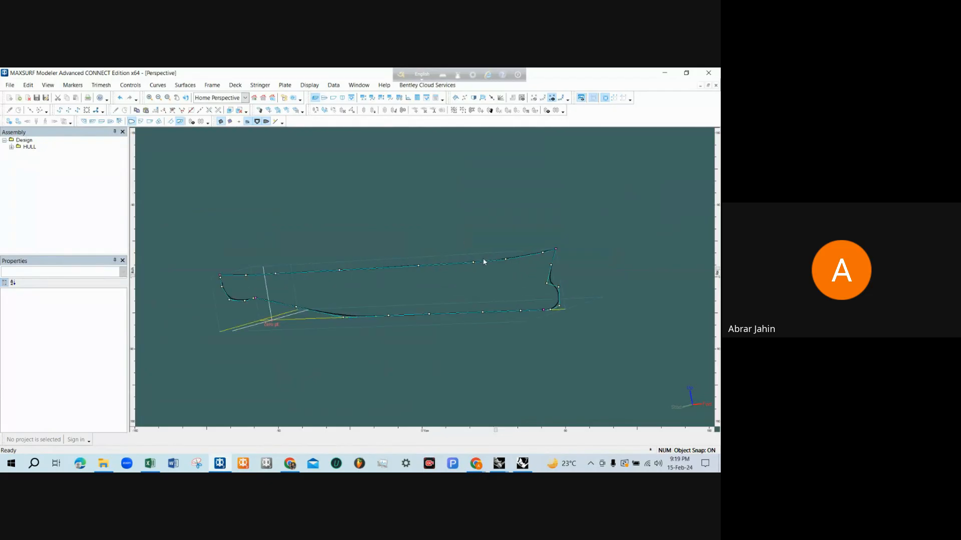
scroll(368, 323, "up", 2)
scroll(368, 323, "down", 2)
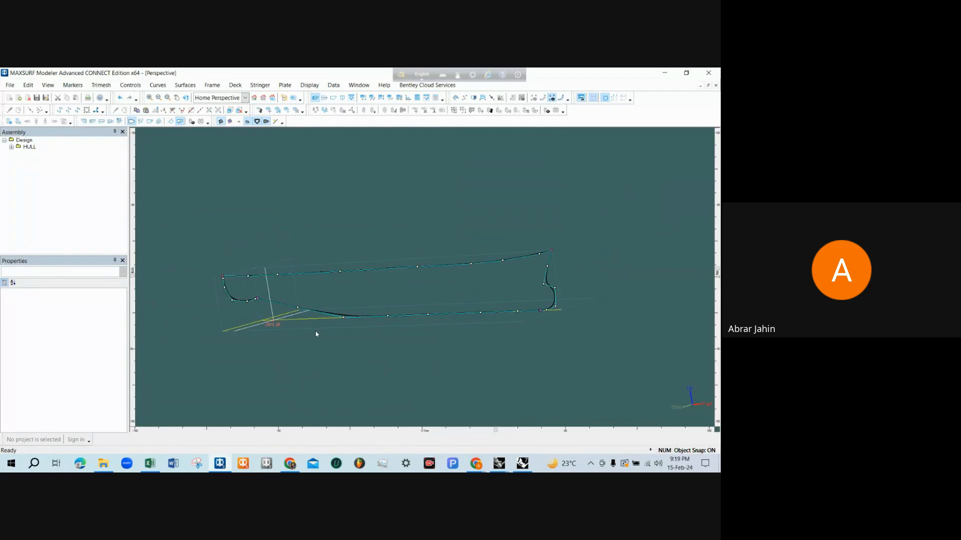
scroll(316, 334, "up", 1)
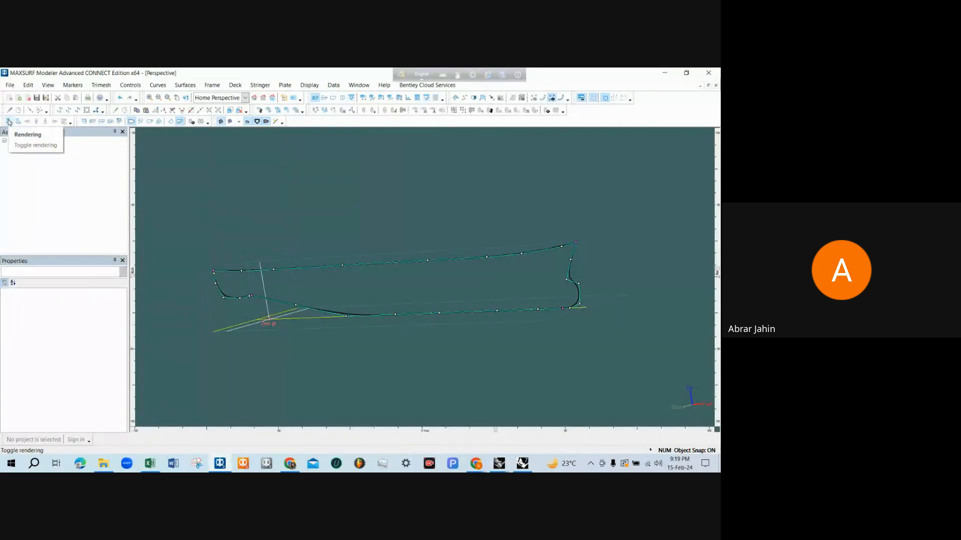
left_click(46, 85)
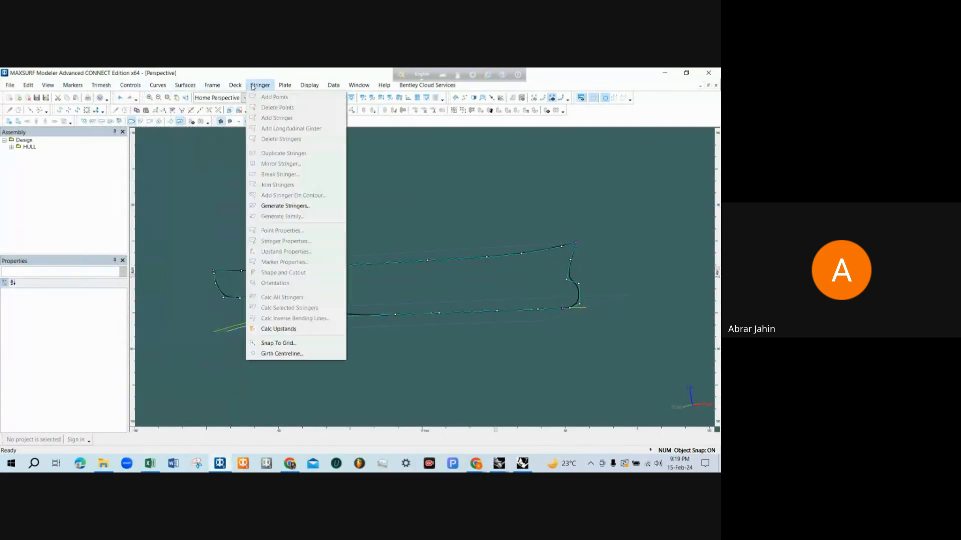
mouse_move(291, 88)
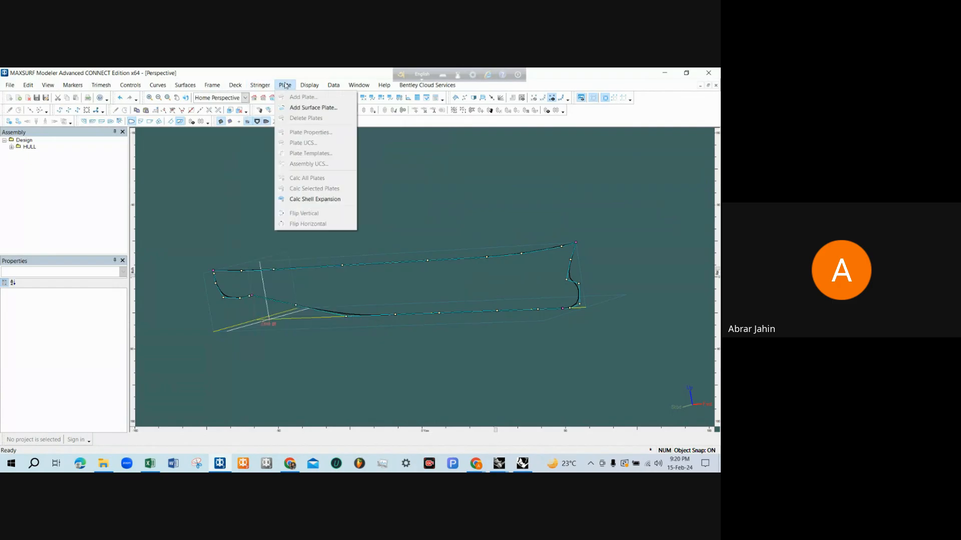
left_click(327, 305)
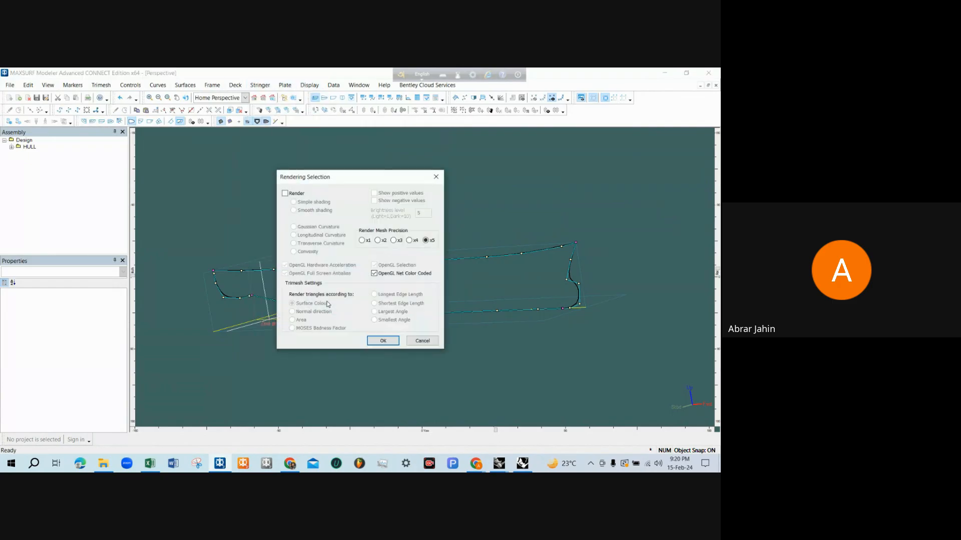
left_click(383, 341)
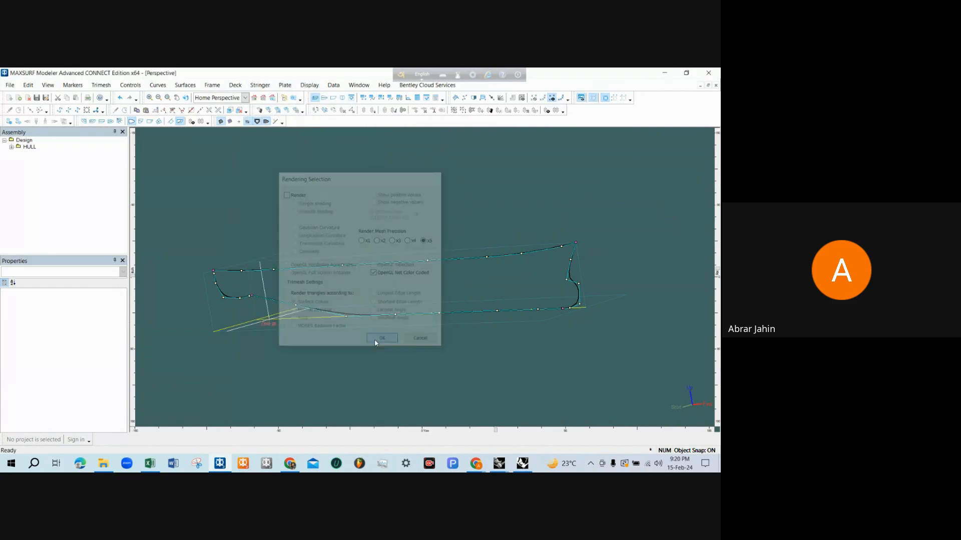
left_click(10, 121)
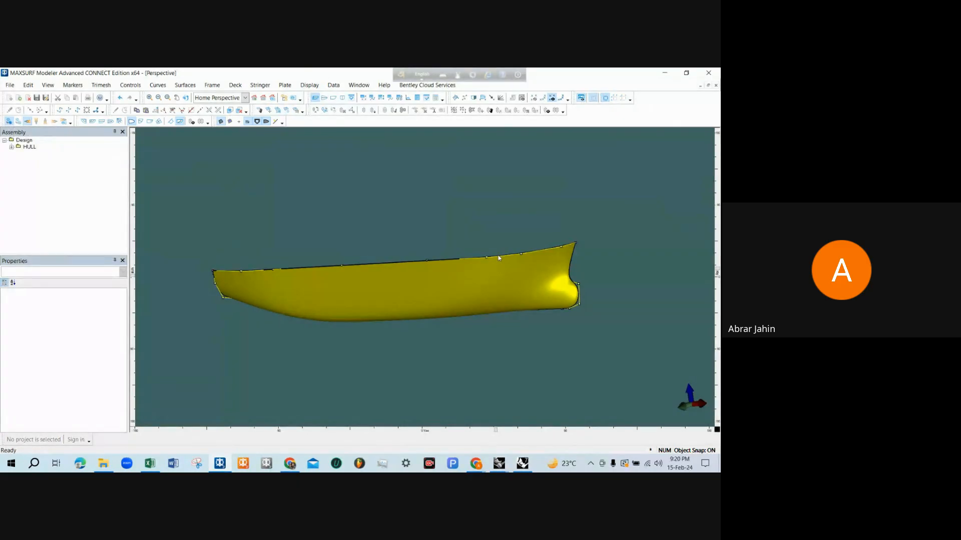
scroll(469, 256, "down", 1)
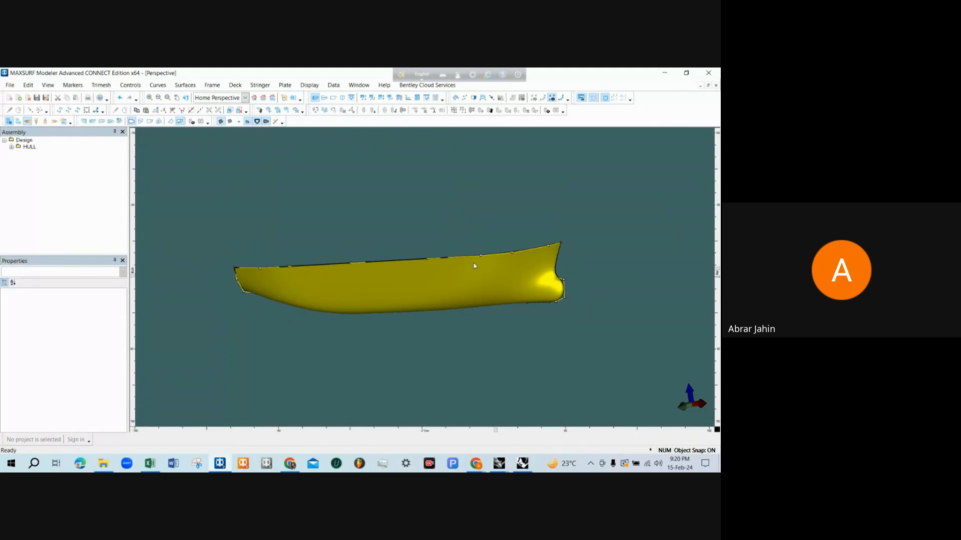
scroll(474, 266, "up", 1)
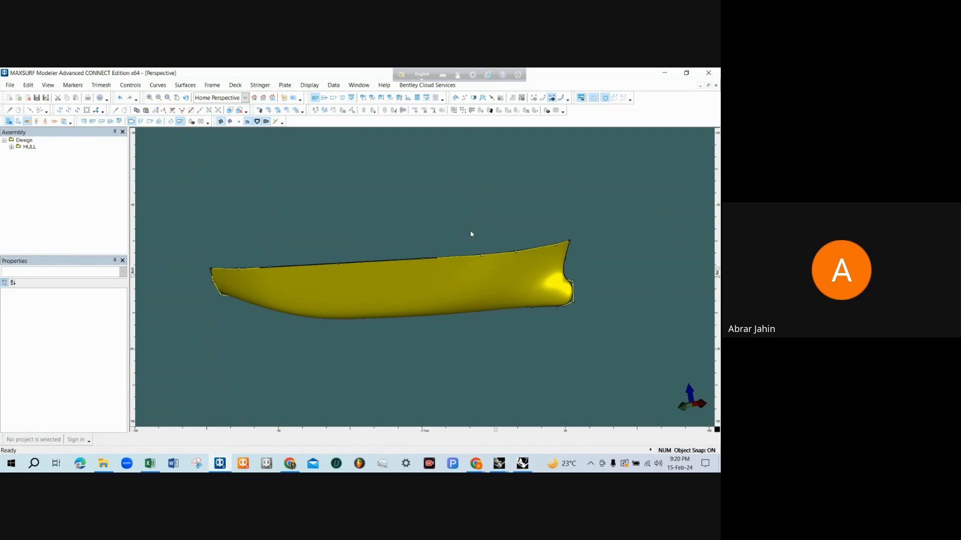
Switch to Rhino to view the RHM simple (tanks visual) model from the side in Perspective, and return to MAXSURF Modeler
left_click(522, 463)
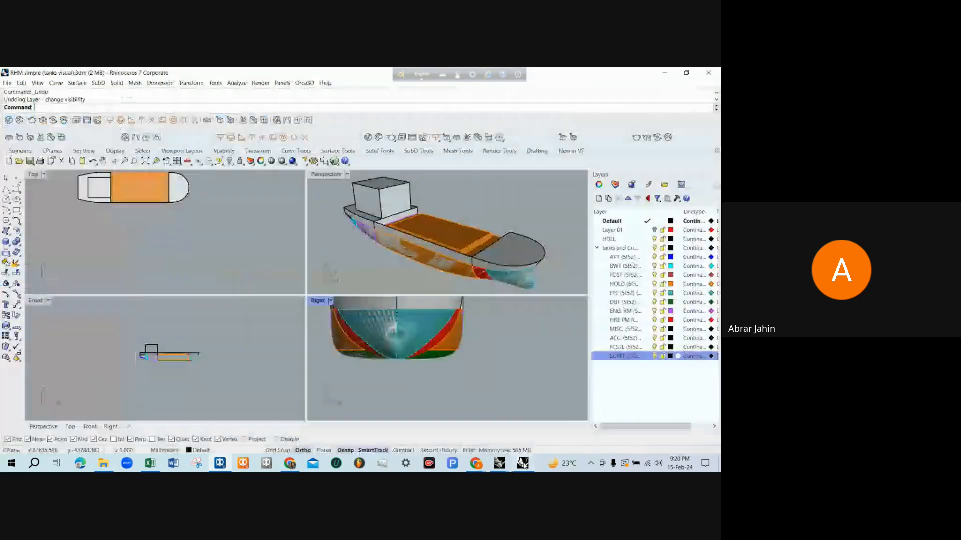
right_click_drag(380, 200, 444, 231)
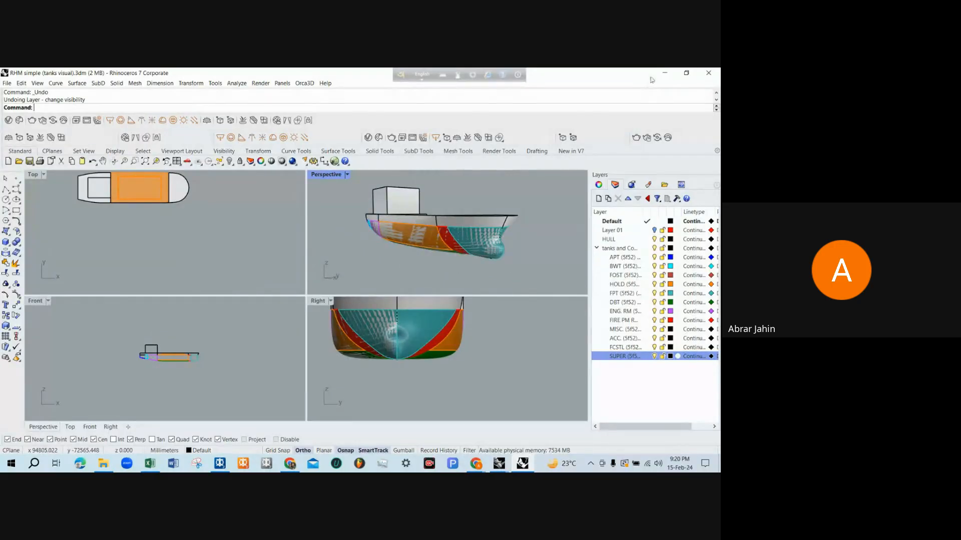
left_click(665, 73)
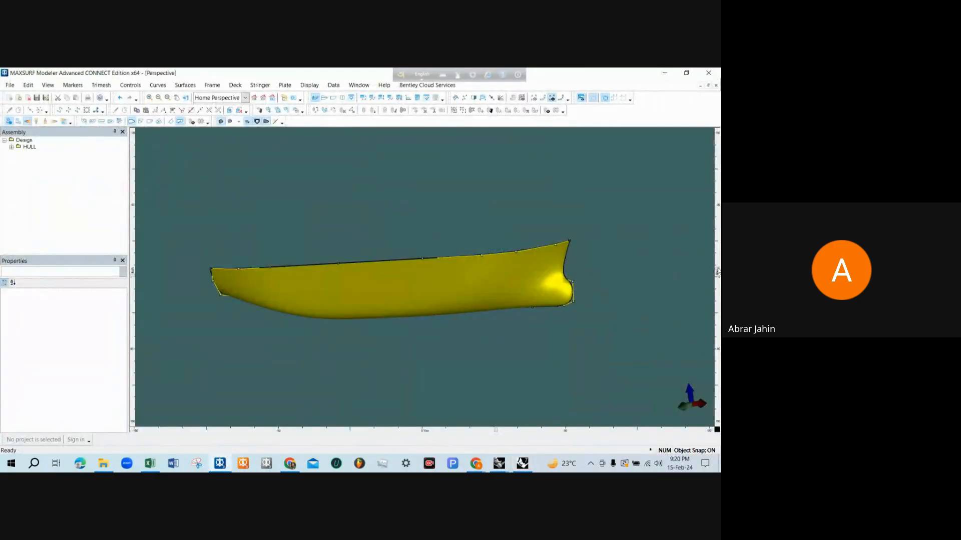
Rotate the rendered hull in the Perspective view to examine its outside, inside, bow and stern
left_click_drag(718, 272, 718, 259)
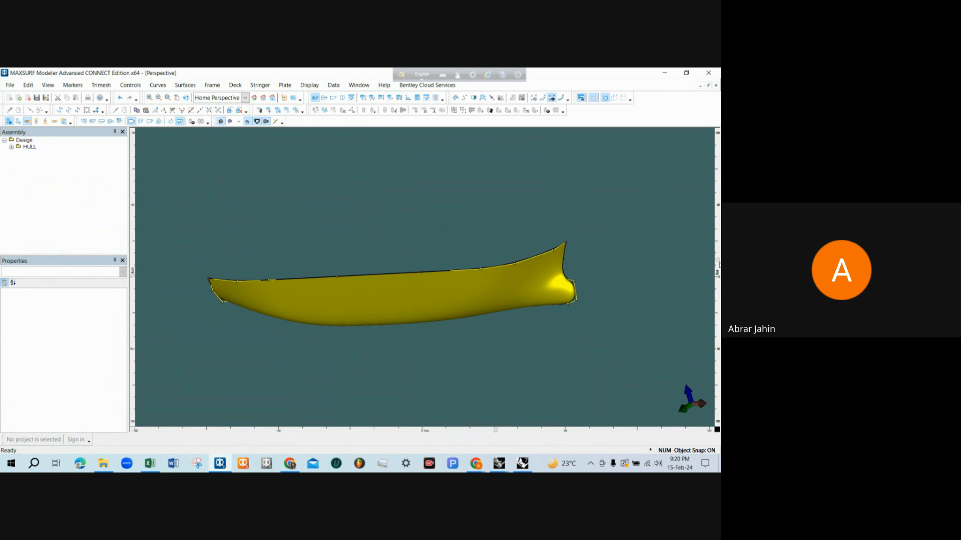
left_click_drag(719, 261, 719, 291)
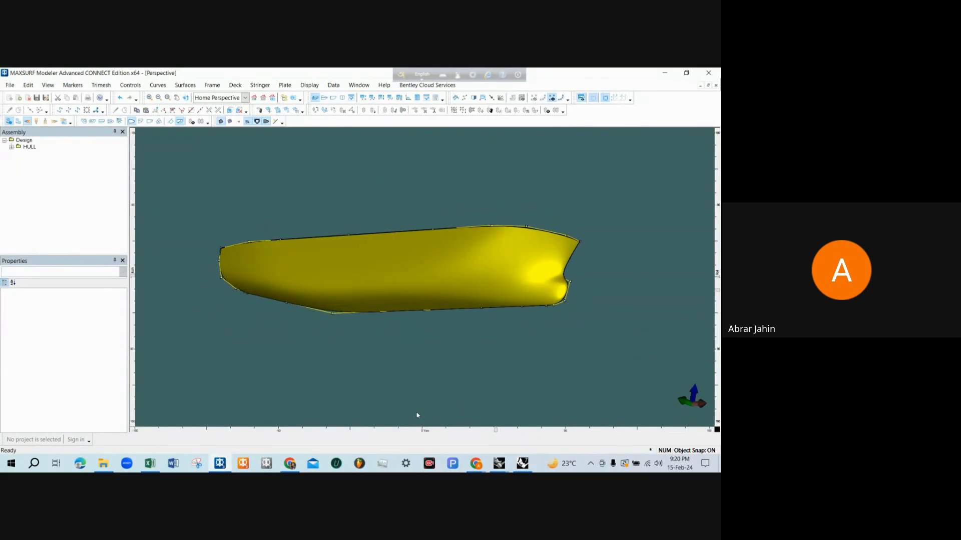
mouse_move(495, 431)
left_mouse_down()
mouse_move(417, 433)
mouse_move(485, 434)
left_mouse_up()
mouse_move(127, 274)
left_mouse_down()
mouse_move(132, 284)
mouse_move(138, 267)
left_mouse_up()
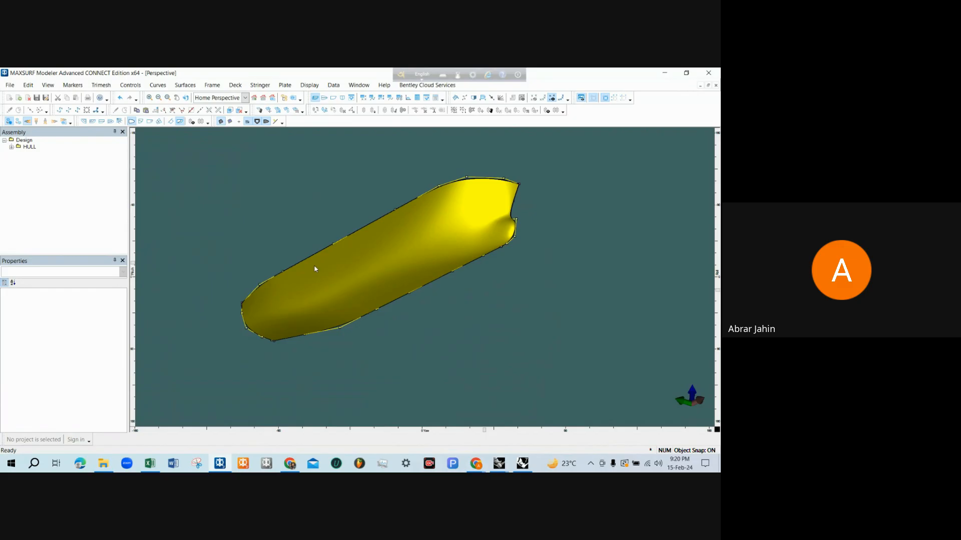
left_click(185, 97)
left_click_drag(333, 204, 376, 264)
left_click_drag(235, 244, 375, 271)
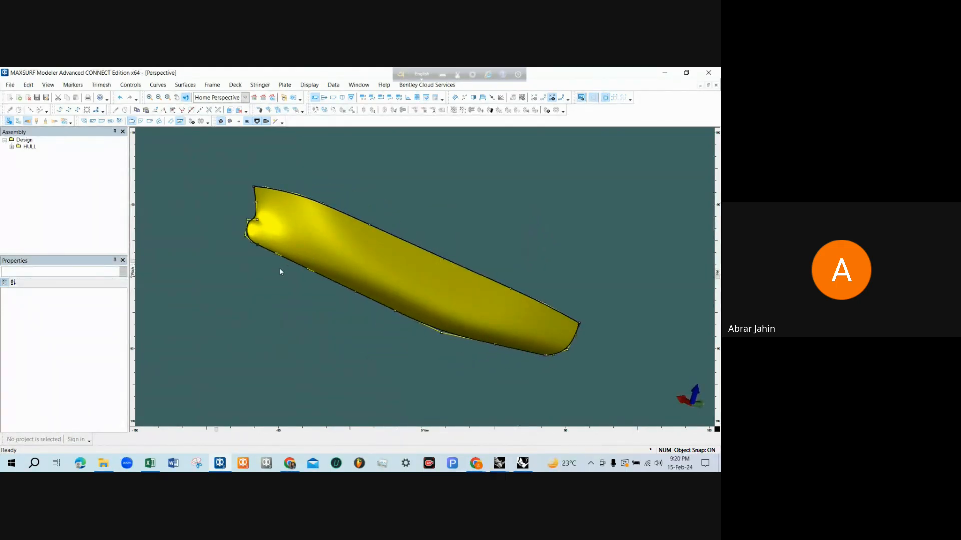
left_click_drag(249, 273, 312, 335)
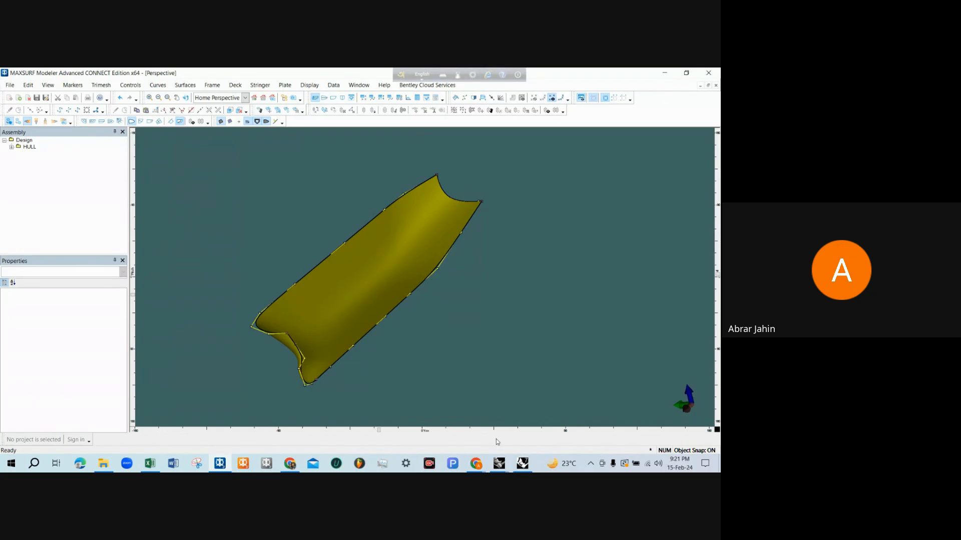
Check the Google Meet call window and return to MAXSURF Modeler
mouse_move(476, 464)
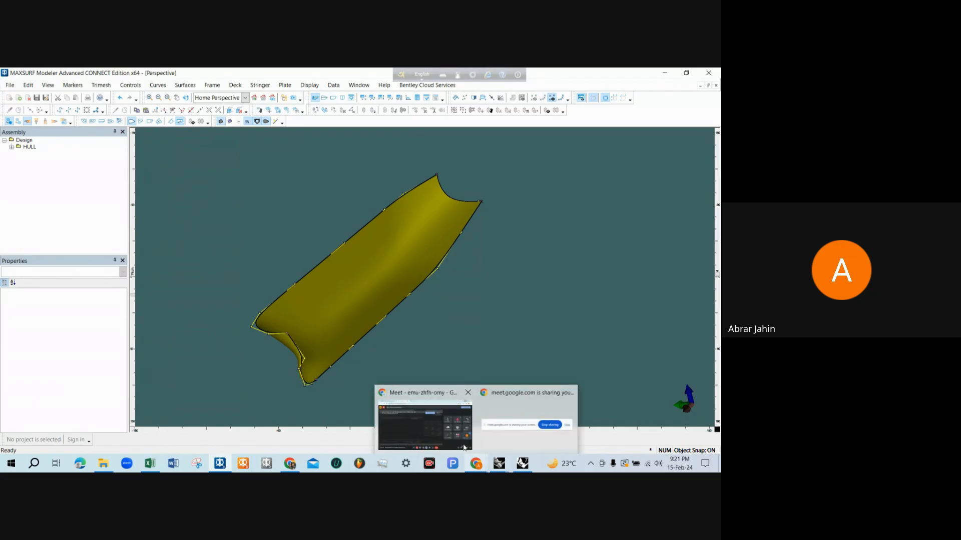
left_click(464, 447)
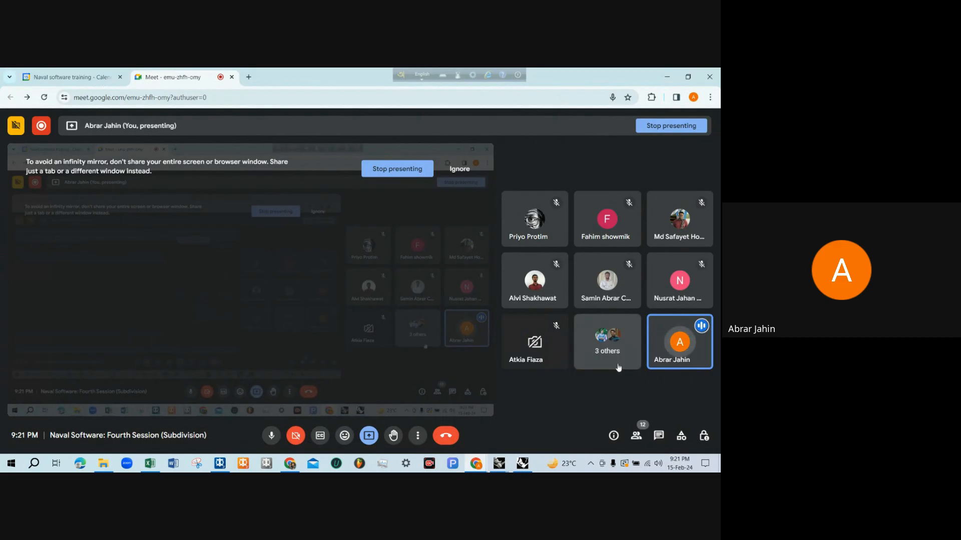
left_click(667, 78)
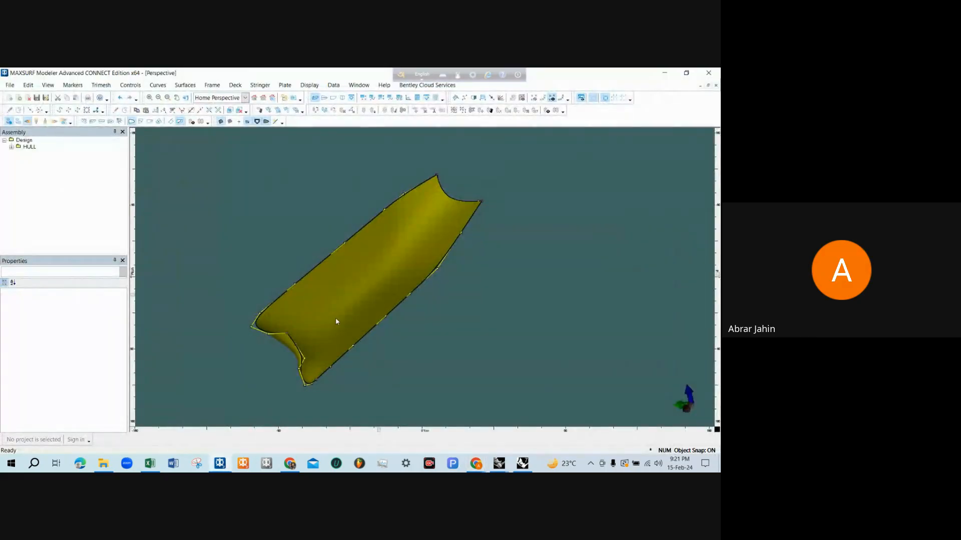
Inspect the outer hull surface and bulbous bow from the side in the Perspective view
scroll(326, 304, "down", 1)
middle_click_drag(326, 304, 431, 242)
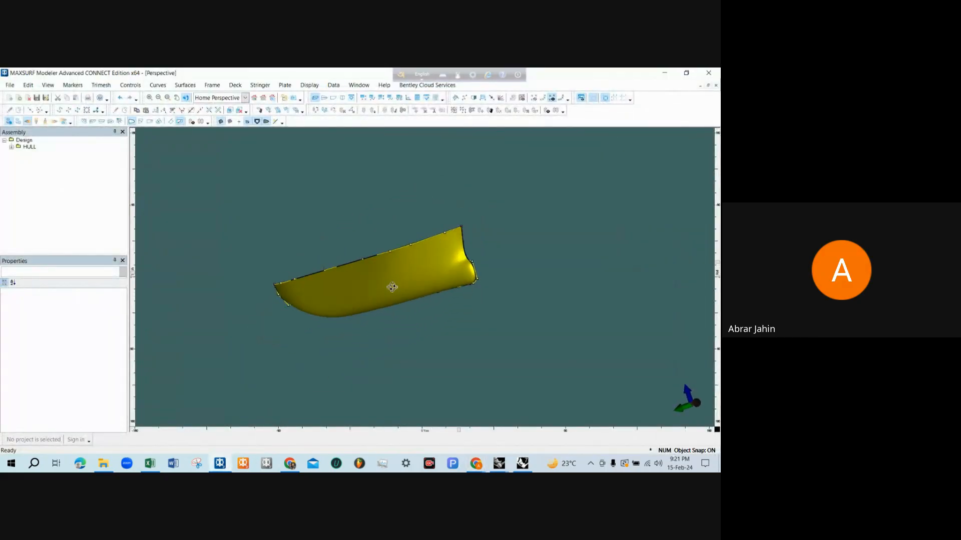
middle_click_drag(392, 286, 462, 318)
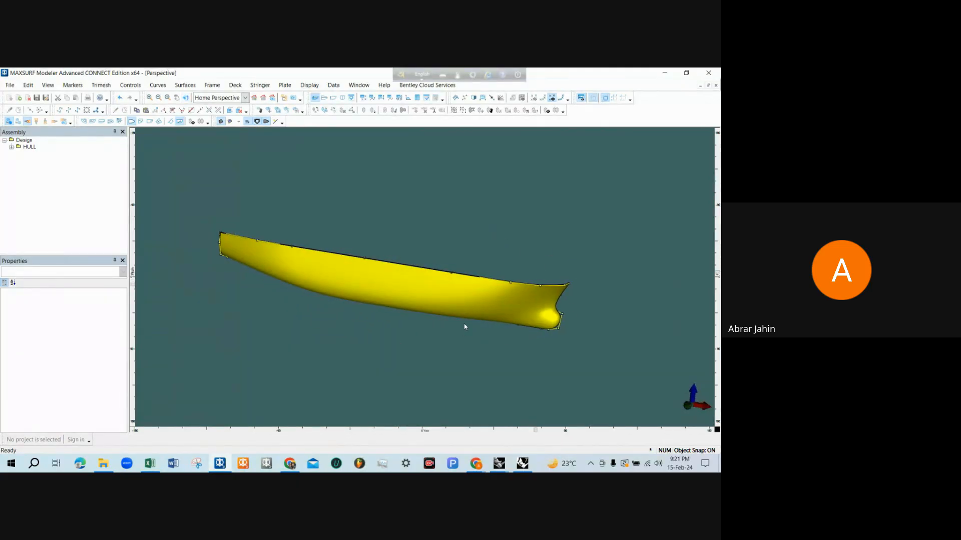
scroll(464, 327, "up", 1)
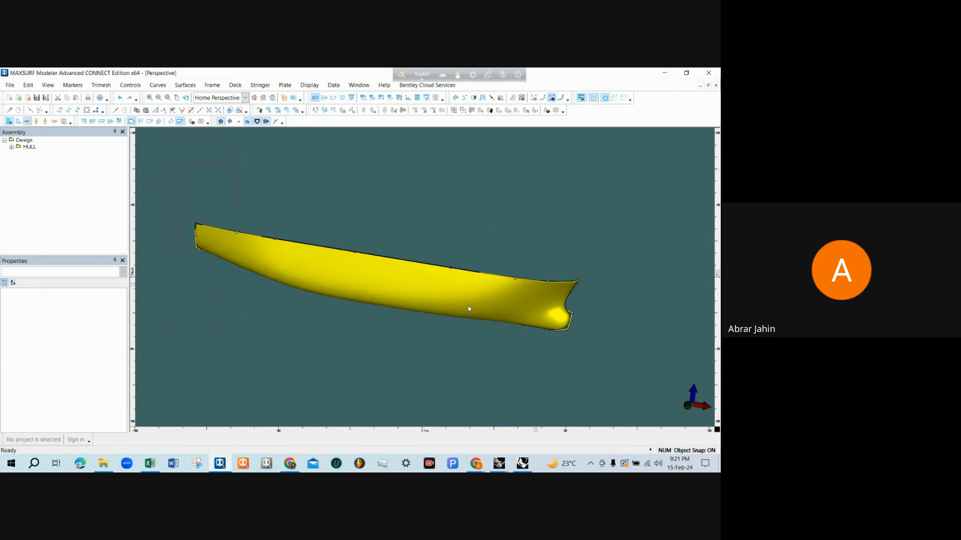
Turn on symmetry for the hull surface SurfaceNum1 so both sides of the ship are shown
left_click(474, 292)
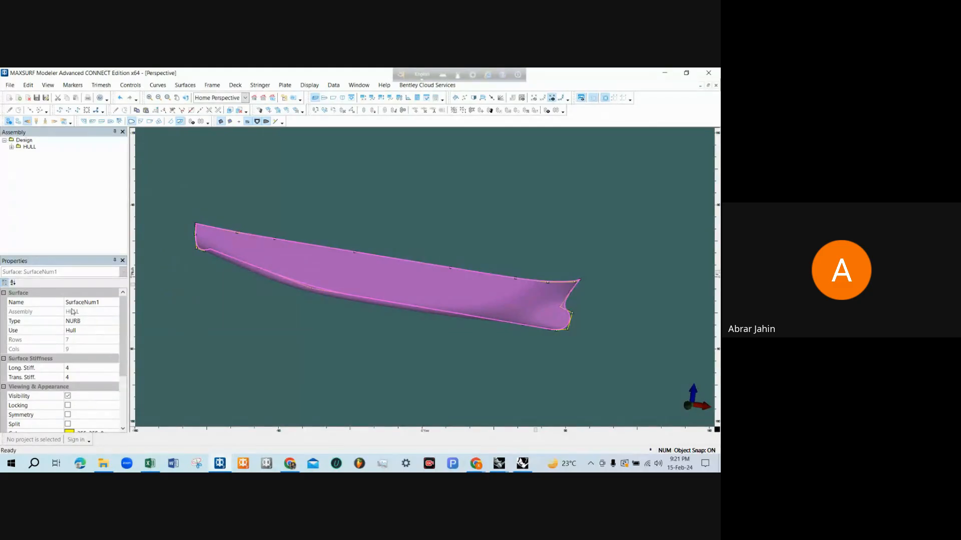
left_click(68, 415)
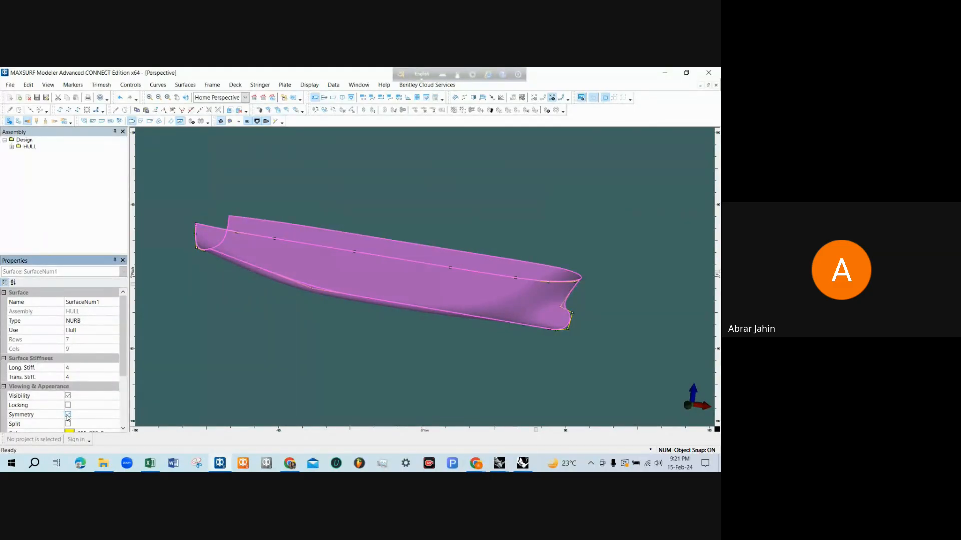
left_click_drag(407, 335, 396, 338)
left_click_drag(451, 282, 365, 235)
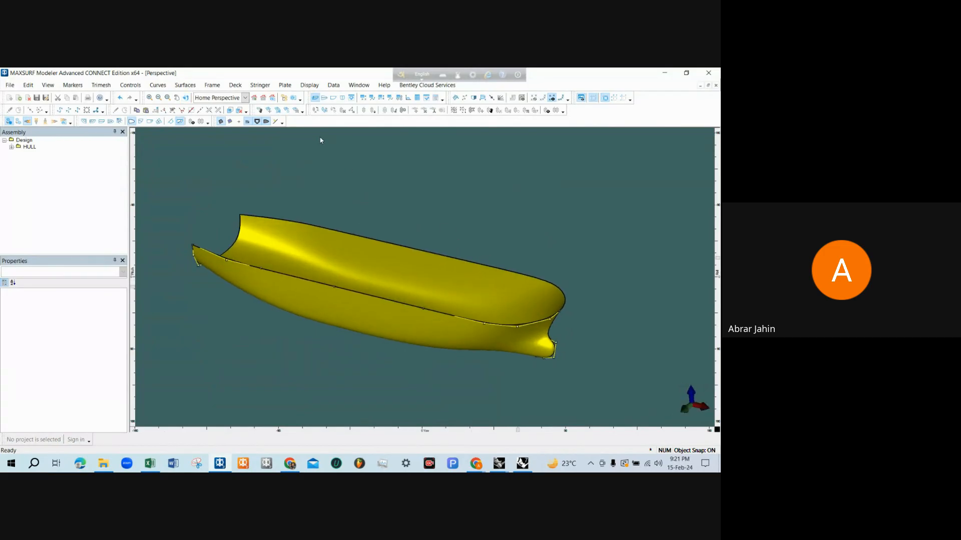
Set the display and calculation precision to Highest
left_click(309, 85)
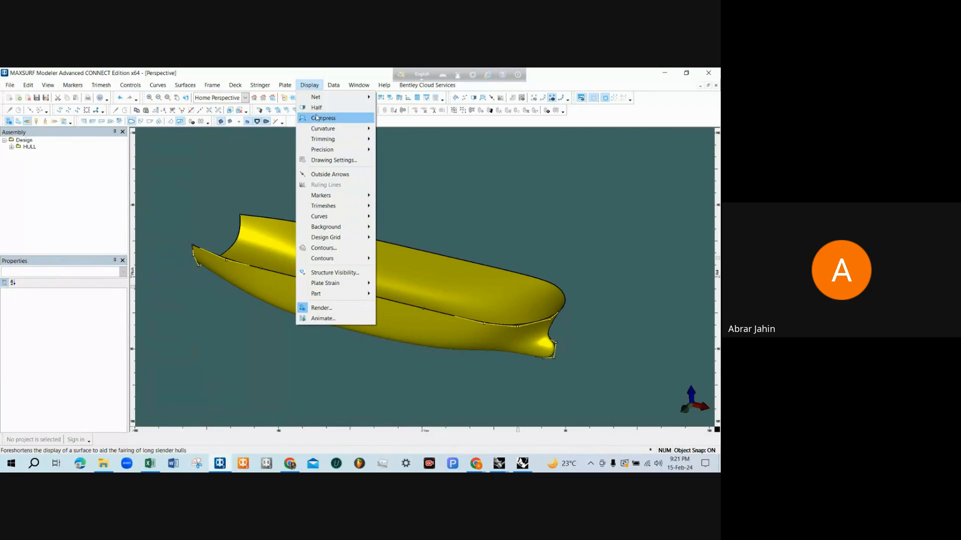
mouse_move(350, 149)
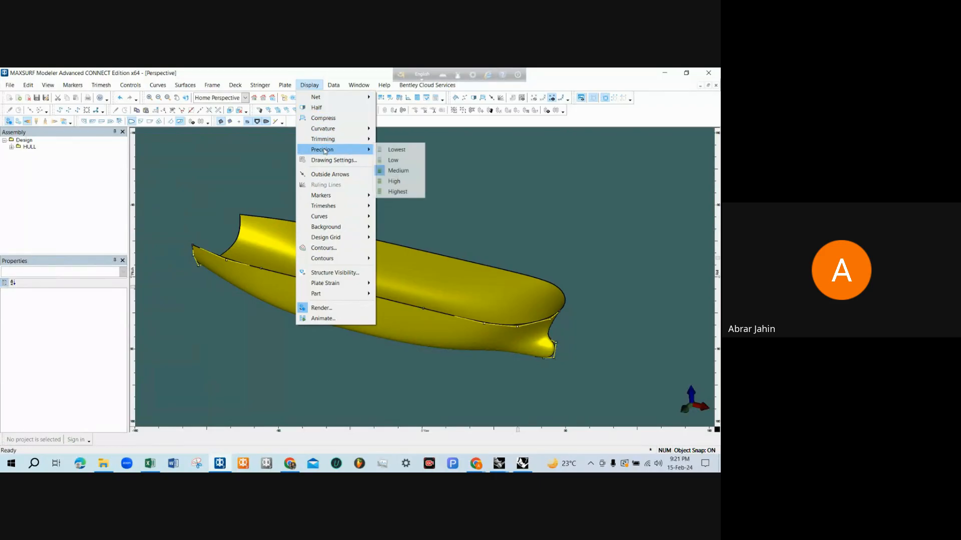
left_click(399, 193)
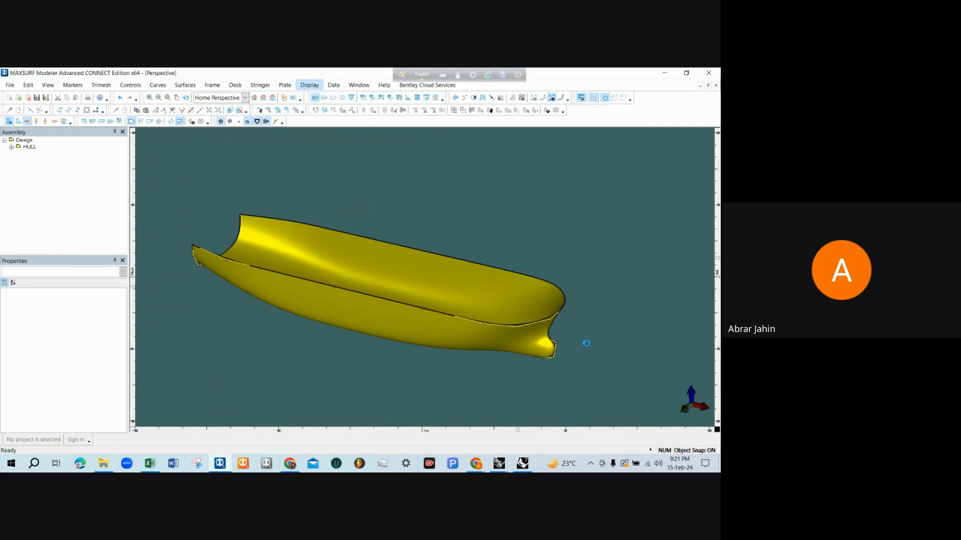
Rotate the full symmetrical hull in the Perspective view to examine its bow, sides and interior
scroll(578, 332, "up", 2)
scroll(576, 337, "down", 1)
middle_click_drag(575, 336, 532, 289)
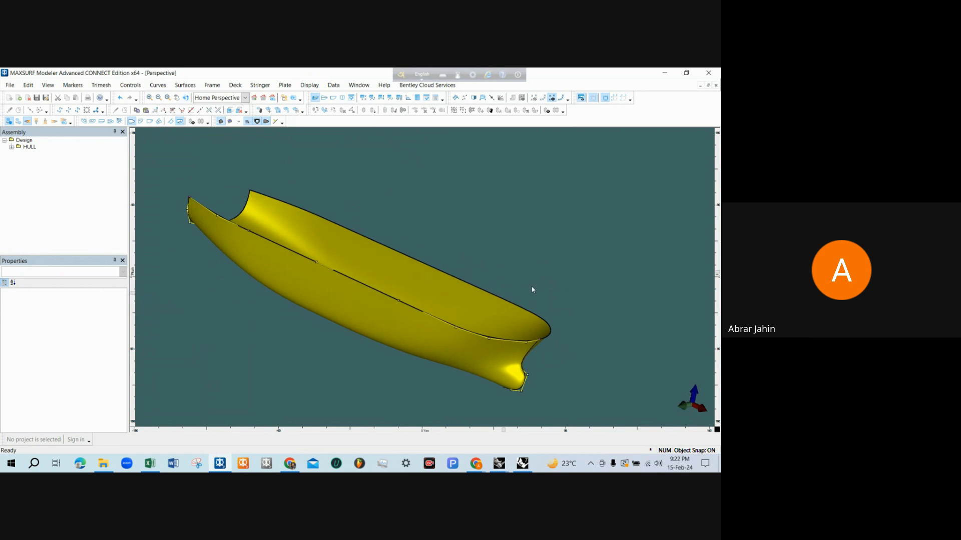
scroll(532, 289, "down", 1)
middle_click_drag(405, 275, 485, 276)
middle_click_drag(435, 226, 503, 294)
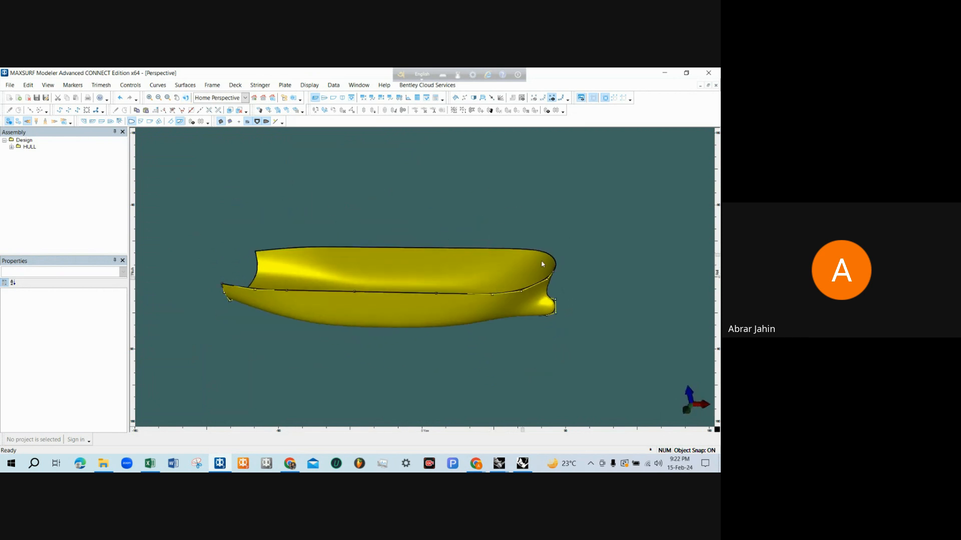
middle_click_drag(542, 264, 503, 303)
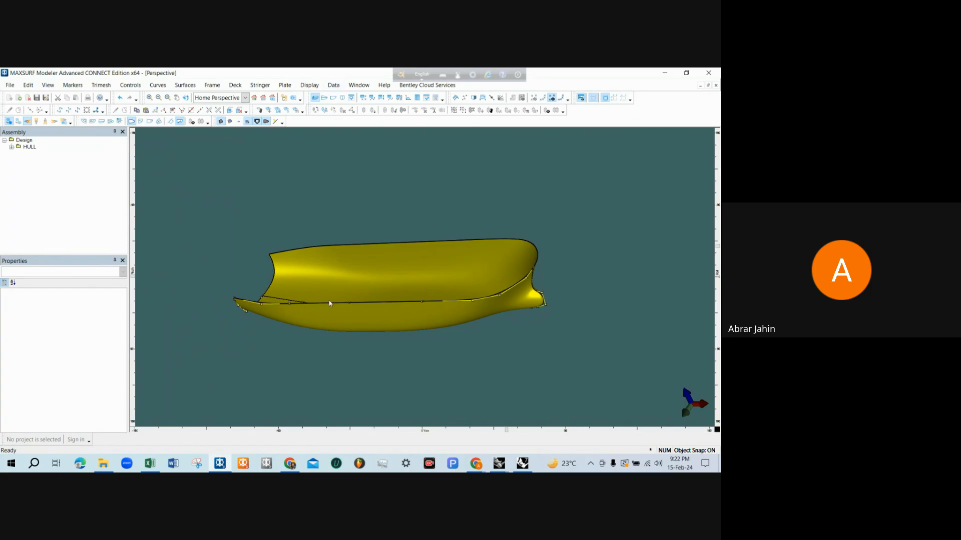
middle_click_drag(270, 282, 303, 275)
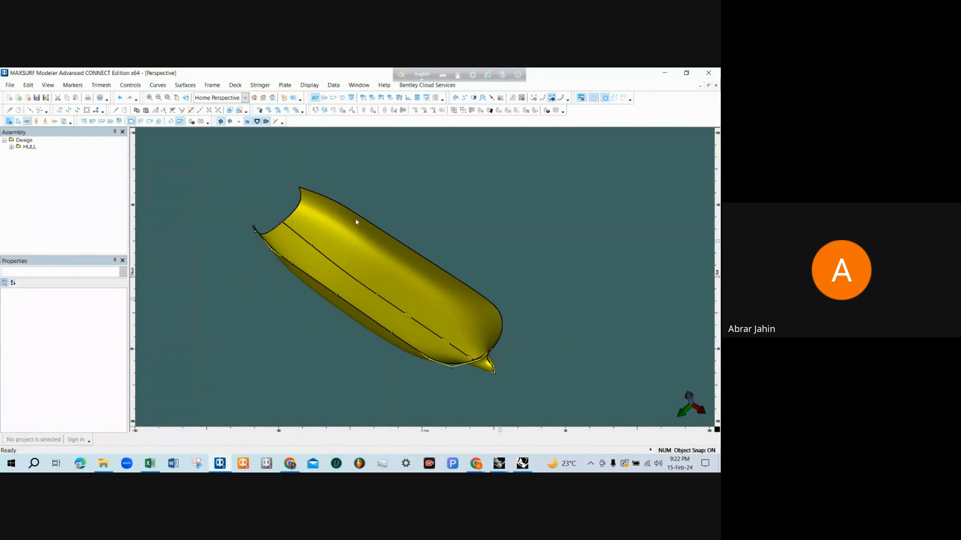
In the Frame of Reference settings, choose Aft Perp. as the longitudinal datum and Baseline as the vertical datum
left_click(332, 86)
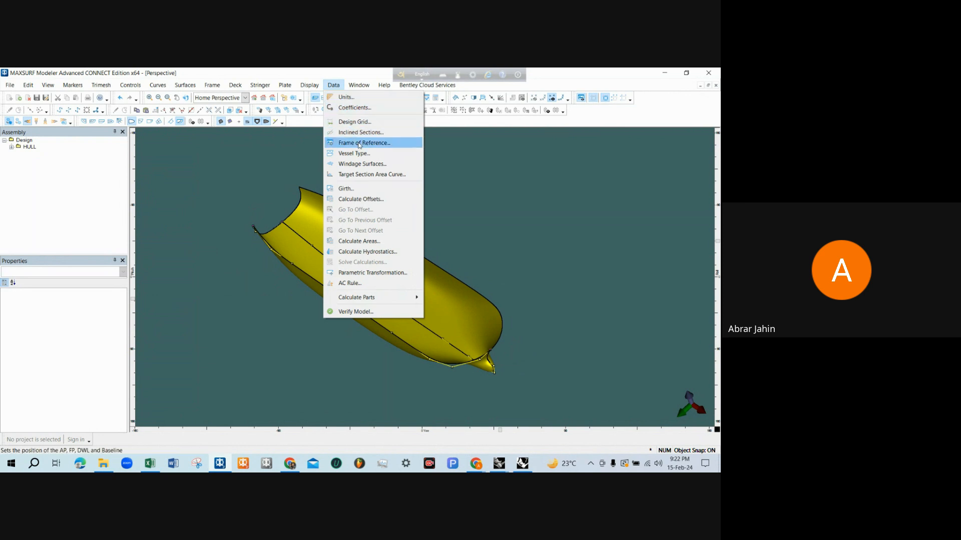
left_click(359, 144)
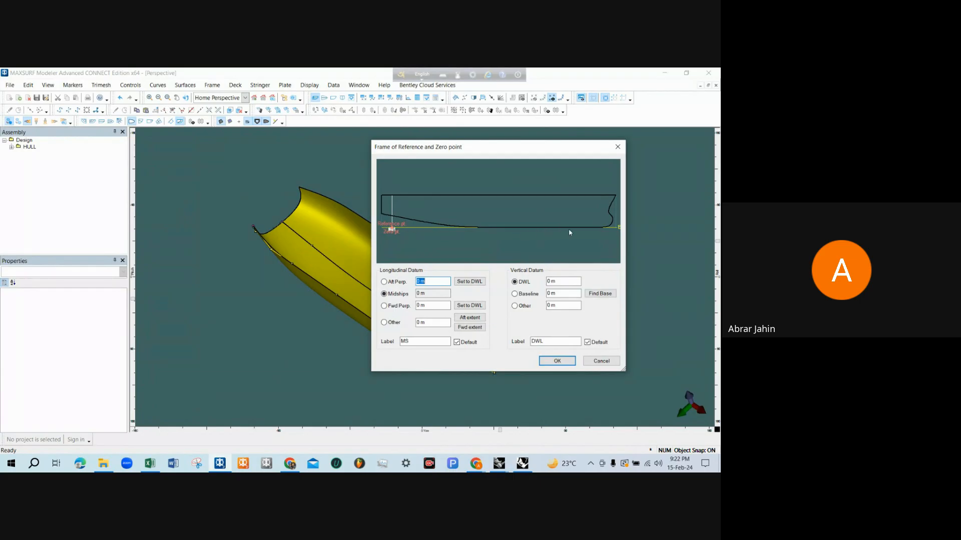
left_click(395, 283)
left_click(521, 297)
Set the DWL to 3.2 m, set the forward perpendicular to the DWL, and accept the frame of reference
left_click_drag(554, 281, 547, 282)
type("3.2")
left_click(568, 293)
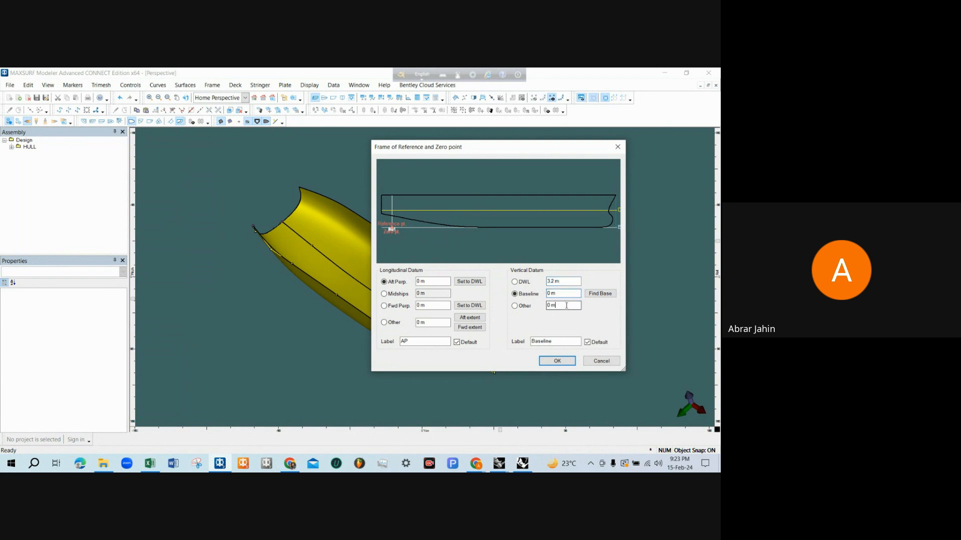
left_click(564, 306)
left_click(472, 306)
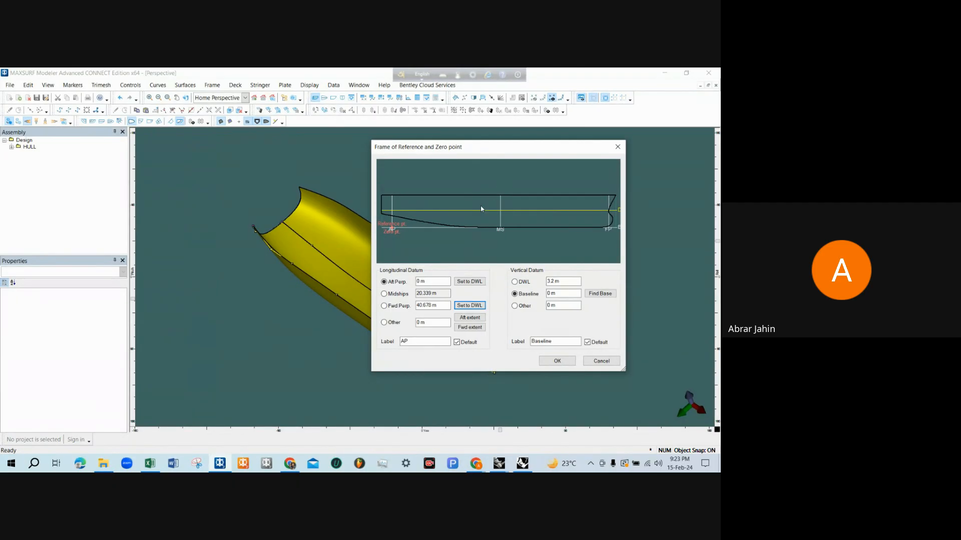
left_click(552, 363)
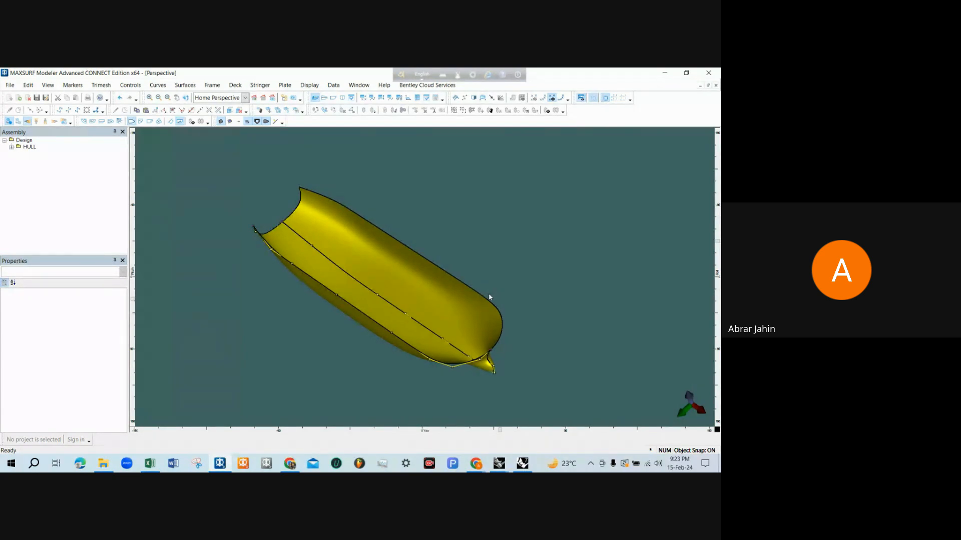
Rotate and zoom the rendered hull in the Perspective view to examine its side, bow and interior
left_click_drag(472, 286, 438, 284)
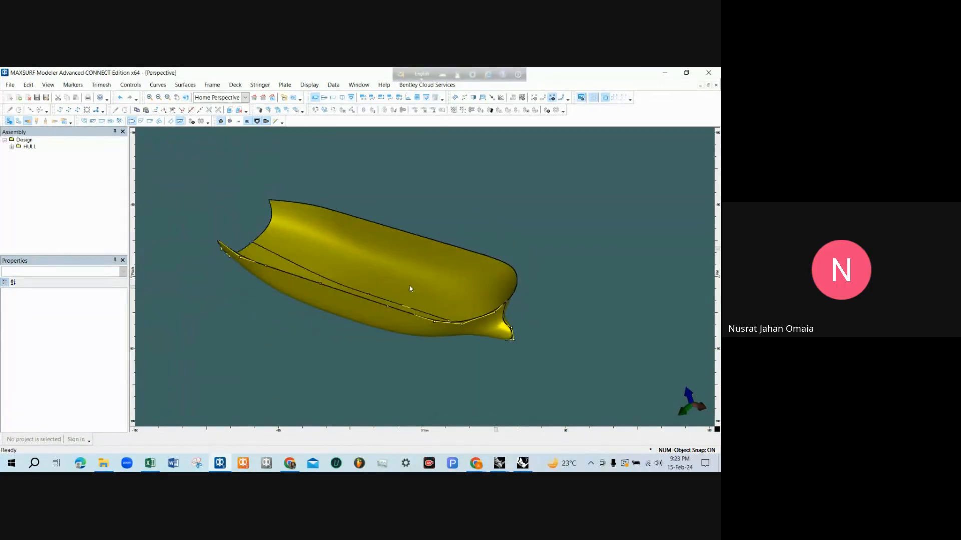
scroll(410, 290, "up", 1)
left_click_drag(370, 236, 399, 179)
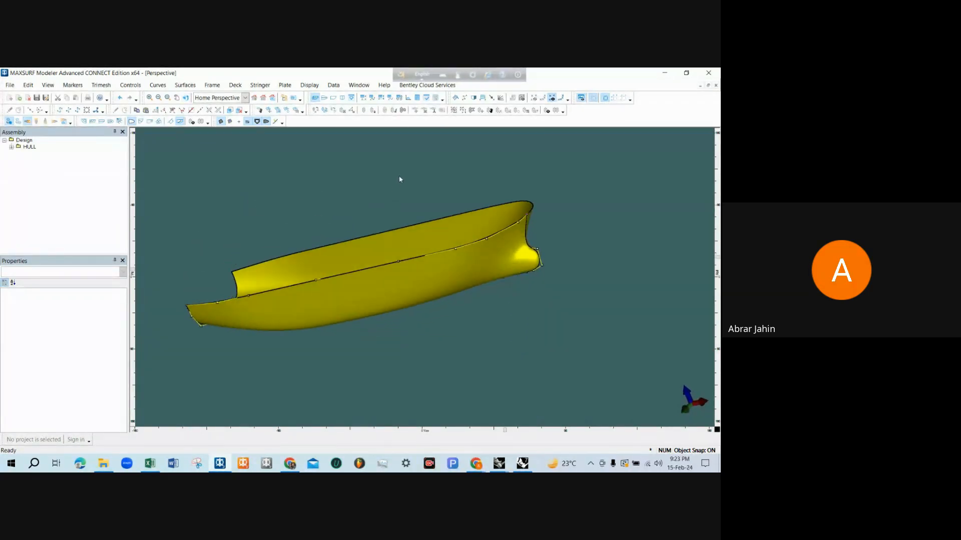
left_click_drag(401, 214, 379, 237)
scroll(378, 193, "up", 2)
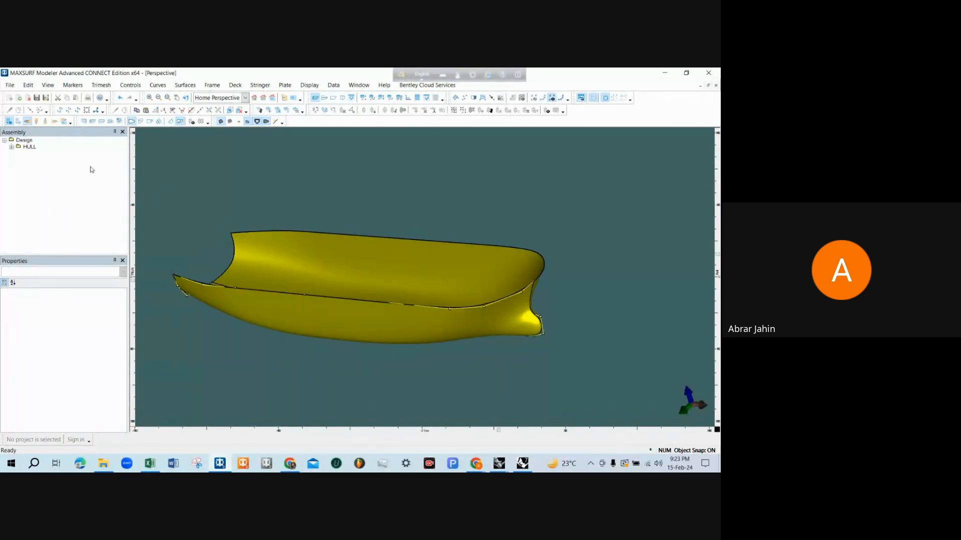
scroll(199, 230, "down", 1)
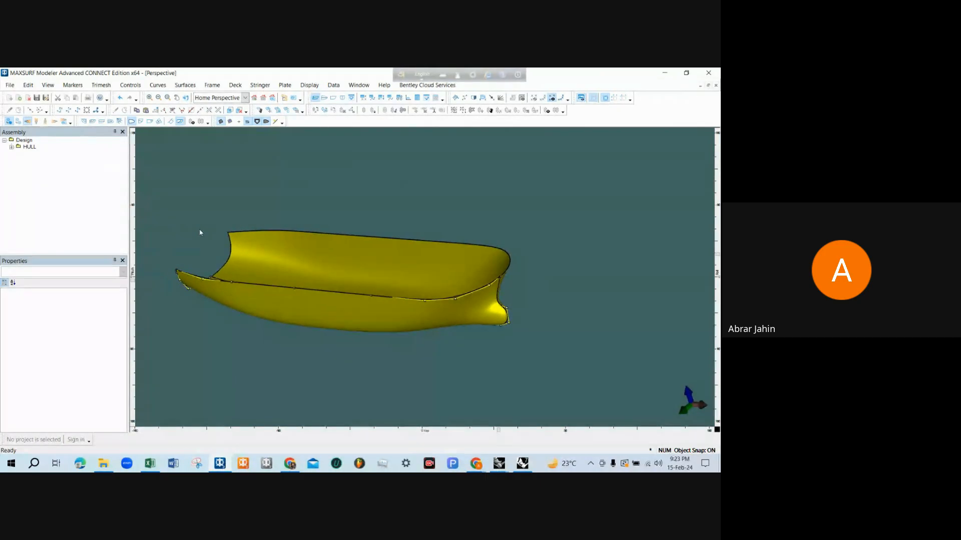
left_click_drag(235, 258, 418, 237)
left_click_drag(412, 189, 394, 263)
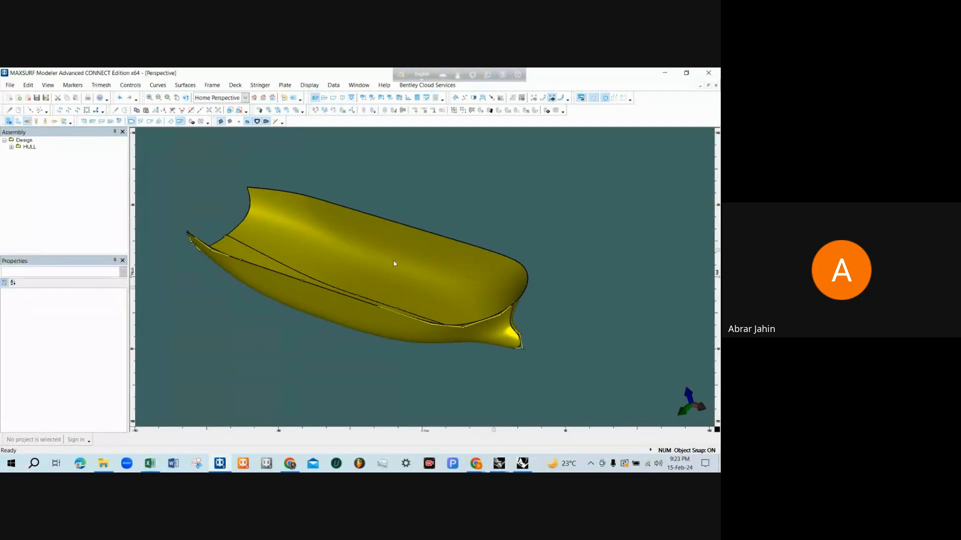
Try a Parametric Transformation search with a midship area coefficient of 0.95, and discard it without applying
left_click(333, 85)
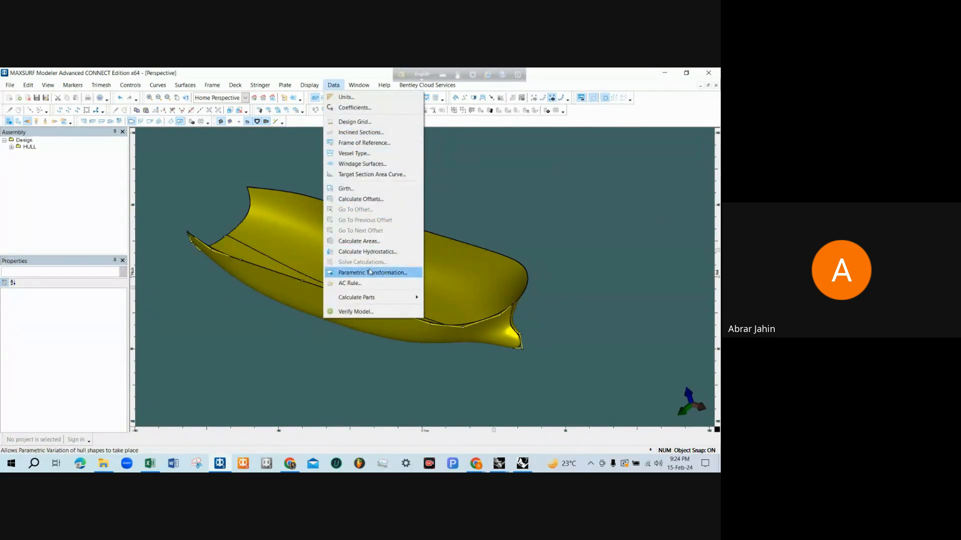
left_click(370, 272)
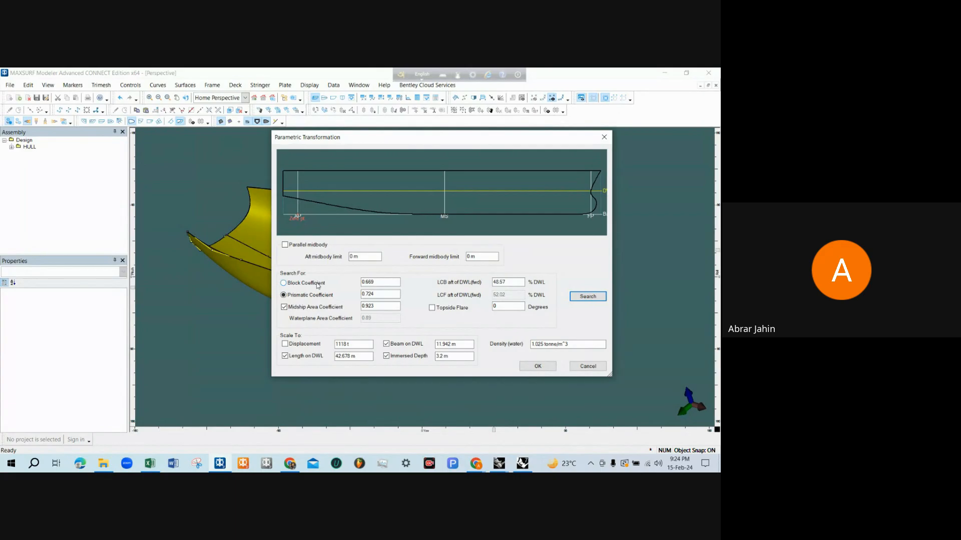
left_click(378, 307)
type("5")
left_click(586, 299)
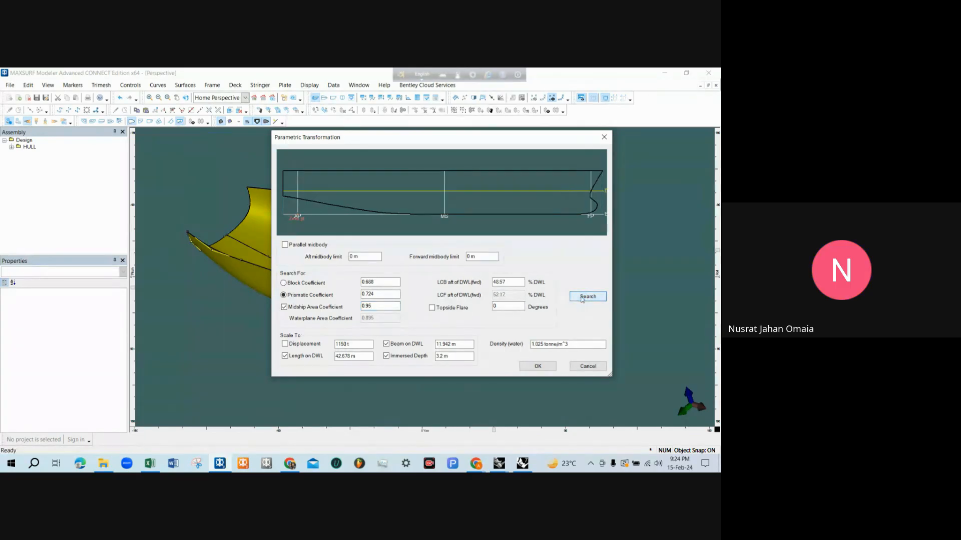
left_click(588, 367)
Open the Parametric Transformation settings for the hull again and open the midship area coefficient for editing
scroll(444, 240, "up", 1)
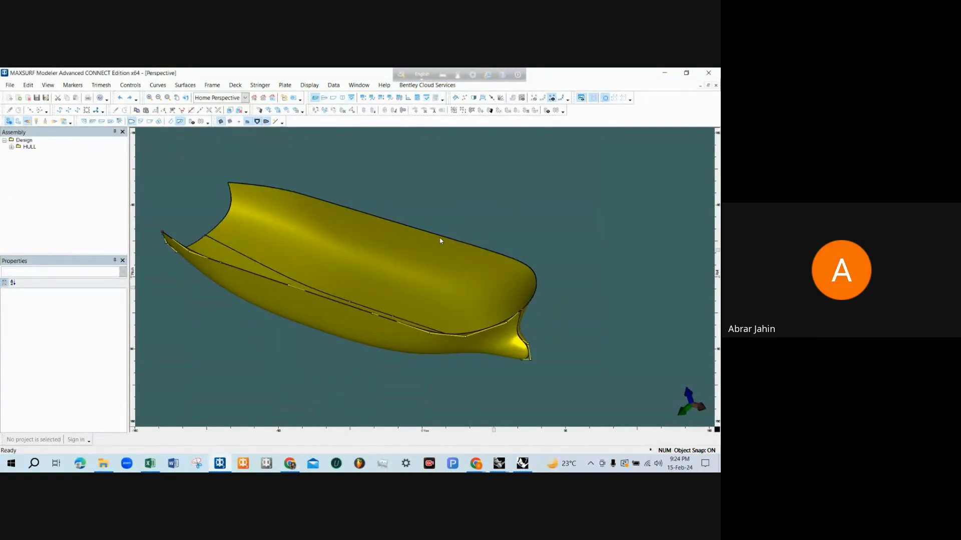
left_click(333, 85)
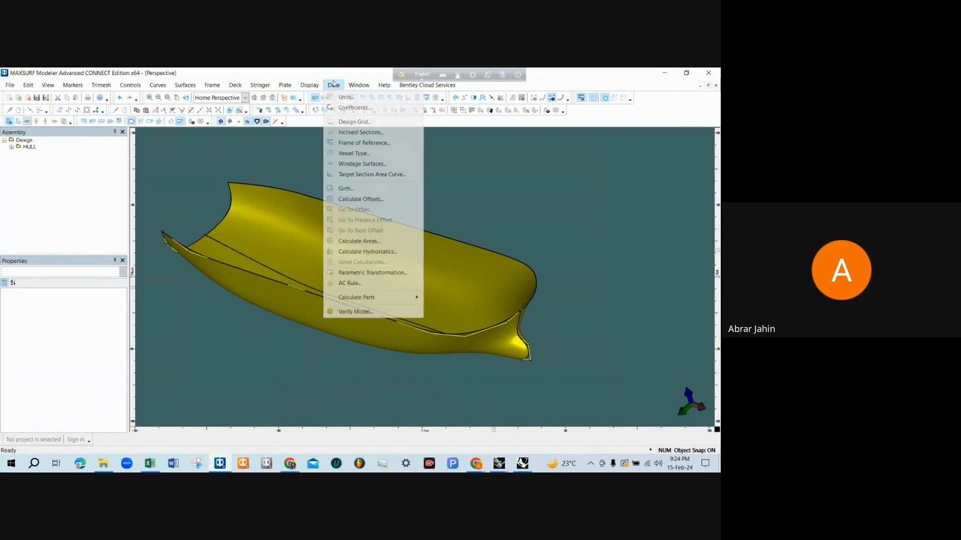
left_click(350, 138)
key("Escape")
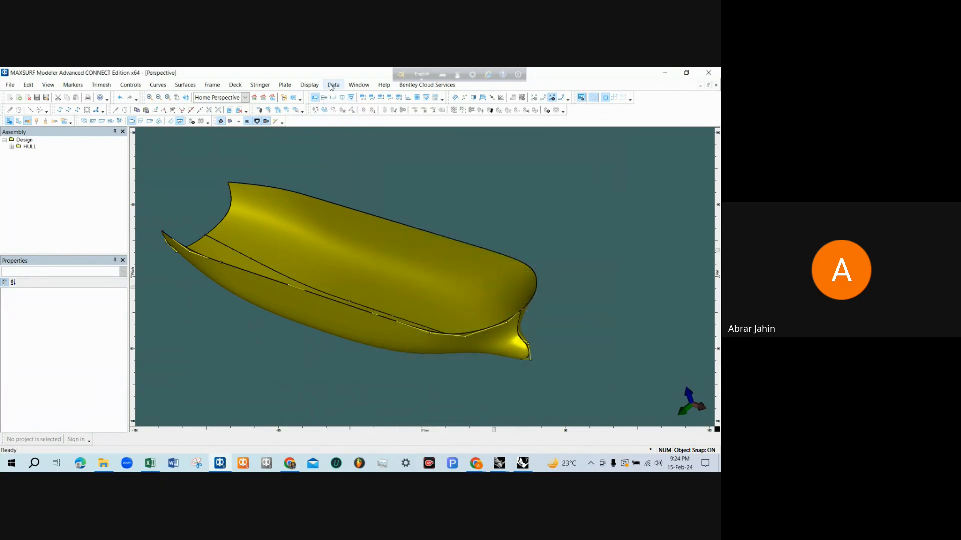
left_click(333, 86)
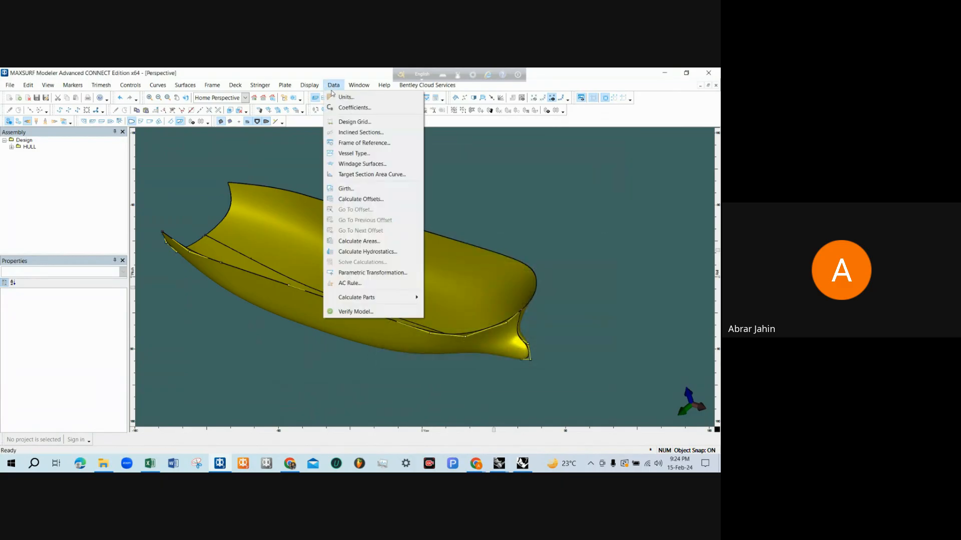
left_click(365, 273)
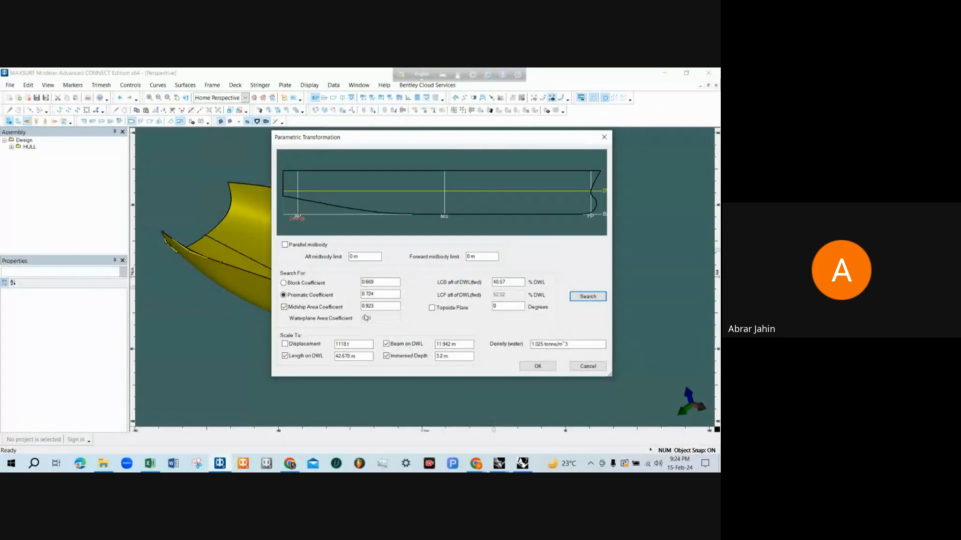
left_click(375, 307)
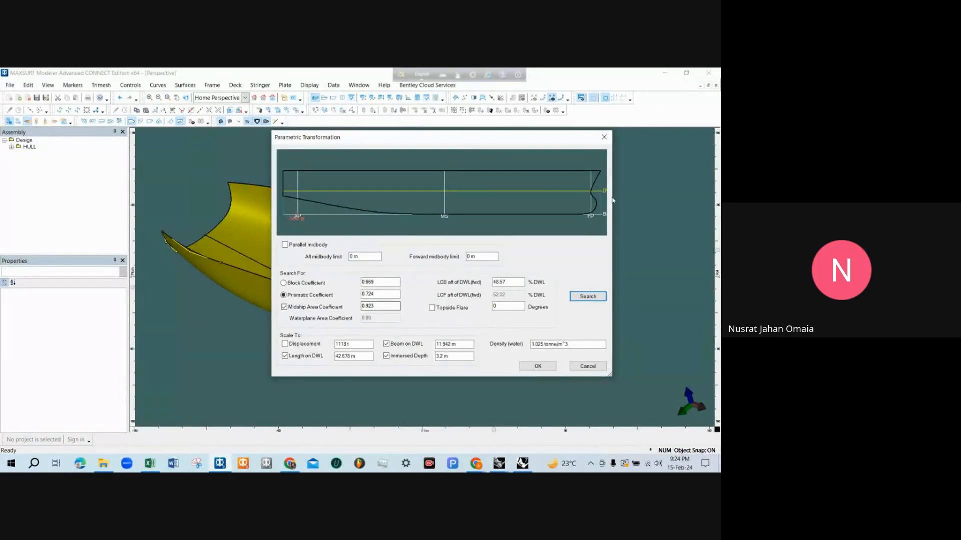
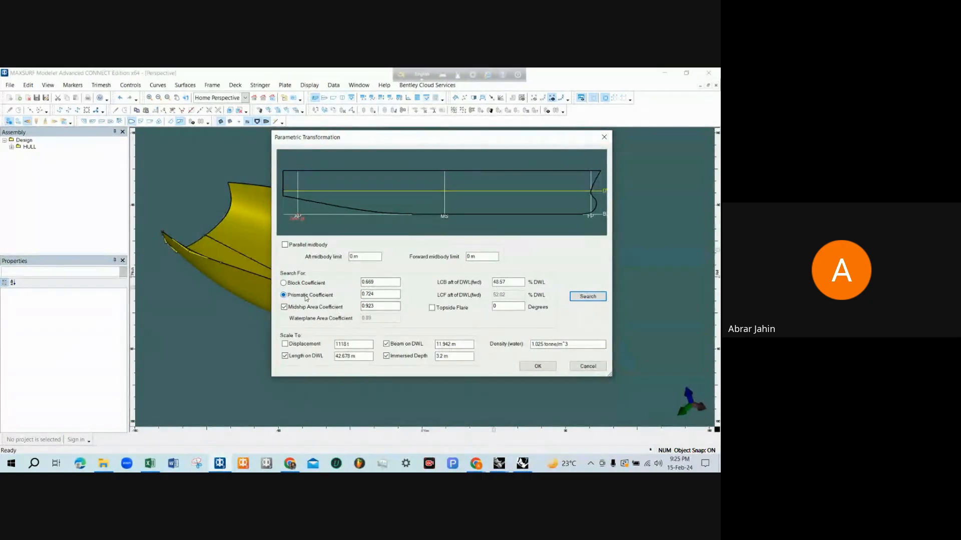
Set the midship area coefficient to 0.95, search for the matching hull form, and accept the parametric transformation
scroll(306, 300, "up", 1)
key("BackSpace")
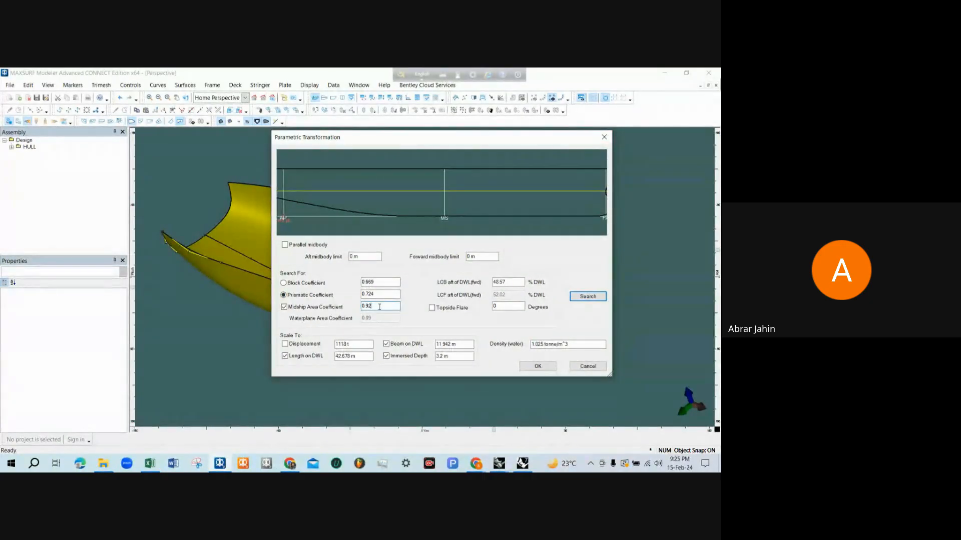
type("5")
left_click(380, 295)
left_click(381, 282)
left_click(380, 298)
left_click(577, 300)
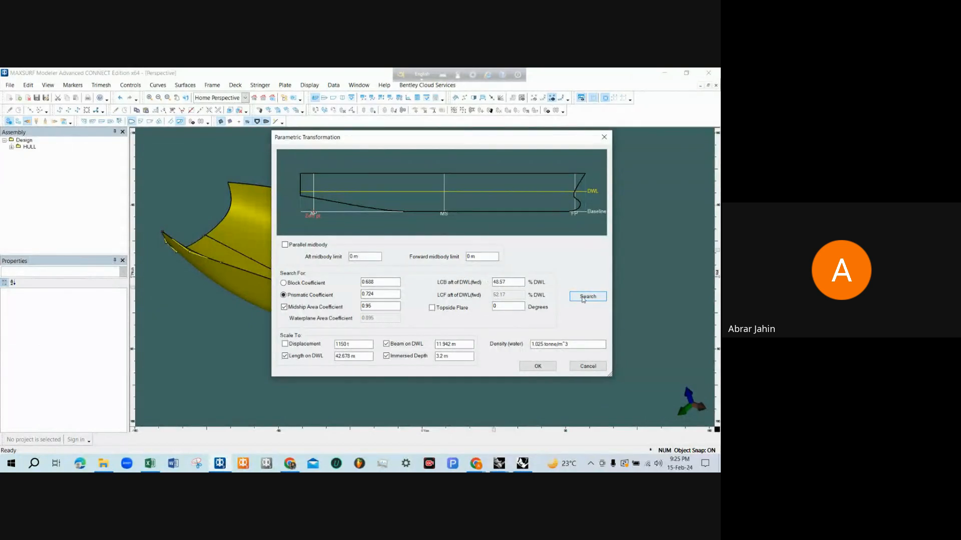
left_click(538, 369)
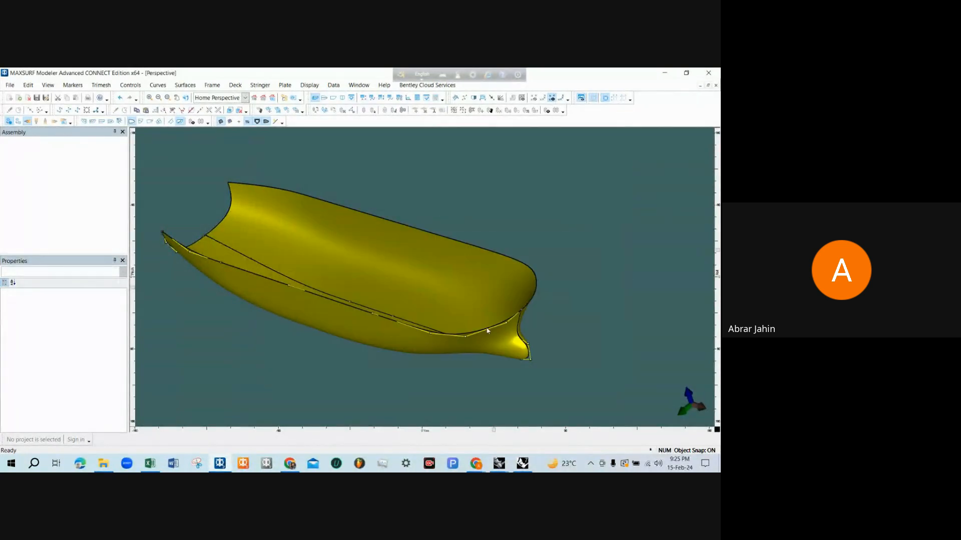
Rotate and zoom the transformed hull in the Perspective view to examine its side, interior and bulbous bow
middle_click_drag(485, 329, 506, 221)
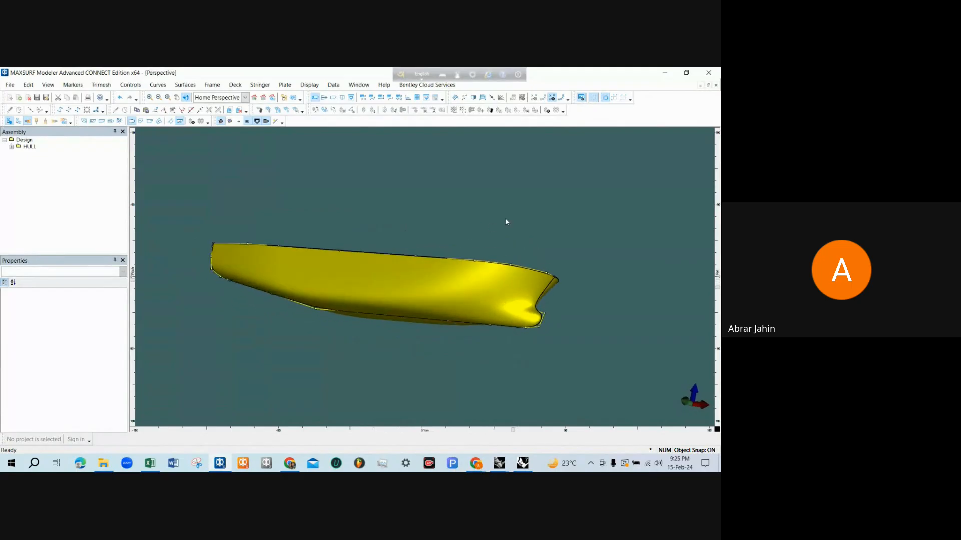
scroll(497, 331, "up", 1)
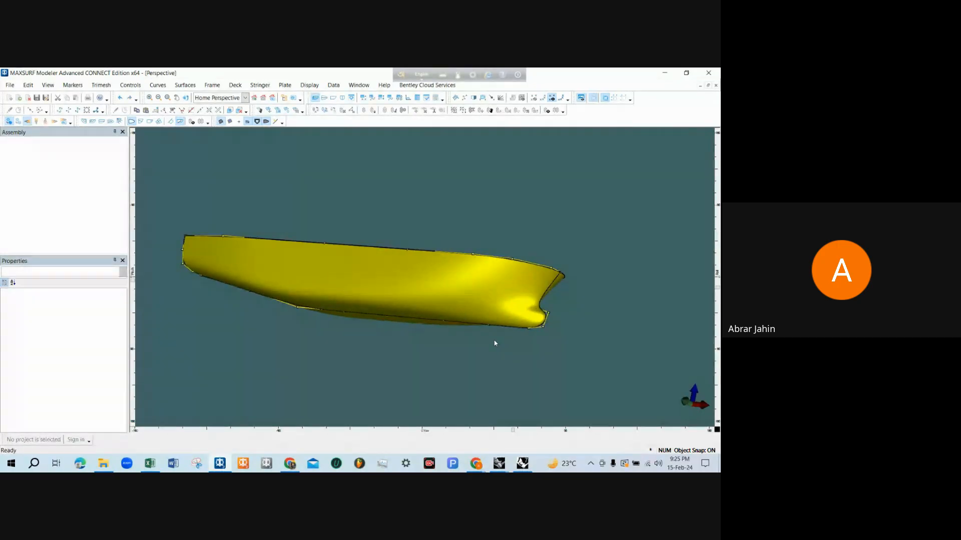
left_click_drag(495, 343, 549, 317)
left_click_drag(246, 251, 255, 254)
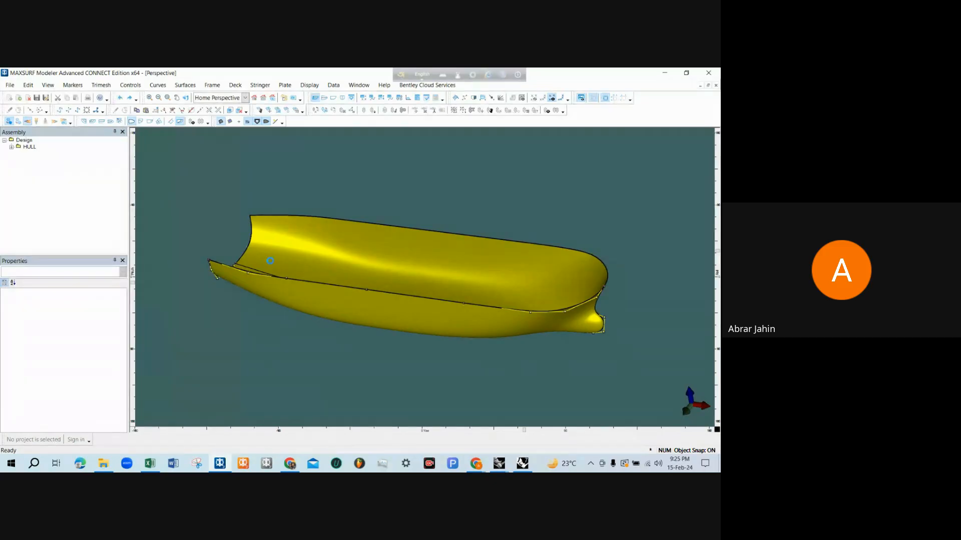
scroll(270, 261, "up", 1)
scroll(270, 261, "down", 1)
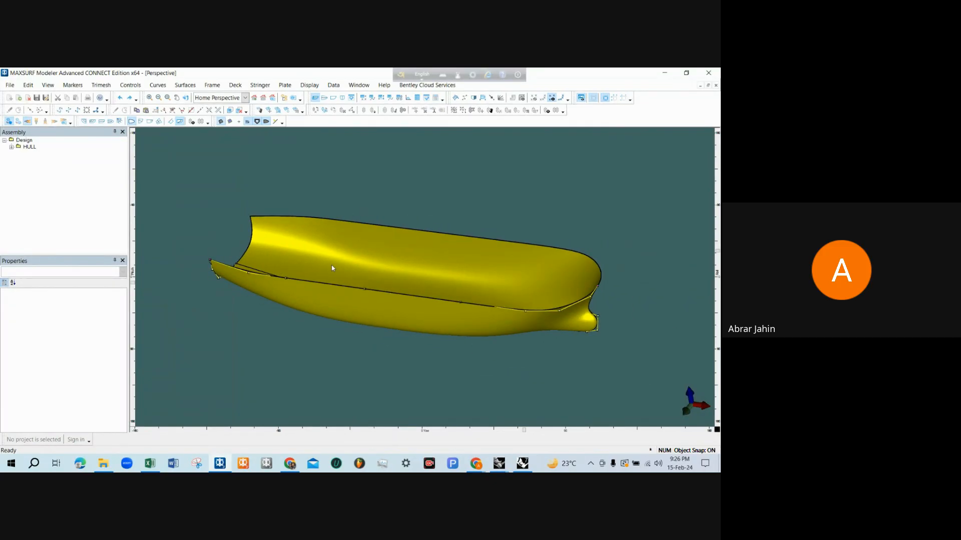
scroll(589, 308, "up", 2)
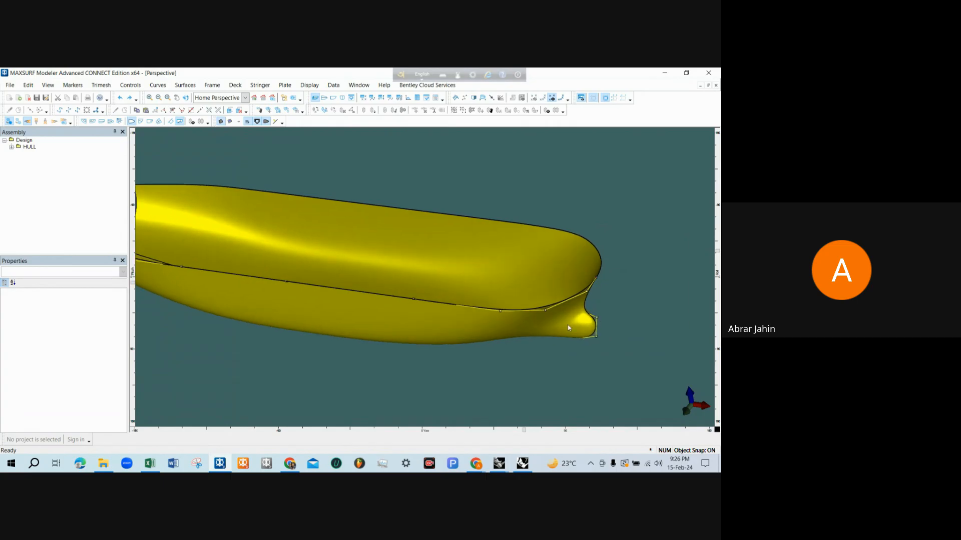
scroll(567, 328, "down", 2)
scroll(567, 328, "up", 1)
scroll(601, 289, "down", 1)
scroll(558, 335, "up", 2)
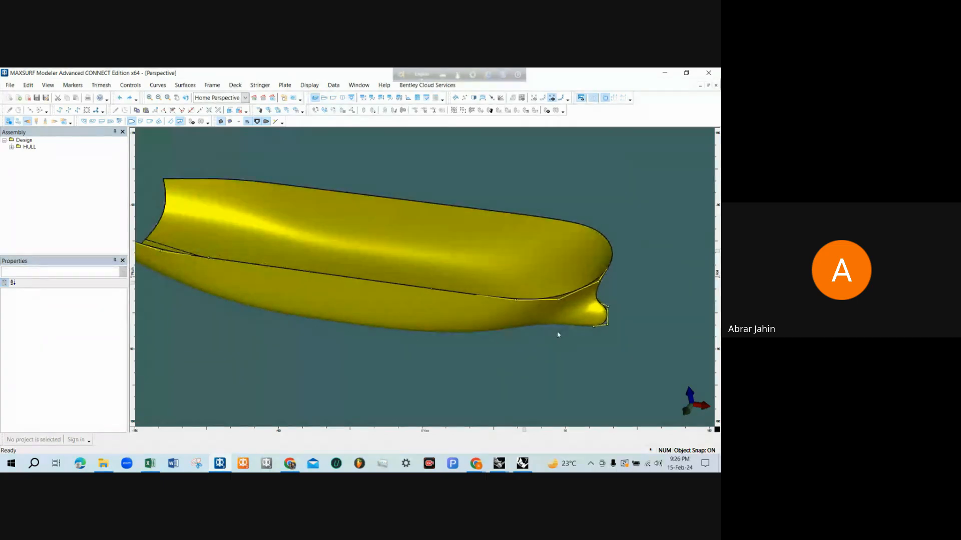
scroll(511, 337, "down", 1)
scroll(581, 318, "up", 1)
scroll(575, 317, "down", 1)
scroll(583, 316, "up", 2)
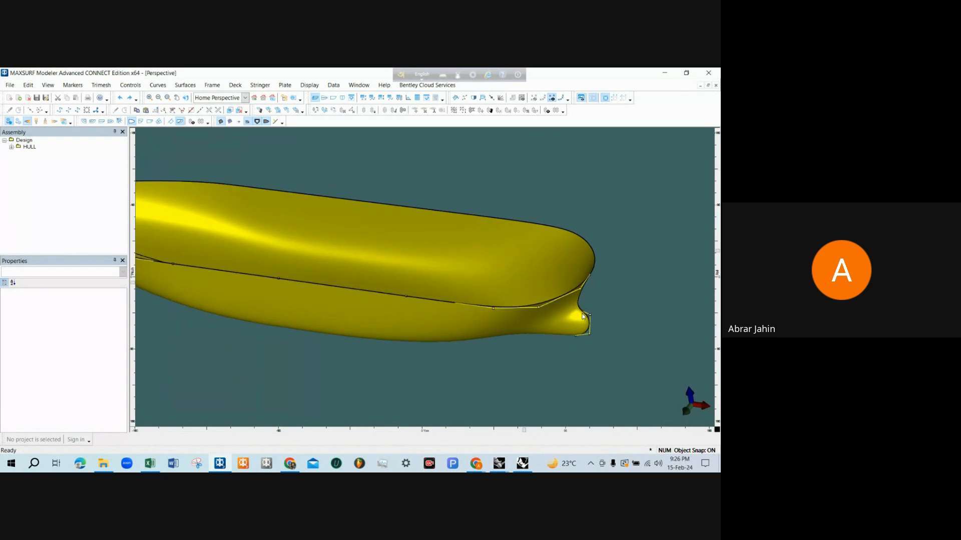
scroll(583, 316, "down", 1)
scroll(583, 316, "down", 1)
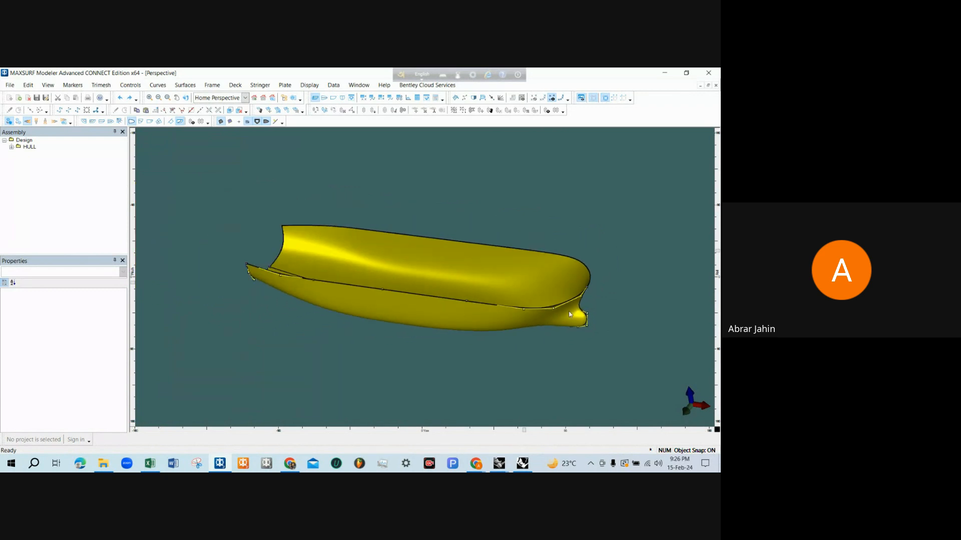
scroll(562, 315, "up", 2)
scroll(563, 316, "down", 1)
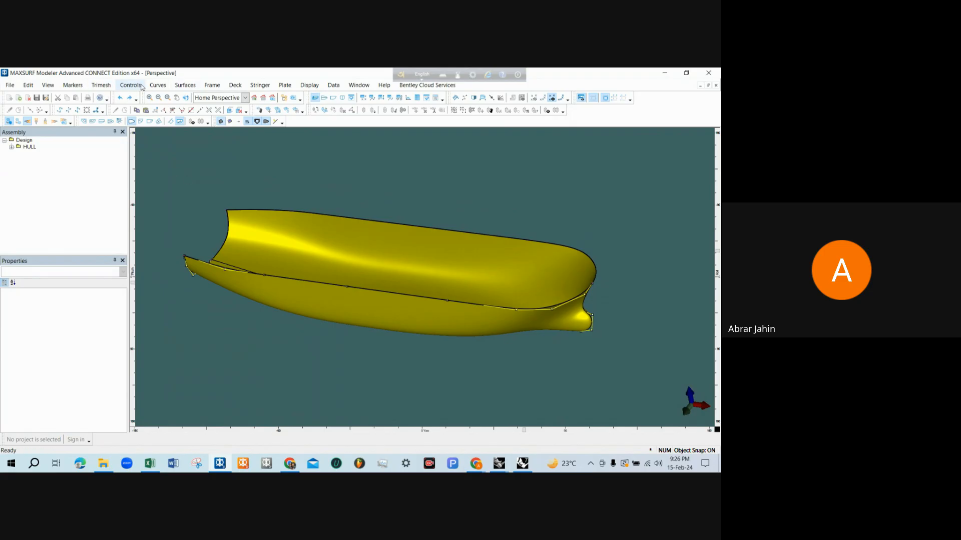
Try to lengthen the hull surface SurfaceNum1 with Size Surfaces, without proportional scaling
left_click(185, 85)
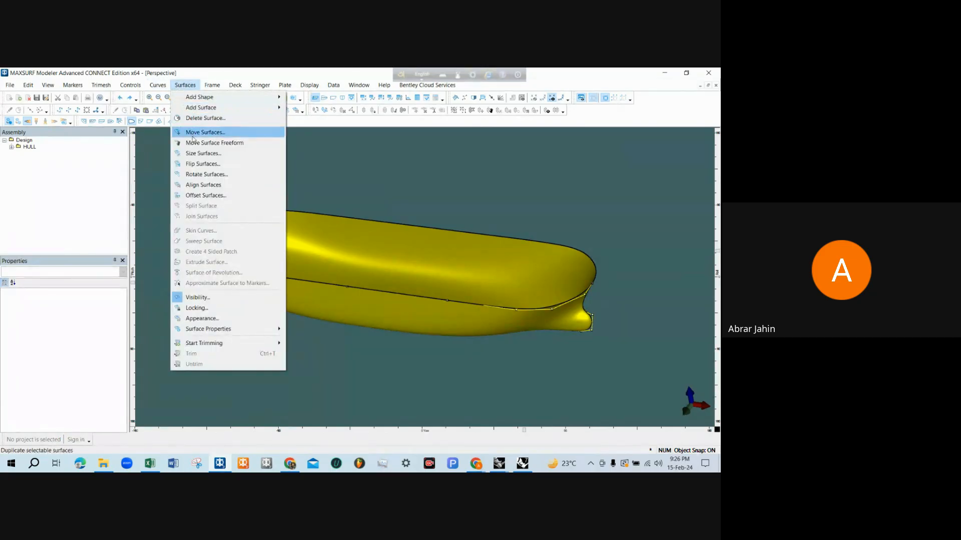
left_click(203, 153)
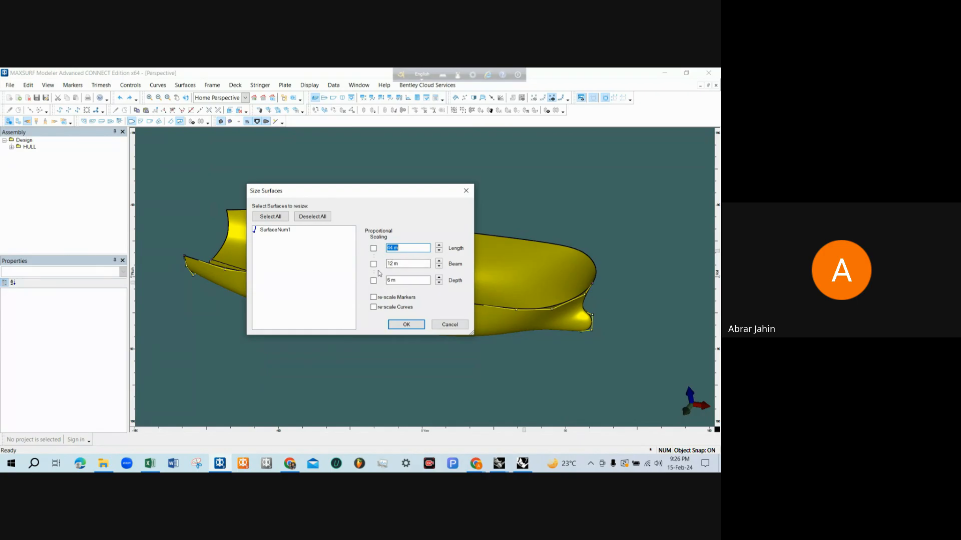
left_click(269, 234)
left_click(262, 233)
left_click(266, 234)
left_click(392, 264)
left_click(396, 279)
left_click_drag(401, 248, 387, 248)
type("50")
left_click(406, 325)
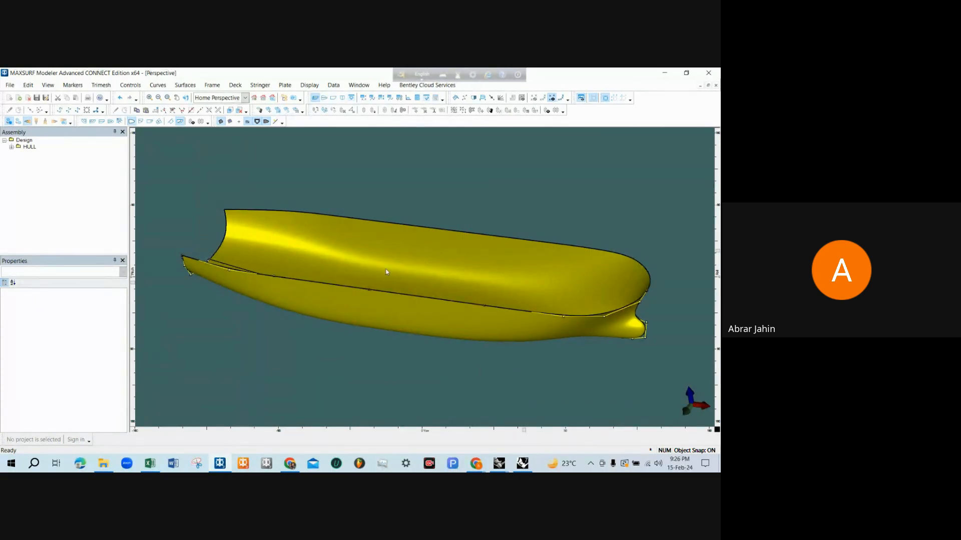
Undo the last length change of the hull surface
scroll(386, 271, "down", 1)
scroll(386, 272, "up", 1)
scroll(386, 272, "down", 2)
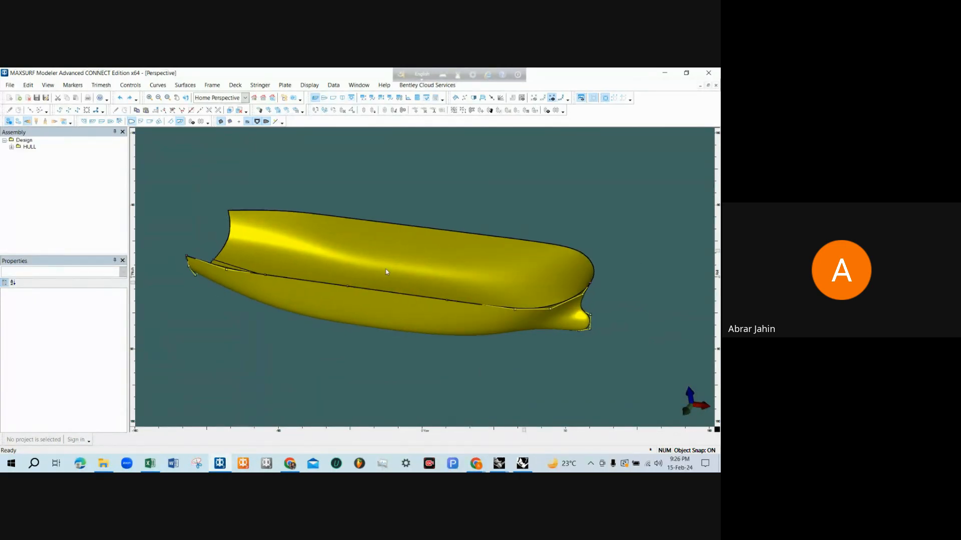
key("ctrl+z")
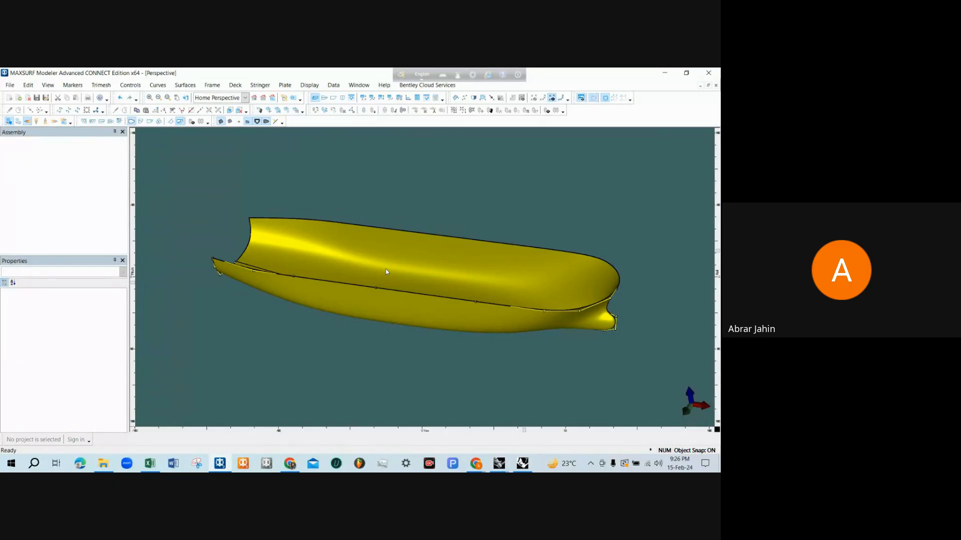
scroll(387, 272, "down", 1)
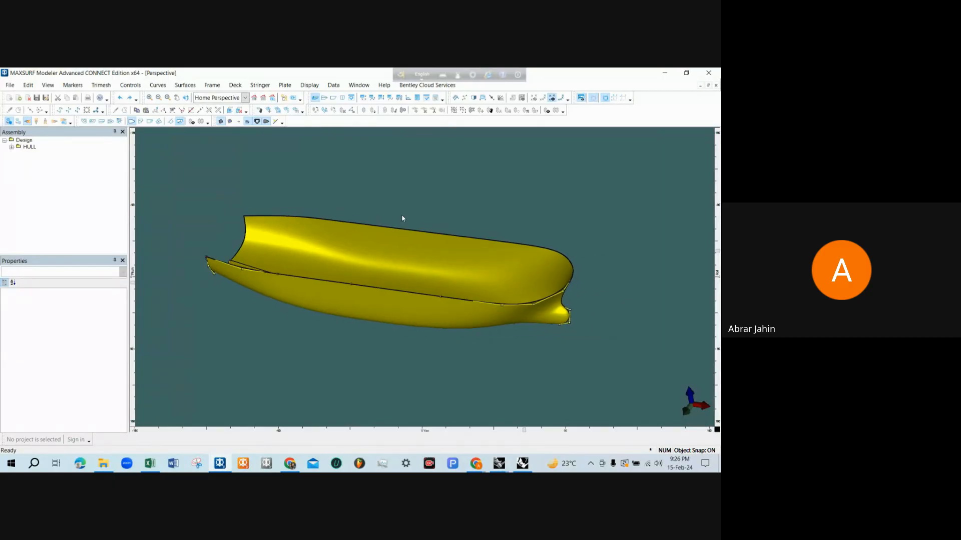
middle_click_drag(410, 238, 384, 229)
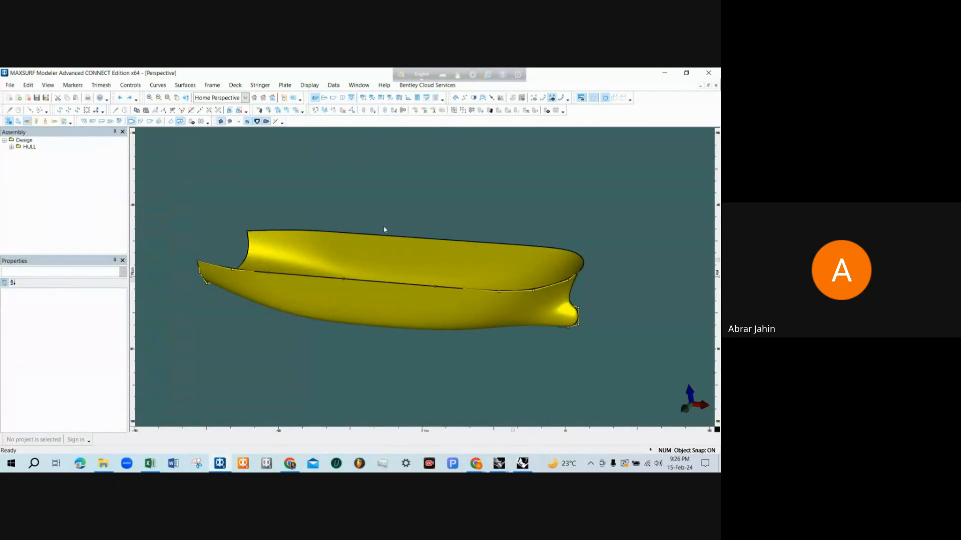
scroll(325, 211, "down", 1)
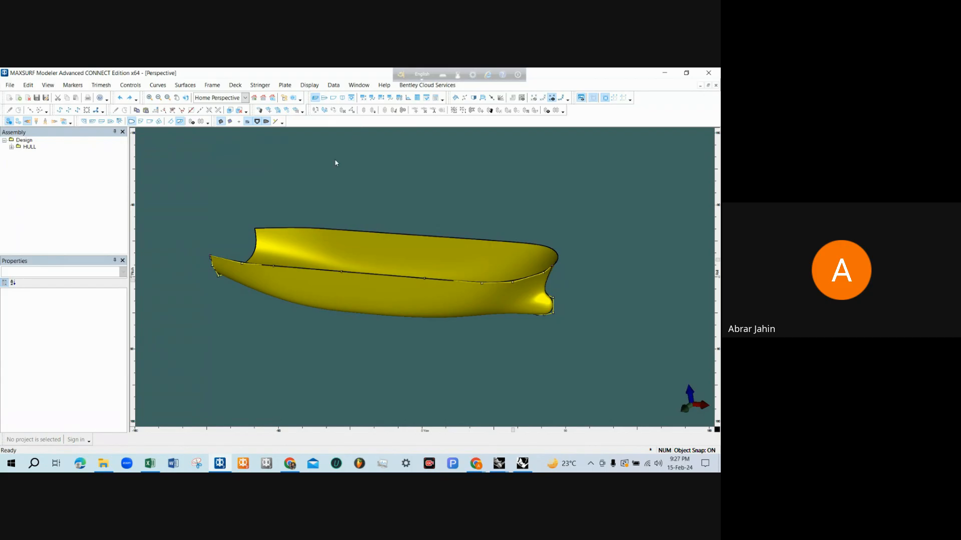
scroll(547, 312, "up", 2)
scroll(559, 273, "down", 2)
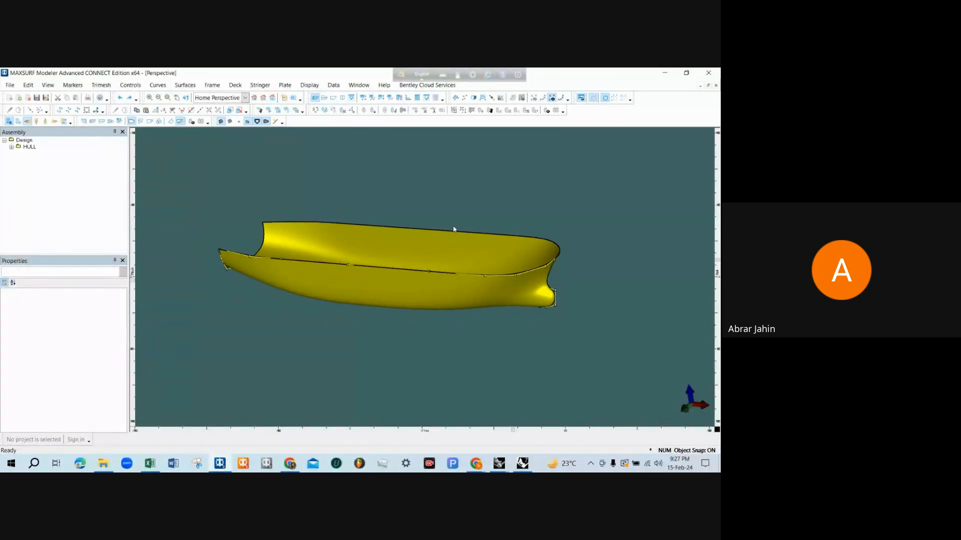
scroll(398, 230, "up", 2)
scroll(398, 230, "down", 2)
scroll(395, 215, "up", 2)
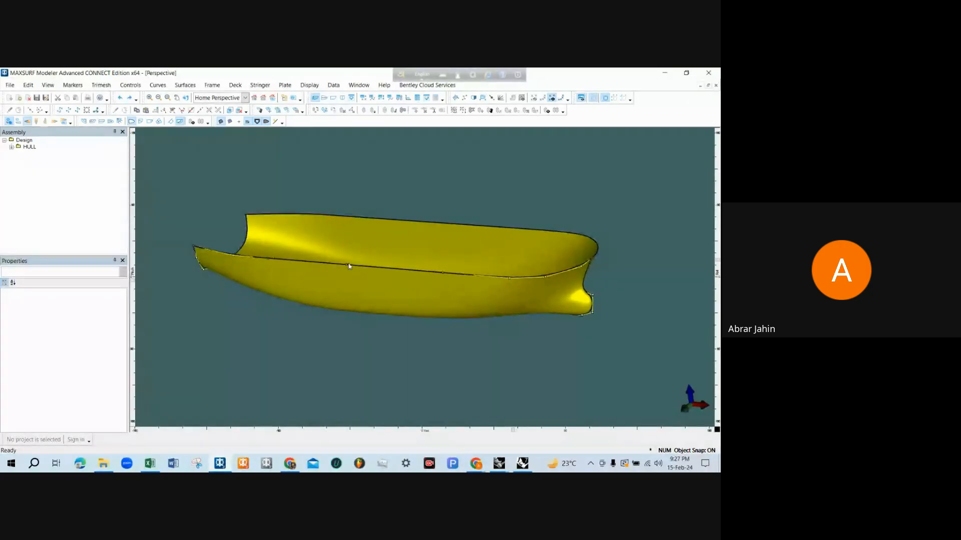
scroll(392, 198, "down", 1)
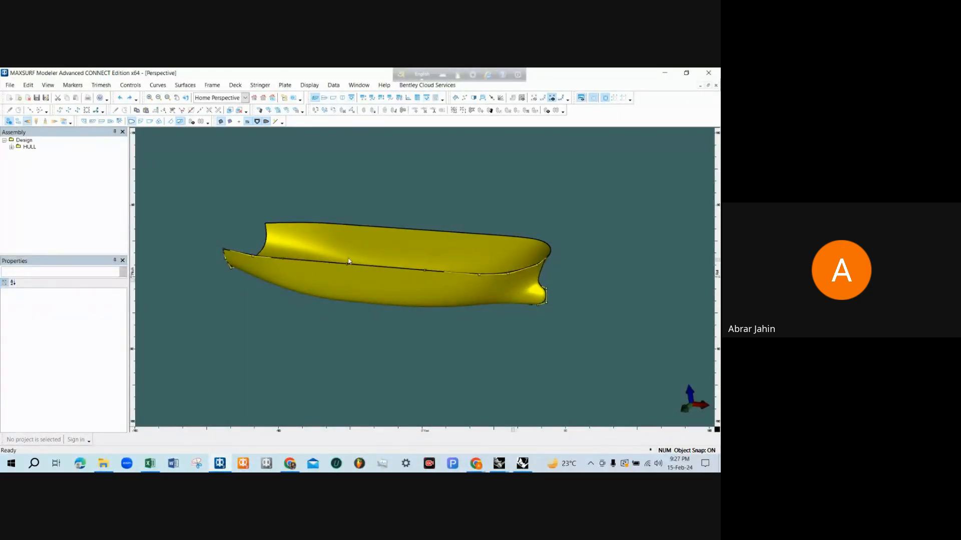
scroll(329, 270, "up", 2)
scroll(327, 265, "down", 1)
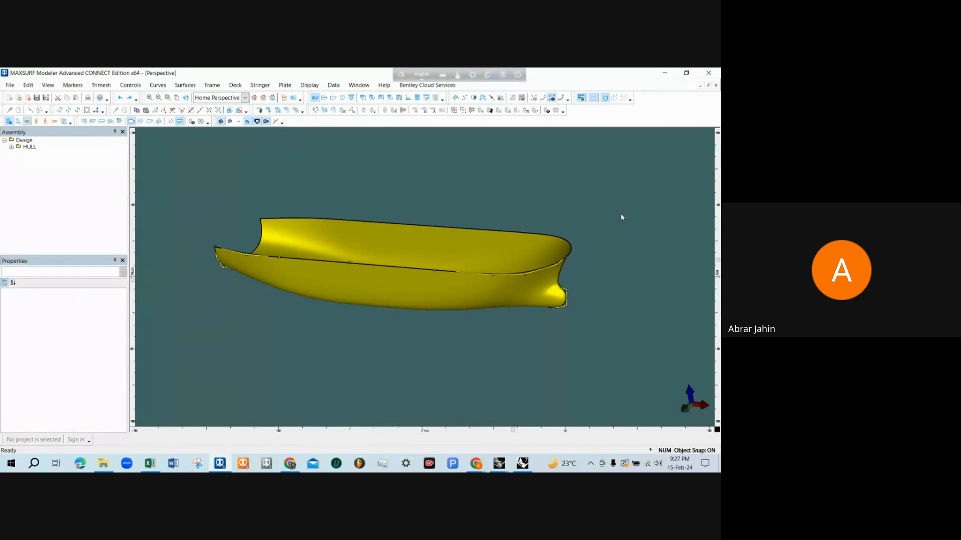
scroll(413, 239, "up", 1)
scroll(413, 239, "down", 1)
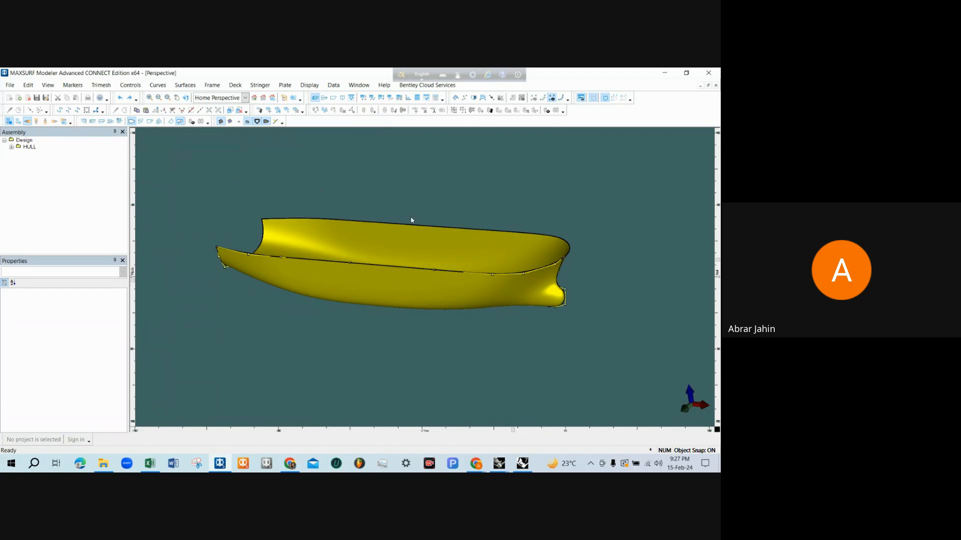
scroll(414, 223, "up", 1)
scroll(320, 320, "down", 2)
scroll(338, 287, "up", 1)
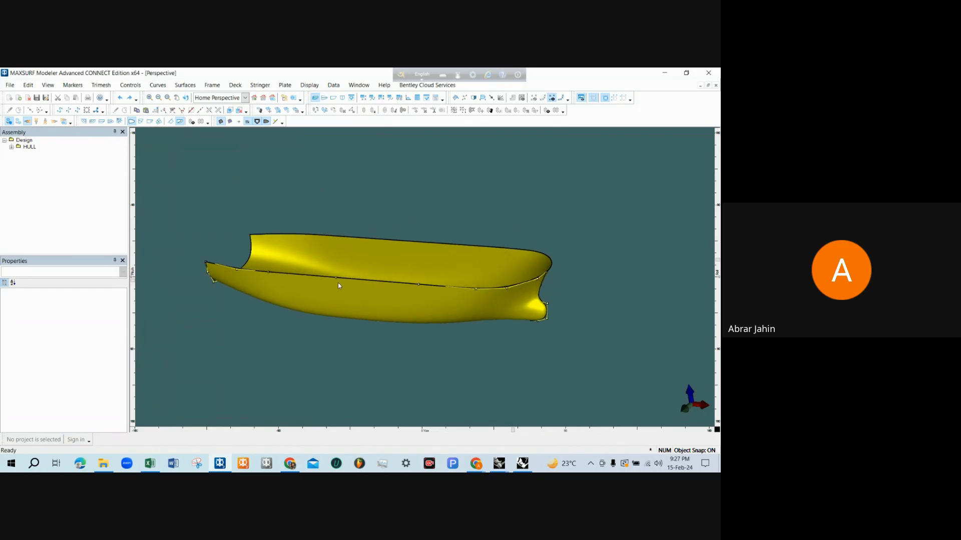
Start saving the design, create a folder named Maxsurf training in the for maxsurf stability (training) folder, and open it
left_click(11, 86)
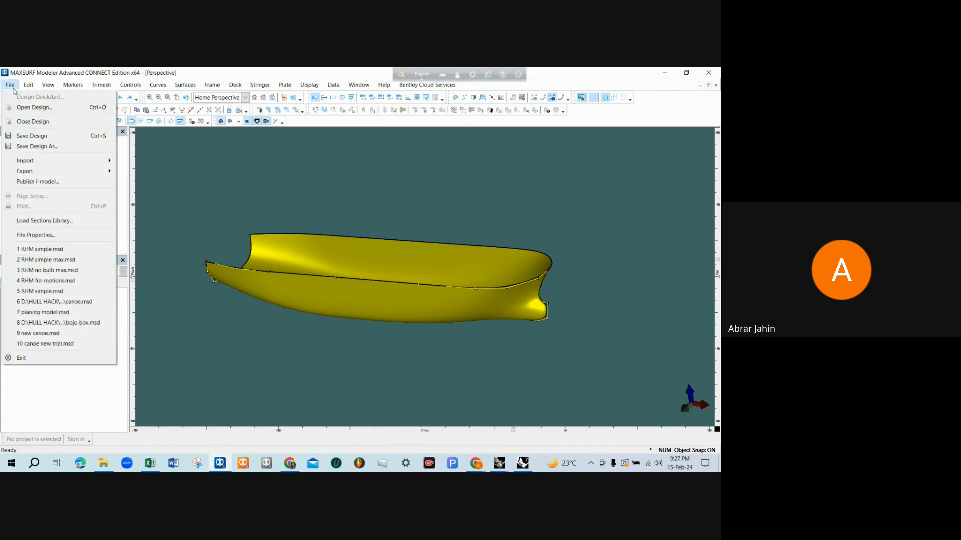
left_click(39, 142)
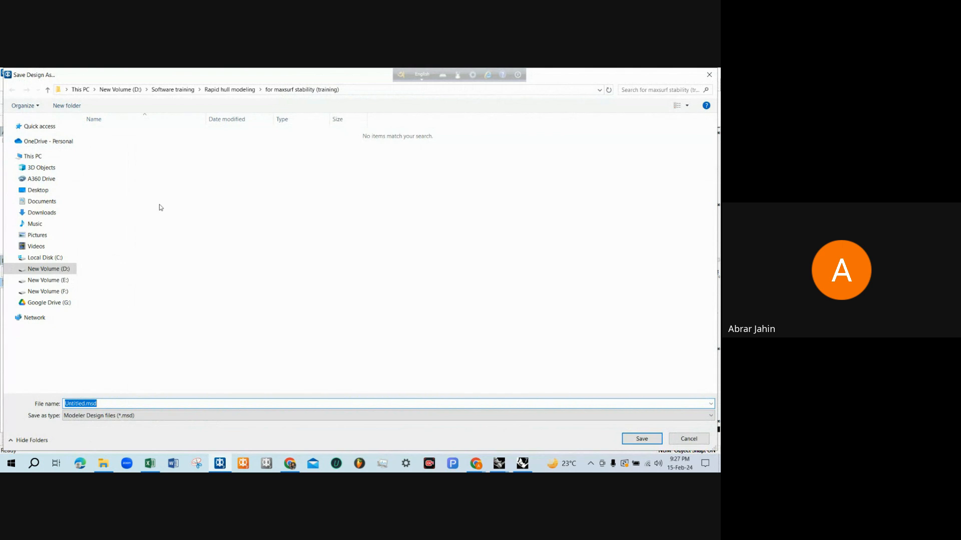
right_click(142, 150)
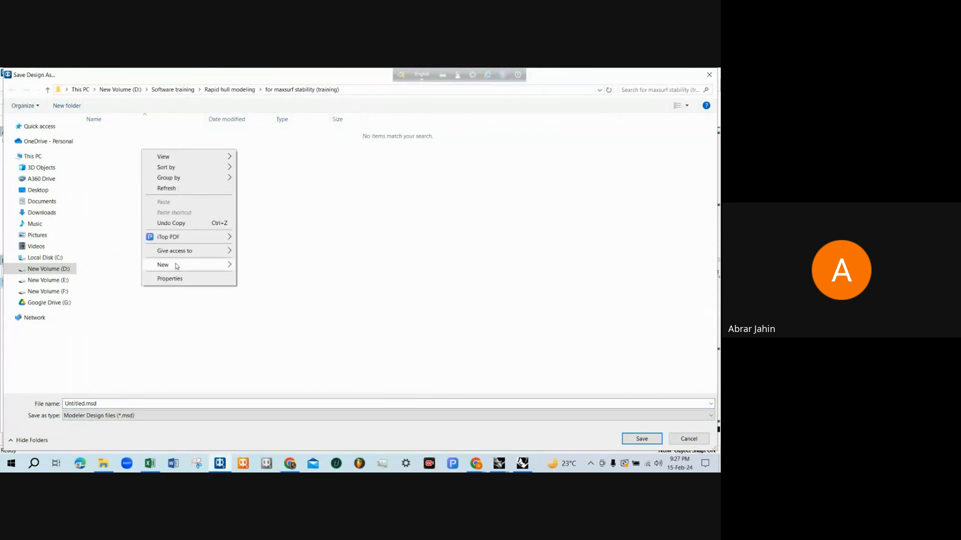
mouse_move(211, 265)
left_click(297, 267)
type("M")
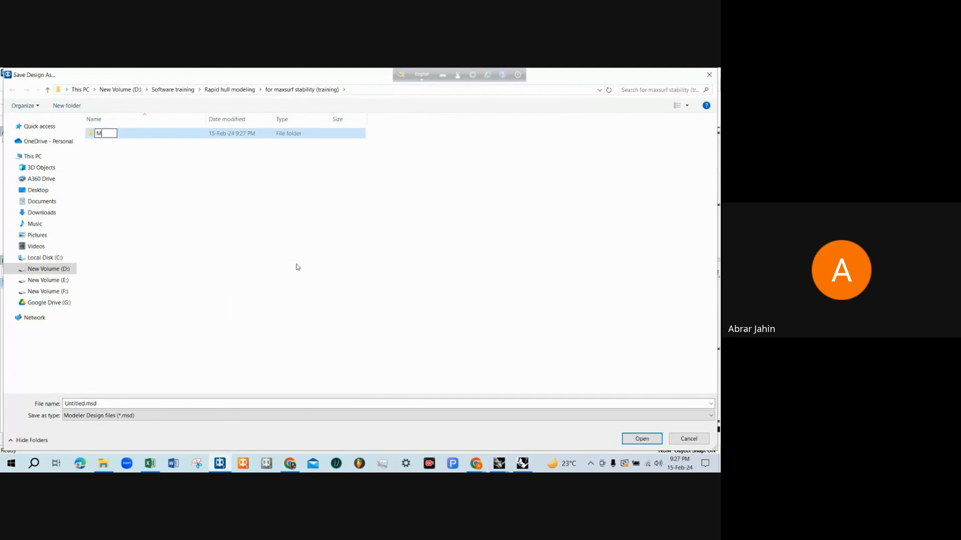
type("axsurf training")
key("Return")
double_click(154, 136)
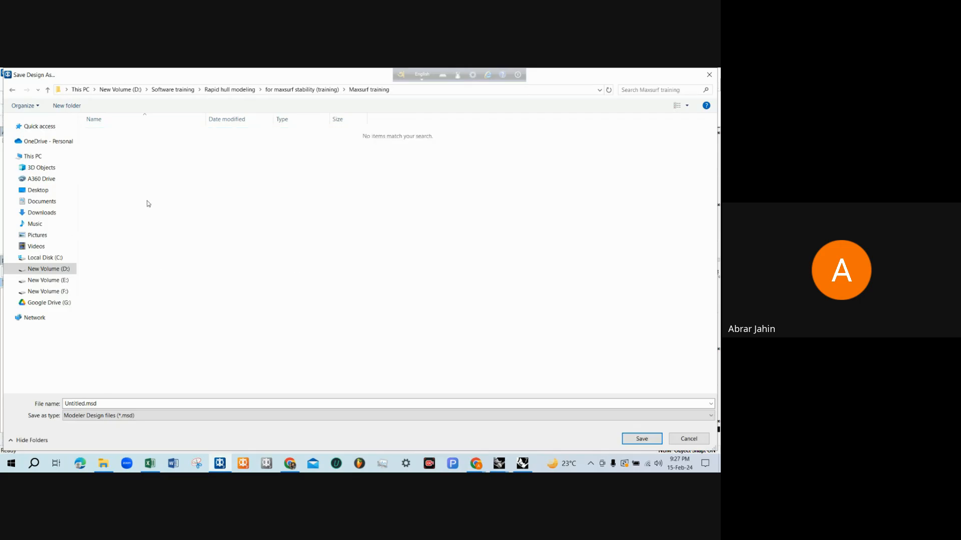
Name the design file RHM training and save it as a Modeler design file in the Maxsurf training folder
left_click(108, 400)
type("RHM")
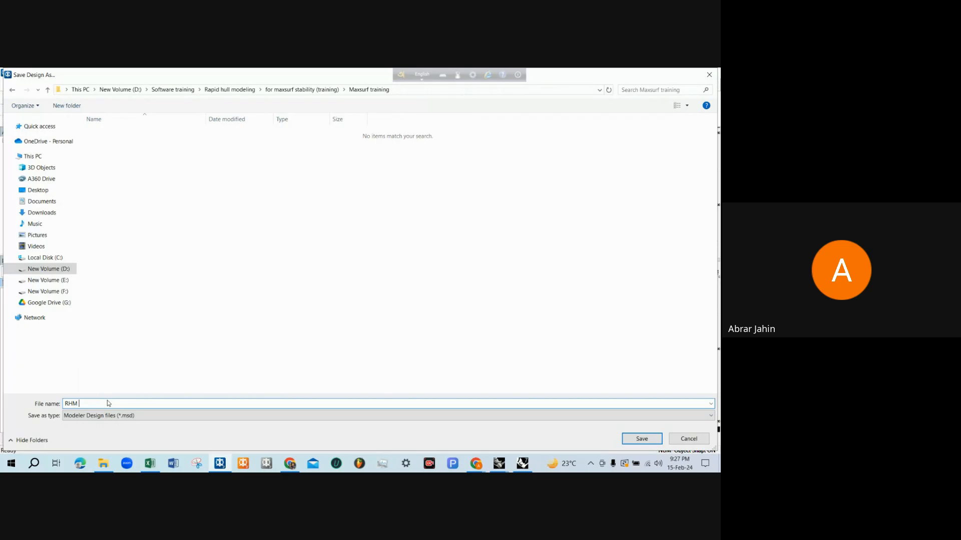
type(" training")
key("Return")
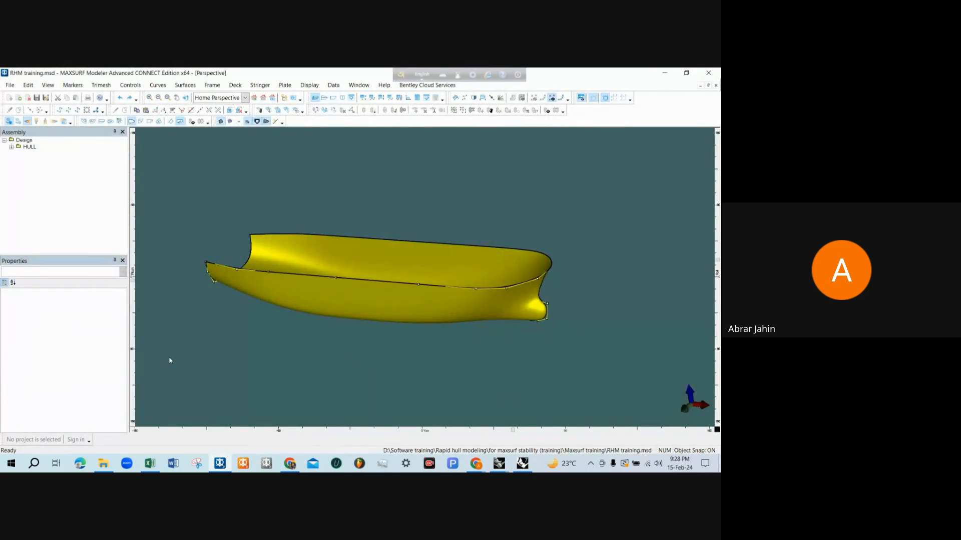
Switch to File Explorer and open the Maxsurf training folder to check the saved design file
left_click(103, 463)
left_click(184, 225)
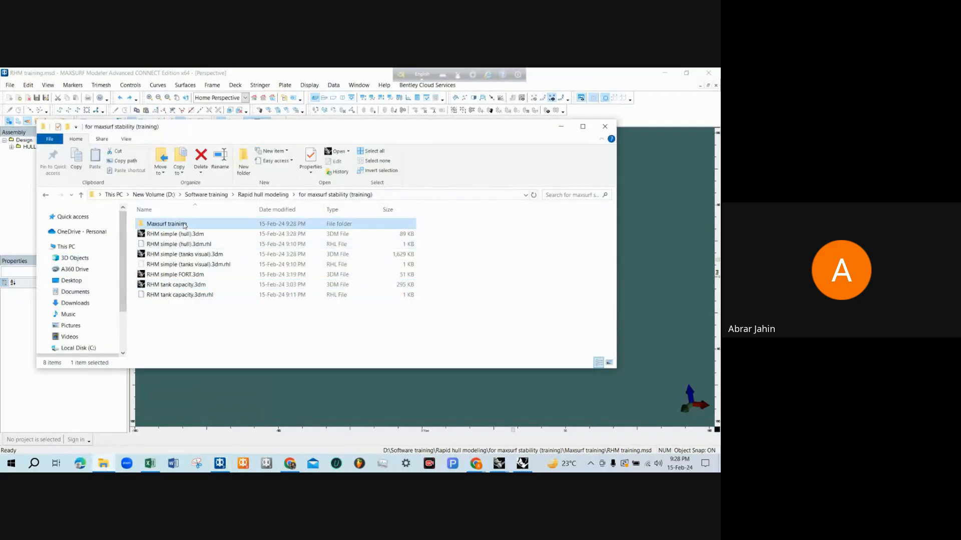
double_click(185, 225)
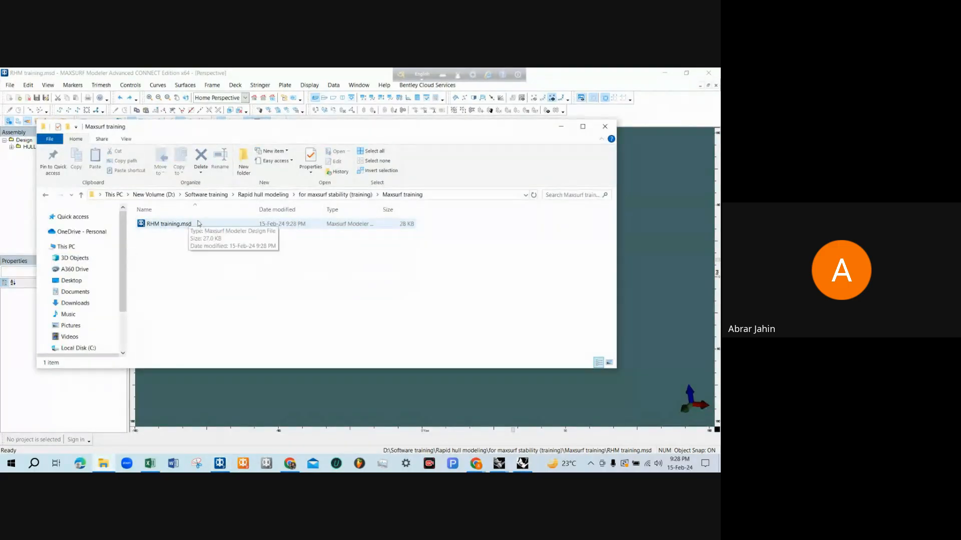
Switch back to MAXSURF Modeler and examine the hull from several angles in the perspective view
left_click(273, 396)
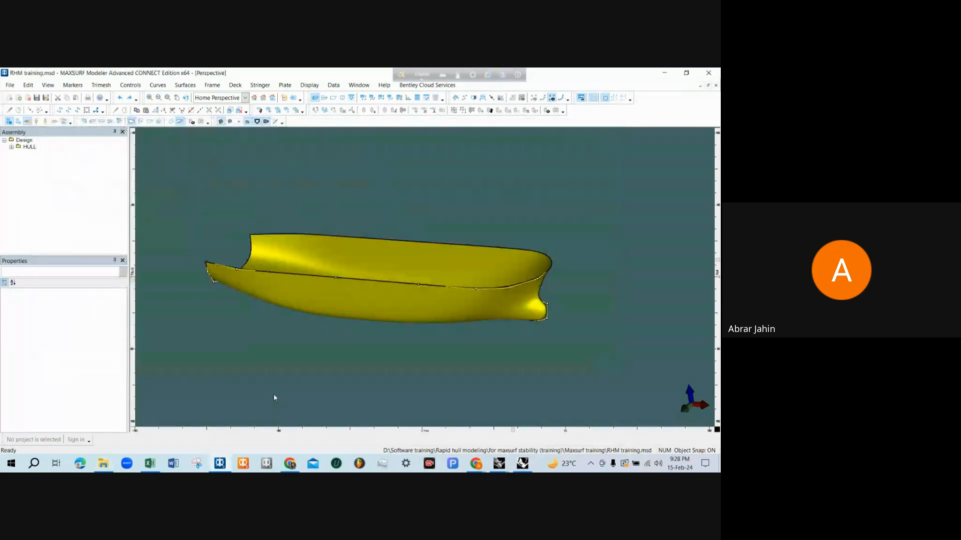
middle_click_drag(289, 367, 459, 243)
middle_click_drag(422, 282, 421, 304)
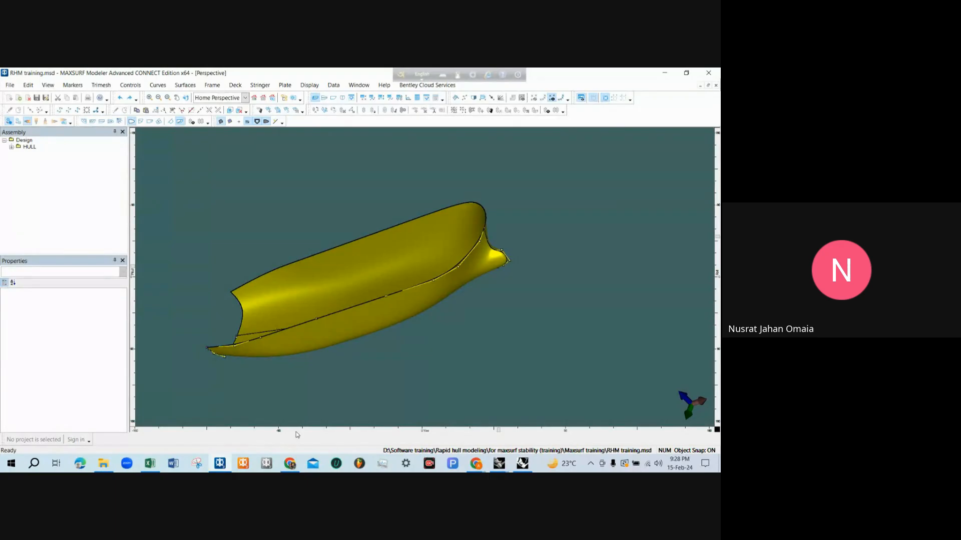
middle_click_drag(345, 368, 377, 345)
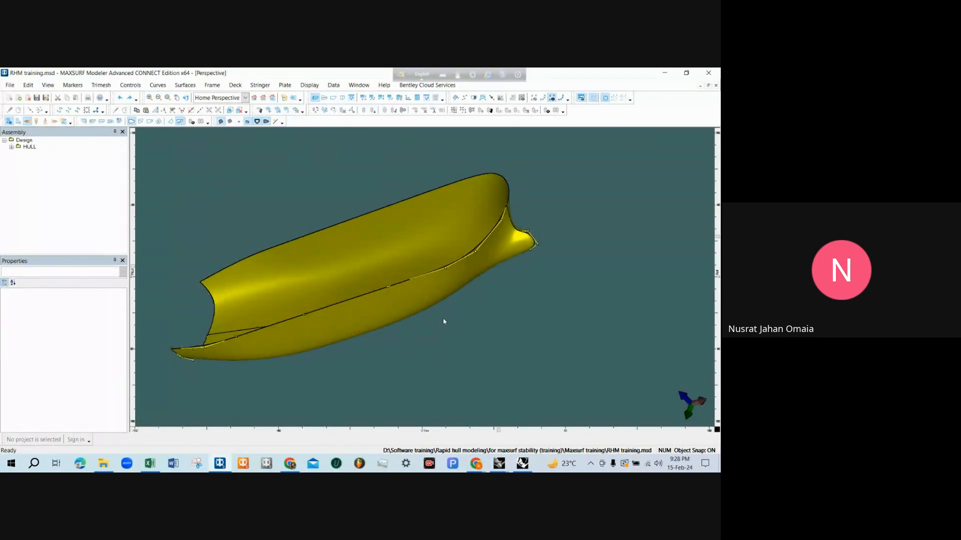
middle_click_drag(443, 321, 465, 246)
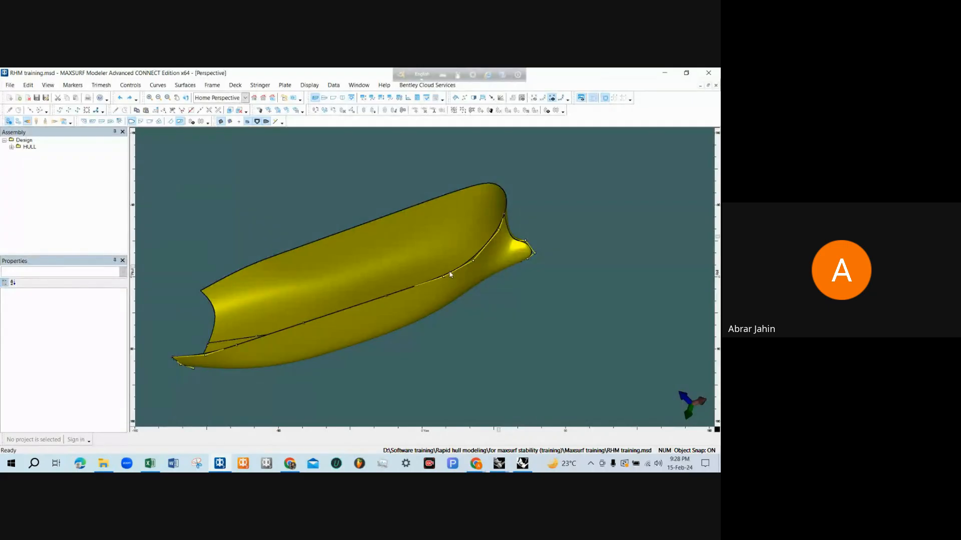
Call up the frame of reference settings and inspect the hull around the bow and bulb
left_click(334, 85)
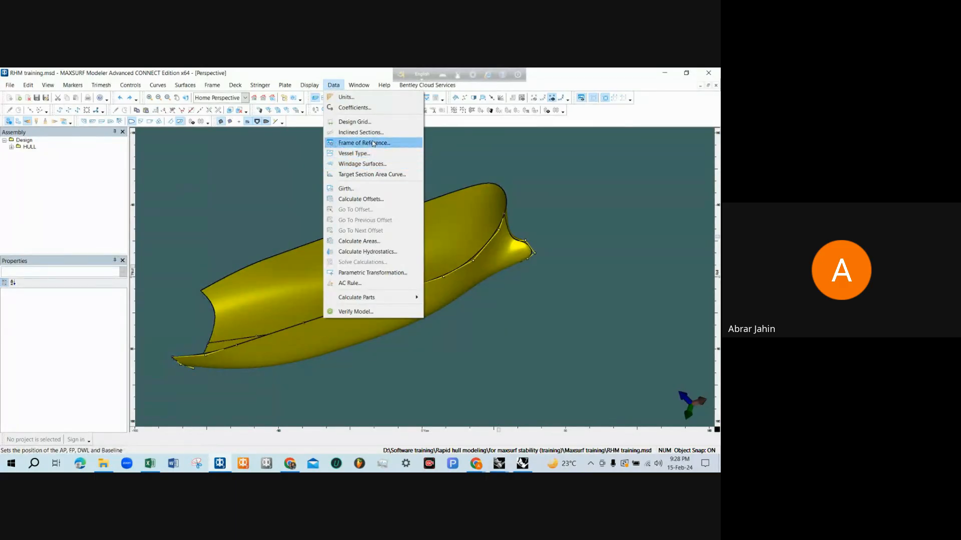
left_click(372, 144)
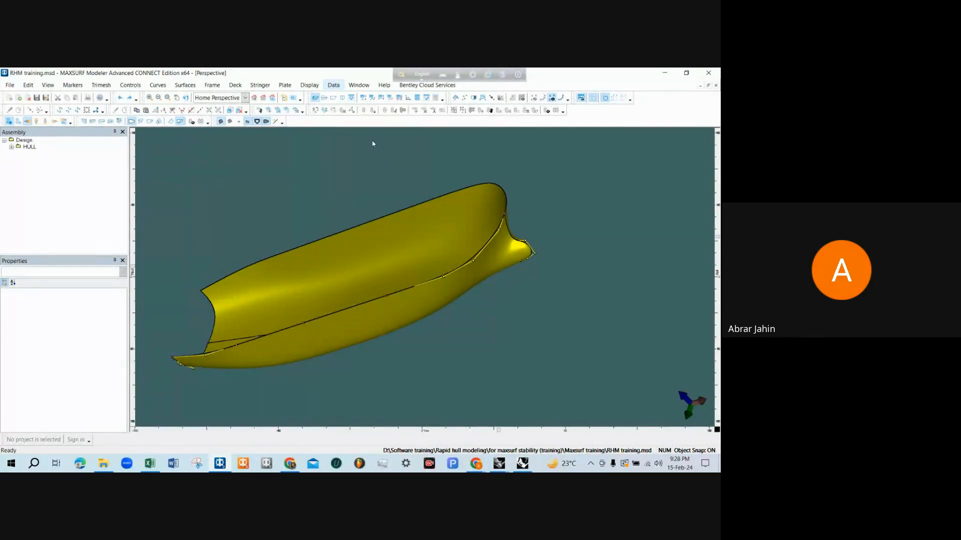
scroll(441, 249, "up", 1)
scroll(476, 264, "down", 1)
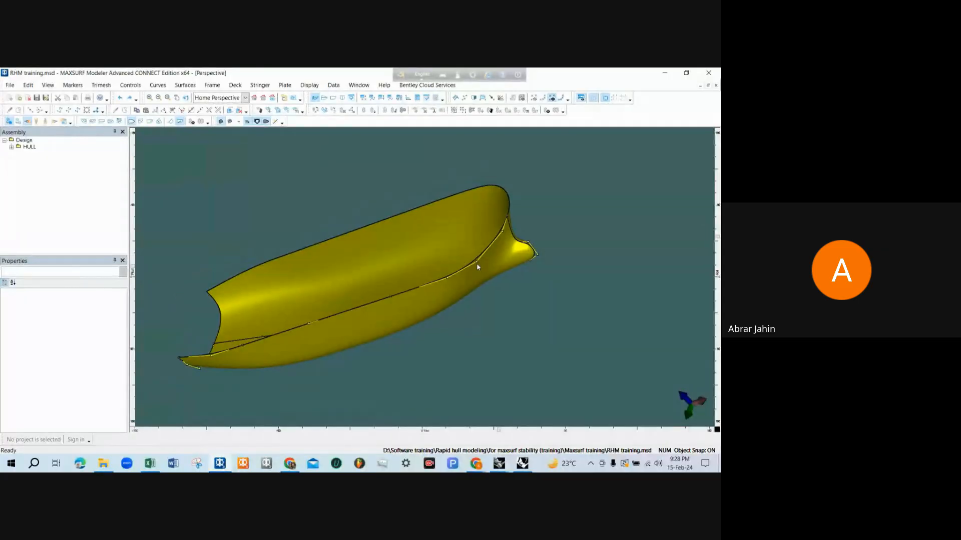
scroll(495, 268, "up", 1)
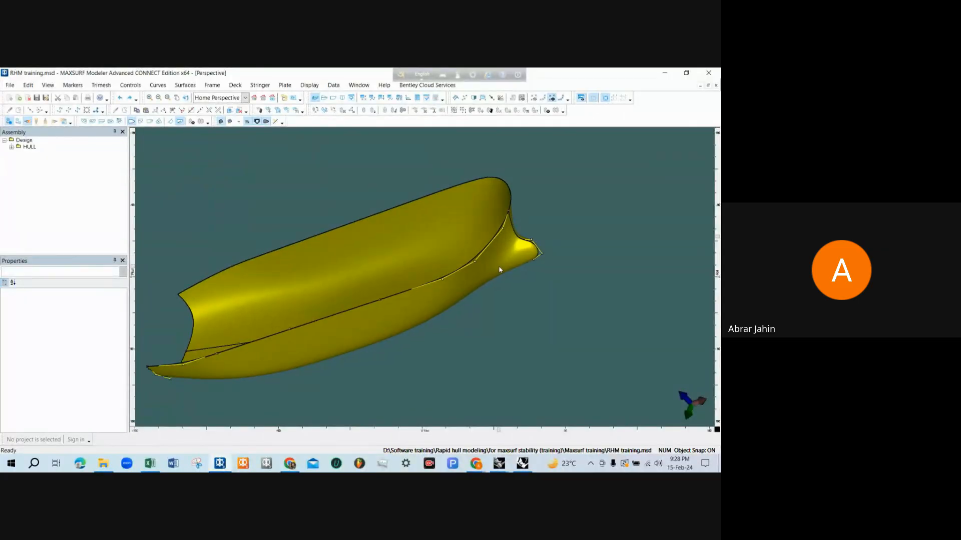
scroll(499, 263, "down", 1)
scroll(504, 252, "up", 1)
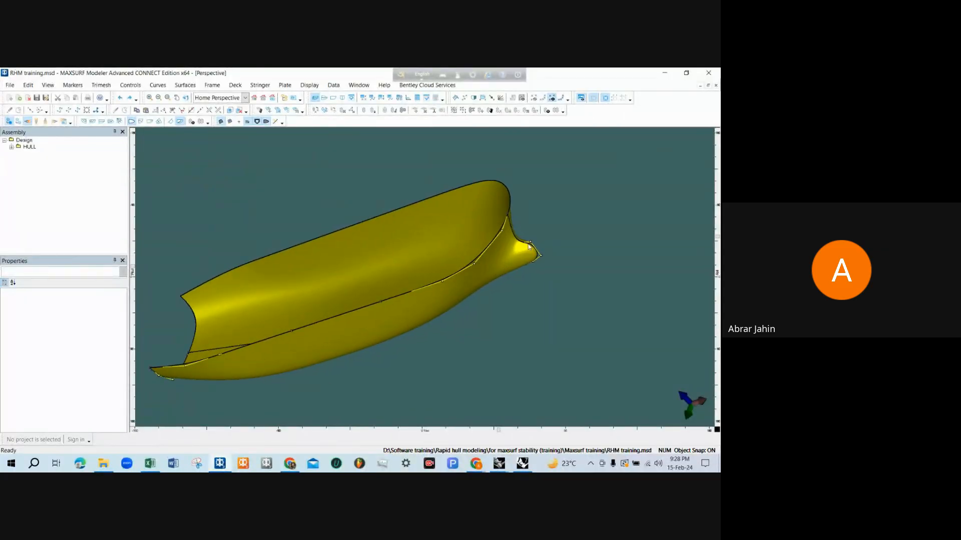
scroll(507, 248, "down", 1)
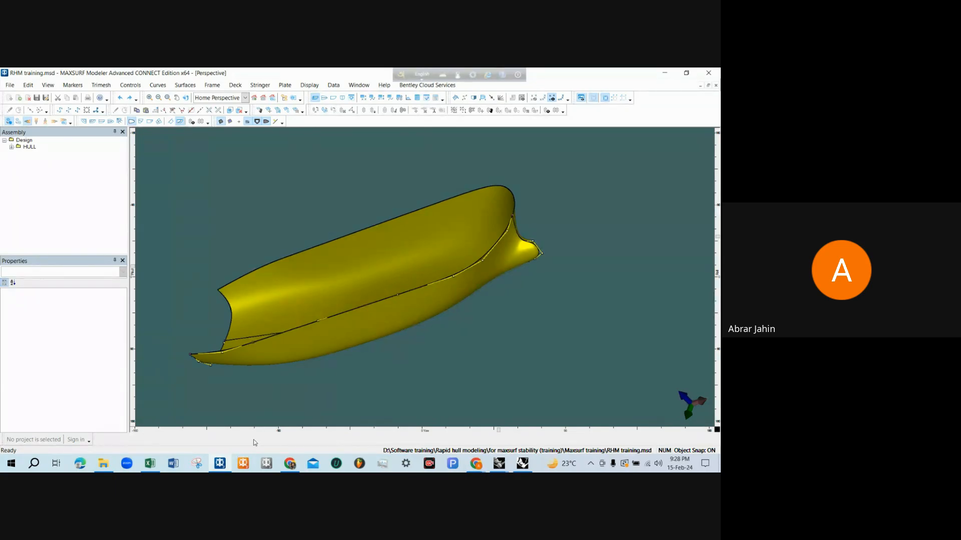
Launch MAXSURF Stability and dismiss its cloud services warning and startup news window
left_click(243, 464)
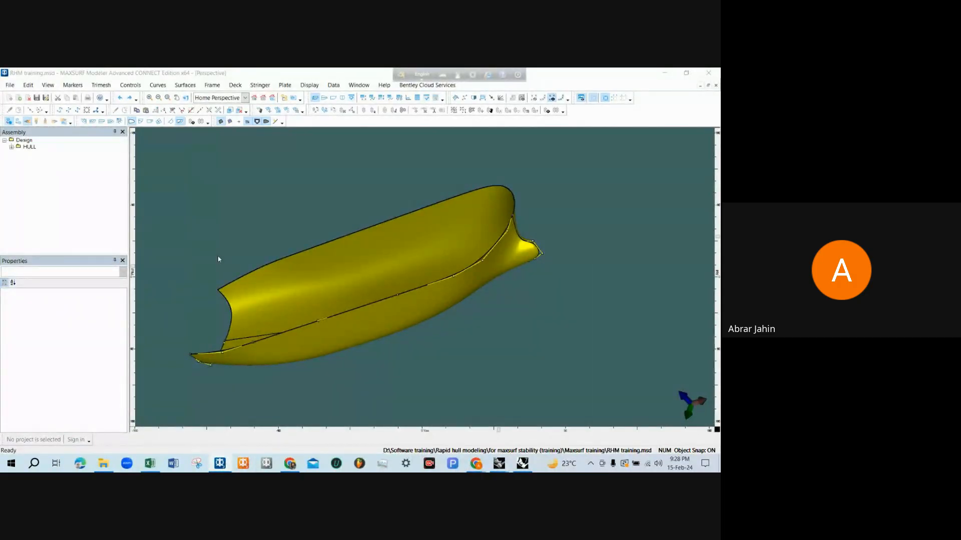
scroll(238, 228, "down", 1)
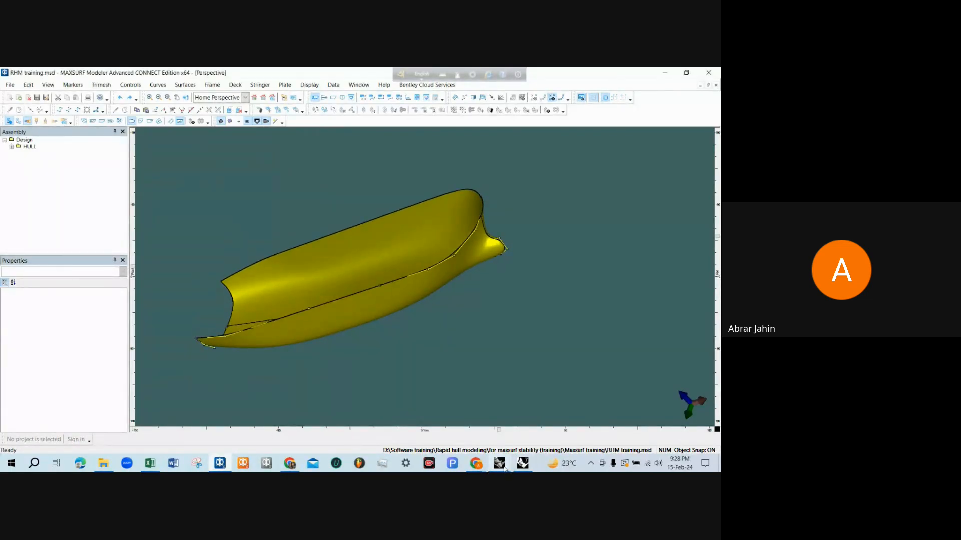
mouse_move(503, 468)
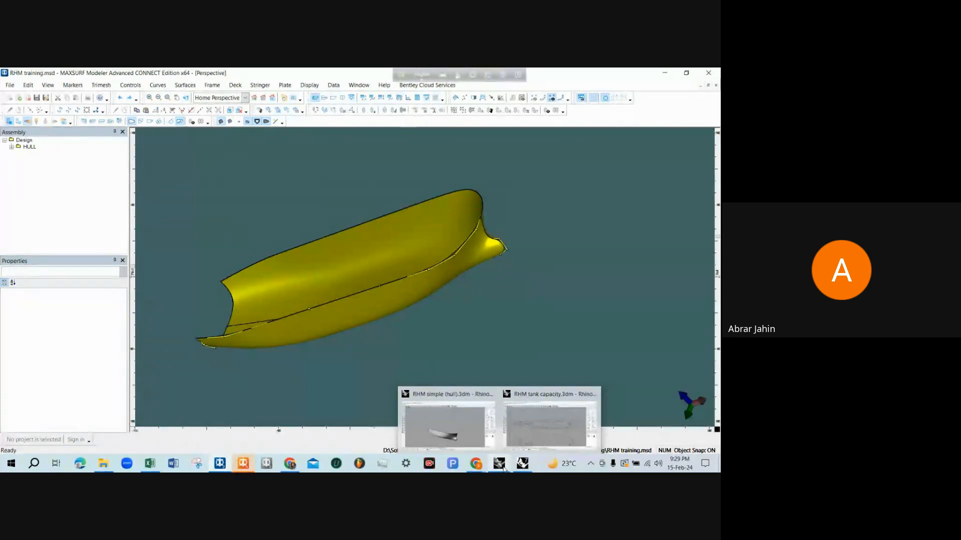
left_click(243, 465)
left_click(403, 423)
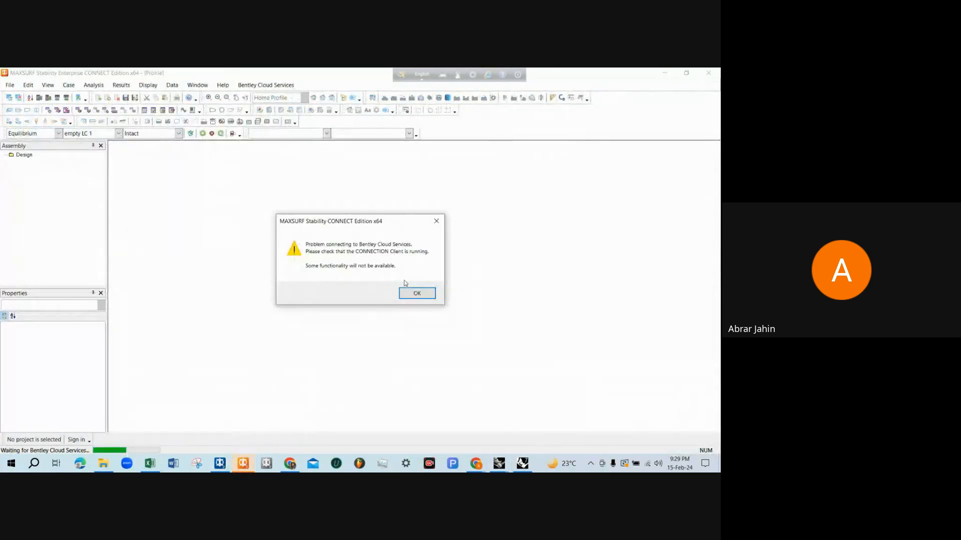
left_click(413, 292)
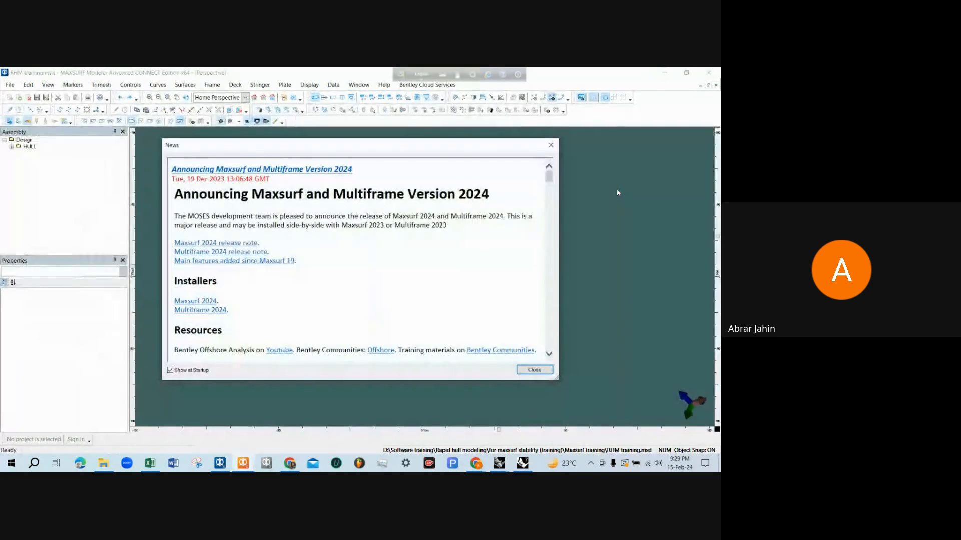
left_click(548, 144)
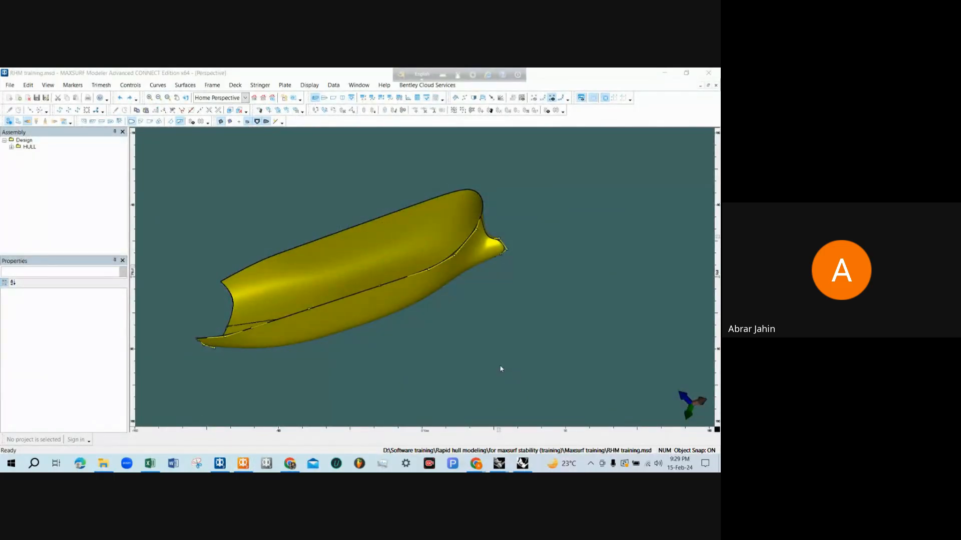
Switch to the RHM tank capacity.3dm drawing in Rhinoceros and examine the F.O.R.T. tanks in the profile and deck plan
mouse_move(504, 465)
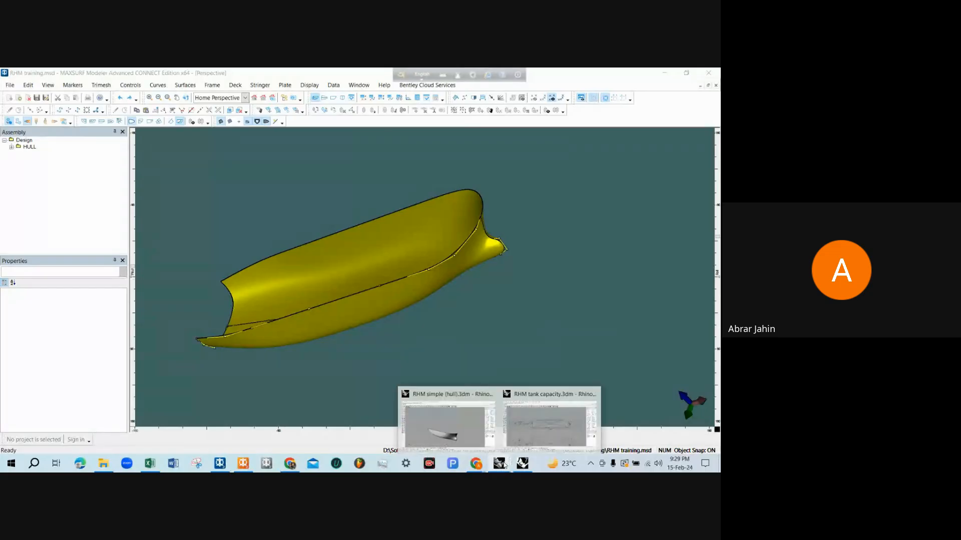
left_click(550, 423)
scroll(264, 378, "down", 3)
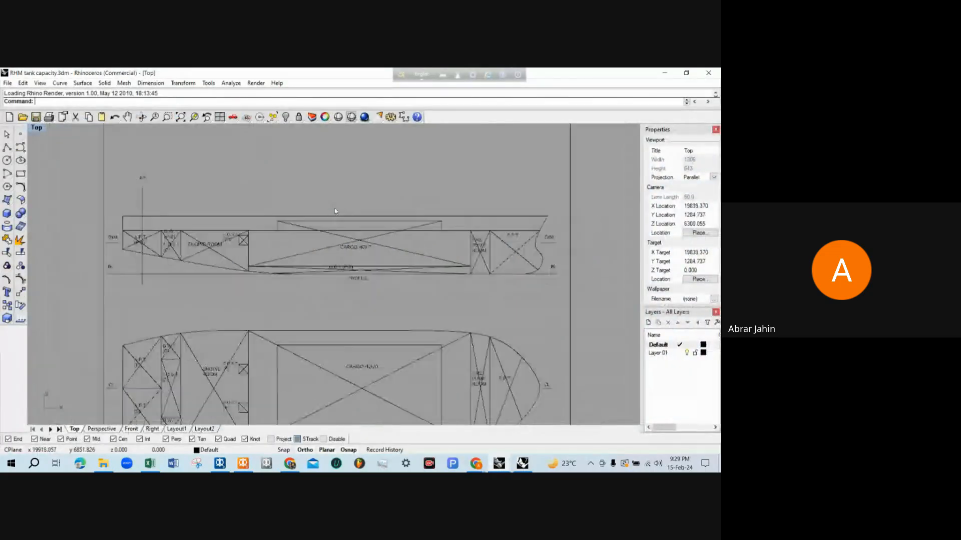
scroll(264, 379, "up", 8)
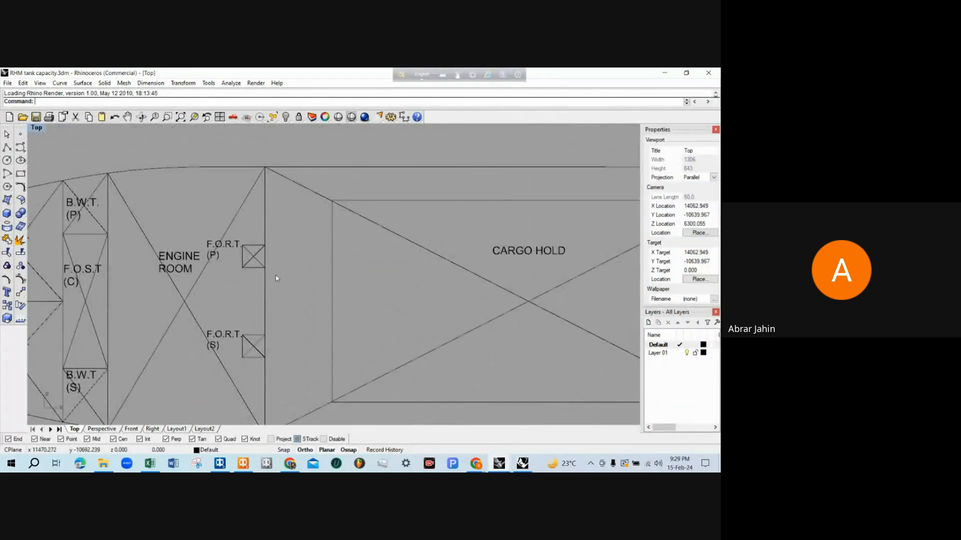
scroll(259, 273, "down", 1)
scroll(258, 346, "up", 1)
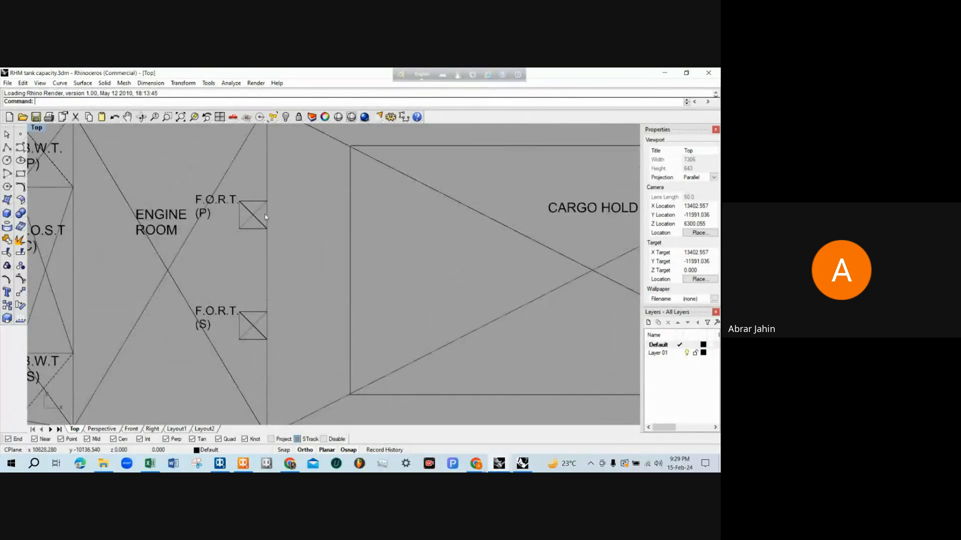
scroll(257, 310, "down", 4)
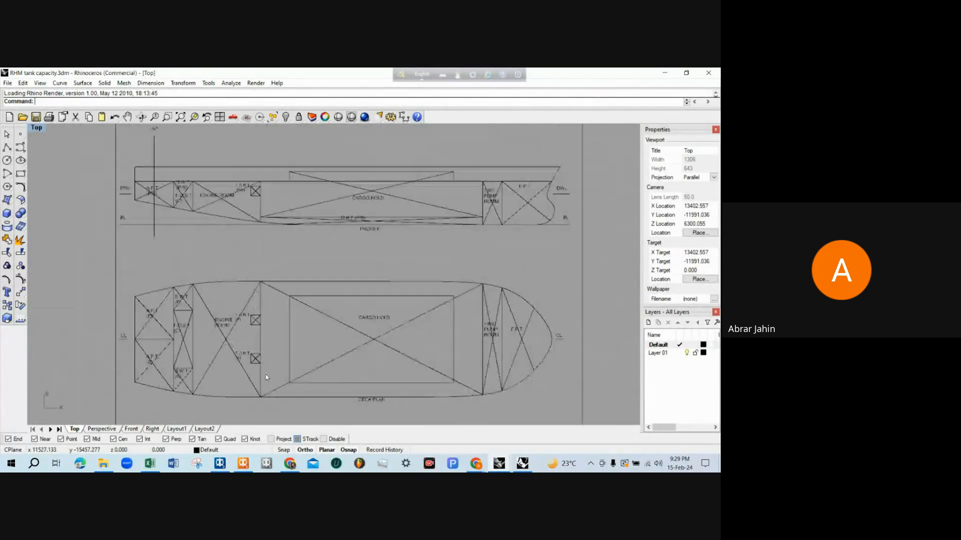
scroll(234, 208, "up", 5)
scroll(261, 209, "down", 2)
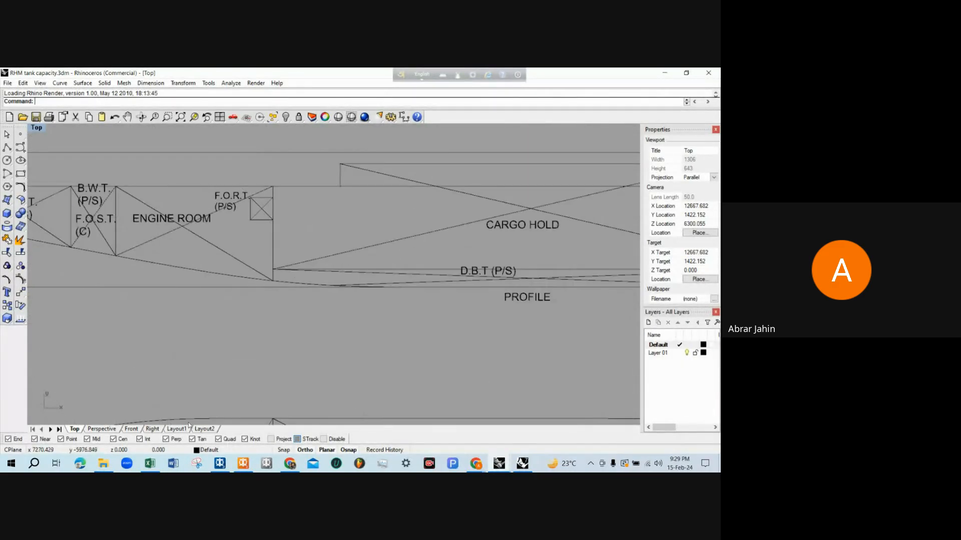
Switch to File Explorer and open RHM simple FORT.3dm from the for maxsurf stability (training) folder
left_click(106, 464)
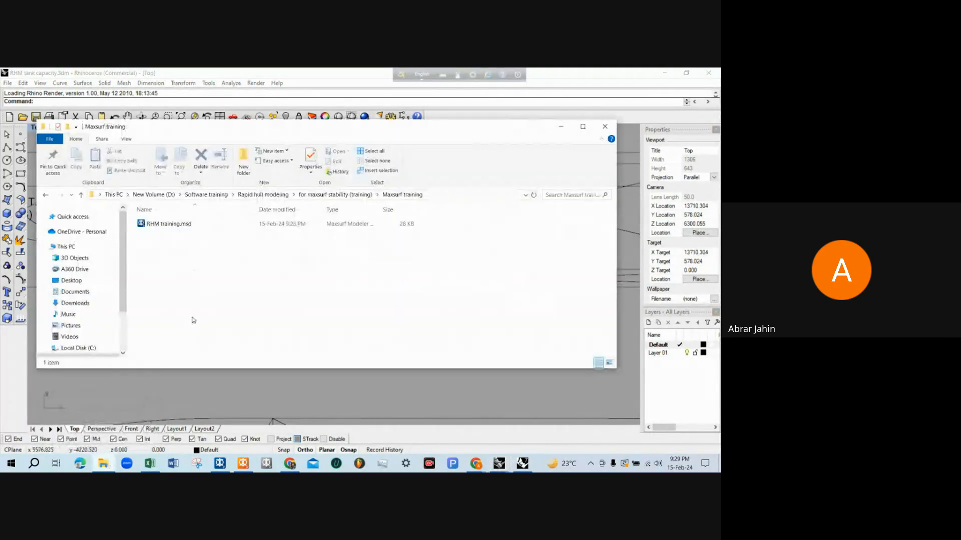
left_click(335, 195)
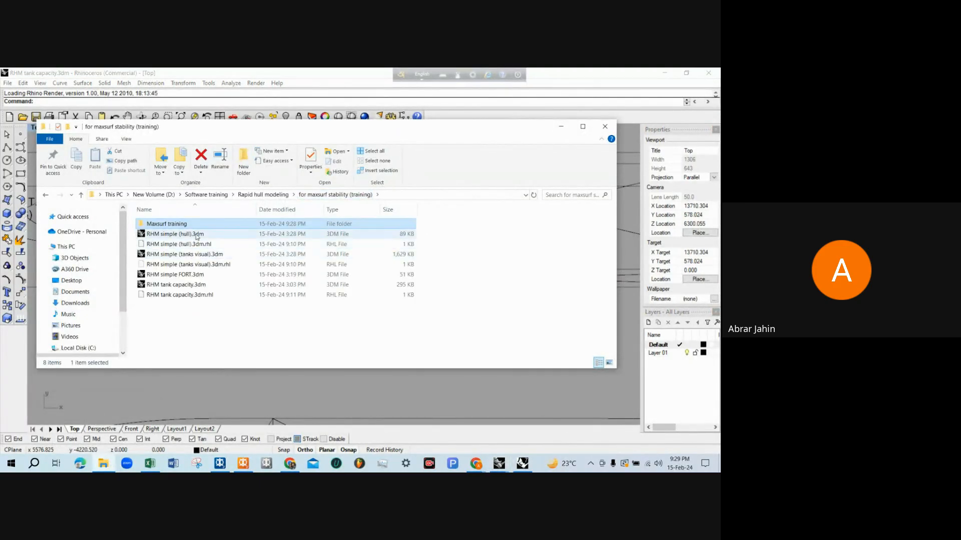
double_click(195, 275)
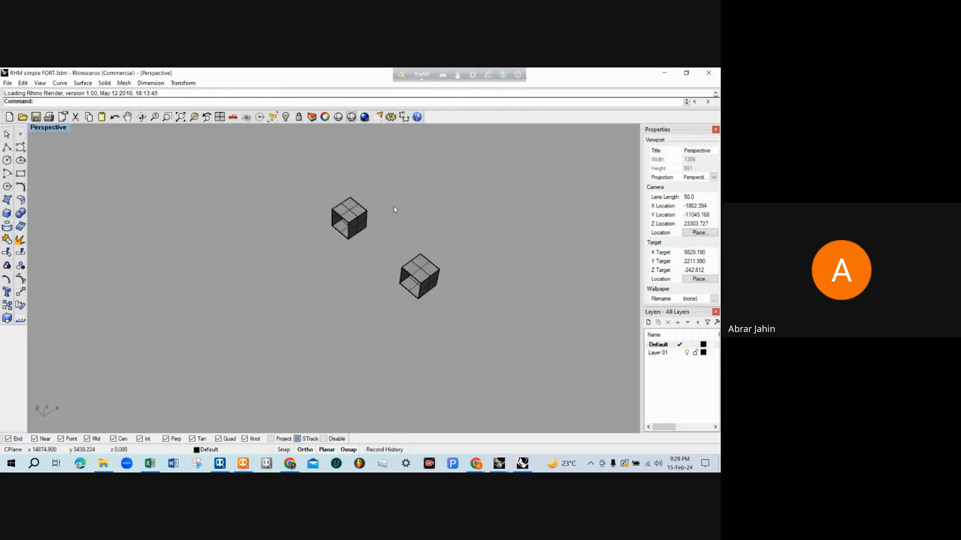
Inspect the two box-shaped F.O.R.T. tanks, selecting the surfaces of each in turn and clearing the selection
right_click_drag(478, 203, 292, 234)
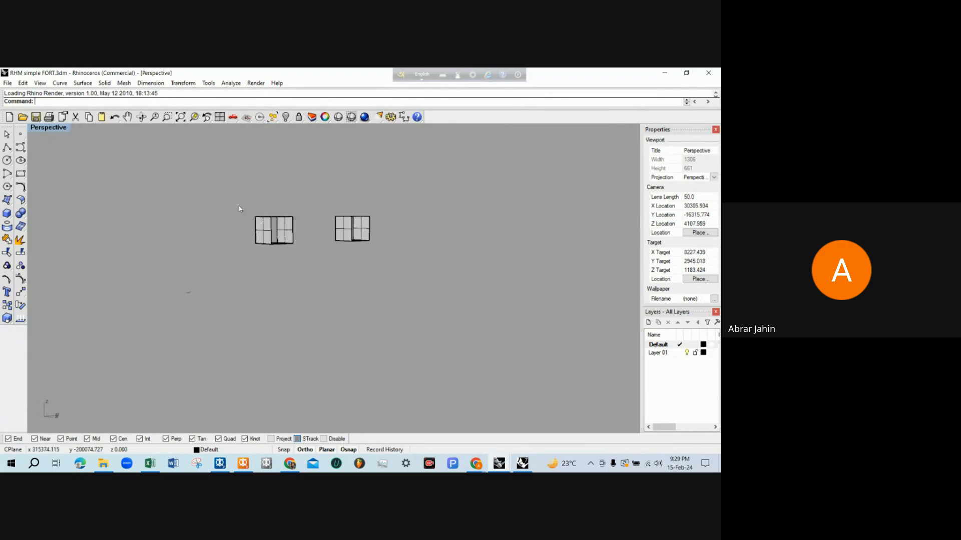
left_click_drag(236, 204, 295, 254)
right_click_drag(305, 277, 291, 284)
left_click_drag(297, 204, 354, 278)
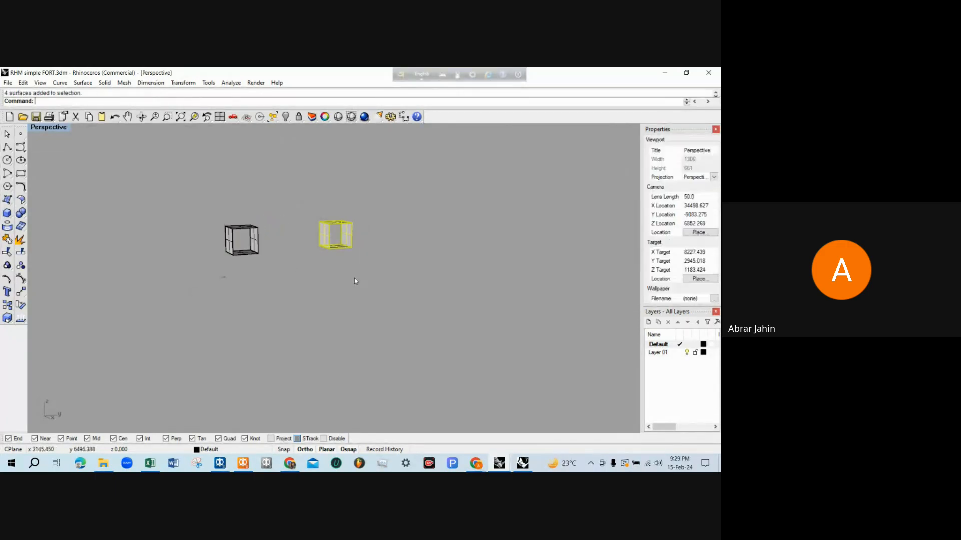
left_click_drag(191, 184, 275, 287)
left_click_drag(302, 197, 357, 307)
left_click(288, 300)
Examine the open ends and side surfaces of both F.O.R.T. boxes from different angles and distances
right_click_drag(278, 301, 260, 323)
scroll(279, 290, "down", 2)
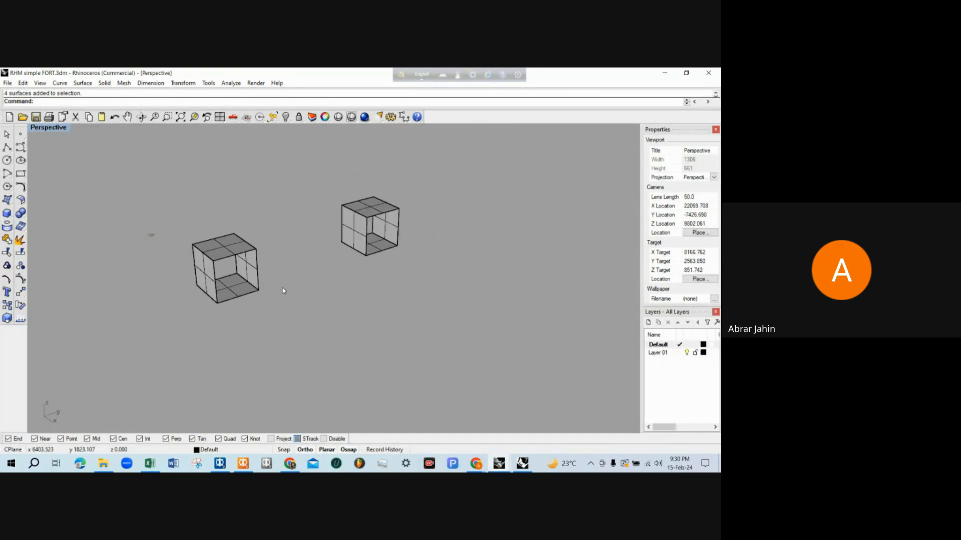
scroll(284, 291, "up", 1)
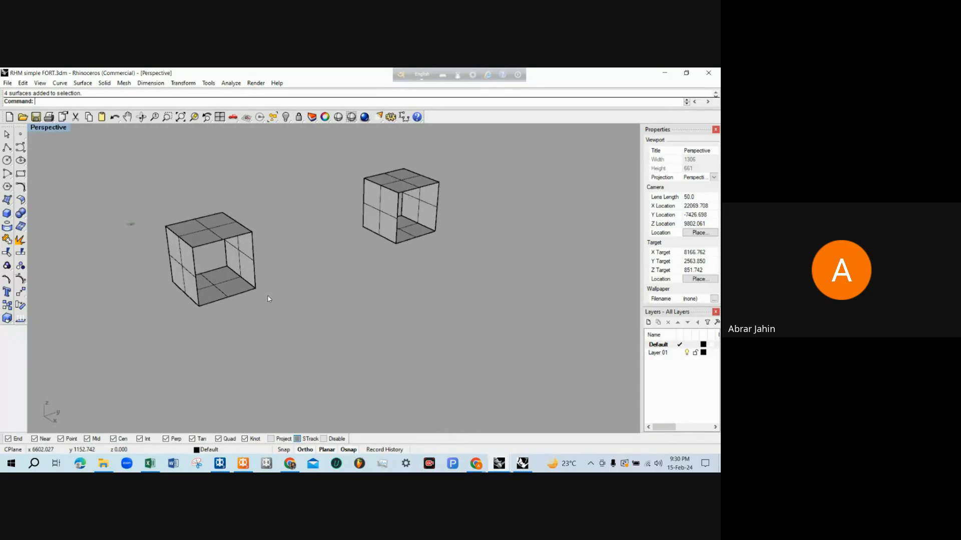
scroll(283, 294, "down", 2)
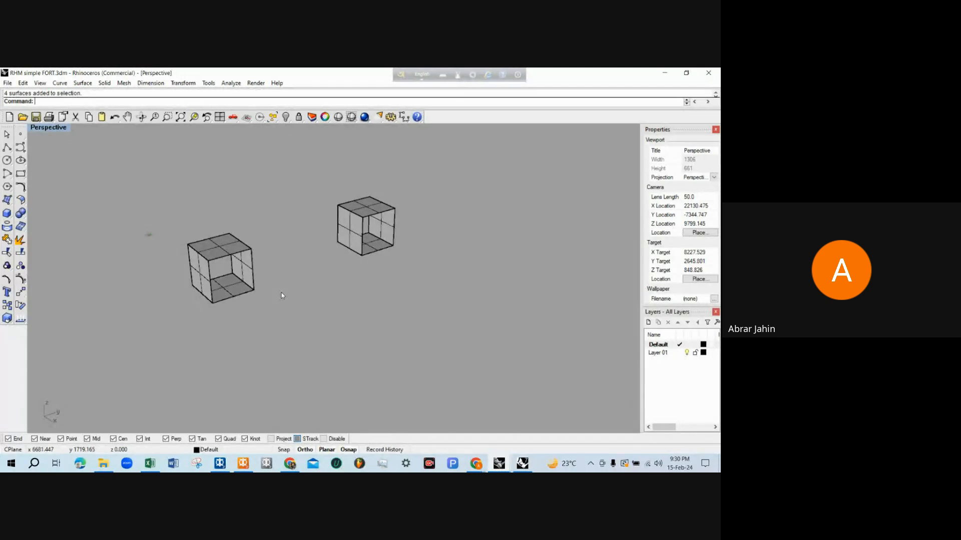
scroll(287, 269, "up", 2)
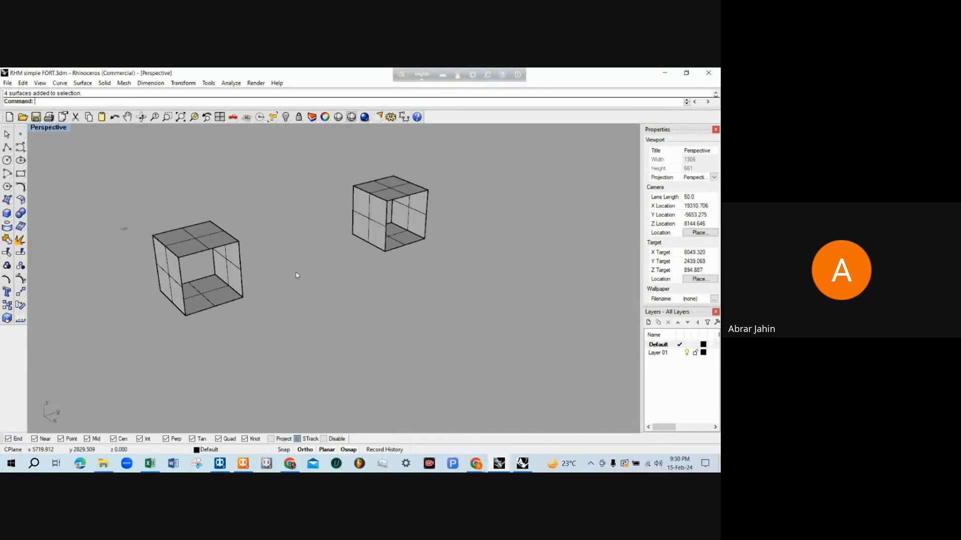
scroll(300, 271, "down", 3)
scroll(360, 237, "up", 3)
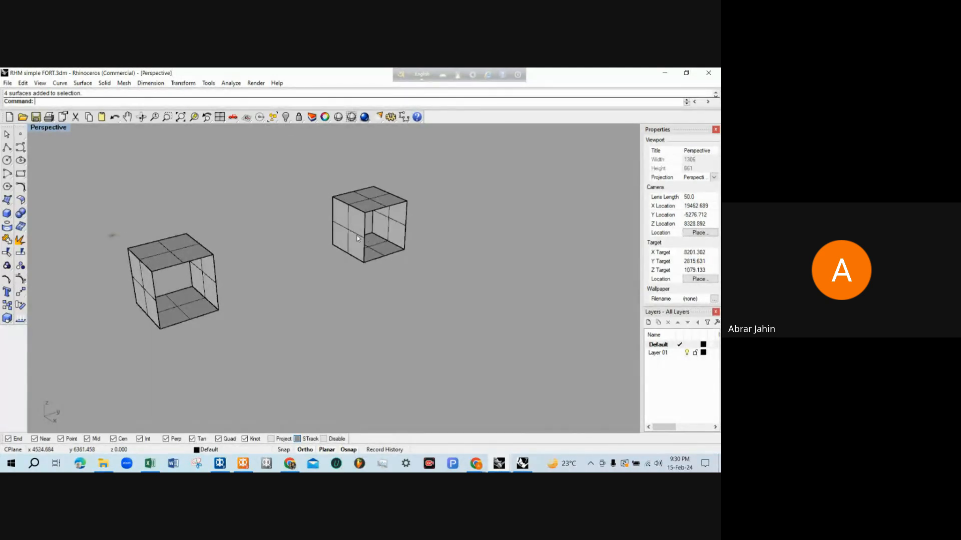
scroll(293, 267, "down", 2)
mouse_move(285, 269)
right_mouse_down()
mouse_move(322, 285)
mouse_move(285, 287)
right_mouse_up()
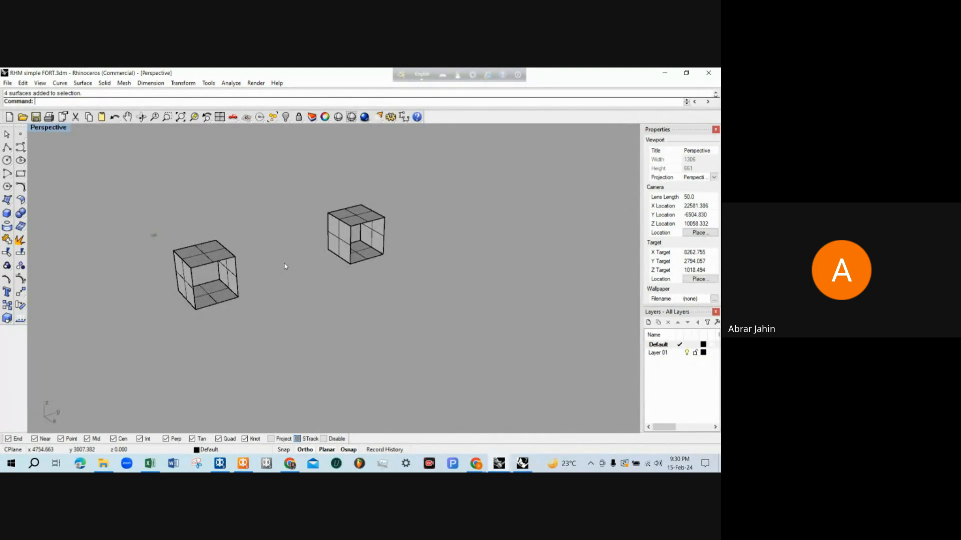
scroll(284, 271, "down", 2)
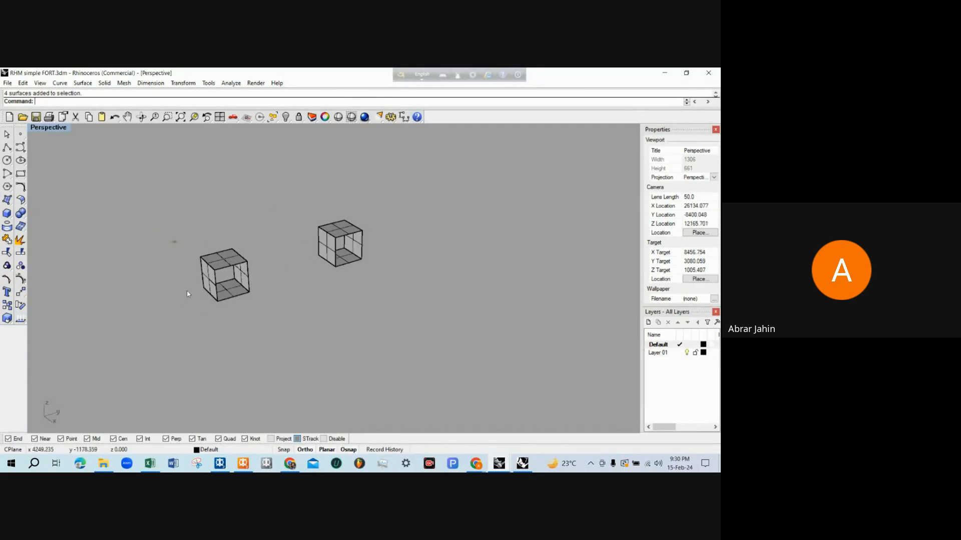
scroll(303, 194, "down", 5)
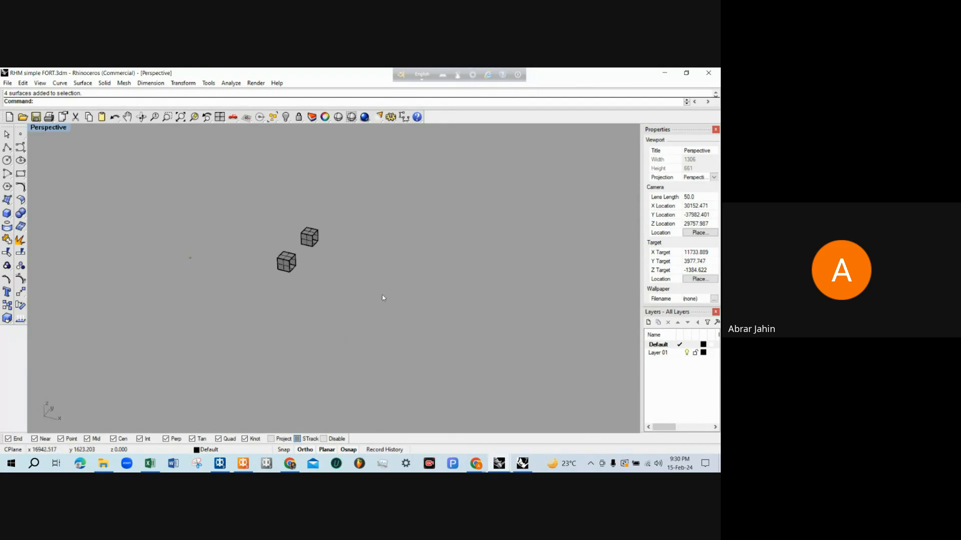
Close RHM simple FORT.3dm without saving its changes
scroll(356, 262, "up", 2)
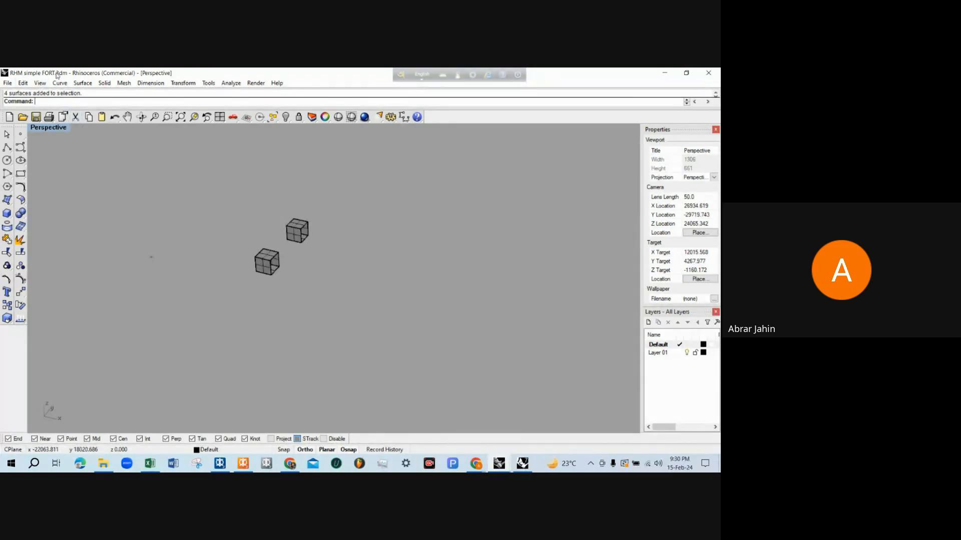
left_click(713, 73)
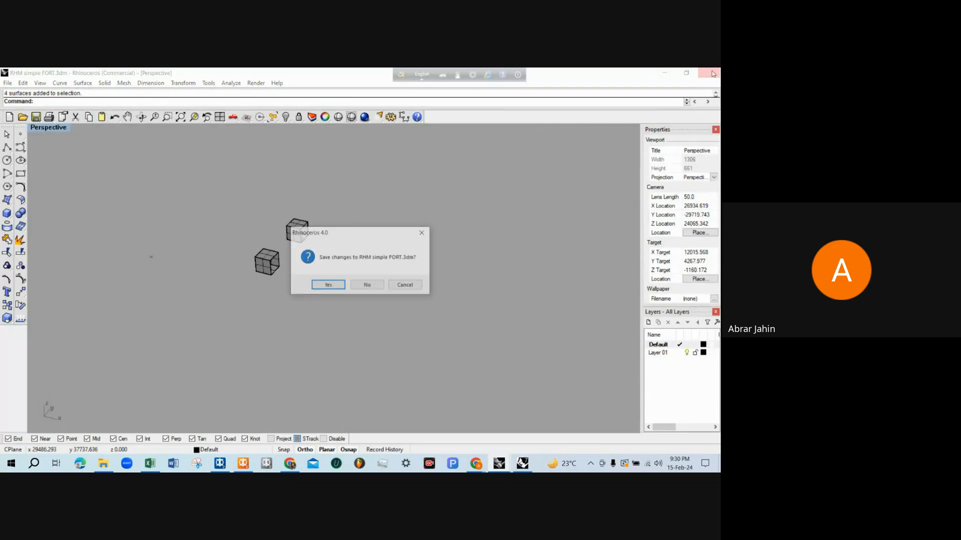
left_click(367, 284)
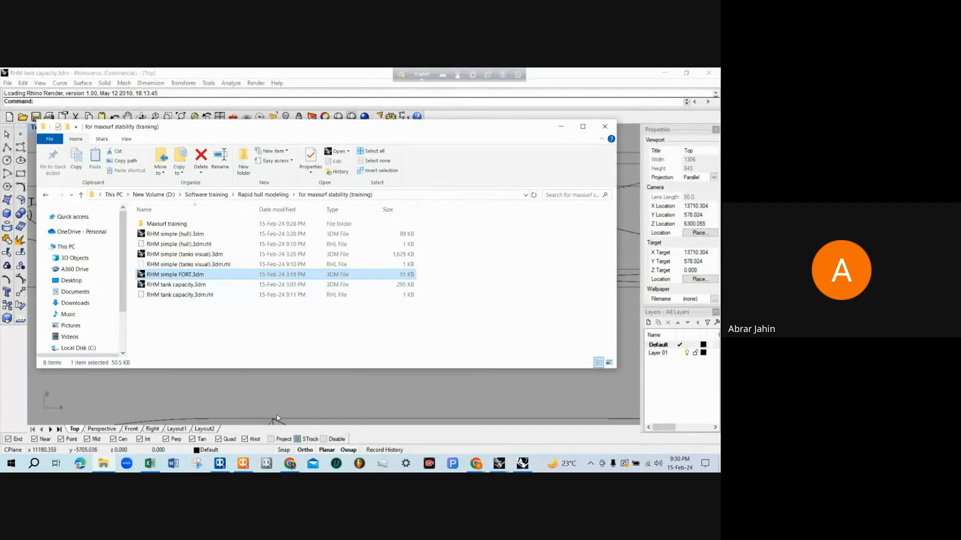
Switch to MAXSURF Modeler and check the Use options available for the hull surface, leaving it set to Hull
left_click(220, 463)
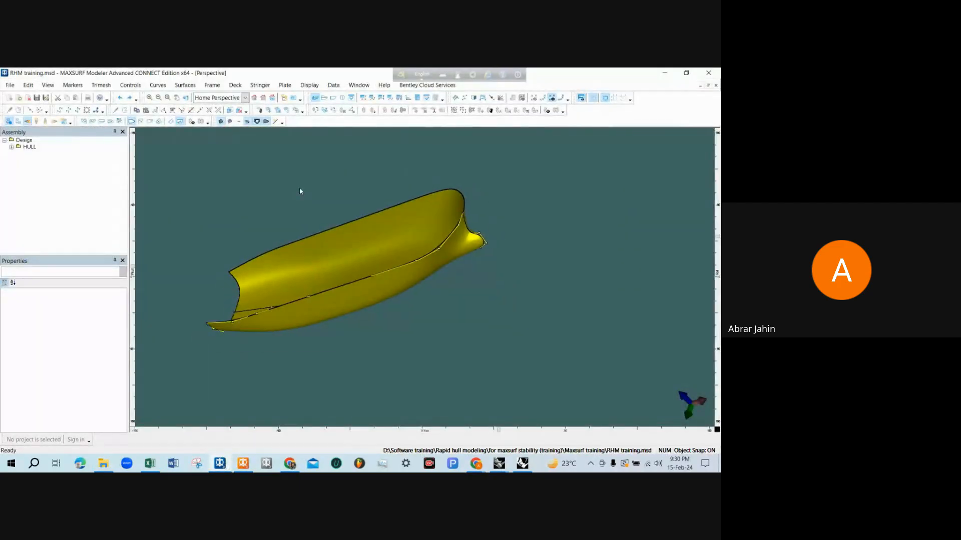
scroll(300, 190, "down", 2)
scroll(299, 203, "up", 2)
scroll(300, 204, "down", 2)
scroll(328, 276, "up", 2)
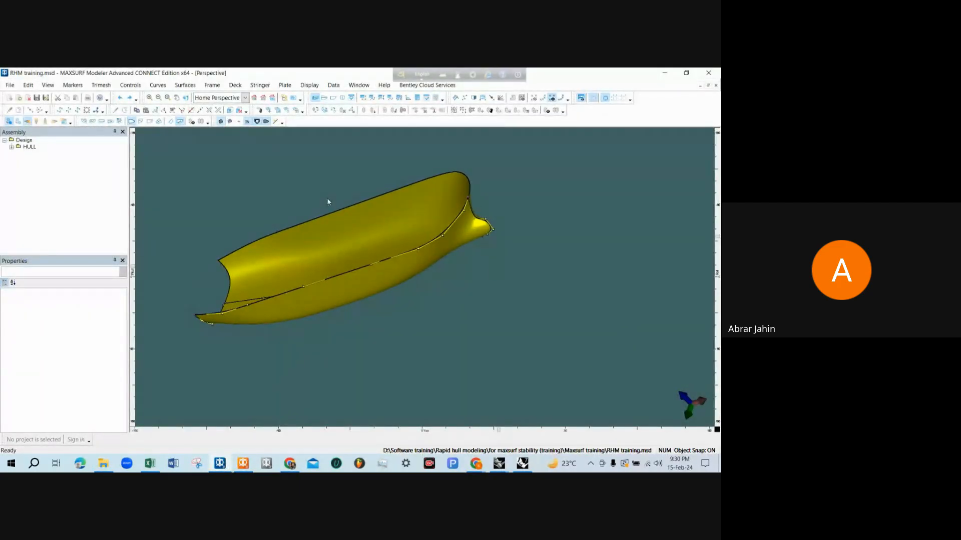
left_click(353, 292)
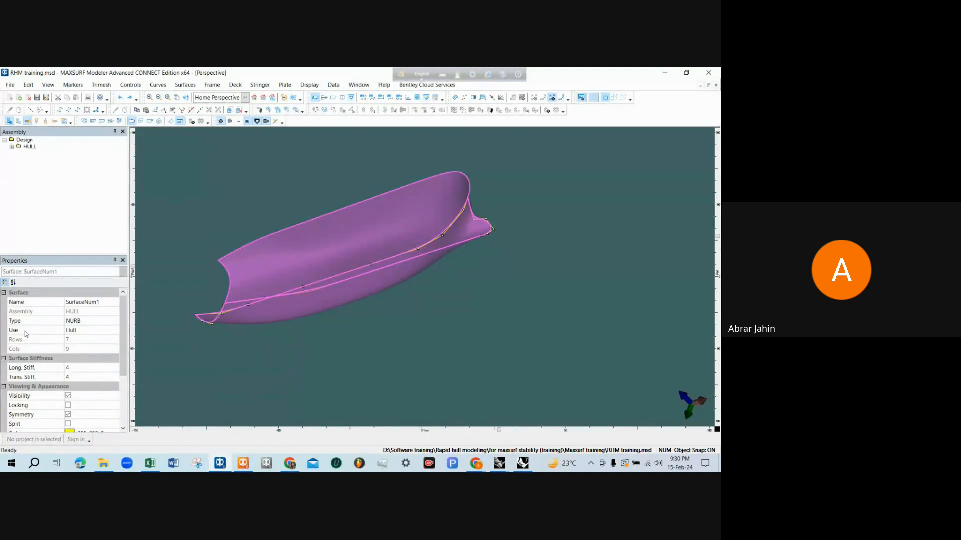
left_click(82, 331)
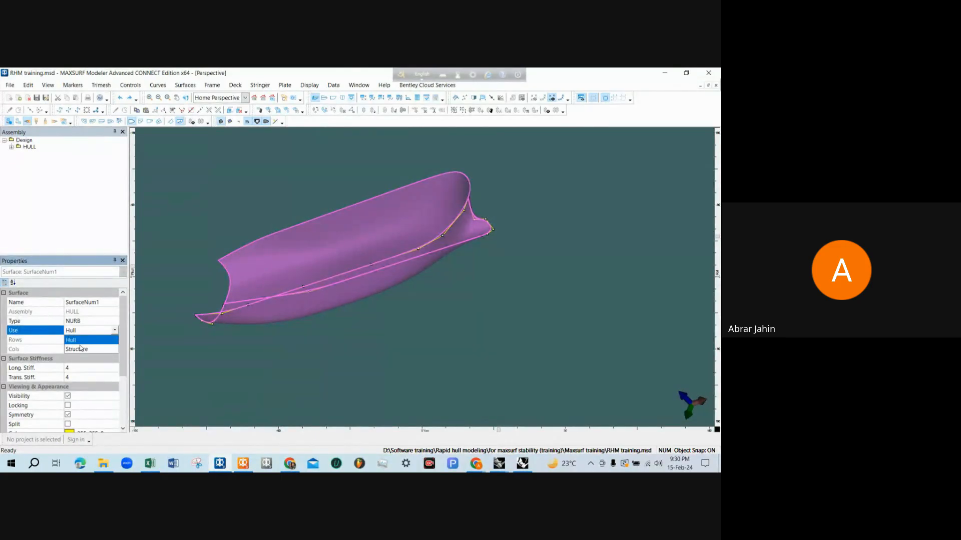
left_click(80, 349)
left_click(165, 229)
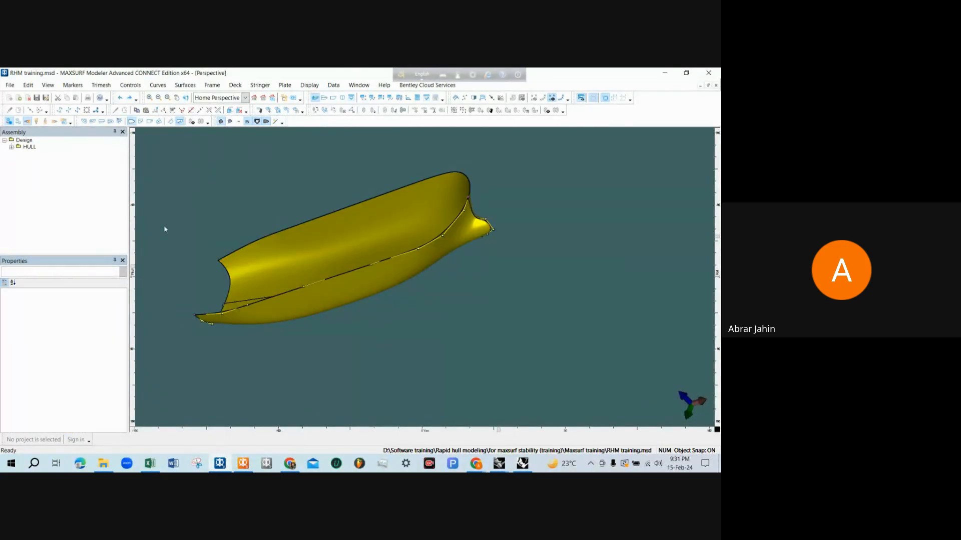
Import RHM simple FORT.3dm from the for maxsurf stability (training) folder into the current design without closing it, replicating the trimming regions
left_click(12, 86)
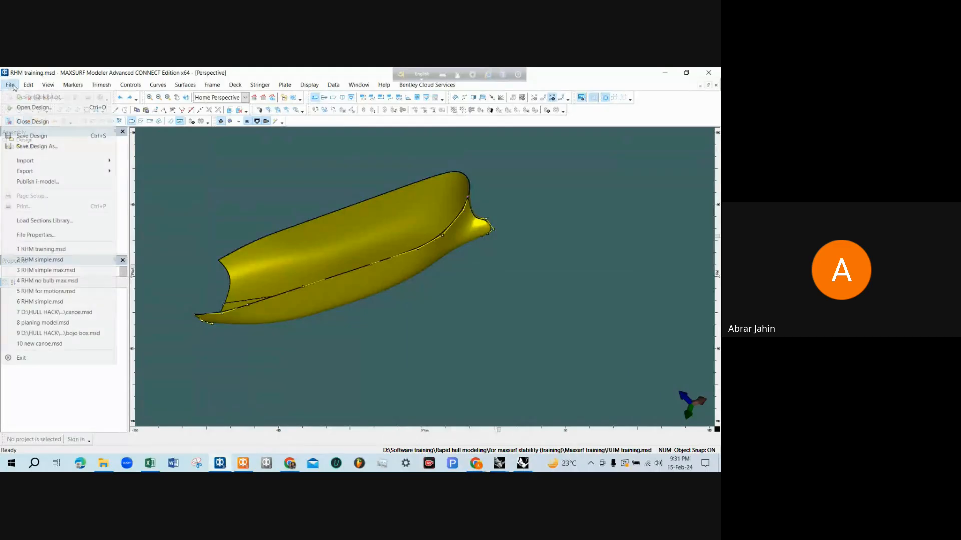
mouse_move(42, 162)
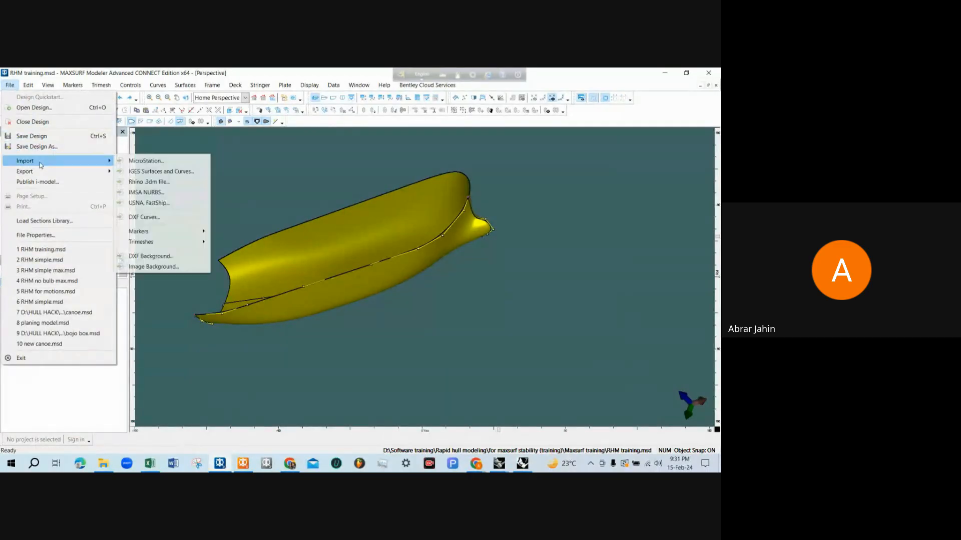
left_click(148, 182)
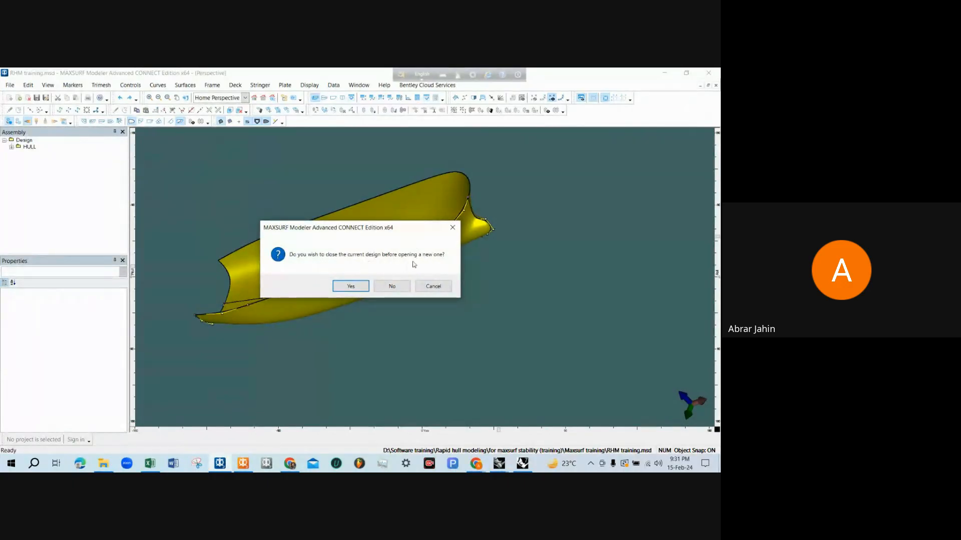
left_click(392, 286)
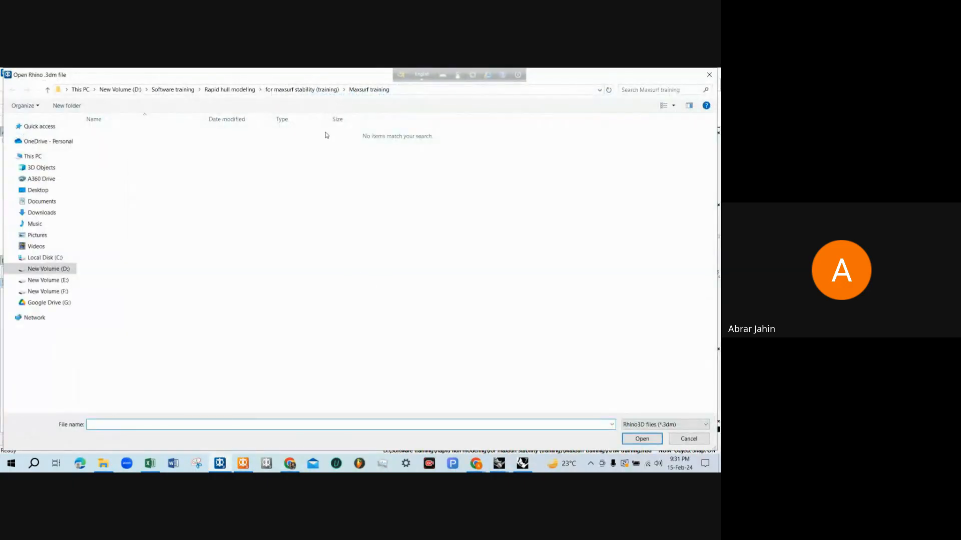
left_click(324, 90)
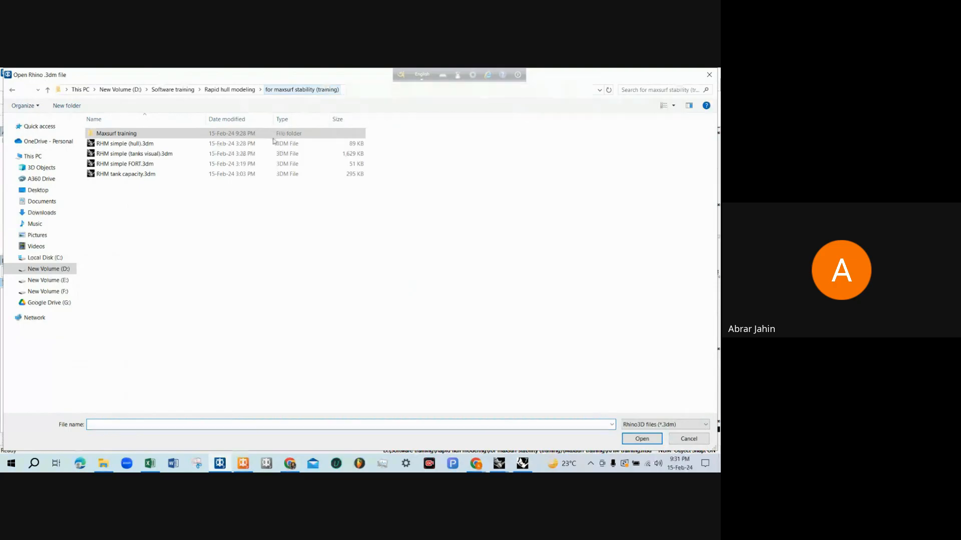
double_click(141, 164)
left_click(387, 285)
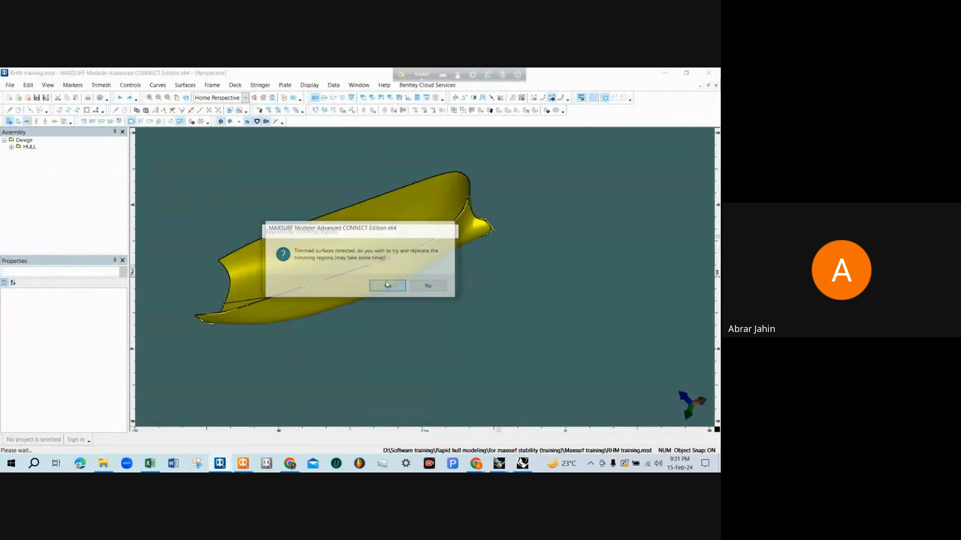
Examine the position of the two imported F.O.R.T. tank boxes inside the aft part of the hull
scroll(295, 292, "up", 3)
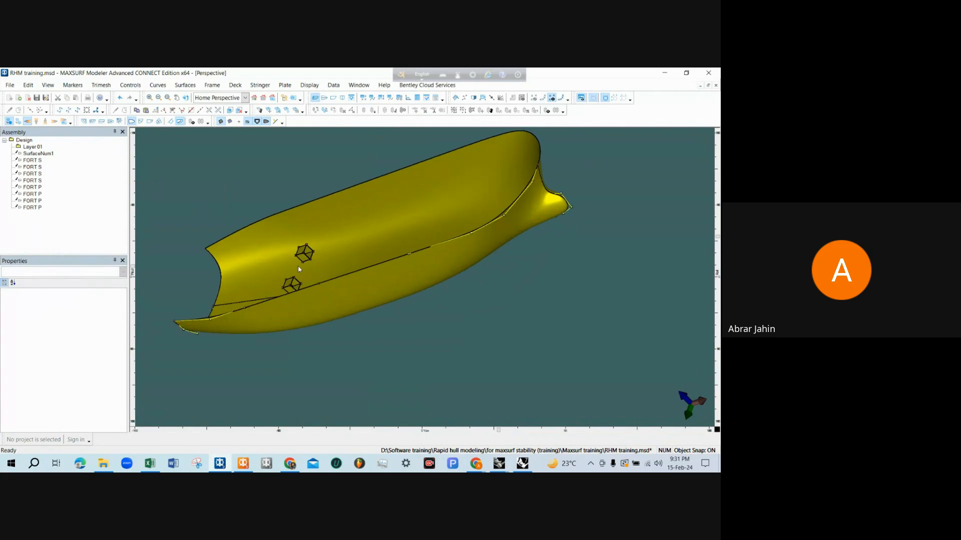
scroll(299, 269, "up", 3)
scroll(387, 241, "down", 5)
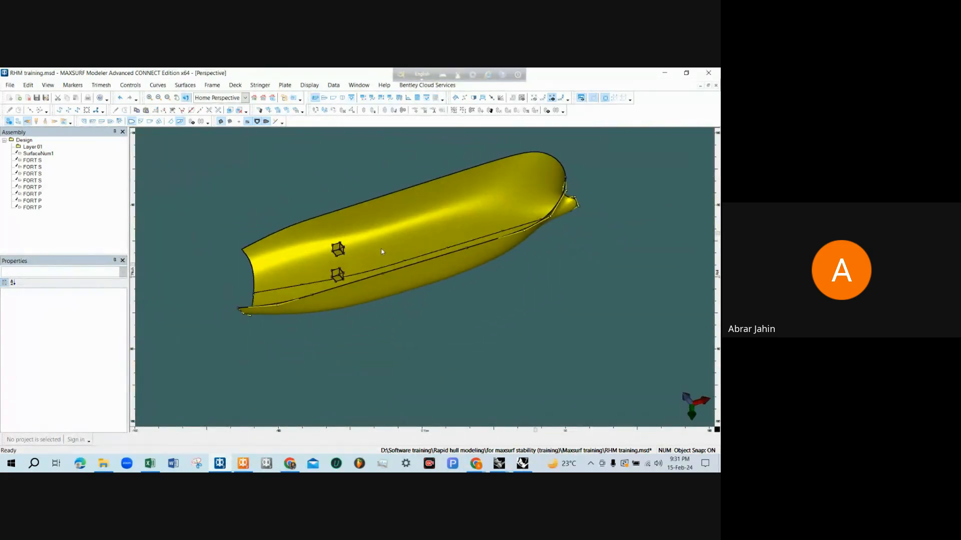
left_click_drag(381, 252, 377, 258)
scroll(322, 292, "up", 2)
mouse_move(323, 290)
left_mouse_down()
mouse_move(371, 265)
mouse_move(309, 282)
left_mouse_up()
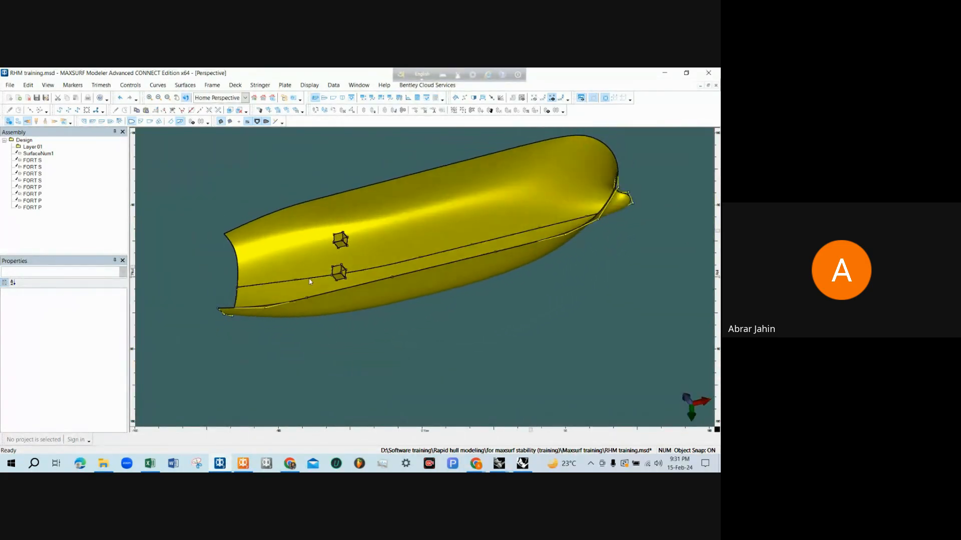
scroll(309, 282, "up", 5)
middle_click_drag(309, 282, 332, 278)
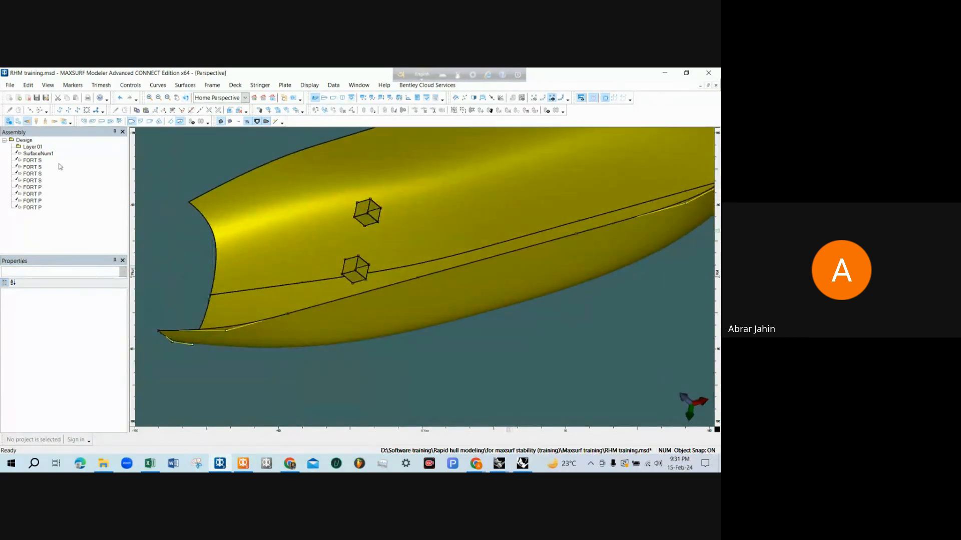
Set the Use of all FORT S and FORT P surfaces to Structure and clear the selection
left_click(32, 160)
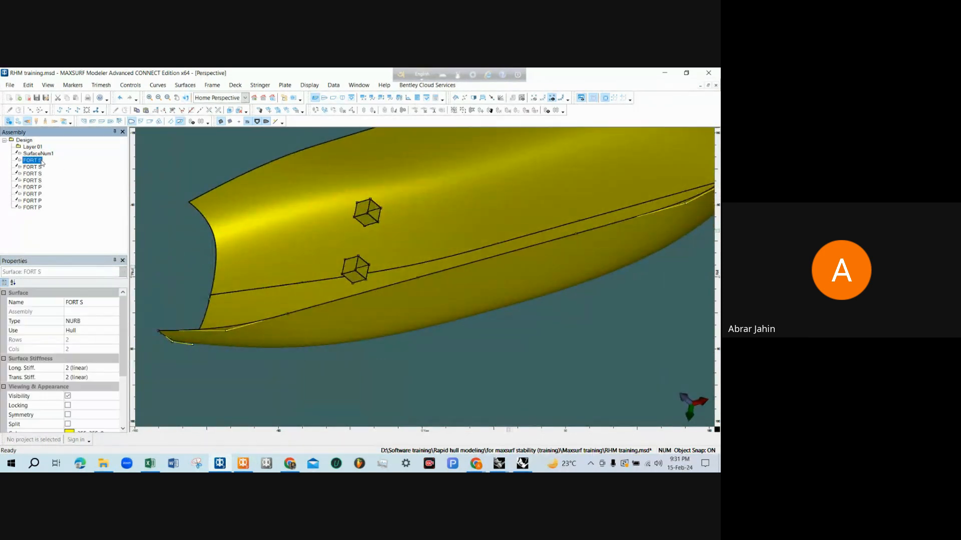
left_click(34, 209, "shift")
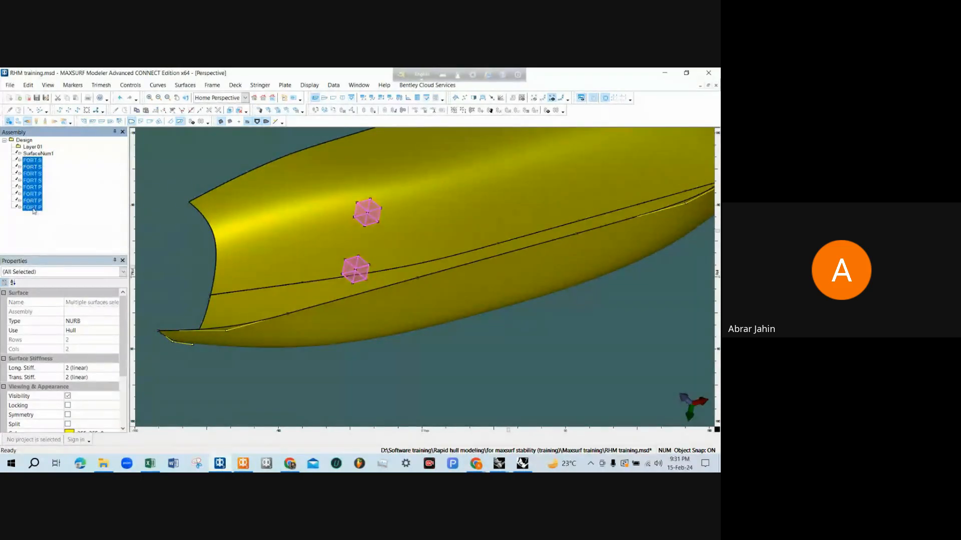
left_click(92, 331)
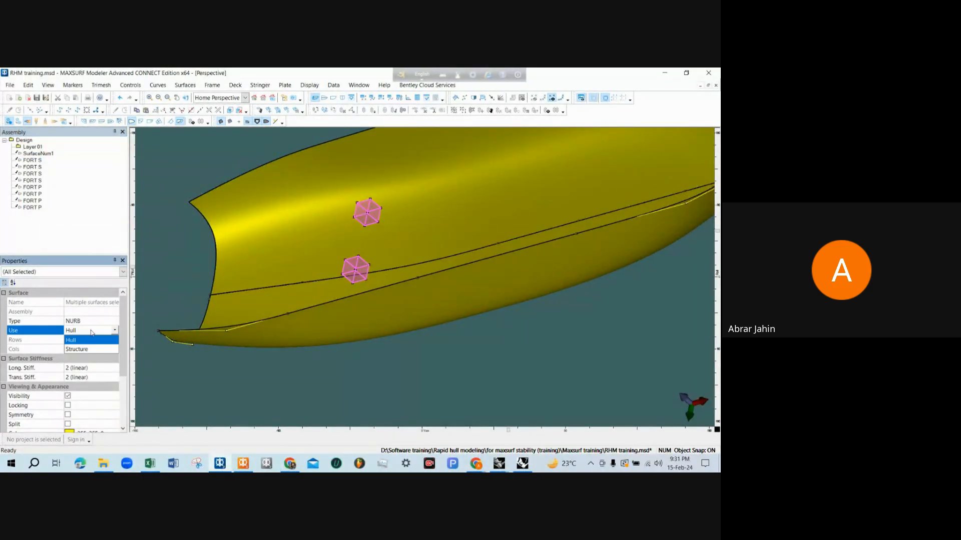
left_click(95, 349)
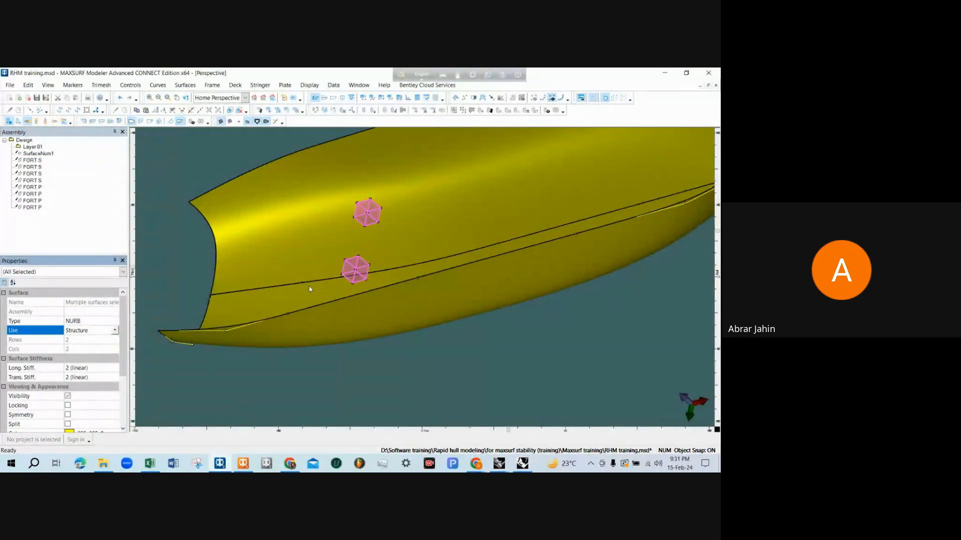
scroll(320, 306, "down", 2)
left_click(348, 355)
Inspect the hull with both F.O.R.T. tank boxes from different angles and distances
scroll(328, 371, "down", 3)
scroll(373, 374, "up", 1)
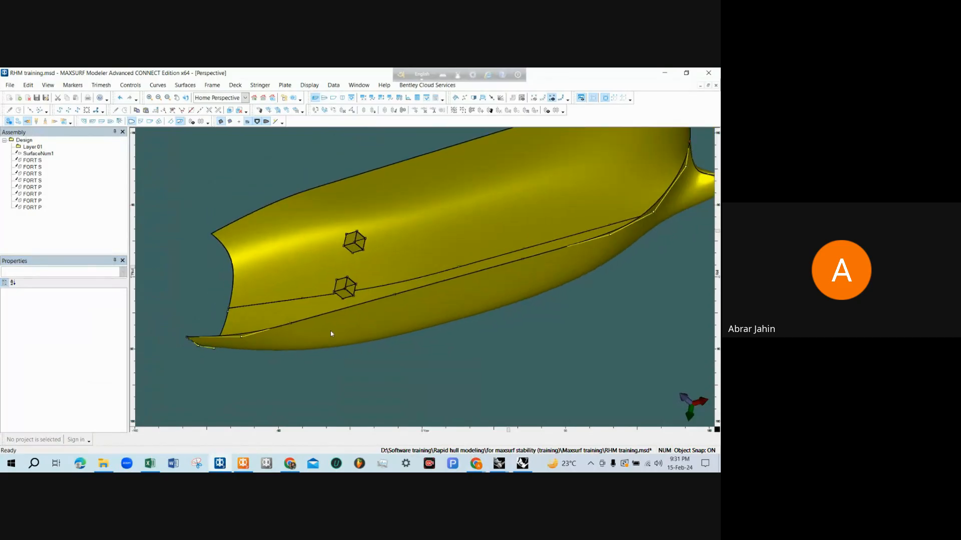
scroll(330, 332, "down", 1)
scroll(415, 349, "down", 1)
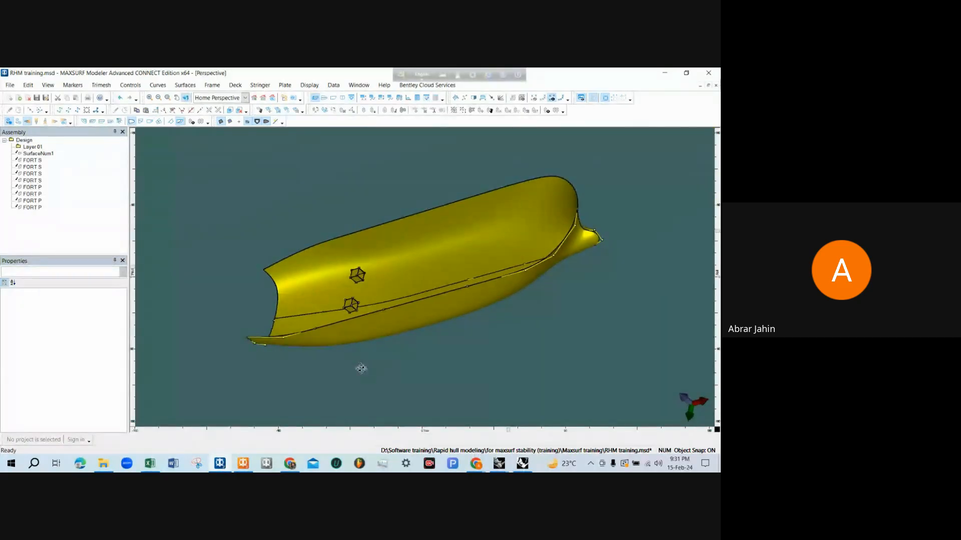
middle_click_drag(361, 368, 347, 302)
scroll(336, 284, "up", 2)
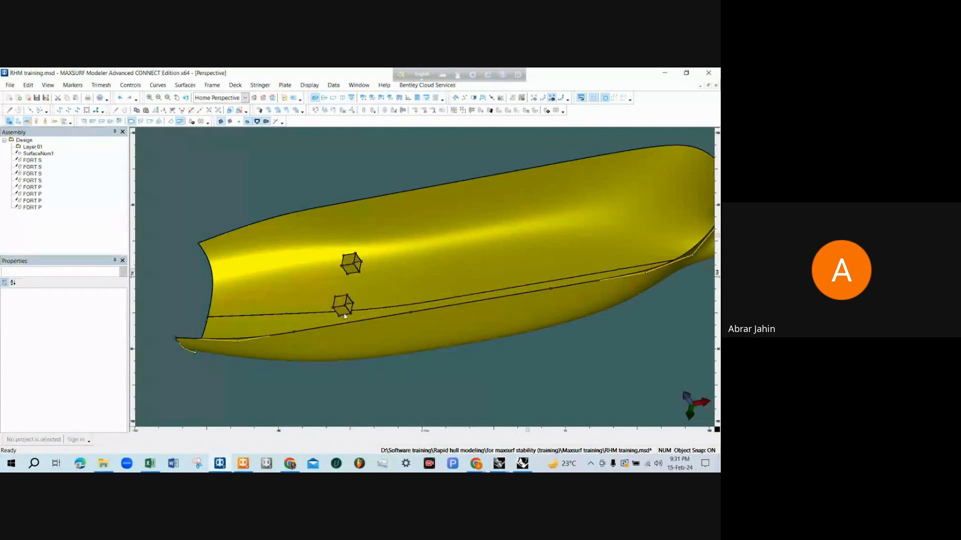
scroll(329, 278, "down", 2)
scroll(347, 275, "up", 1)
scroll(347, 275, "down", 1)
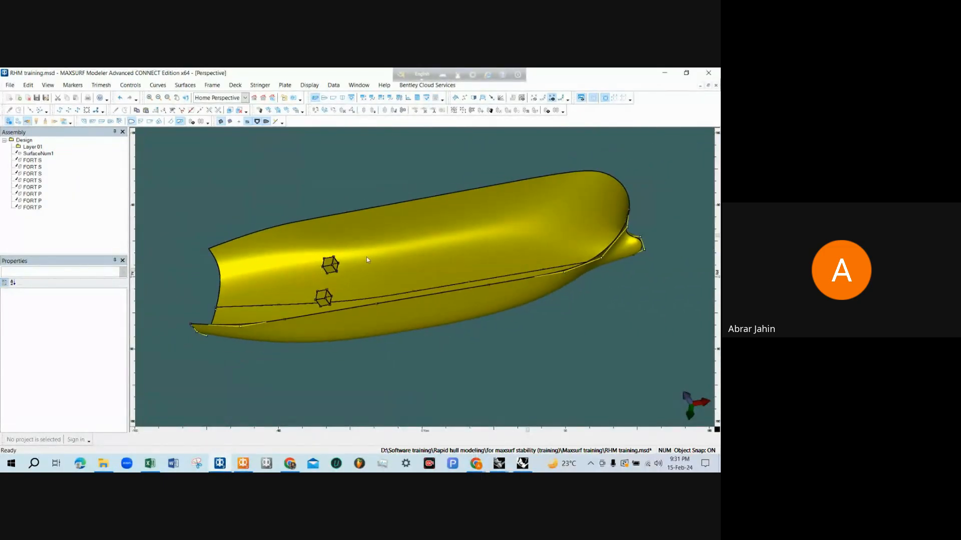
middle_click_drag(400, 260, 365, 287)
scroll(337, 301, "up", 1)
scroll(337, 298, "up", 2)
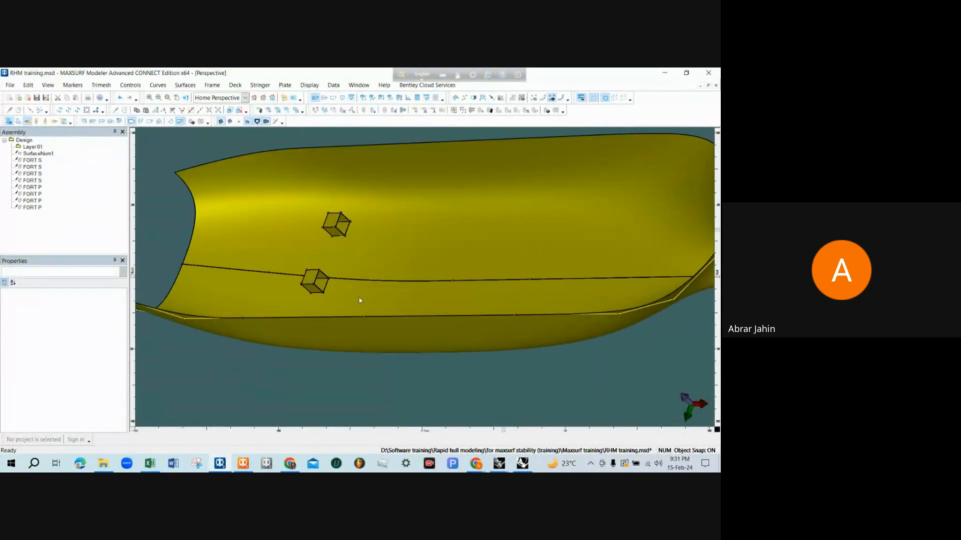
scroll(338, 224, "down", 1)
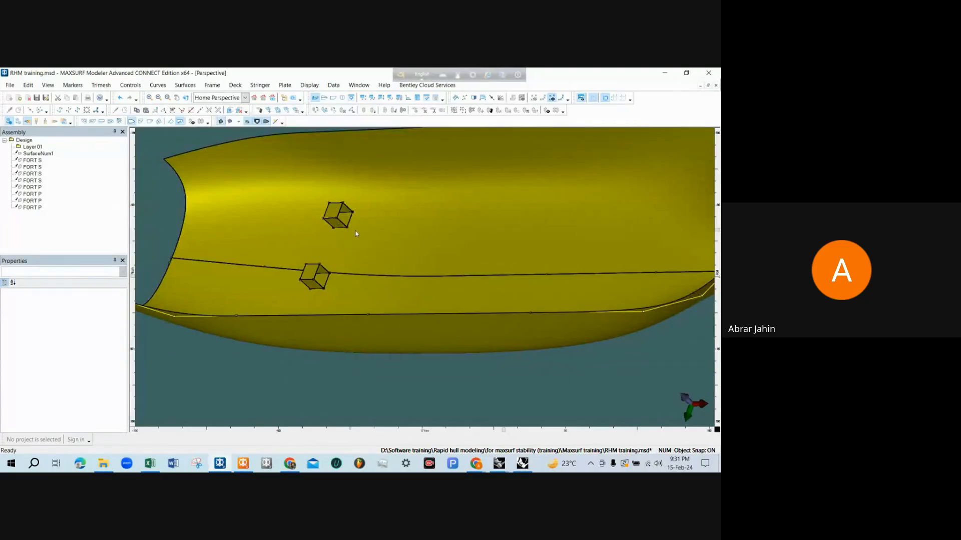
scroll(357, 233, "down", 1)
Save the RHM training.msd design with its tank surfaces and switch to MAXSURF Stability
left_click(10, 85)
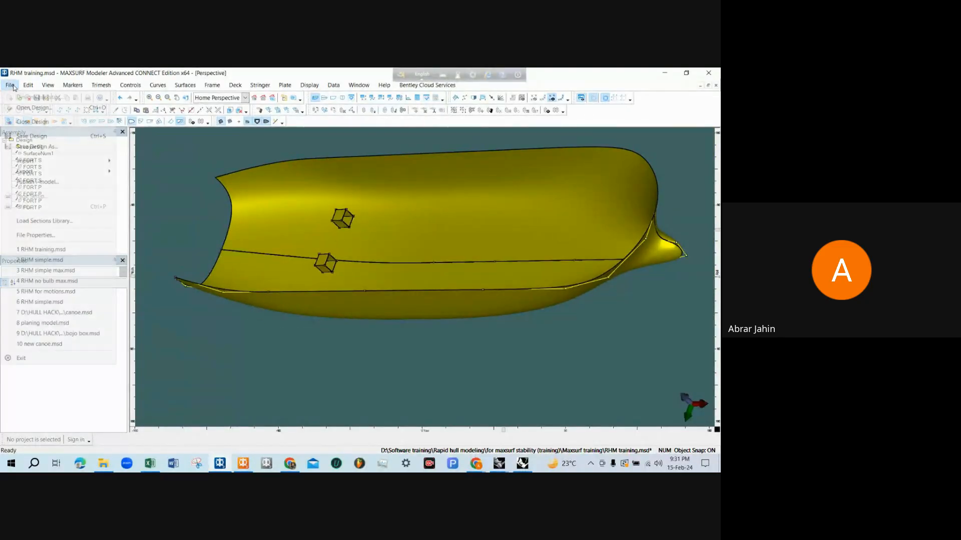
left_click(32, 137)
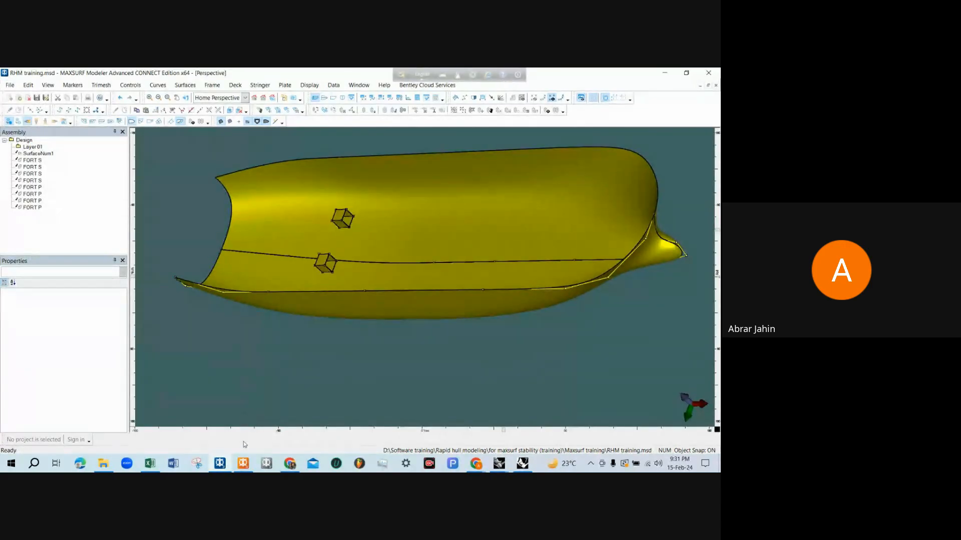
left_click(244, 464)
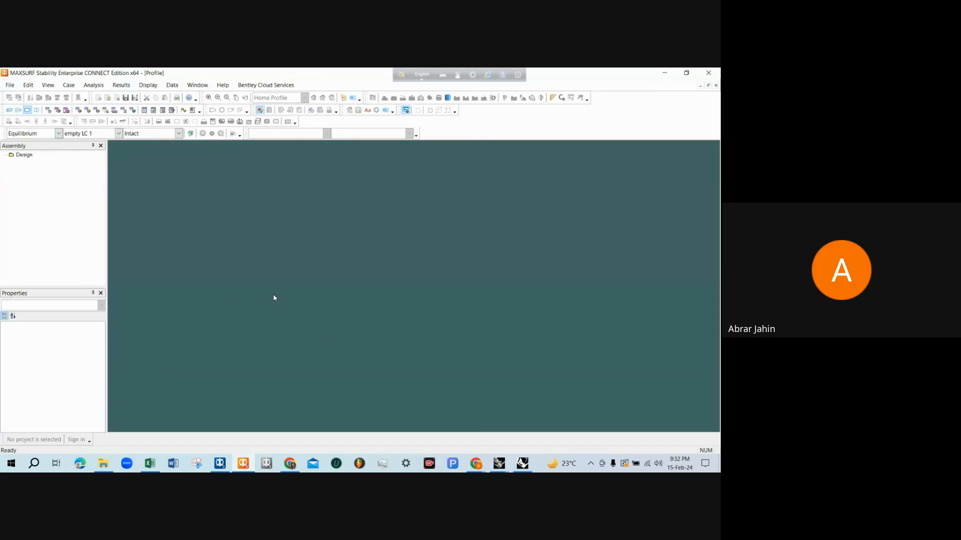
Open RHM training.msd from the Maxsurf training folder, calculating new sections with a high number of stations and highest surface precision
left_click(10, 86)
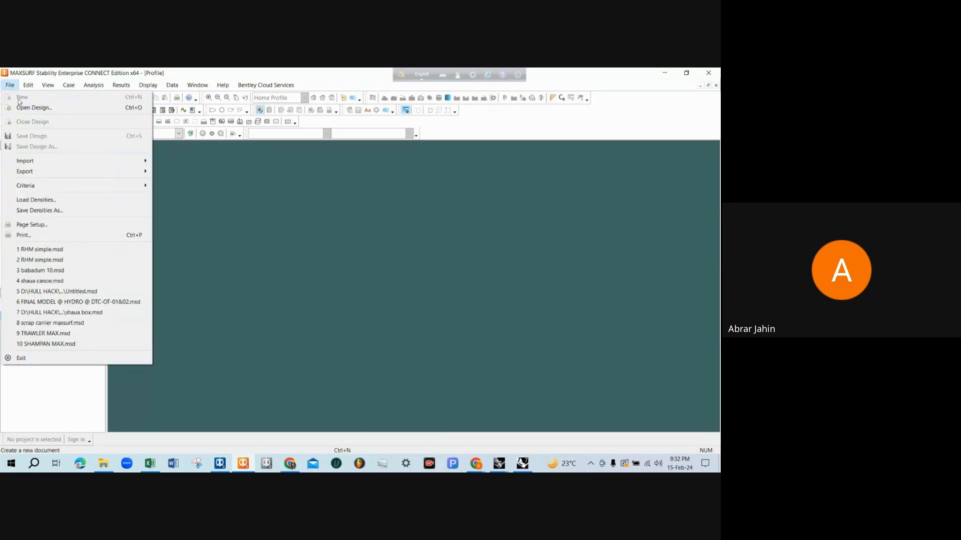
left_click(34, 108)
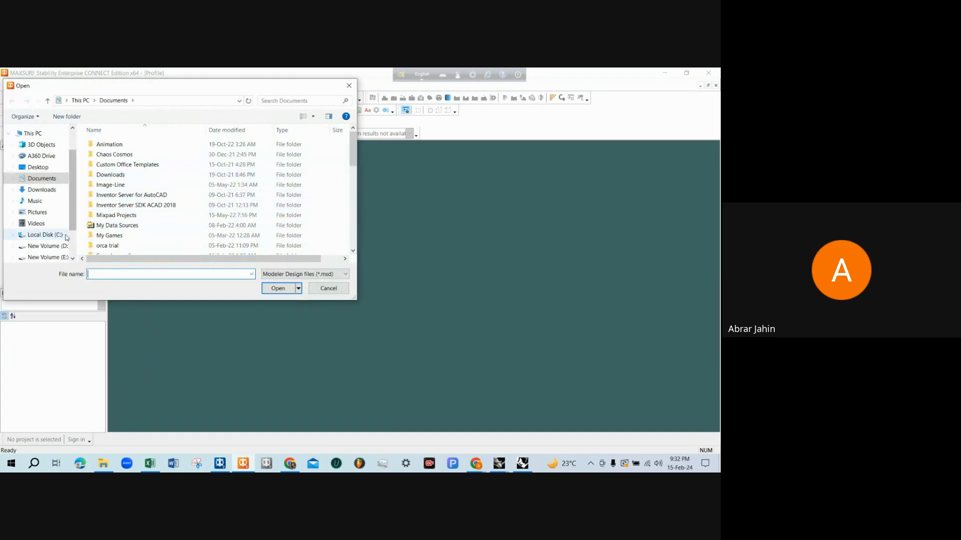
left_click(46, 247)
scroll(167, 205, "down", 7)
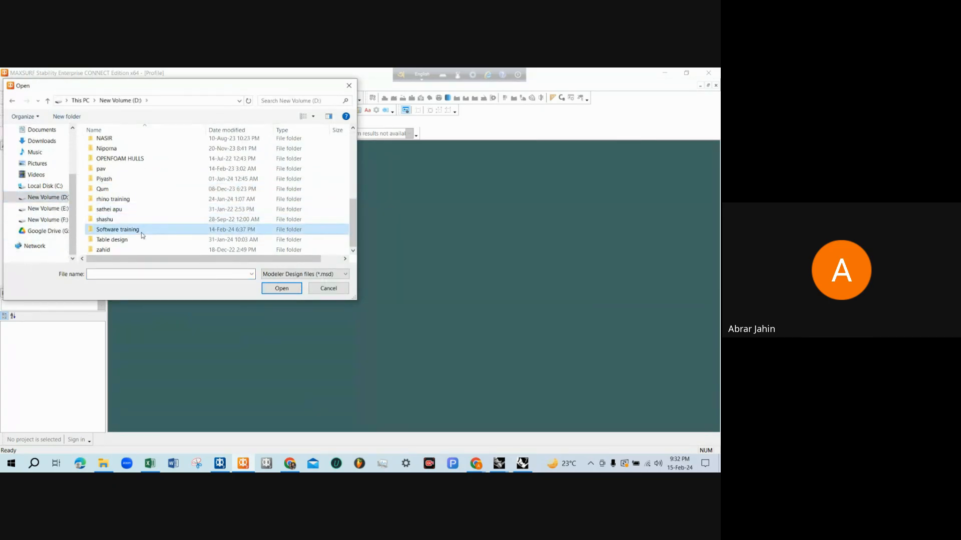
double_click(142, 231)
scroll(135, 195, "down", 1)
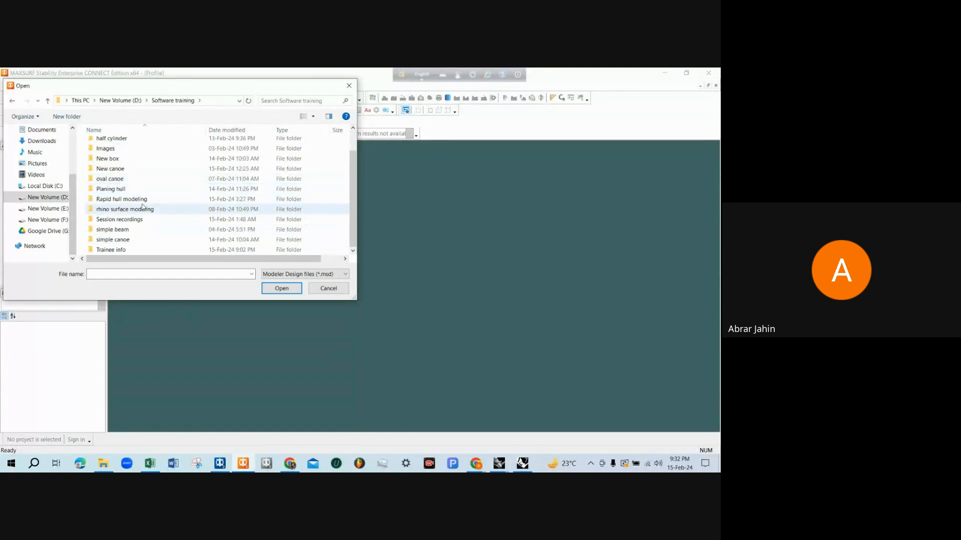
double_click(138, 199)
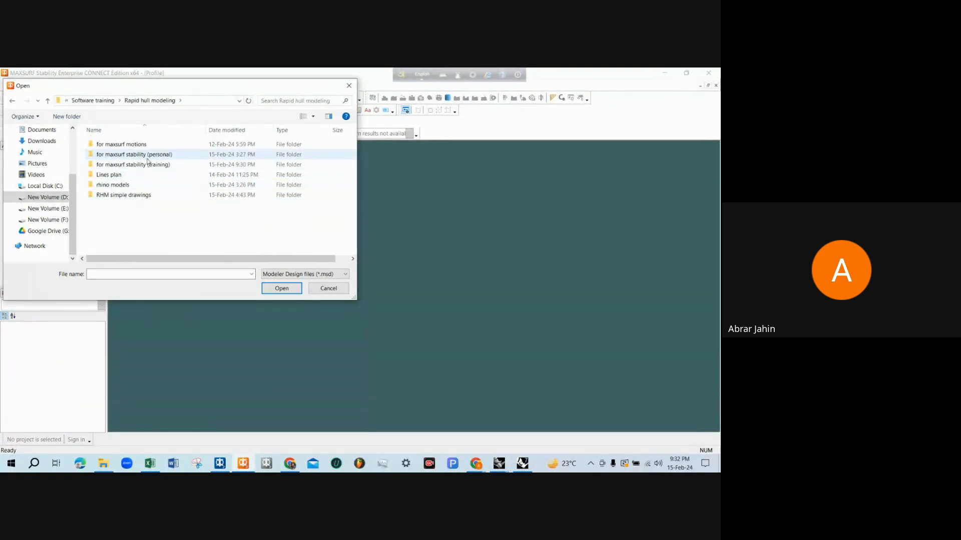
double_click(139, 165)
left_click(129, 145)
double_click(129, 145)
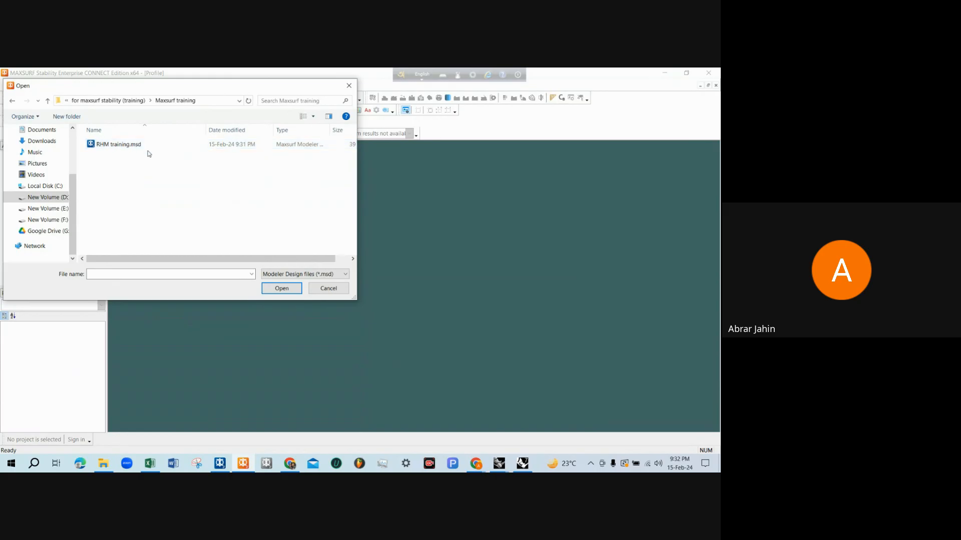
double_click(122, 149)
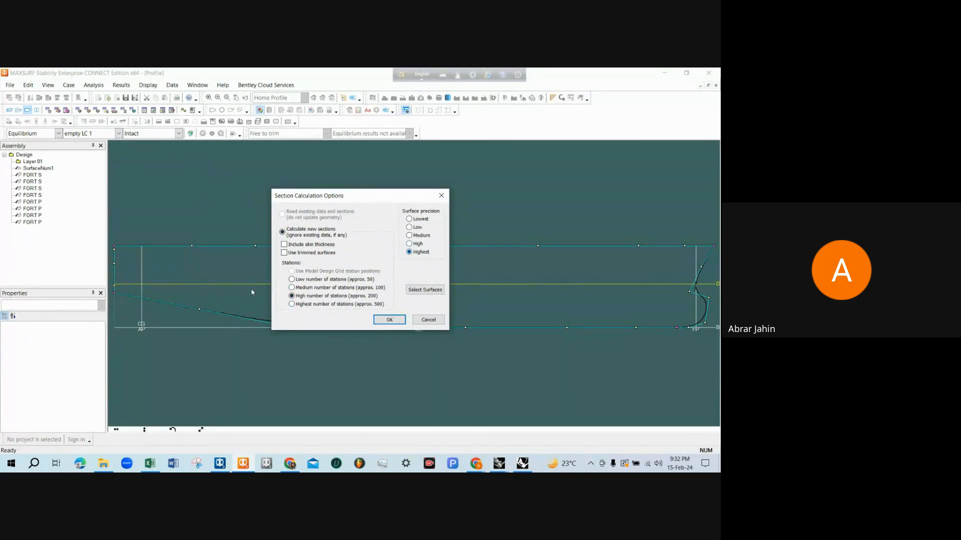
left_click(391, 320)
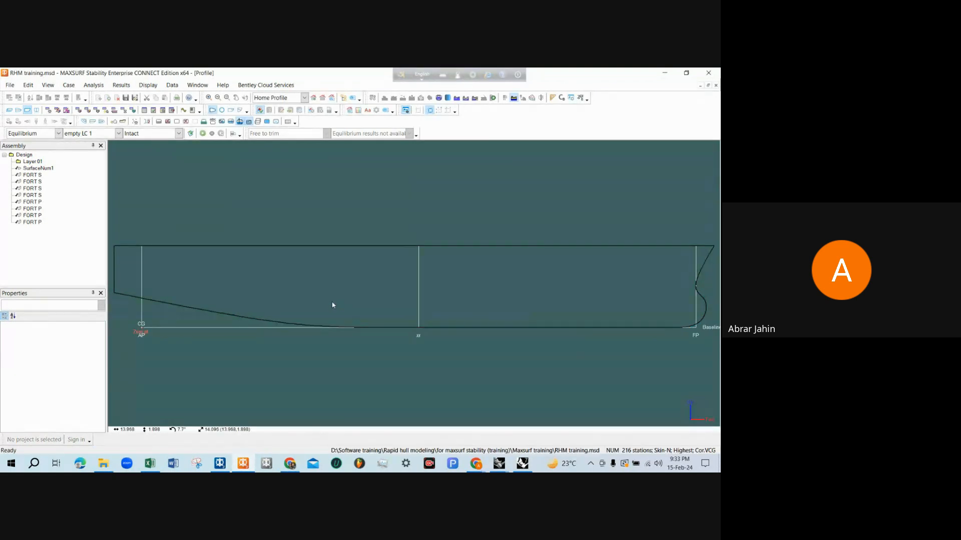
Switch to Rhinoceros to check the aft tank and compartment layout in the front view, and return to MAXSURF Stability
scroll(332, 307, "down", 2)
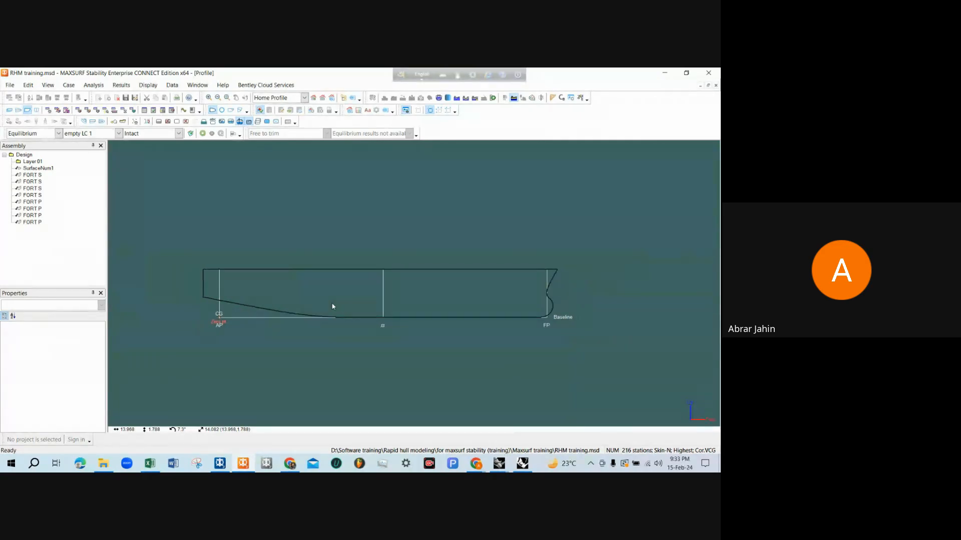
scroll(269, 311, "up", 4)
scroll(269, 312, "down", 2)
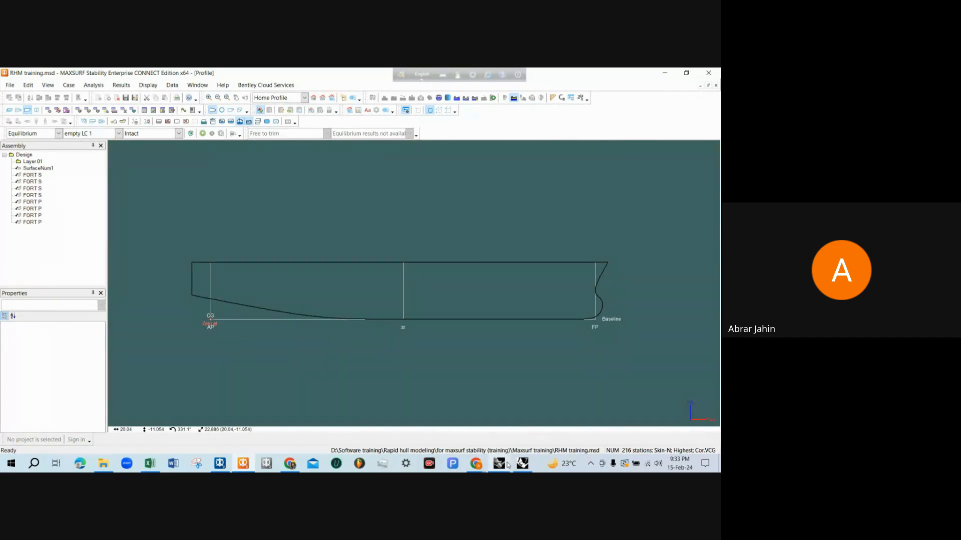
left_click(522, 463)
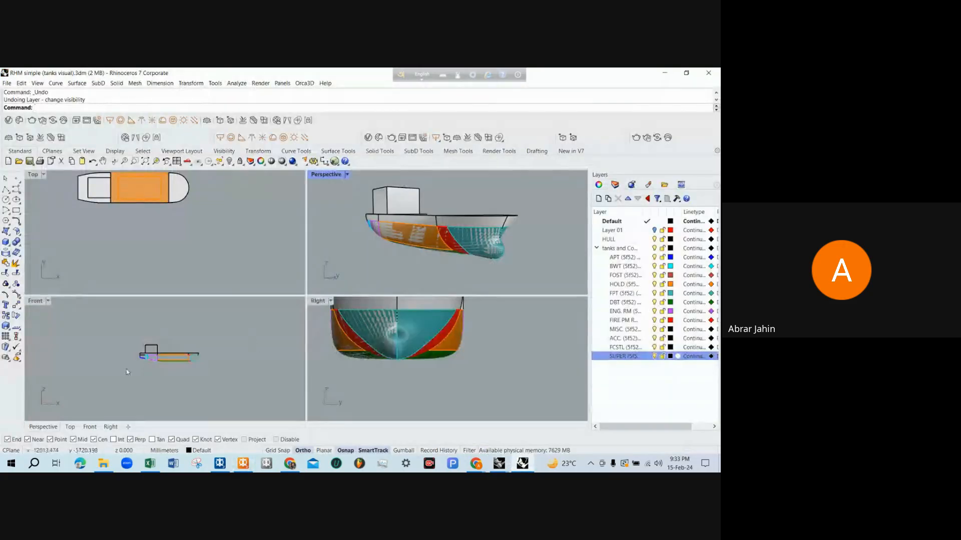
scroll(126, 369, "up", 6)
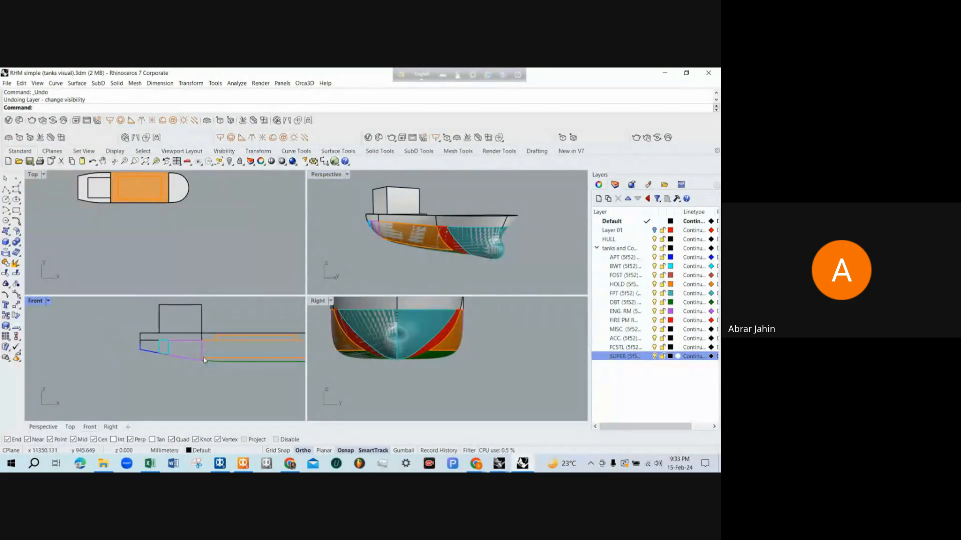
scroll(202, 347, "down", 1)
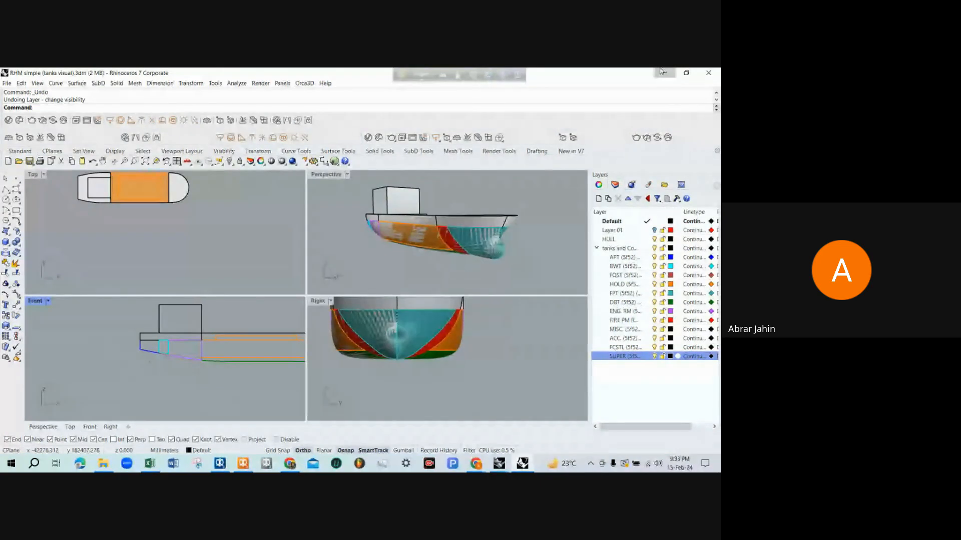
left_click(665, 73)
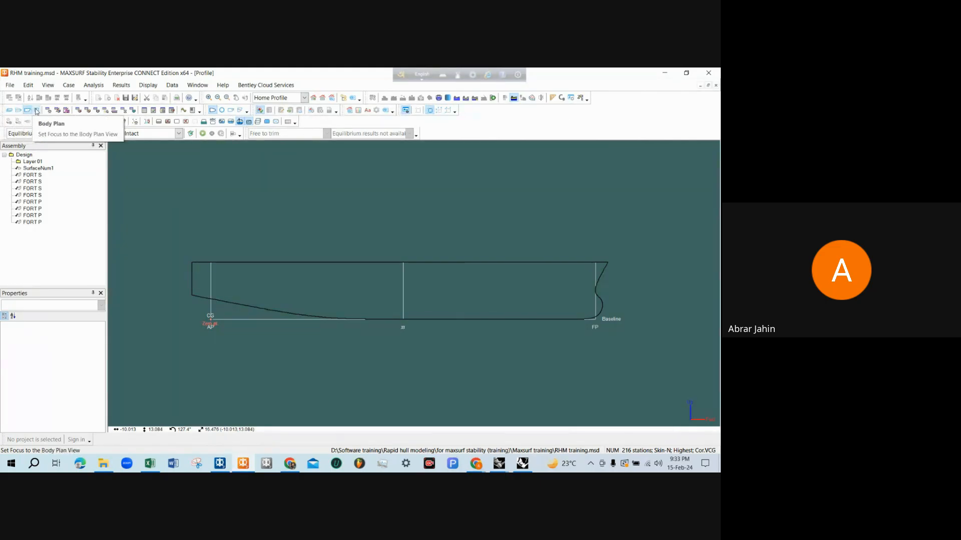
Show the hull in the perspective view with rendering turned on
left_click(12, 111)
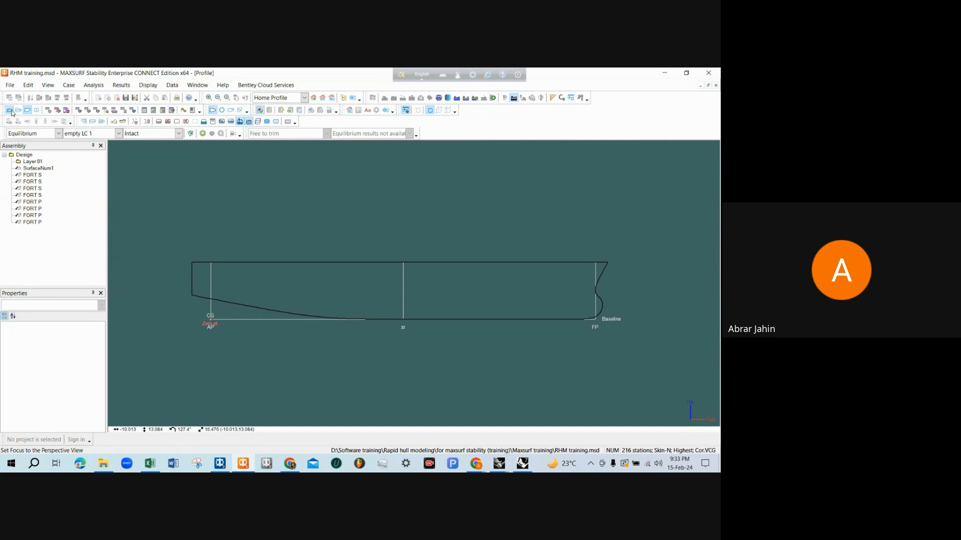
left_click_drag(346, 276, 392, 242)
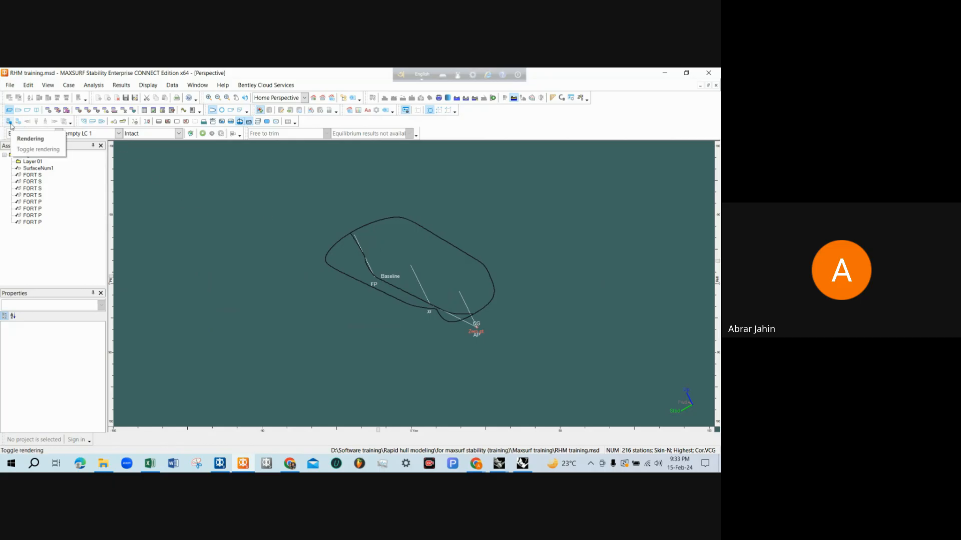
left_click(9, 122)
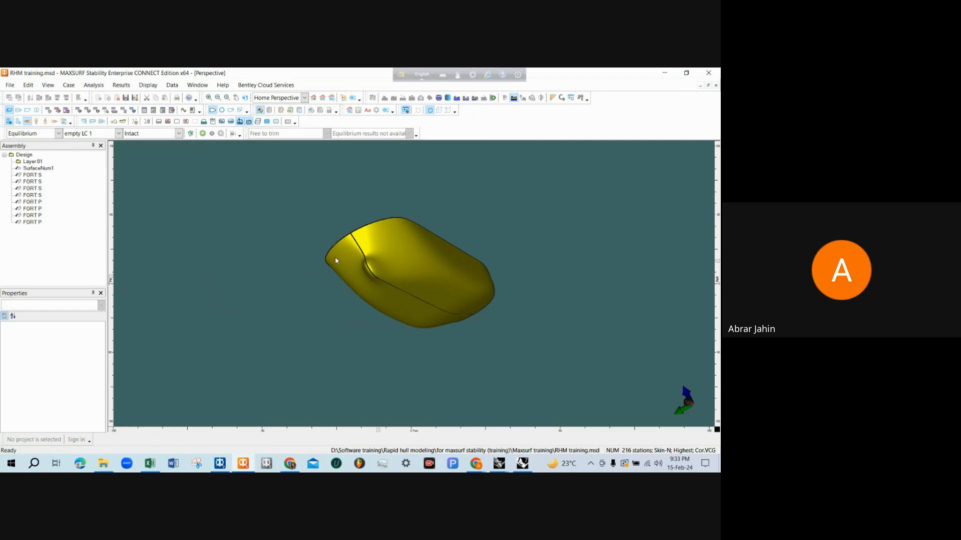
mouse_move(335, 260)
left_mouse_down()
mouse_move(317, 250)
mouse_move(424, 250)
left_mouse_up()
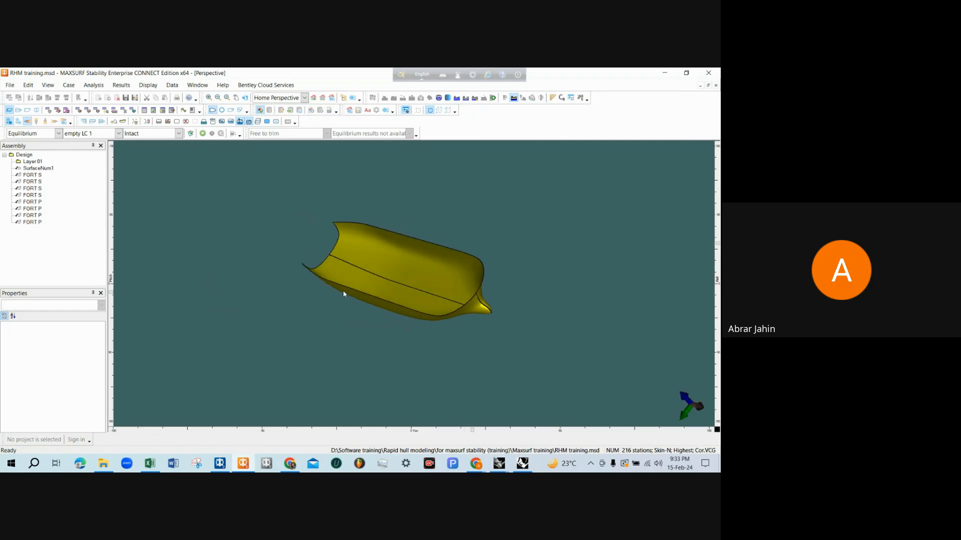
mouse_move(343, 294)
left_mouse_down()
mouse_move(370, 261)
mouse_move(424, 294)
mouse_move(503, 256)
left_mouse_up()
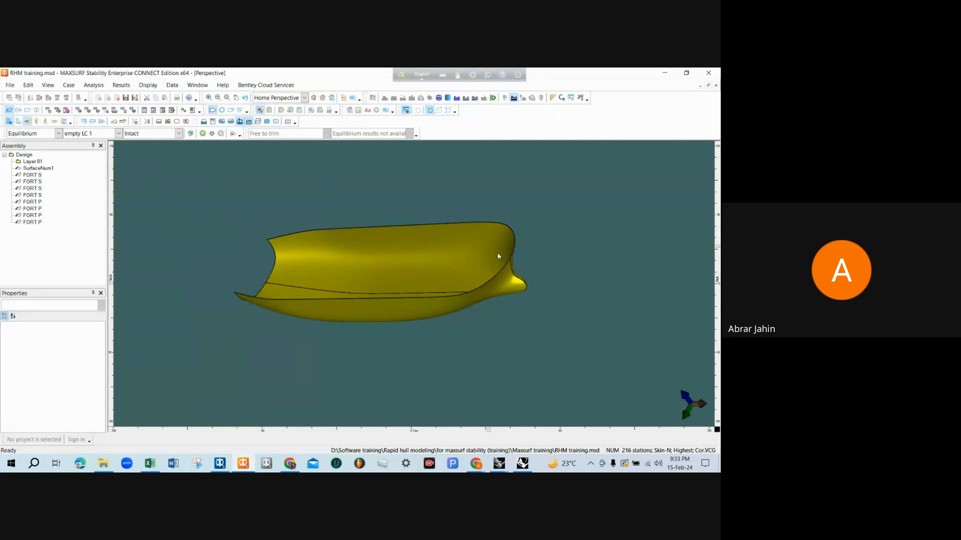
scroll(460, 261, "up", 1)
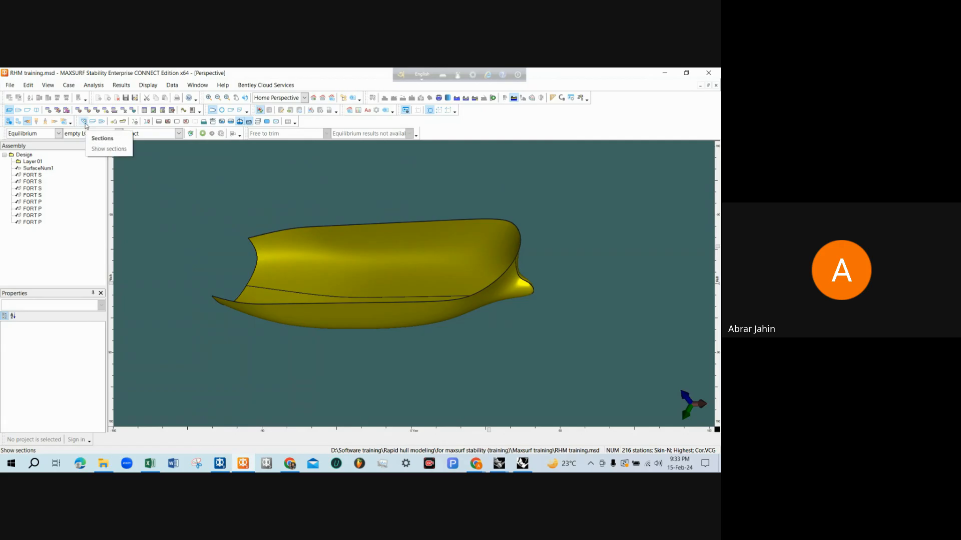
Display the calculated sections on the rendered hull
left_click(85, 125)
middle_click_drag(236, 258, 345, 281)
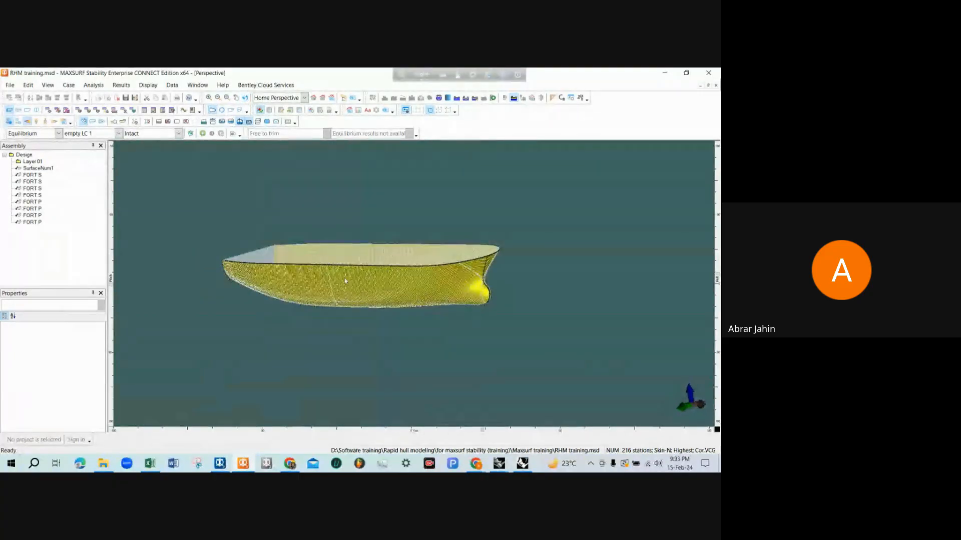
scroll(344, 289, "up", 6)
scroll(321, 270, "down", 1)
scroll(280, 261, "down", 2)
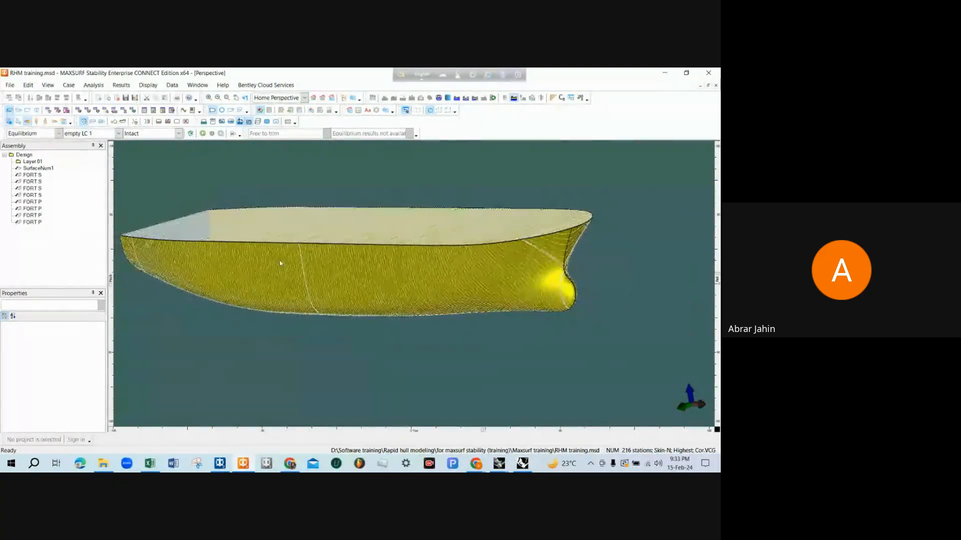
Examine the section lines along the hull from the stern to the bulbous bow at different angles and distances
middle_click_drag(428, 264, 452, 253)
scroll(453, 253, "down", 2)
scroll(218, 289, "up", 2)
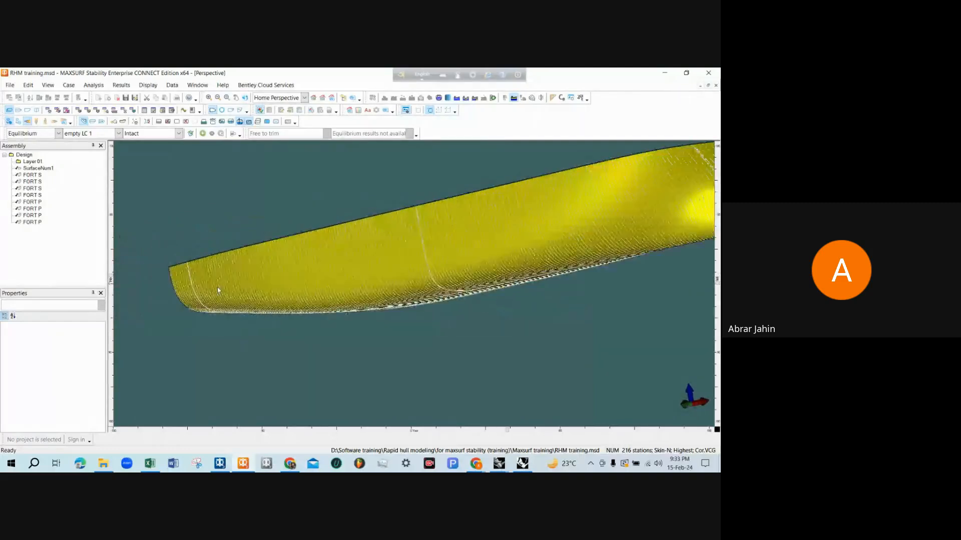
scroll(197, 291, "up", 2)
scroll(194, 291, "down", 3)
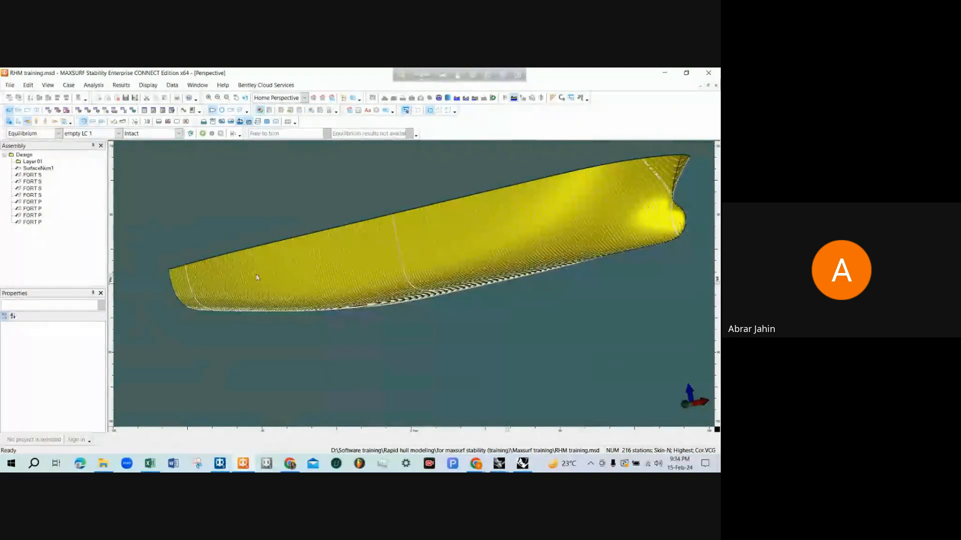
middle_click_drag(257, 277, 281, 263)
scroll(530, 227, "up", 2)
scroll(533, 193, "down", 2)
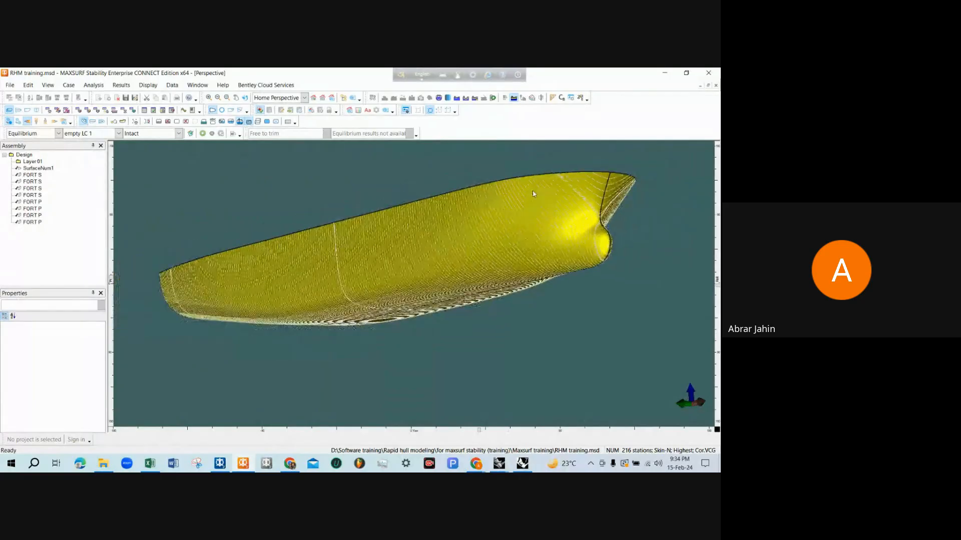
middle_click_drag(533, 194, 527, 221)
scroll(369, 272, "up", 2)
scroll(299, 316, "down", 2)
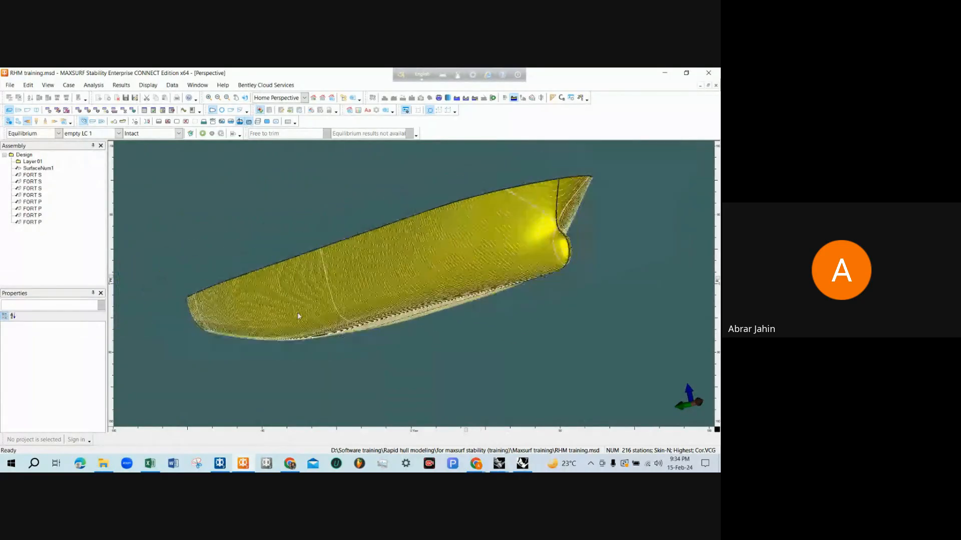
scroll(587, 226, "up", 3)
scroll(530, 211, "down", 1)
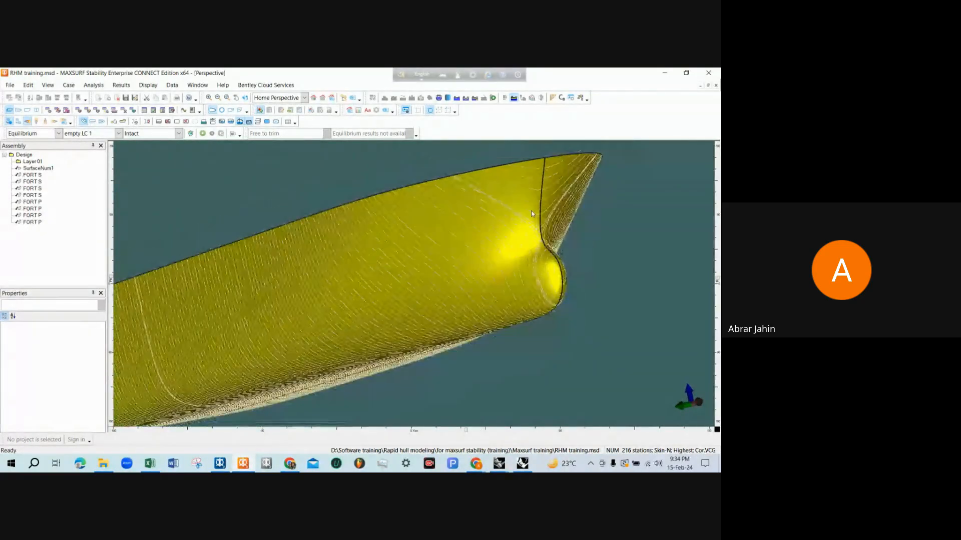
scroll(560, 244, "up", 2)
scroll(560, 243, "down", 1)
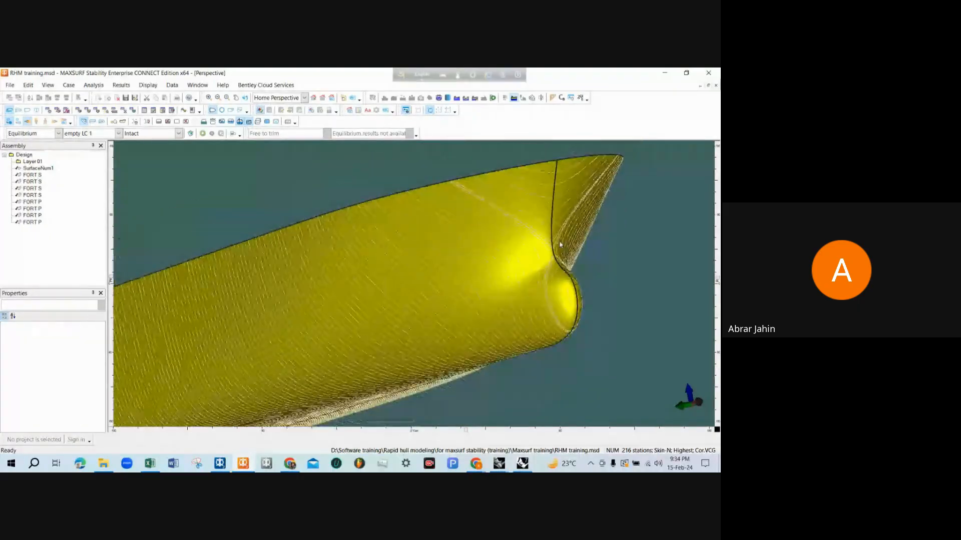
scroll(560, 244, "down", 4)
middle_click_drag(497, 212, 521, 242)
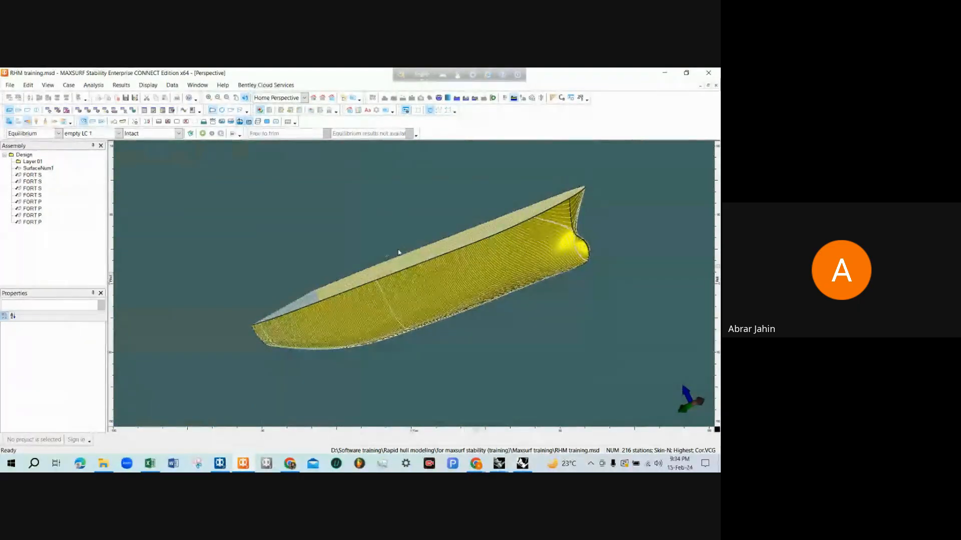
middle_click_drag(399, 252, 475, 301)
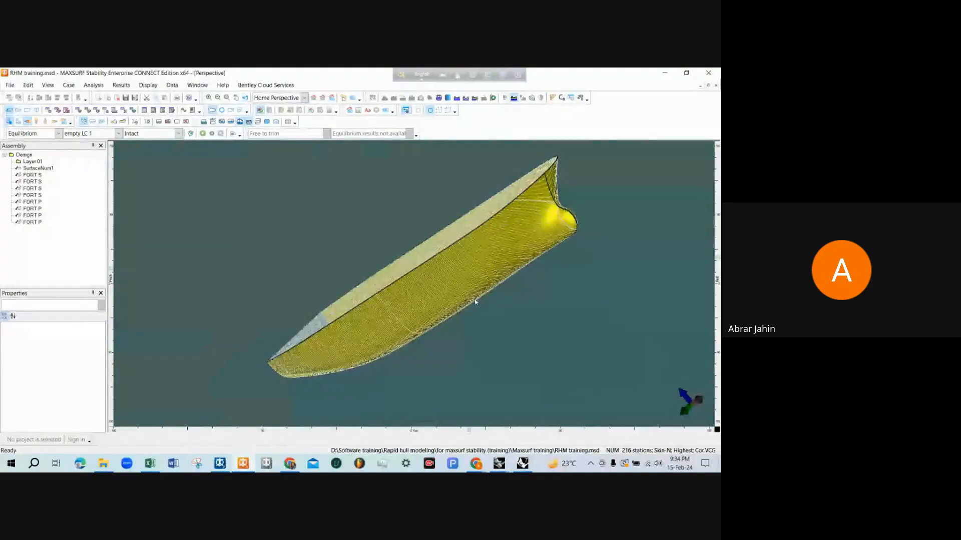
scroll(376, 365, "up", 5)
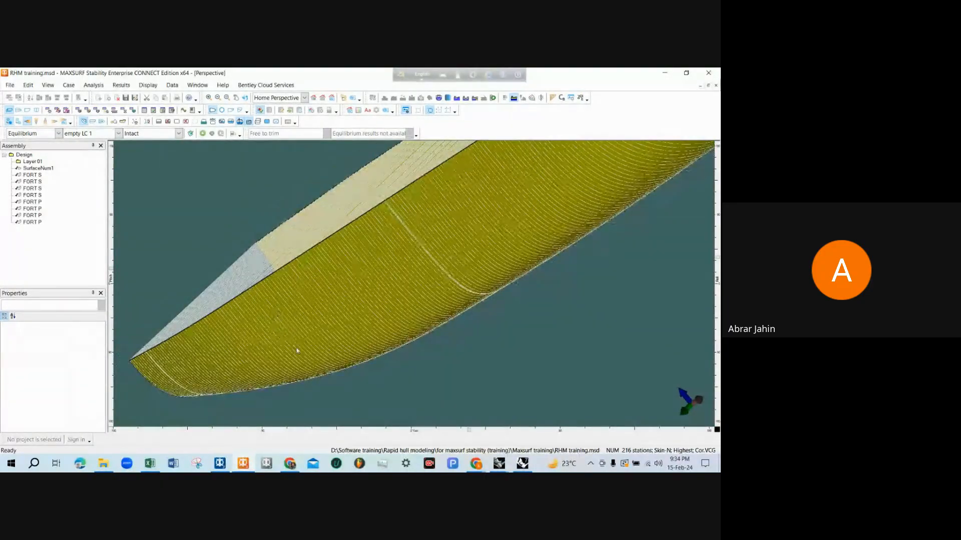
scroll(296, 345, "down", 2)
scroll(350, 332, "down", 2)
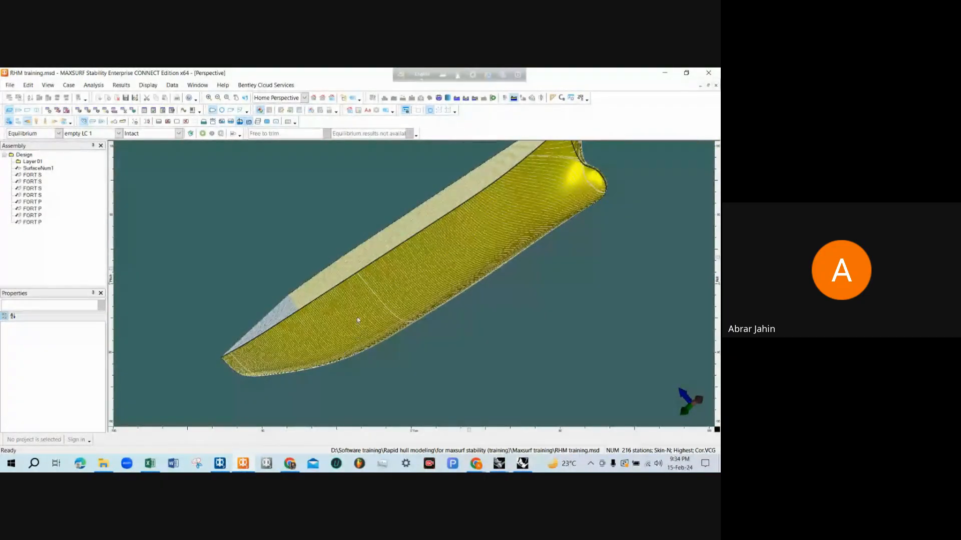
scroll(320, 338, "down", 2)
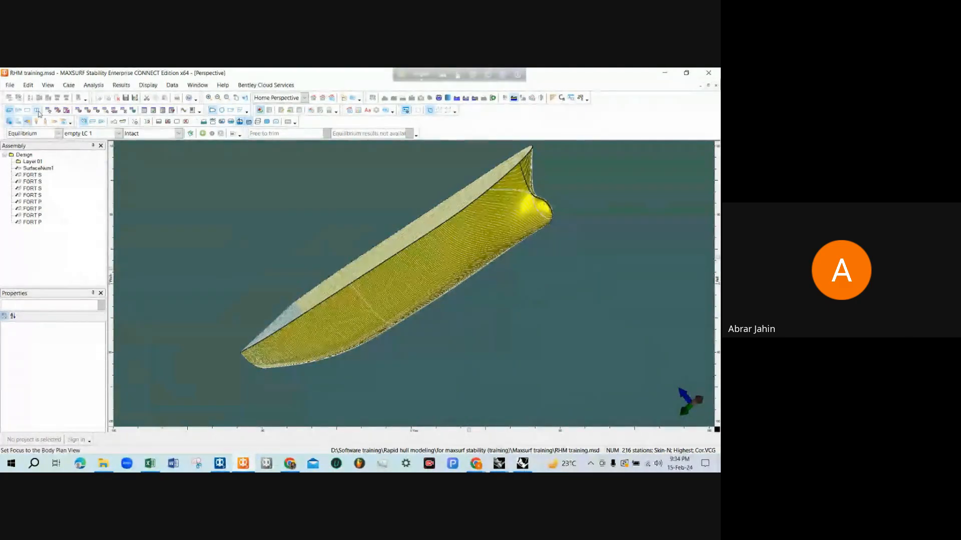
Switch to the body plan view and show a single hull section at a time
left_click(38, 112)
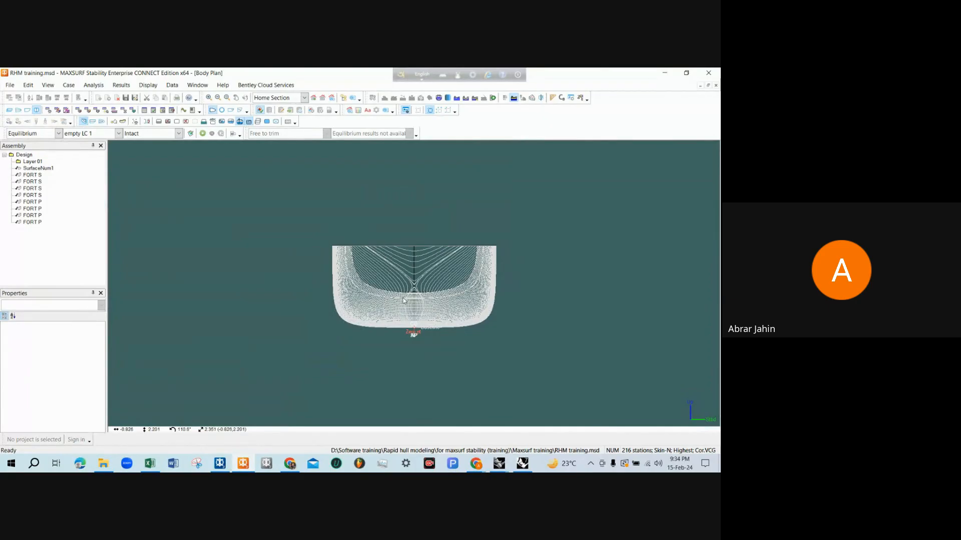
left_click(541, 98)
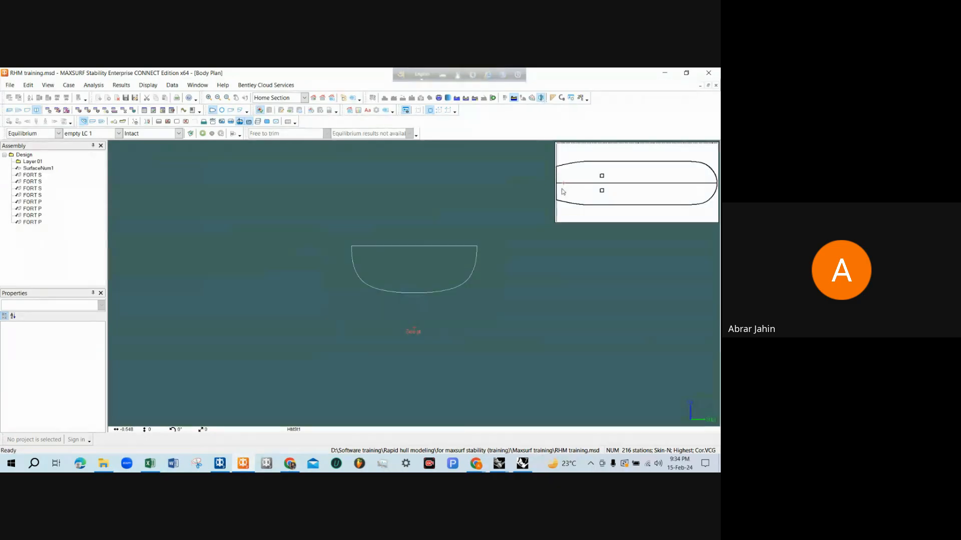
Sweep through the hull sections from stern to bow, and return to the perspective view with the section lines hidden
left_click_drag(562, 192, 716, 187)
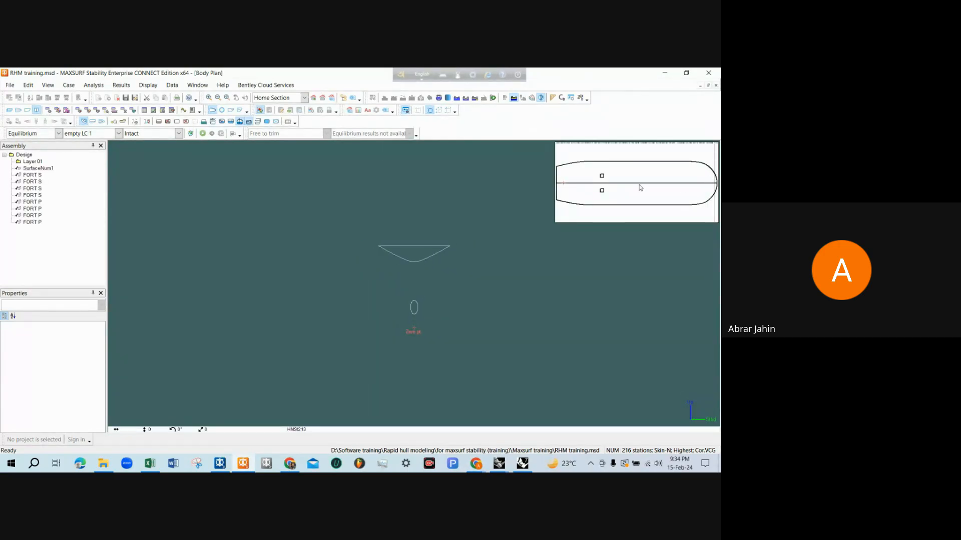
left_click(10, 110)
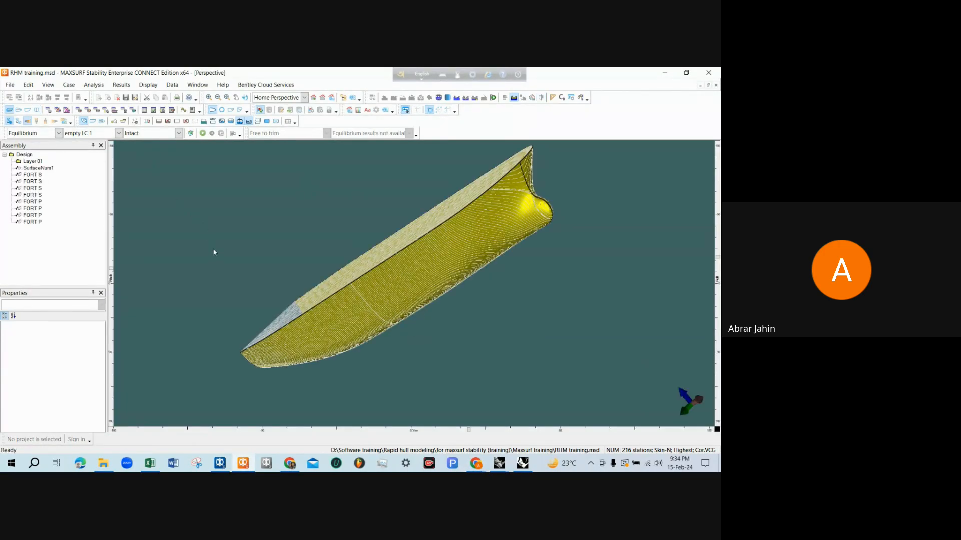
scroll(213, 252, "down", 1)
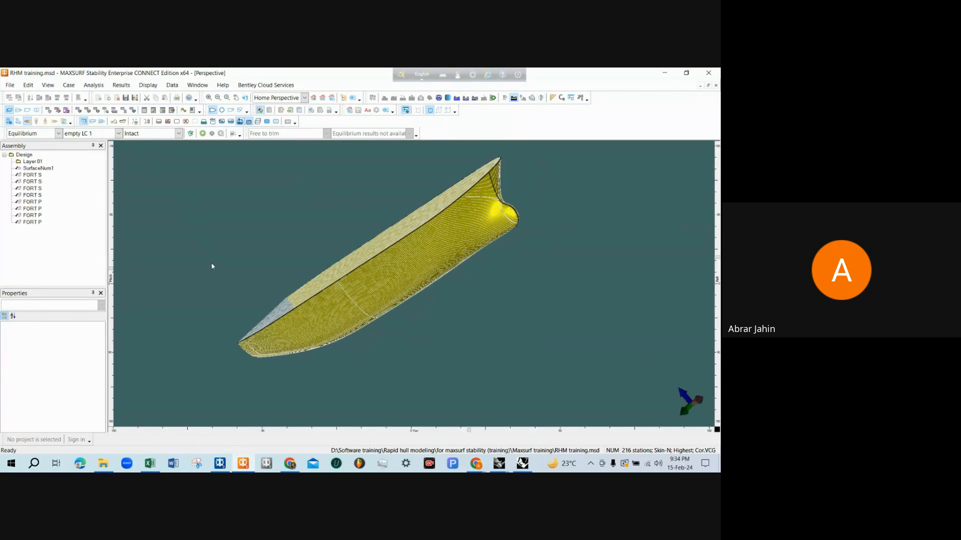
left_click(84, 123)
left_click_drag(248, 259, 290, 296)
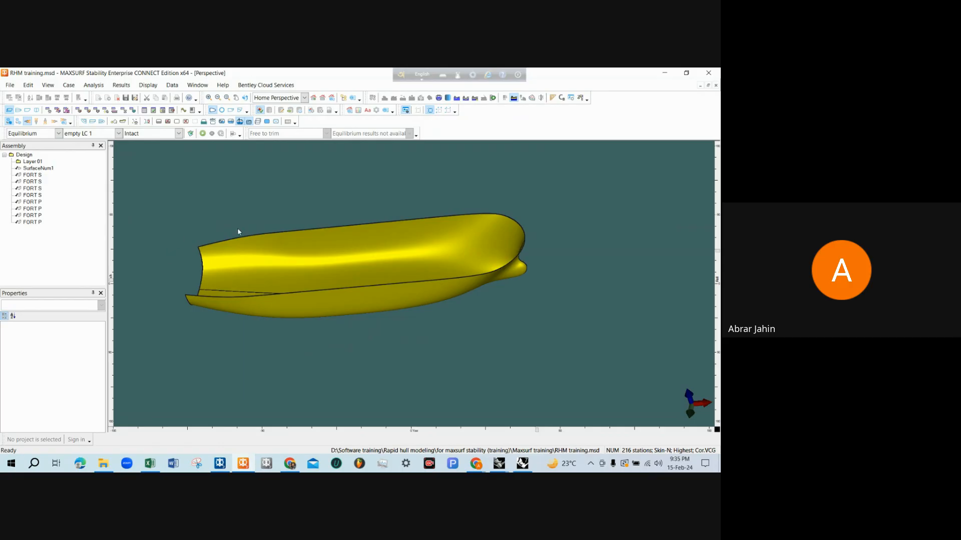
scroll(214, 250, "up", 1)
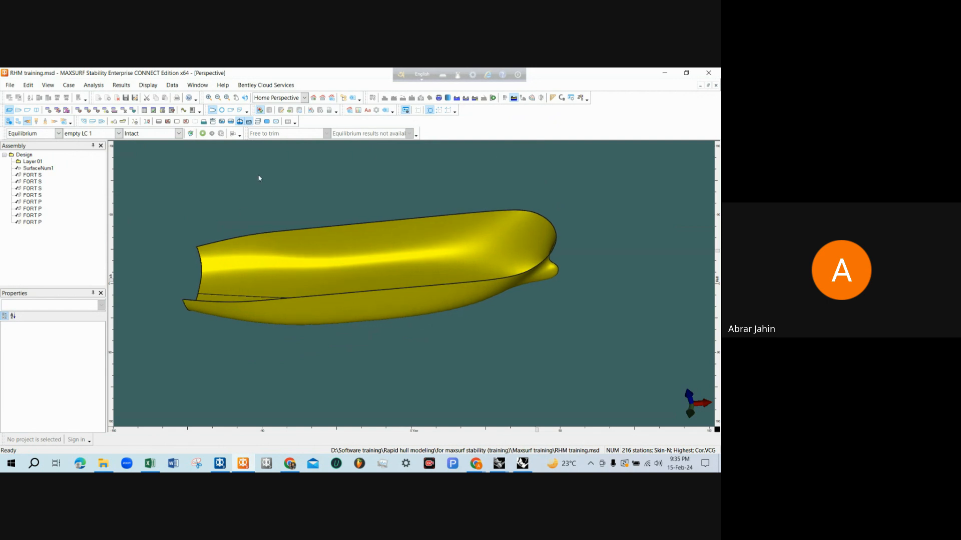
left_click(78, 111)
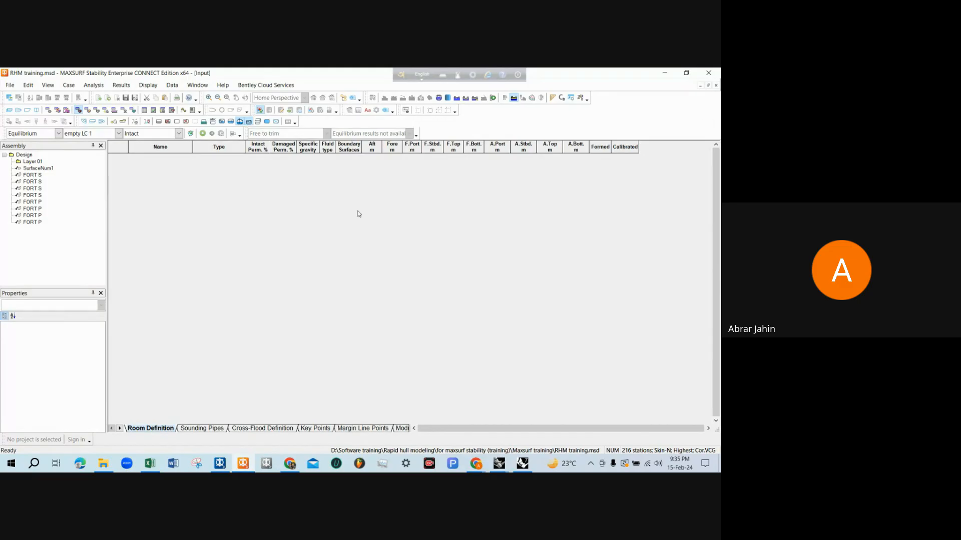
left_click(9, 111)
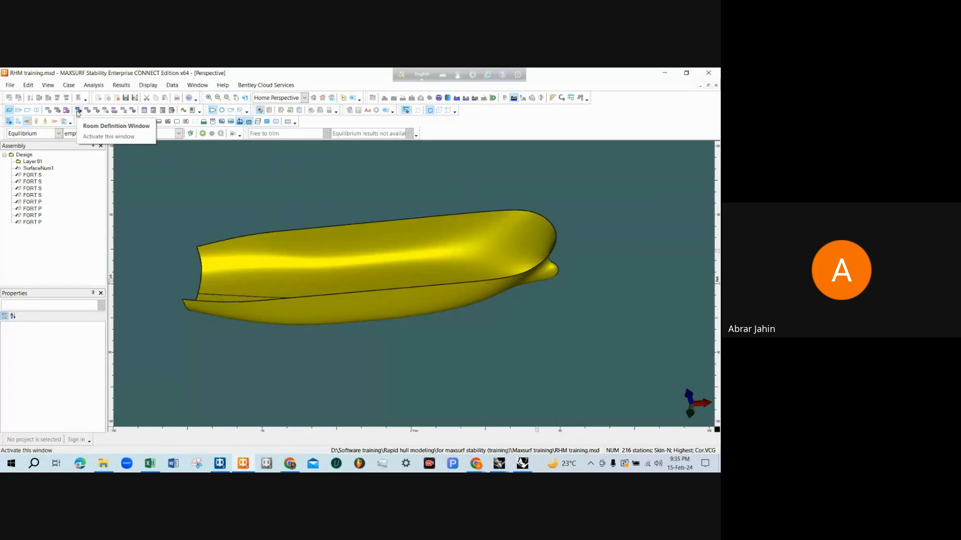
left_click(190, 88)
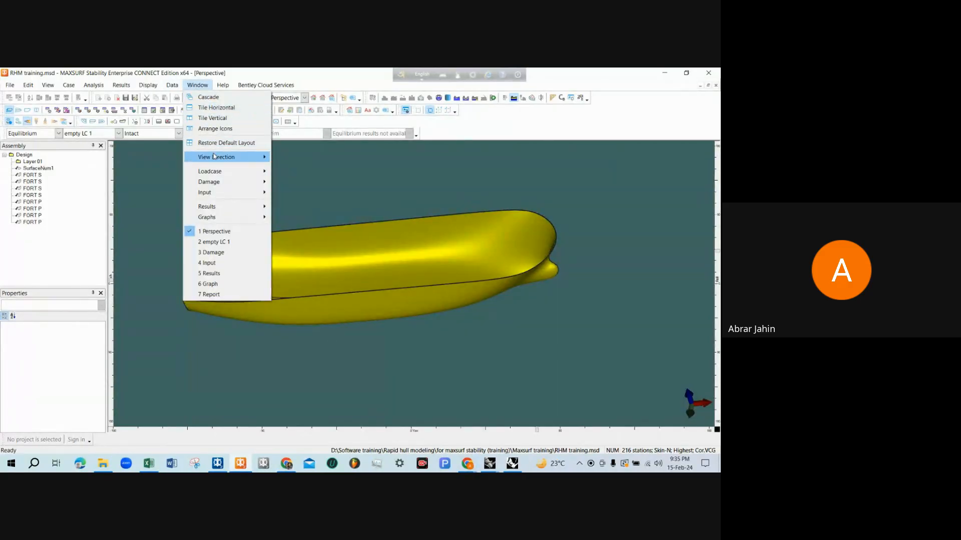
mouse_move(221, 160)
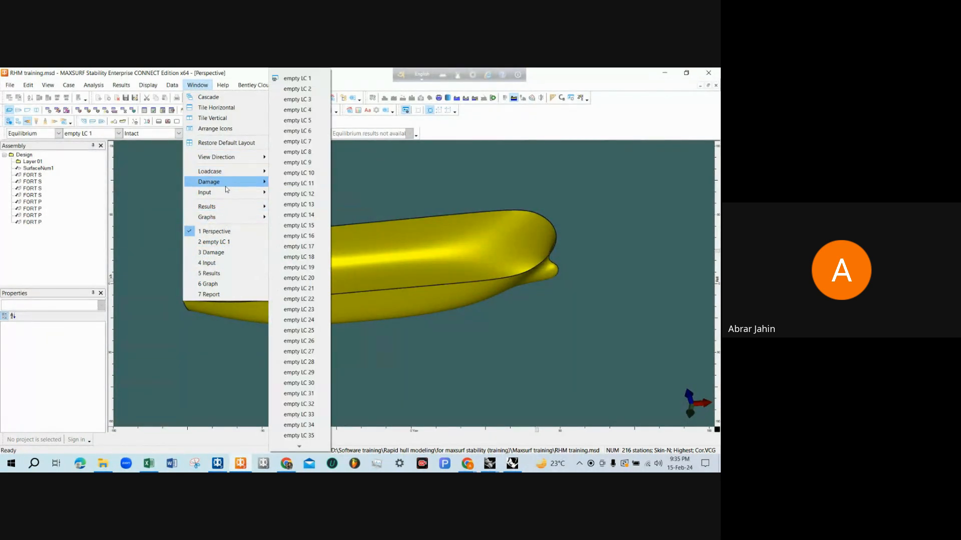
mouse_move(226, 185)
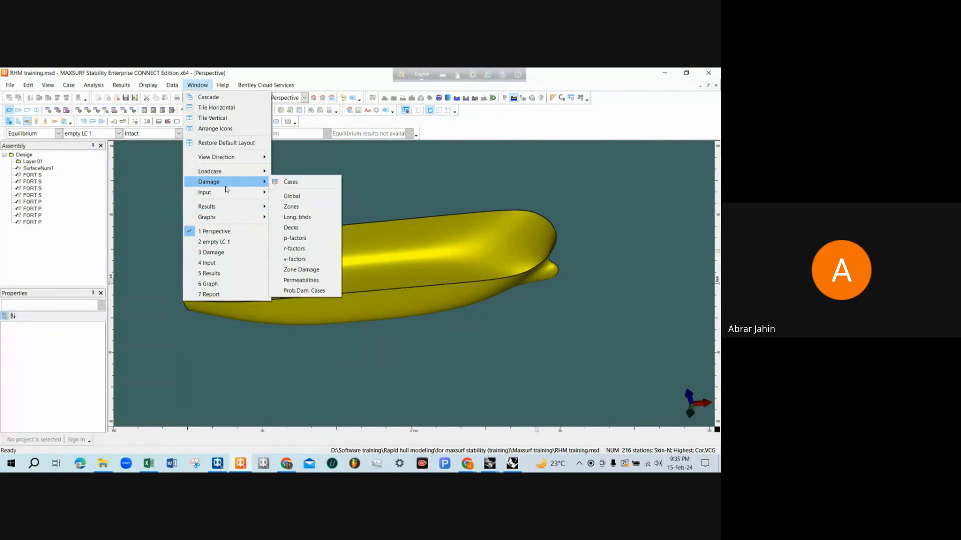
left_click(78, 100)
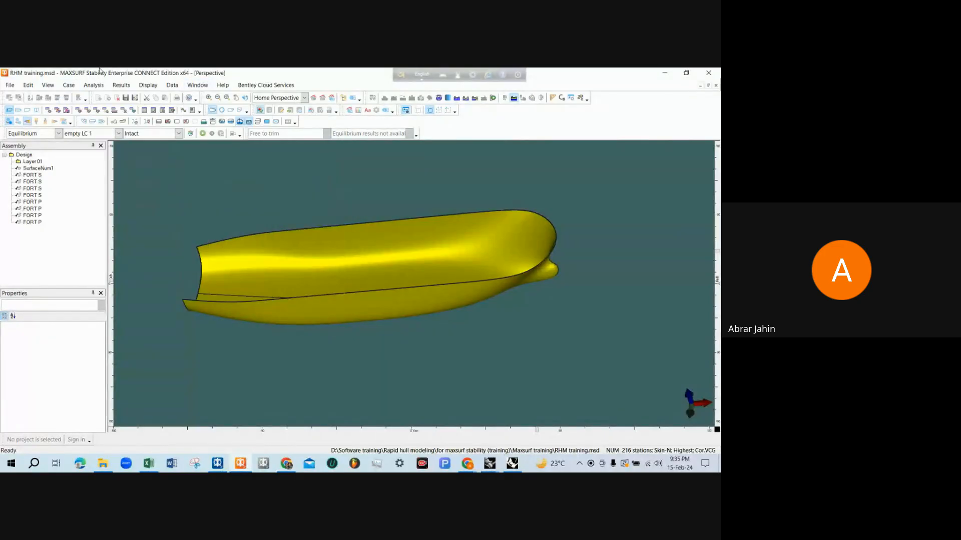
Open the Room Definition table and add a new tank row
left_click(79, 110)
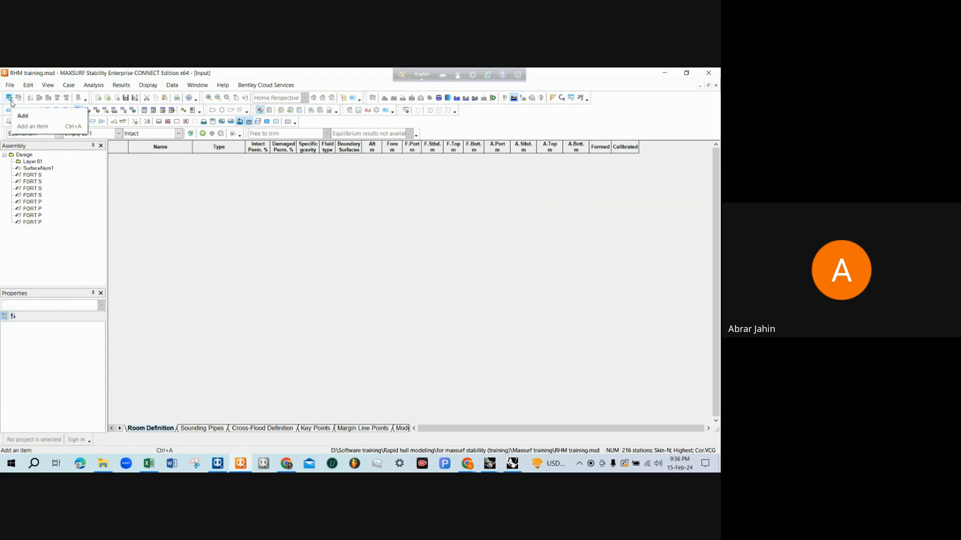
key("ctrl+a")
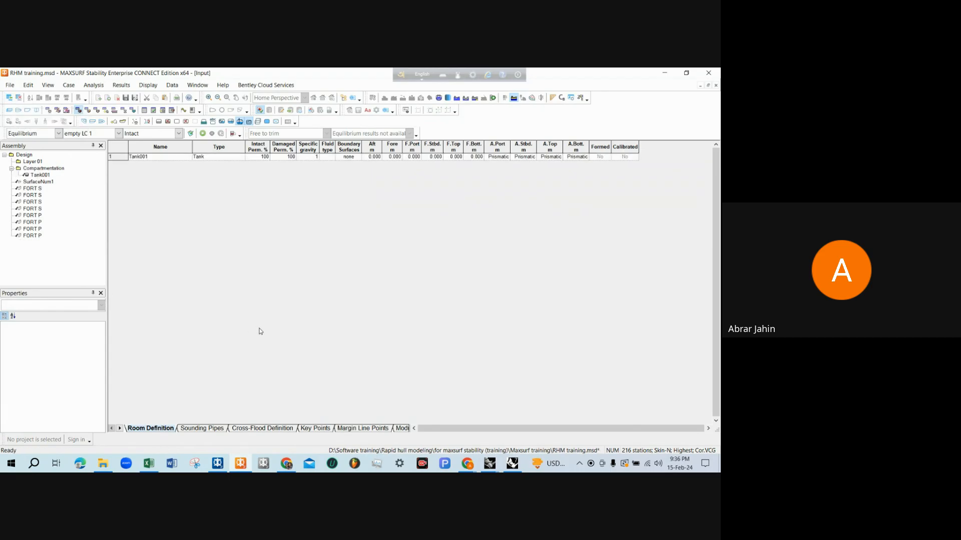
Switch to the RHM tank capacity drawing in Rhinoceros and examine the aft tanks and engine room in the plan view
mouse_move(287, 461)
mouse_move(496, 466)
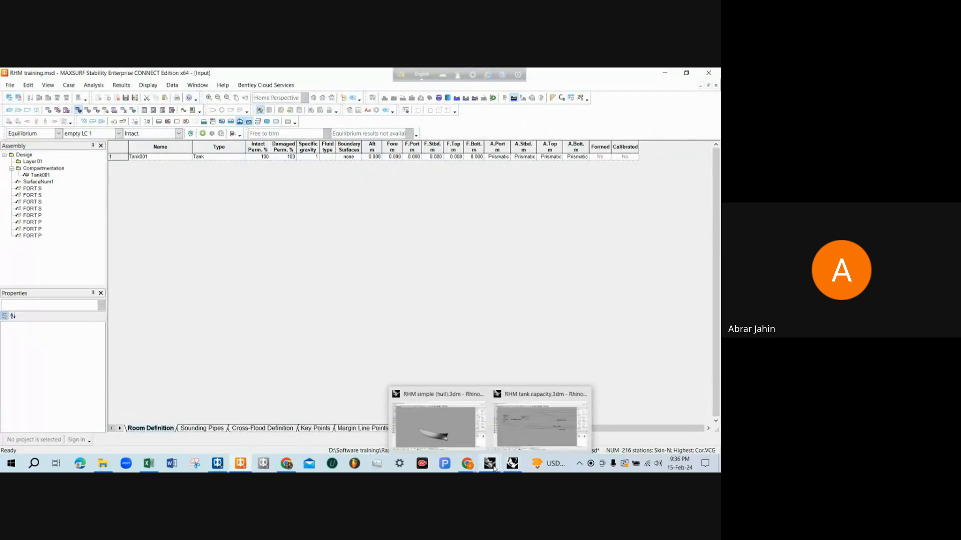
left_click(506, 415)
scroll(261, 308, "down", 4)
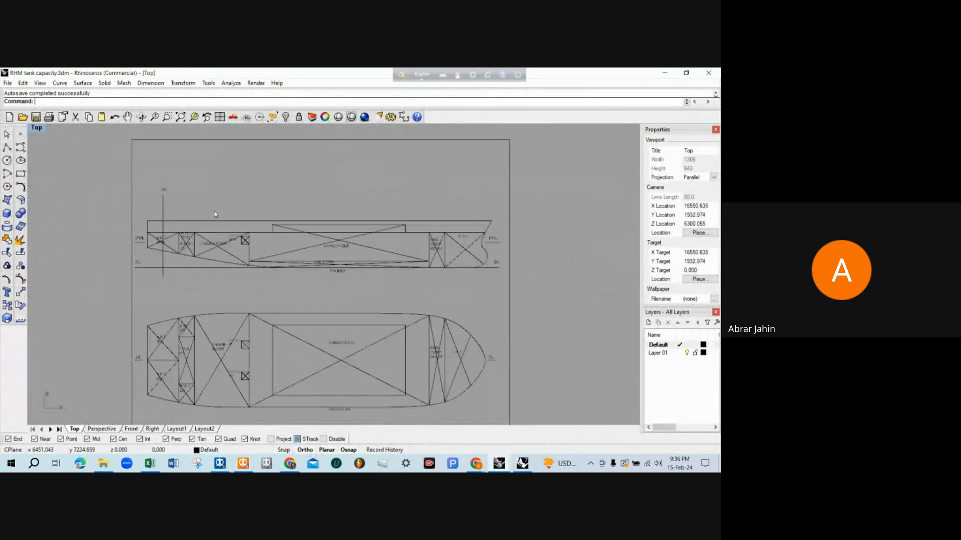
scroll(156, 399, "up", 3)
scroll(197, 284, "up", 2)
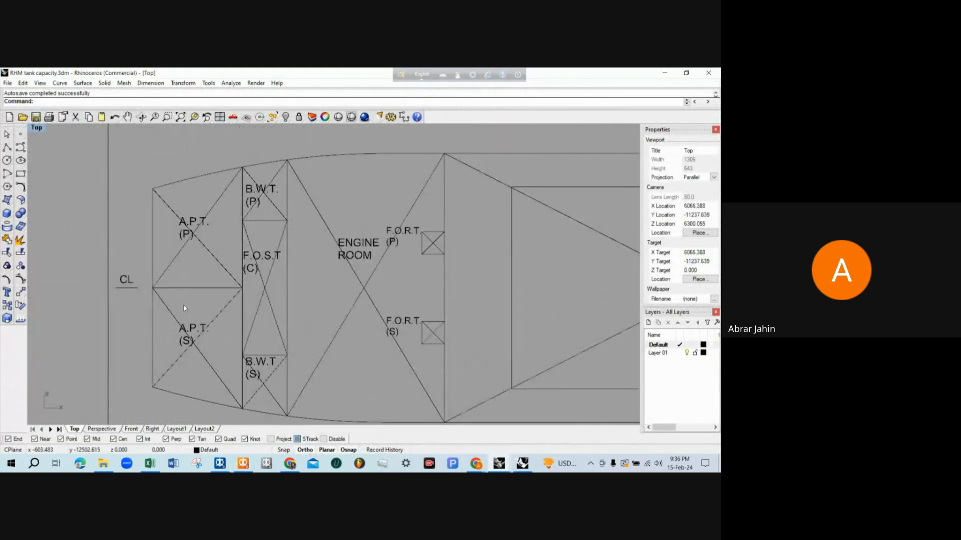
scroll(190, 287, "up", 2)
scroll(184, 290, "up", 2)
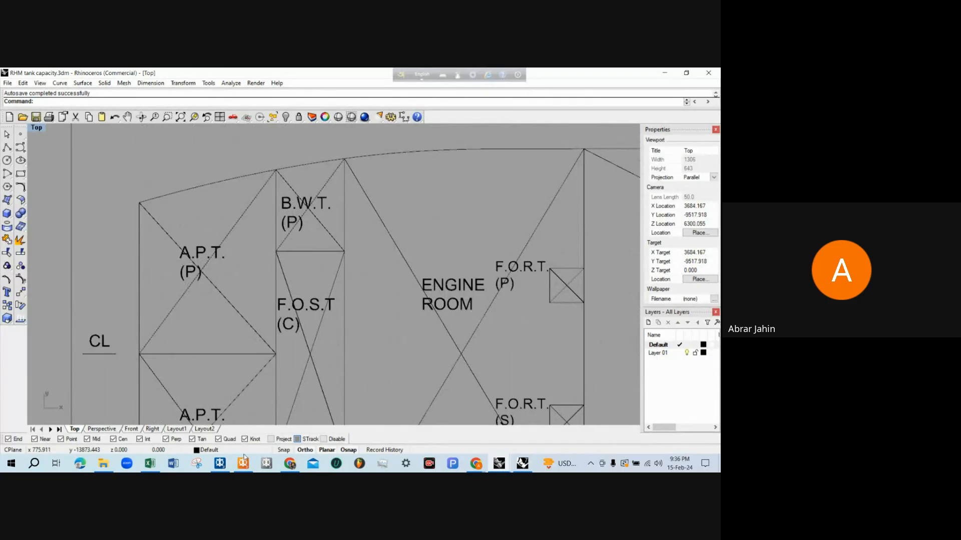
Switch back to MAXSURF Stability and examine the new tank's intact and damaged permeability entries
key("alt+Tab")
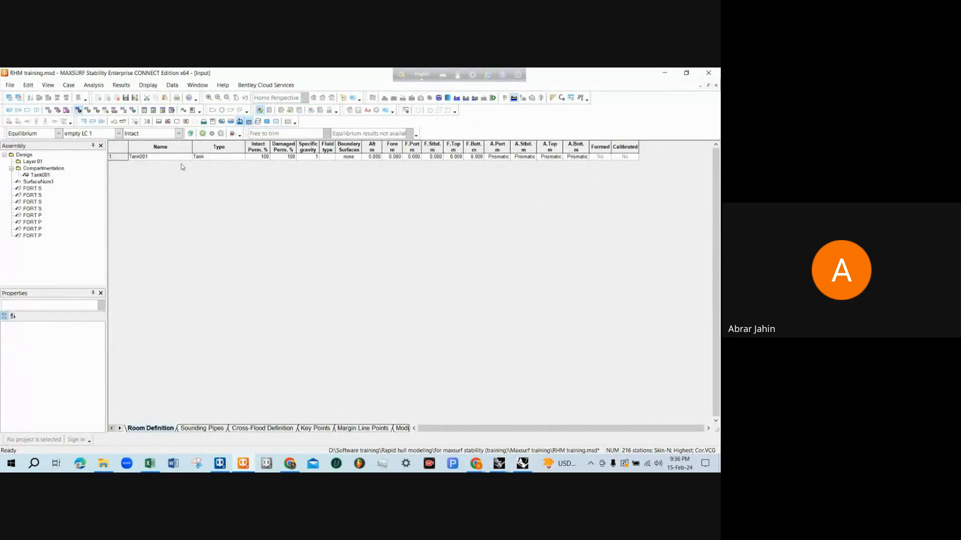
left_click(264, 149)
left_click(287, 150)
left_click(264, 157)
left_click(290, 157)
left_click(285, 151)
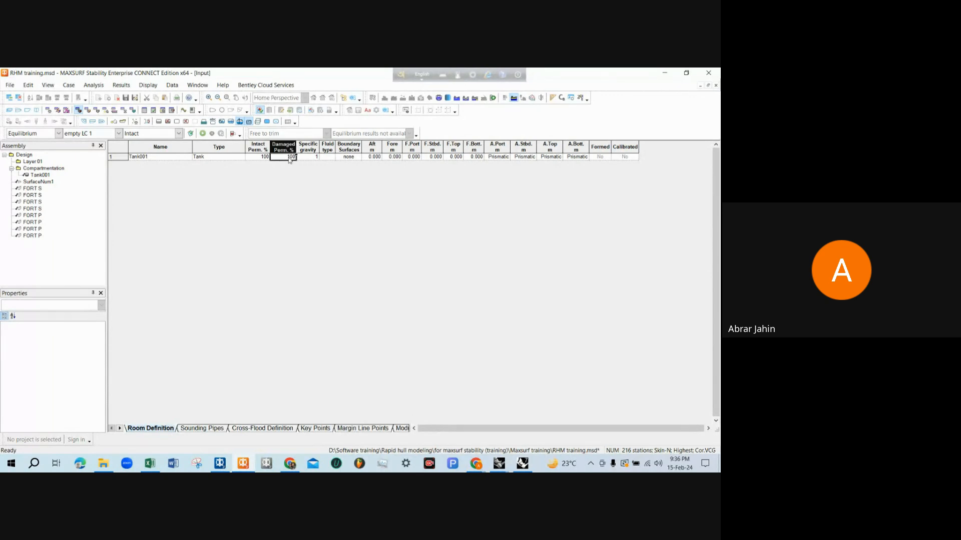
left_click(288, 158)
left_click(267, 157)
left_click(285, 156)
left_click(263, 157)
left_click(280, 158)
left_click(264, 157)
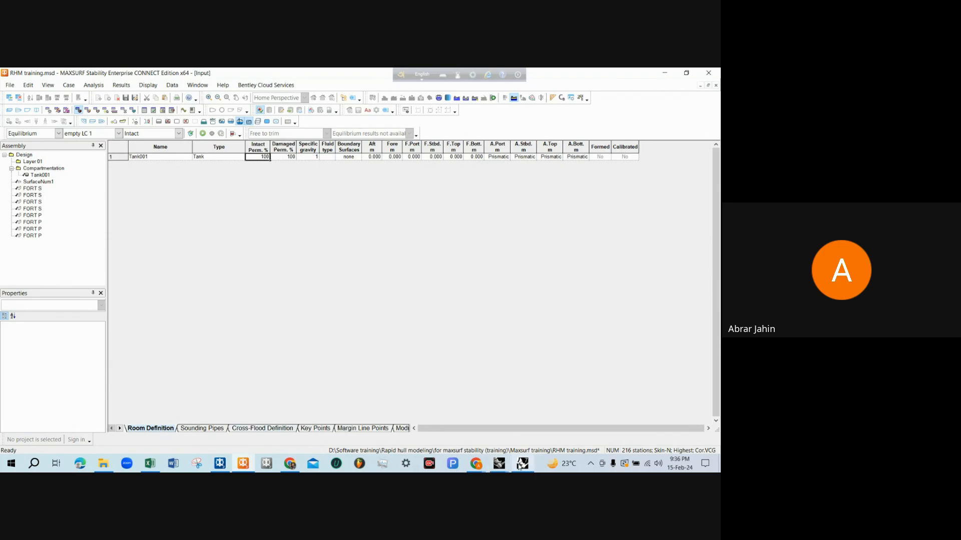
Switch to the RHM simple (tanks visual) model in Rhinoceros and select the orange cargo hold in a maximized perspective view
mouse_move(520, 465)
left_click(510, 401)
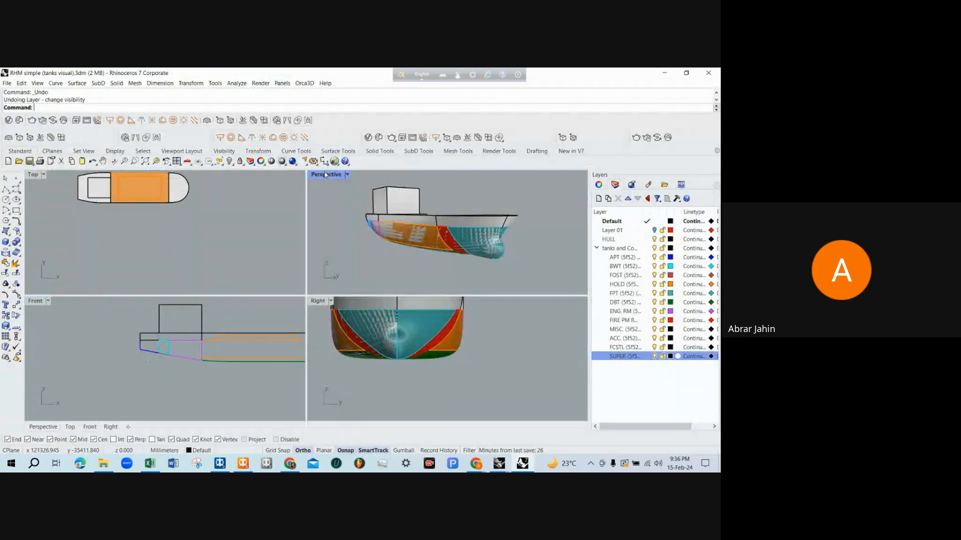
double_click(326, 174)
right_click_drag(337, 245, 238, 291)
left_click(261, 286)
Examine the selected cargo hold and its raised upper part from different angles and distances
scroll(264, 290, "up", 3)
scroll(268, 286, "down", 2)
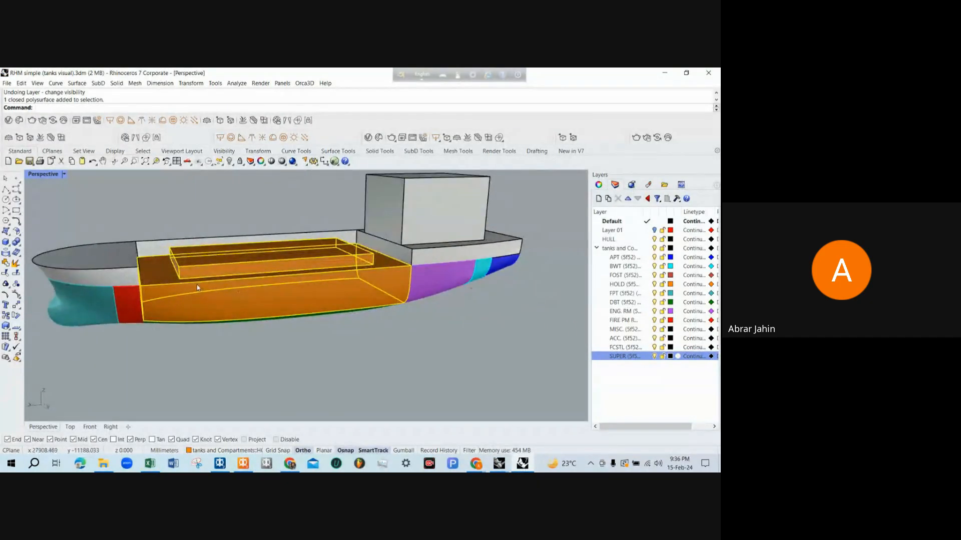
scroll(197, 288, "up", 4)
right_click_drag(226, 281, 181, 277)
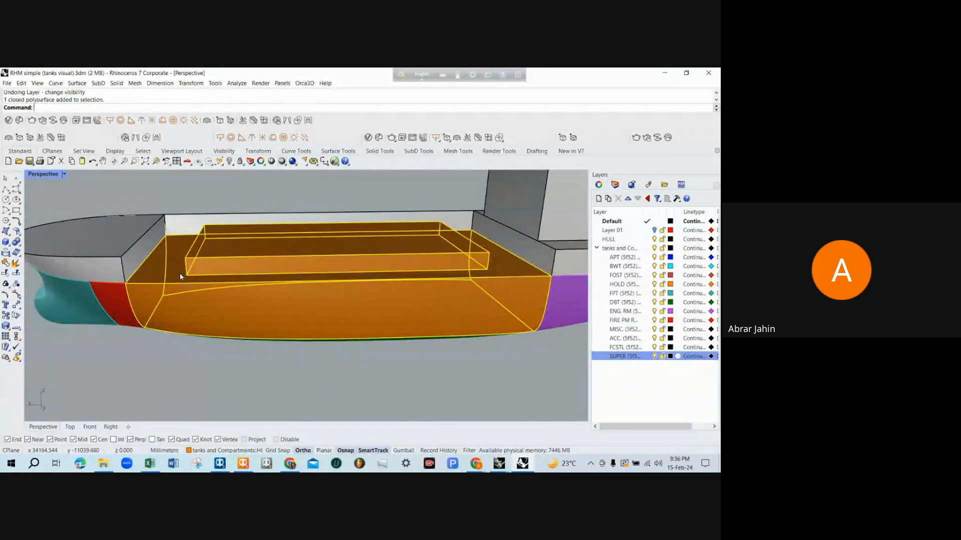
scroll(181, 276, "up", 2)
scroll(180, 276, "down", 1)
scroll(180, 276, "down", 3)
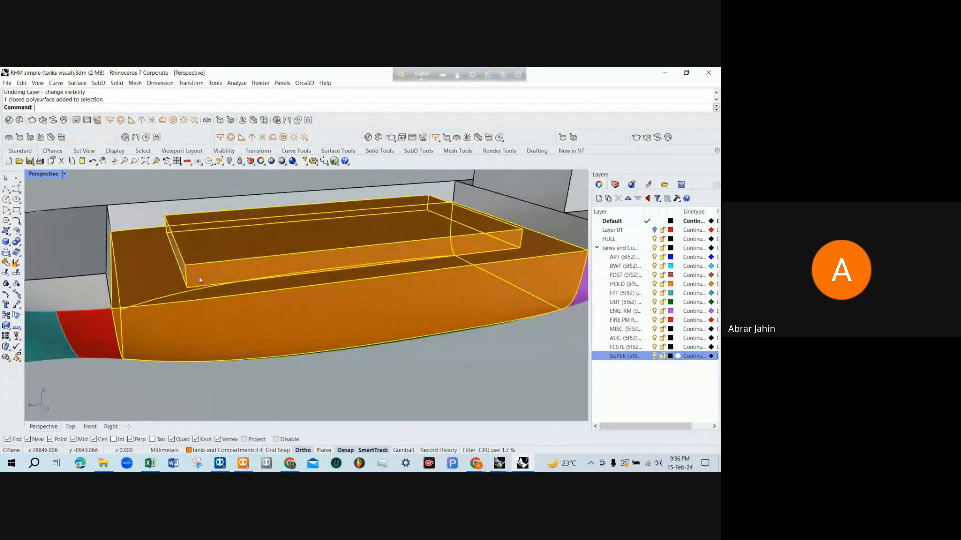
scroll(190, 273, "up", 3)
scroll(196, 270, "down", 2)
scroll(196, 270, "up", 3)
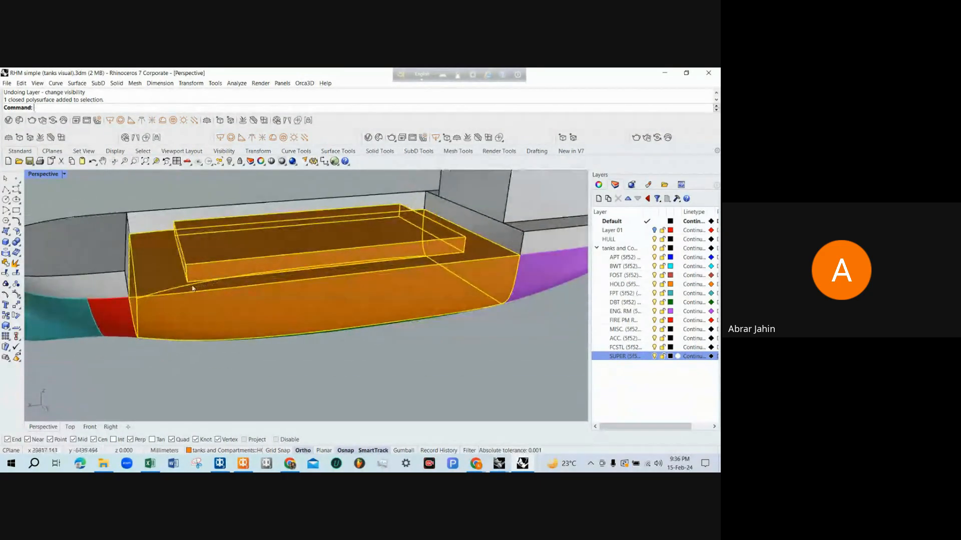
scroll(236, 268, "down", 2)
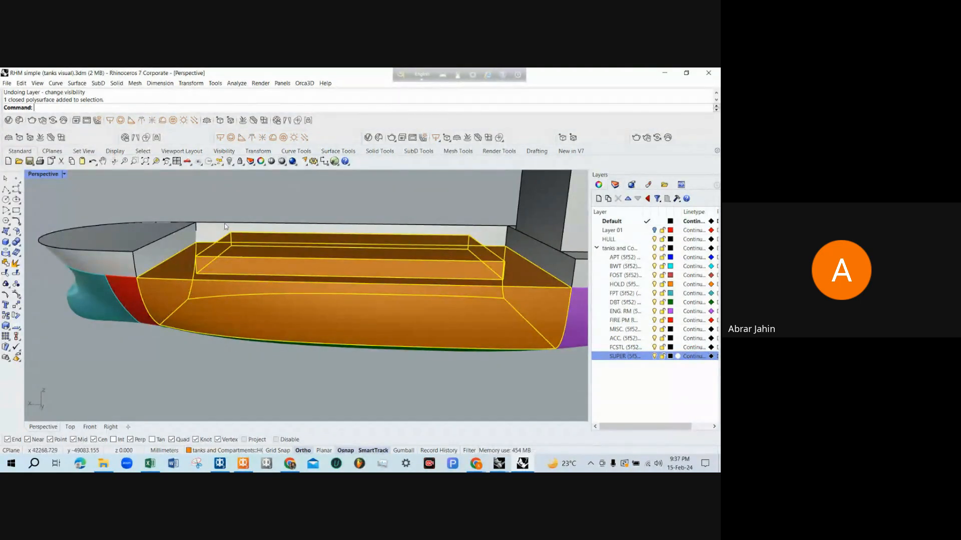
right_click_drag(325, 247, 236, 265)
scroll(223, 293, "down", 2)
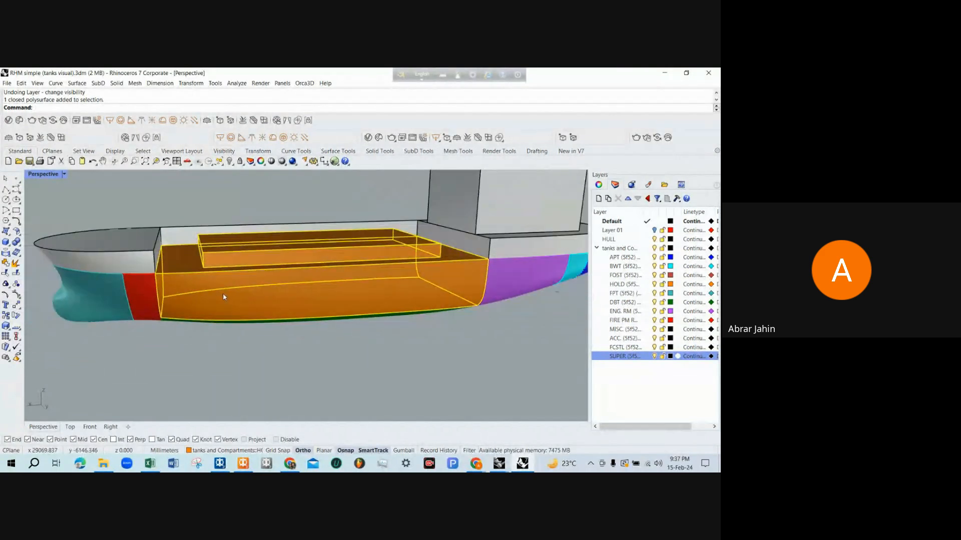
scroll(233, 248, "up", 4)
scroll(244, 215, "down", 1)
scroll(240, 288, "up", 1)
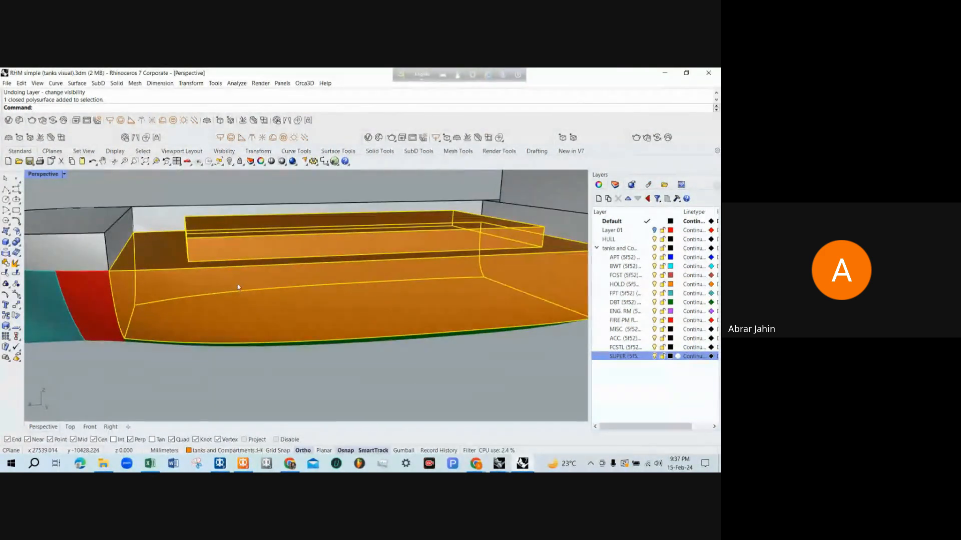
scroll(242, 256, "down", 1)
right_click_drag(241, 255, 447, 228)
scroll(319, 270, "down", 1)
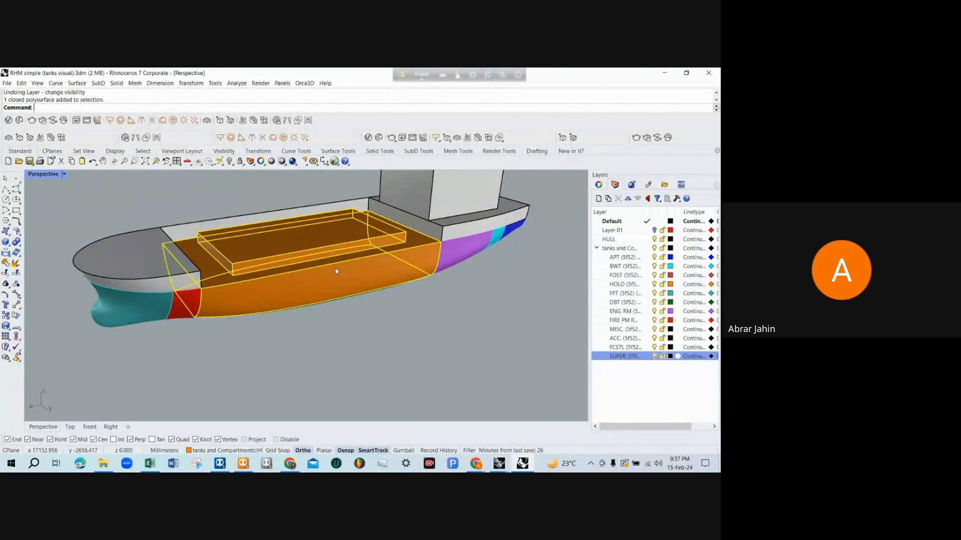
Return to MAXSURF Stability and examine the new tank's Aft and Fore limits and its forward and aft boundary columns
left_click(659, 72)
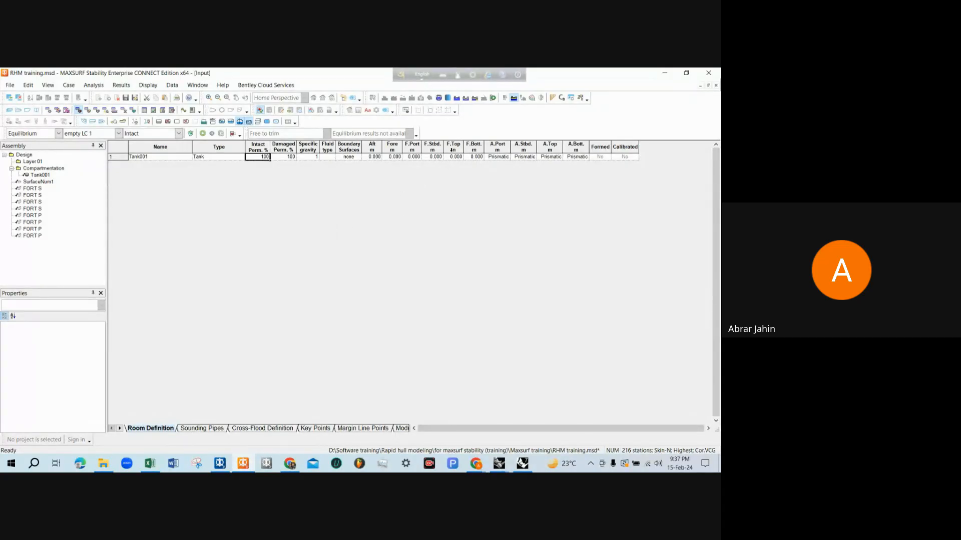
left_click_drag(464, 148, 375, 150)
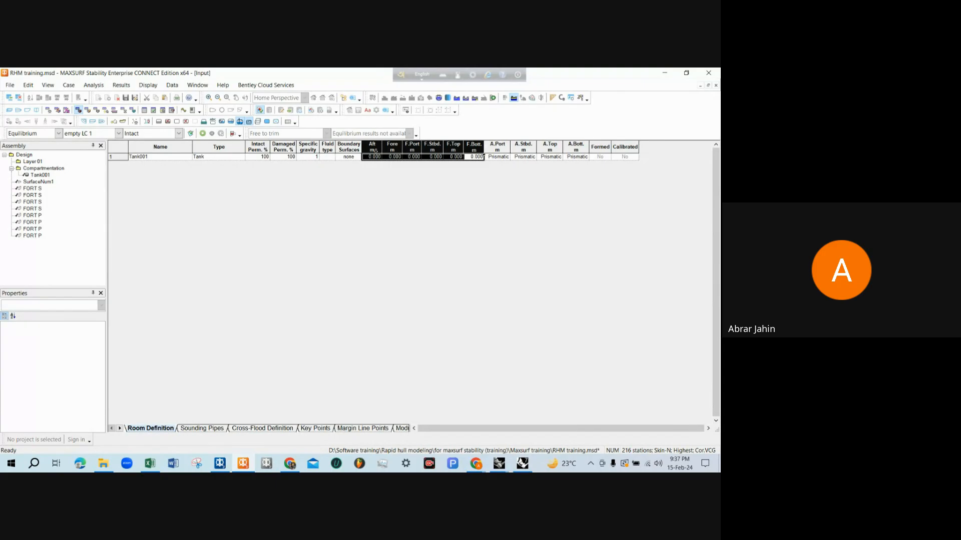
left_click_drag(501, 148, 566, 149)
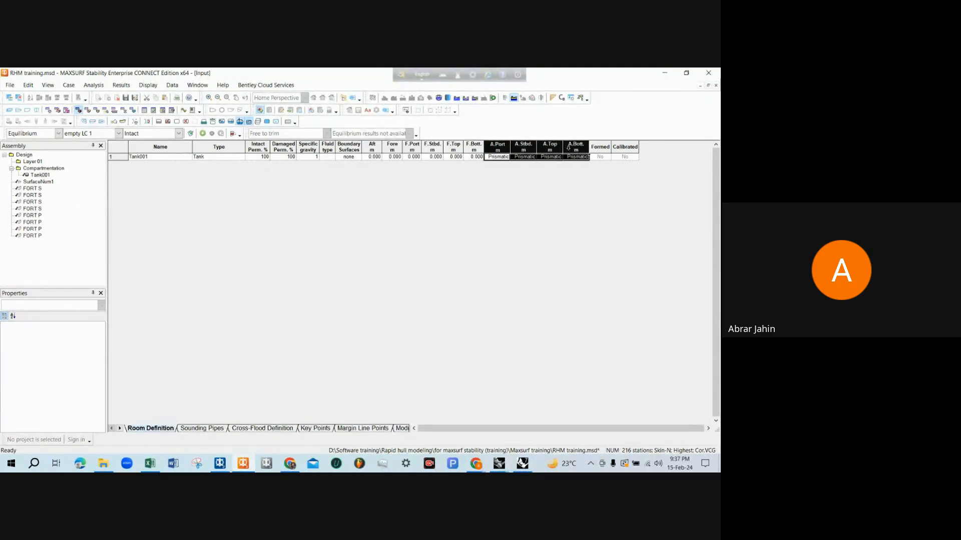
left_click_drag(469, 146, 375, 149)
left_click(495, 158)
left_click(525, 157)
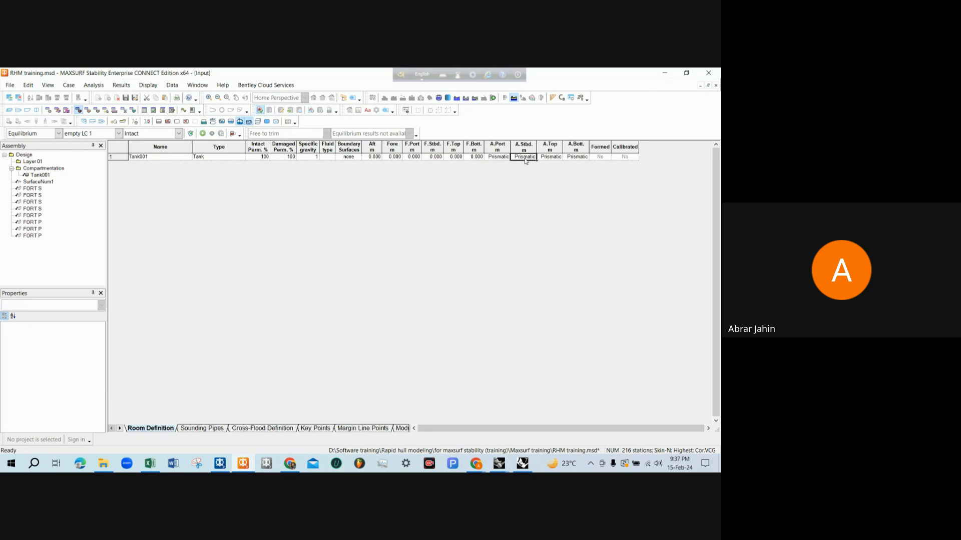
left_click(550, 156)
left_click(576, 158)
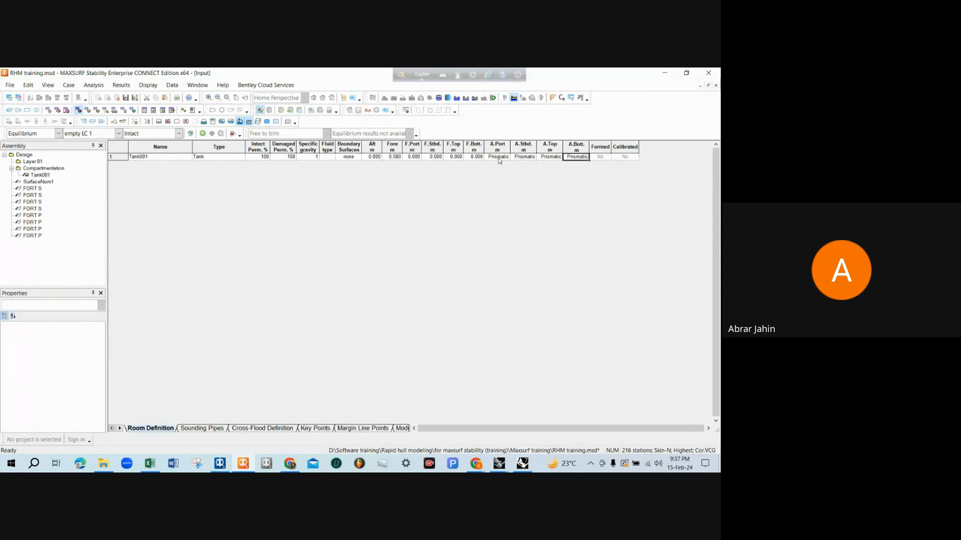
left_click(372, 147)
left_click(391, 149)
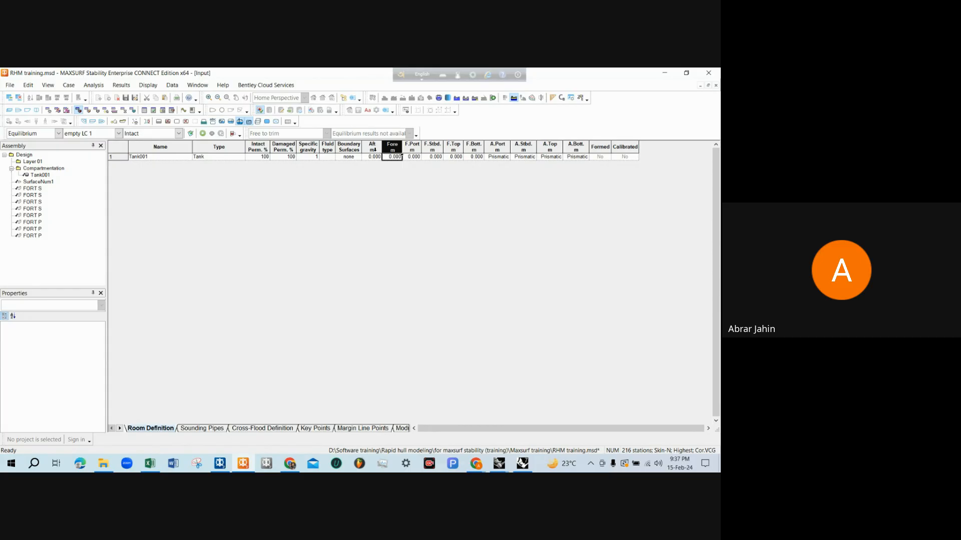
Review the new tank's Aft and Fore limits and its forward port, starboard, top and bottom boundary columns
left_click(374, 149)
left_click(397, 149)
left_click(411, 146)
left_click(433, 148)
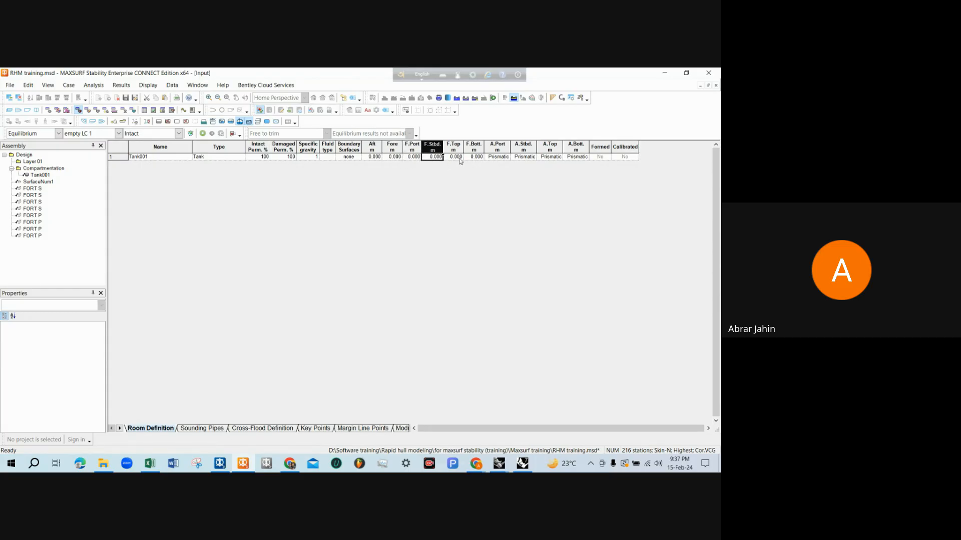
left_click(453, 145)
left_click(473, 150)
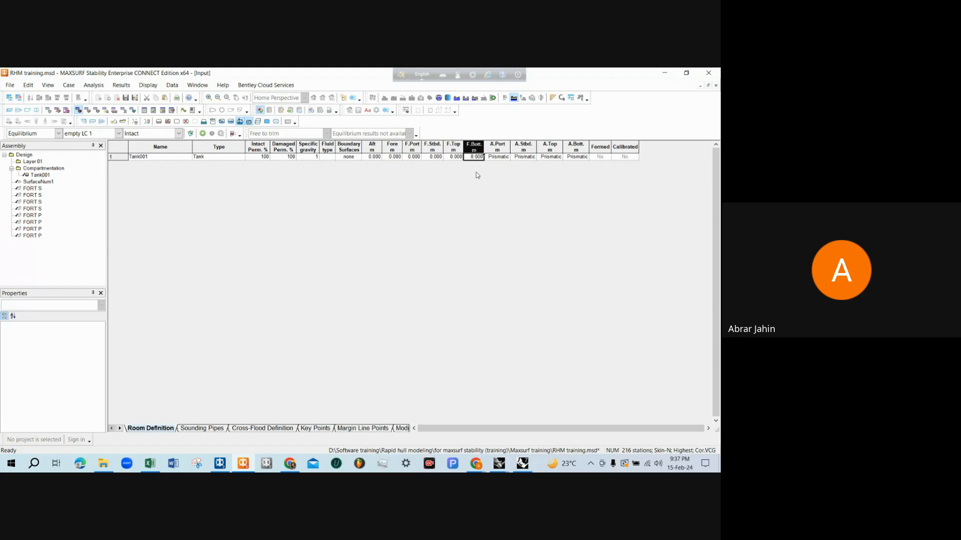
Switch to the RHM tank capacity drawing in Rhinoceros and dimension the A.P.T. (P) half-breadth from centreline to hull edge at its forward bulkhead
left_click(680, 75)
left_click(480, 210)
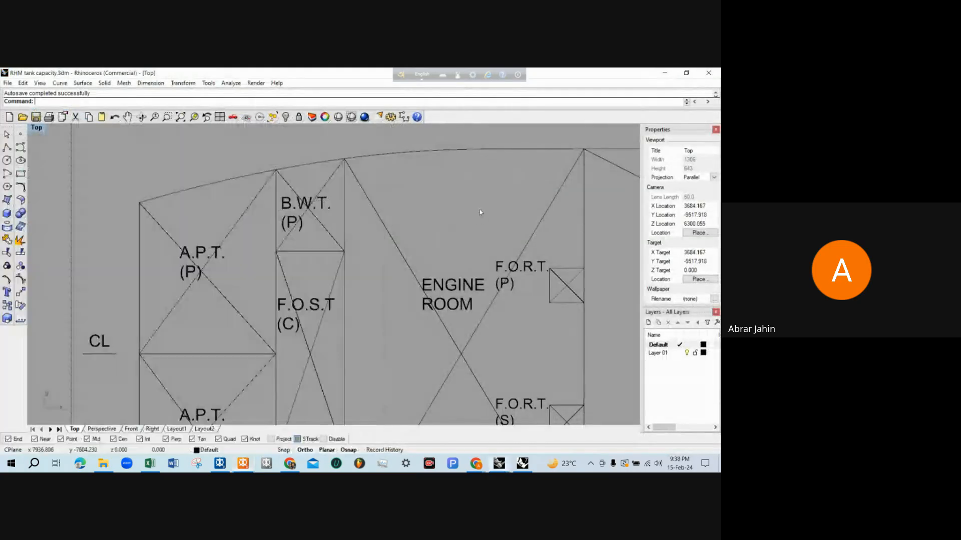
scroll(311, 208, "down", 12)
scroll(272, 266, "up", 3)
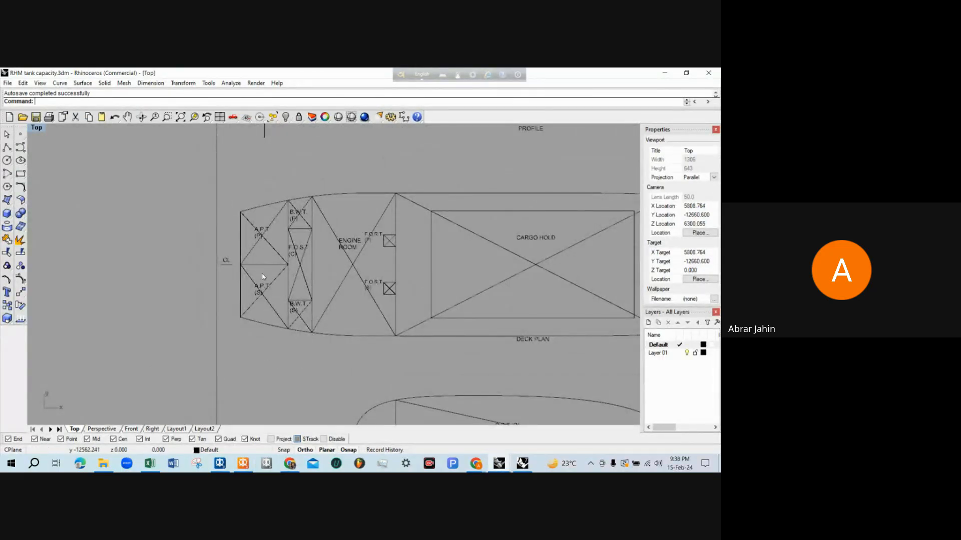
scroll(268, 248, "up", 2)
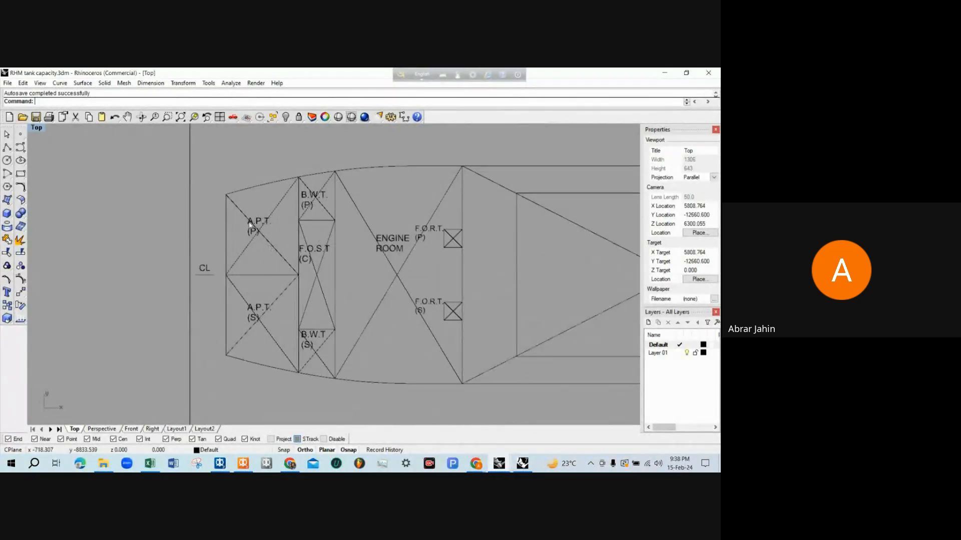
scroll(252, 237, "up", 2)
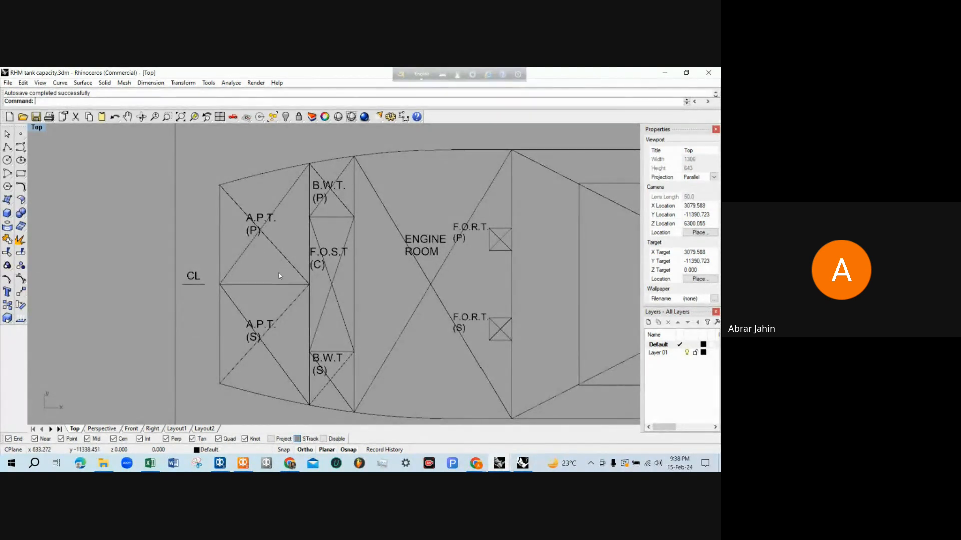
type("dim")
key("Return")
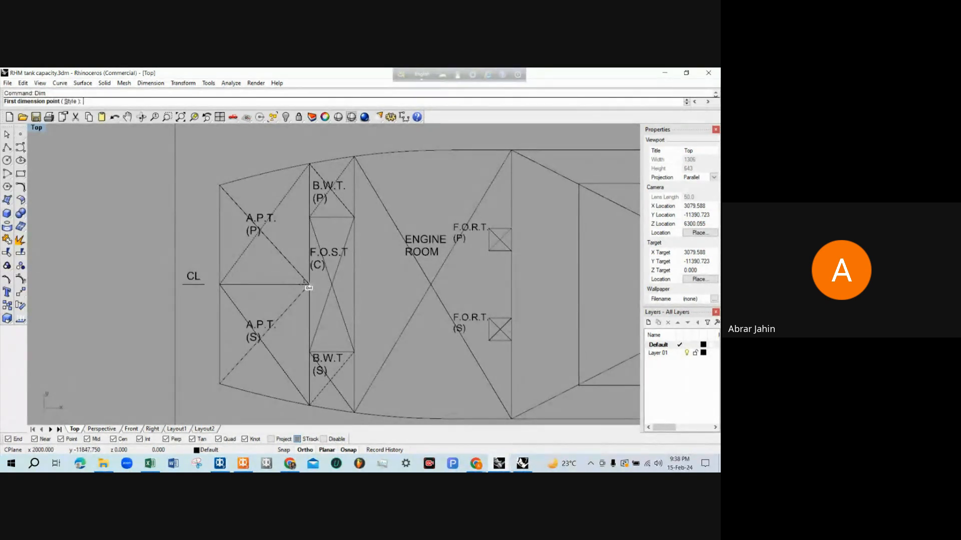
left_click(306, 285)
left_click(309, 164)
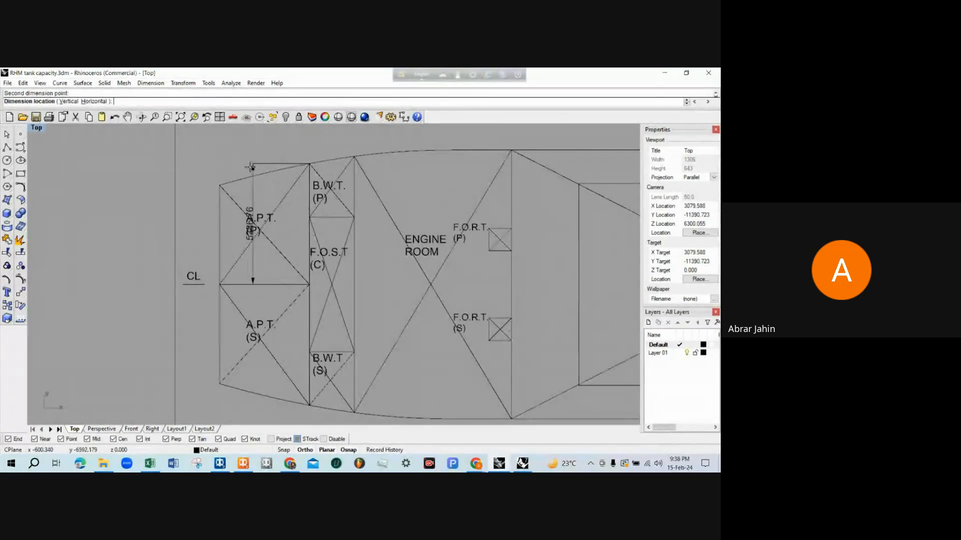
left_click(141, 160)
Examine the A.P.T. (P) half-breadth dimension against the centreline and the neighbouring tanks in the deck plan
scroll(140, 243, "up", 3)
scroll(139, 243, "down", 3)
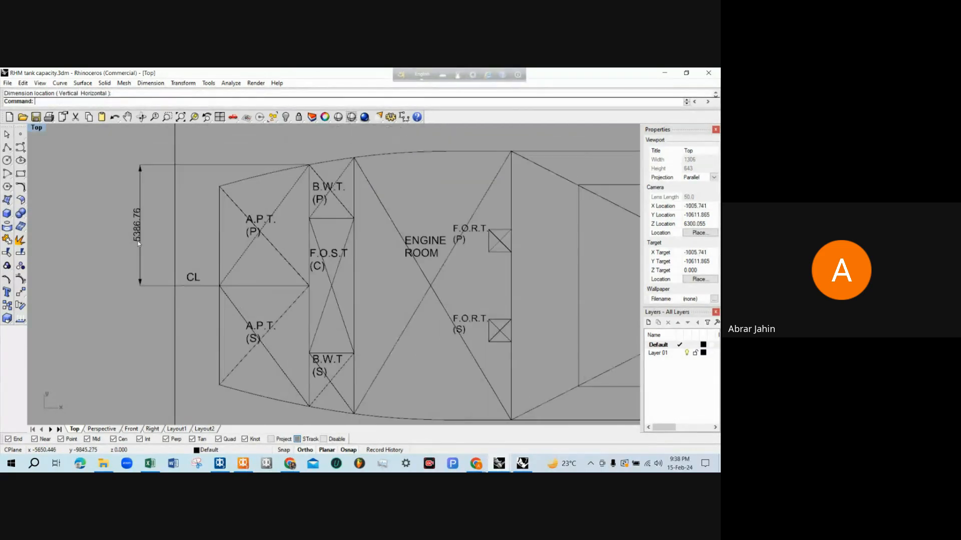
scroll(200, 250, "down", 2)
scroll(225, 252, "up", 3)
scroll(254, 257, "down", 3)
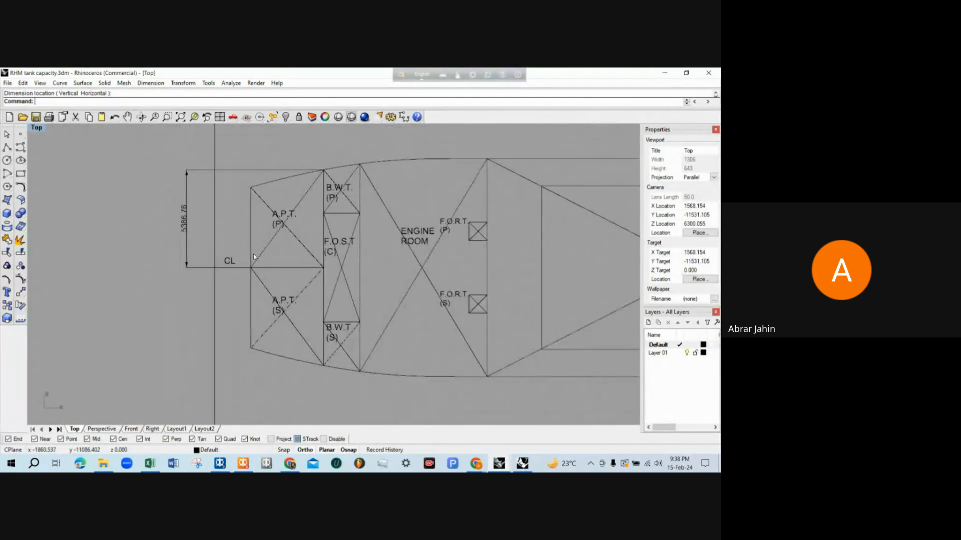
scroll(250, 259, "up", 2)
scroll(232, 267, "down", 3)
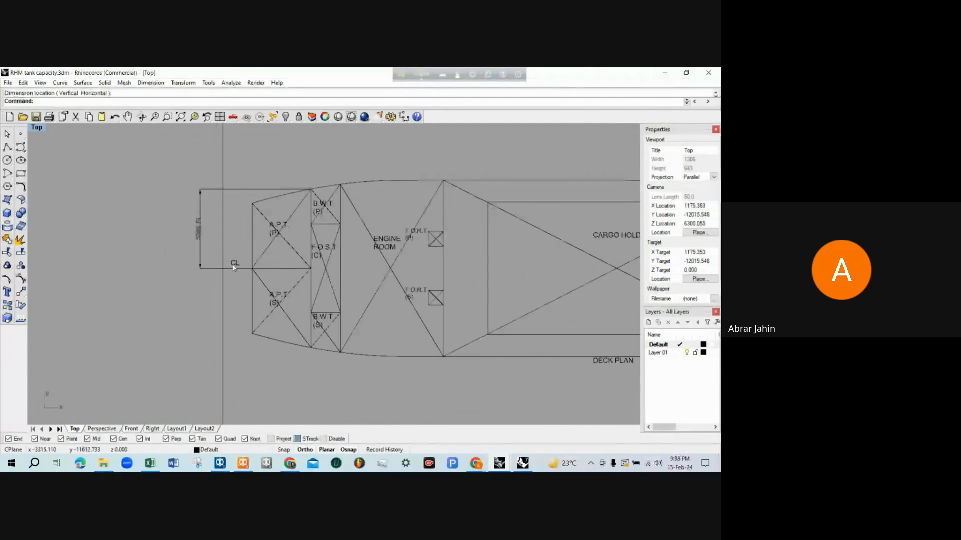
scroll(208, 260, "up", 1)
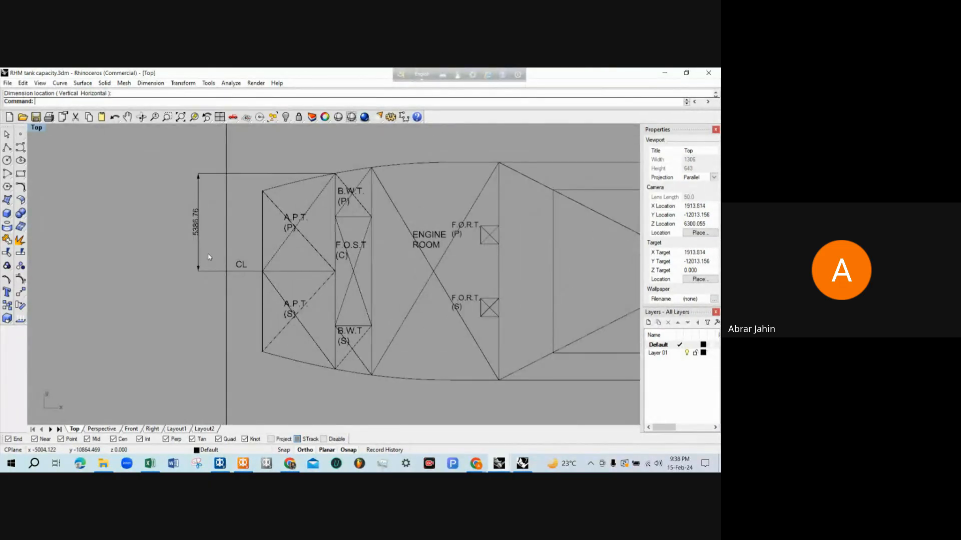
scroll(208, 257, "up", 1)
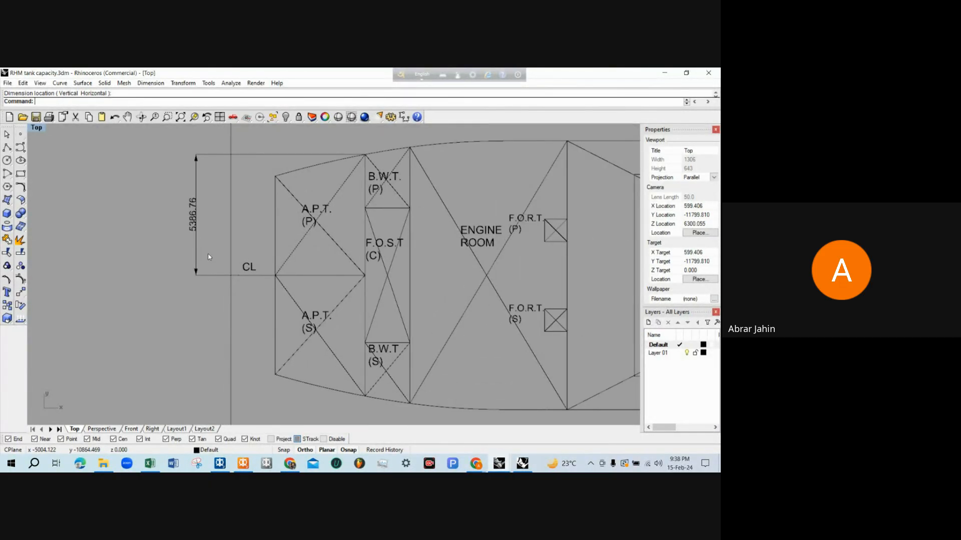
scroll(208, 257, "down", 1)
scroll(254, 258, "up", 1)
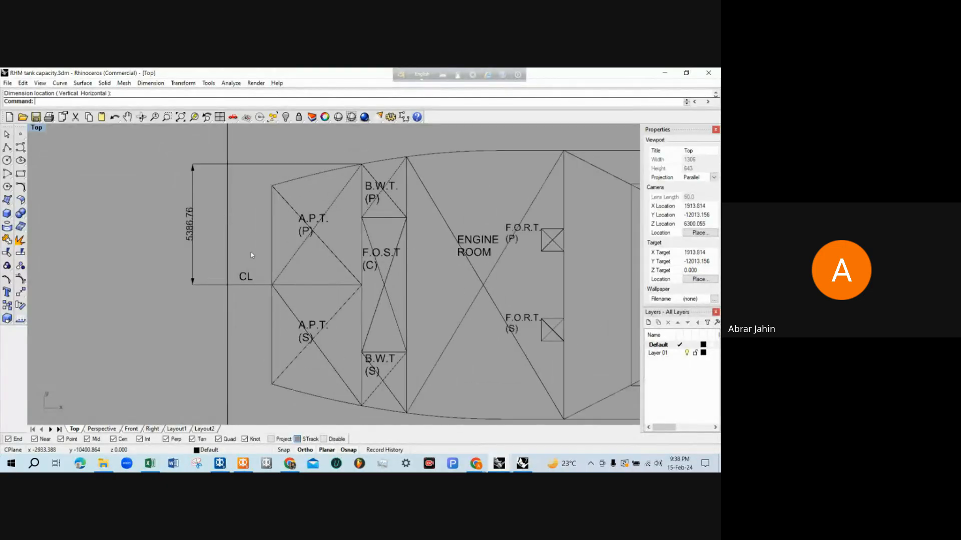
scroll(255, 258, "down", 1)
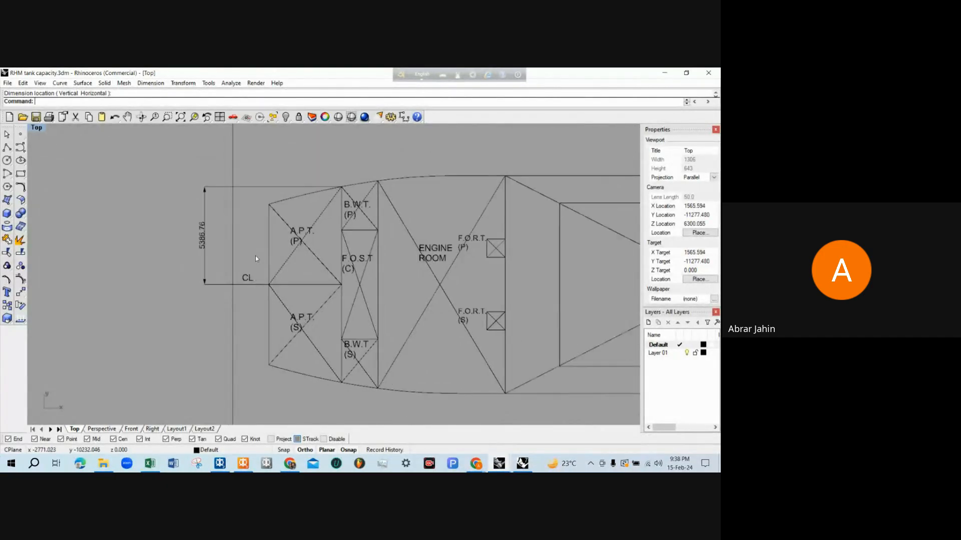
scroll(242, 270, "up", 1)
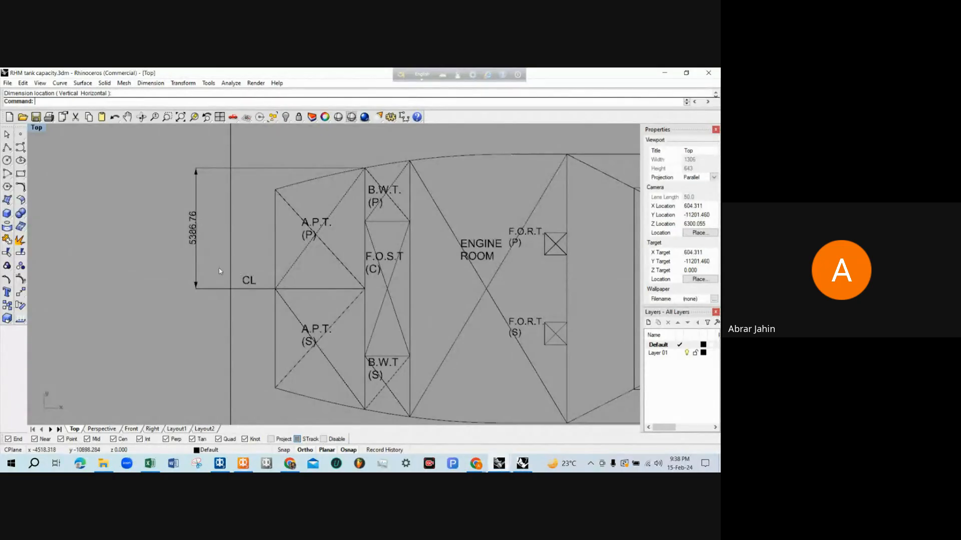
scroll(197, 174, "down", 2)
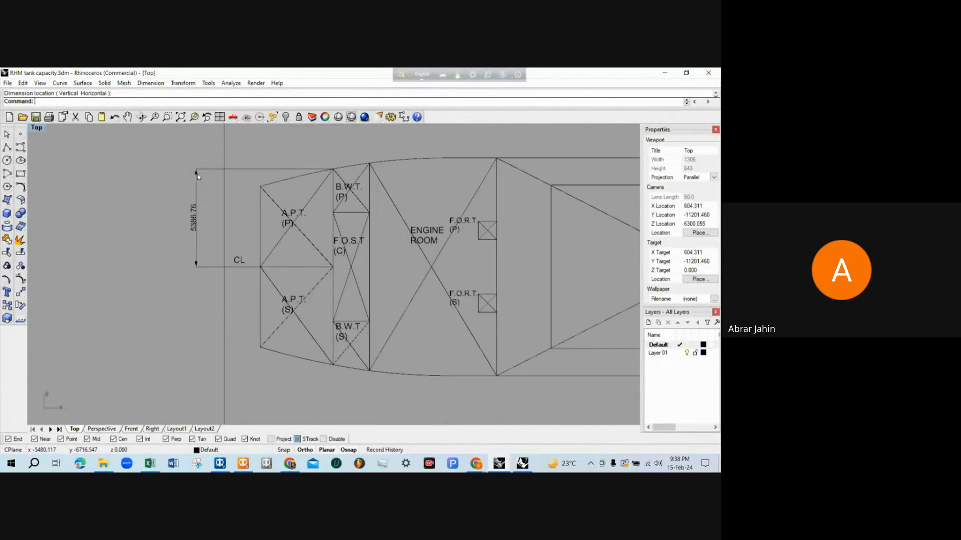
scroll(197, 174, "up", 1)
Shrink the drawing window, bring MAXSURF Stability forward and review the Room Definition columns from Aft to F.Bott
left_click(686, 73)
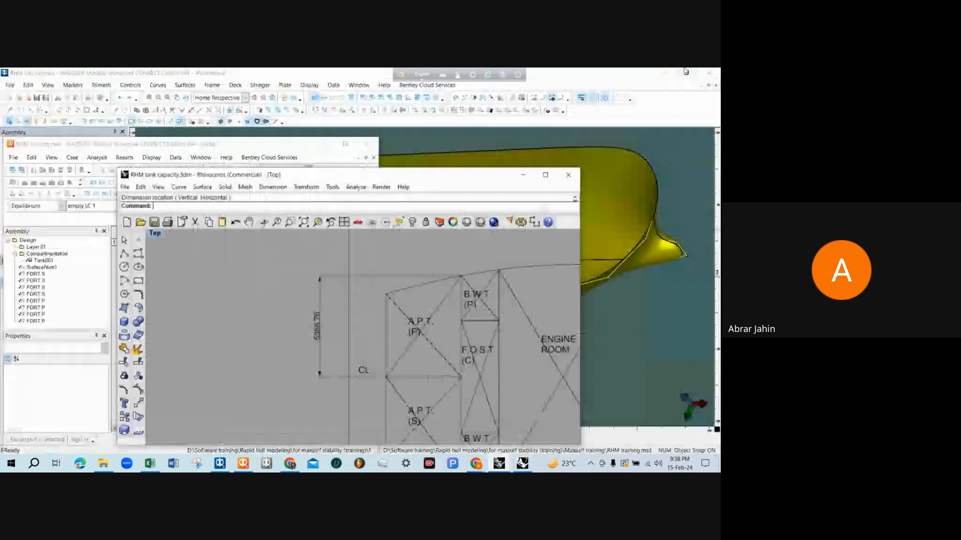
left_click_drag(282, 148, 310, 143)
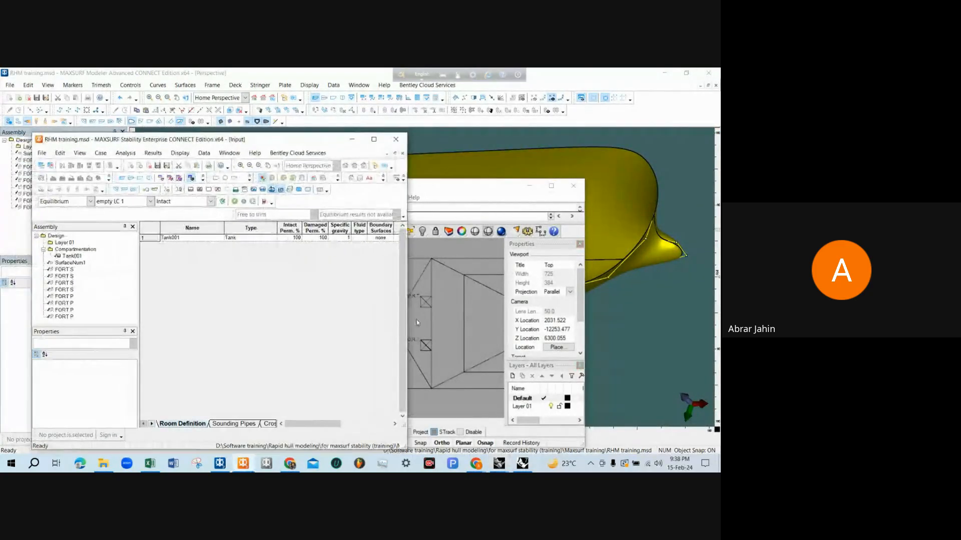
left_click_drag(327, 426, 353, 429)
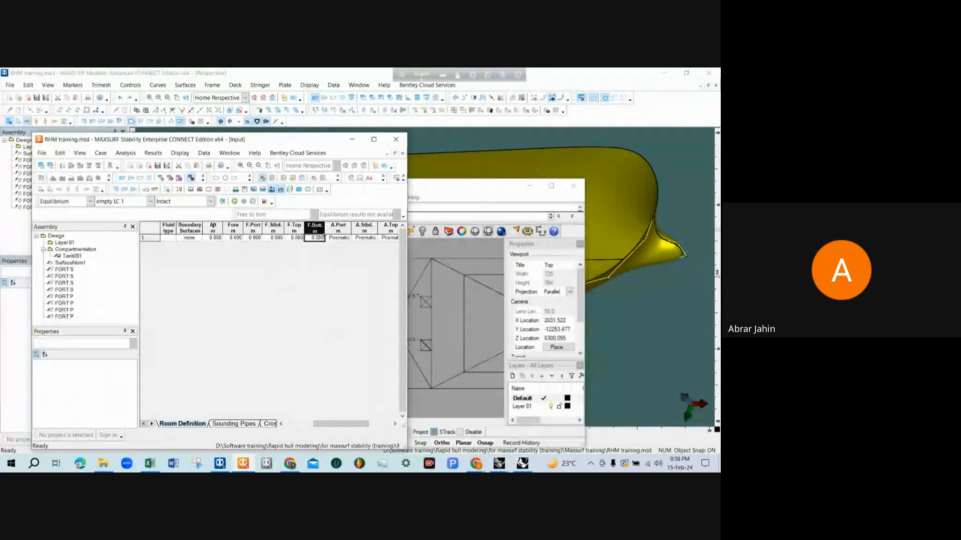
left_click(214, 228)
left_click(232, 228)
left_click(253, 228)
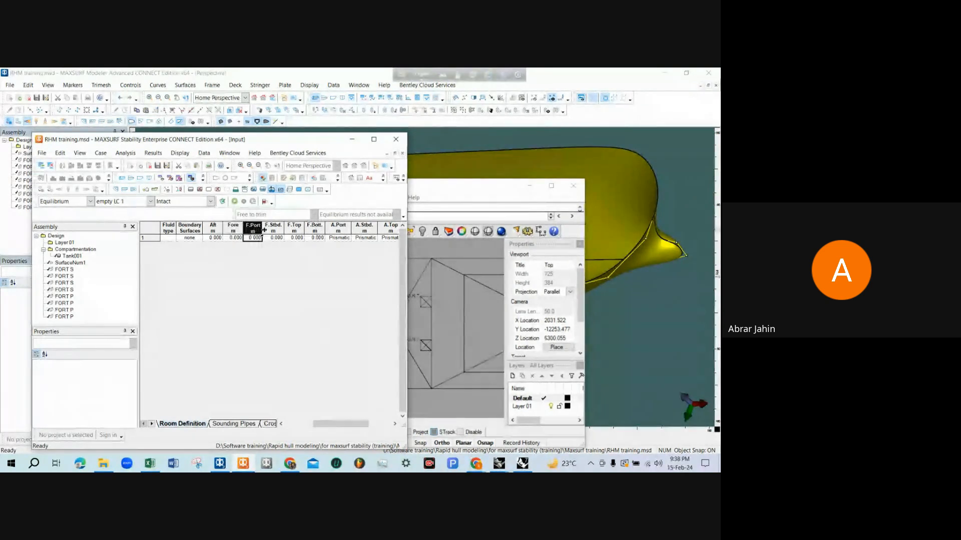
left_click(274, 228)
left_click(294, 228)
left_click(315, 228)
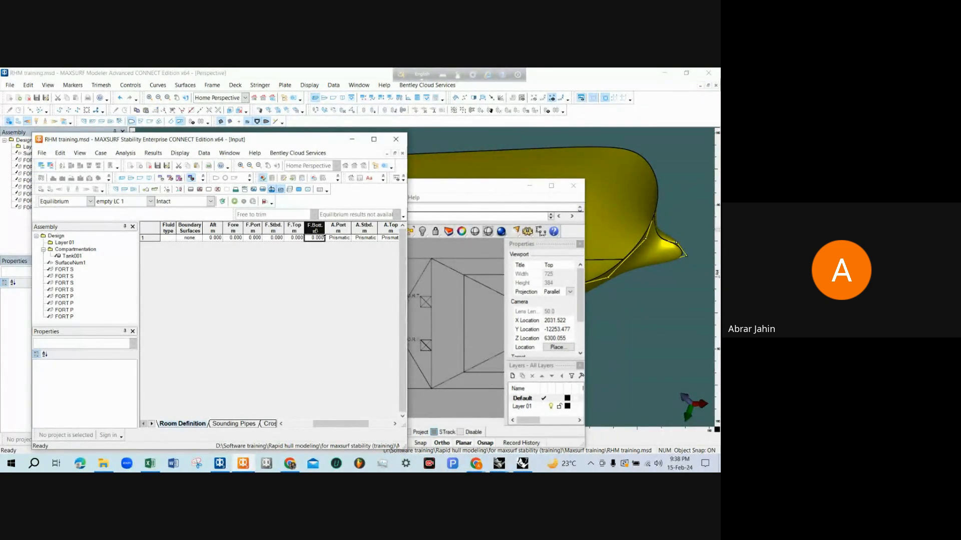
Return to the tank capacity drawing in Rhinoceros and extend its window to full screen height with the Top view maximized
left_click(446, 263)
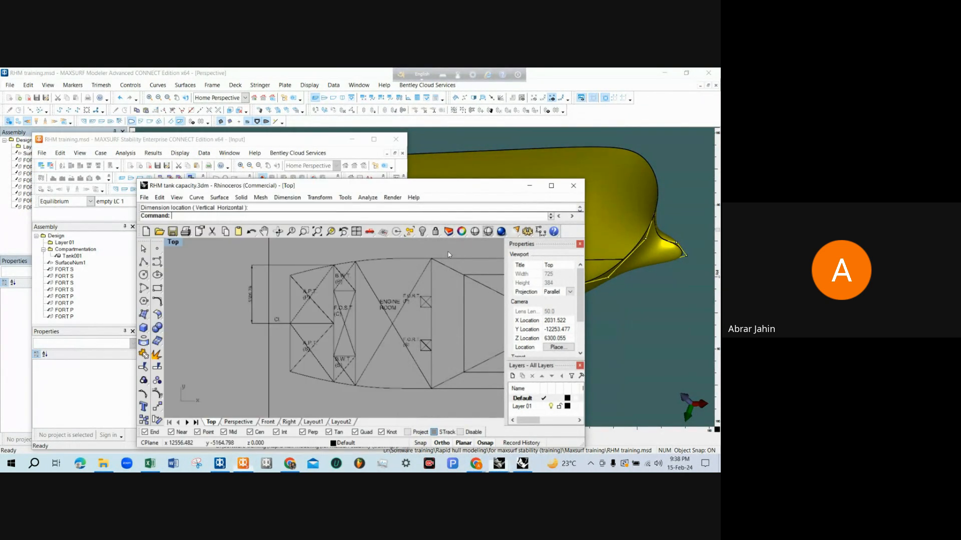
double_click(180, 244)
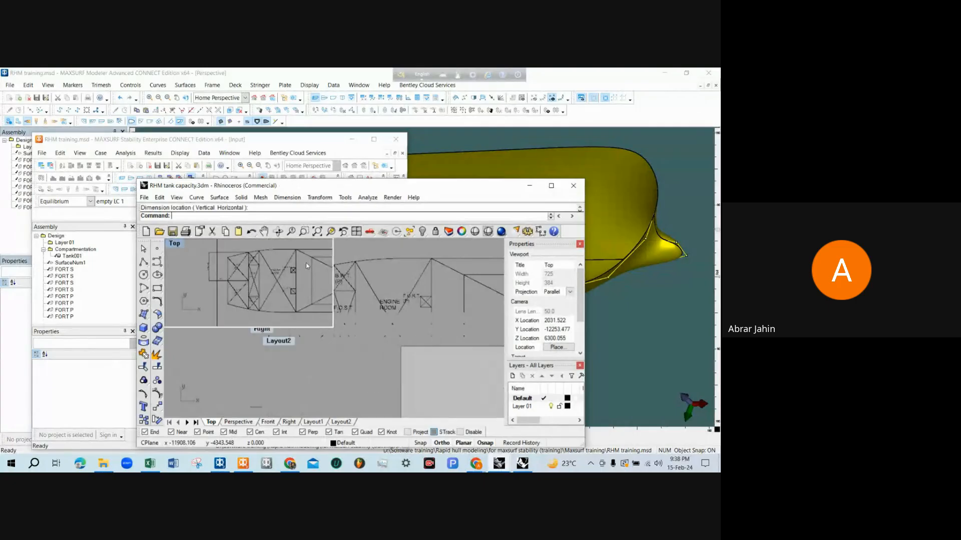
double_click(173, 245)
double_click(222, 179)
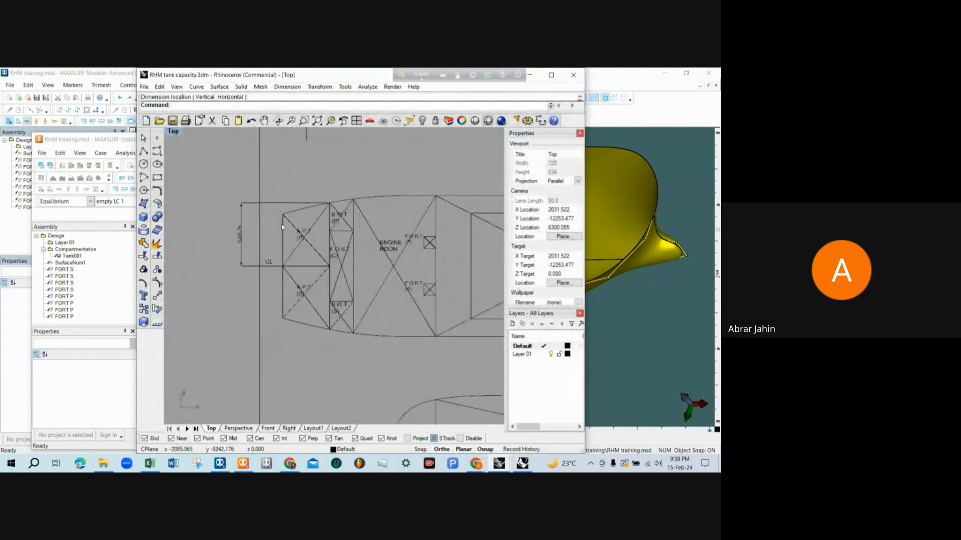
Examine the A.P.T. (P) and (S) outlines in the deck plan and compare them with the A.P.T. (P/S) profile
scroll(283, 227, "up", 1)
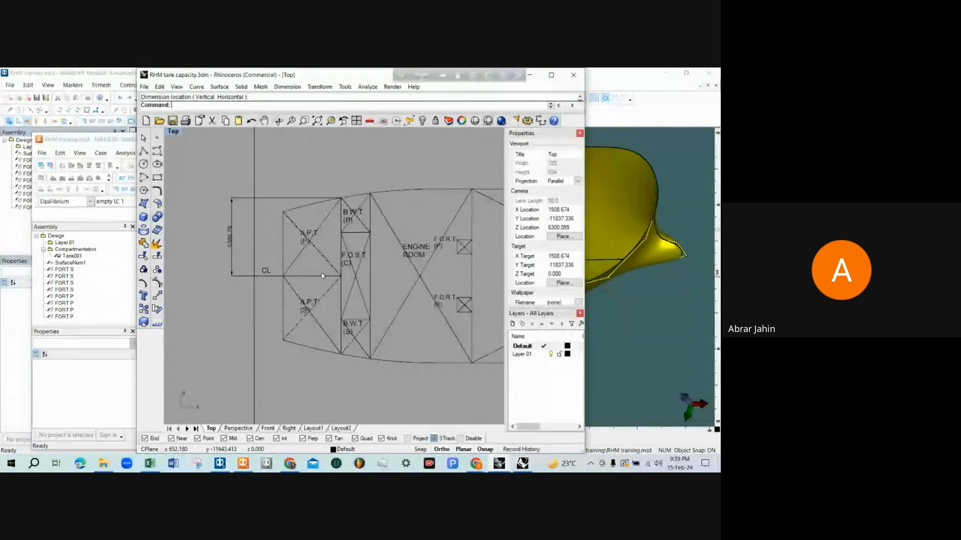
scroll(323, 276, "down", 2)
scroll(318, 248, "up", 2)
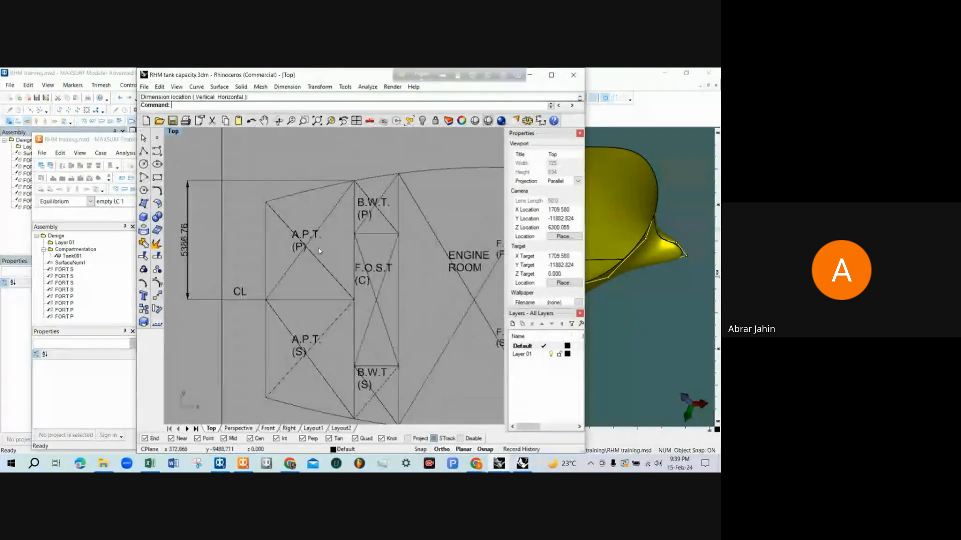
scroll(309, 284, "down", 3)
scroll(308, 285, "down", 1)
scroll(276, 189, "up", 5)
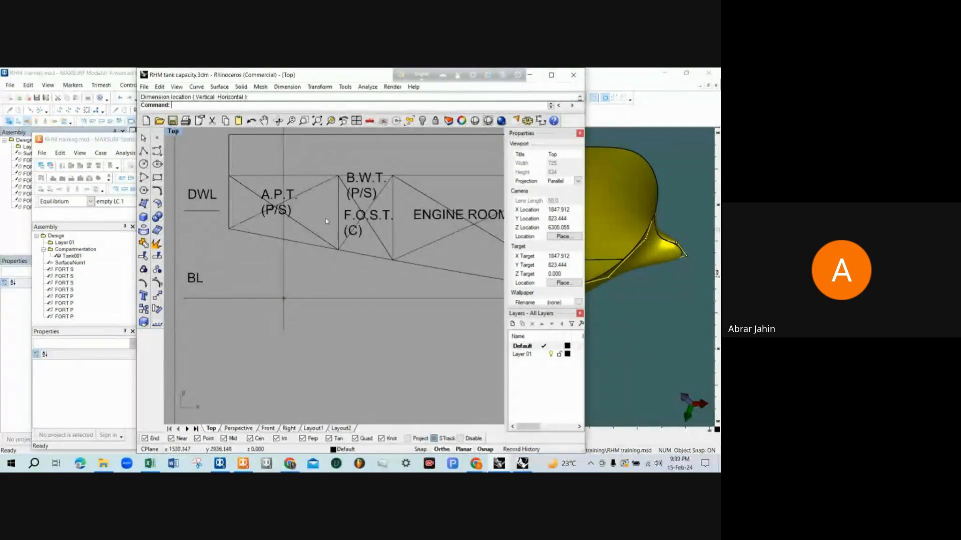
scroll(307, 196, "down", 3)
scroll(307, 193, "down", 6)
scroll(273, 254, "up", 4)
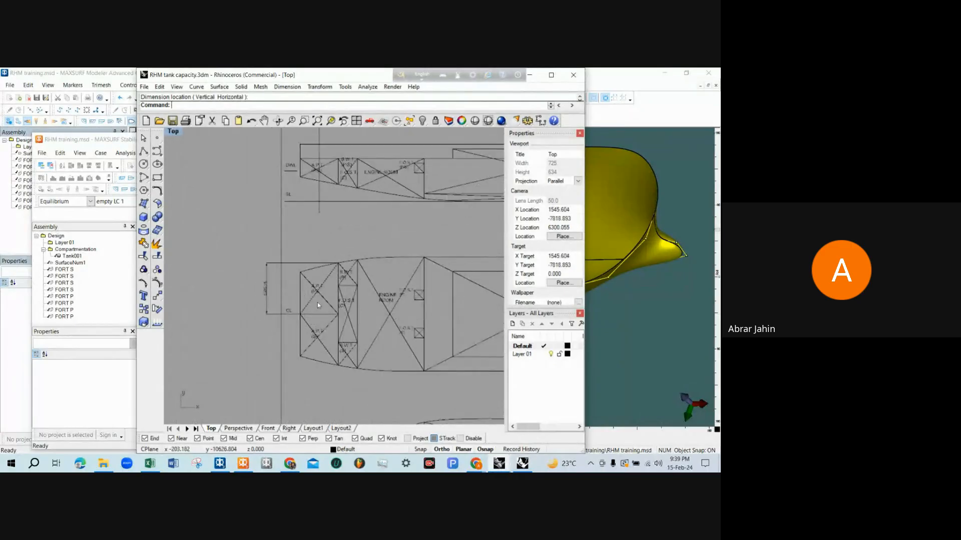
scroll(317, 302, "up", 3)
scroll(317, 294, "down", 2)
scroll(322, 310, "up", 2)
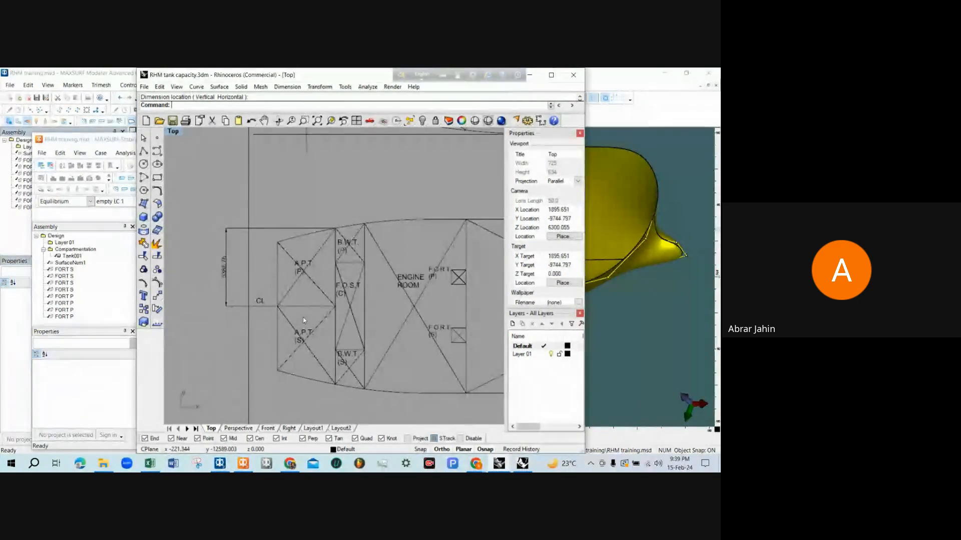
scroll(304, 317, "down", 1)
scroll(305, 312, "down", 3)
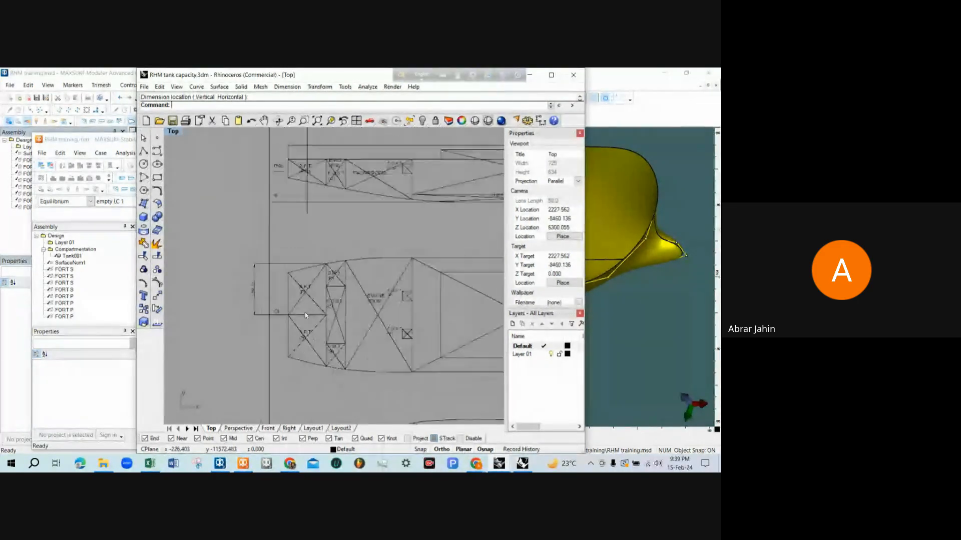
scroll(315, 187, "up", 2)
scroll(315, 187, "down", 1)
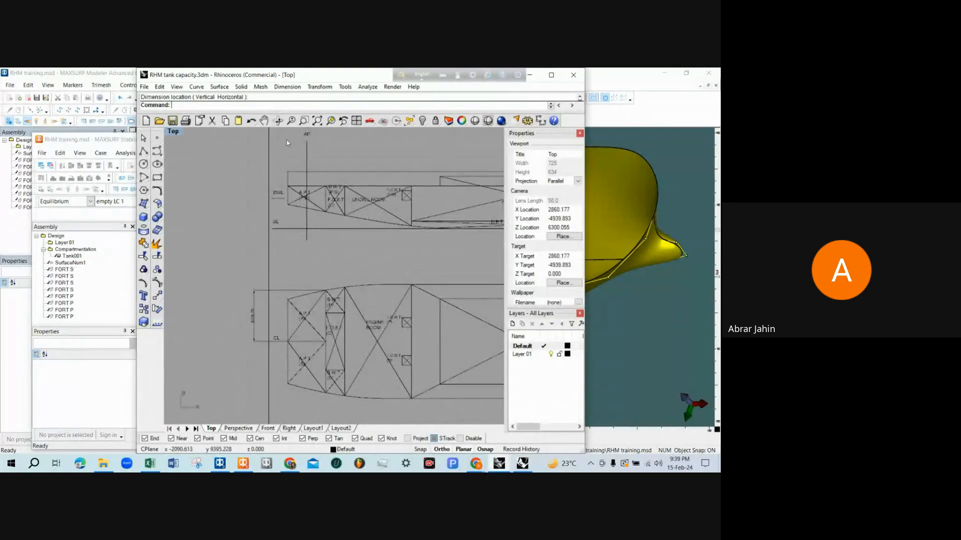
Maximize the tank capacity drawing window and examine the A.P.T. (P/S) profile around the AP line together with the deck plan
left_click_drag(322, 75, 324, 181)
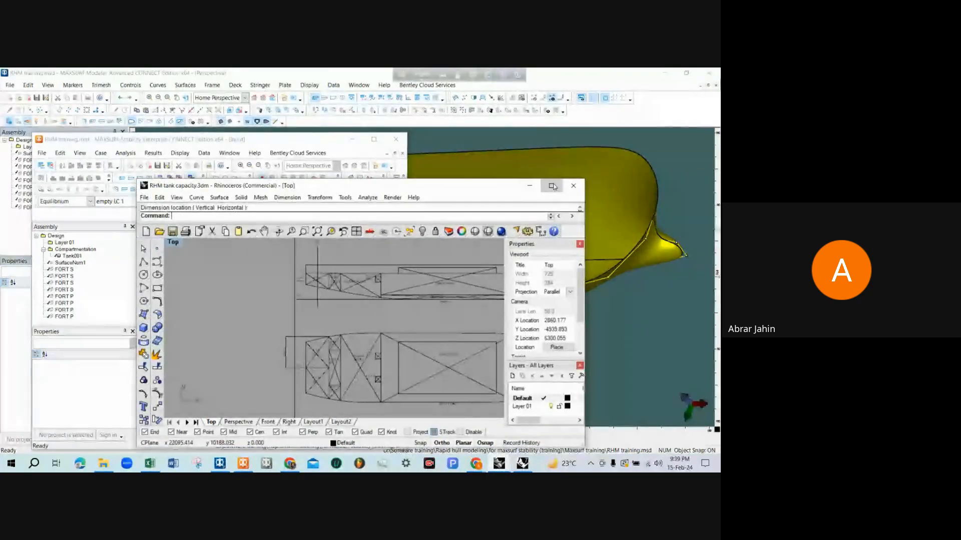
left_click(550, 181)
scroll(340, 211, "up", 4)
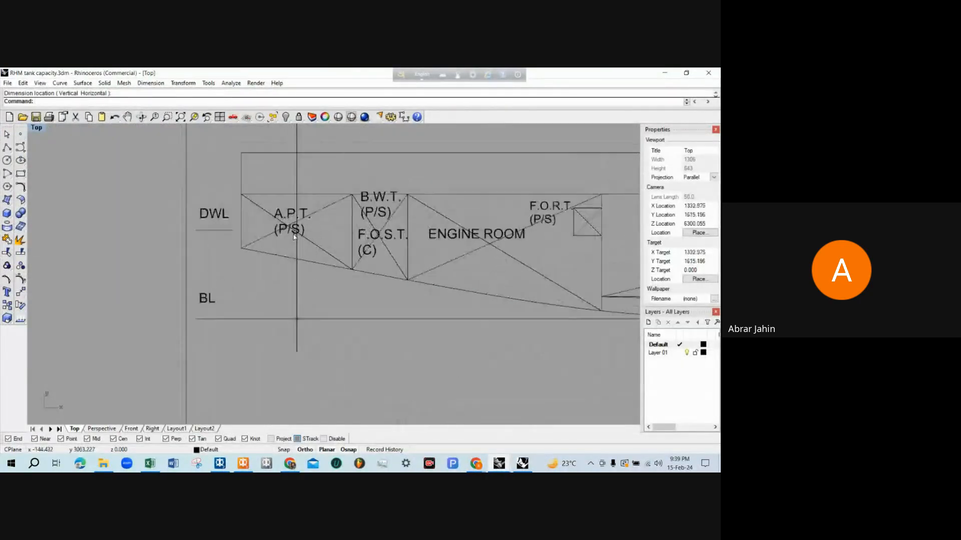
scroll(300, 281, "down", 5)
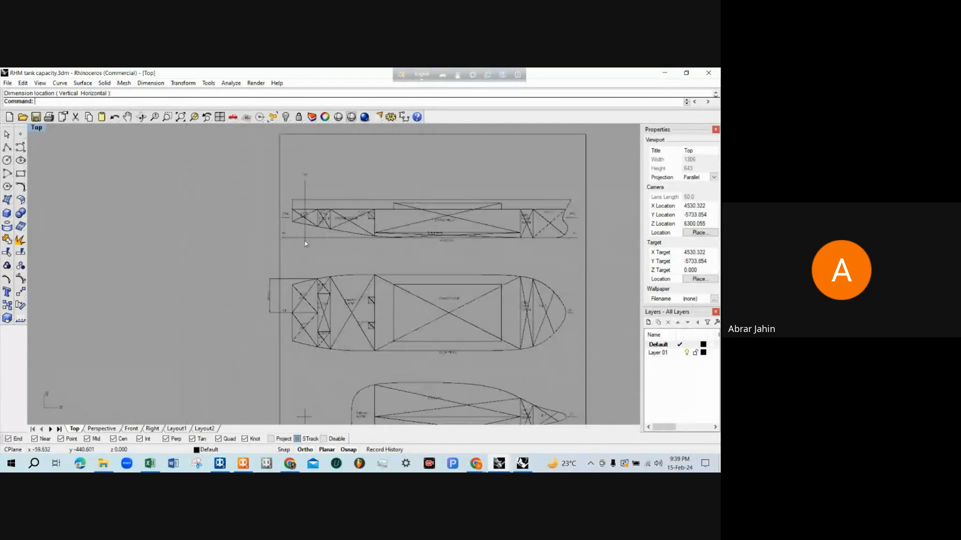
scroll(306, 314, "up", 2)
scroll(305, 314, "down", 3)
scroll(305, 225, "up", 3)
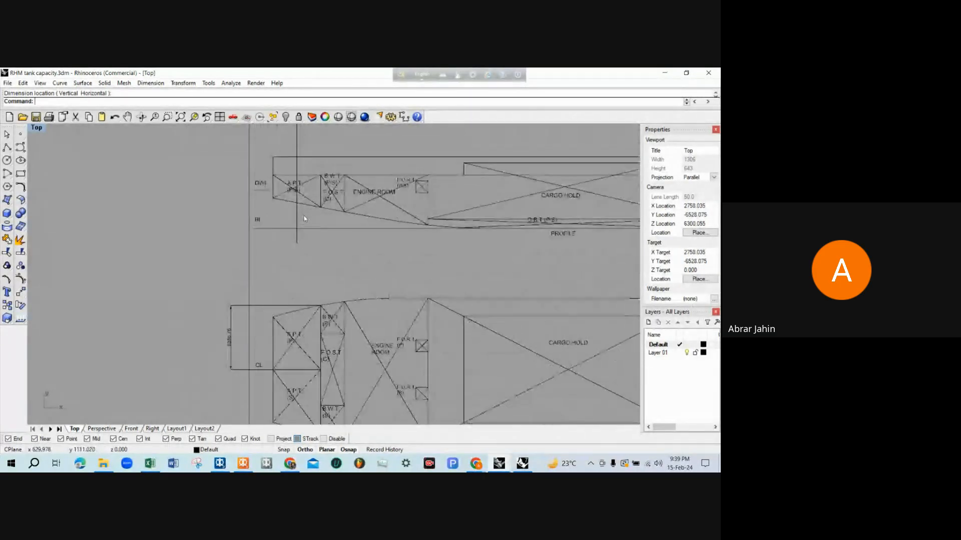
scroll(308, 249, "down", 2)
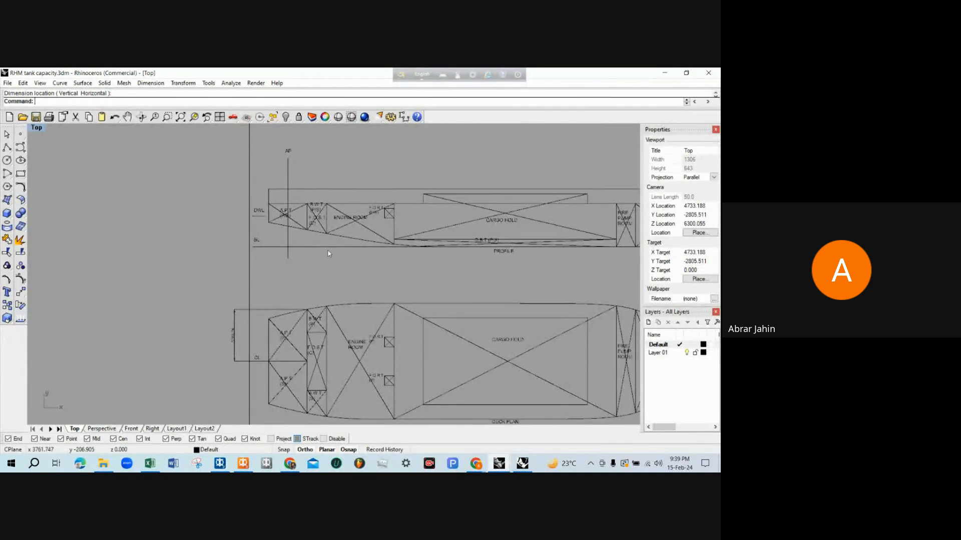
scroll(295, 252, "up", 1)
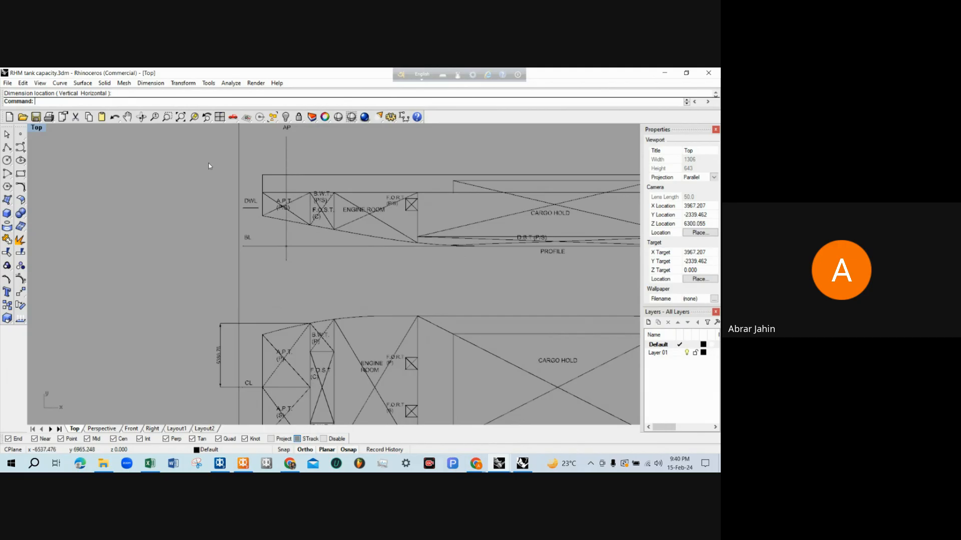
Dimension the horizontal distance from the AP line to the forward end of the A.P.T. (P/S) in the profile, placing it above the hull
scroll(279, 164, "up", 3)
type("d")
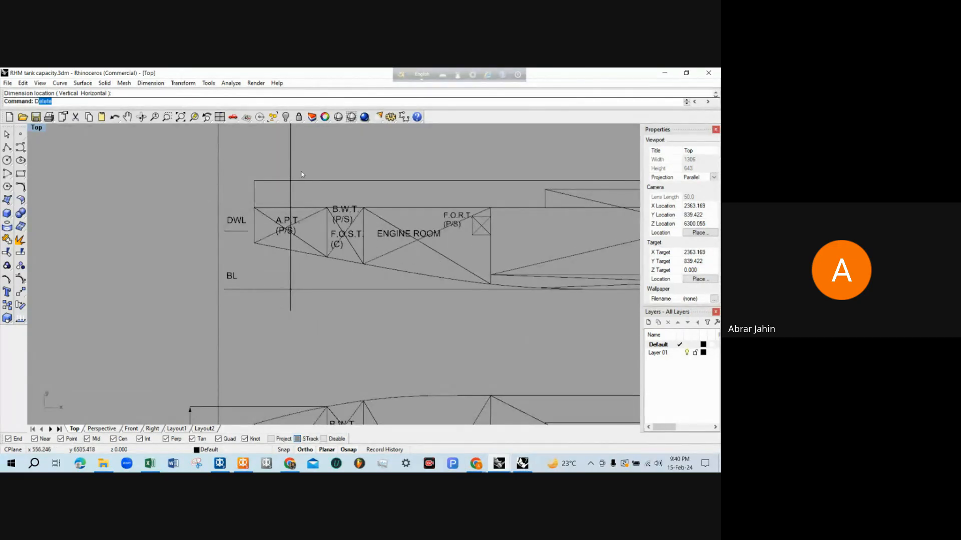
type("im")
key("Return")
left_click(291, 167)
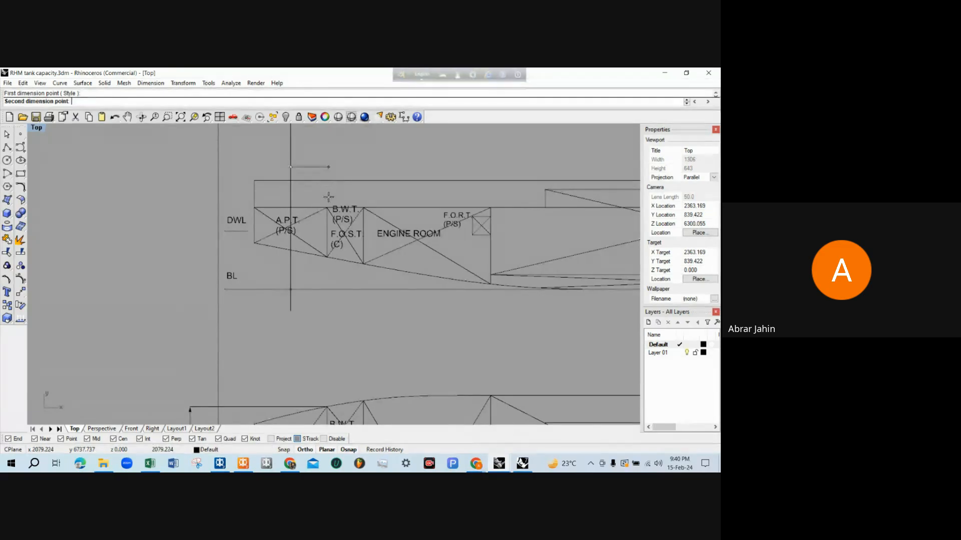
left_click(328, 207)
left_click(324, 154)
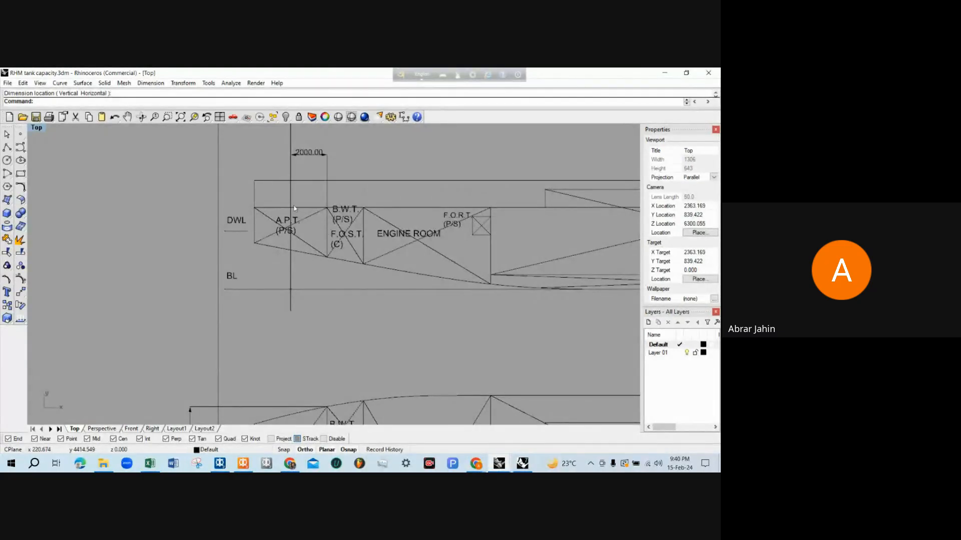
scroll(297, 156, "up", 3)
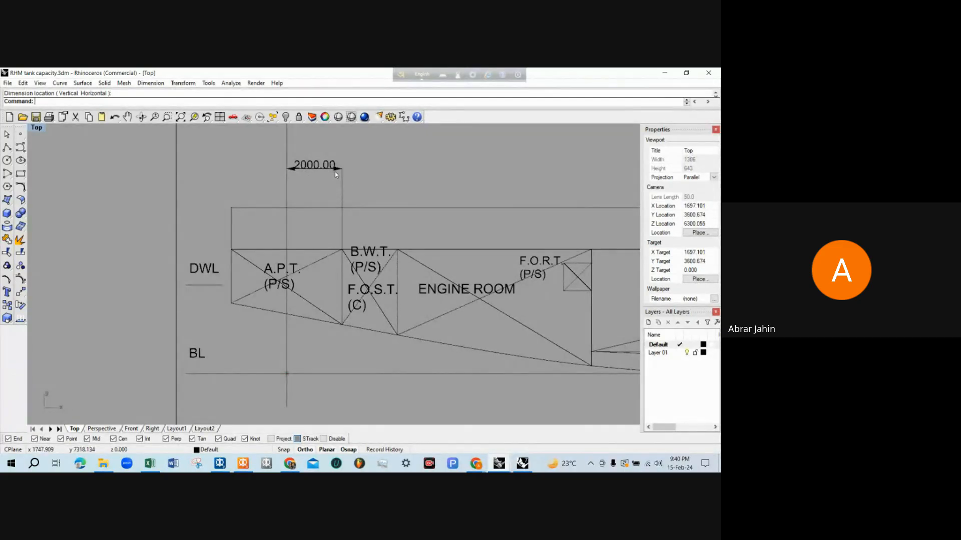
scroll(335, 172, "down", 2)
scroll(319, 164, "up", 2)
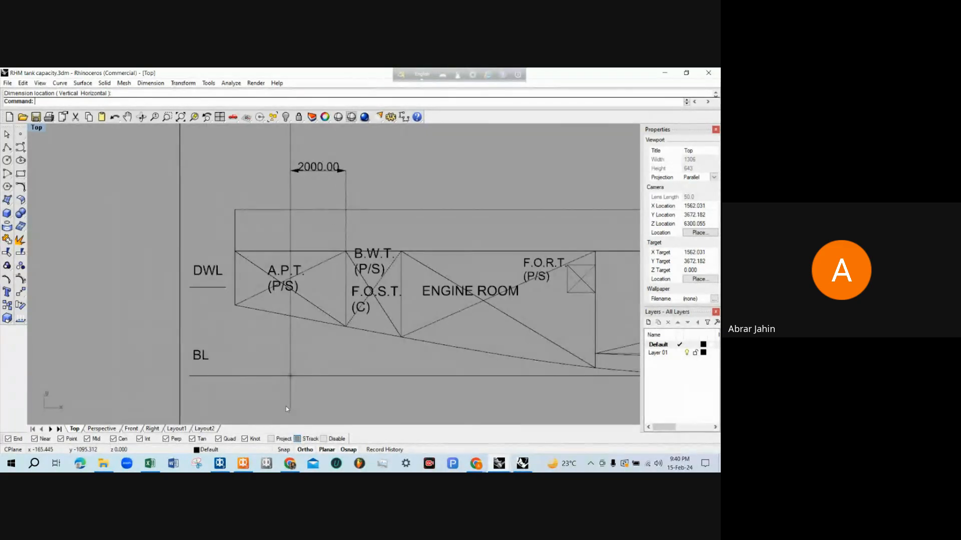
Switch to MAXSURF Stability and rename Tank001 as APT P in the Room Definition table
left_click(241, 465)
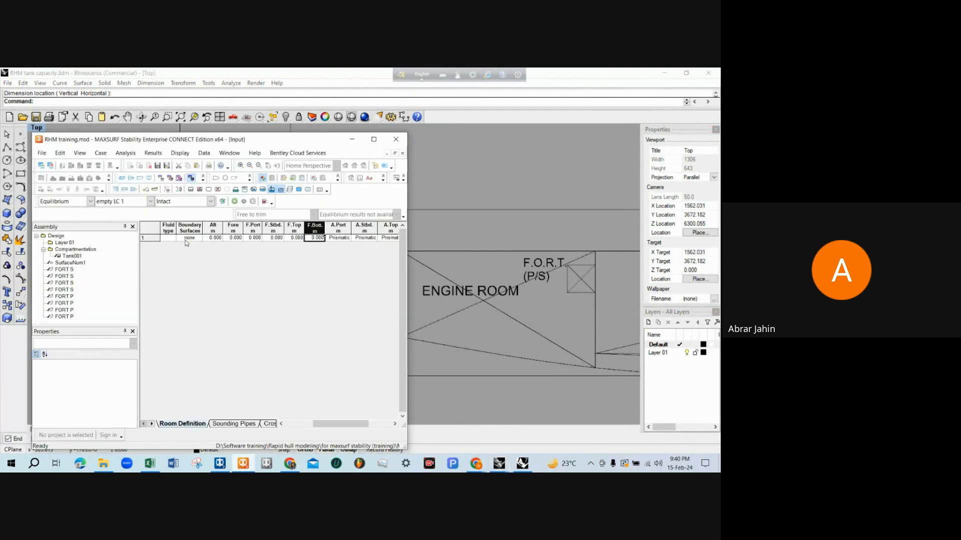
left_click_drag(340, 424, 313, 424)
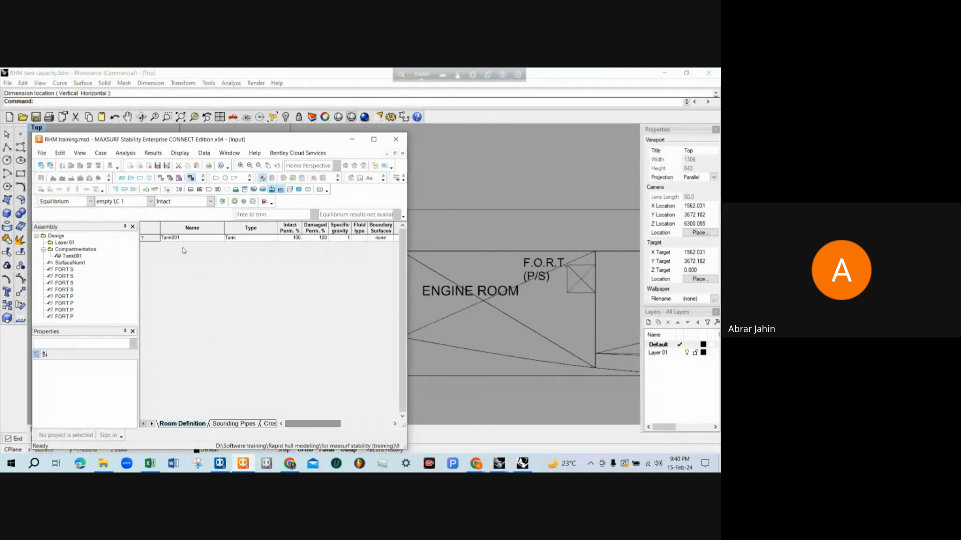
left_click(181, 239)
type("APT P")
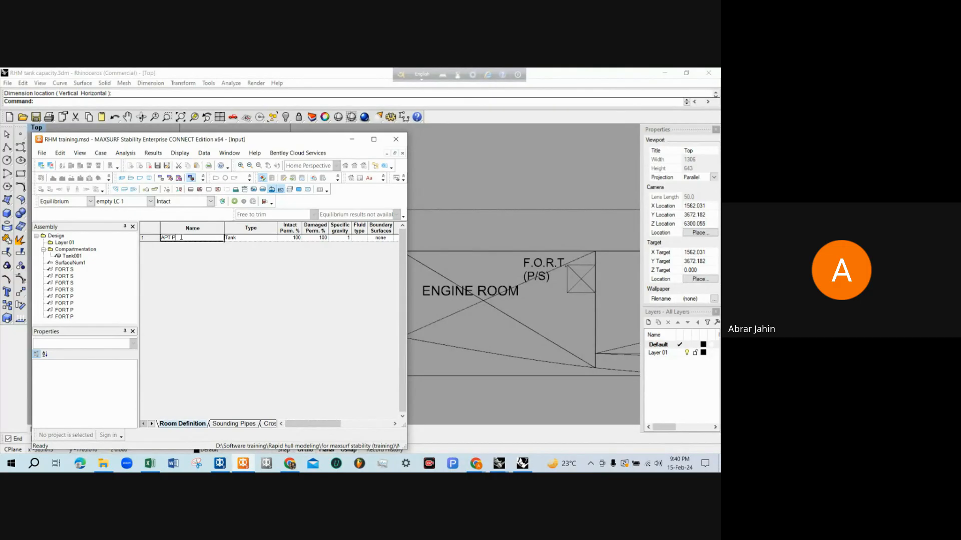
Set both the intact and damaged permeability of tank APT P to 98%
left_click(294, 240)
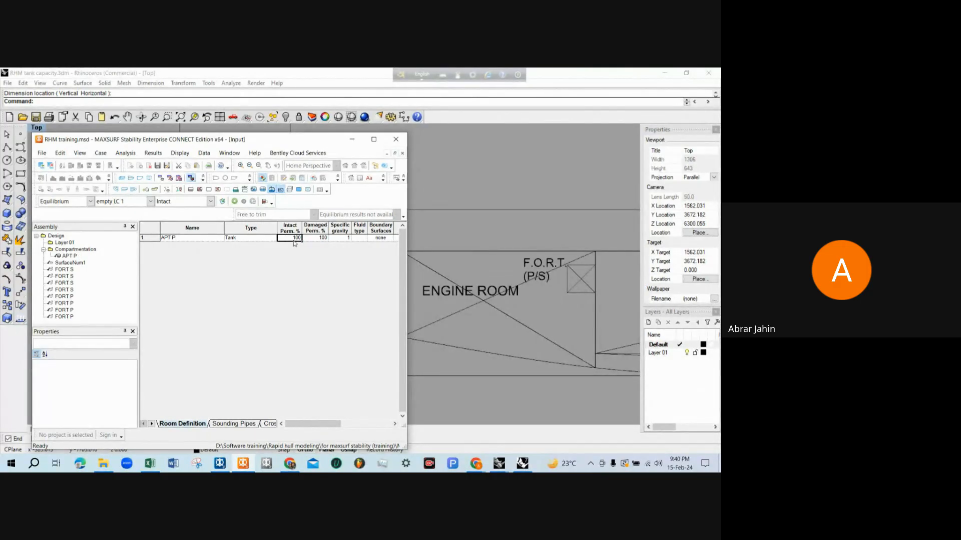
type("98")
key("Tab")
type("9")
key("Tab")
Widen the MAXSURF Stability window to show the boundary columns and review the intact and damaged permeability cells of APT P
left_click_drag(409, 299, 514, 299)
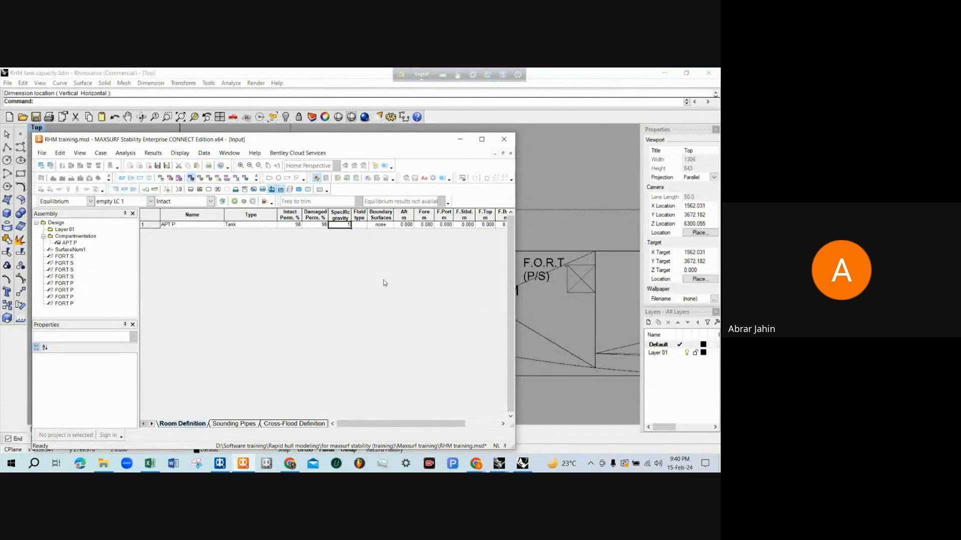
left_click(299, 226)
left_click(325, 225)
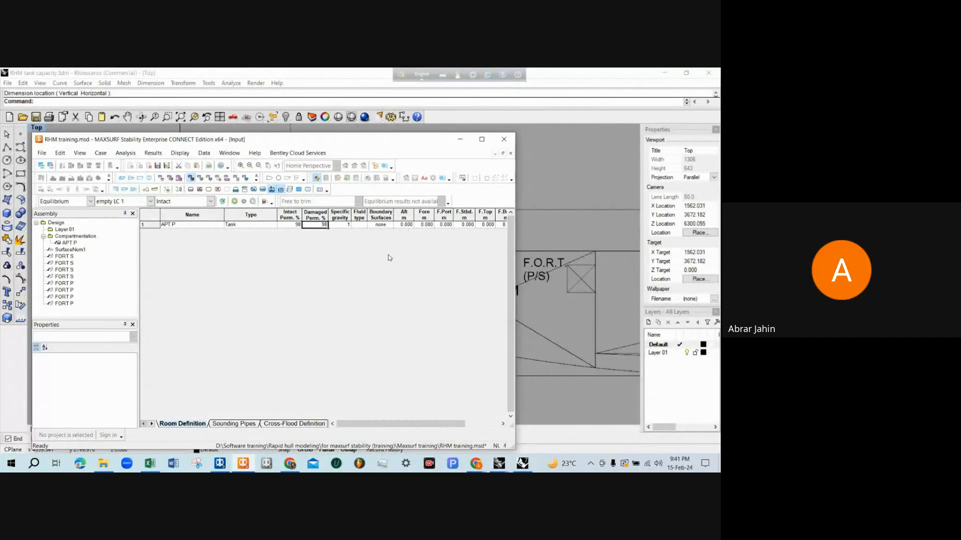
left_click(290, 226)
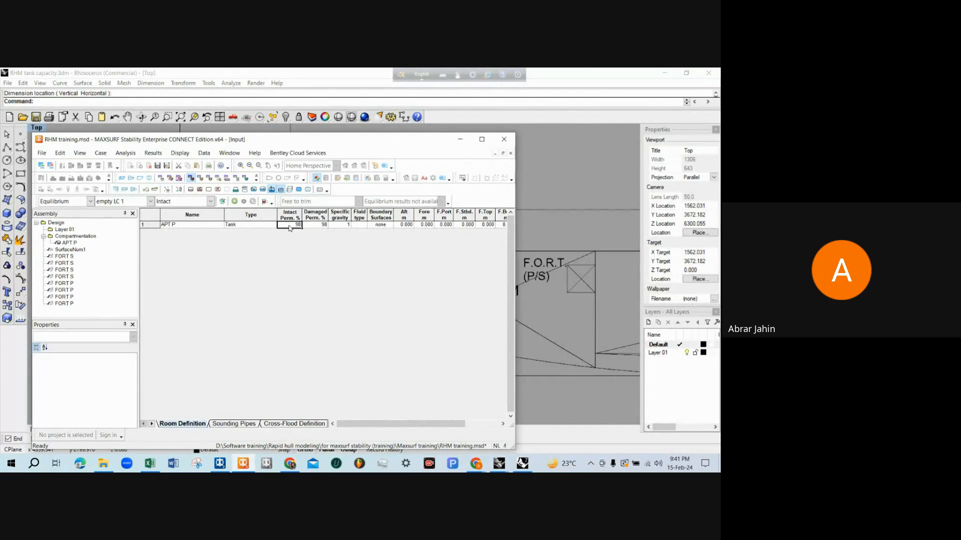
Compare the intact and damaged permeability values of tank APT P in the Room Definition table
left_click(315, 225)
left_click(289, 225)
left_click(319, 227)
left_click(288, 227)
left_click(310, 229)
left_click(295, 229)
left_click(314, 229)
left_click(294, 226)
left_click(309, 227)
left_click(335, 226)
left_click(323, 226)
left_click(291, 228)
left_click(311, 228)
left_click(296, 228)
left_click(318, 229)
left_click(296, 229)
left_click(313, 225)
left_click(294, 223)
left_click(312, 226)
left_click(293, 225)
left_click(314, 226)
left_click(292, 225)
left_click(313, 227)
left_click(380, 226)
left_click(292, 225)
left_click(312, 227)
left_click(298, 226)
left_click(309, 227)
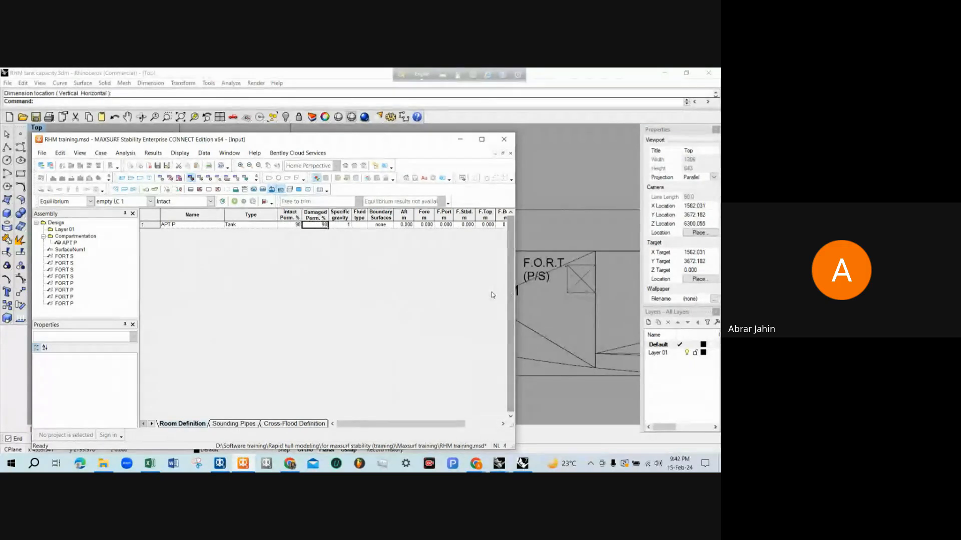
Switch to the Rhinoceros tank capacity drawing and examine the A.P.T. (P/S) in the profile relative to the AP line
left_click(565, 191)
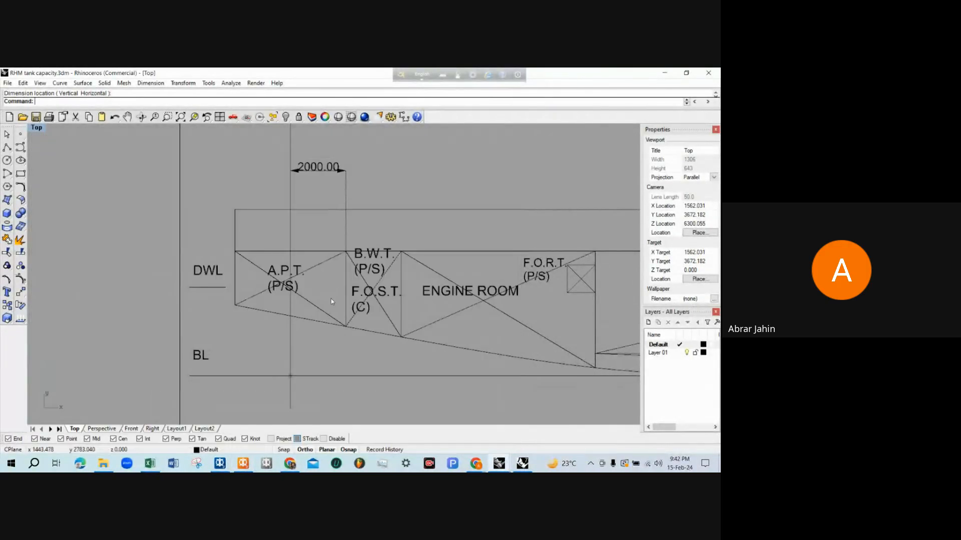
scroll(331, 299, "down", 2)
scroll(278, 271, "up", 2)
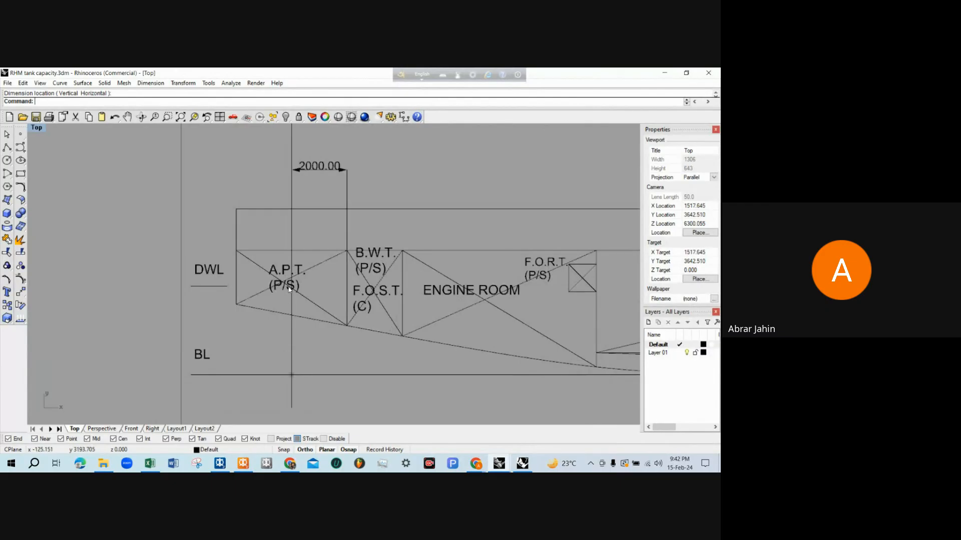
scroll(313, 329, "down", 2)
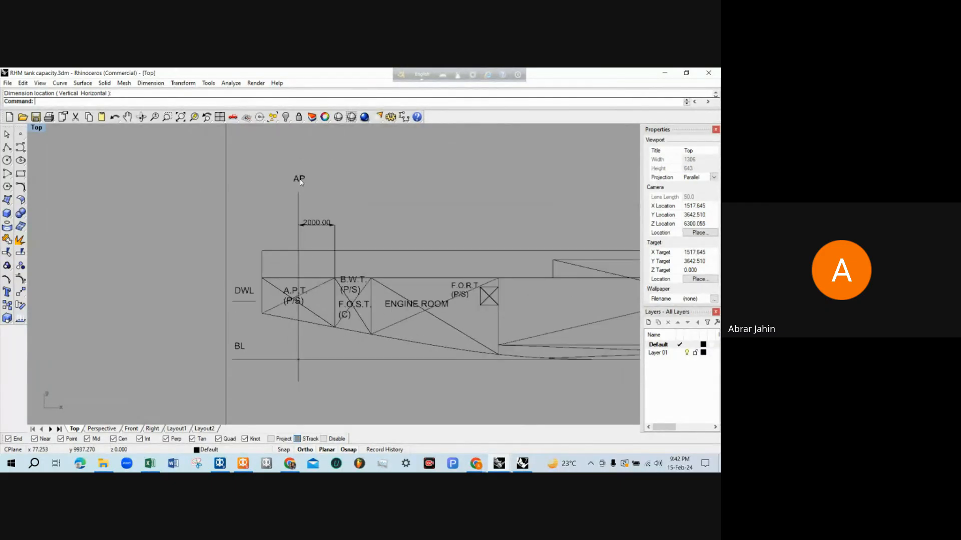
scroll(314, 326, "up", 2)
scroll(314, 324, "down", 2)
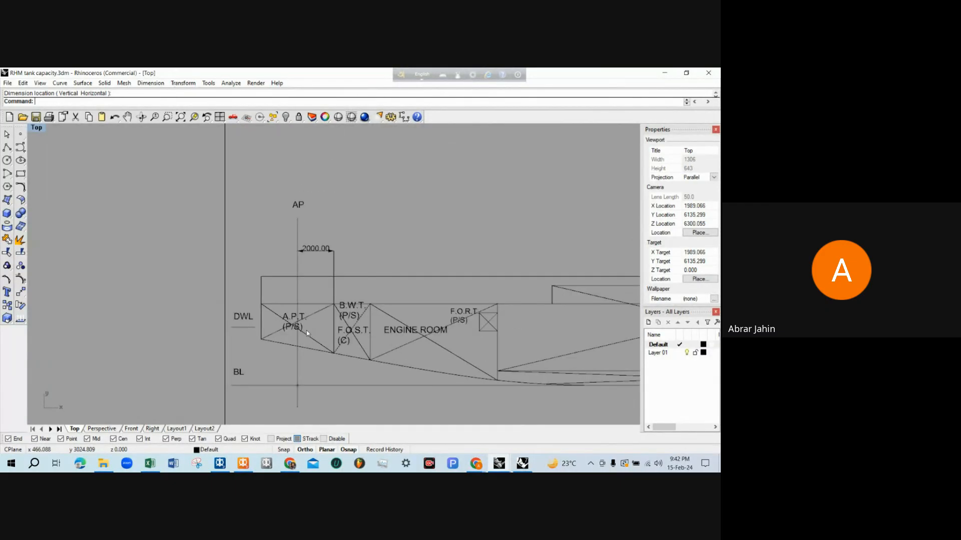
scroll(306, 330, "up", 2)
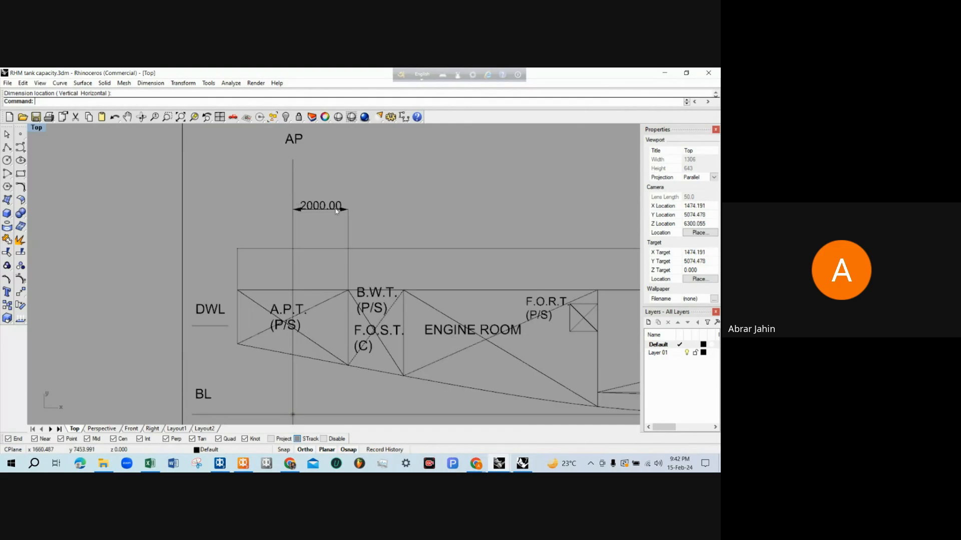
Switch to MAXSURF Stability and set the fore boundary of tank APT P to 2 m
left_click(243, 463)
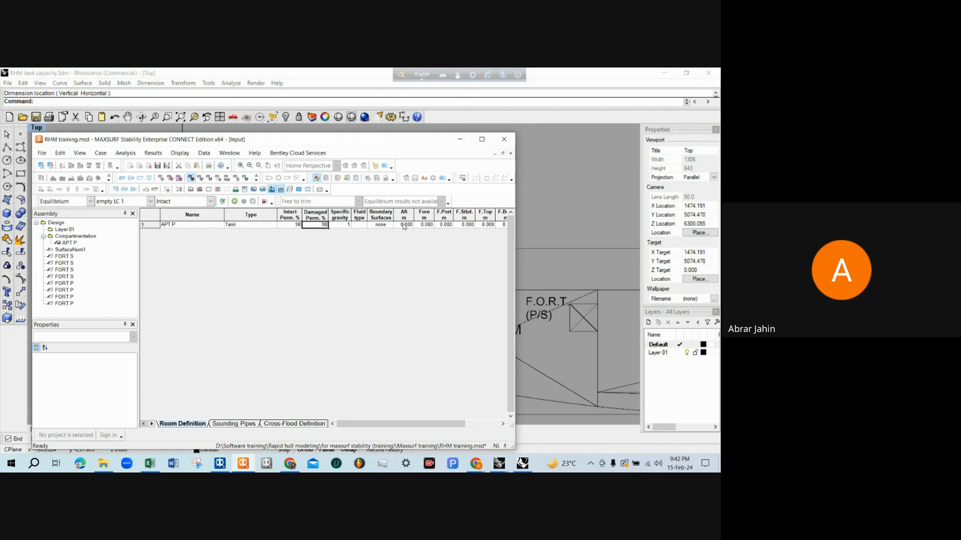
left_click(424, 226)
type("2")
key("Tab")
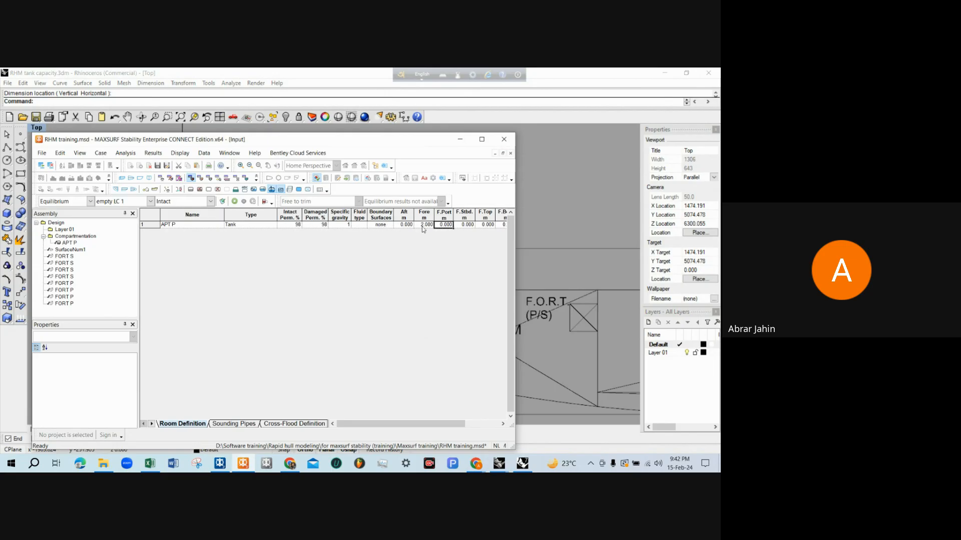
left_click(423, 226)
In the Rhinoceros profile, dimension the horizontal distance from the AP line to the A.P.T. (P/S) aft end, in line with the forward dimension
left_click(583, 192)
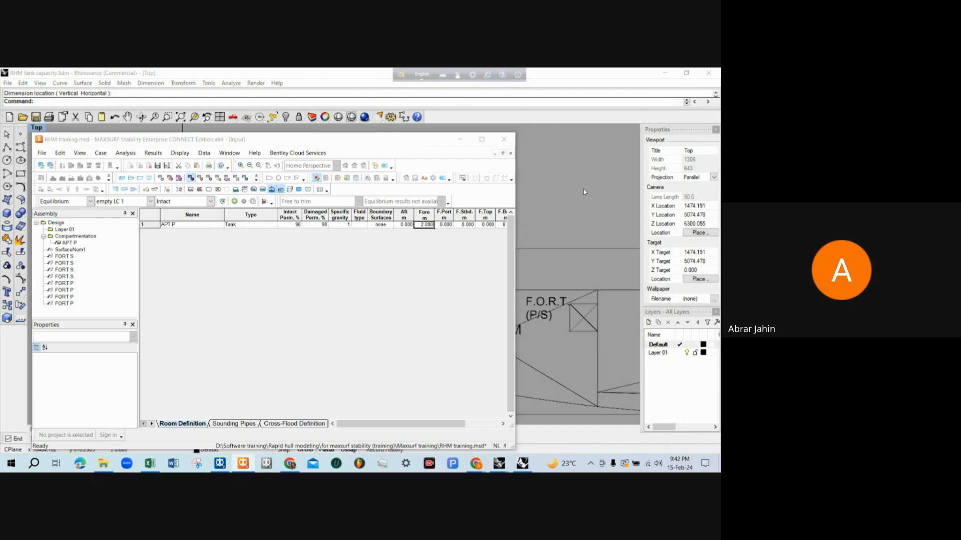
type("dim")
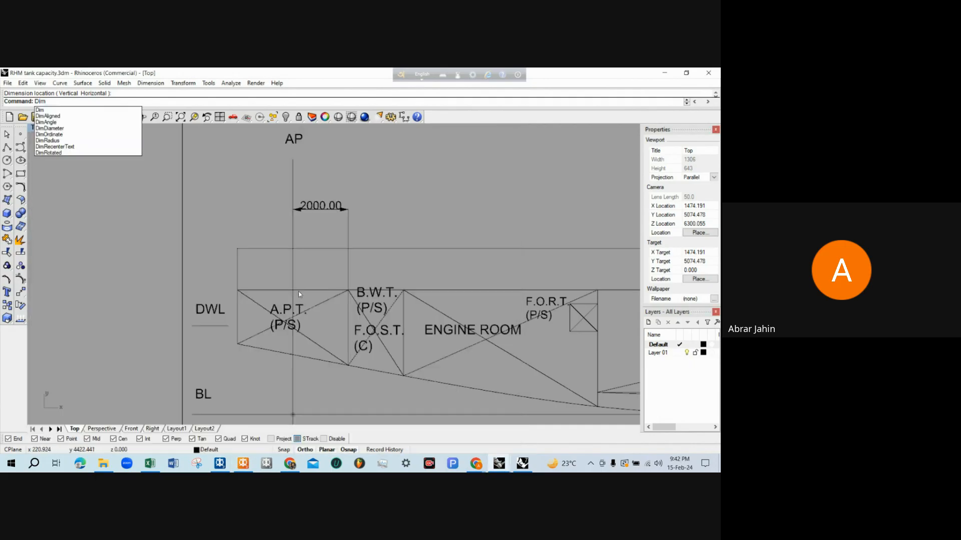
key("Return")
left_click(294, 278)
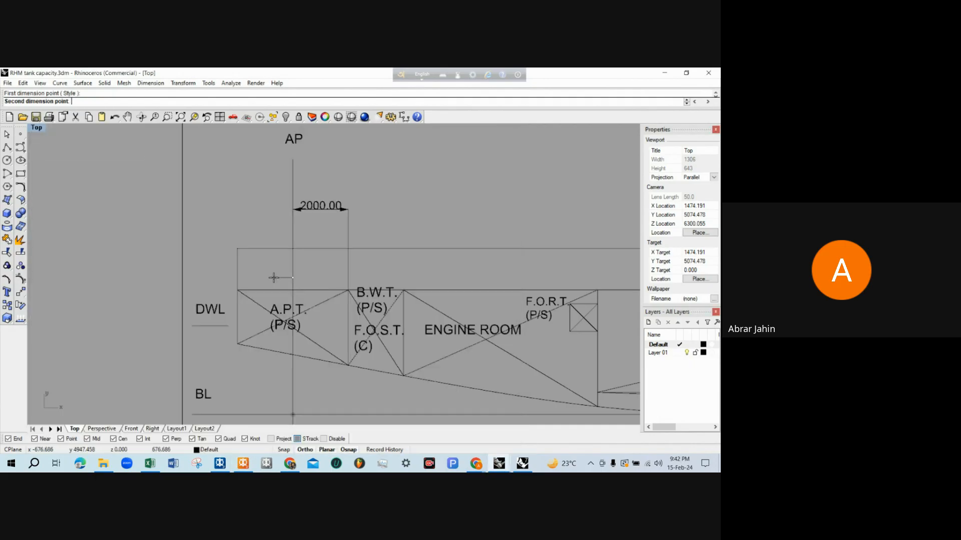
left_click(239, 279)
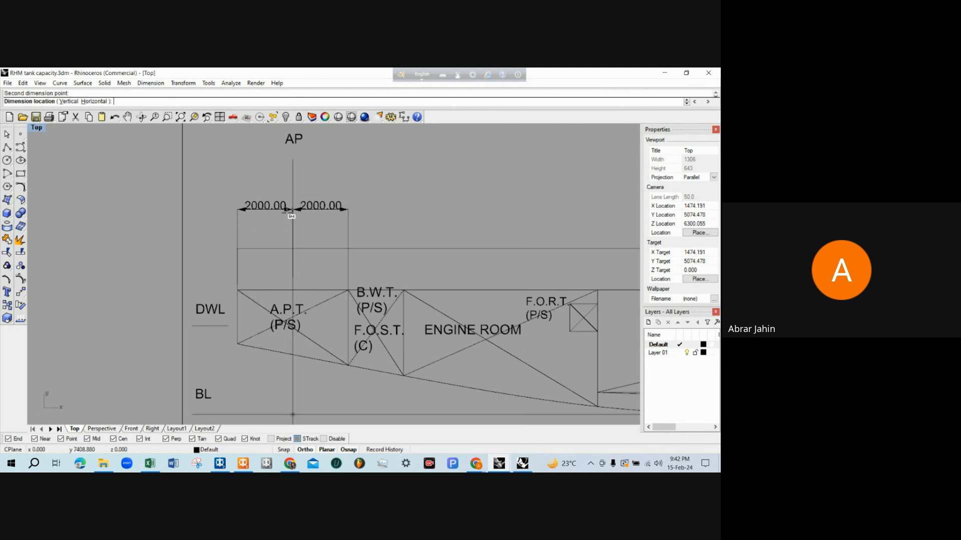
left_click(267, 209)
scroll(266, 220, "up", 2)
scroll(265, 219, "up", 1)
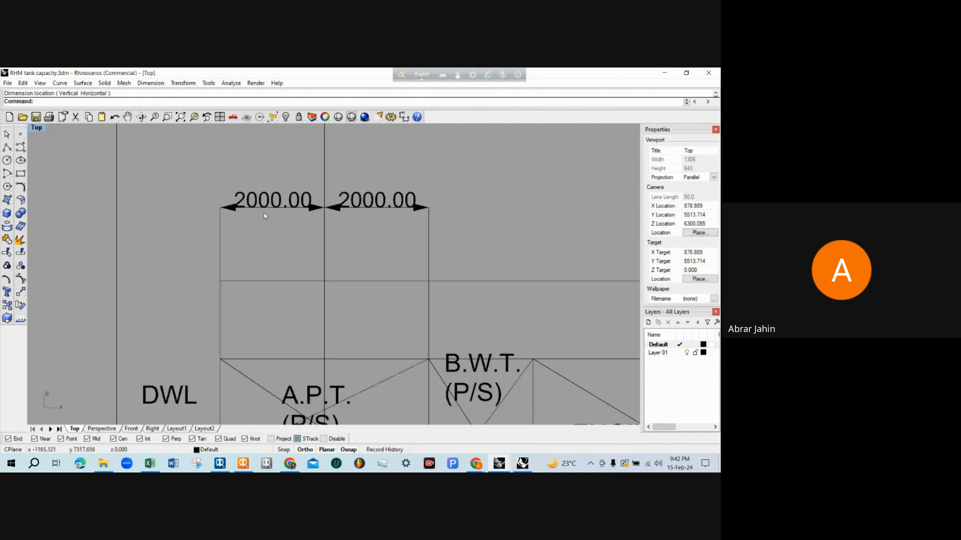
scroll(262, 213, "down", 1)
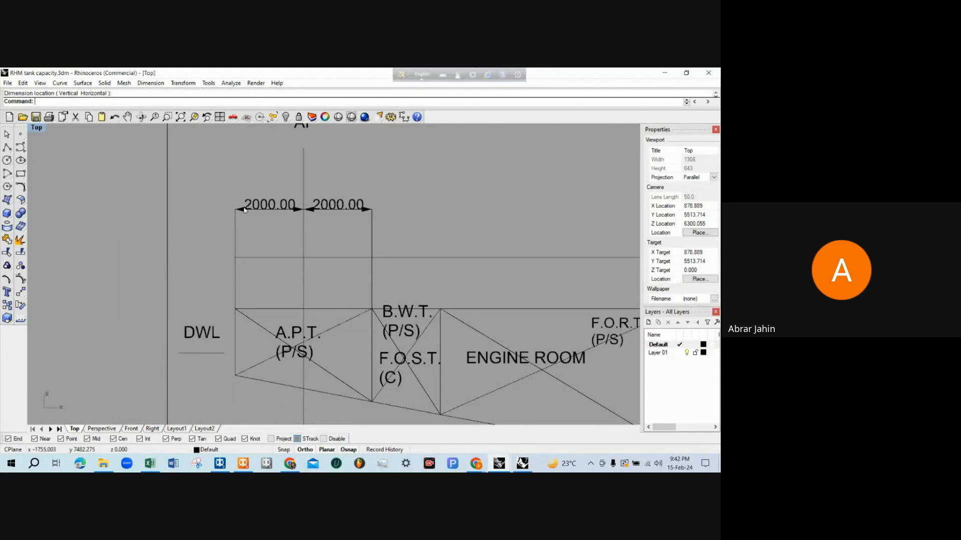
Switch to MAXSURF Stability and set the aft boundary of tank APT P to -2 m
left_click(662, 72)
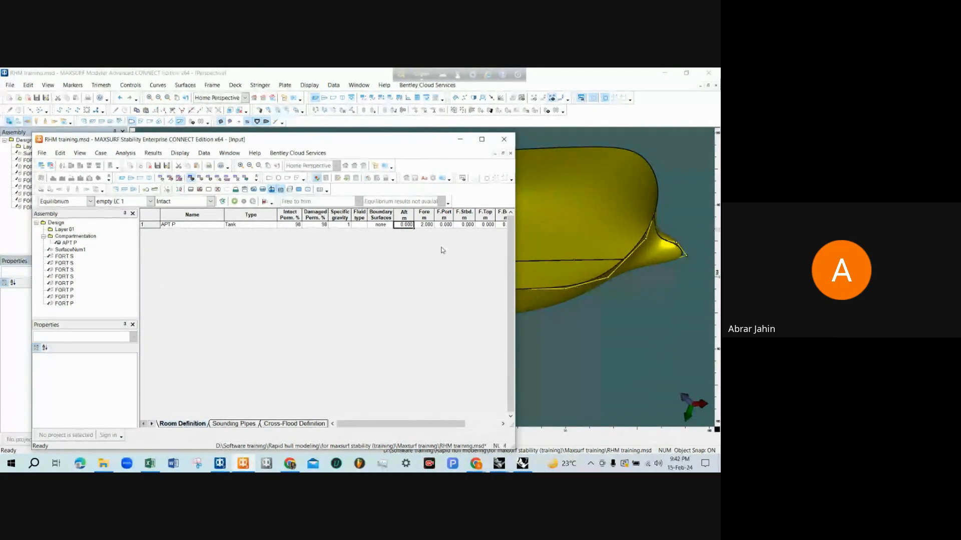
type("-2")
key("Return")
left_click(451, 224)
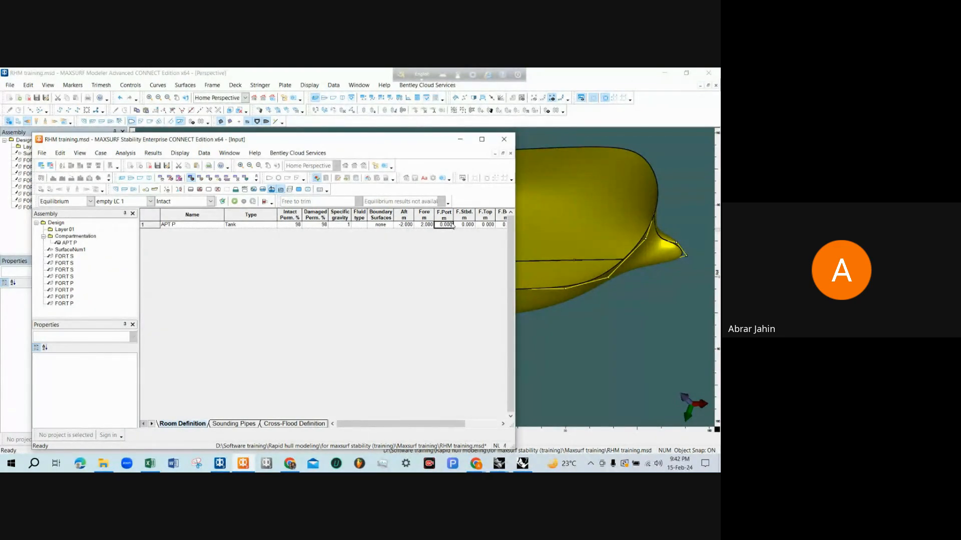
Switch to the Rhinoceros tank capacity drawing and delete the vertical dimension beside A.P.T. (P) in the plan view
left_click(575, 334)
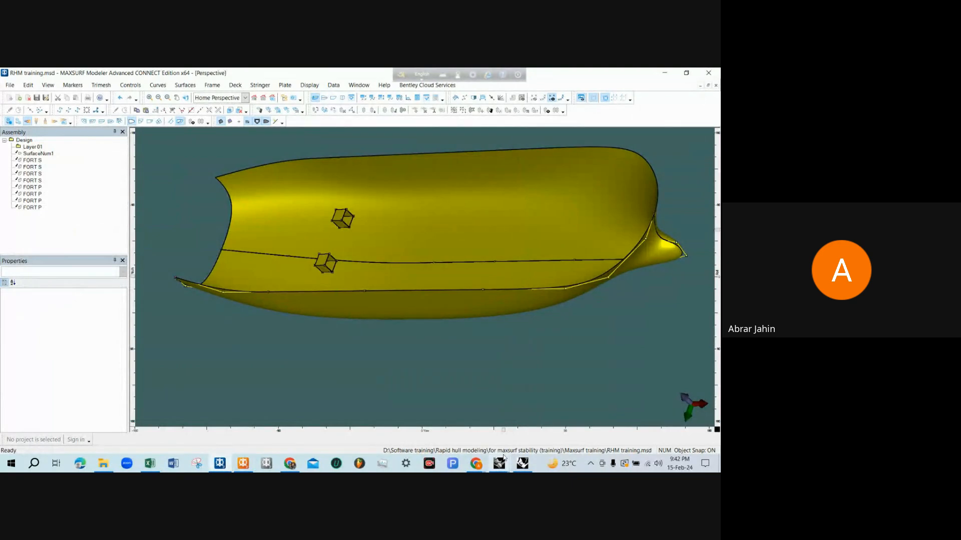
mouse_move(504, 466)
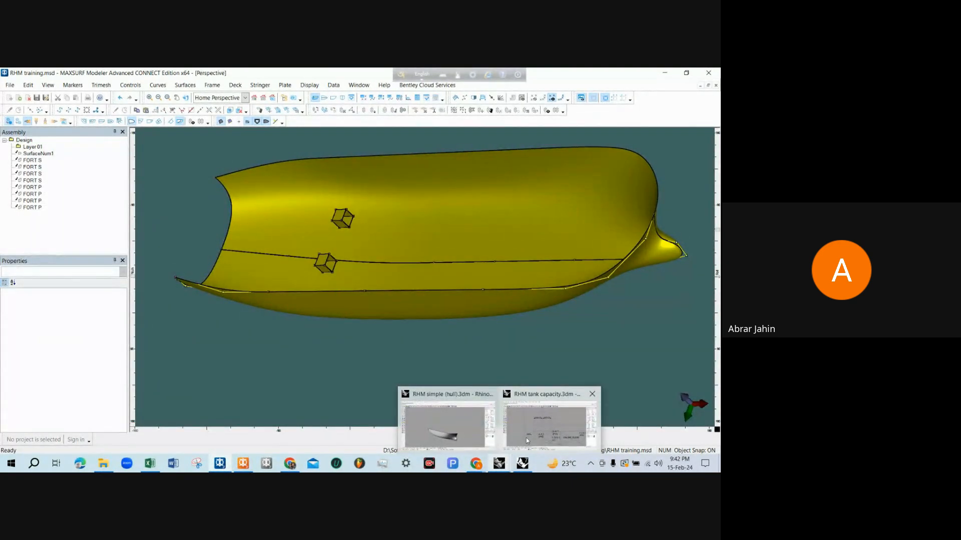
left_click(549, 423)
scroll(293, 316, "up", 5)
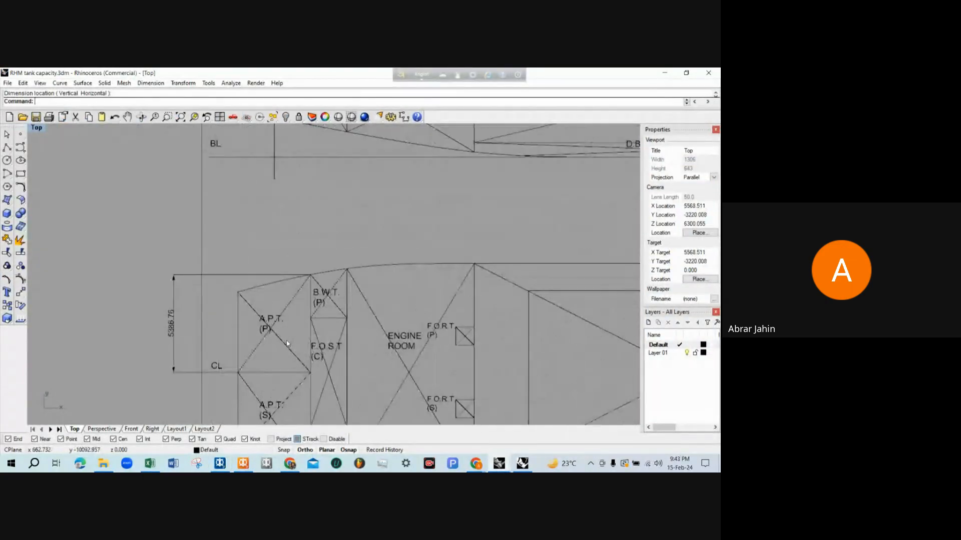
left_click(175, 315)
type("D")
key("Return")
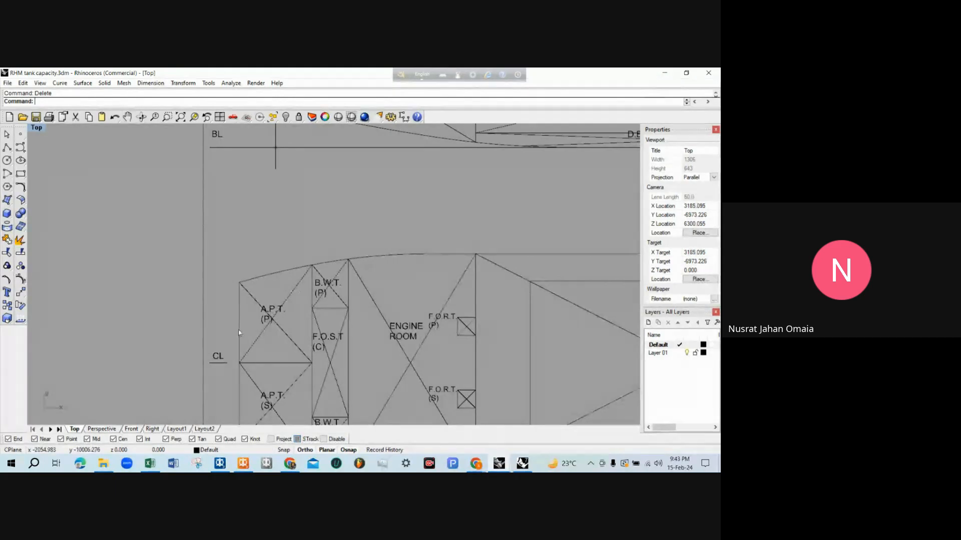
Examine the two horizontal dimensions on either side of the AP line in the profile
scroll(247, 348, "down", 5)
scroll(268, 202, "up", 3)
scroll(268, 202, "up", 6)
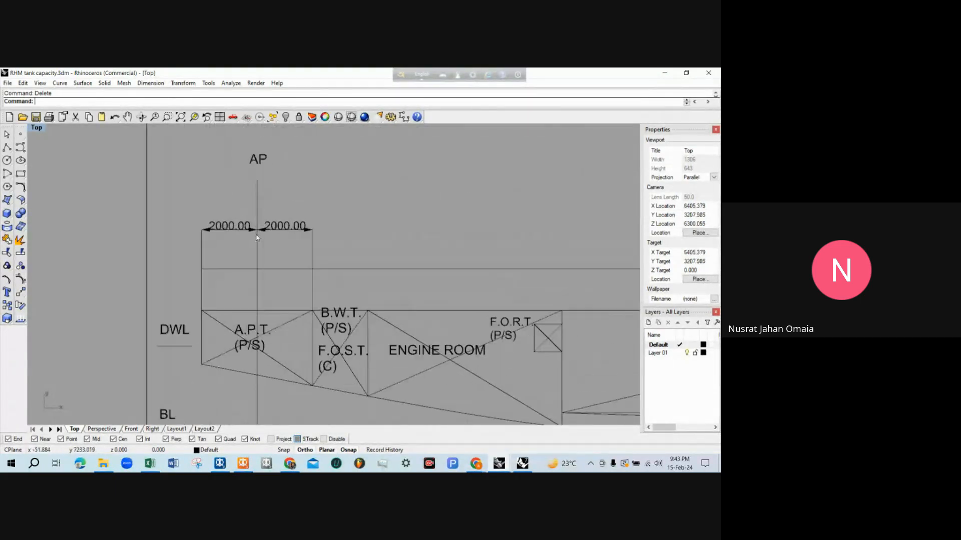
scroll(281, 254, "up", 6)
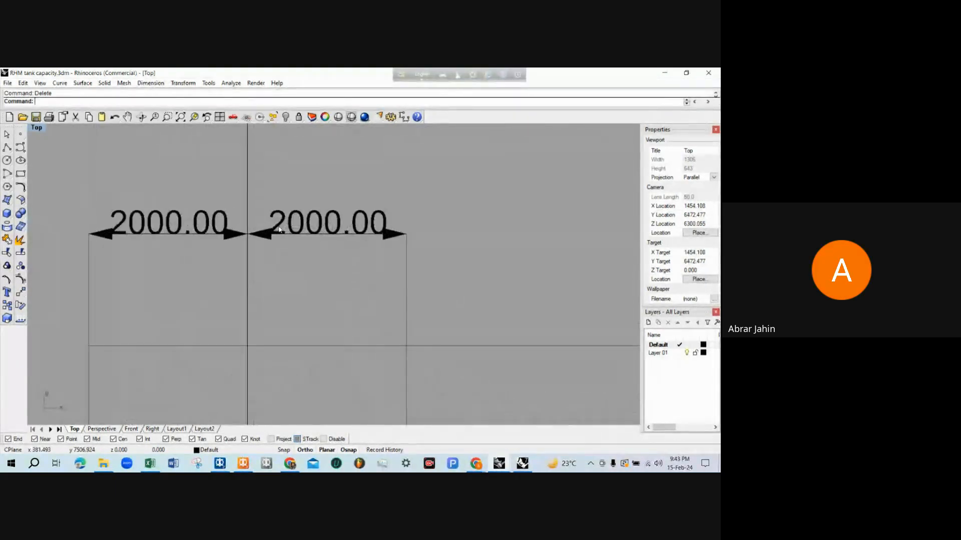
scroll(345, 253, "down", 2)
left_click(349, 253)
scroll(350, 254, "down", 2)
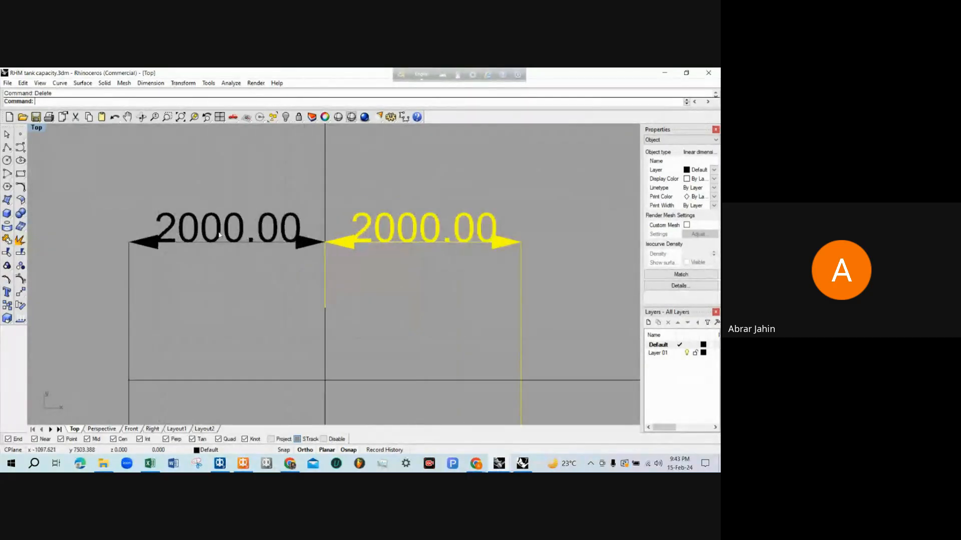
left_click(220, 237, "shift")
scroll(267, 267, "down", 2)
scroll(291, 245, "up", 3)
key("Escape")
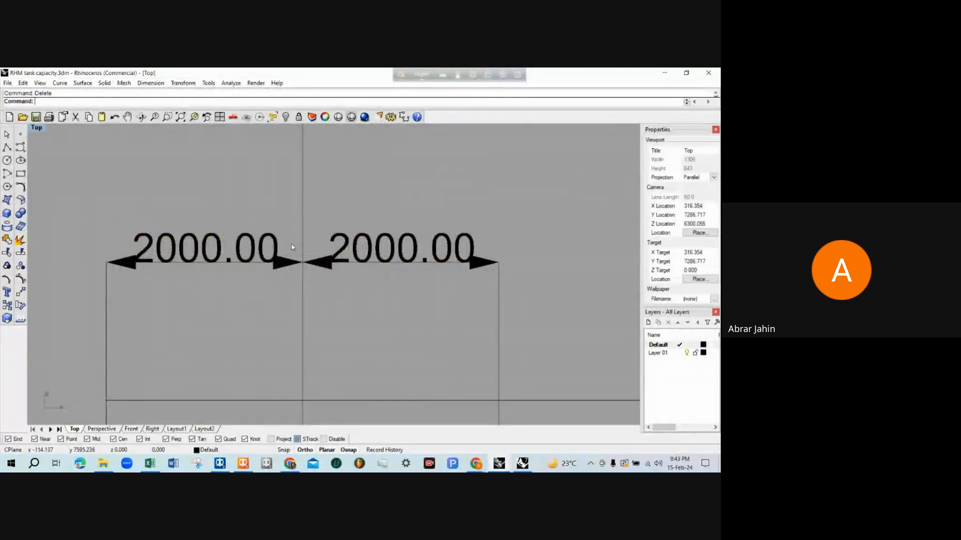
scroll(291, 244, "down", 3)
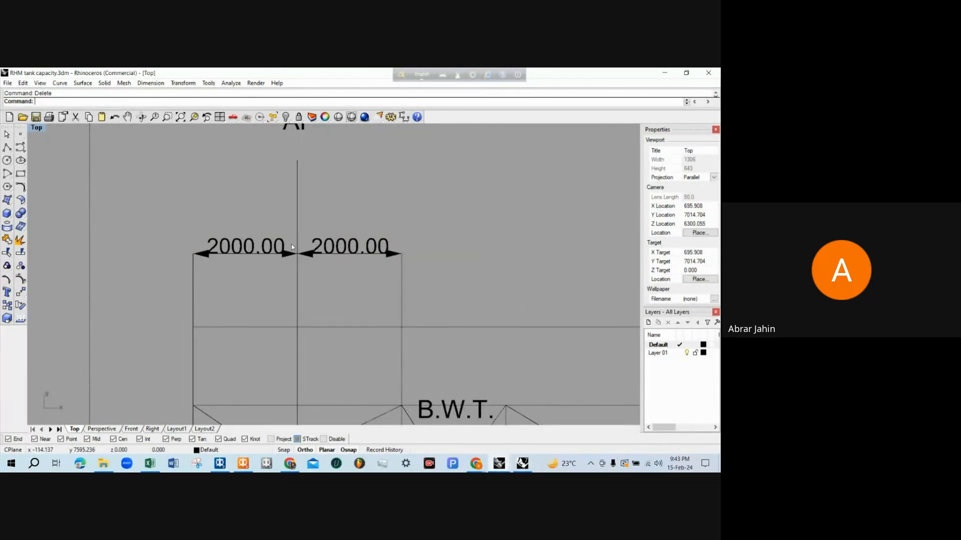
Switch to MAXSURF Stability, maximize its window and check the units settings without changing them
left_click(242, 463)
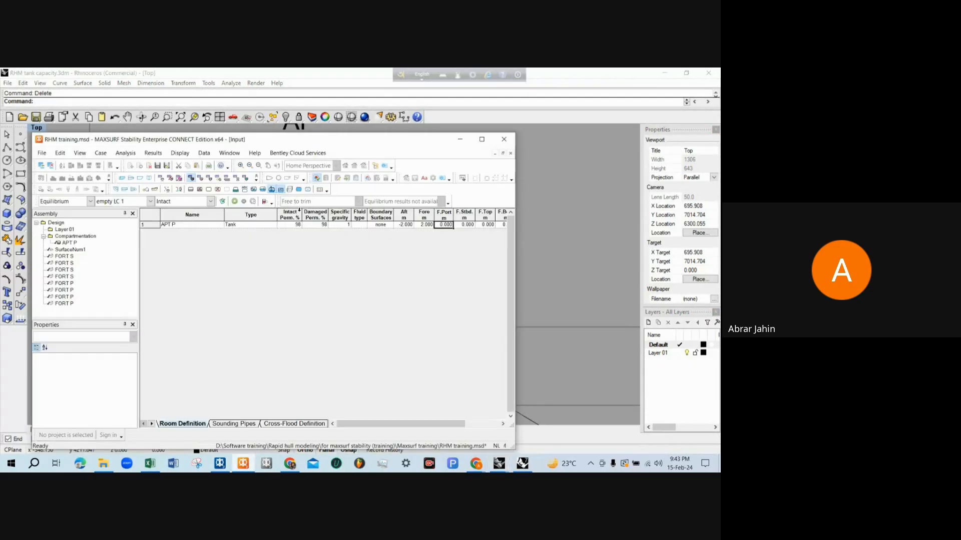
left_click(480, 139)
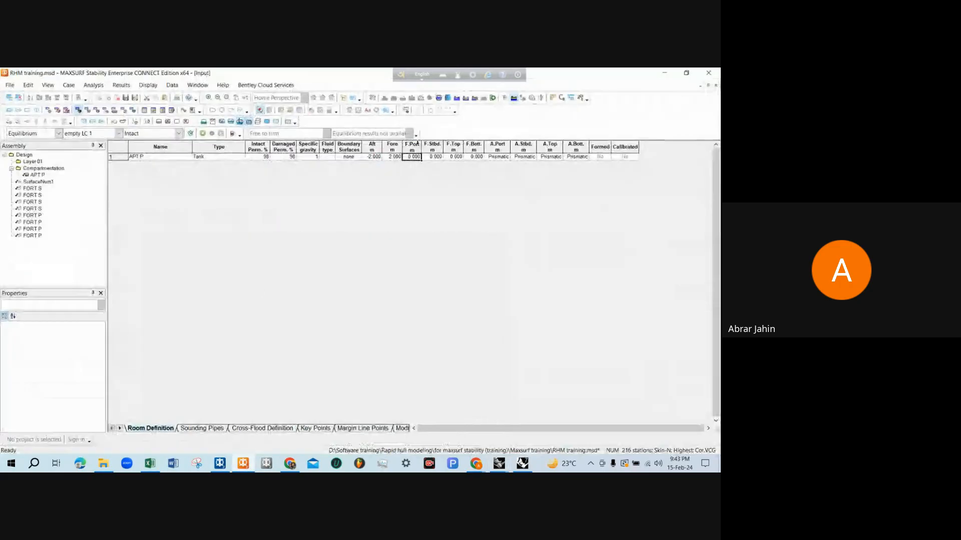
left_click(172, 85)
left_click(185, 98)
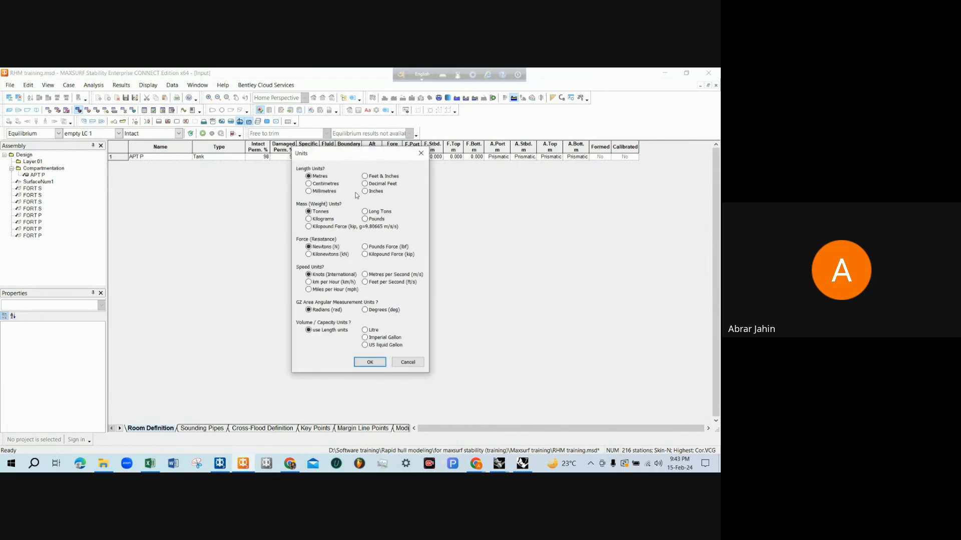
left_click(418, 157)
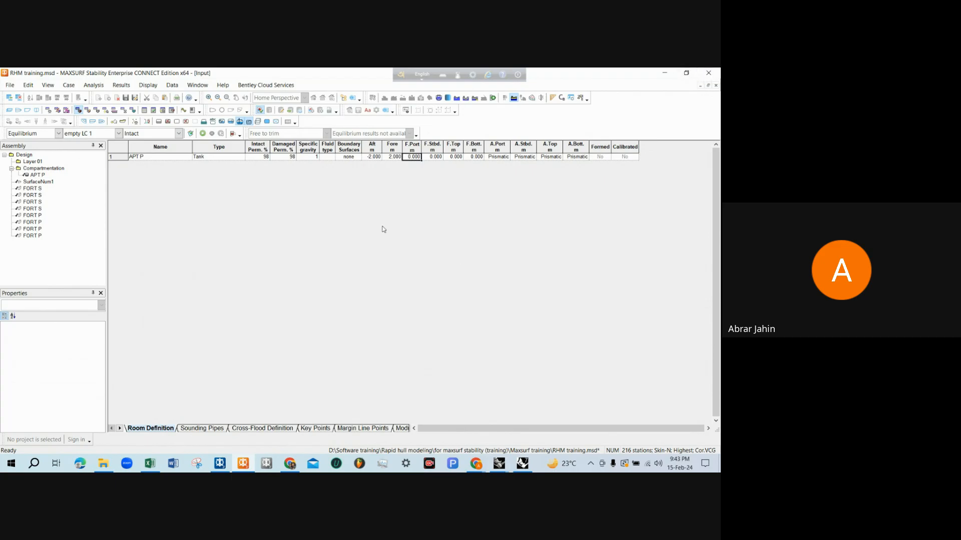
Review the name, type, damaged permeability, aft, fore and F.Port cells of APT P, then restore the window to its smaller size
left_click(150, 158)
left_click(216, 159)
left_click(266, 159)
left_click(375, 158)
left_click(389, 158)
left_click(418, 157)
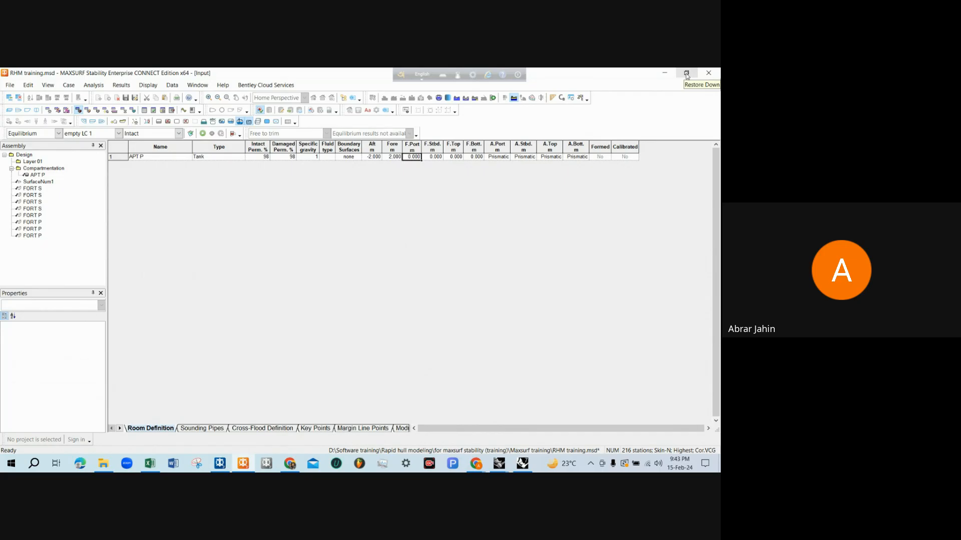
left_click(687, 73)
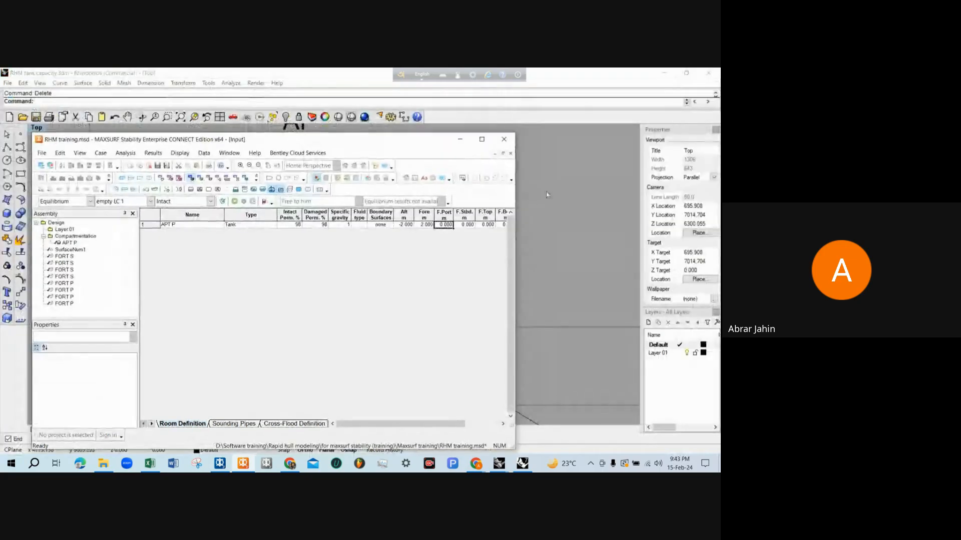
Switch to the Rhinoceros tank capacity drawing and dimension A.P.T. (P)'s half-breadth from the centreline to the hull edge at its fore end
left_click(549, 203)
scroll(401, 213, "down", 5)
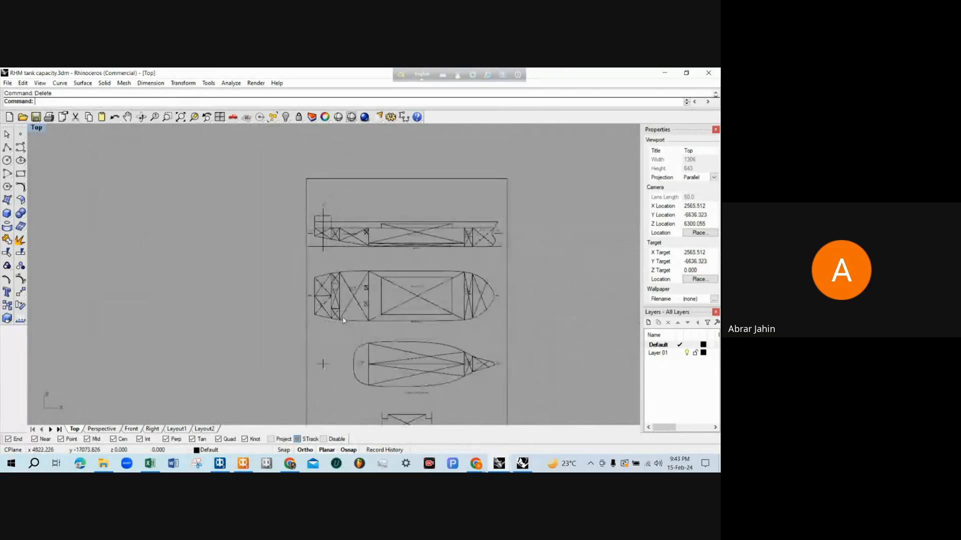
scroll(309, 278, "up", 5)
scroll(310, 270, "down", 2)
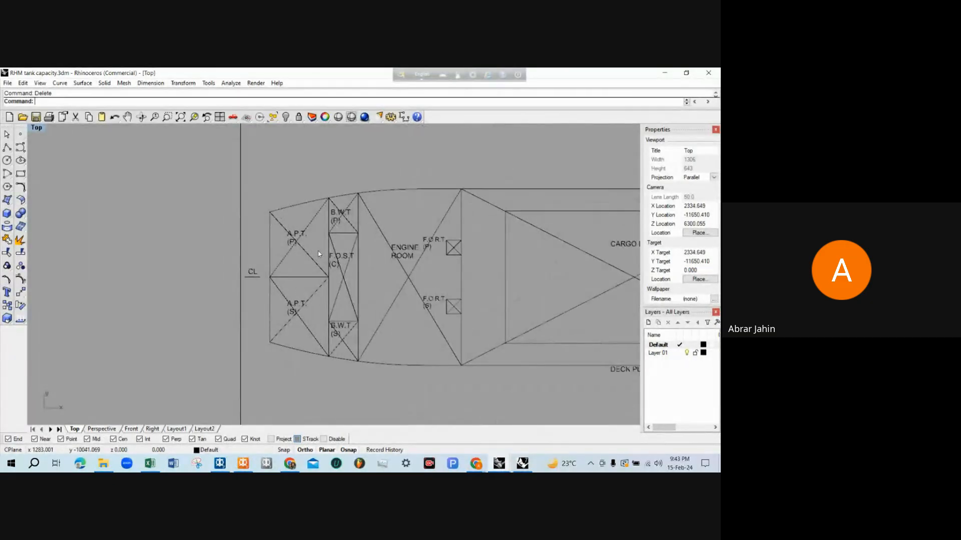
type("Dim")
key("Return")
scroll(325, 268, "up", 2)
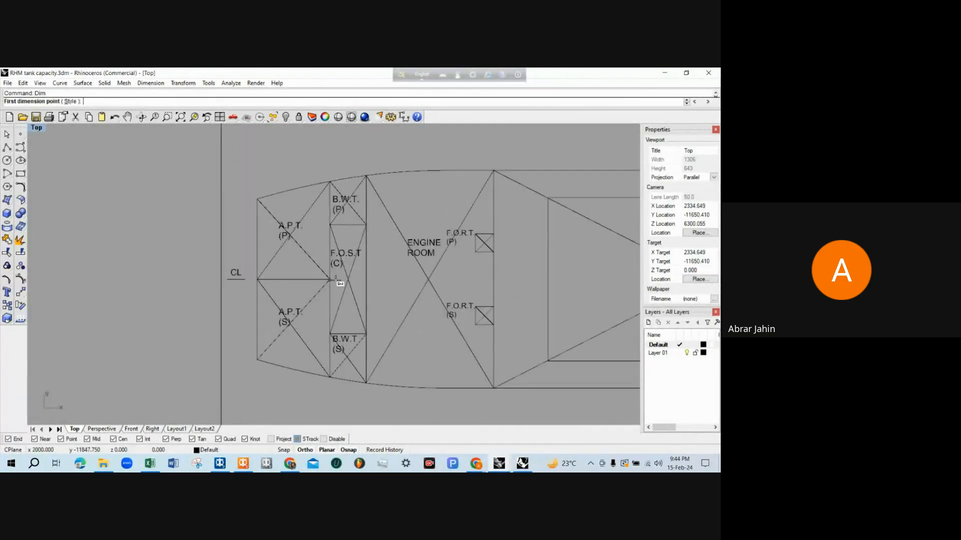
left_click(330, 279)
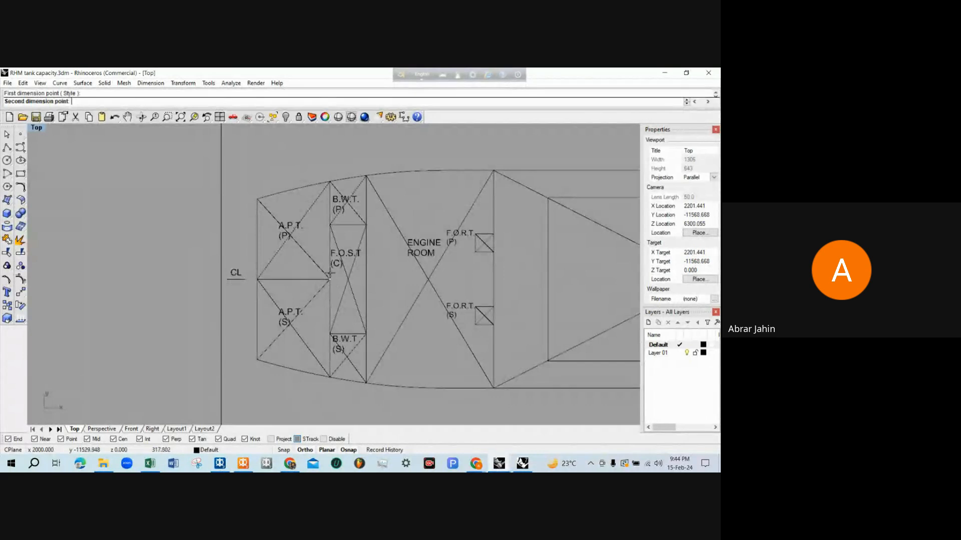
left_click(330, 181)
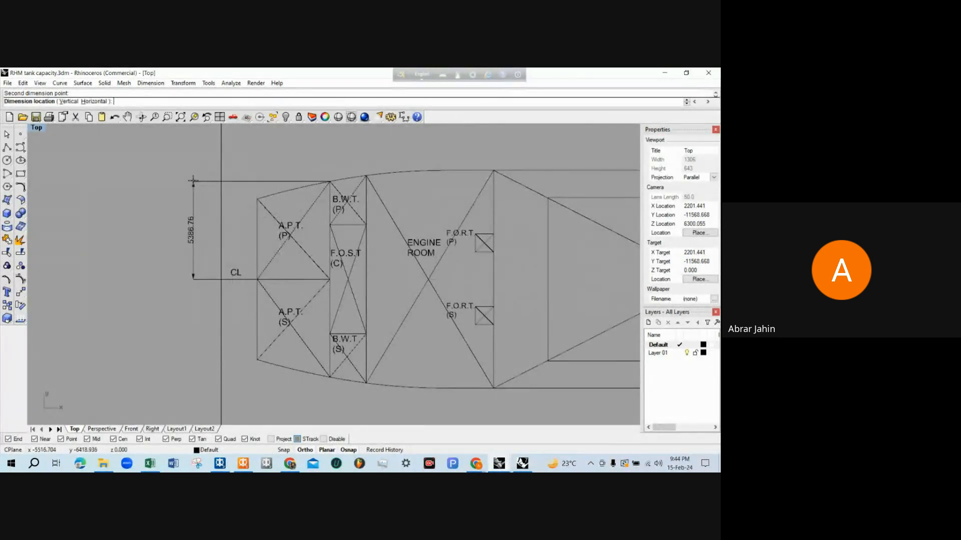
left_click(181, 246)
Examine the new half-breadth dimension and the A.P.T. tanks on both sides of the centreline in the deck plan
scroll(182, 246, "up", 4)
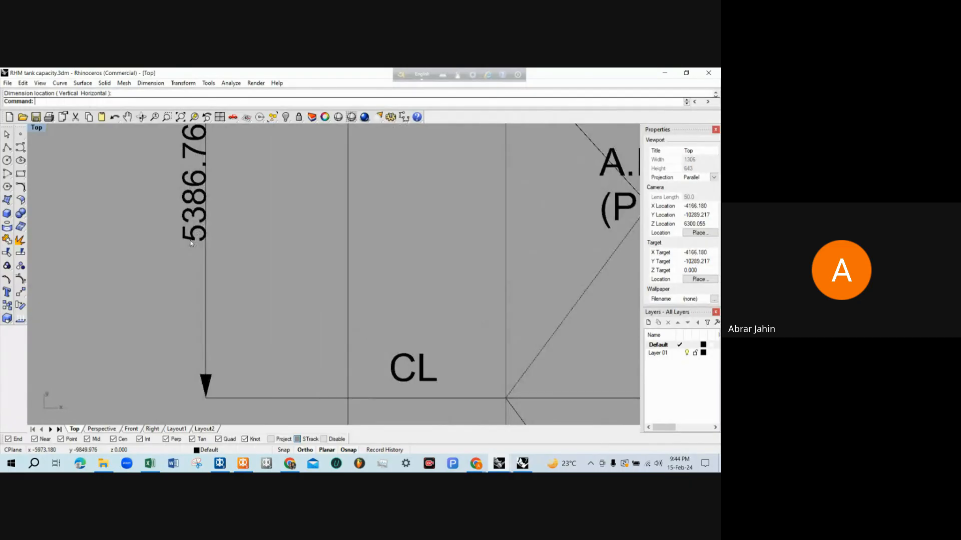
scroll(192, 233, "down", 1)
scroll(194, 231, "up", 1)
scroll(194, 231, "down", 2)
scroll(195, 231, "up", 2)
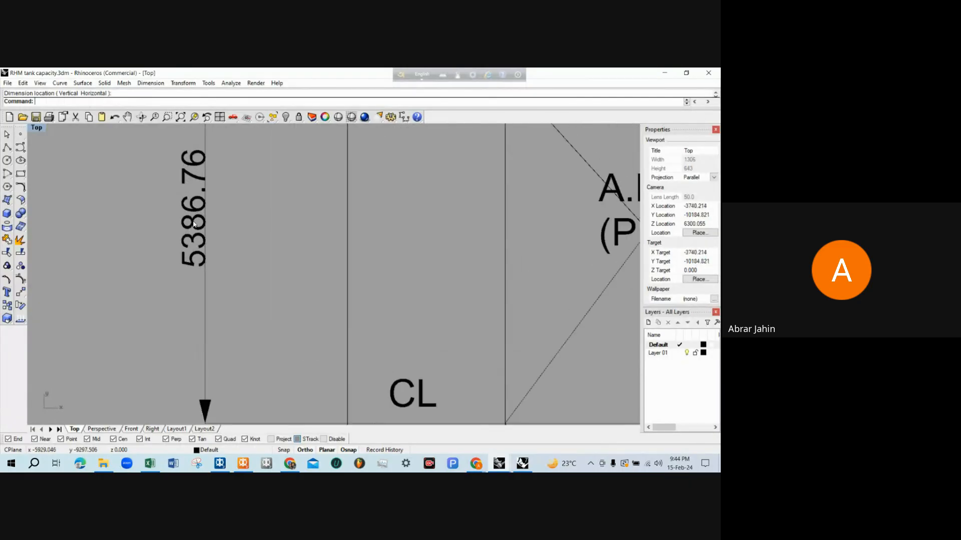
scroll(200, 230, "down", 3)
scroll(203, 229, "up", 1)
scroll(205, 240, "down", 3)
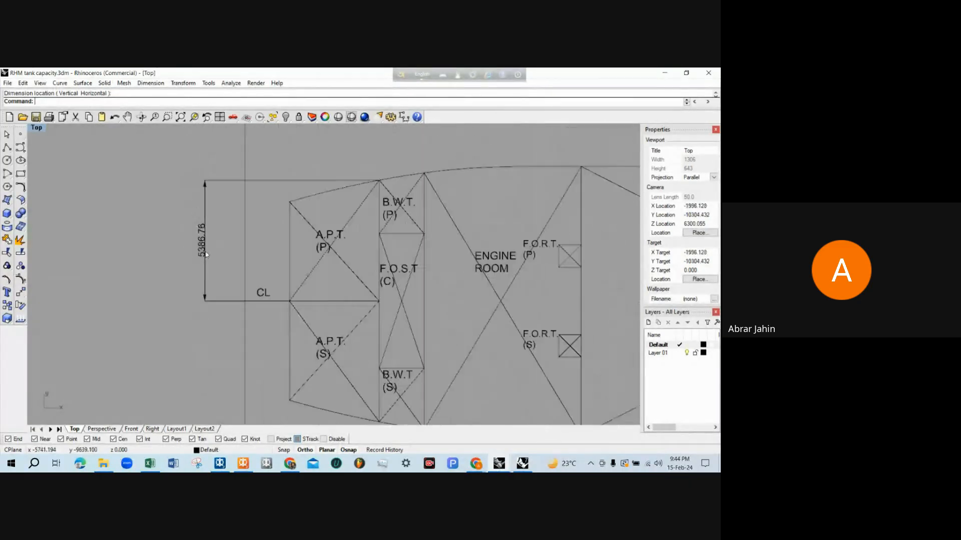
scroll(206, 257, "up", 1)
scroll(206, 256, "down", 3)
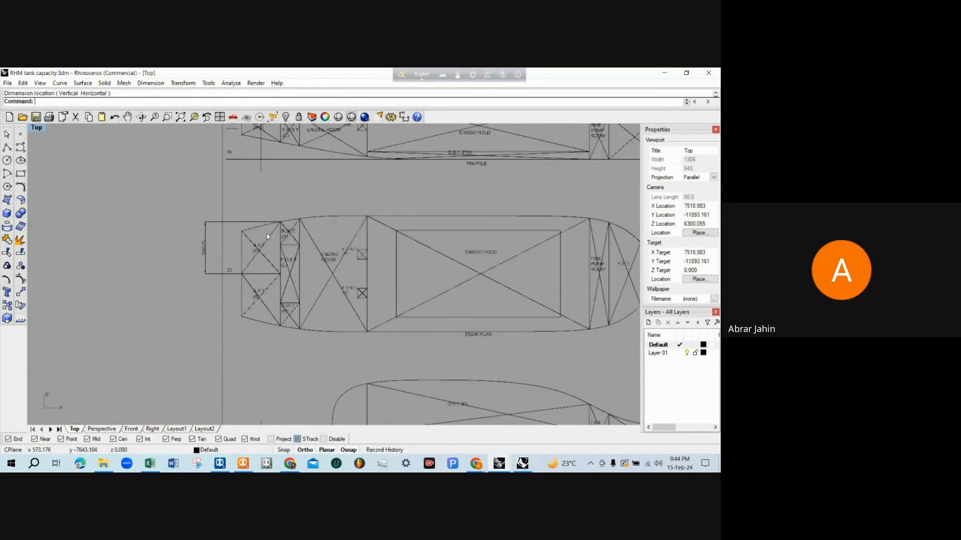
scroll(269, 235, "down", 1)
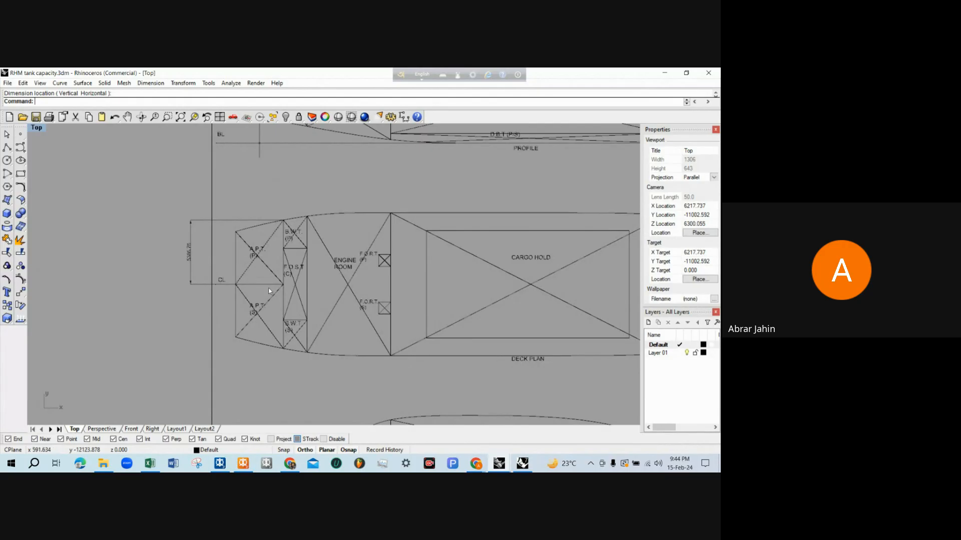
scroll(276, 203, "up", 2)
scroll(274, 203, "down", 2)
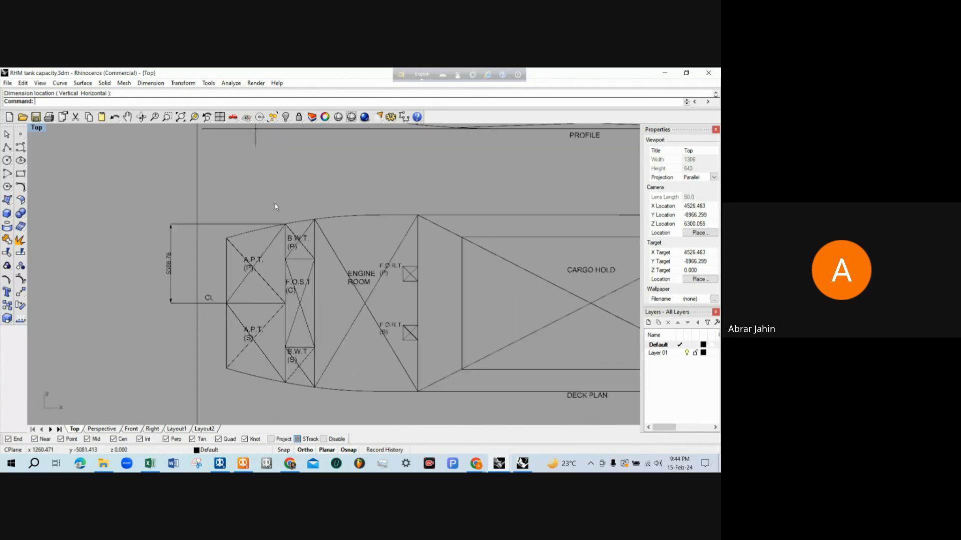
scroll(274, 204, "up", 2)
scroll(282, 243, "up", 1)
scroll(279, 239, "down", 2)
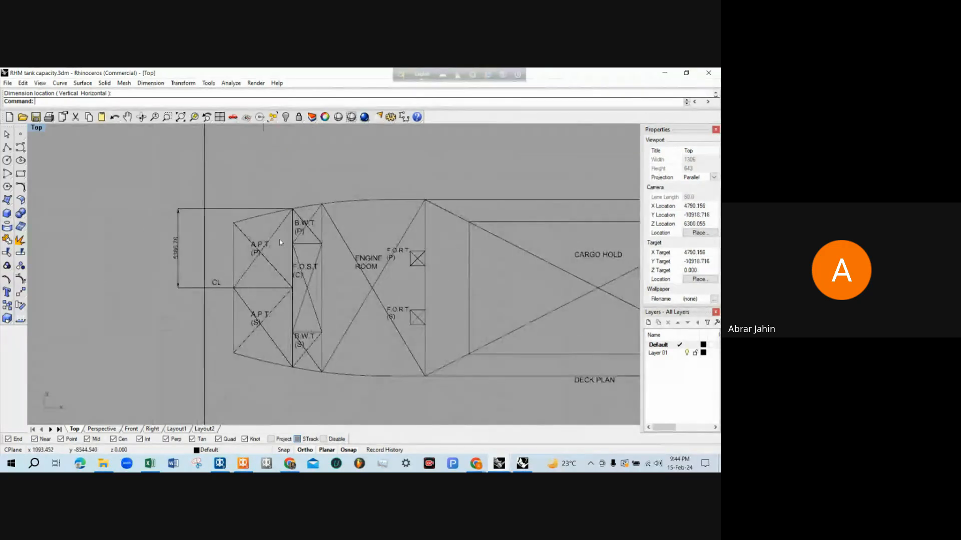
Highlight the half-breadth dimension beside A.P.T. (P) to check its extents, clear the selection and read its value
scroll(194, 251, "up", 2)
left_click(125, 283)
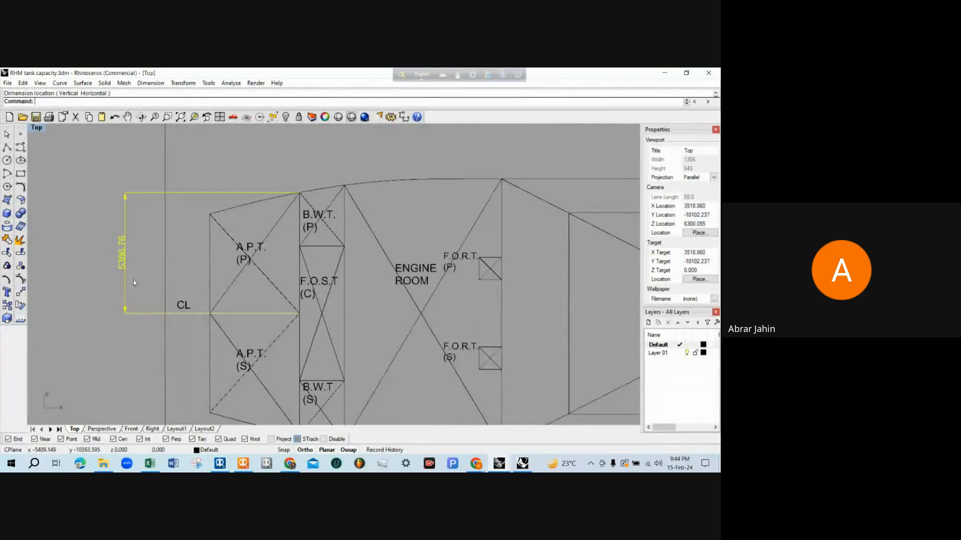
scroll(125, 284, "up", 2)
left_click(288, 295)
scroll(288, 299, "down", 2)
scroll(115, 266, "up", 2)
scroll(135, 272, "up", 2)
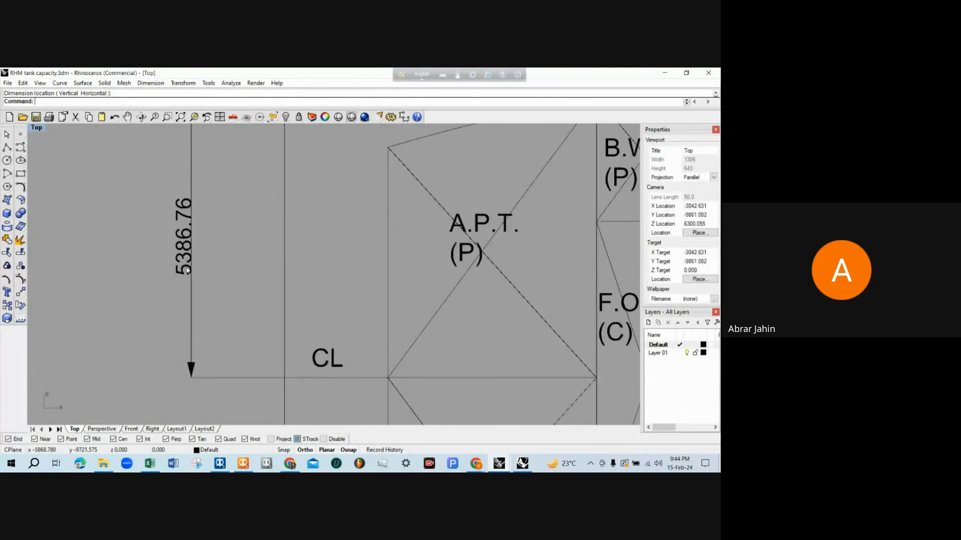
scroll(187, 258, "down", 2)
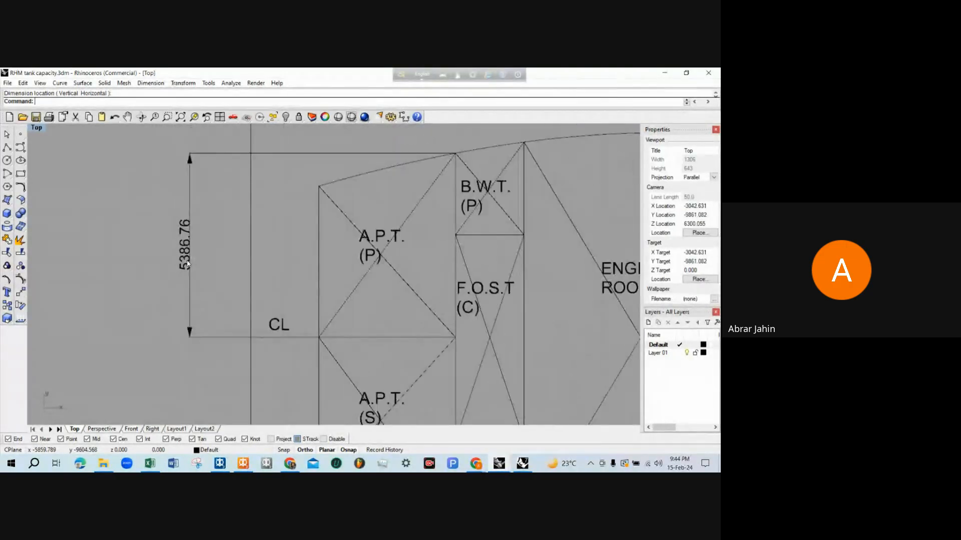
scroll(187, 263, "down", 2)
scroll(187, 264, "up", 1)
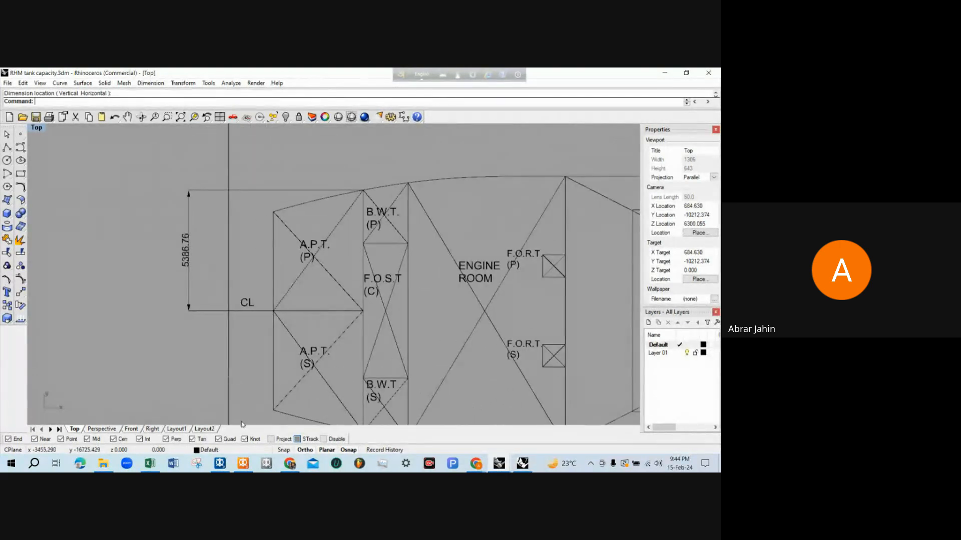
Switch to MAXSURF Stability and set APT P's F.Port boundary to -6 m
left_click(250, 465)
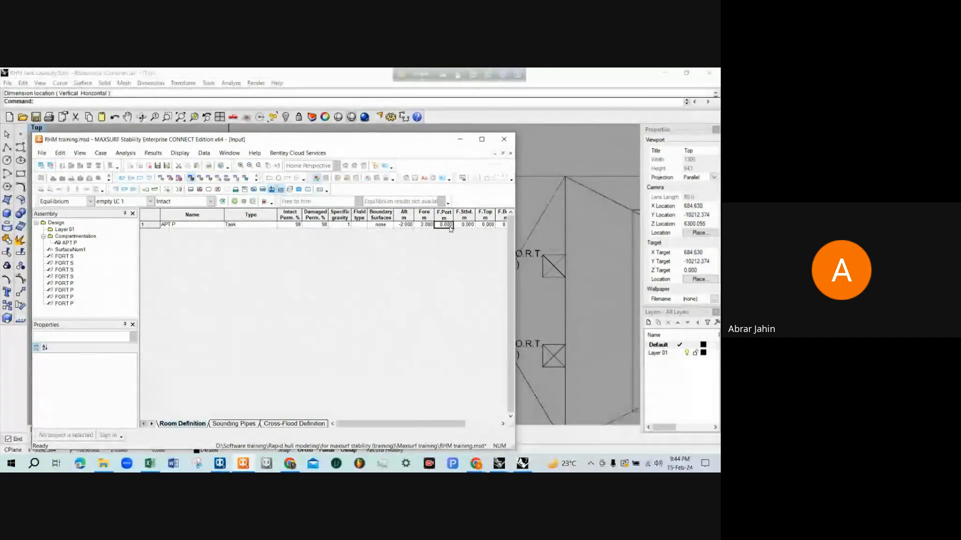
type("-6")
left_click(460, 225)
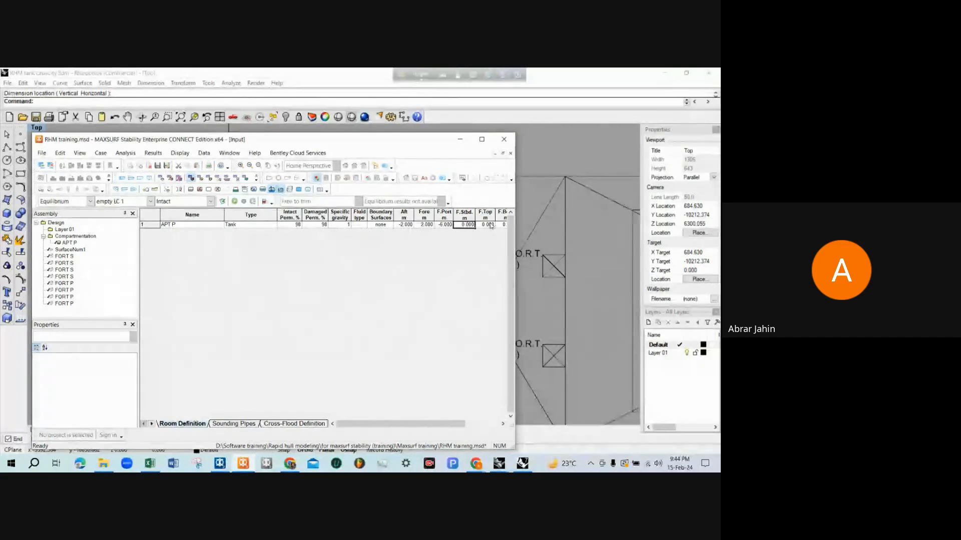
Check A.P.T. (P)'s centreline boundary in the Rhinoceros deck plan, then return to the F.Stbd. value in MAXSURF Stability
left_click(459, 139)
scroll(437, 199, "down", 6)
scroll(401, 216, "up", 4)
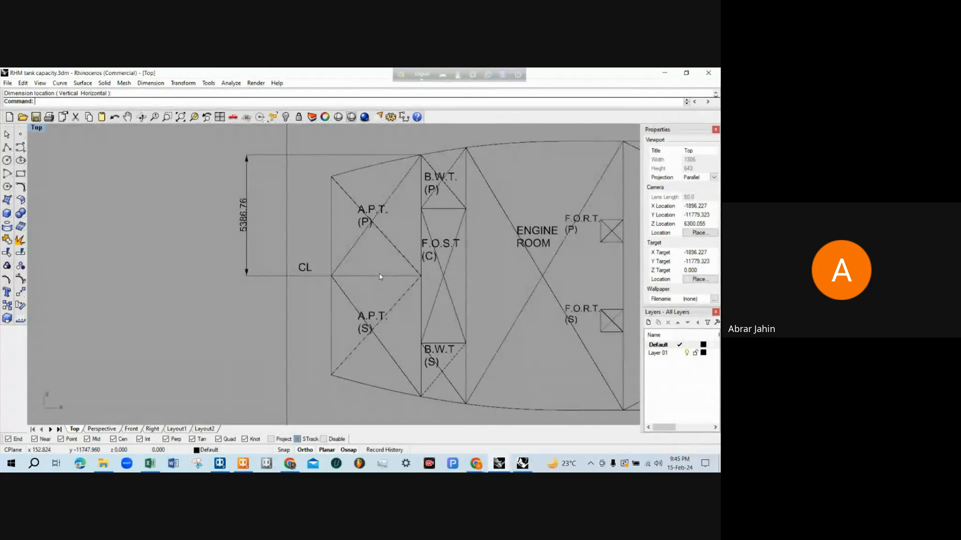
scroll(380, 276, "up", 2)
scroll(380, 277, "down", 2)
scroll(383, 201, "up", 1)
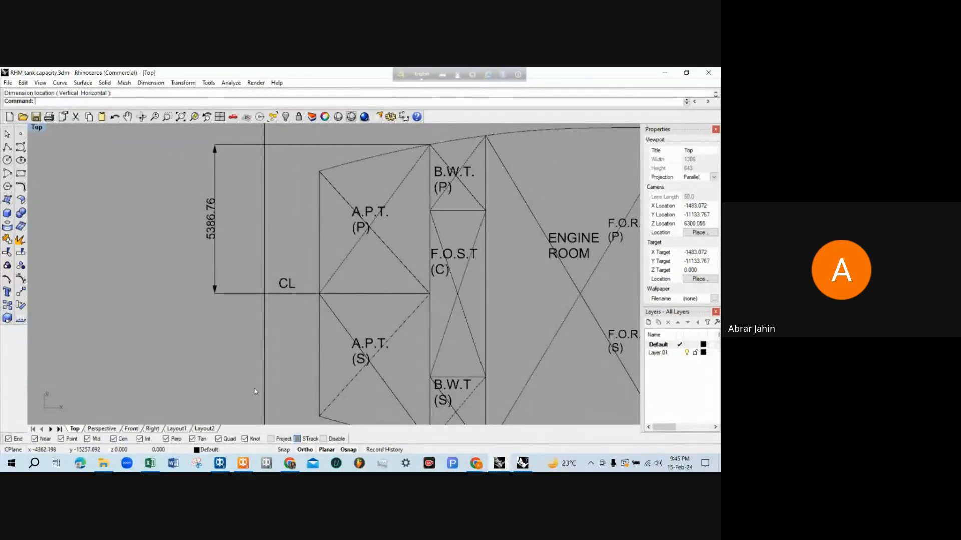
left_click(244, 463)
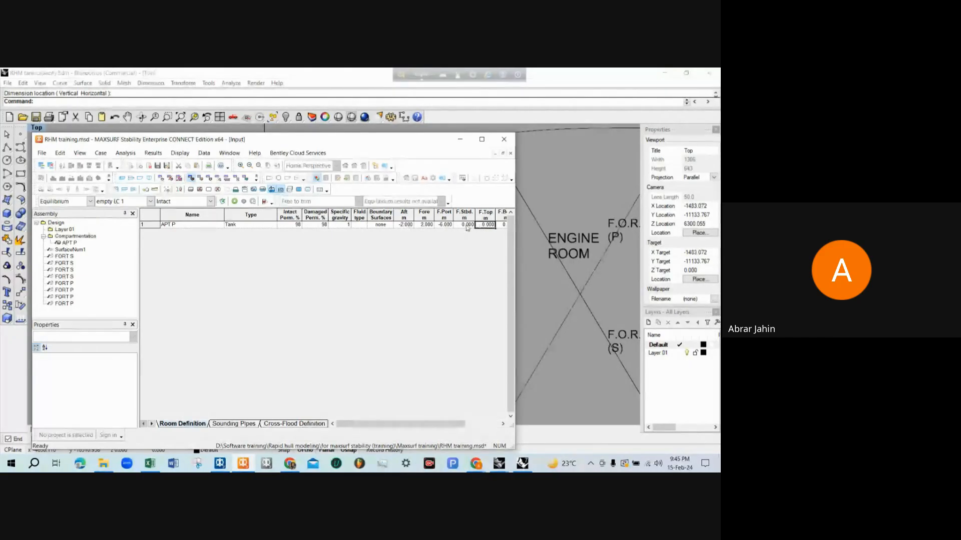
Switch to the Rhinoceros drawing and dimension the A.P.T. tank top's height above the baseline in the profile
left_click(524, 262)
scroll(322, 314, "down", 5)
scroll(322, 314, "up", 5)
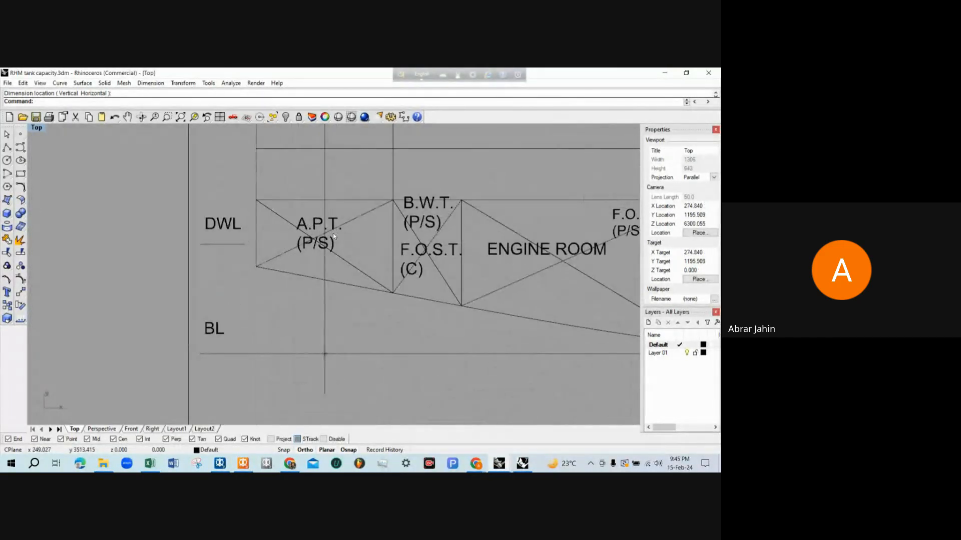
type("F")
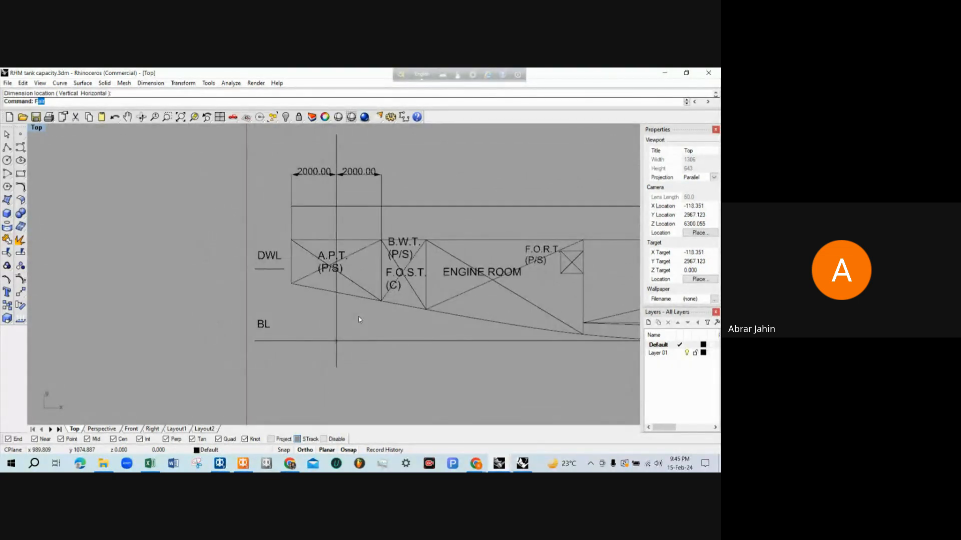
type("im")
key("Return")
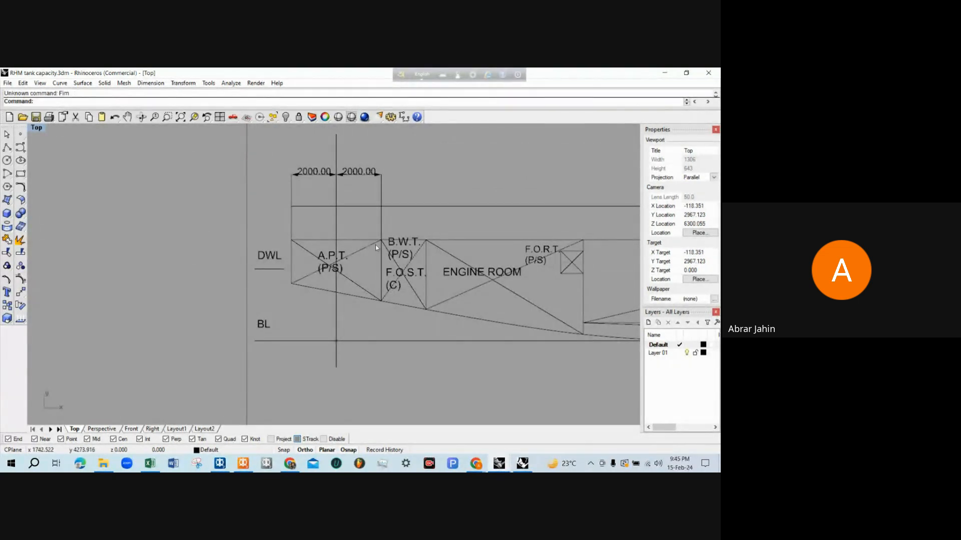
type("Dim")
key("Return")
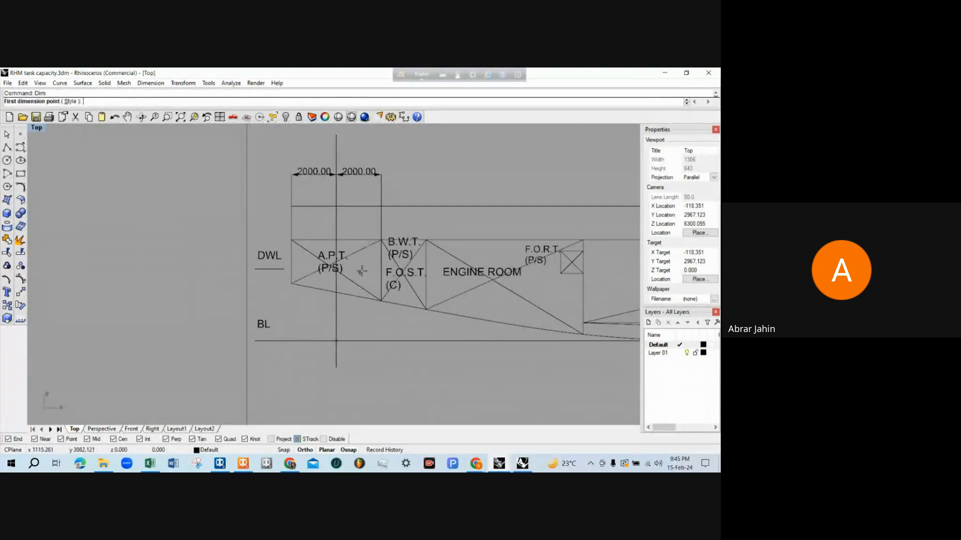
left_click(376, 242)
left_click(382, 337)
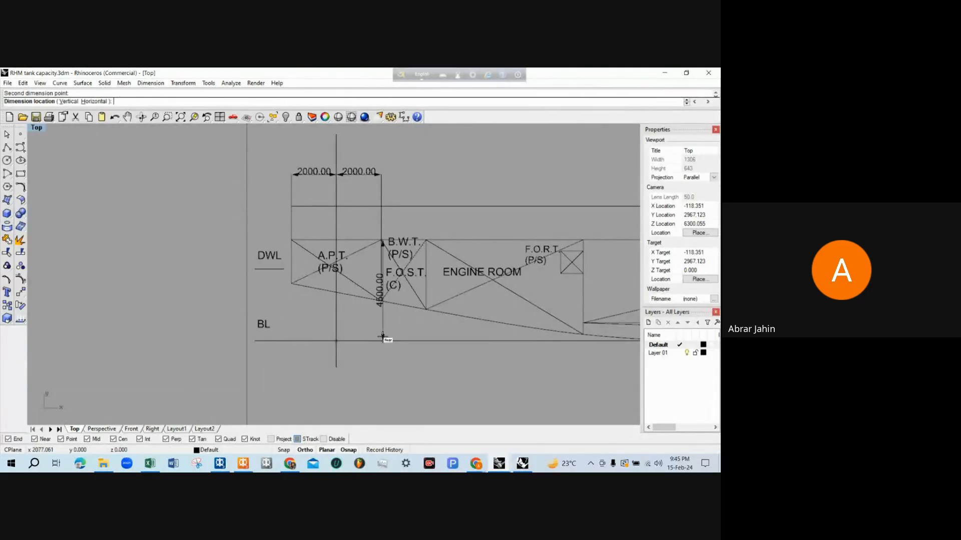
left_click(224, 308)
scroll(223, 308, "up", 5)
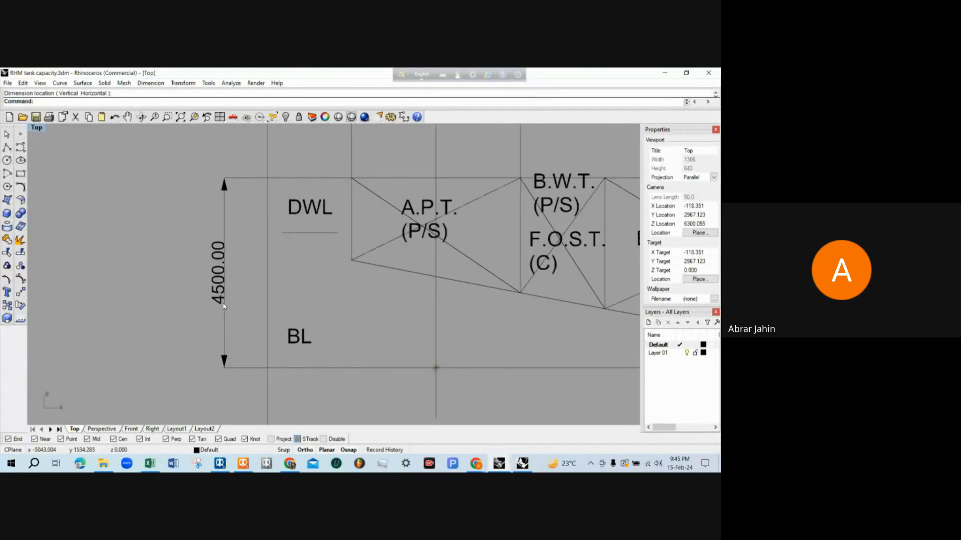
Dimension the height from the baseline to A.P.T.'s lower fore corner on the hull in the profile
scroll(224, 307, "down", 3)
scroll(416, 313, "up", 2)
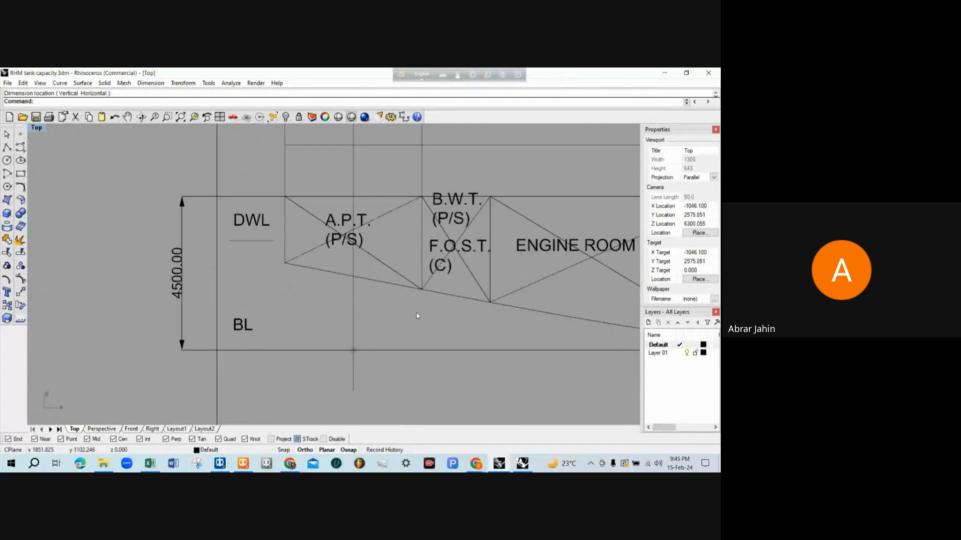
key("Return")
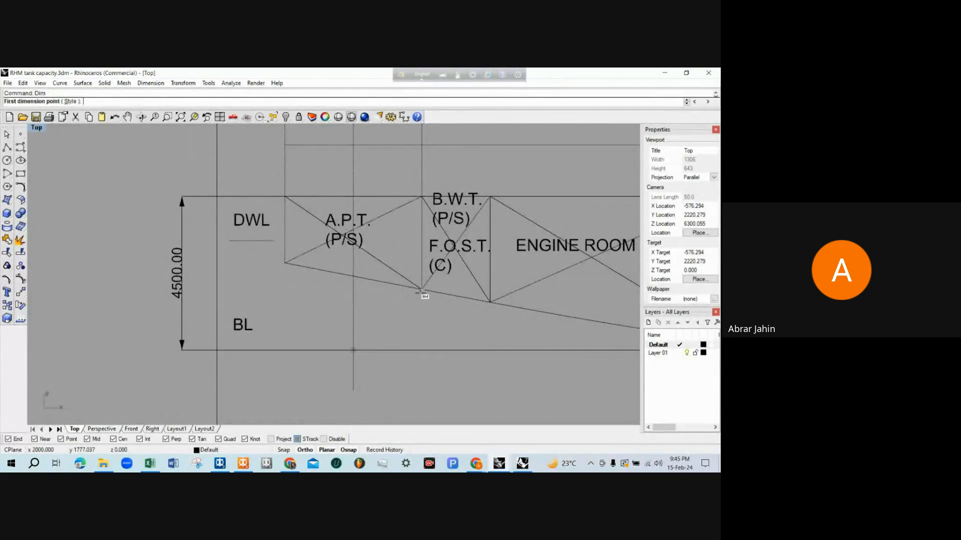
left_click(420, 289)
left_click(421, 350)
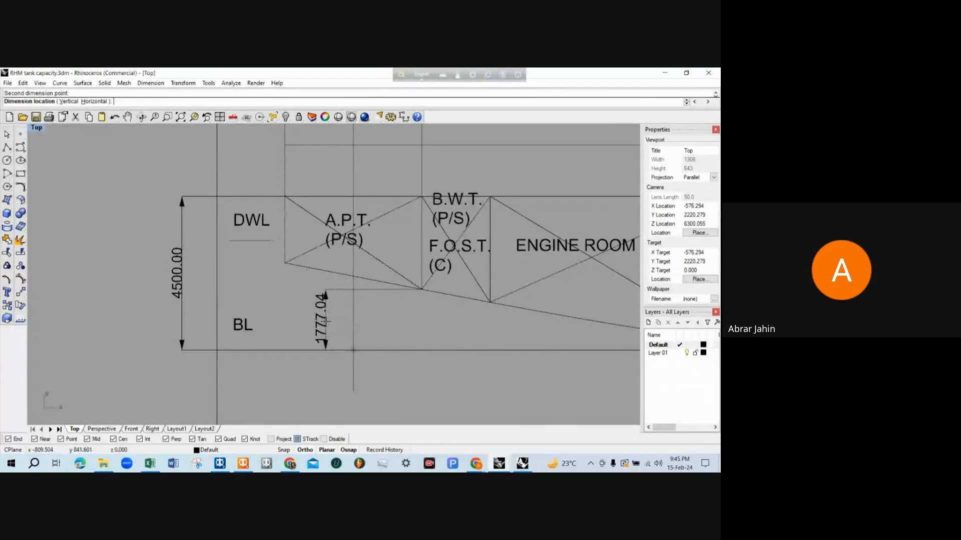
left_click(325, 321)
scroll(326, 338, "up", 2)
scroll(307, 332, "down", 1)
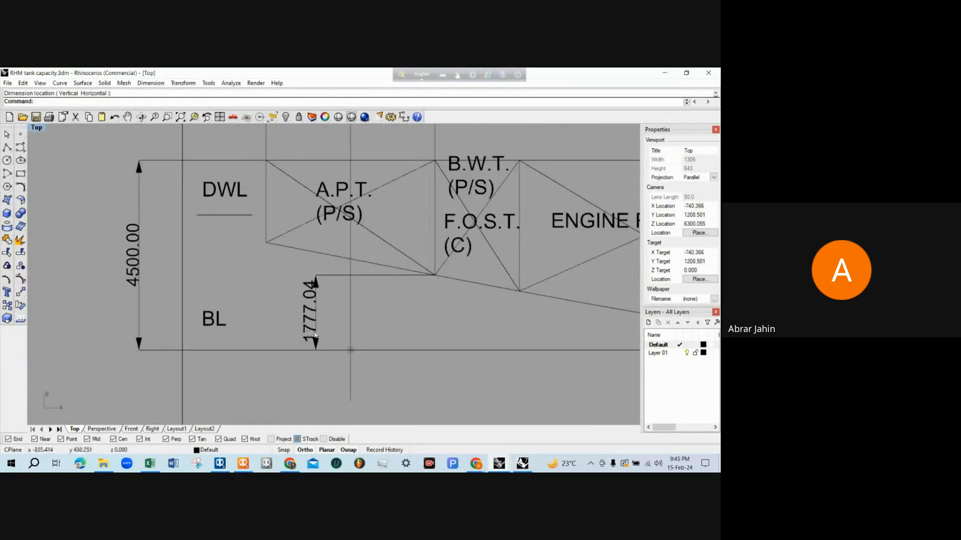
Highlight and examine the vertical dimension between the baseline and A.P.T.'s lower fore corner, then clear the selection
scroll(314, 334, "down", 2)
scroll(325, 320, "up", 3)
scroll(335, 305, "down", 3)
scroll(347, 293, "up", 1)
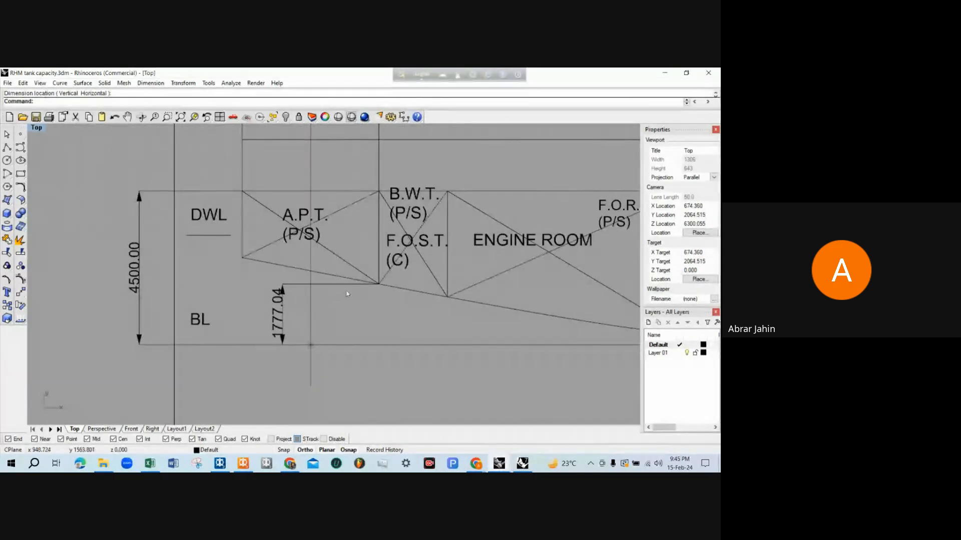
scroll(350, 290, "up", 2)
left_click(360, 283)
scroll(360, 285, "down", 1)
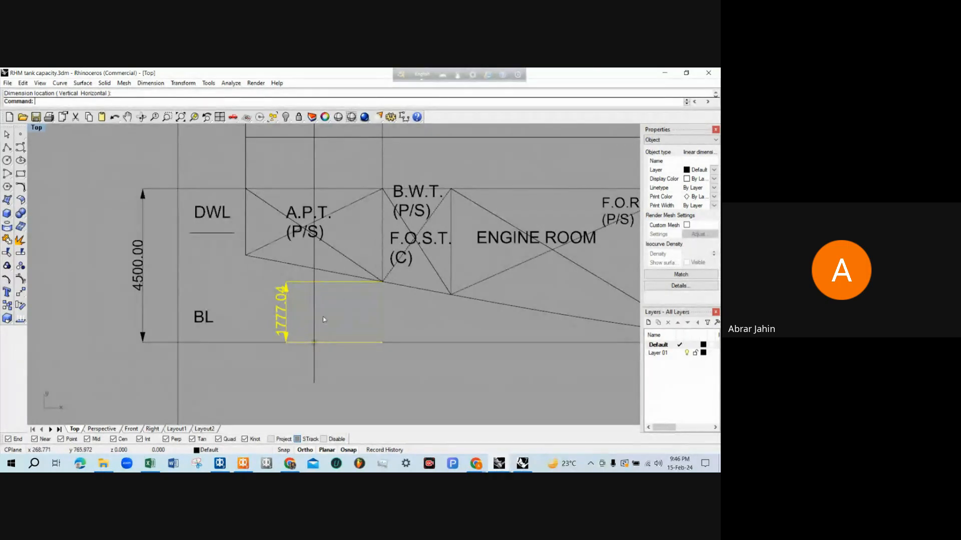
scroll(270, 307, "up", 2)
left_click(270, 300)
scroll(289, 317, "up", 3)
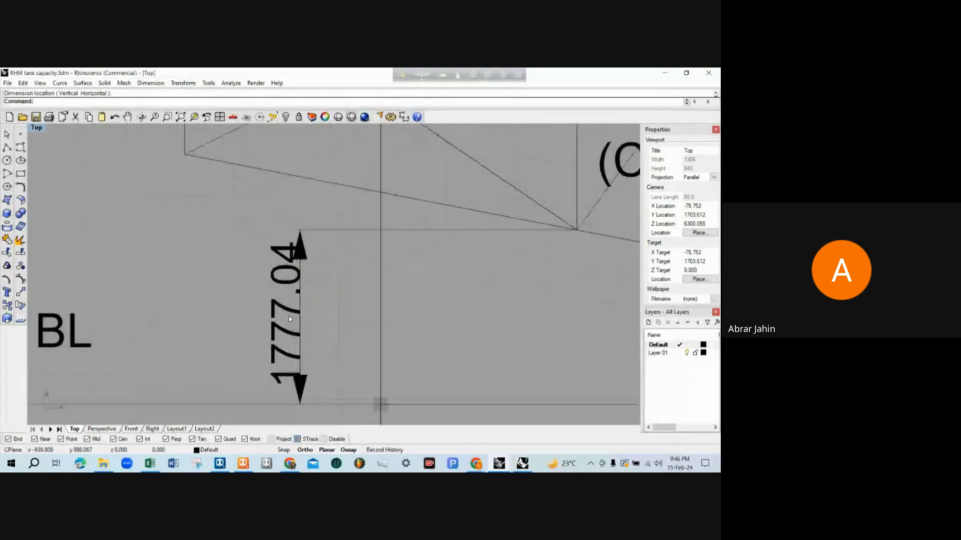
scroll(307, 267, "down", 3)
scroll(272, 299, "up", 3)
scroll(280, 299, "down", 4)
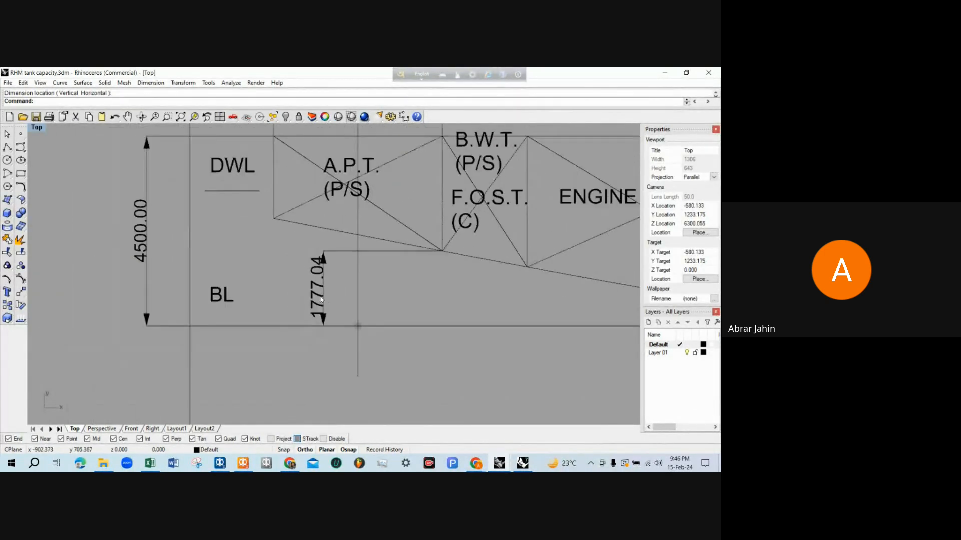
Return to MAXSURF Stability and set APT P's F.Top to 4.5 m and F.Bott. to 1.777 m in Room Definition
scroll(317, 298, "up", 3)
scroll(316, 297, "down", 4)
scroll(156, 250, "up", 2)
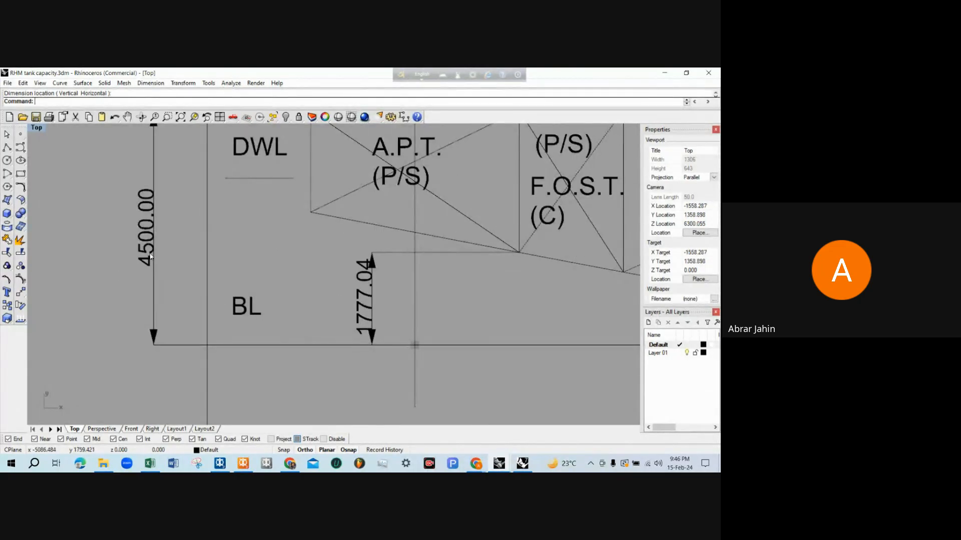
scroll(353, 333, "up", 3)
scroll(348, 334, "down", 2)
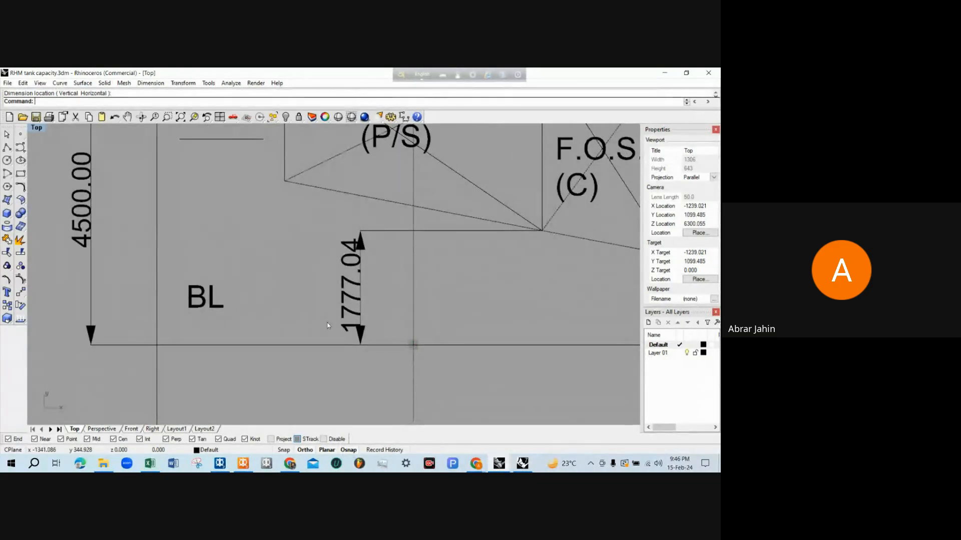
left_click(244, 461)
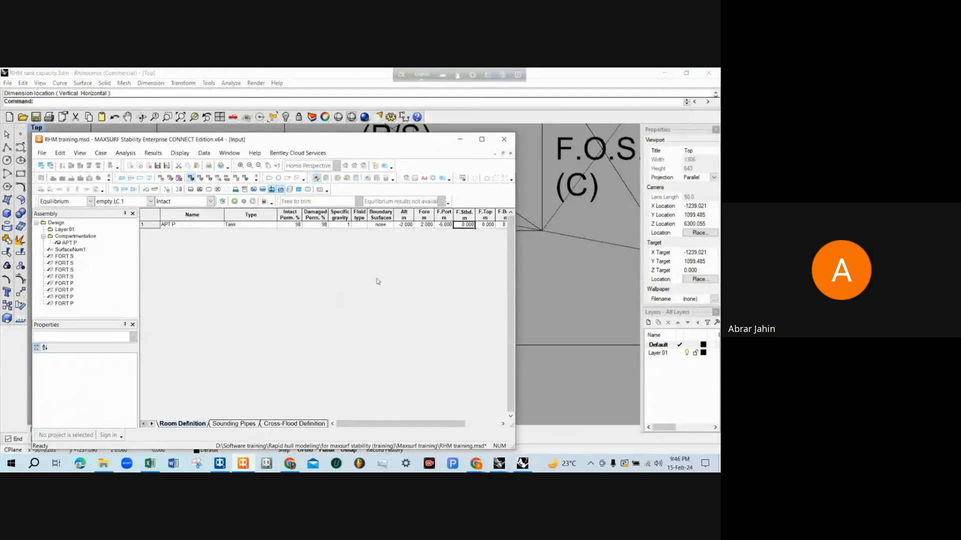
left_click_drag(442, 424, 469, 424)
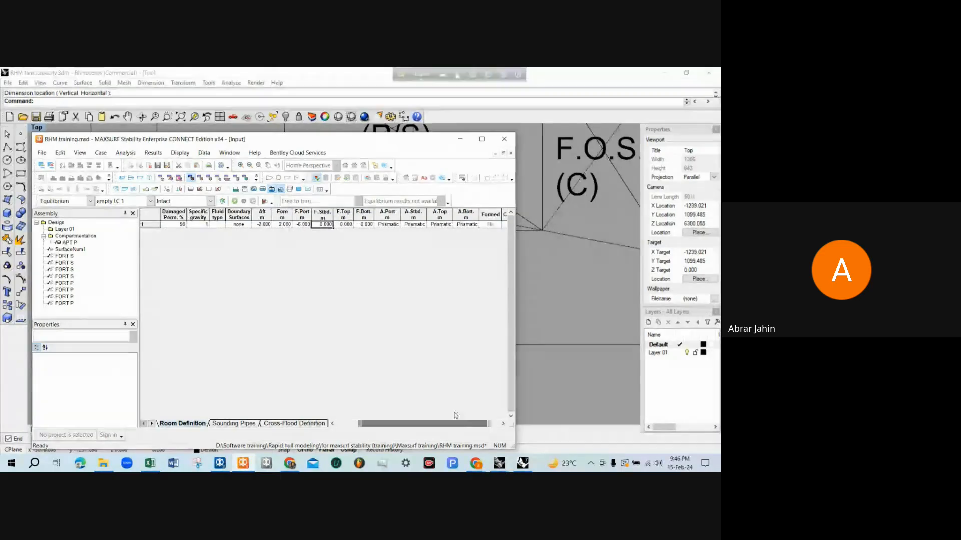
left_click(348, 226)
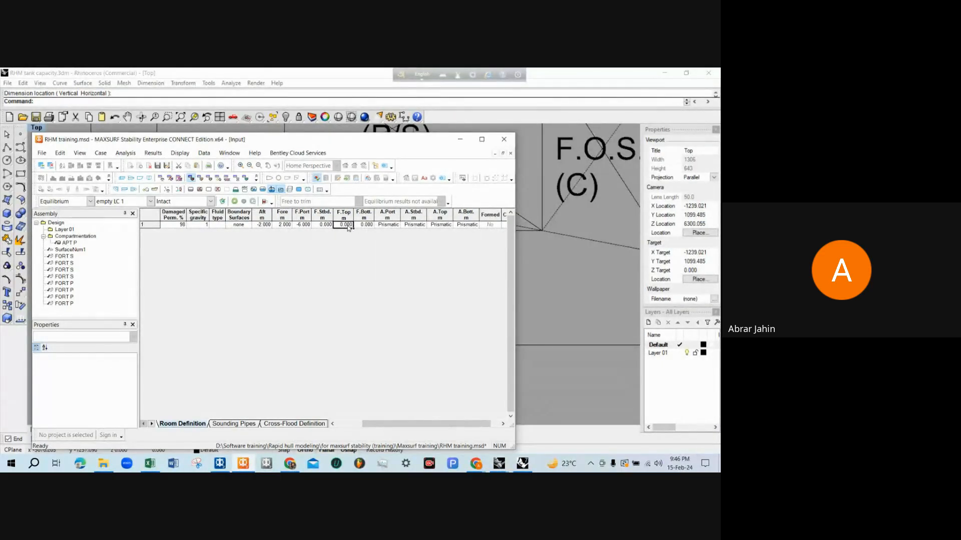
type("4.5")
key("Tab")
type("1.777")
left_click(348, 226)
Update the tank loads to form APT P, then examine the tank within the hull in the maximized Perspective view
left_click_drag(337, 142, 469, 147)
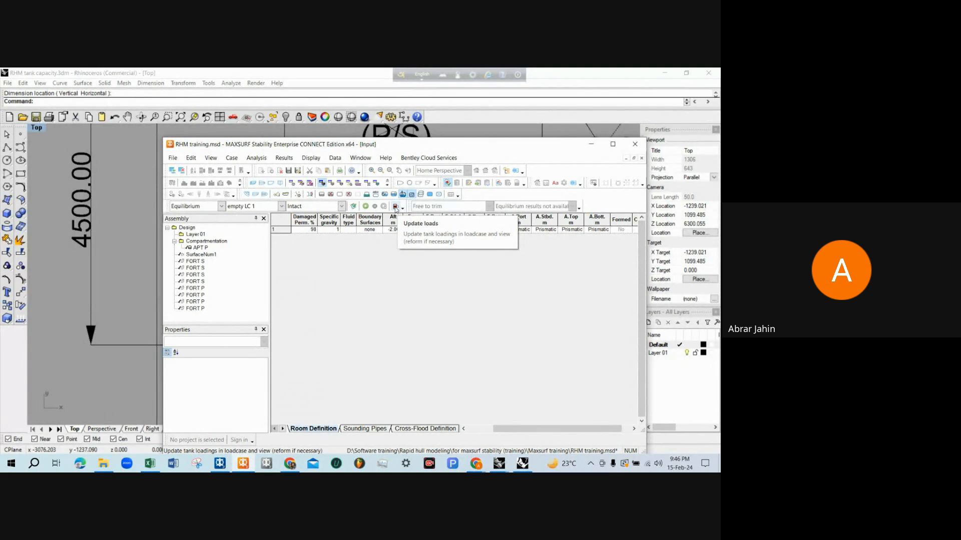
left_click(395, 209)
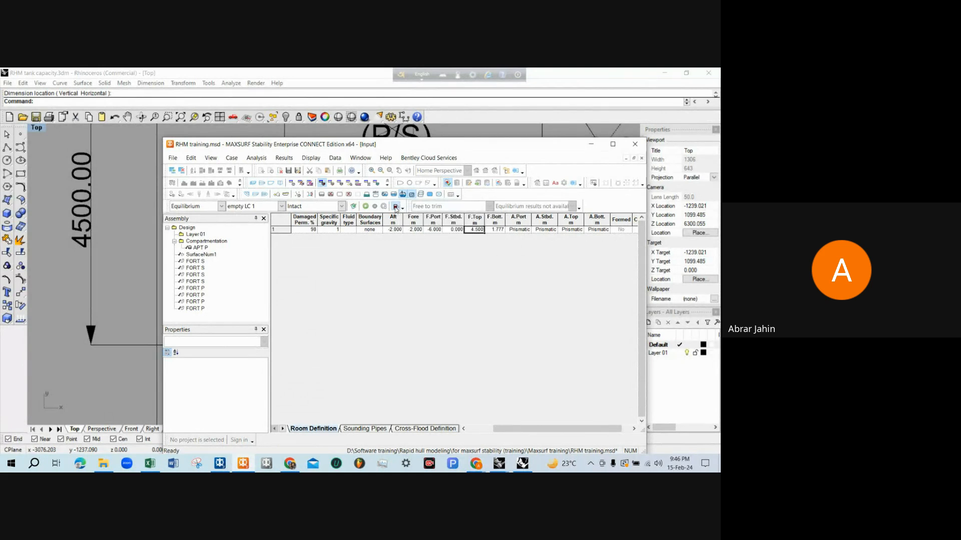
left_click(253, 184)
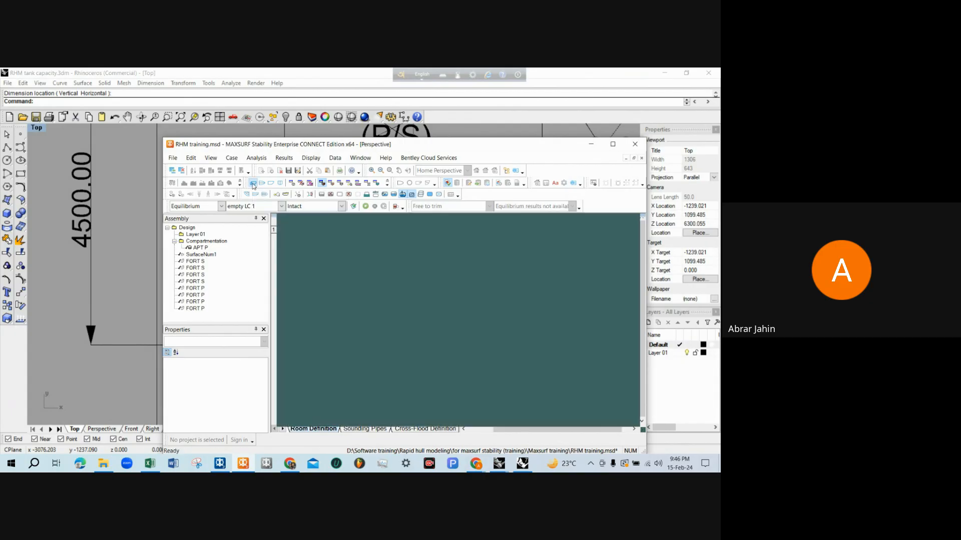
double_click(378, 145)
scroll(261, 364, "down", 1)
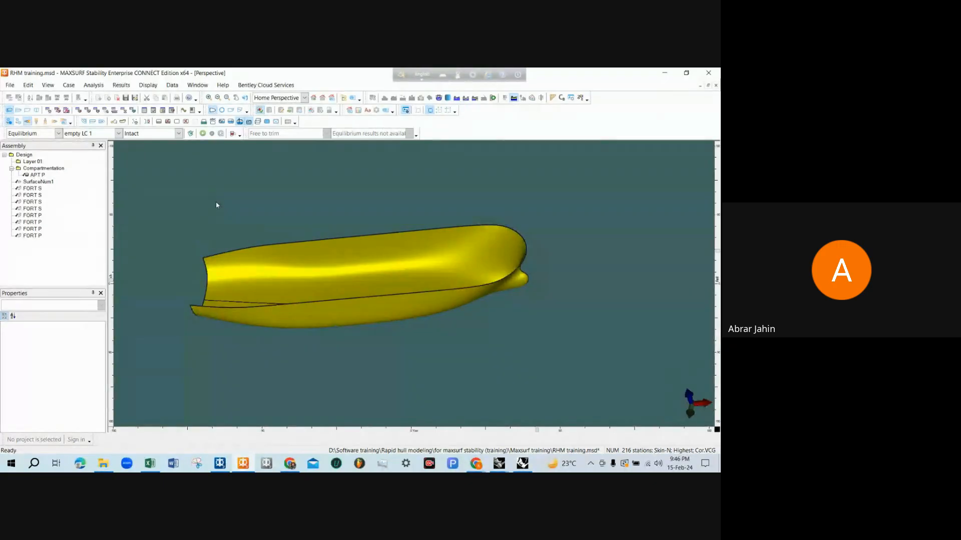
scroll(215, 201, "up", 1)
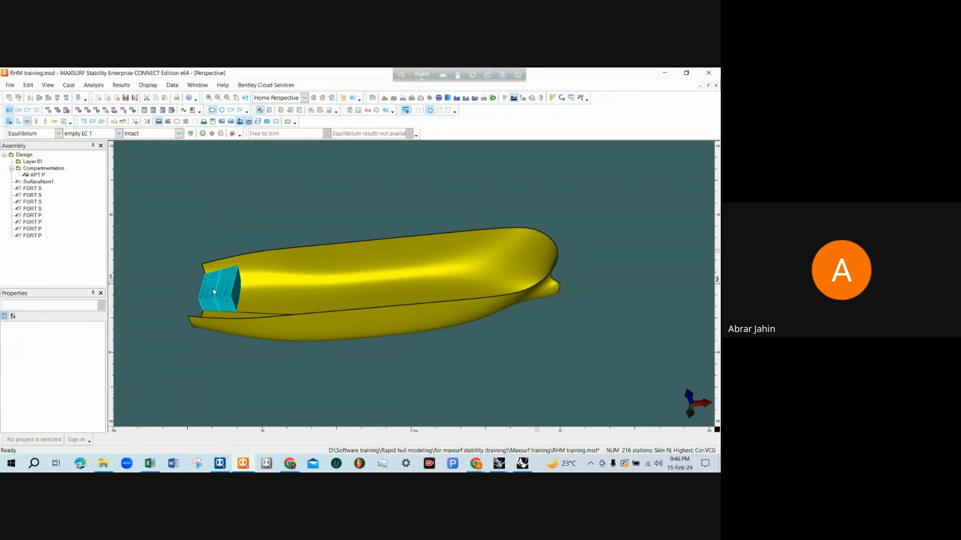
scroll(213, 323, "up", 3)
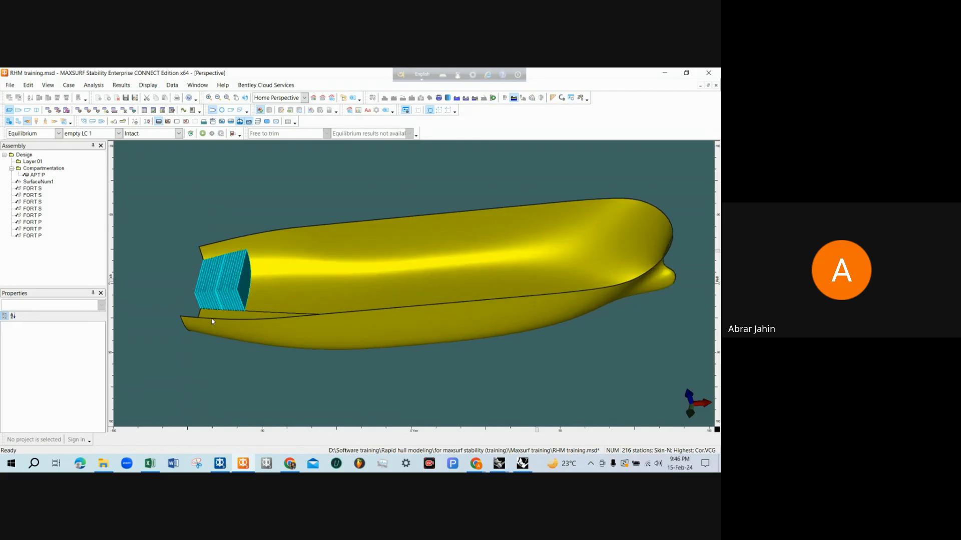
scroll(213, 324, "down", 1)
middle_click_drag(212, 287, 347, 301)
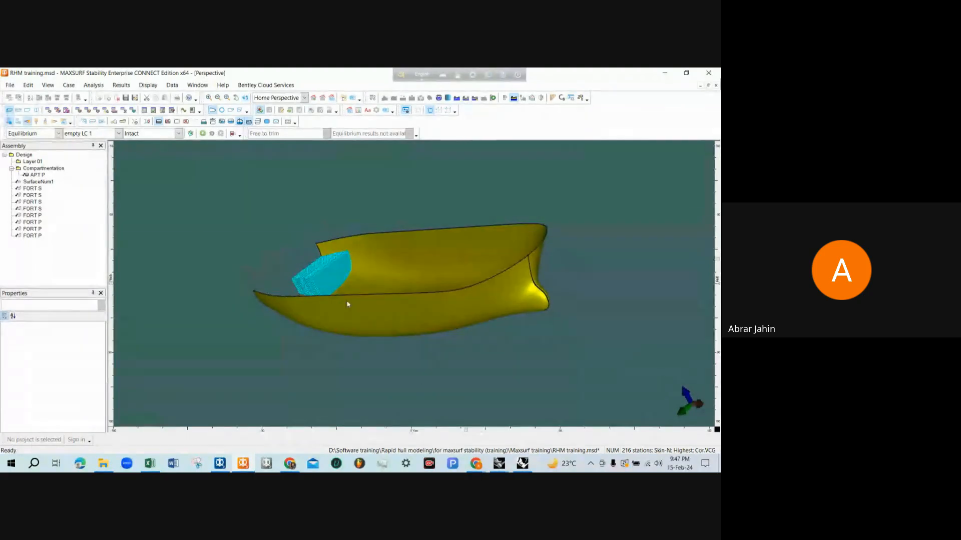
Switch to the Rhinoceros tanks visual model and hide the SUPER and ACC. layers above the stern tanks
left_click(522, 464)
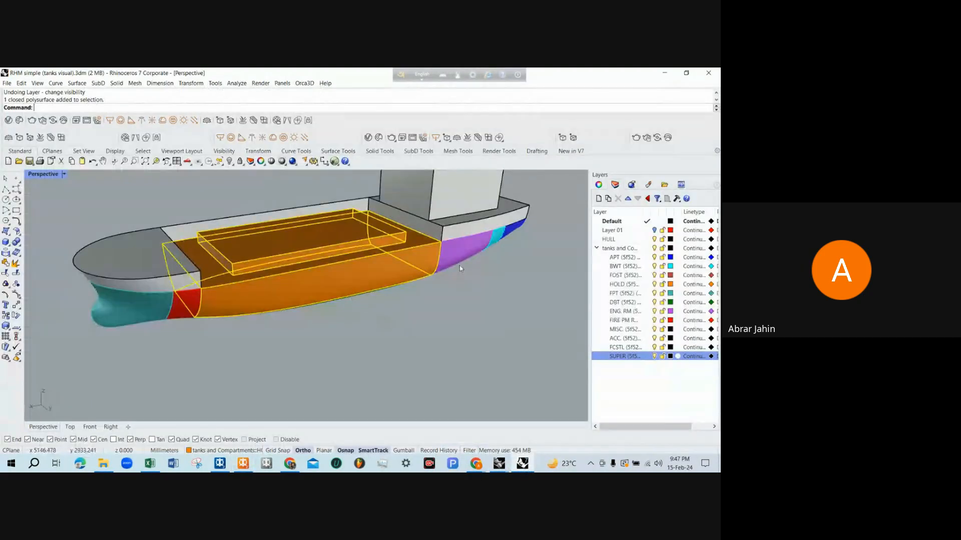
left_click_drag(424, 267, 376, 248)
key("ctrl+z")
scroll(404, 350, "down", 4)
key("Escape")
right_click_drag(404, 351, 212, 316)
scroll(397, 303, "up", 5)
left_click(394, 310)
right_click_drag(395, 311, 415, 383)
key("Escape")
left_click(404, 356)
left_click(364, 300, "shift")
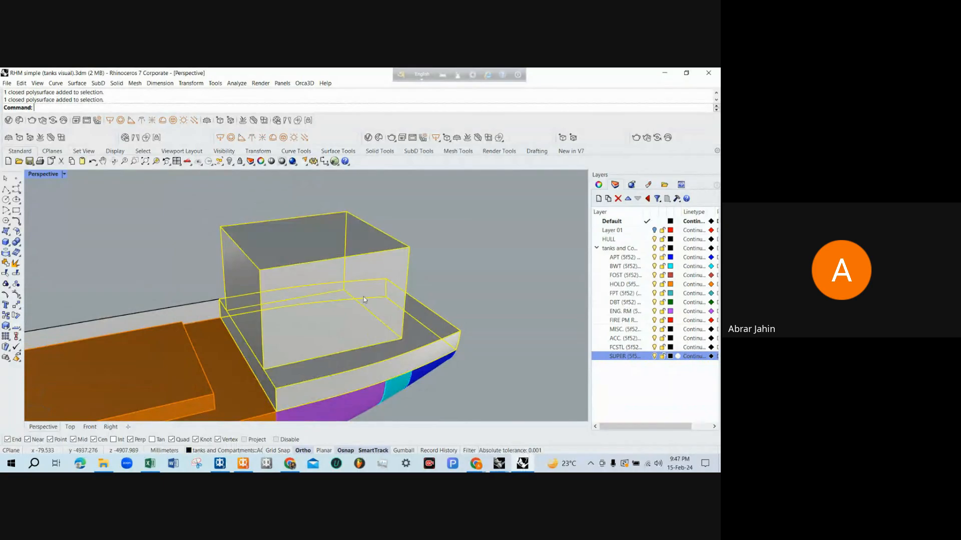
left_click(654, 357)
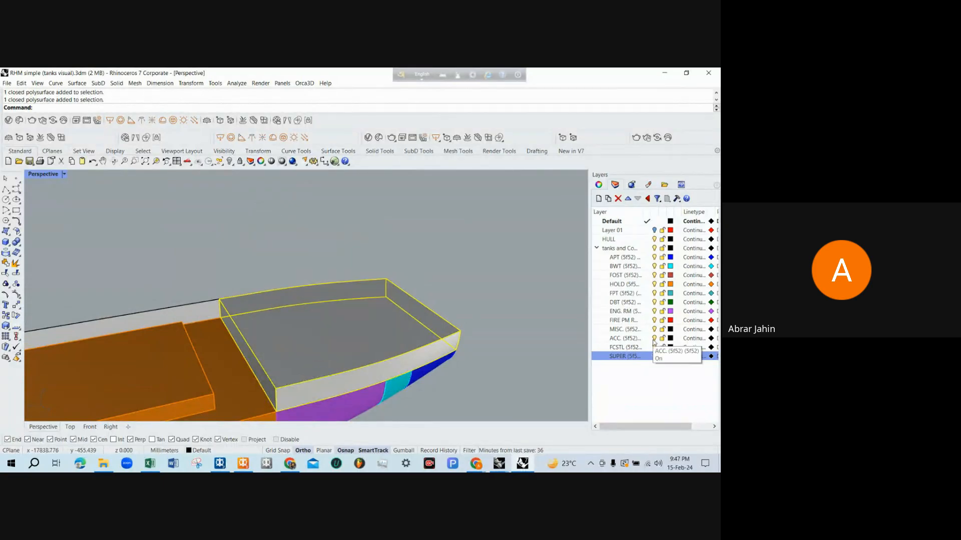
left_click(654, 338)
Select the port APT solid in the Rhinoceros model and compare its shape with APT P in MAXSURF Stability's perspective view
right_click_drag(435, 286, 468, 290)
left_click(400, 292)
right_click_drag(401, 292, 500, 274)
right_click_drag(269, 263, 289, 263)
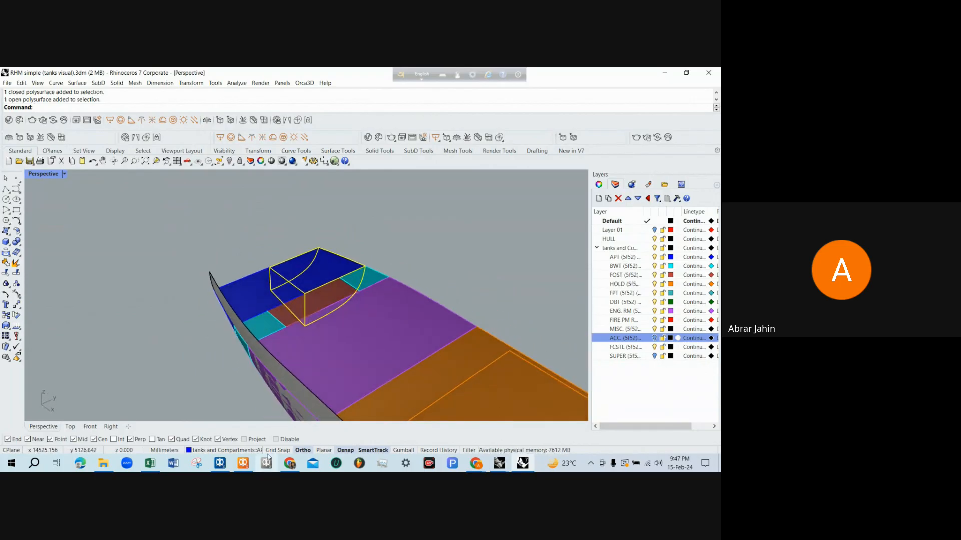
left_click(245, 464)
middle_click_drag(394, 259, 414, 275)
scroll(304, 290, "up", 5)
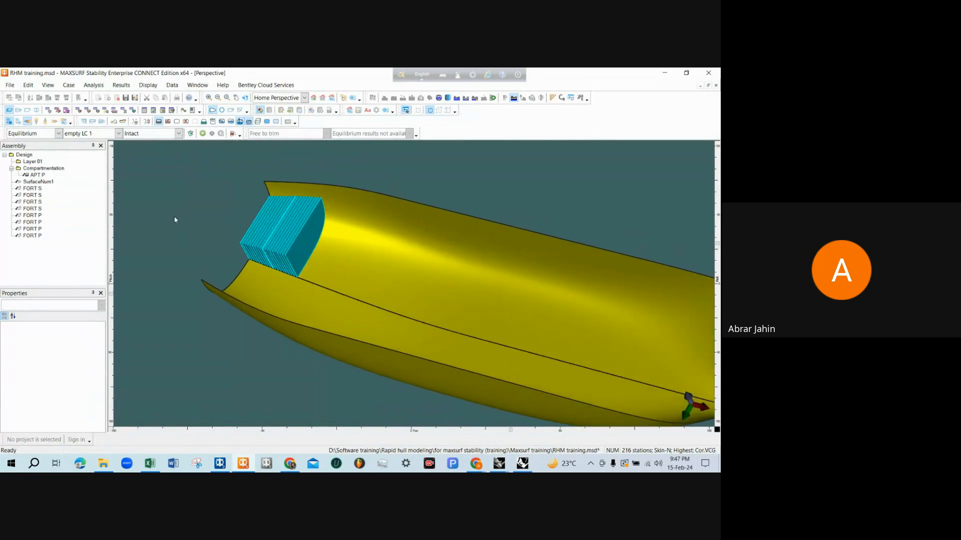
Add a second tank in the Room Definition table and name it APT S
left_click(79, 110)
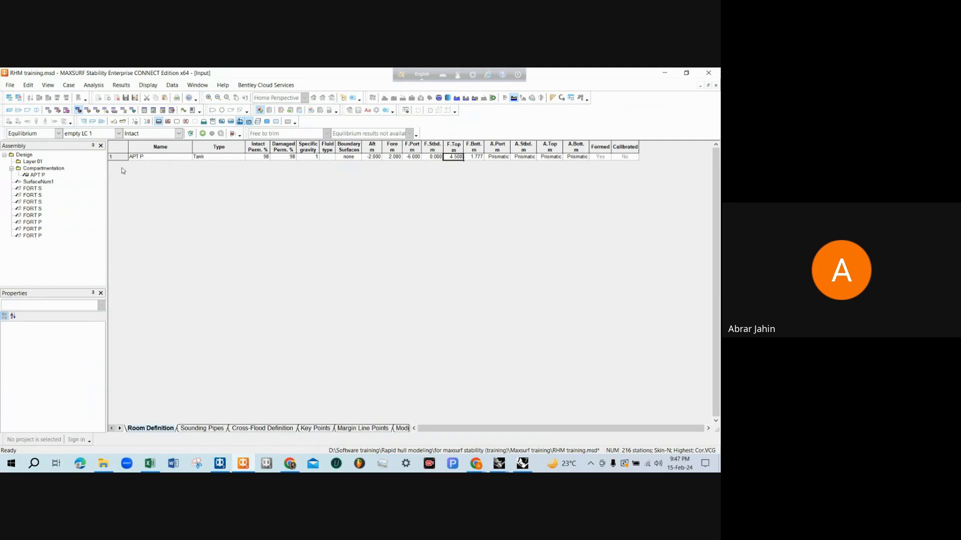
key("ctrl+a")
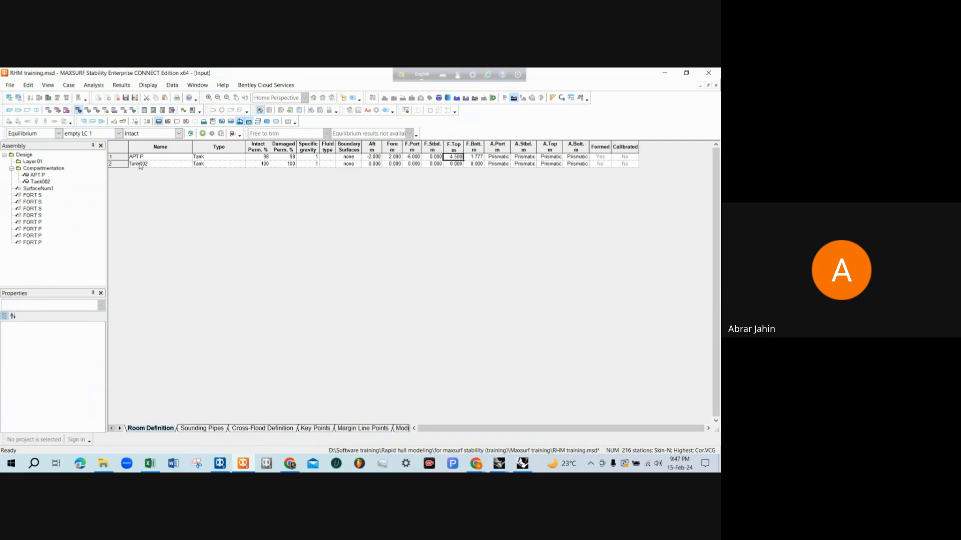
left_click(149, 166)
type("ap")
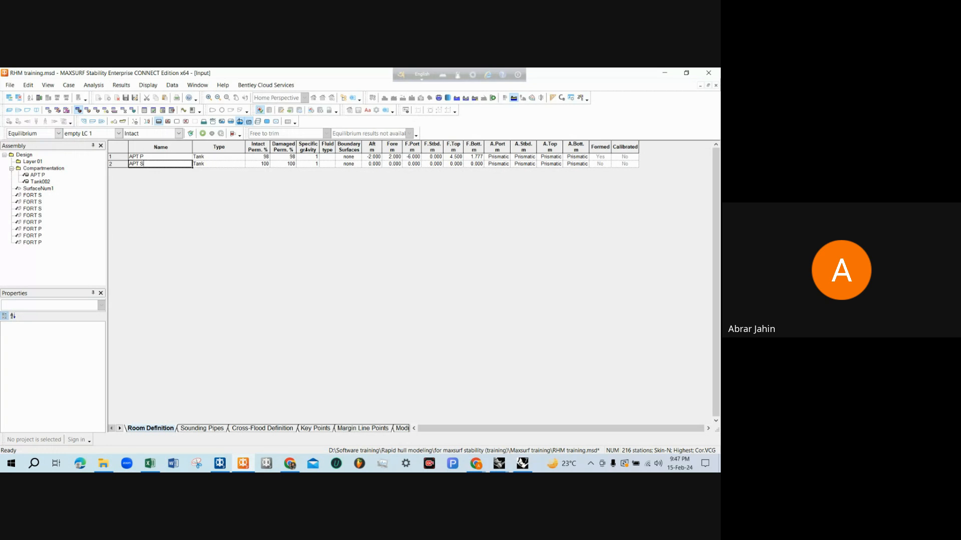
Copy APT P's intact and damaged permeabilities of 98% to APT S
left_click_drag(262, 159, 283, 159)
key("ctrl+c")
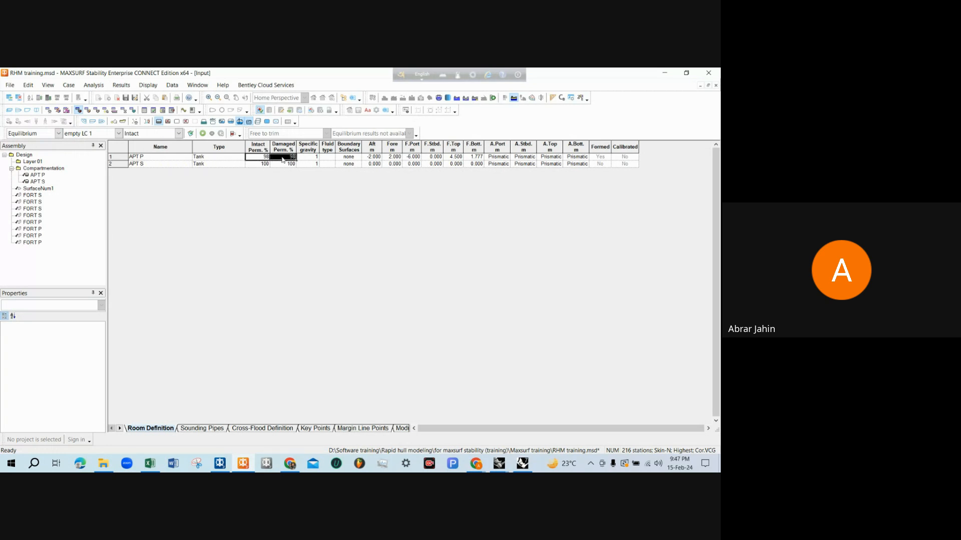
left_click(268, 164)
key("ctrl+v")
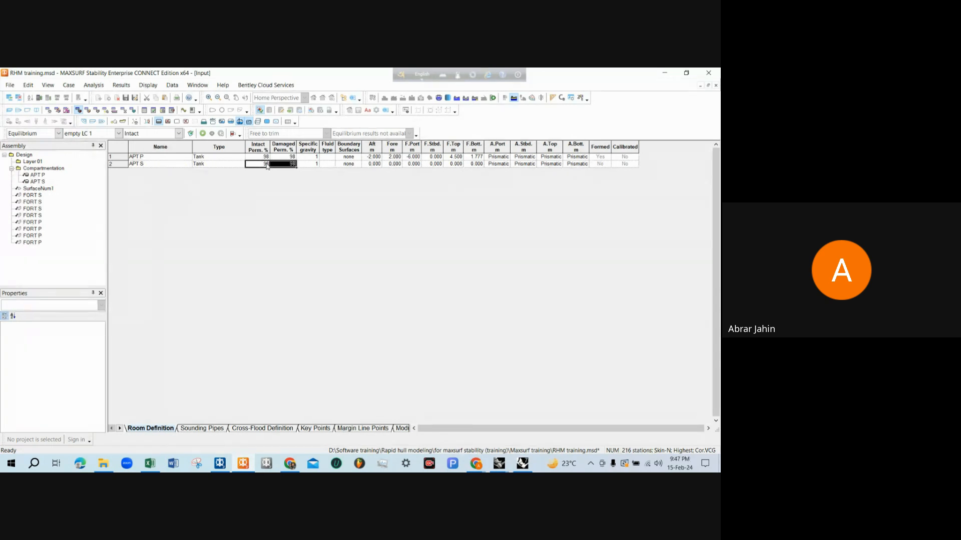
Switch to Rhinoceros and check A.P.T. (S)'s aft and fore limits in the tank model and the deck plan
left_click(373, 165)
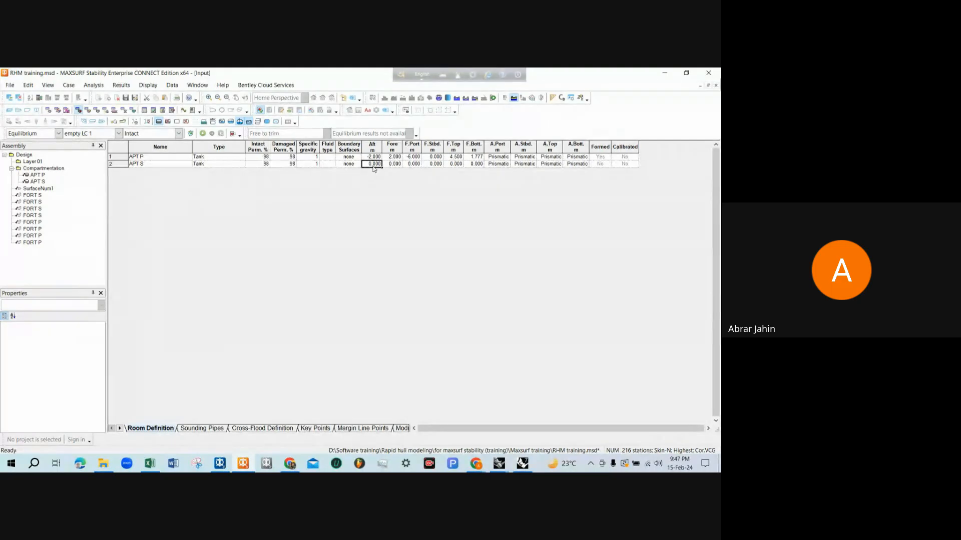
left_click(666, 74)
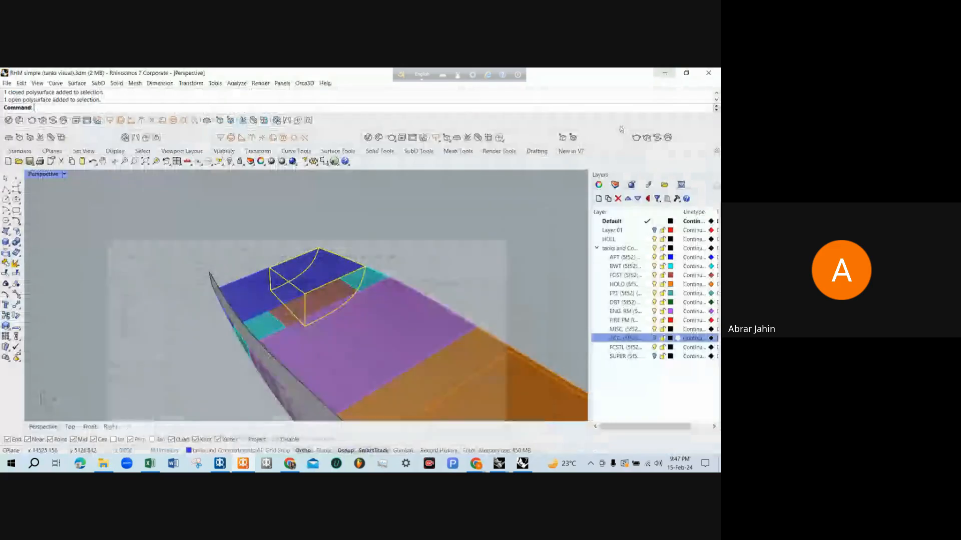
right_click_drag(322, 267, 367, 268)
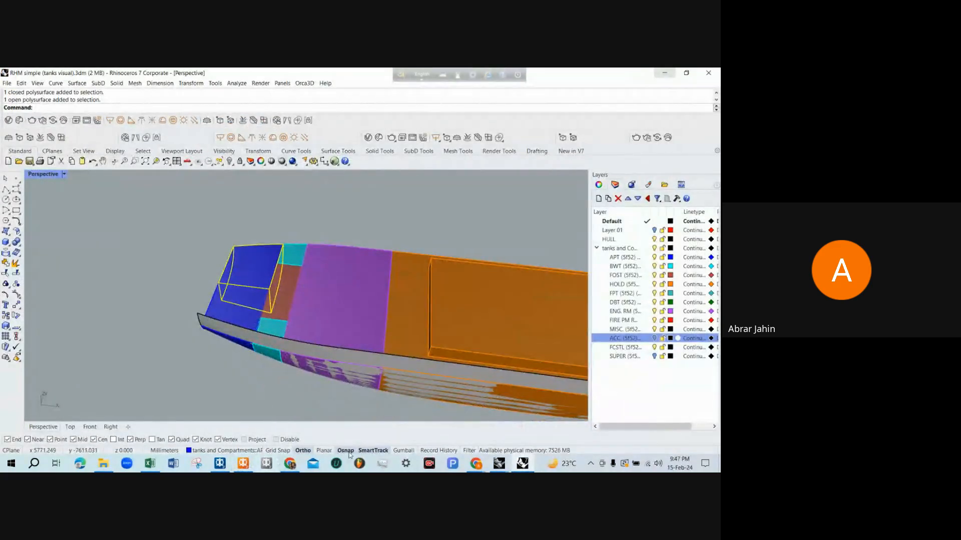
left_click(499, 464)
left_click(547, 419)
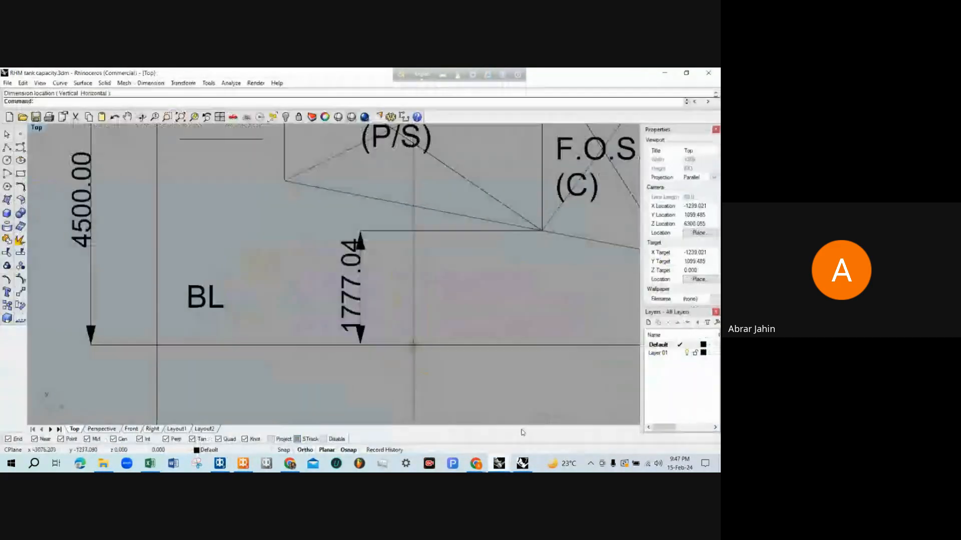
scroll(287, 234, "down", 5)
scroll(288, 234, "up", 6)
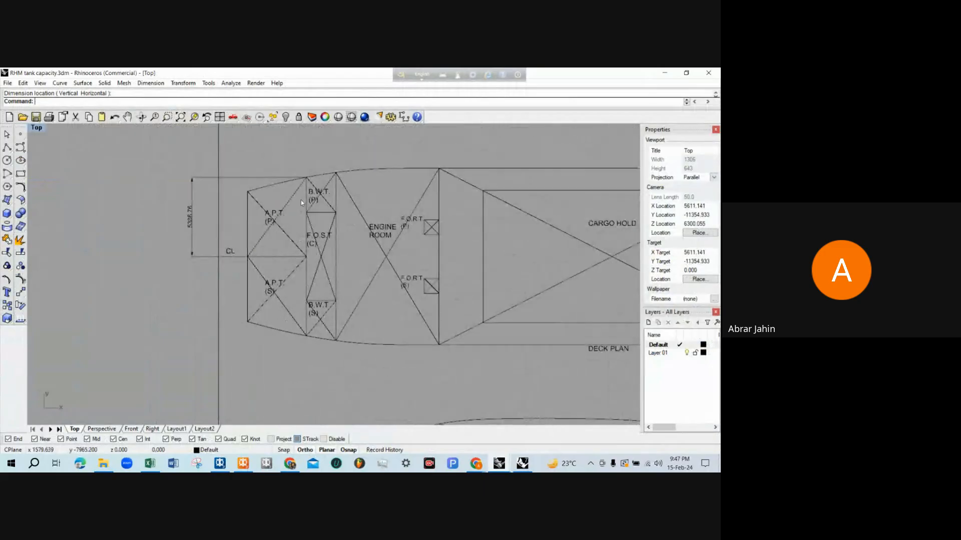
right_click_drag(306, 273, 332, 197)
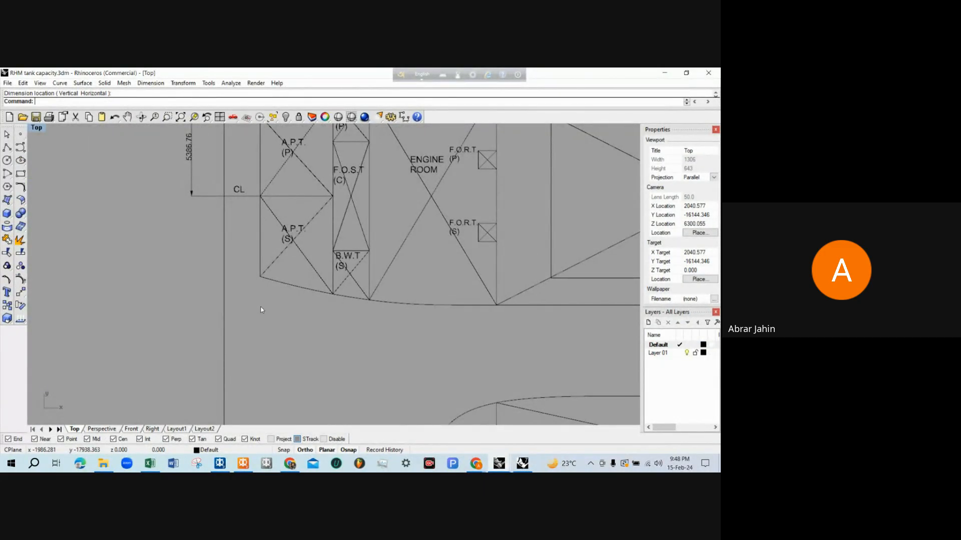
Return to MAXSURF Stability and copy APT P's Aft value of -2 m and Fore value of 2 m to APT S
left_click(243, 464)
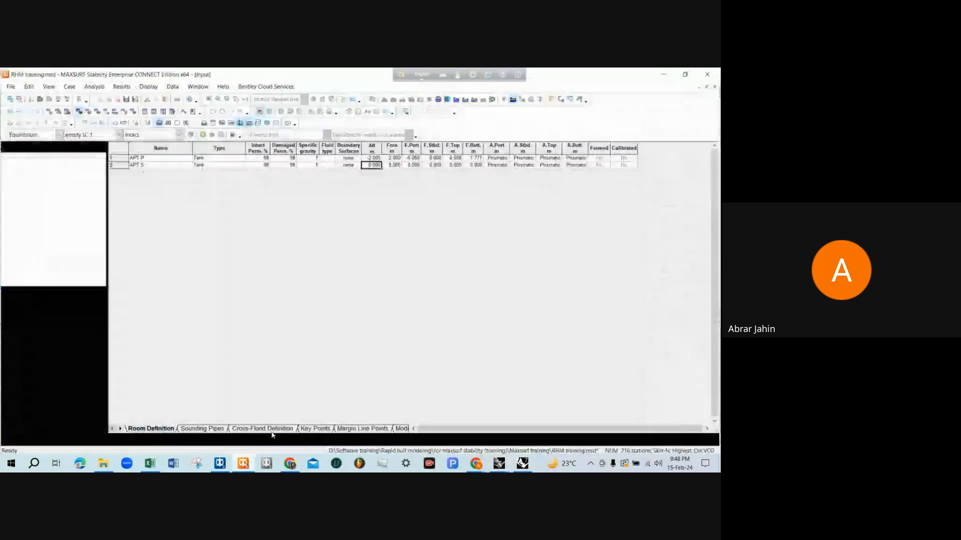
left_click_drag(374, 158, 385, 159)
key("ctrl+c")
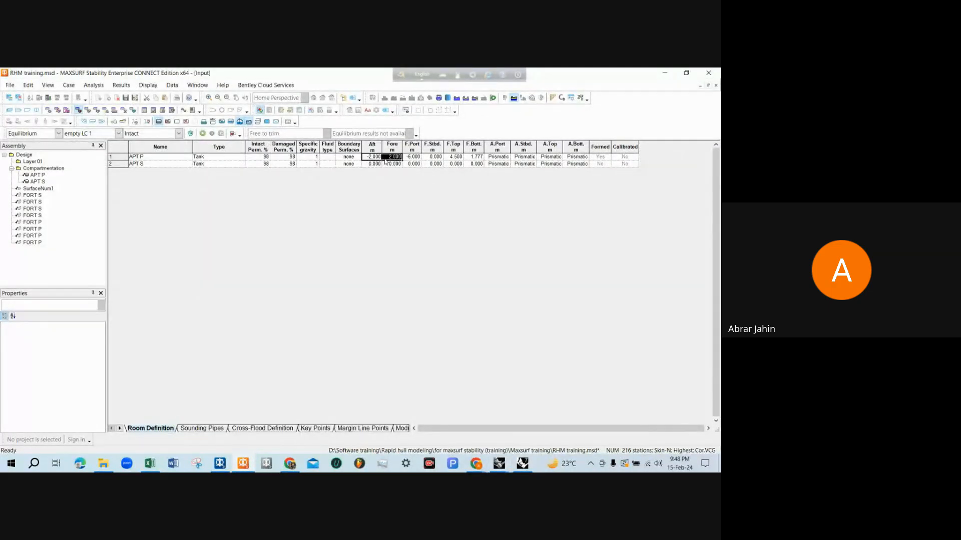
left_click(368, 164)
key("ctrl+v")
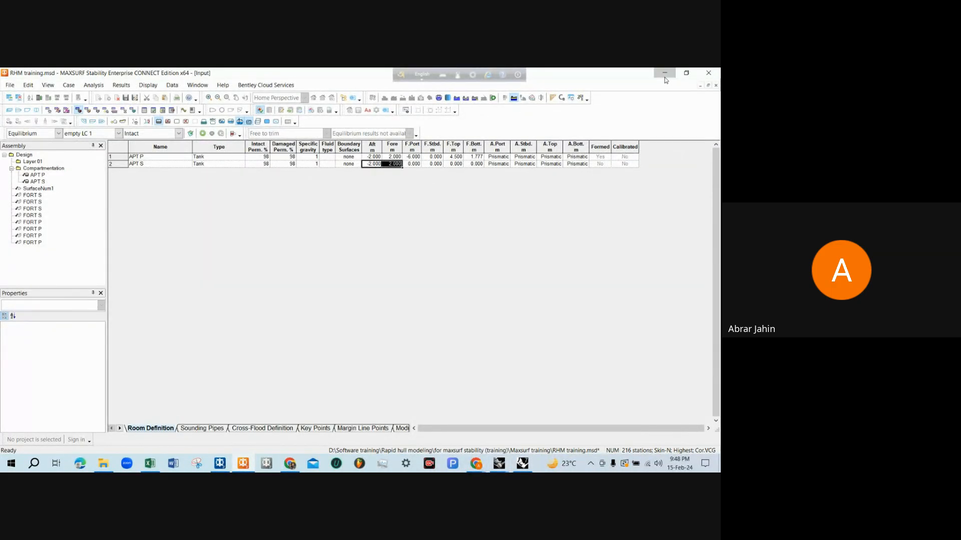
Switch to the Rhinoceros deck plan and examine A.P.T. (S)'s boundaries between the centreline and the starboard hull side
left_click(664, 73)
right_click_drag(295, 226, 286, 260)
scroll(286, 261, "up", 8)
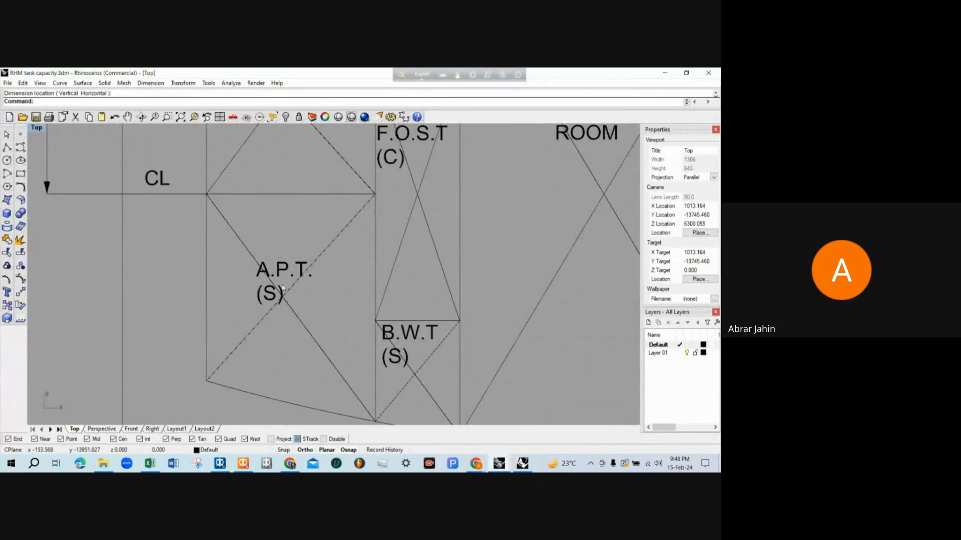
scroll(285, 209, "down", 3)
scroll(288, 229, "down", 1)
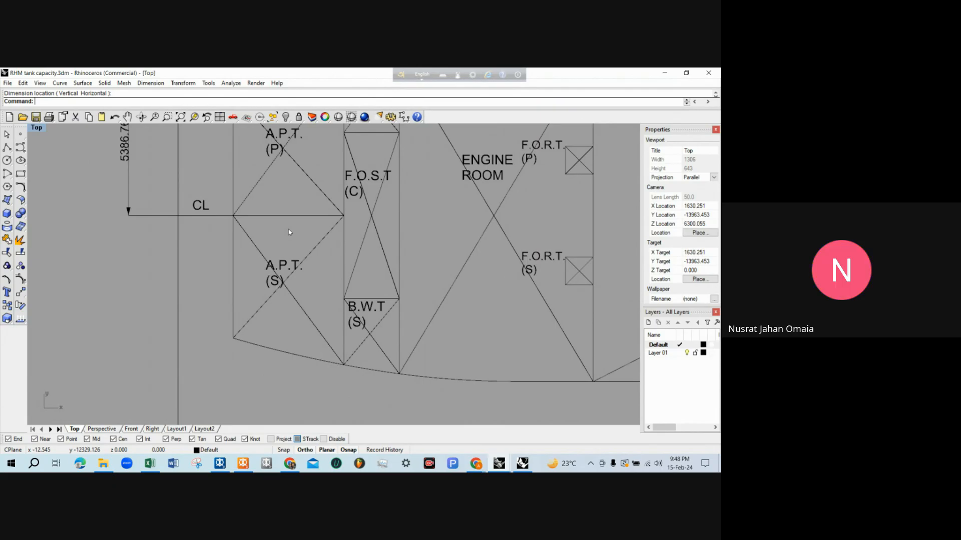
scroll(288, 229, "up", 1)
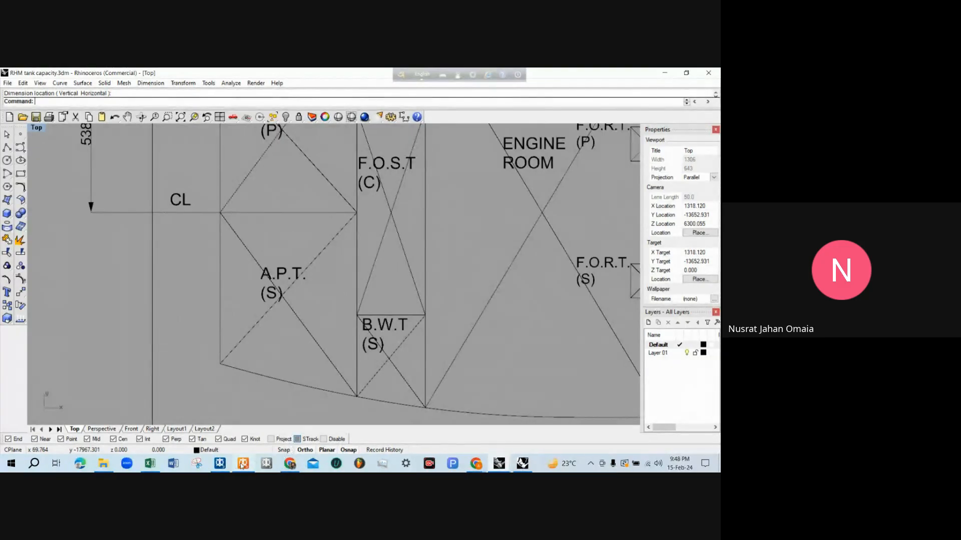
scroll(324, 278, "down", 6)
scroll(301, 285, "down", 2)
scroll(301, 285, "up", 2)
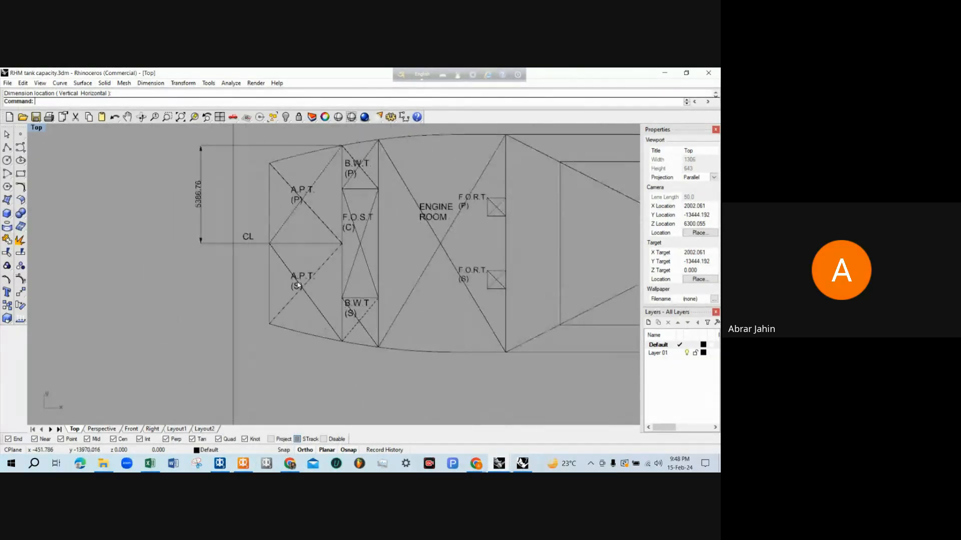
Examine the outlines of A.P.T. (P) and A.P.T. (S) on either side of the centreline in the deck plan
scroll(269, 290, "down", 2)
scroll(269, 215, "up", 4)
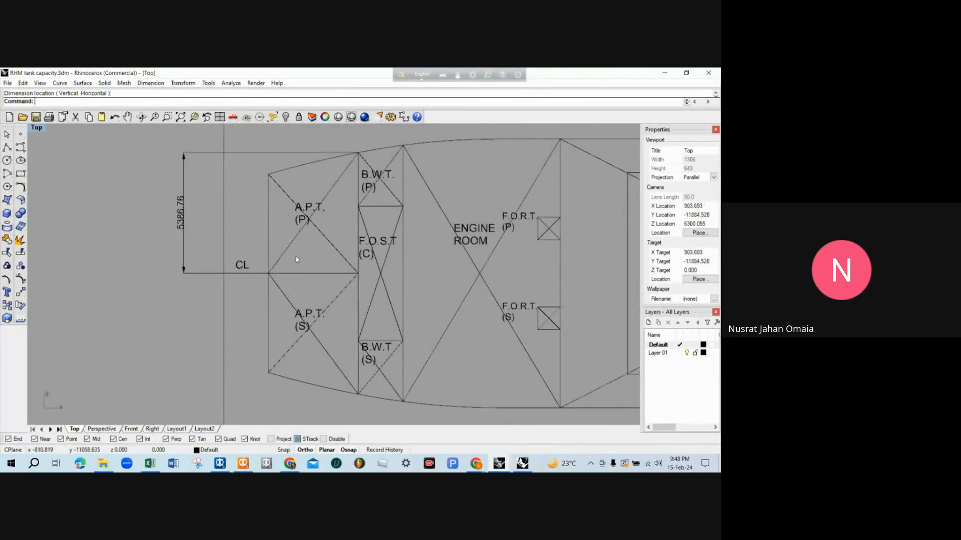
scroll(297, 263, "down", 2)
scroll(290, 300, "up", 2)
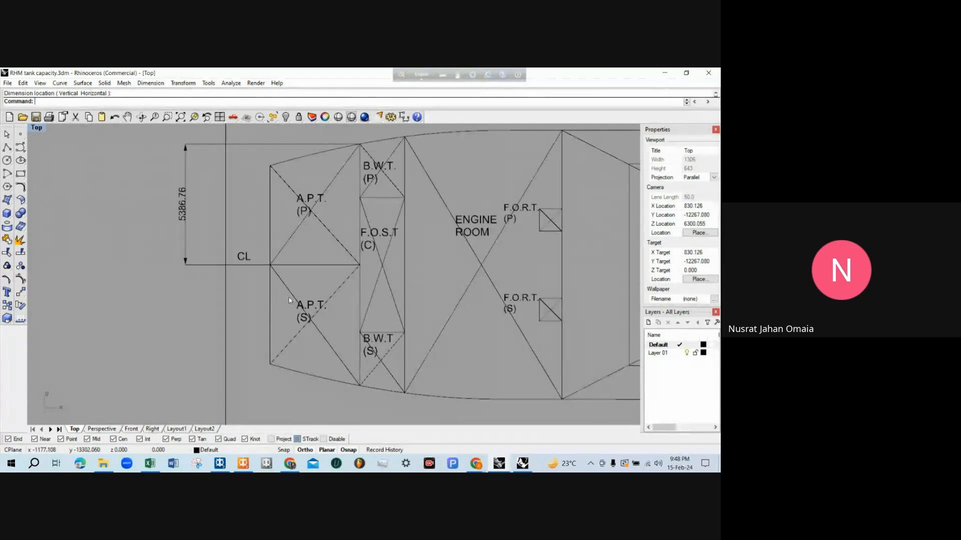
scroll(289, 300, "down", 1)
scroll(285, 293, "down", 1)
scroll(278, 280, "up", 2)
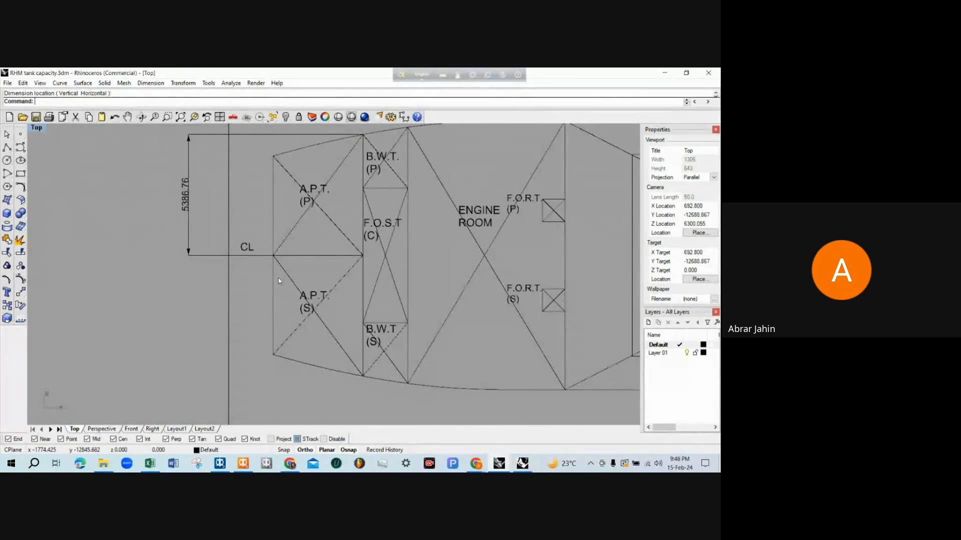
scroll(260, 245, "down", 1)
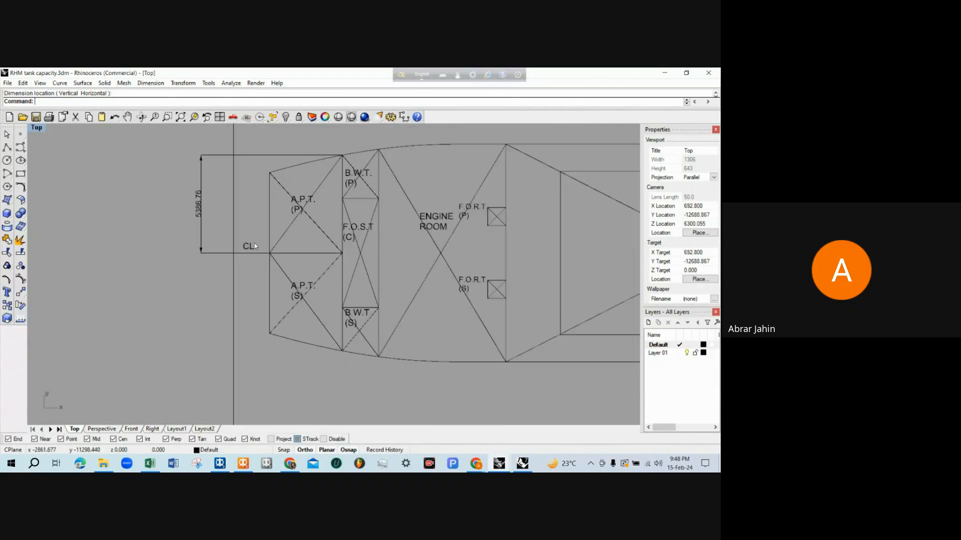
scroll(255, 254, "up", 1)
scroll(254, 254, "down", 2)
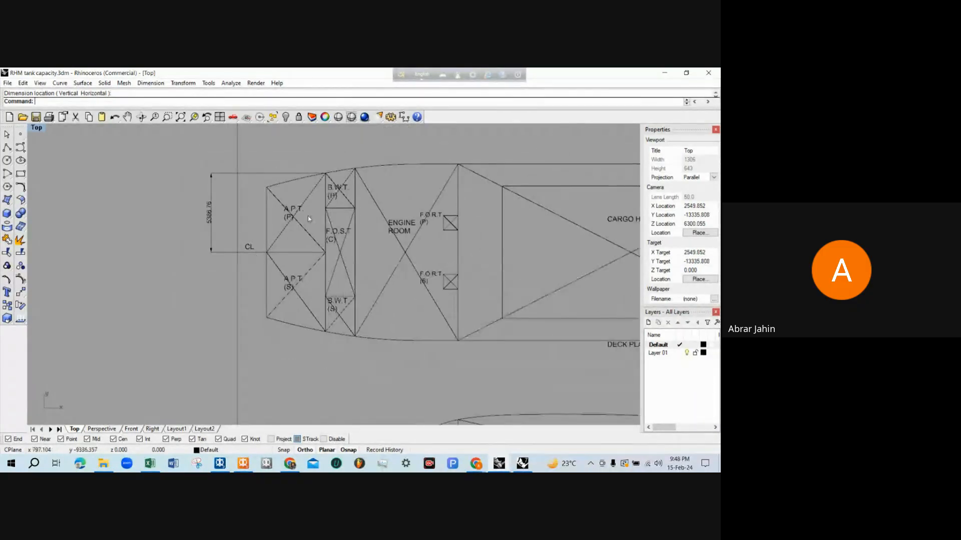
Return to MAXSURF Stability and check APT P's F.Port value in the Room Definition table
left_click(666, 72)
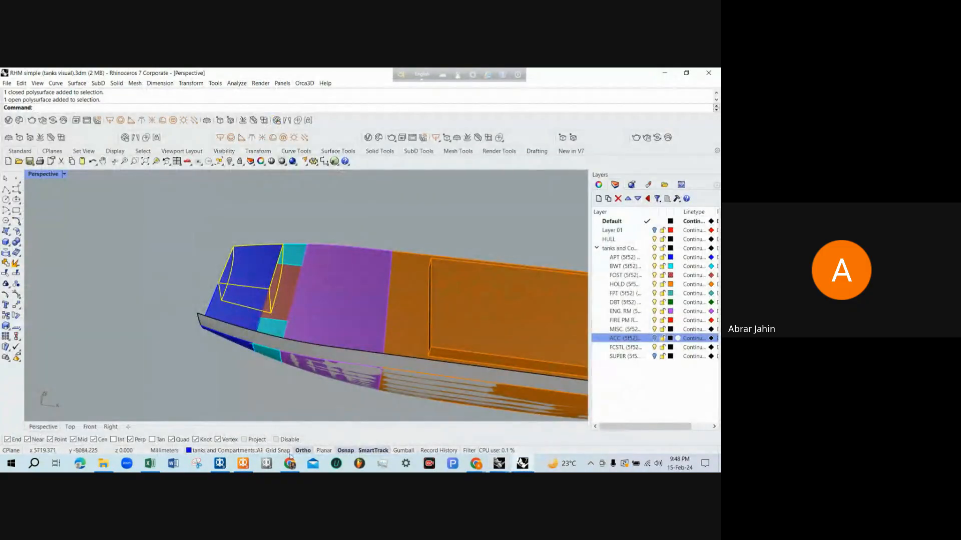
left_click(244, 463)
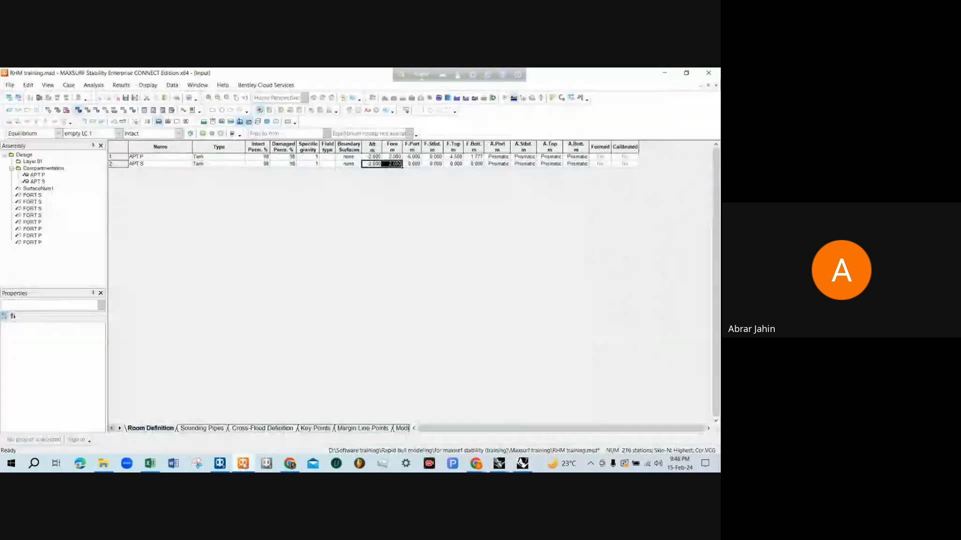
left_click(419, 157)
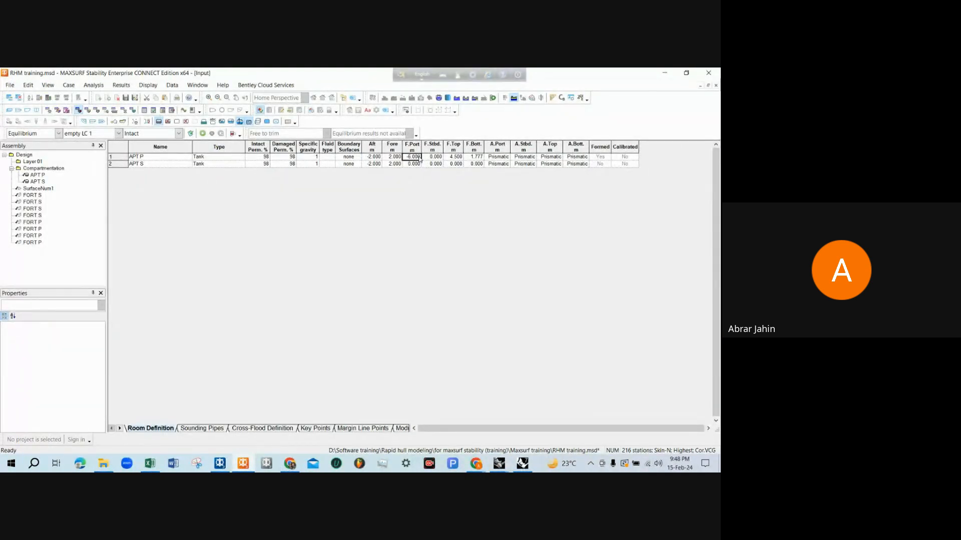
Switch to the Rhinoceros deck plan and check A.P.T. (P)'s half-breadth dimension between the centreline and the port hull side
left_click(523, 464)
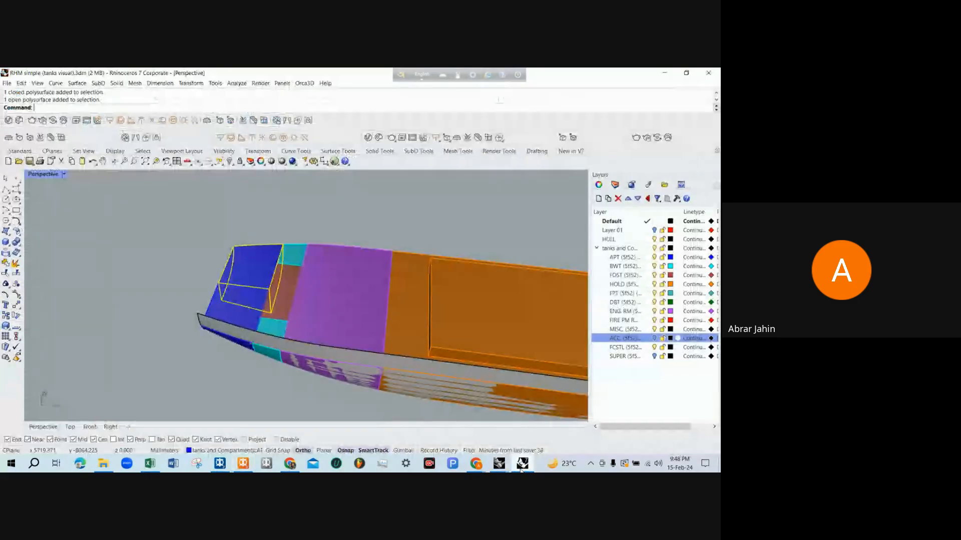
mouse_move(499, 464)
mouse_move(429, 383)
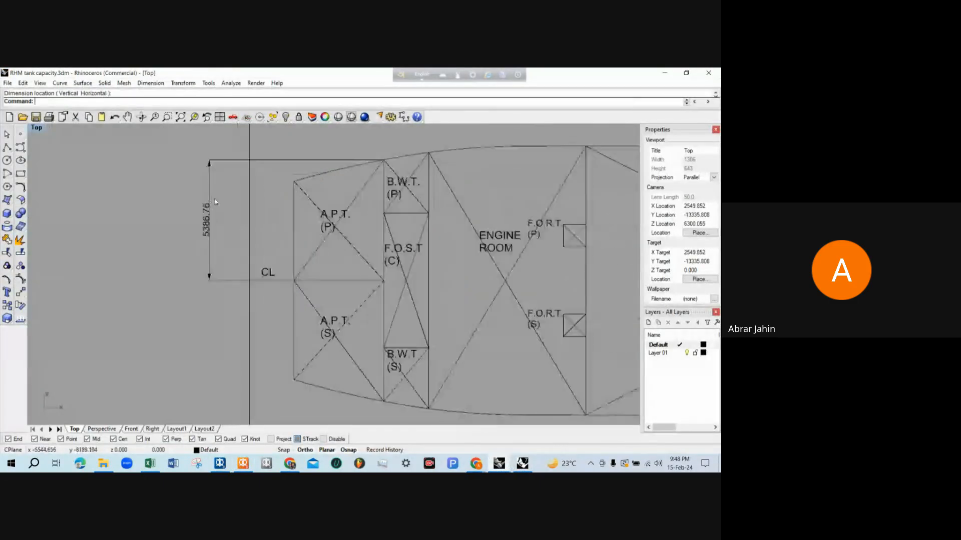
scroll(203, 260, "up", 5)
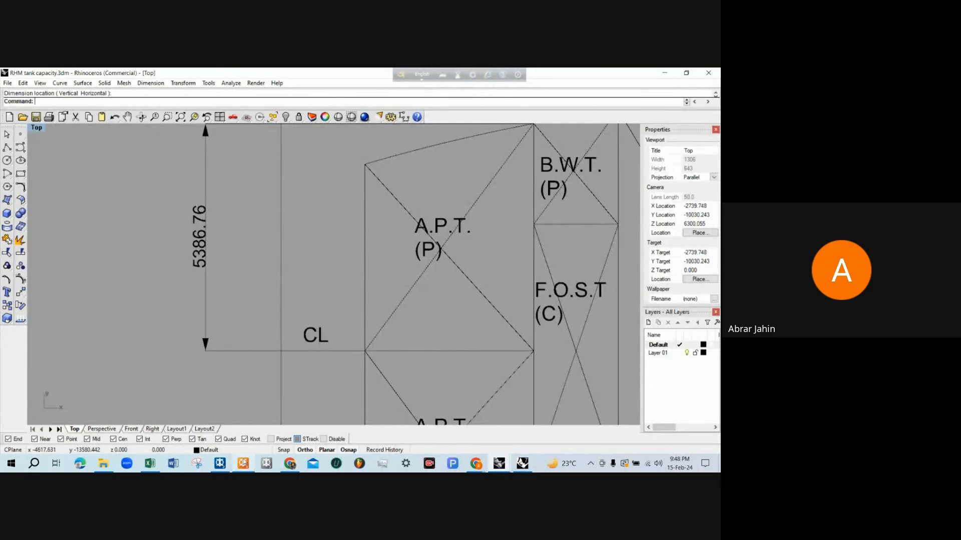
scroll(221, 381, "down", 3)
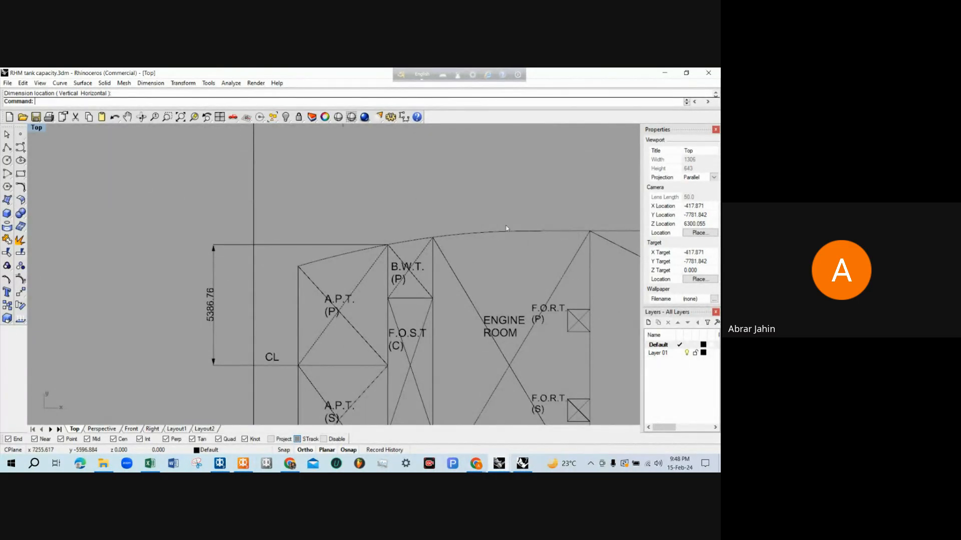
Return to MAXSURF Stability and inspect APT P against the hull's port side and stern in the perspective view
left_click(664, 73)
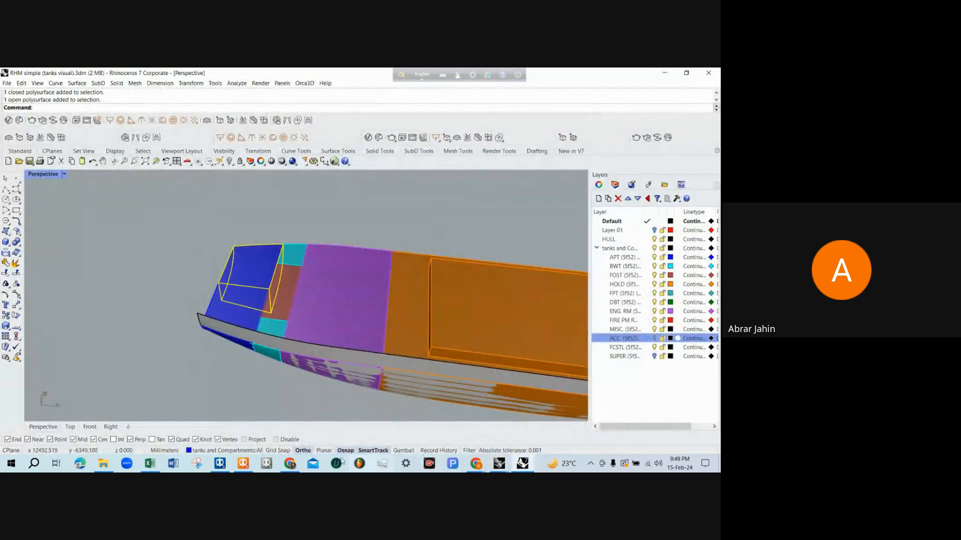
left_click(243, 463)
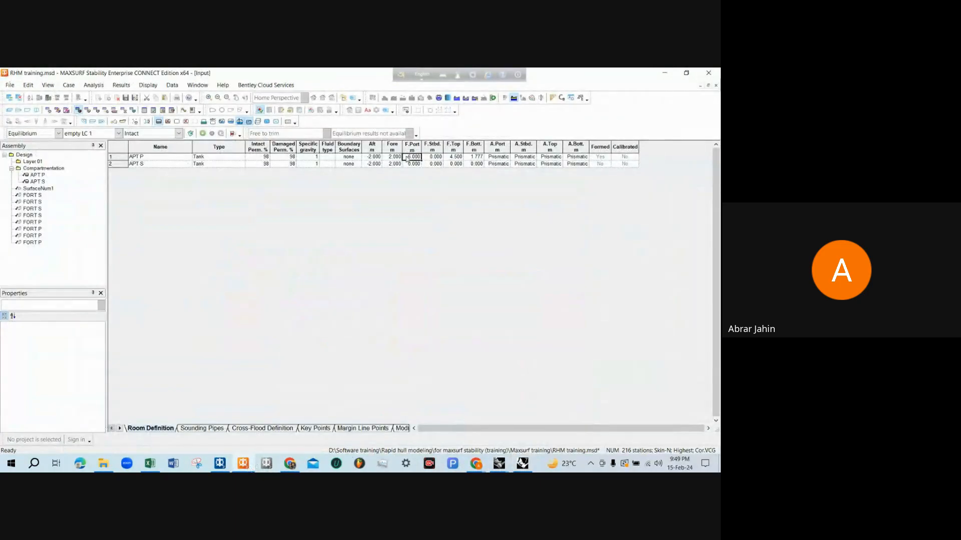
left_click(9, 110)
scroll(324, 233, "down", 1)
middle_click_drag(294, 251, 286, 243)
scroll(305, 198, "down", 2)
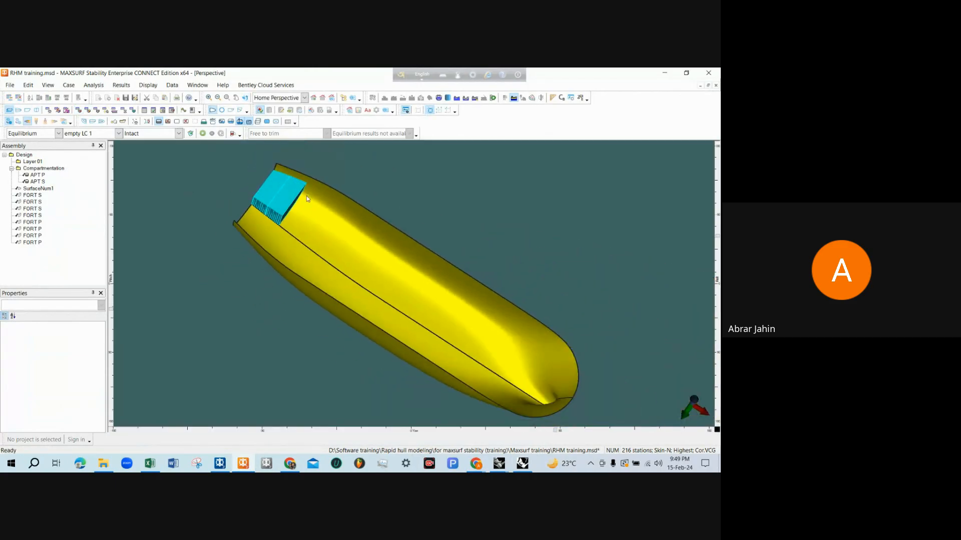
scroll(300, 196, "up", 3)
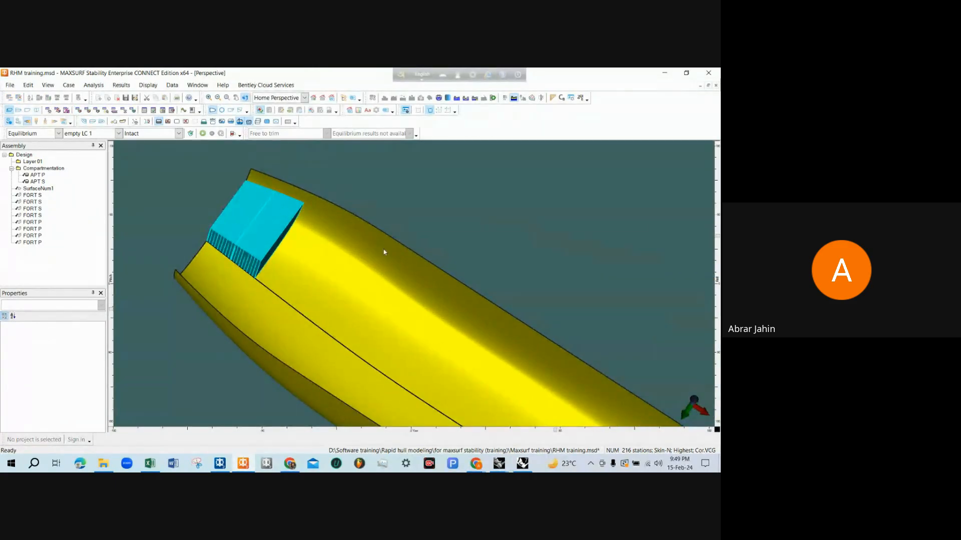
middle_click_drag(384, 252, 500, 353)
scroll(480, 345, "up", 3)
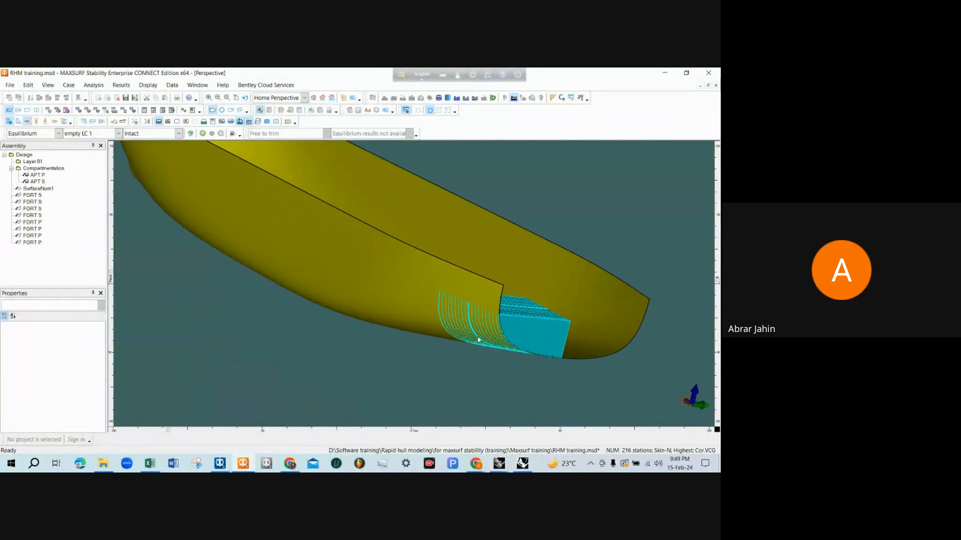
scroll(430, 325, "down", 3)
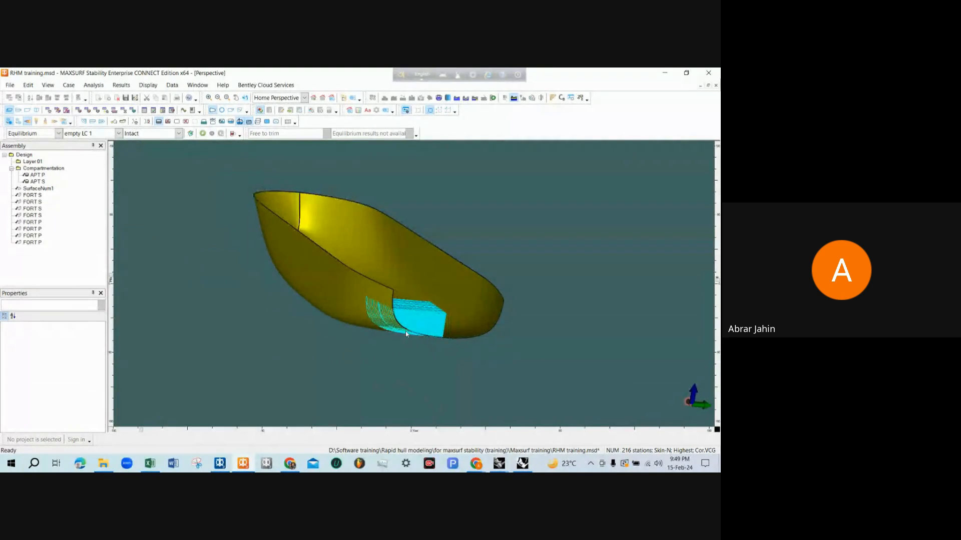
middle_click_drag(406, 331, 275, 272)
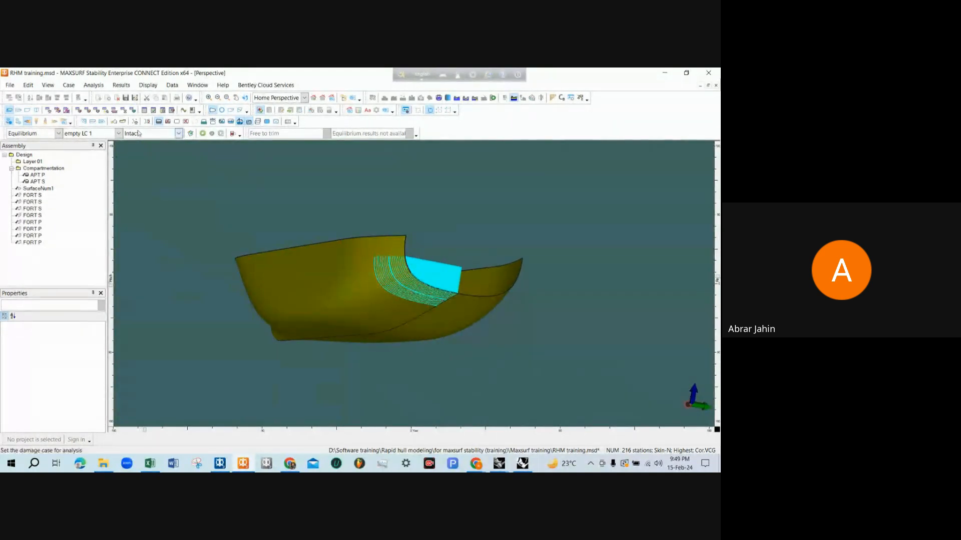
Examine APT P's extent between the centreline and the hull outline in the plan view
left_click(18, 110)
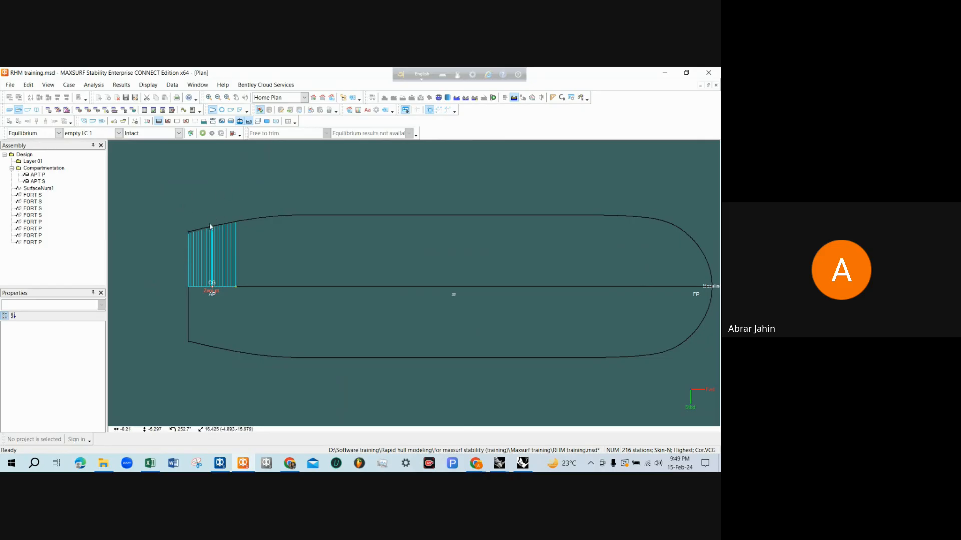
scroll(232, 240, "up", 1)
scroll(232, 239, "down", 2)
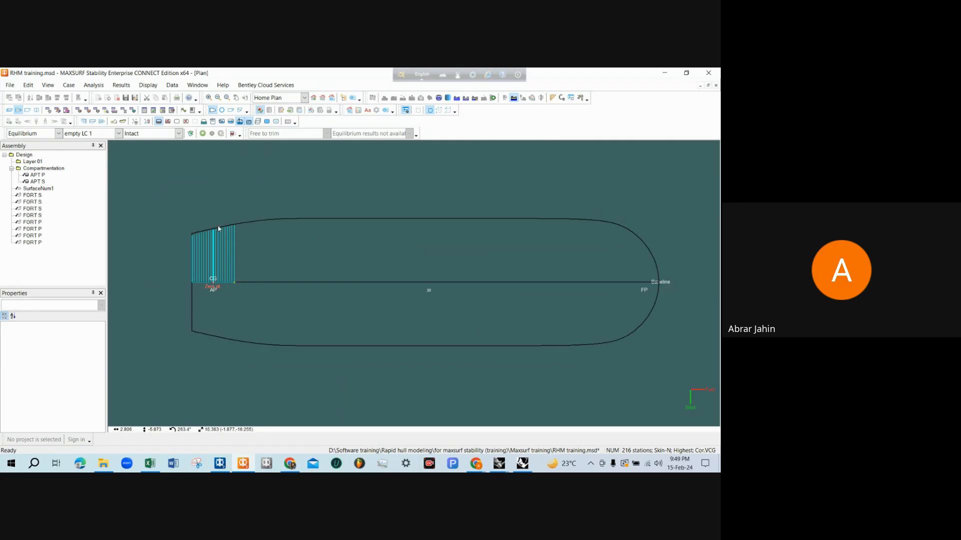
Return to the Room Definition table and select APT S's F.Stbd. cell after checking its F.Port cell
left_click(80, 110)
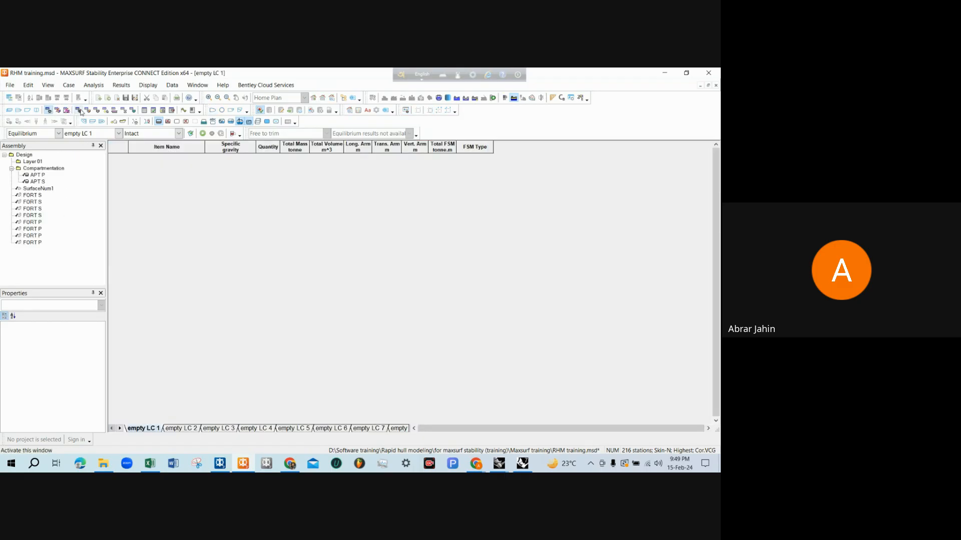
left_click(80, 111)
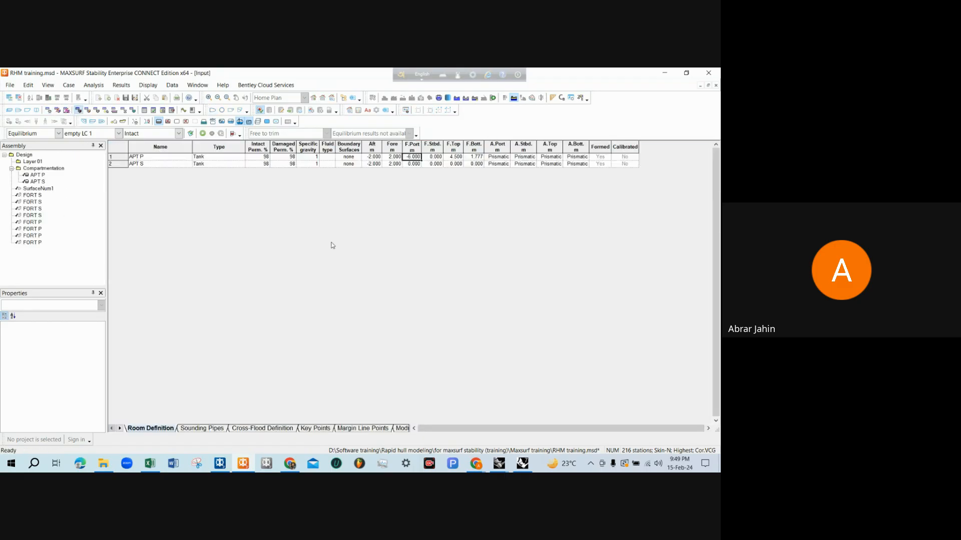
left_click(412, 164)
left_click(433, 165)
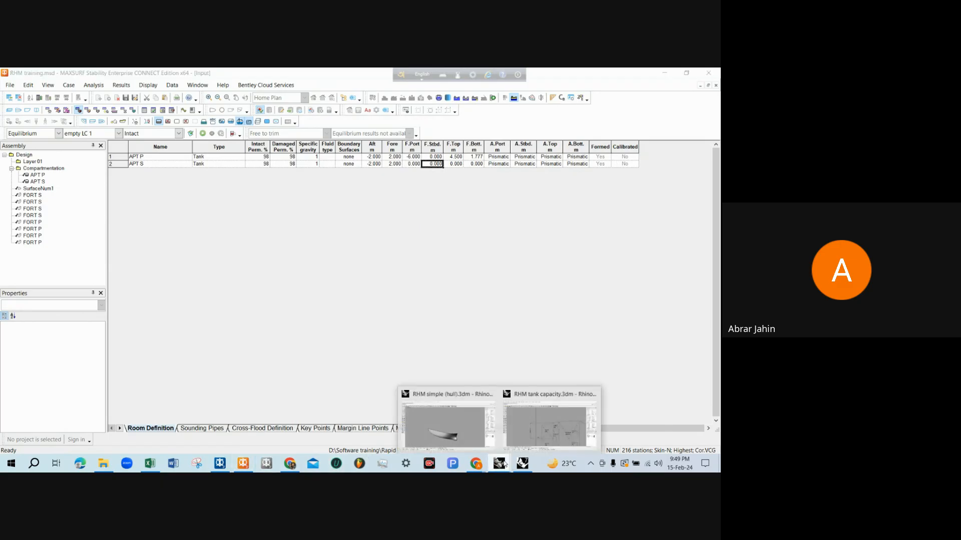
Switch to the Rhinoceros deck plan and dimension A.P.T. (S)'s transverse distance from the centreline to its forward starboard hull corner
left_click(451, 420)
scroll(304, 323, "up", 6)
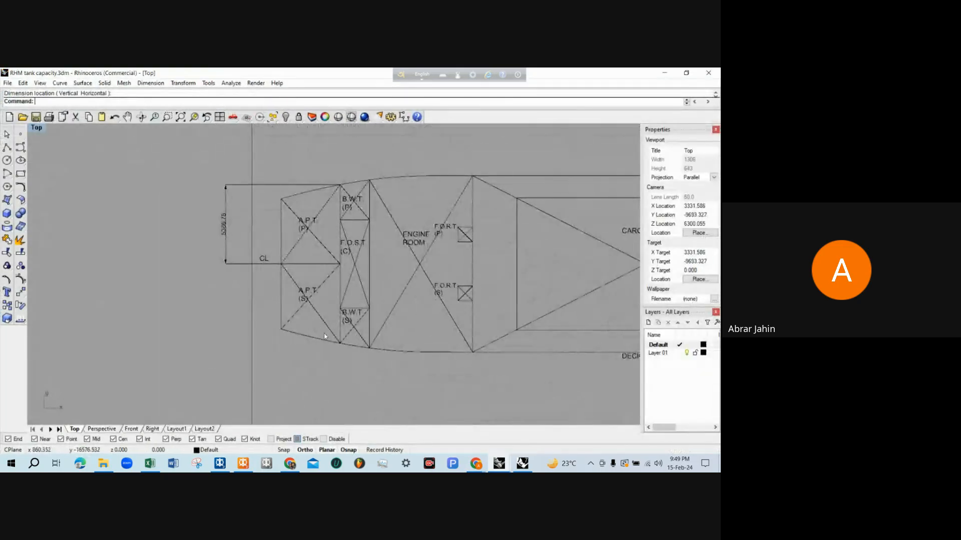
type("D")
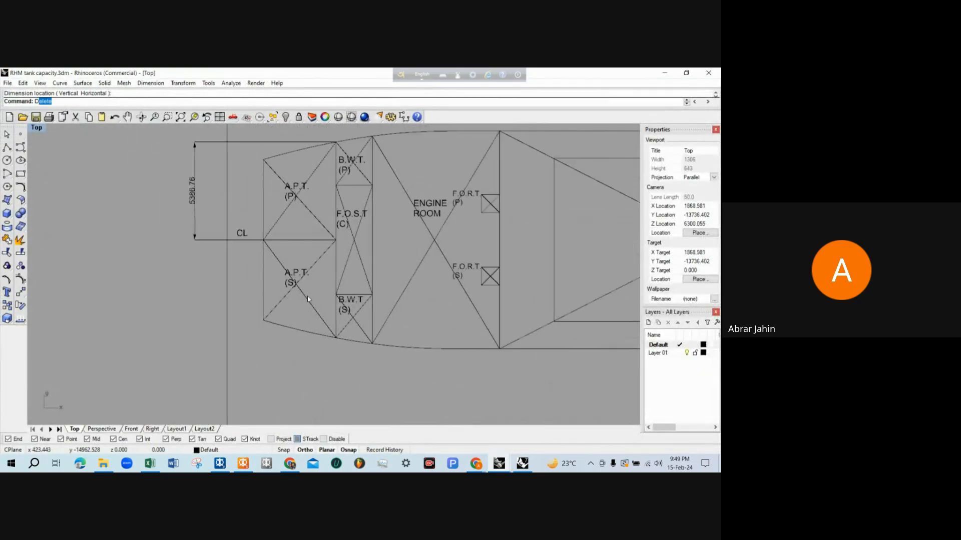
type("im")
key("Return")
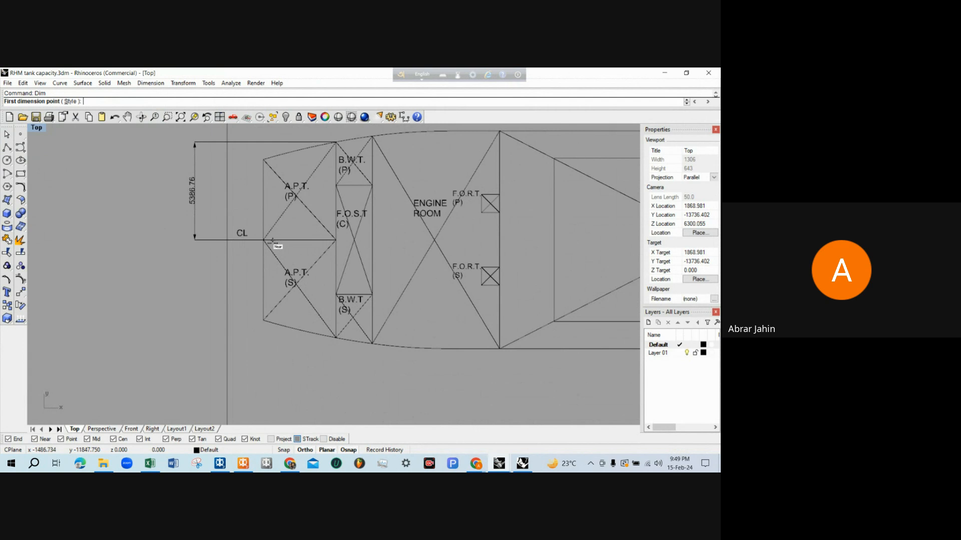
left_click(266, 241)
key("Escape")
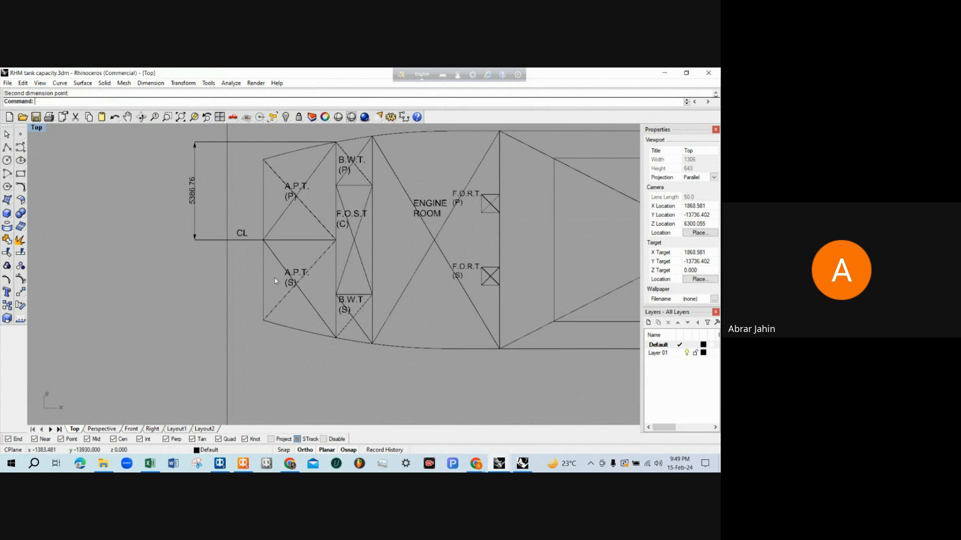
key("Return")
left_click(263, 240)
left_click(336, 337)
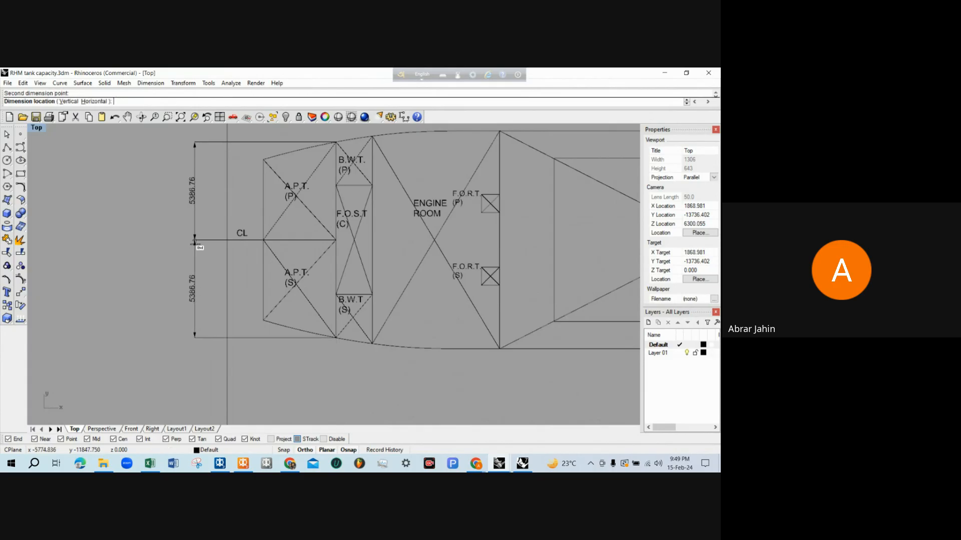
left_click(199, 289)
key("Escape")
scroll(198, 289, "up", 4)
scroll(198, 289, "down", 4)
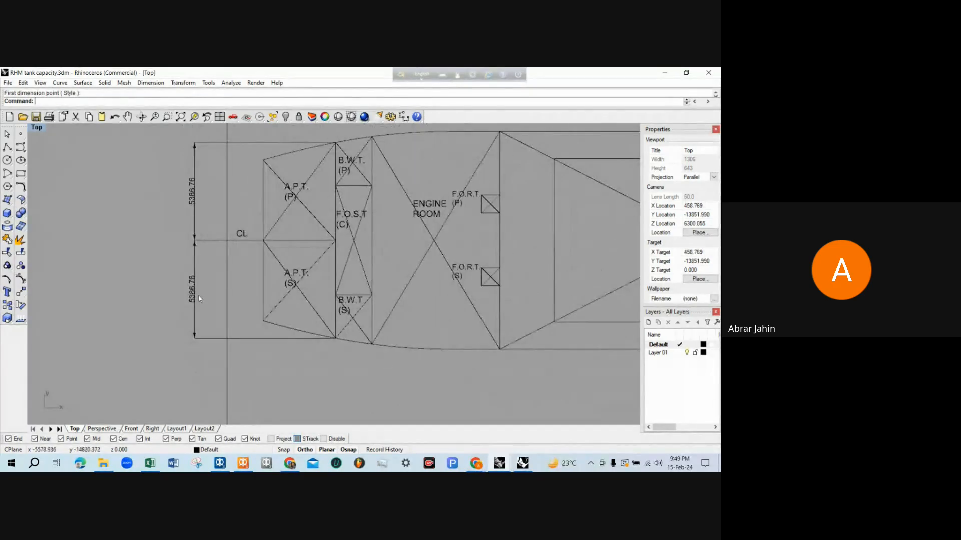
In MAXSURF Stability, set APT S's F.Stbd. to 6 m and copy APT P's F.Top of 4.5 m and F.Bott. of 1.777 m to it
left_click(662, 72)
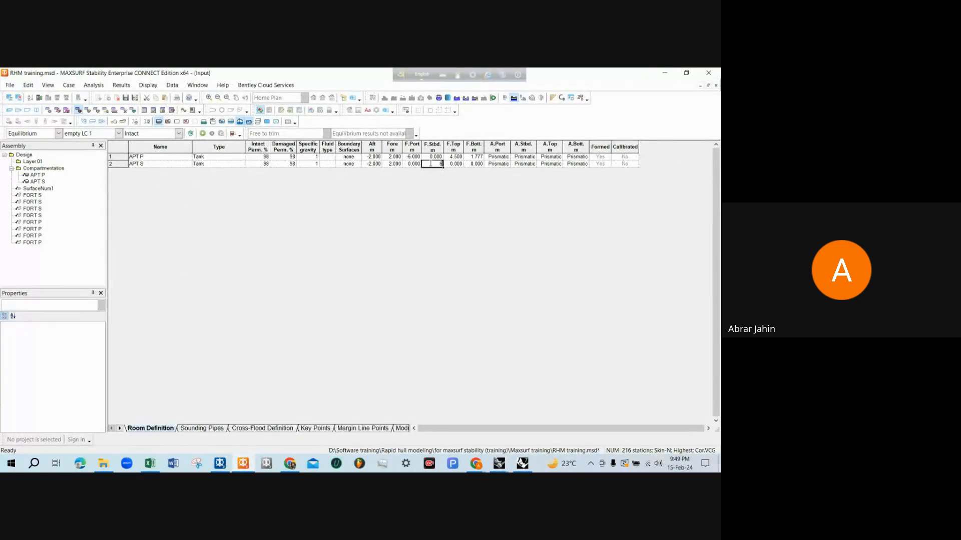
key("Tab")
mouse_move(245, 468)
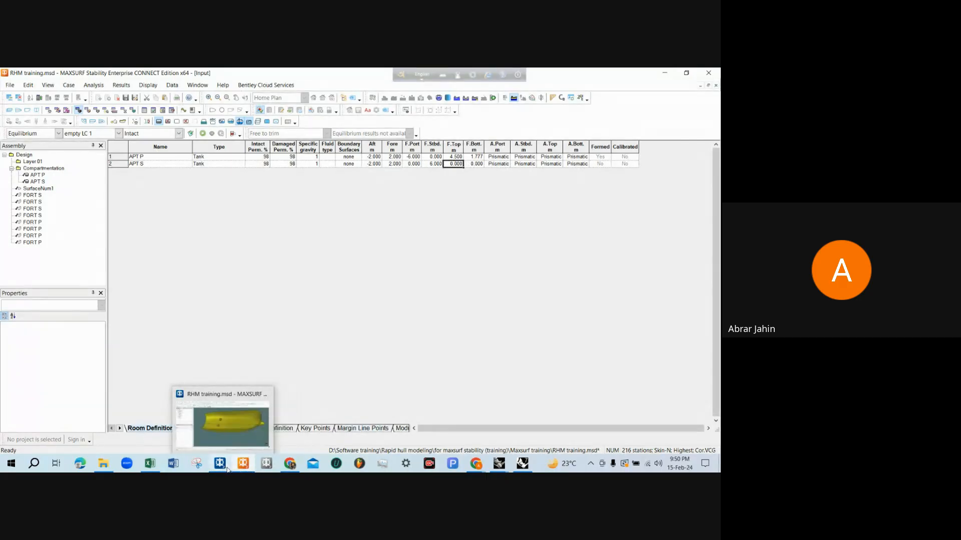
left_click(474, 157)
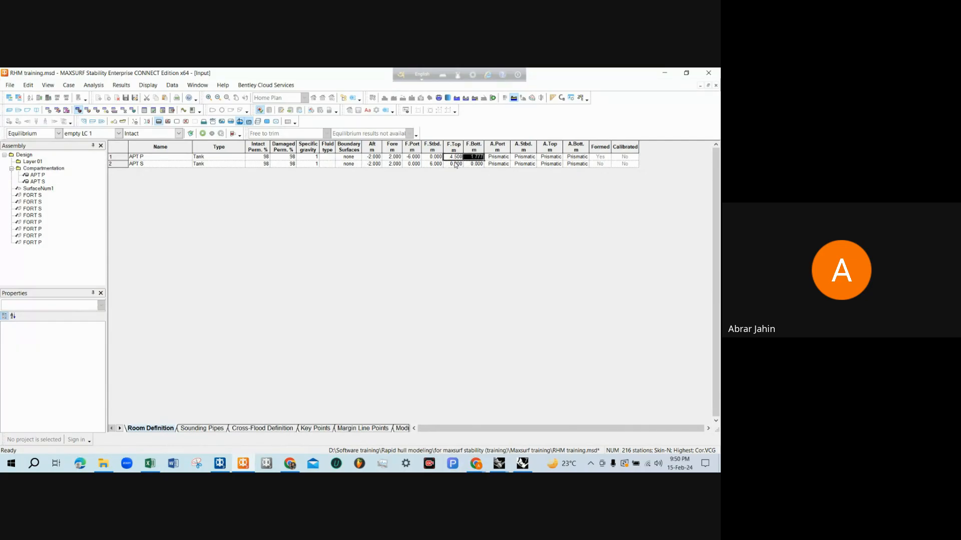
left_click(454, 163)
type("4.500\t1.777")
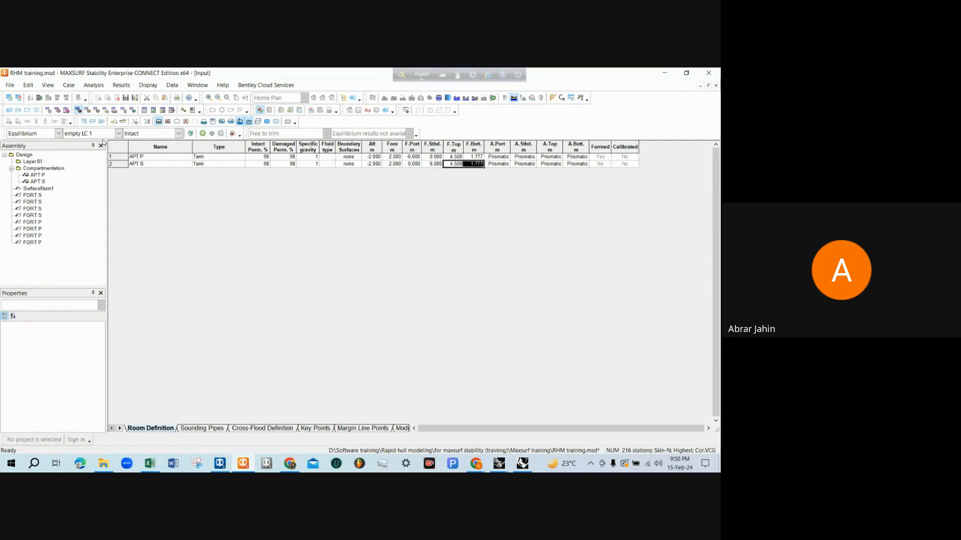
Show the hull in the perspective view and update the tank loads to form APT S within the hull
left_click(9, 110)
scroll(451, 278, "down", 1)
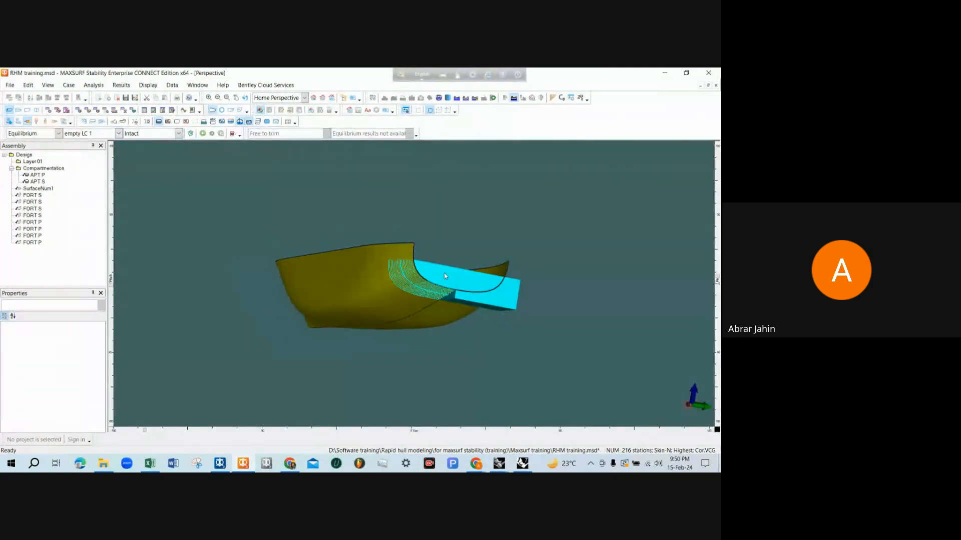
middle_click_drag(478, 267, 253, 281)
scroll(253, 280, "down", 2)
scroll(198, 216, "up", 3)
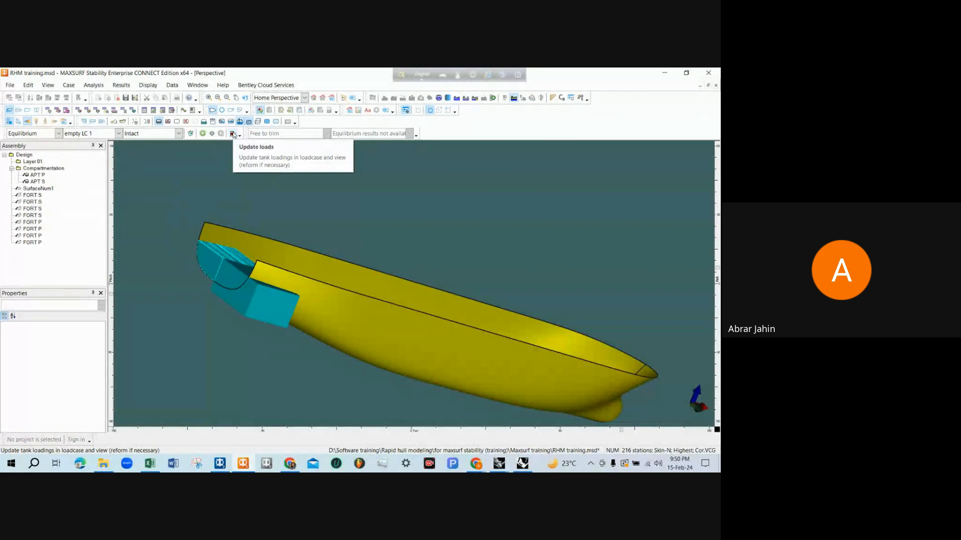
scroll(230, 178, "up", 2)
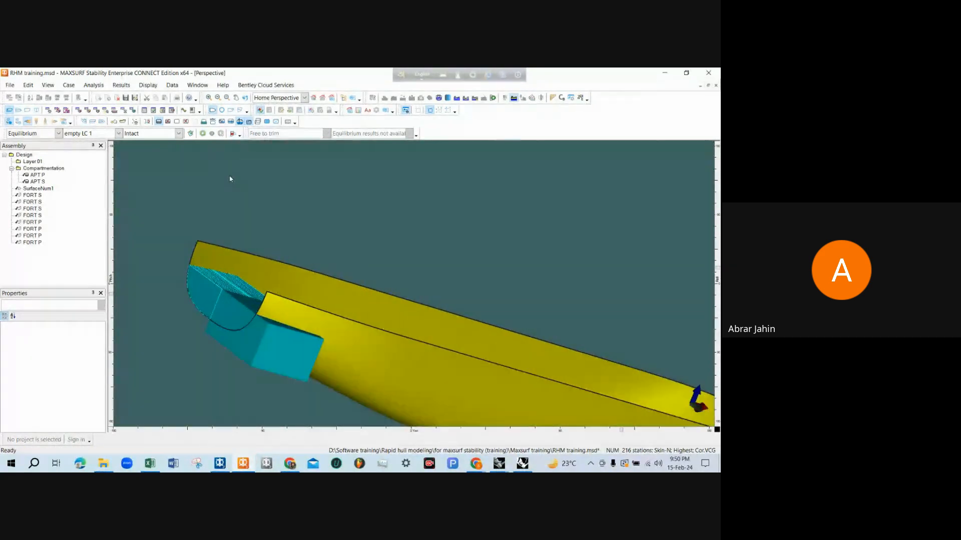
middle_click_drag(254, 350, 218, 339)
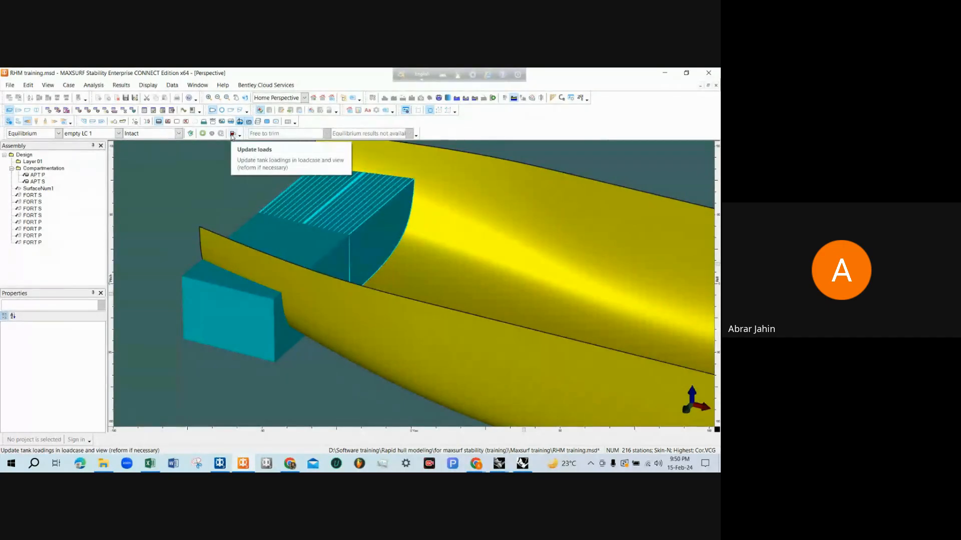
left_click(233, 134)
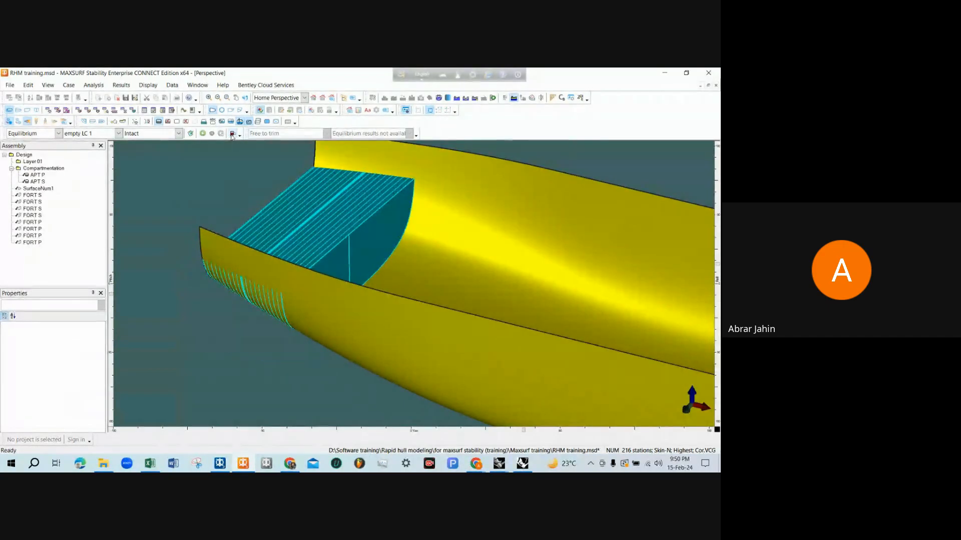
Examine the APT P and APT S tanks at the stern in perspective and check the Intact Tanks visibility option
scroll(189, 311, "down", 5)
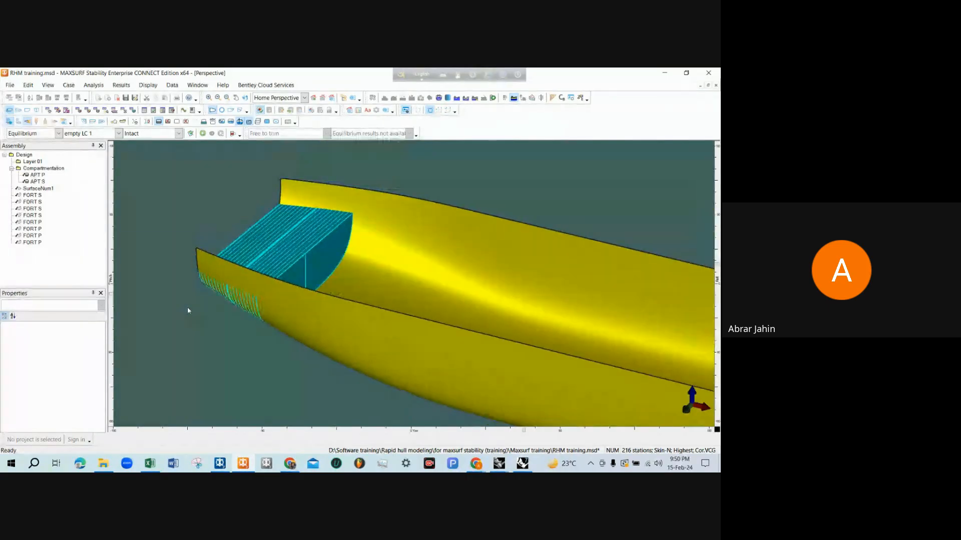
middle_click_drag(233, 293, 255, 303)
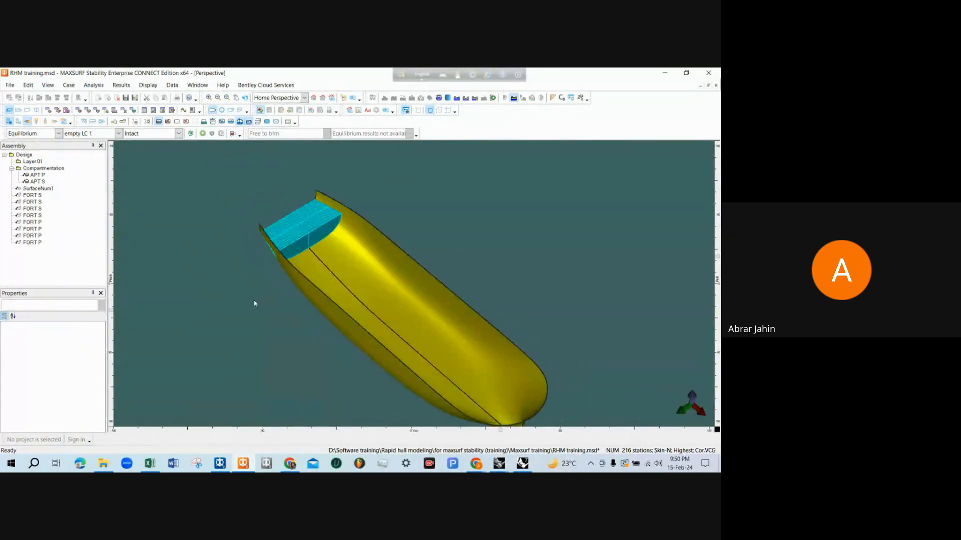
middle_click_drag(270, 228, 316, 263)
scroll(288, 264, "up", 1)
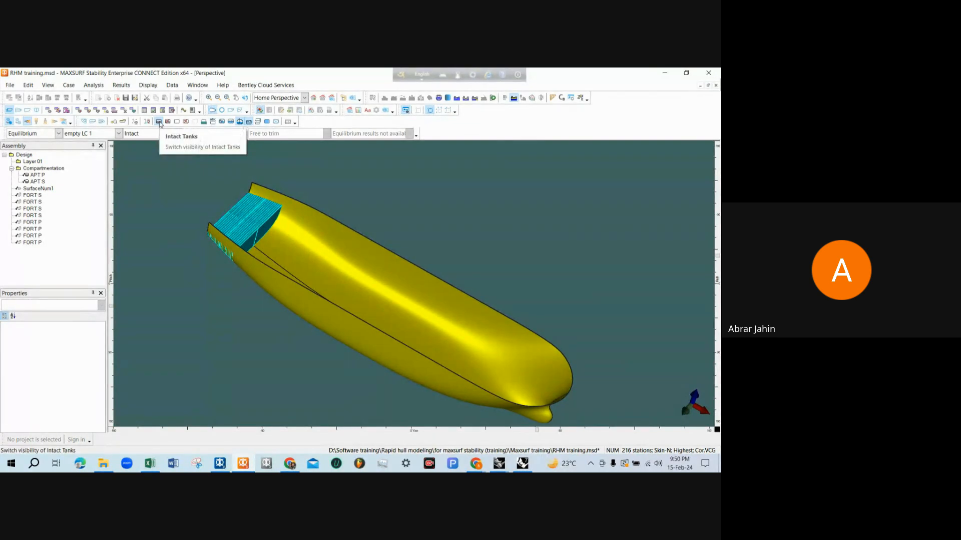
left_click(148, 85)
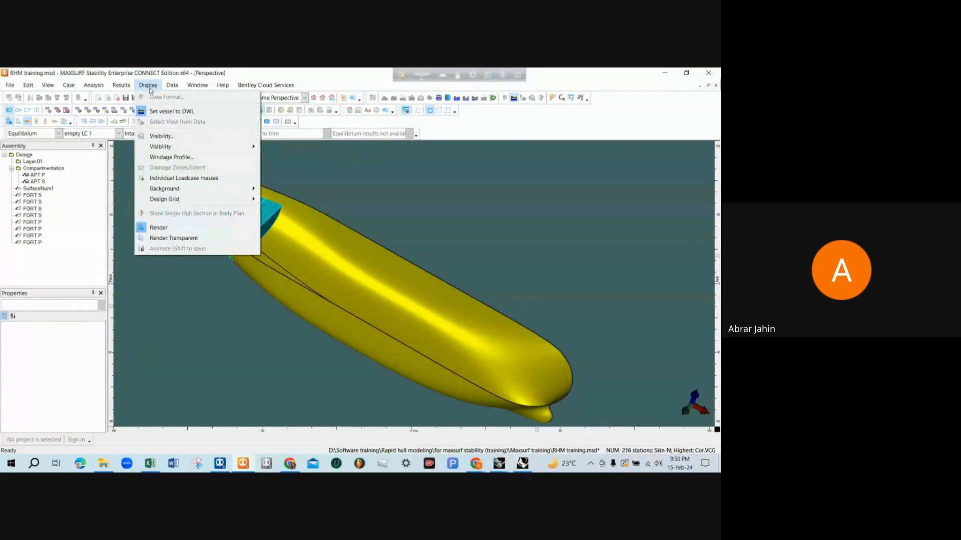
mouse_move(165, 146)
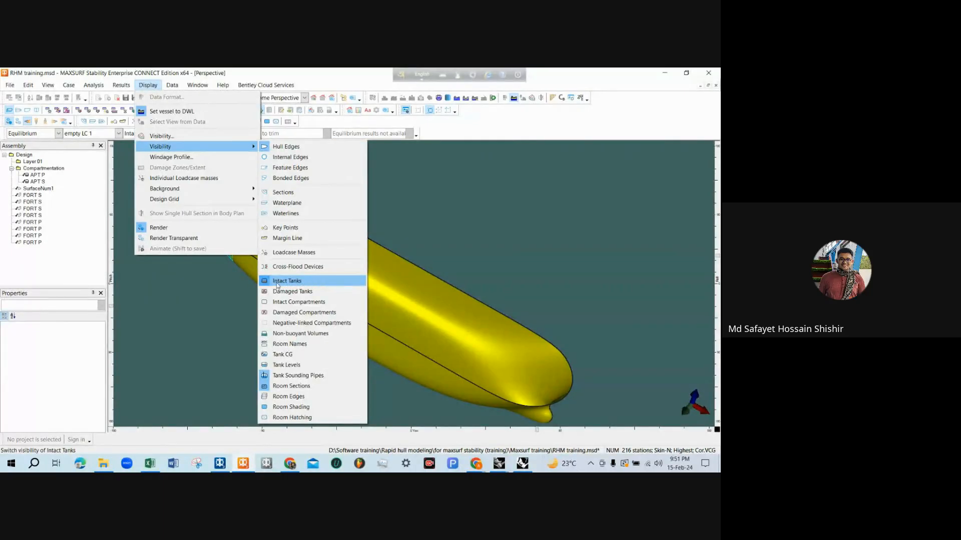
left_click(295, 285)
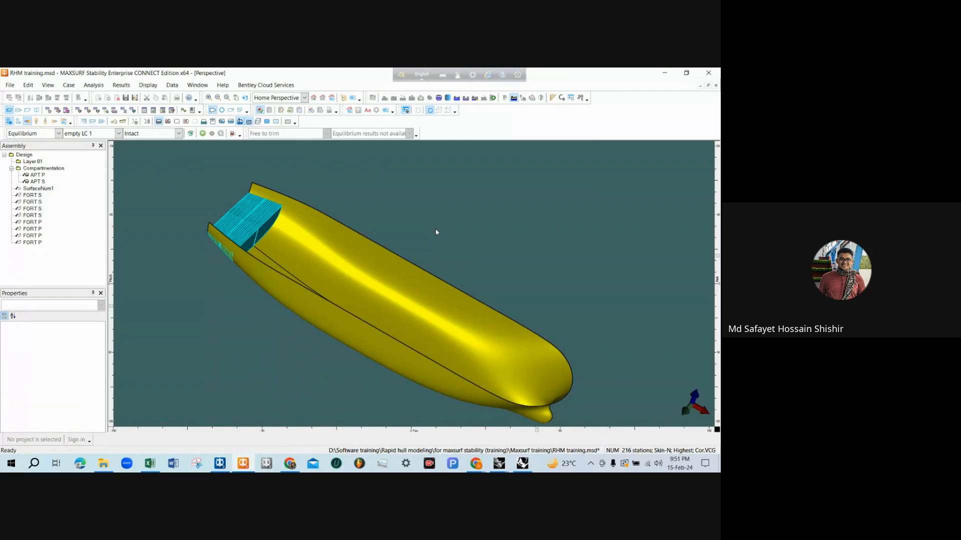
scroll(446, 200, "down", 1)
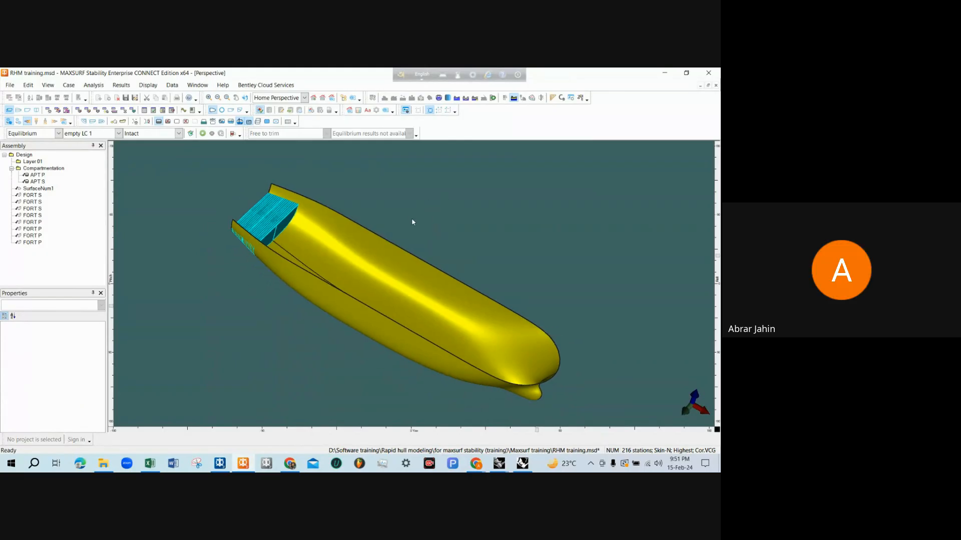
middle_click_drag(395, 245, 352, 303)
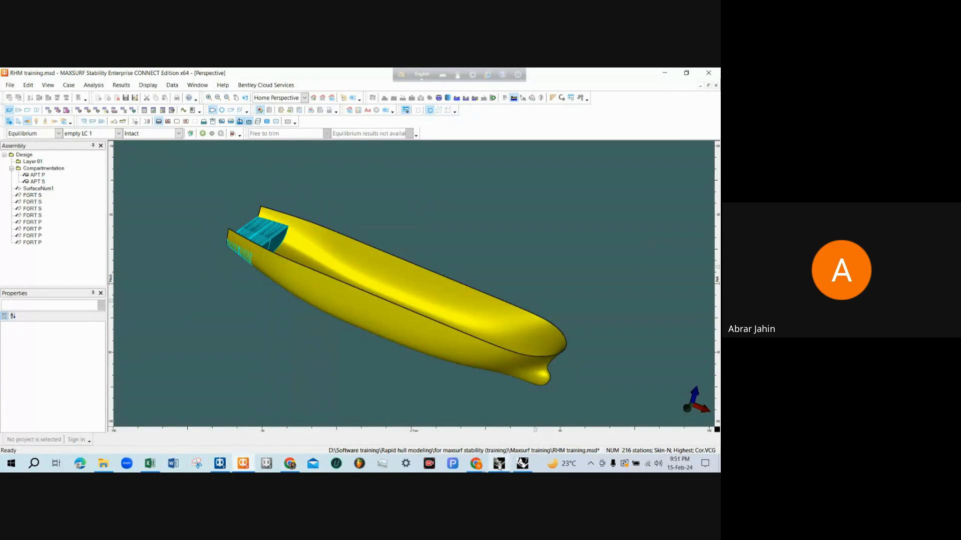
Switch to the Rhinoceros deck plan and dimension F.O.S.T. (C)'s transverse distance from the centreline to its port boundary
mouse_move(499, 465)
left_click(520, 429)
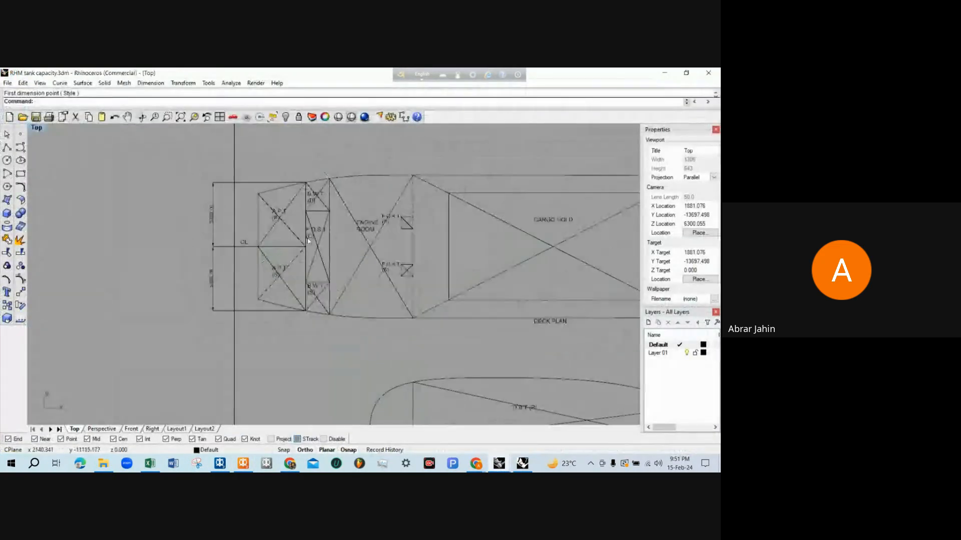
scroll(315, 252, "up", 3)
scroll(282, 250, "up", 1)
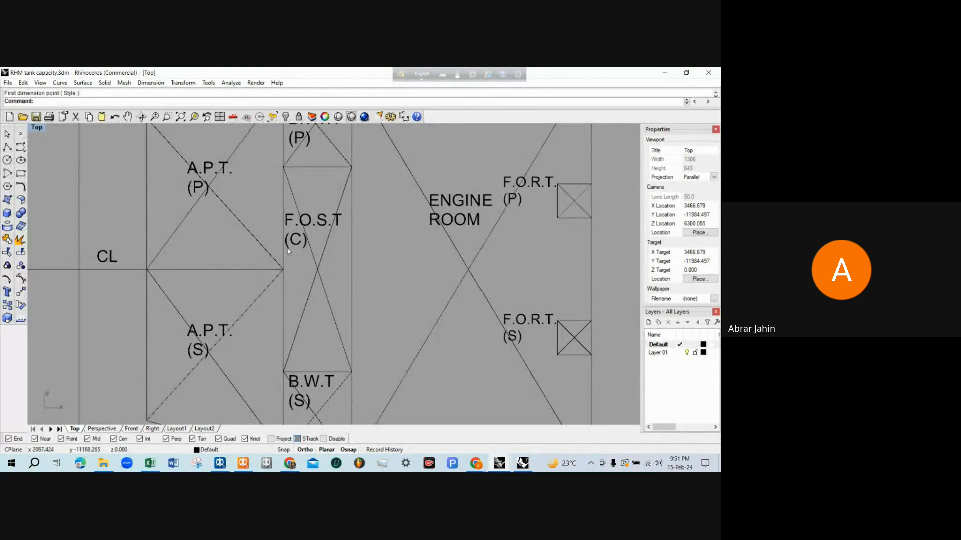
scroll(295, 247, "down", 2)
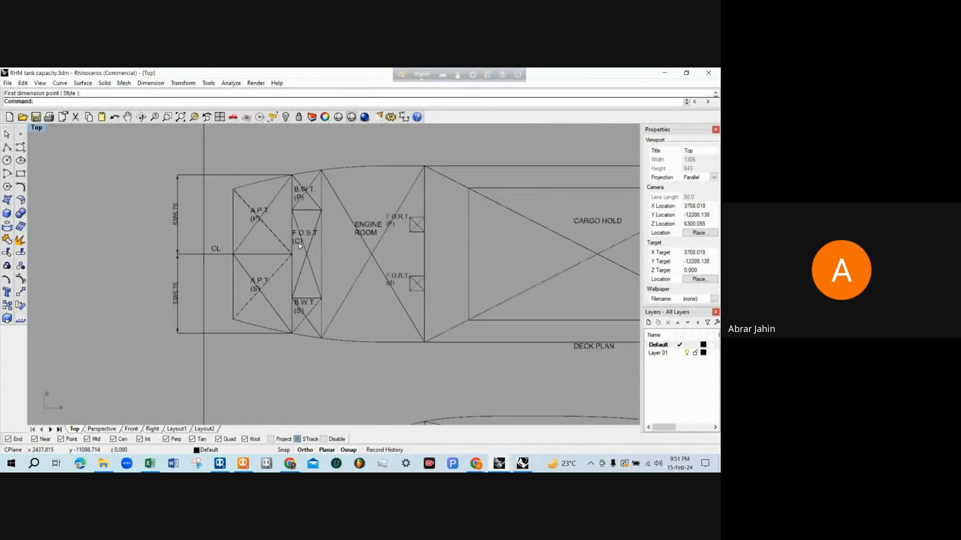
scroll(300, 247, "up", 3)
scroll(311, 258, "down", 3)
scroll(323, 269, "up", 1)
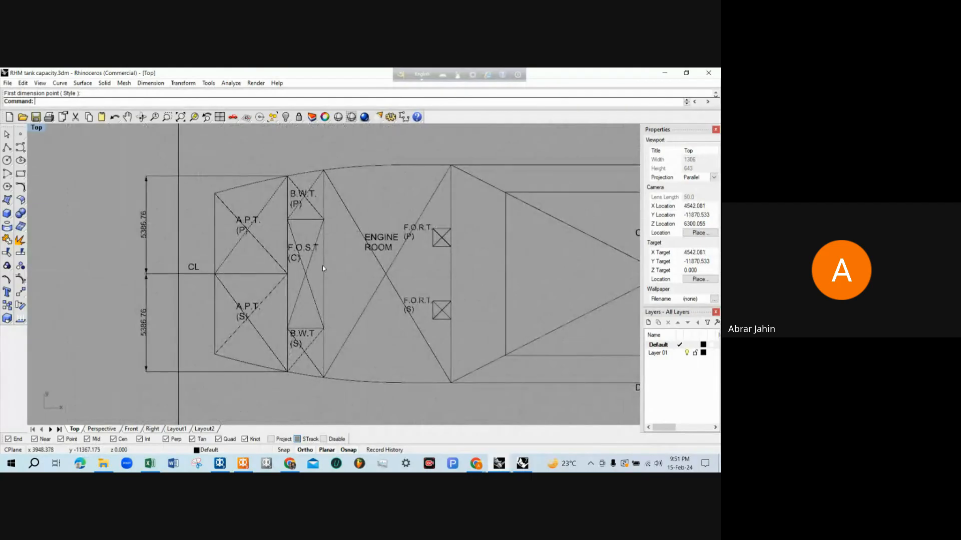
scroll(323, 269, "up", 2)
type("D")
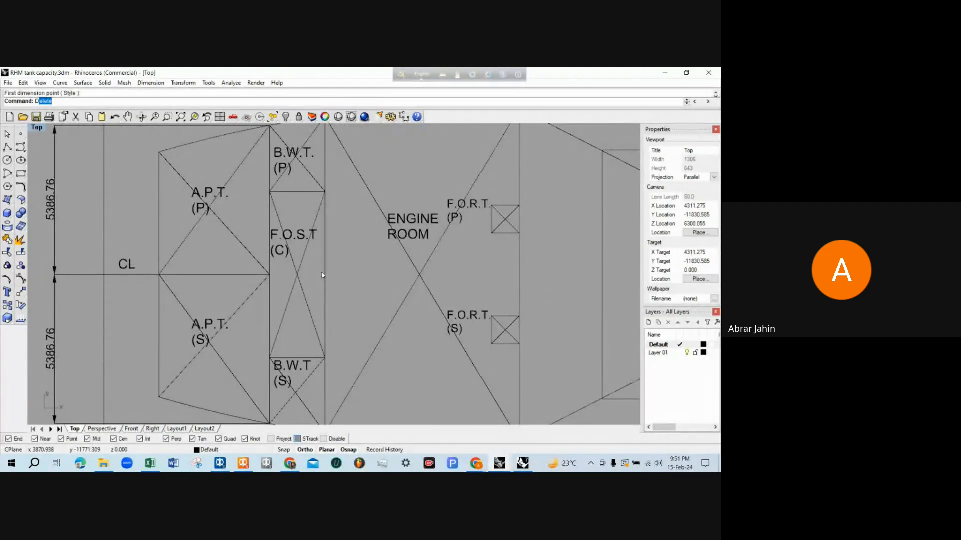
type("im")
key("Return")
left_click(224, 275)
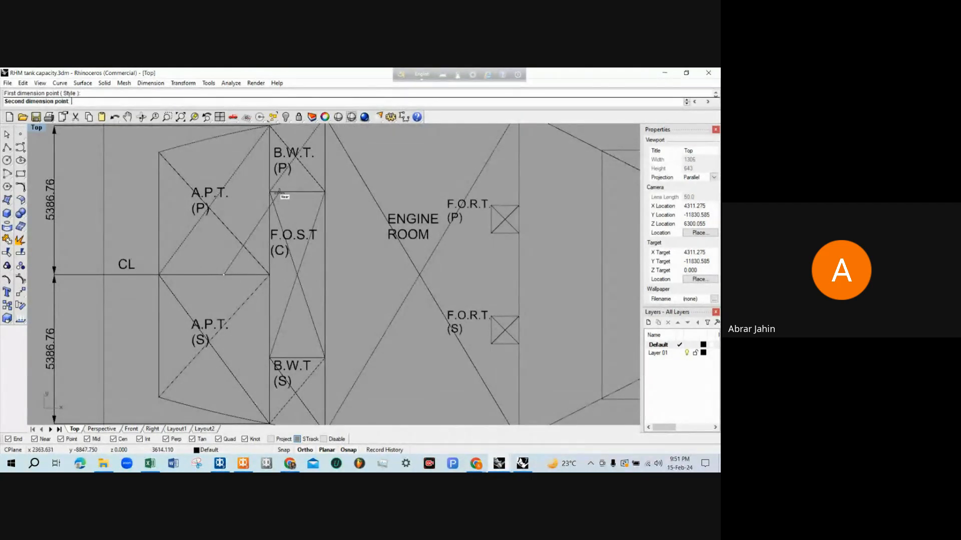
left_click(279, 192)
left_click(348, 218)
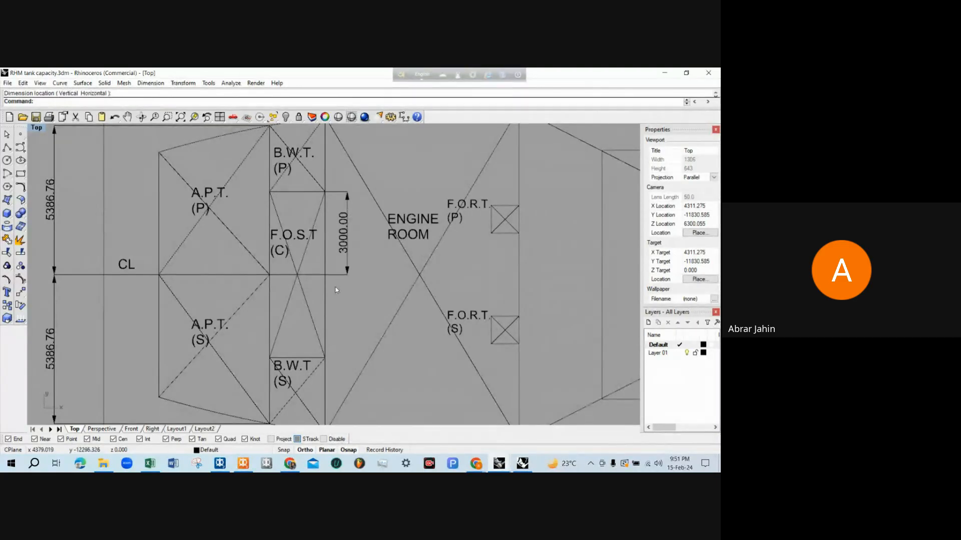
Dimension F.O.S.T. (C)'s transverse distance from the centreline to its starboard boundary in the deck plan
key("Return")
left_click(325, 275)
left_click(326, 358)
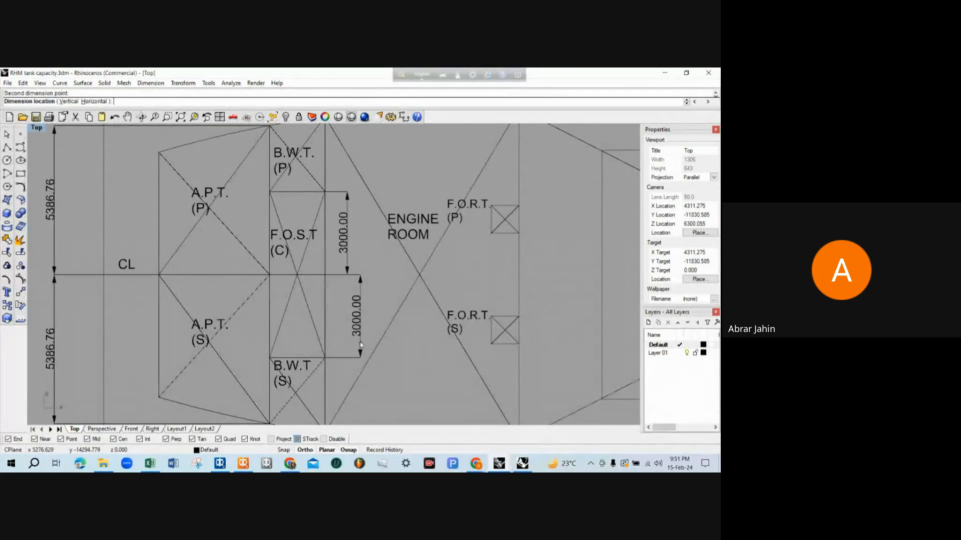
left_click(360, 346)
key("Return")
scroll(333, 345, "down", 3)
scroll(331, 332, "up", 2)
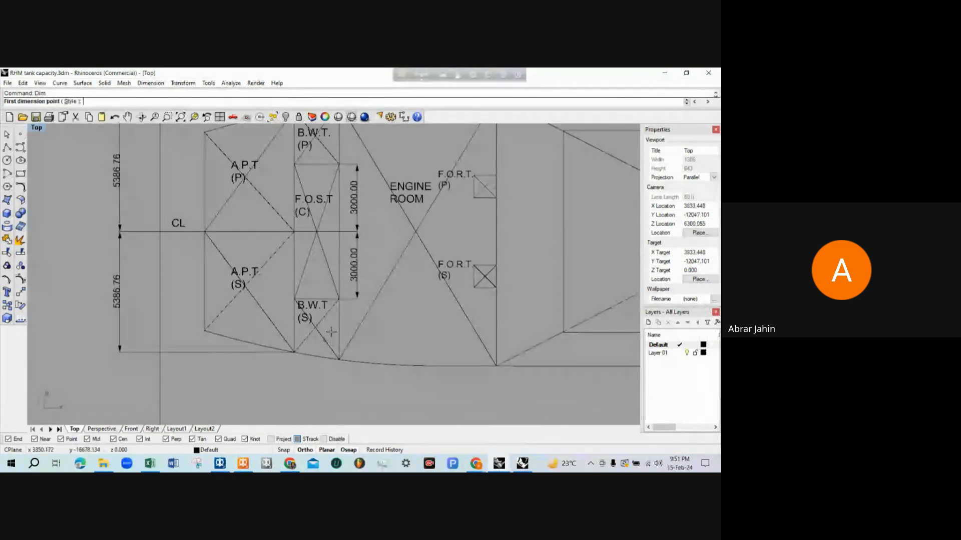
key("Escape")
In the profile drawing, dimension the longitudinal distance from the AP to F.O.S.T. (C)'s forward bulkhead, placed below the baseline
scroll(331, 332, "down", 3)
scroll(314, 368, "down", 3)
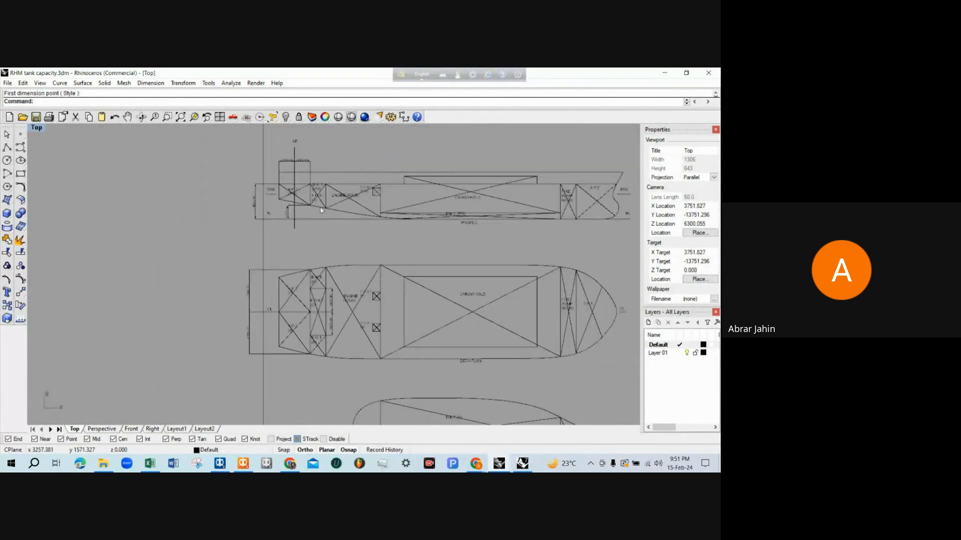
scroll(308, 246, "up", 6)
scroll(294, 175, "up", 2)
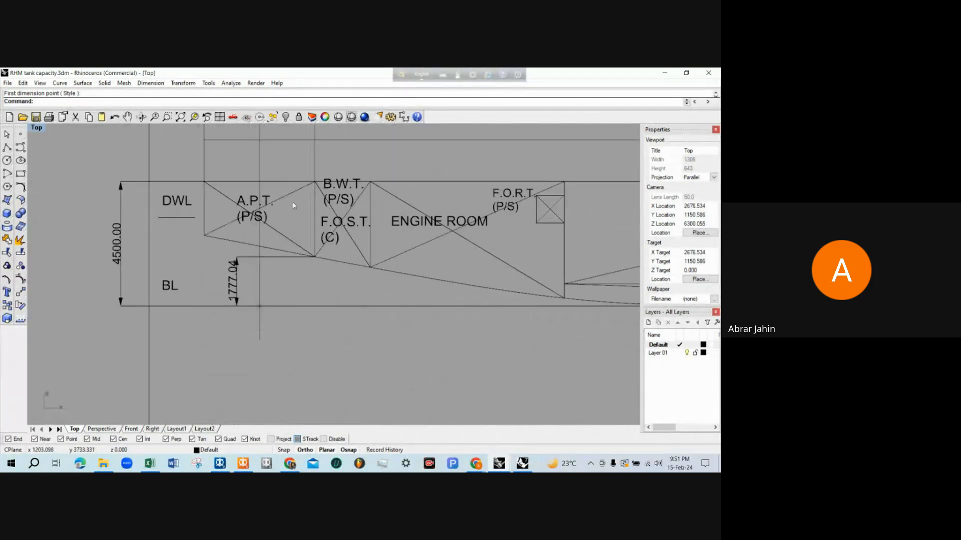
key("Return")
left_click(260, 305)
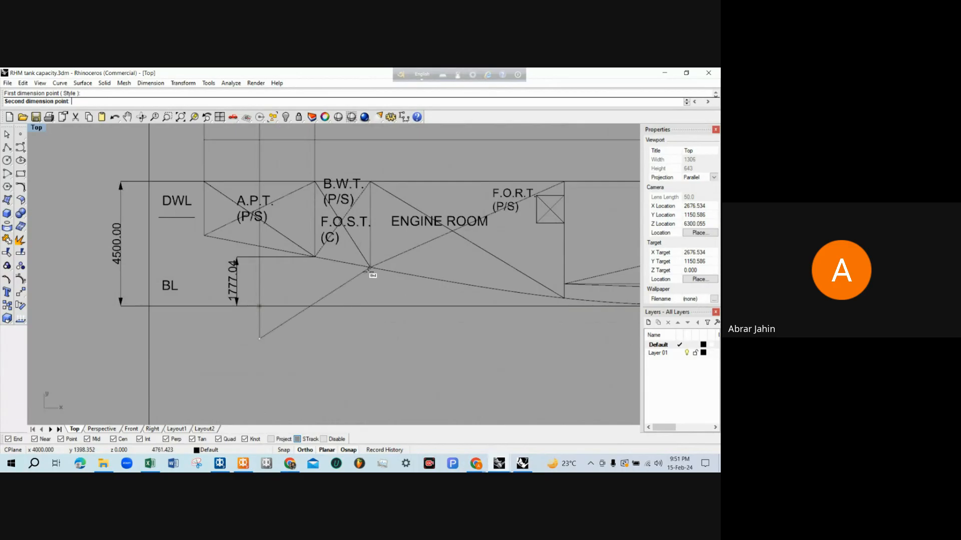
left_click(369, 306)
left_click(340, 371)
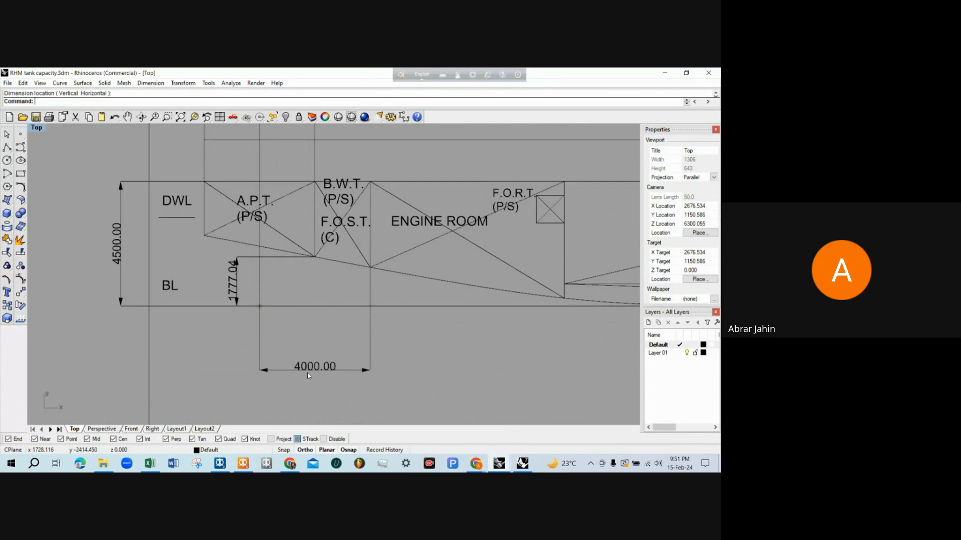
Dimension the longitudinal distance from the AP to F.O.S.T. (C)'s aft bulkhead, placed above the forward bulkhead's dimension
scroll(309, 375, "up", 2)
key("Return")
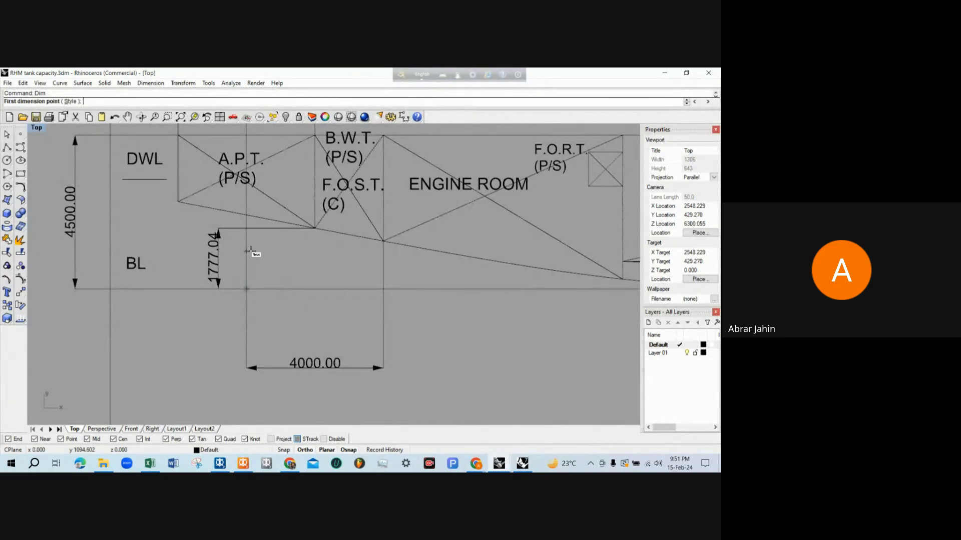
left_click(249, 251)
left_click(314, 235)
scroll(318, 263, "down", 2)
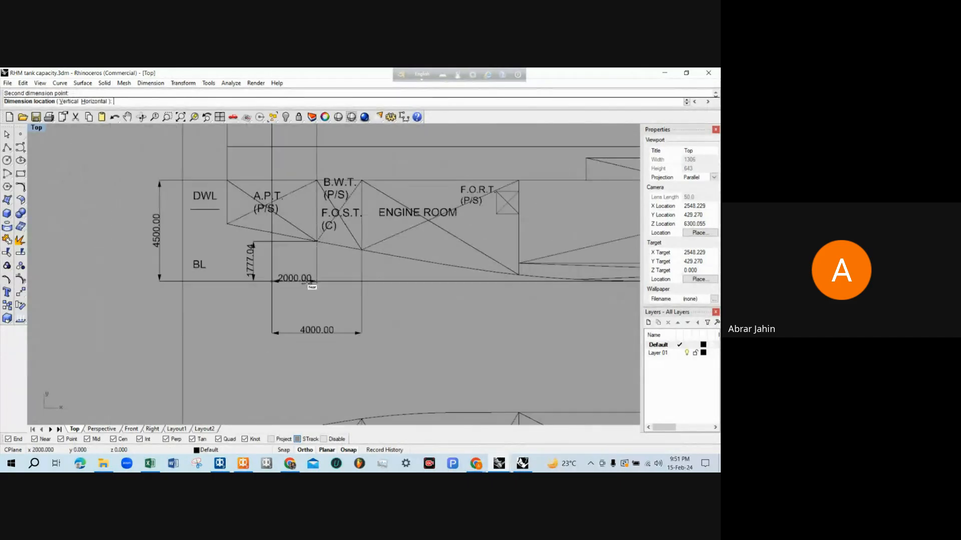
scroll(310, 305, "up", 3)
left_click(310, 308)
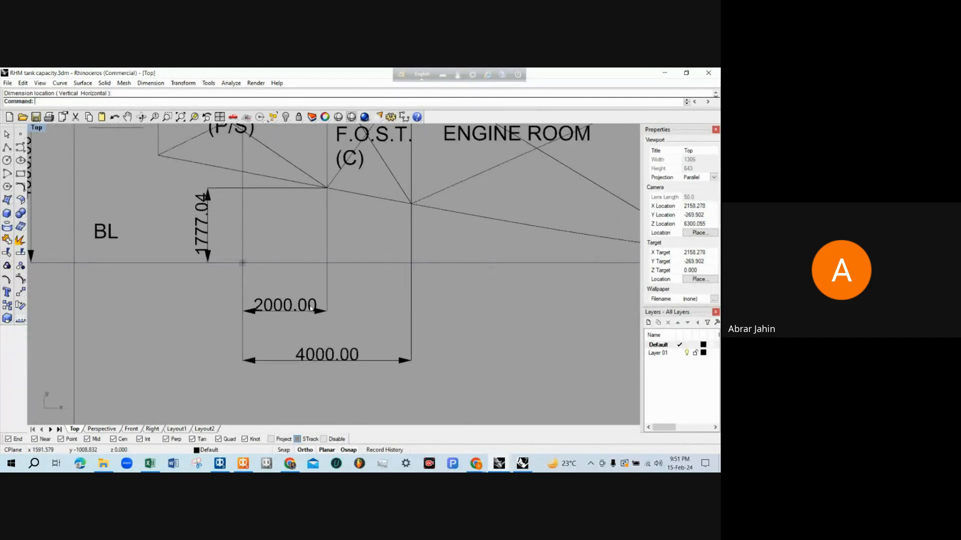
Switch to MAXSURF Stability's Room Definition table and add a tank named FOST with 98% intact and damaged permeability
scroll(310, 308, "down", 5)
scroll(314, 260, "up", 2)
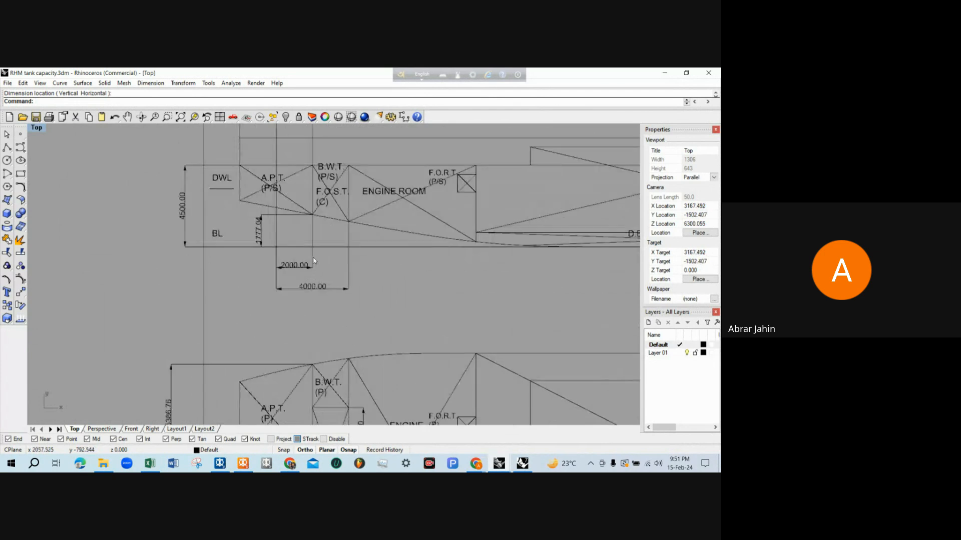
scroll(314, 260, "down", 3)
scroll(262, 391, "up", 3)
scroll(263, 391, "down", 3)
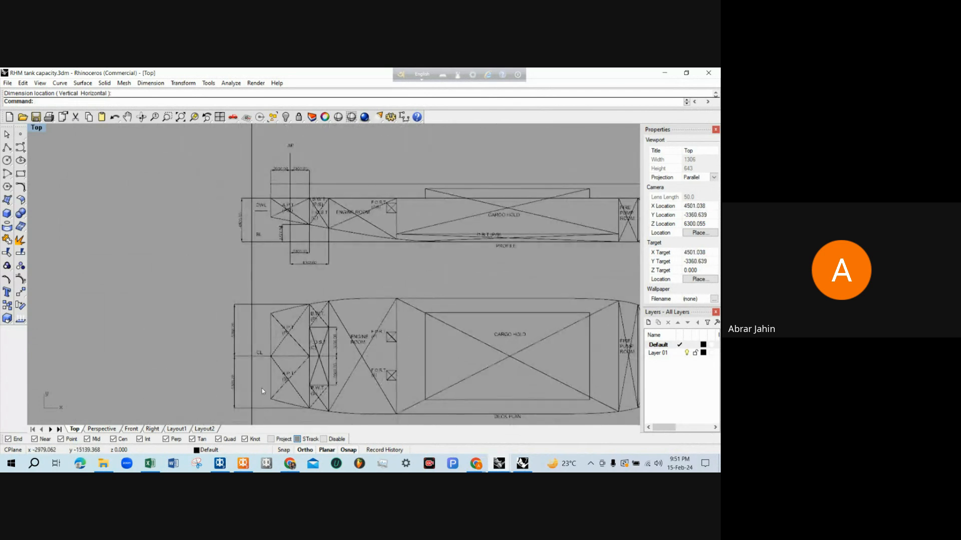
left_click(242, 464)
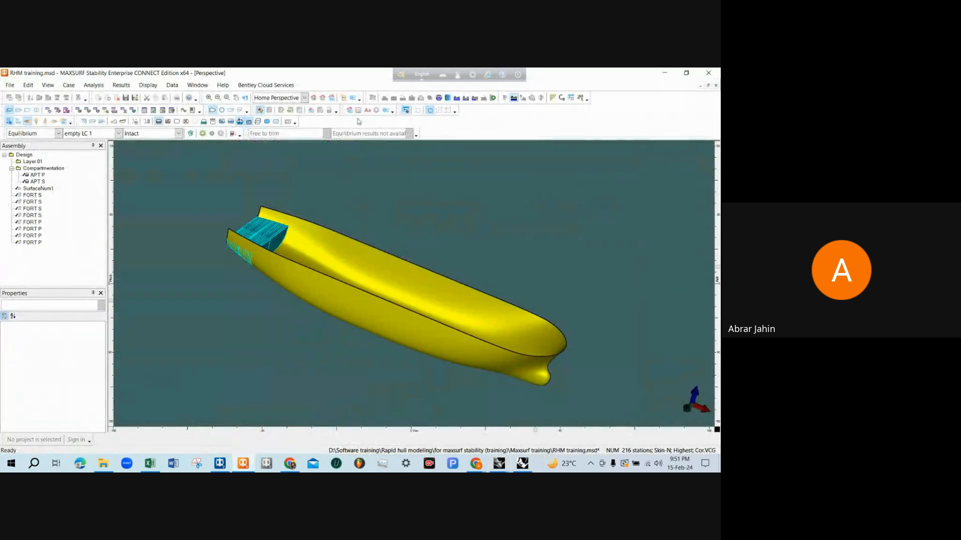
left_click(77, 113)
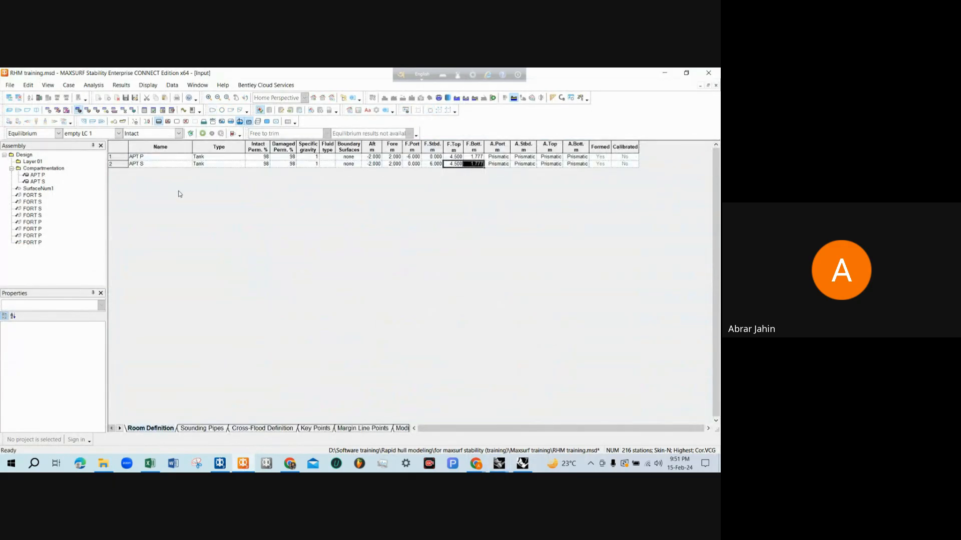
key("ctrl+a")
left_click(163, 172)
type("FO")
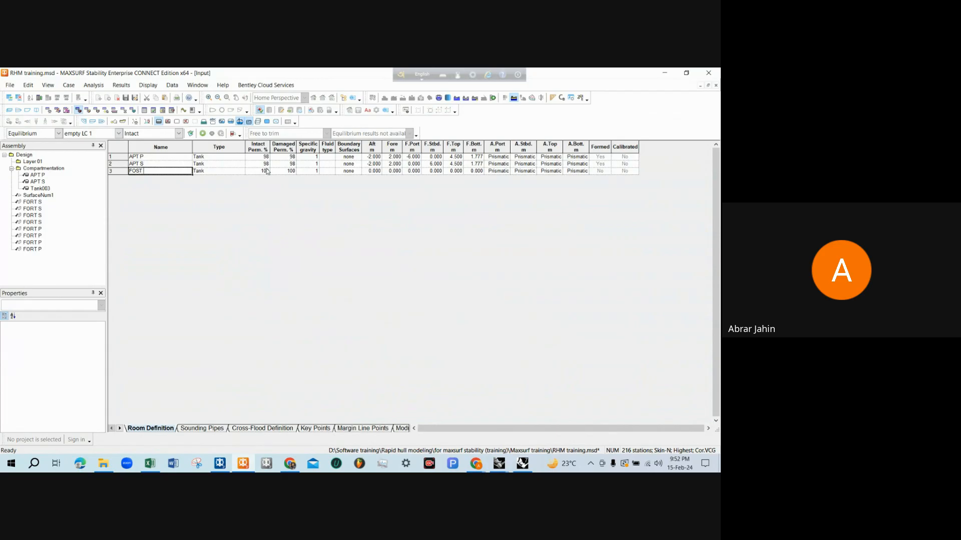
key("Return")
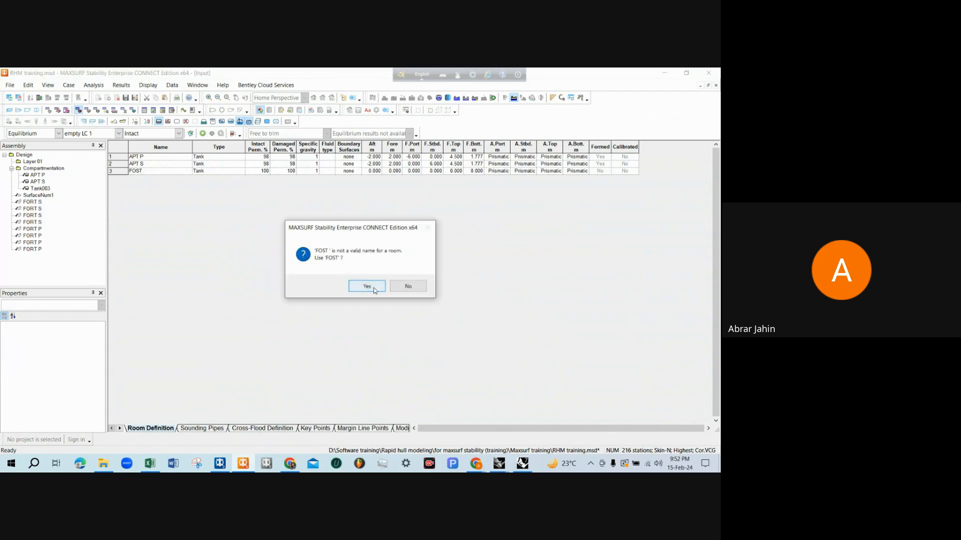
left_click(367, 286)
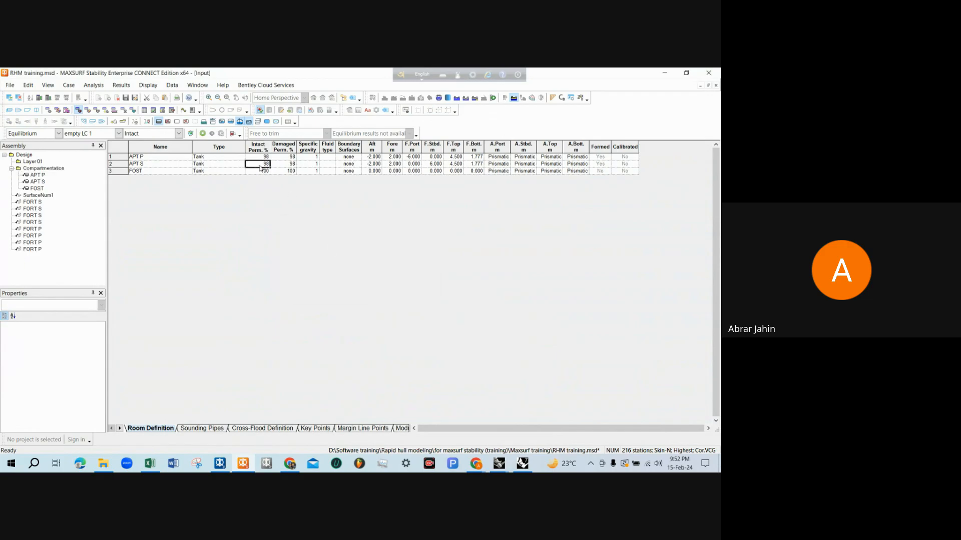
left_click_drag(261, 166, 281, 171)
type("98\t98")
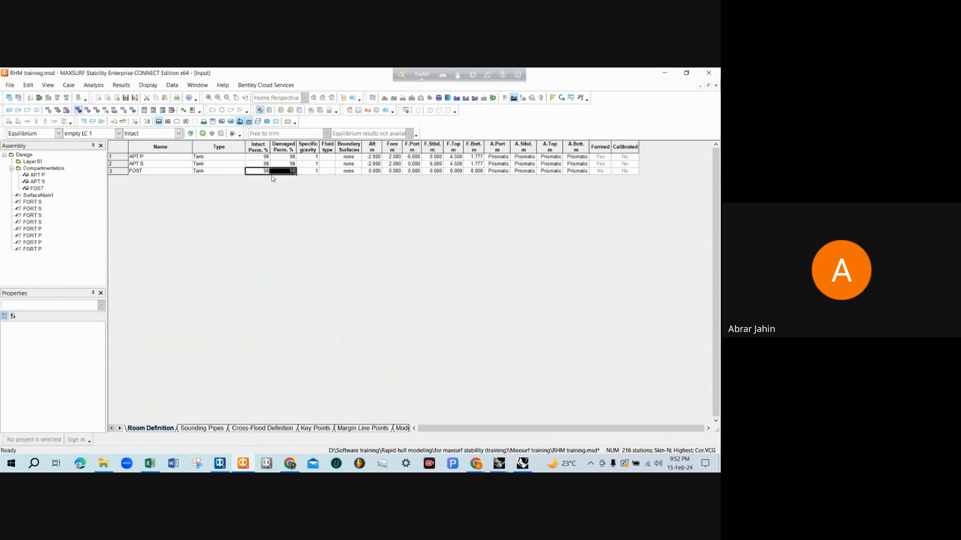
Set FOST's boundaries to Aft 2 m, Fore 4 m, F.Port -3 m and F.Stbd. 3 m
left_click(377, 171)
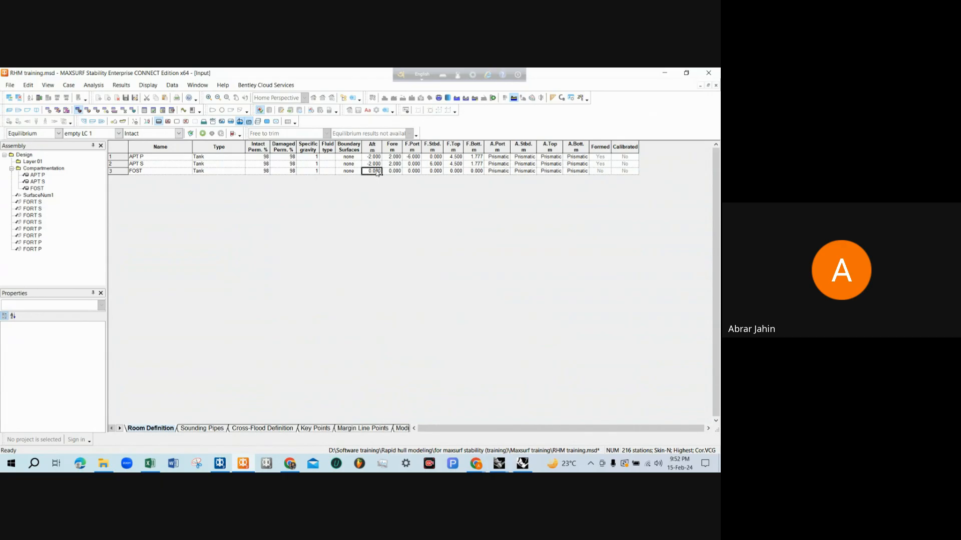
type("2")
key("Tab")
type("4")
key("Tab")
key("BackSpace")
type("-3")
key("Tab")
type("3")
key("Tab")
Switch to the Rhinoceros profile drawing and dimension the vertical distance from the baseline to the hull bottom at F.O.S.T. (C)'s forward bulkhead
mouse_move(498, 463)
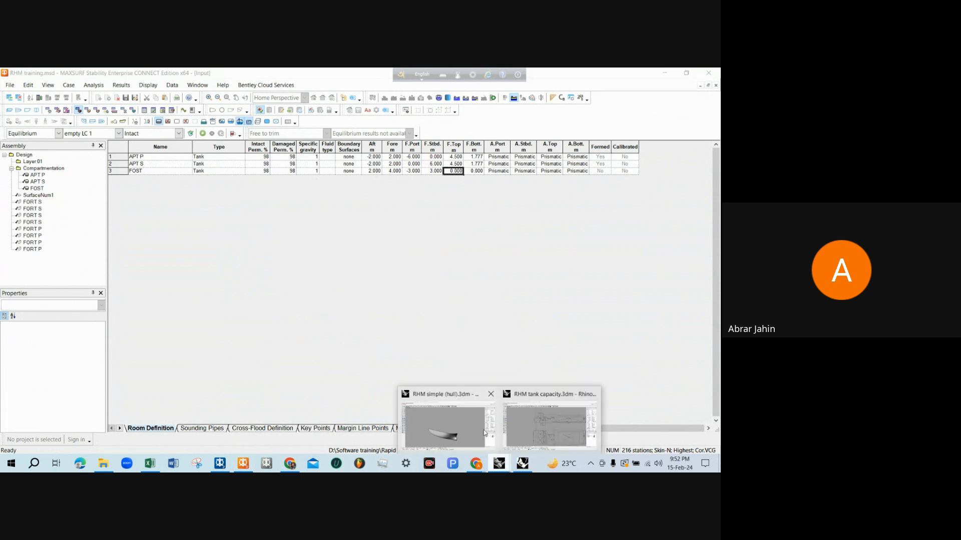
left_click(535, 417)
scroll(332, 219, "up", 5)
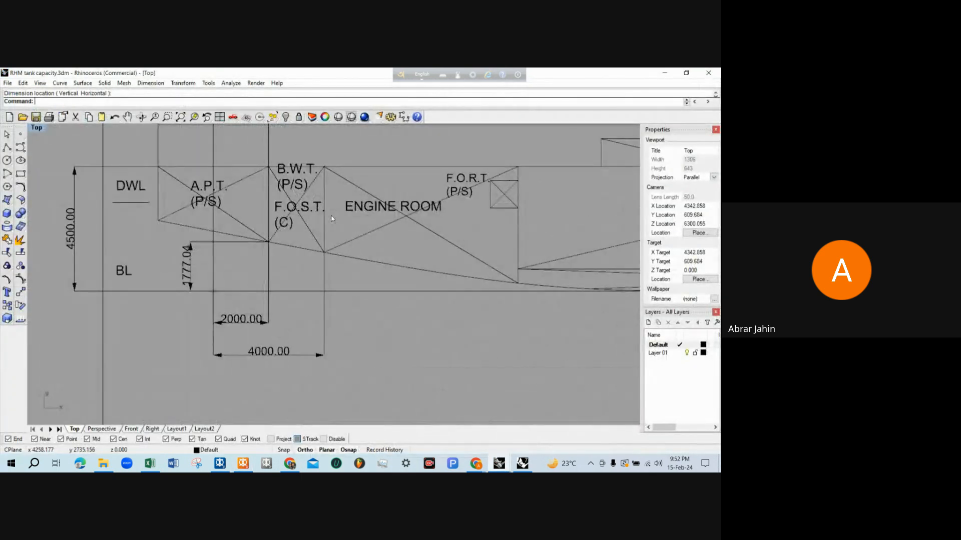
scroll(331, 219, "down", 4)
scroll(314, 192, "up", 4)
scroll(316, 192, "down", 2)
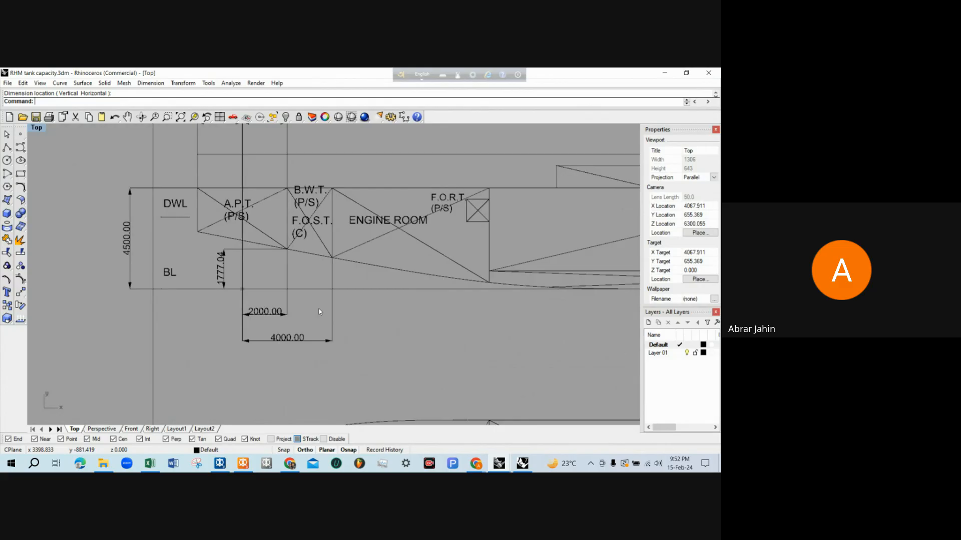
type("Dim")
key("Return")
scroll(332, 278, "up", 4)
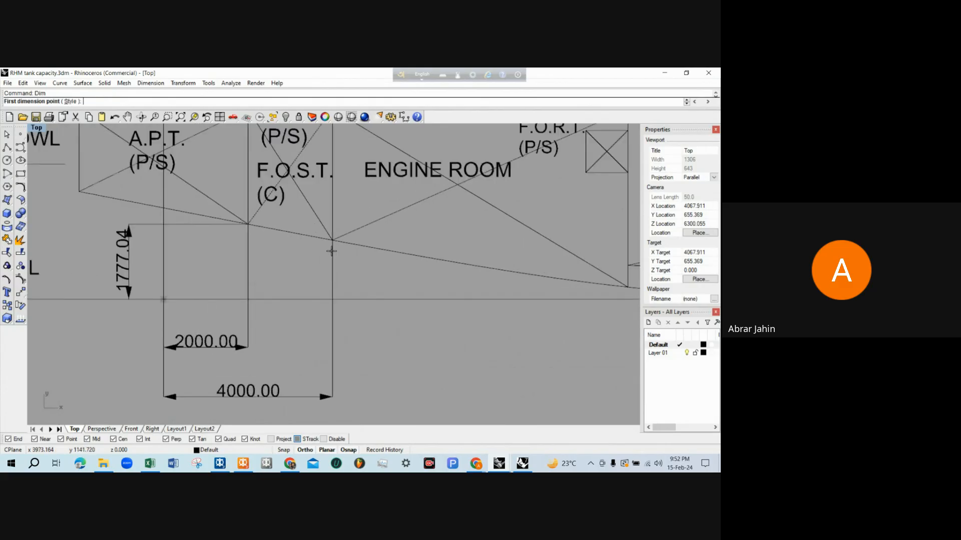
left_click(332, 241)
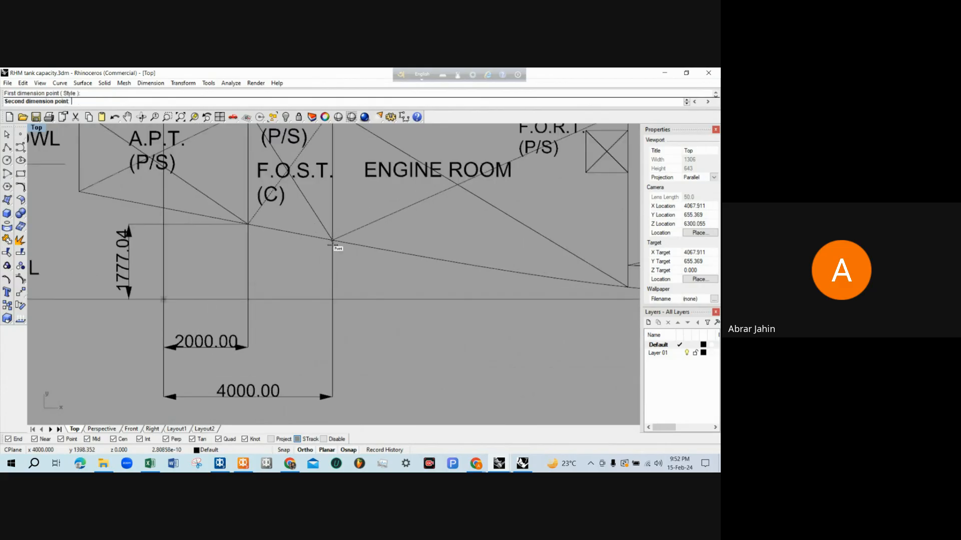
left_click(325, 299)
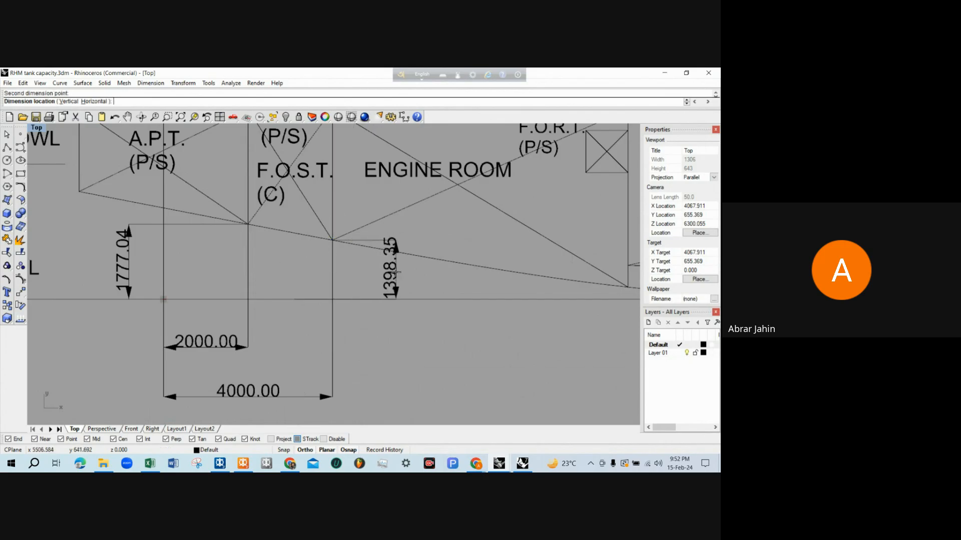
left_click(412, 273)
Return to MAXSURF Stability's Room Definition table and set FOST's F.Top to 4.5 m and F.Bott. to 1.398 m
scroll(413, 274, "up", 3)
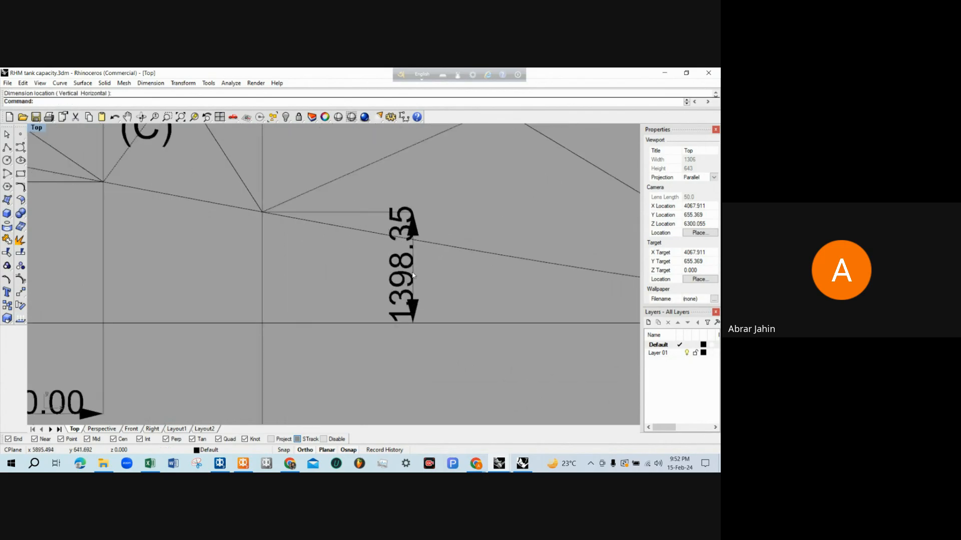
scroll(415, 275, "down", 1)
scroll(414, 275, "down", 1)
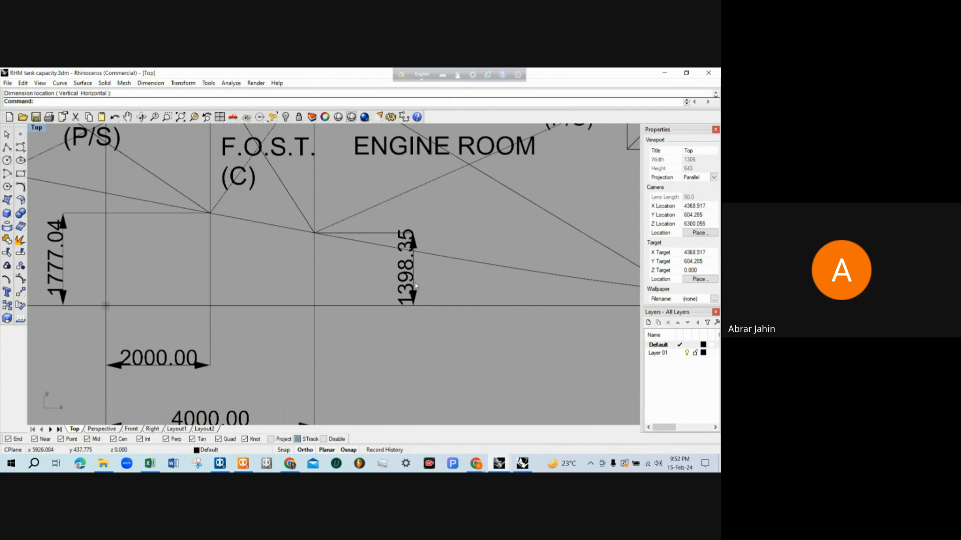
scroll(416, 283, "up", 1)
scroll(416, 283, "down", 1)
scroll(415, 284, "down", 5)
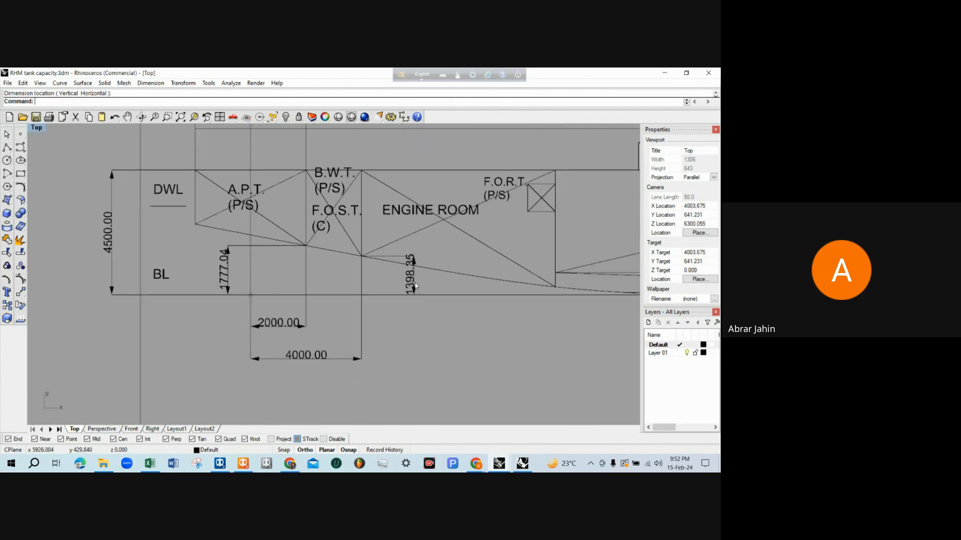
left_click(671, 71)
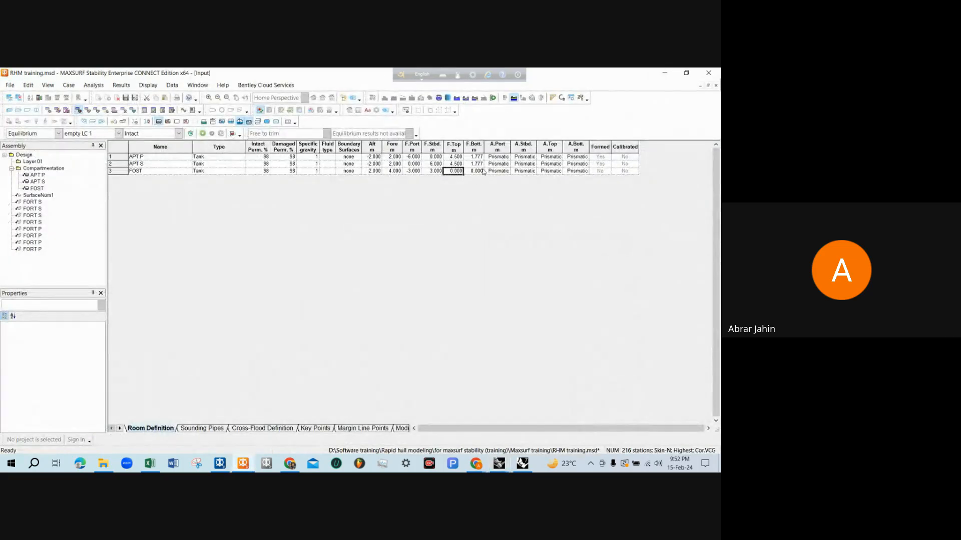
type("4.5")
key("Tab")
type("1")
key("Tab")
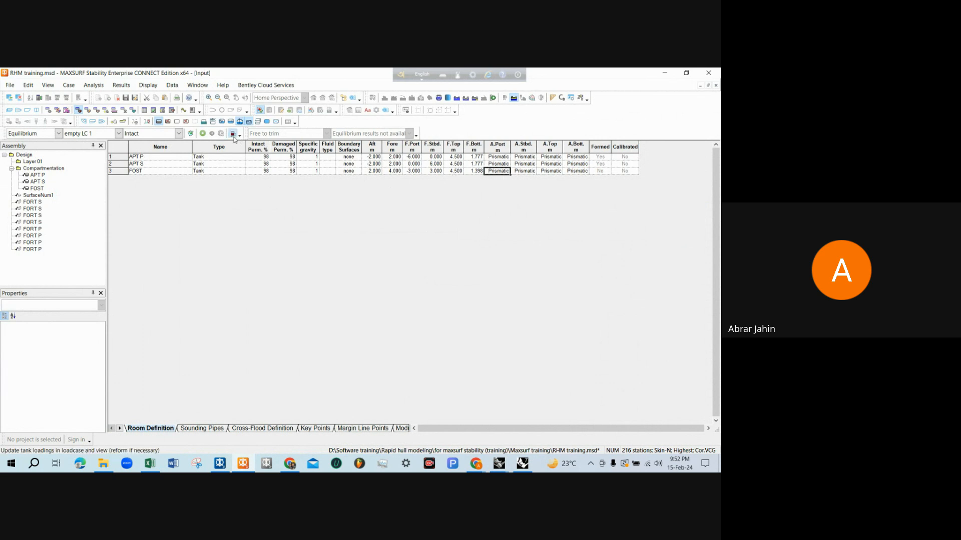
Examine the FOST tank's shape and position beside the aft peak tanks in the hull's perspective view
left_click(9, 110)
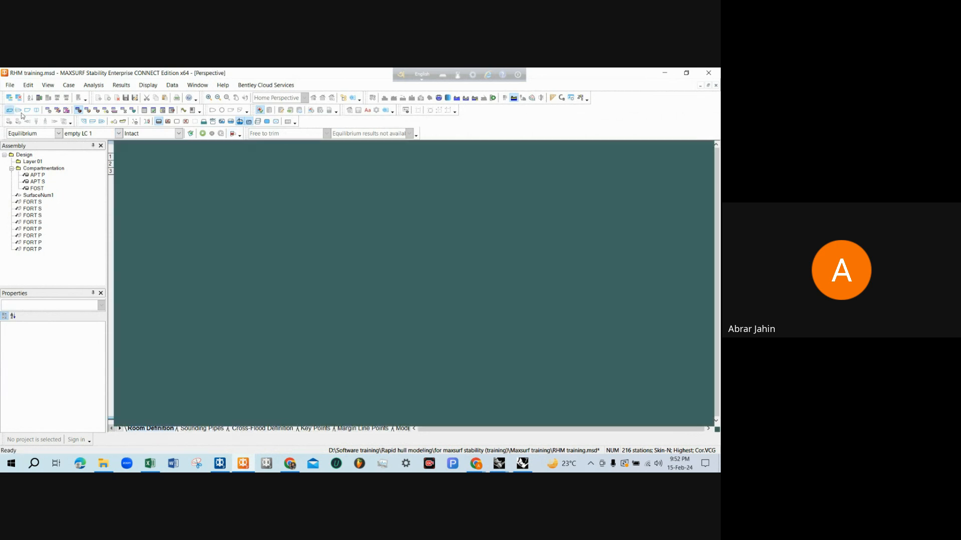
scroll(295, 248, "up", 5)
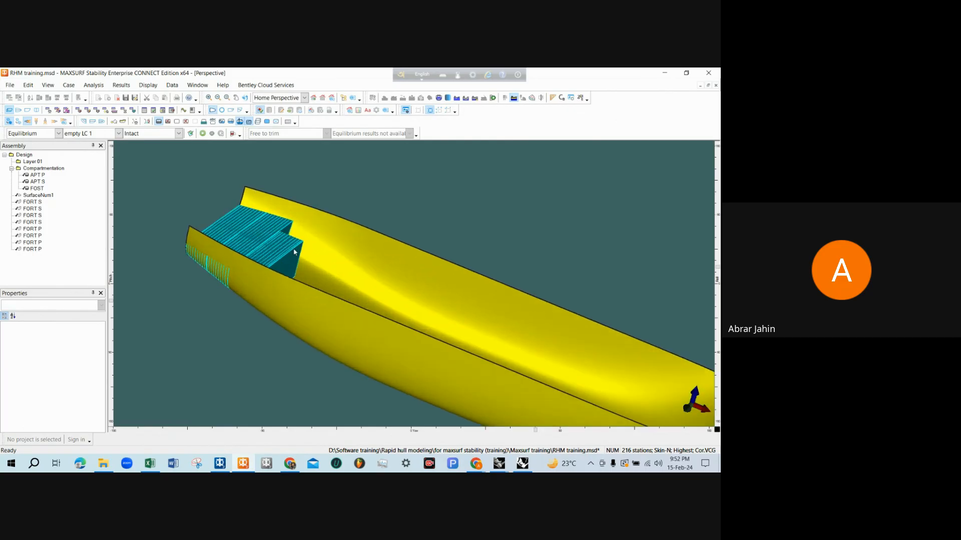
mouse_move(294, 246)
left_mouse_down()
mouse_move(259, 251)
mouse_move(328, 272)
mouse_move(274, 195)
mouse_move(297, 237)
mouse_move(359, 250)
left_mouse_up()
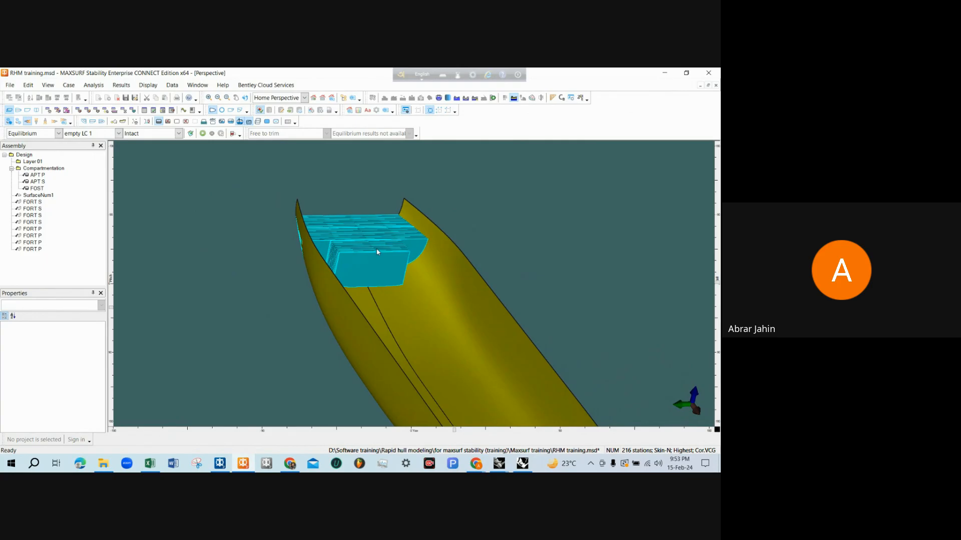
left_click_drag(378, 251, 352, 229)
left_click(344, 231)
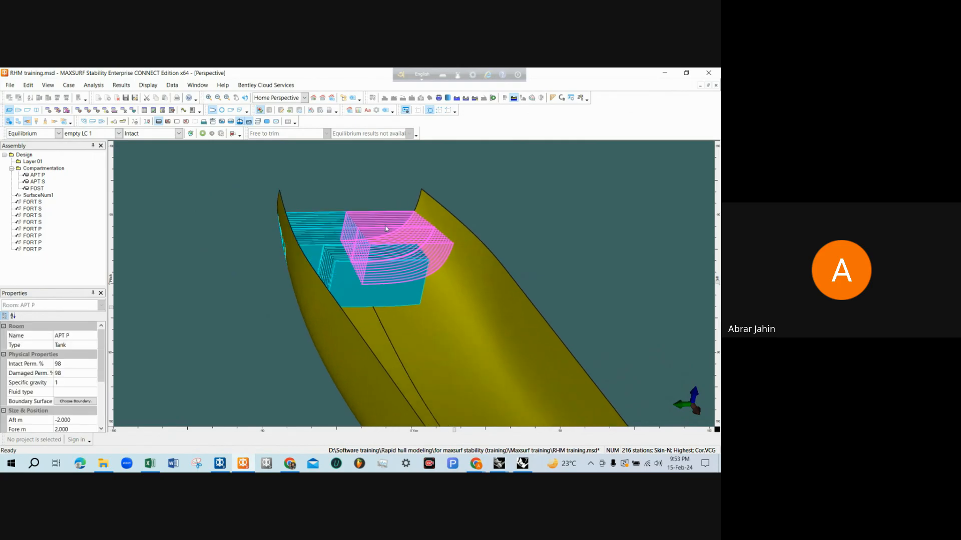
left_click(360, 189)
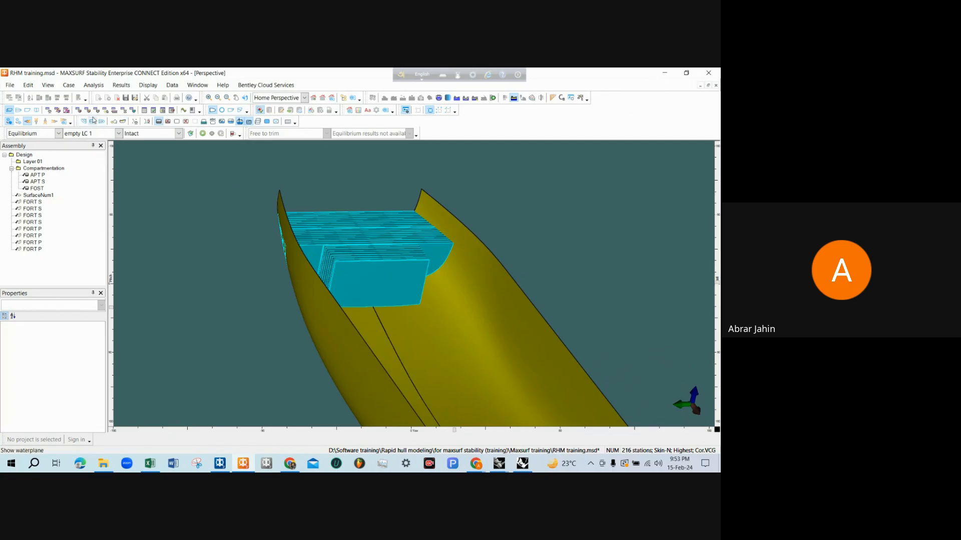
Set FOST's fluid type to Diesel in the Room Definition table
left_click(78, 112)
left_click(316, 158)
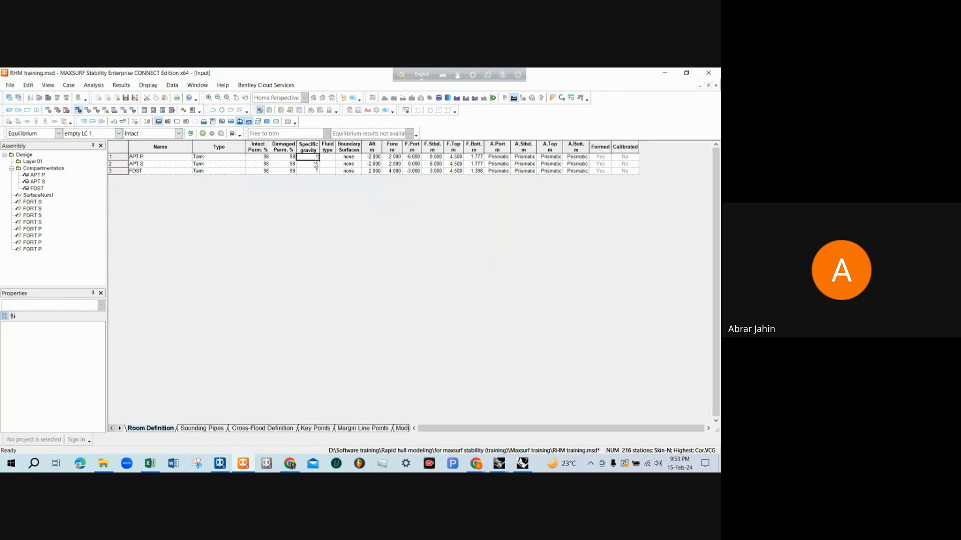
left_click(316, 164)
left_click(310, 171)
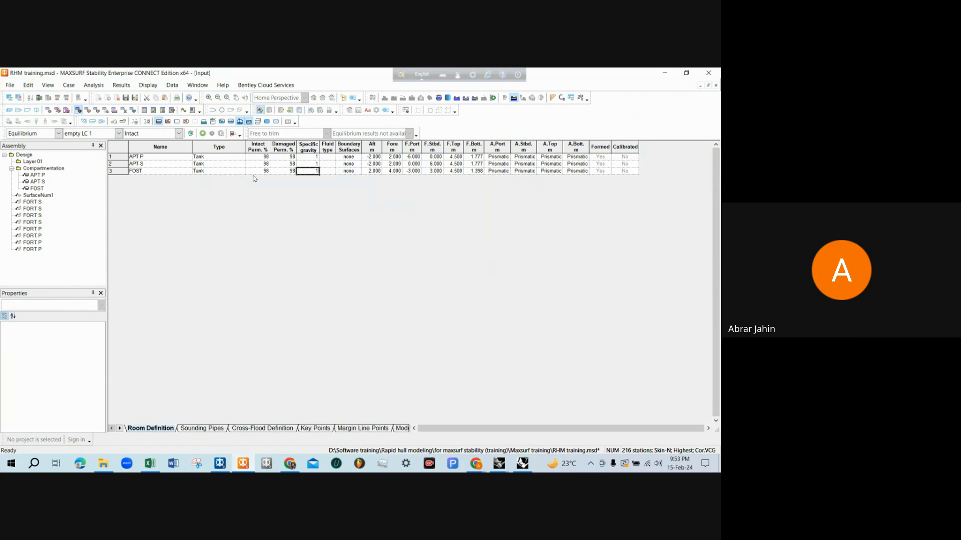
left_click(135, 171)
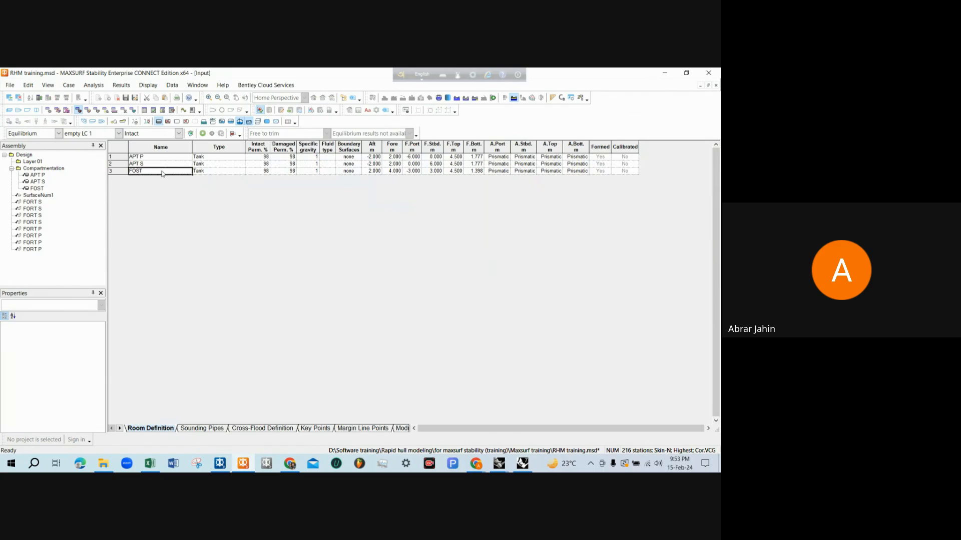
left_click(330, 173)
type("Diesel")
key("Return")
type("D")
key("Return")
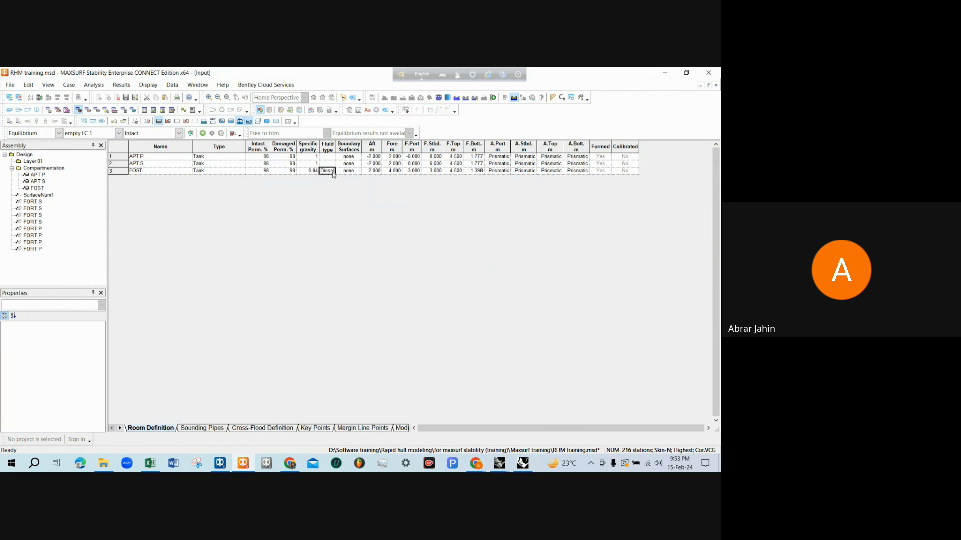
left_click(308, 173)
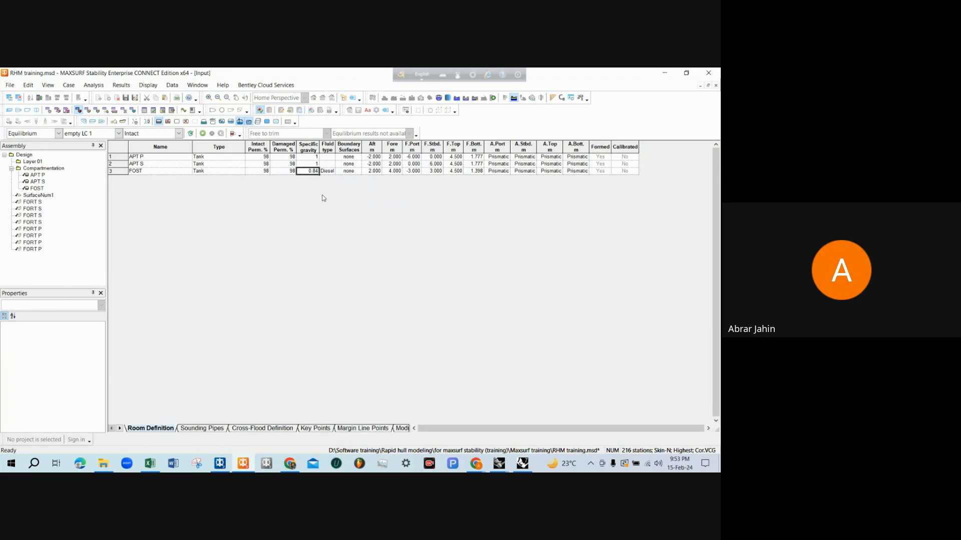
Inspect the diesel tank's colour and placement in the perspective view from several angles
left_click(13, 109)
left_click_drag(356, 274, 405, 261)
left_click_drag(190, 230, 179, 258)
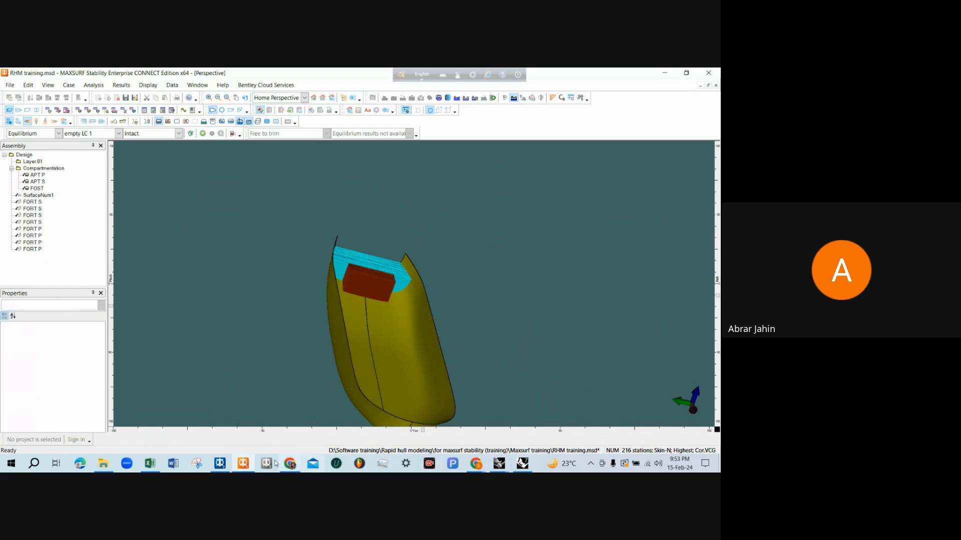
Switch to the RHM tank capacity drawing in Rhinoceros and bring the B.W.T. (P) compartment in the plan into view
mouse_move(499, 464)
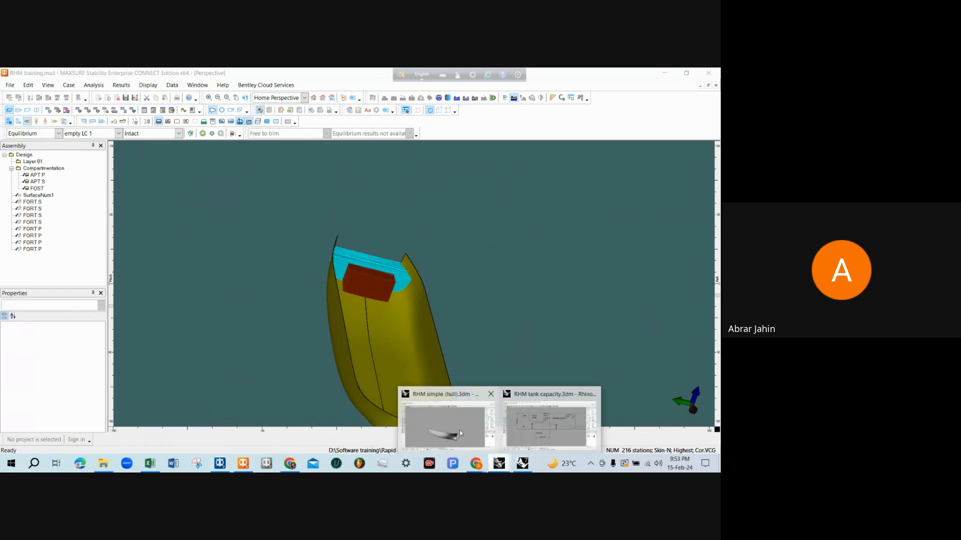
left_click(550, 421)
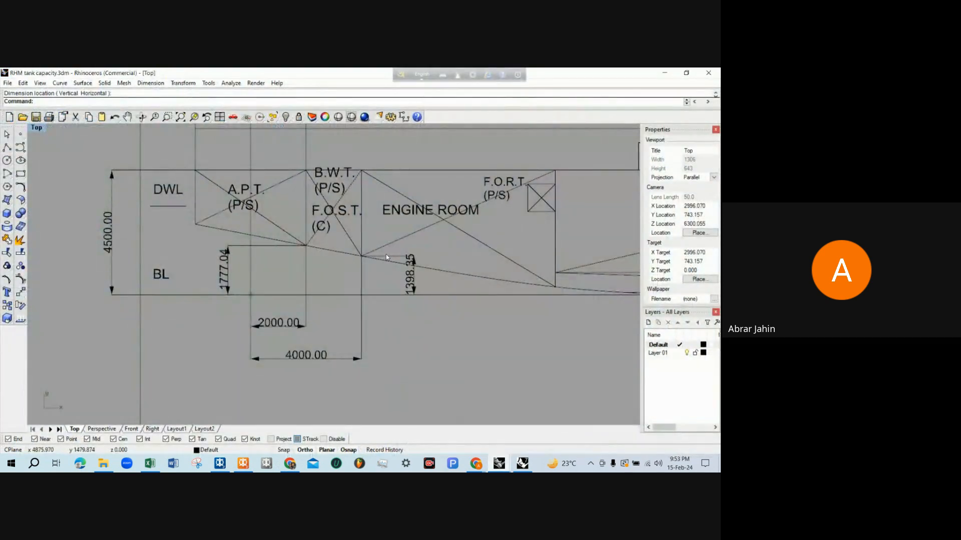
scroll(423, 318, "down", 5)
scroll(322, 274, "up", 4)
scroll(322, 274, "up", 4)
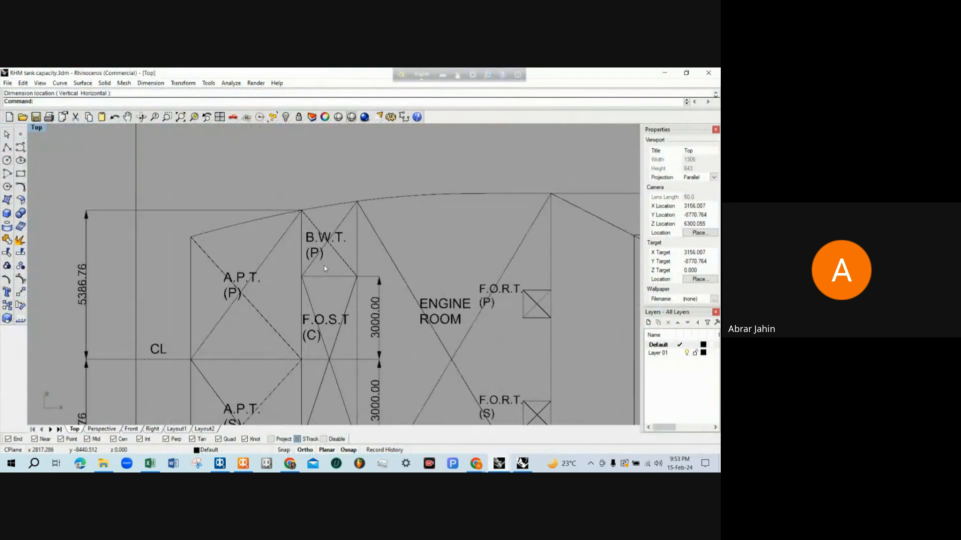
scroll(304, 214, "down", 2)
scroll(304, 214, "up", 1)
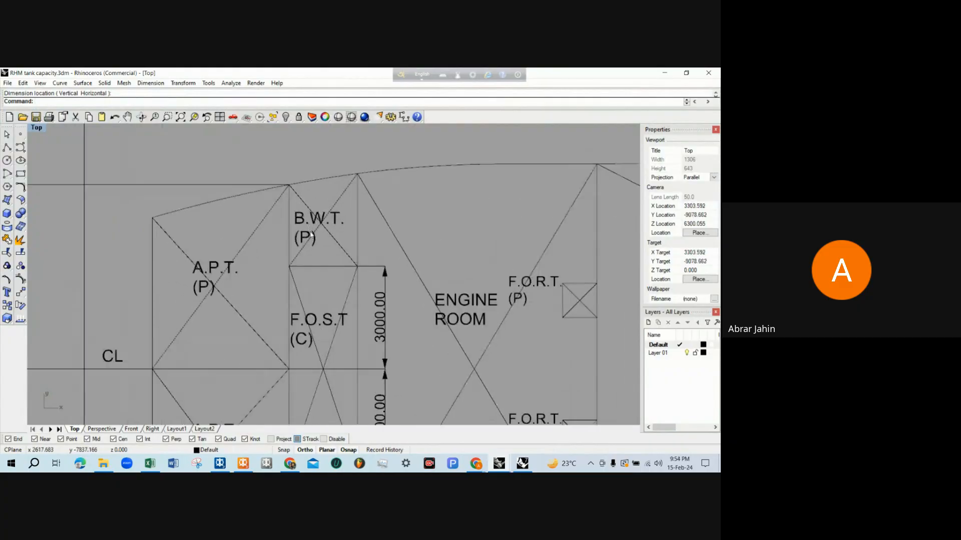
type("Dim")
key("Return")
scroll(339, 317, "down", 2)
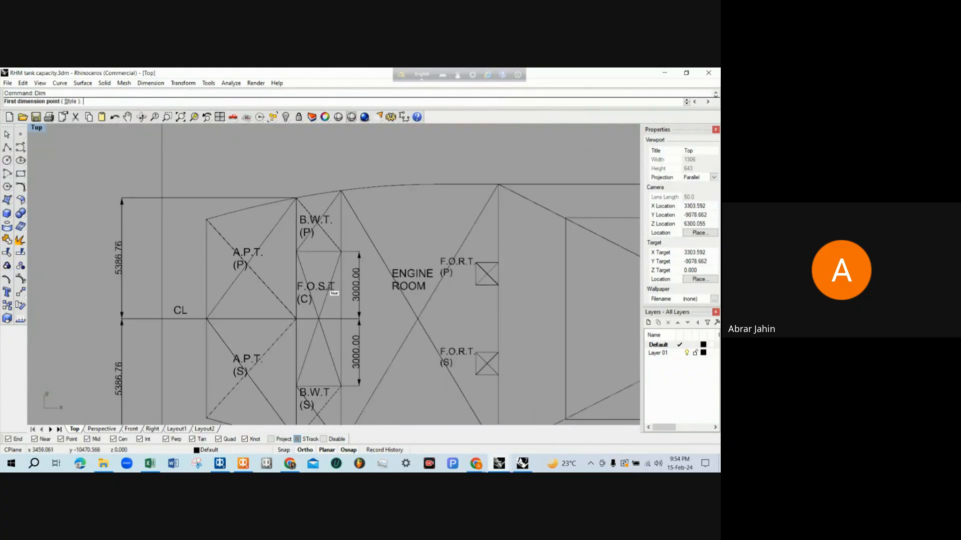
left_click(344, 326)
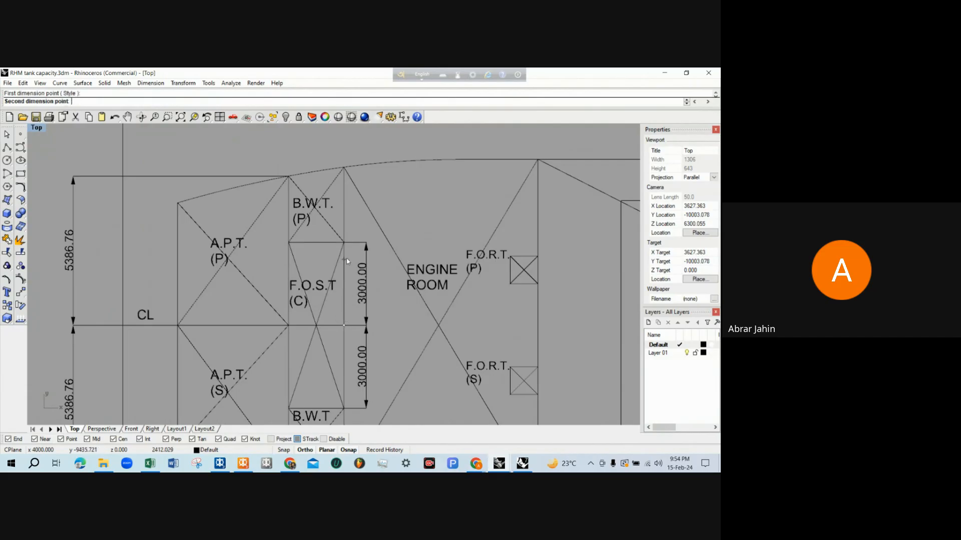
key("Escape")
Examine the B.W.T. (P) tank's boundaries in the plan against FOST, the hull side, the centreline and the existing dimensions
scroll(345, 246, "up", 4)
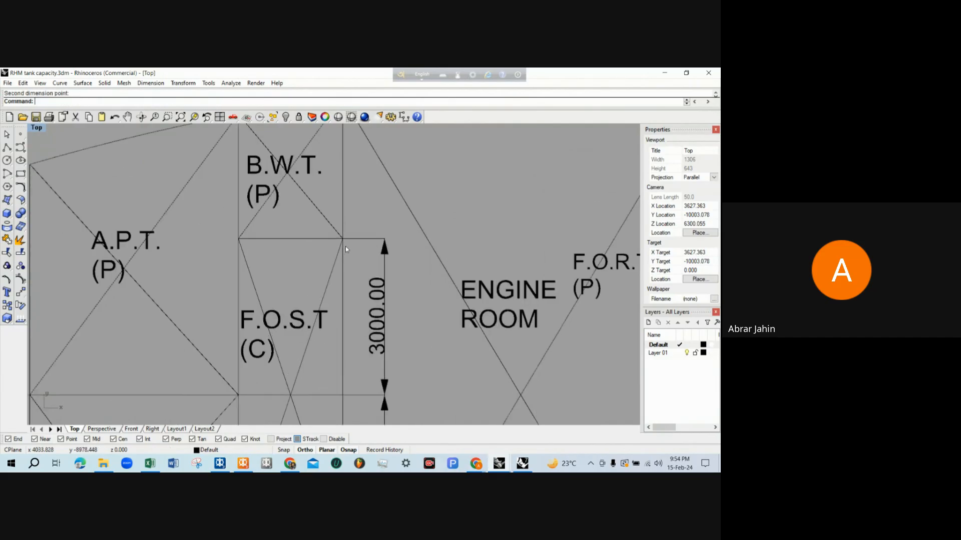
scroll(344, 265, "down", 4)
scroll(349, 235, "up", 1)
scroll(349, 235, "down", 2)
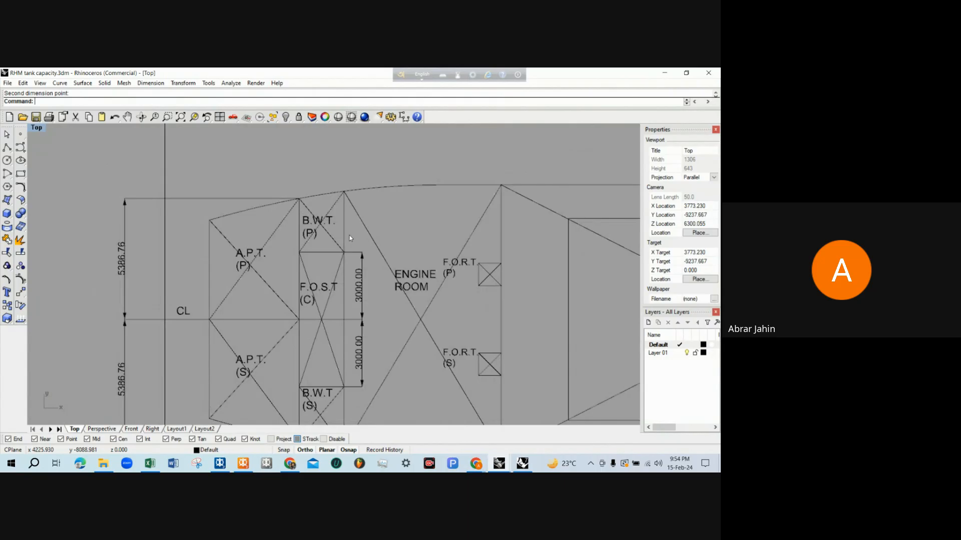
scroll(350, 235, "up", 1)
scroll(323, 225, "up", 1)
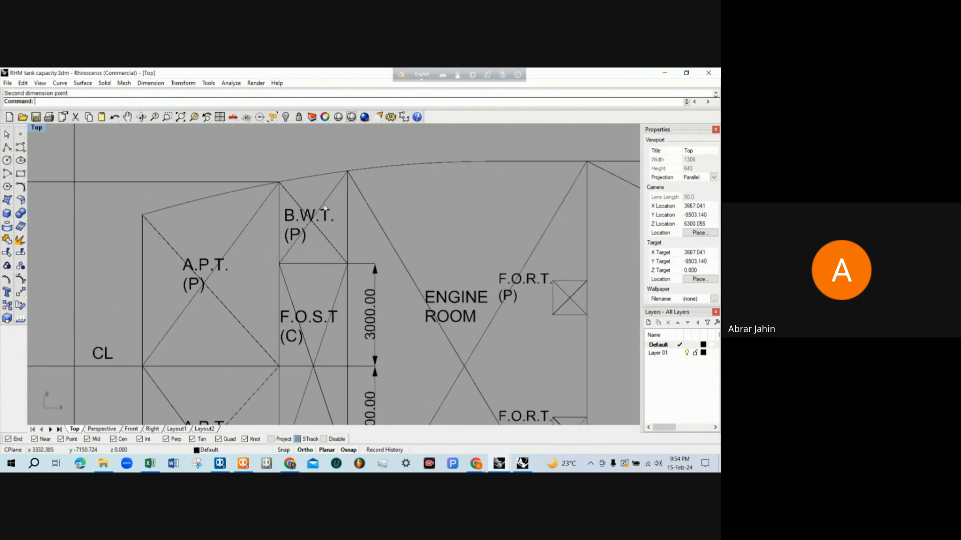
scroll(365, 221, "down", 2)
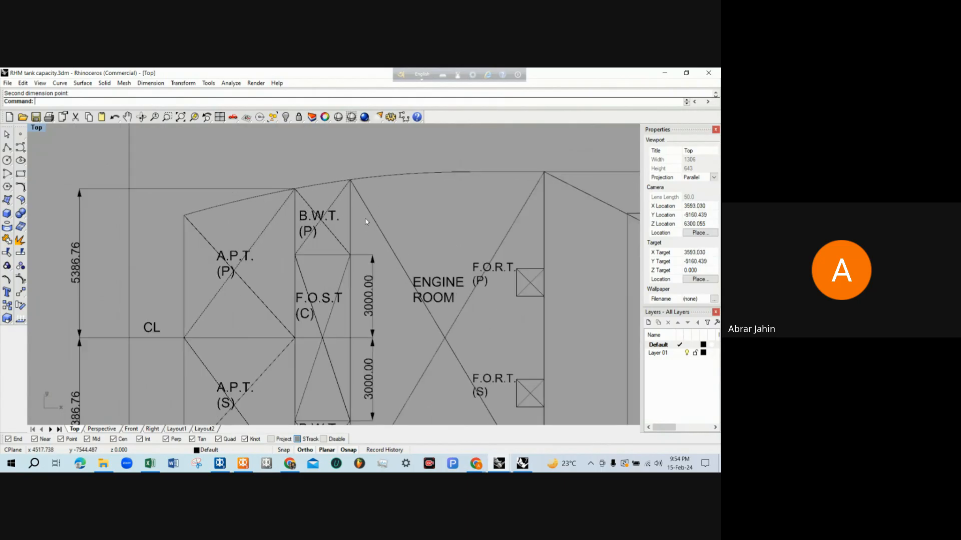
scroll(370, 226, "up", 1)
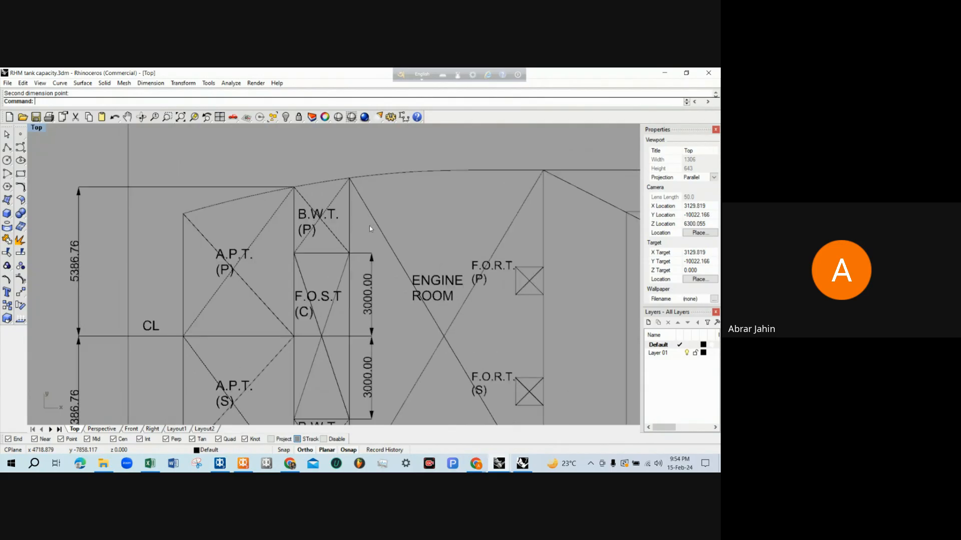
scroll(368, 225, "down", 1)
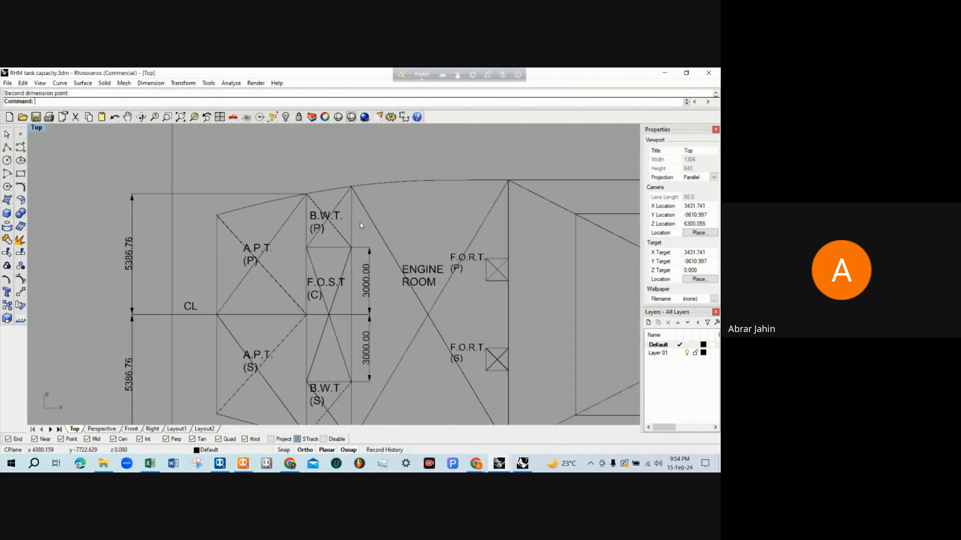
scroll(368, 245, "up", 1)
scroll(301, 225, "down", 2)
scroll(356, 259, "up", 2)
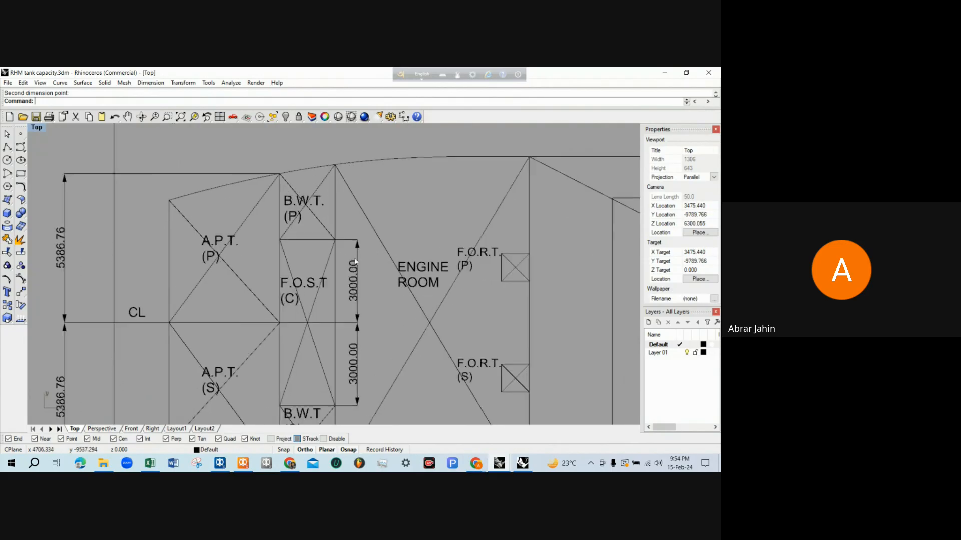
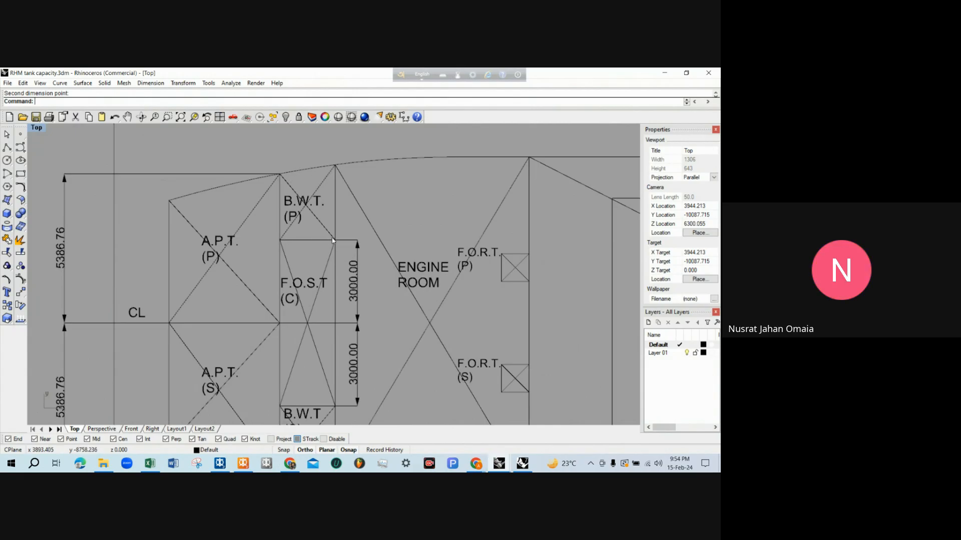
Check the 3000 mm offsets between the centreline and the FOST sides beside B.W.T. (P) in the deck plan
scroll(374, 286, "up", 1)
scroll(345, 280, "down", 2)
scroll(345, 282, "up", 2)
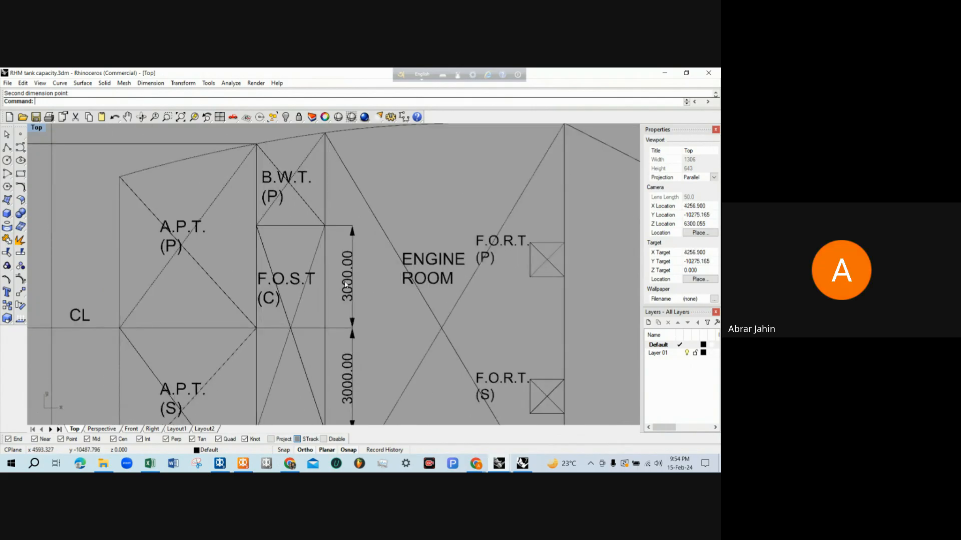
scroll(356, 304, "down", 2)
scroll(356, 304, "up", 3)
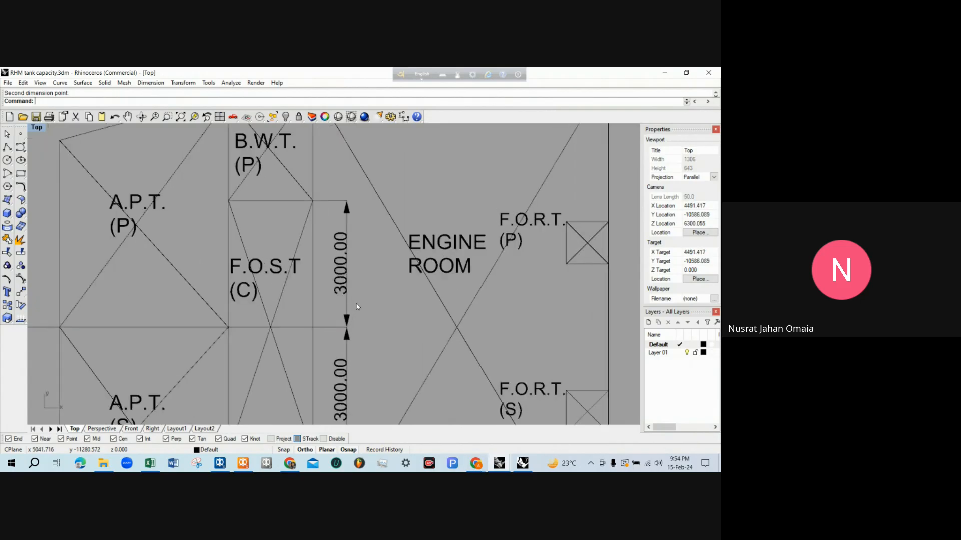
scroll(369, 298, "down", 1)
scroll(376, 295, "down", 1)
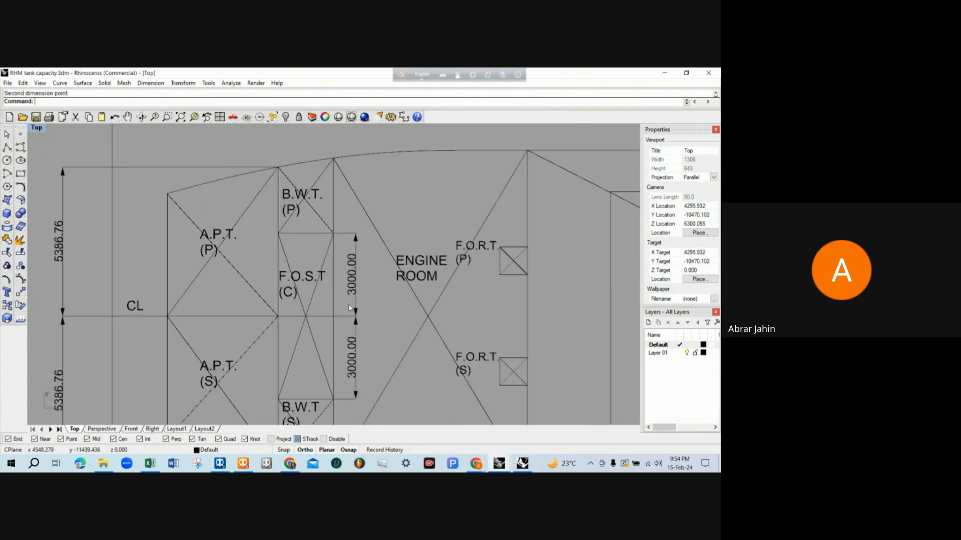
scroll(343, 313, "up", 2)
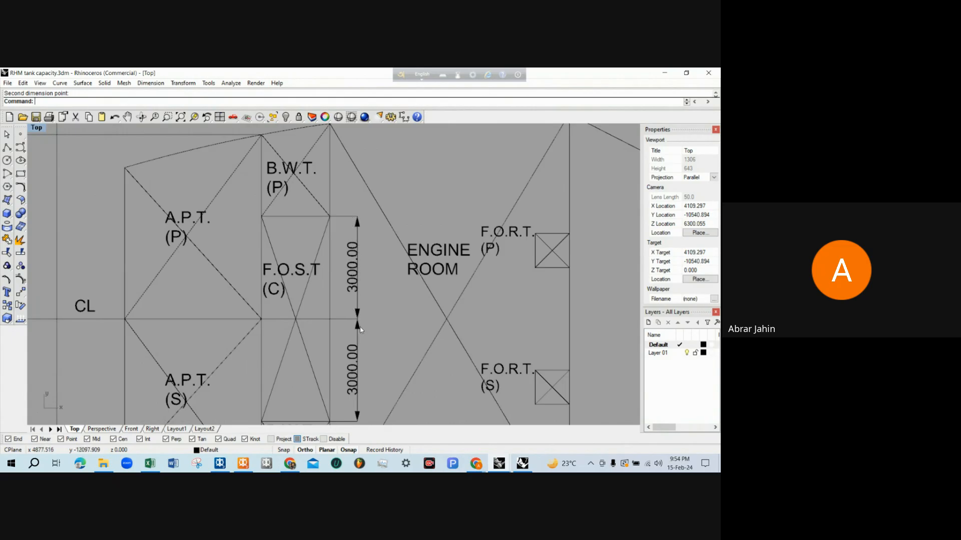
scroll(355, 218, "down", 1)
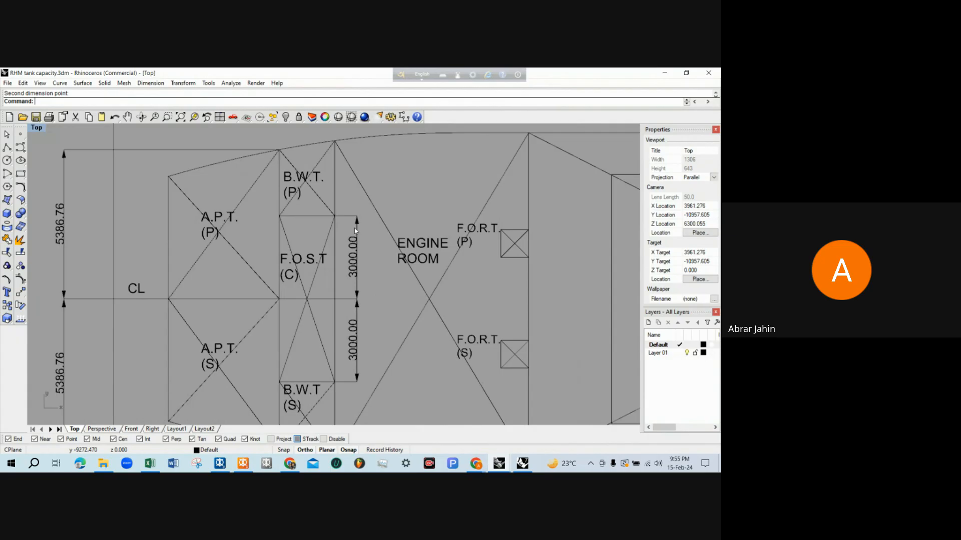
Dimension the vertical distance in the plan from the centreline to the hull side at B.W.T. (P)'s forward bulkhead
type("Dim")
key("Return")
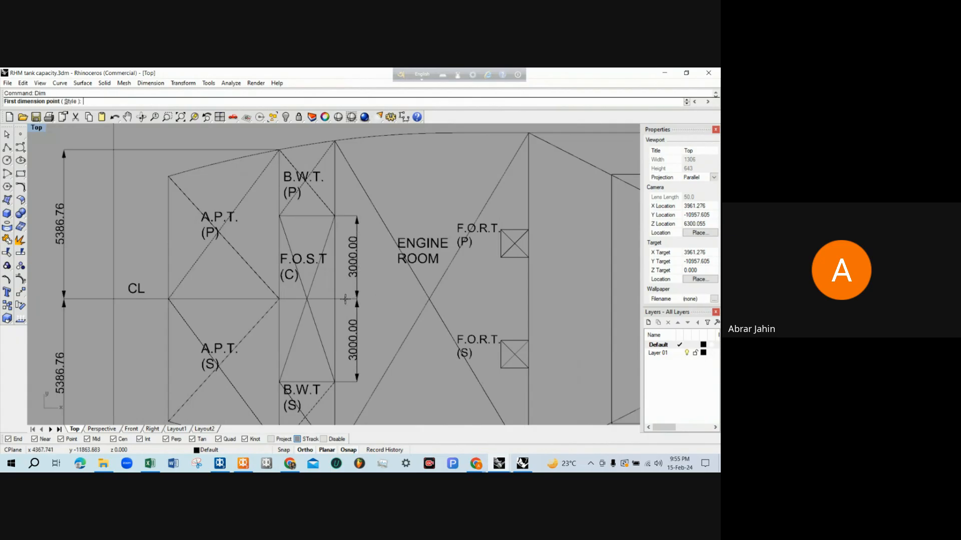
left_click(334, 299)
left_click(335, 142)
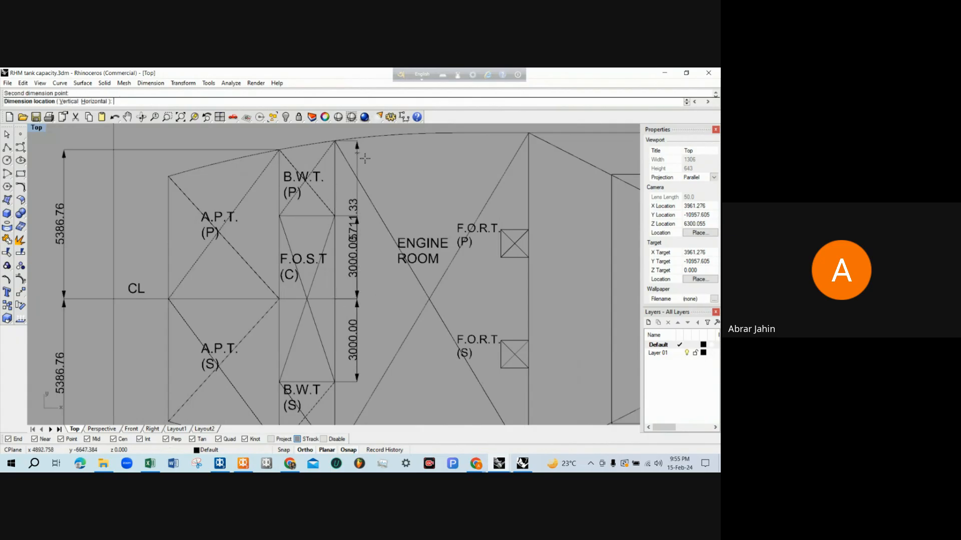
left_click(390, 165)
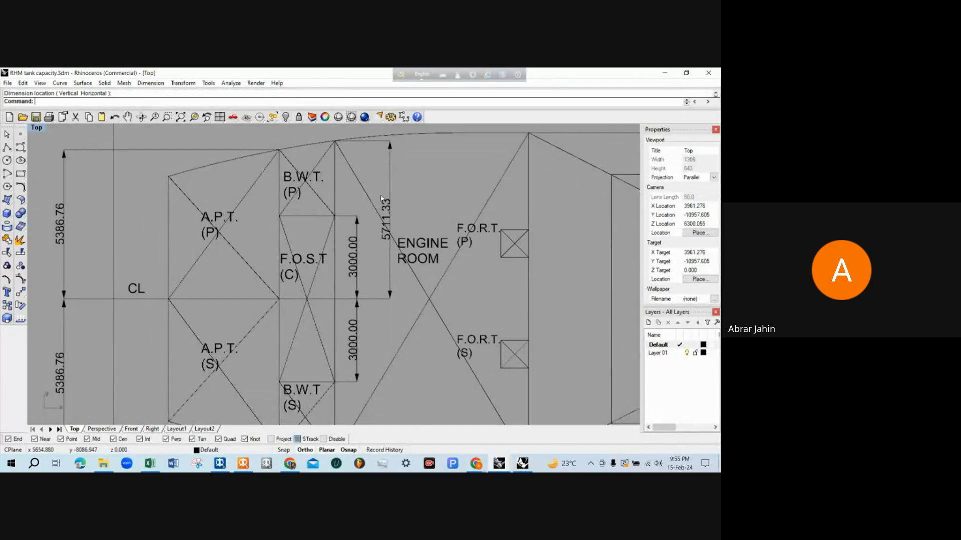
Examine the new half-breadth dimension at B.W.T. (P) in relation to FOST, the aft peak tanks and the whole deck plan
scroll(346, 257, "down", 2)
scroll(392, 184, "up", 2)
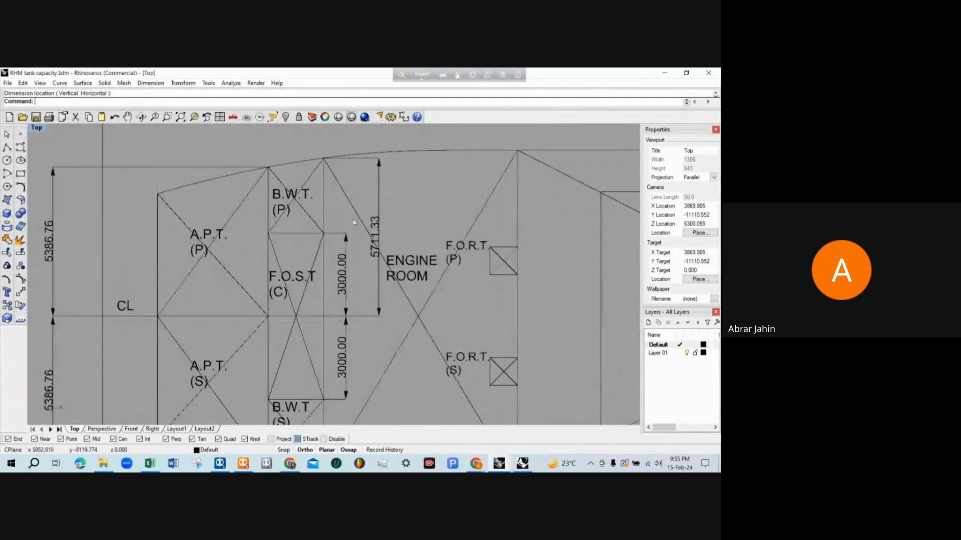
scroll(314, 297, "down", 2)
scroll(309, 300, "up", 2)
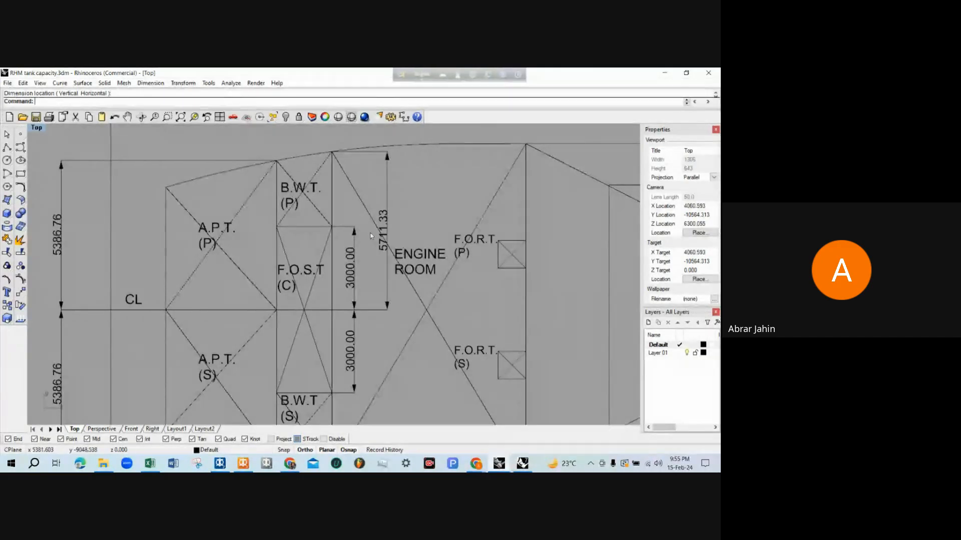
scroll(315, 240, "down", 2)
scroll(259, 274, "down", 3)
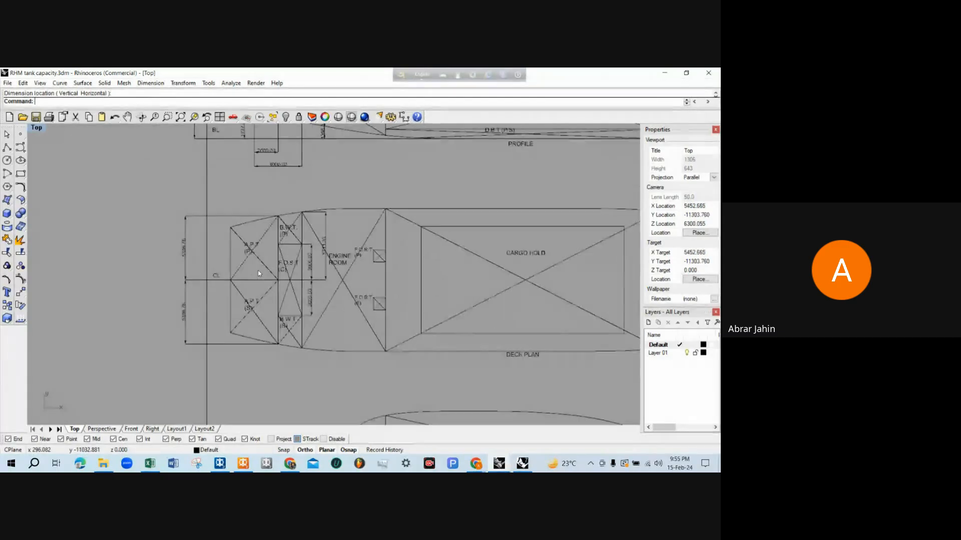
scroll(250, 279, "up", 3)
scroll(281, 267, "up", 2)
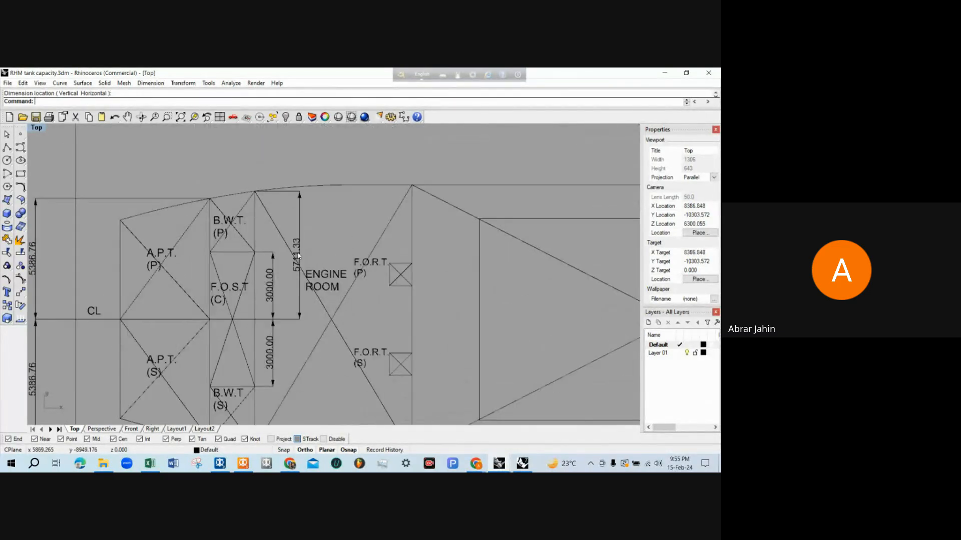
scroll(261, 261, "down", 2)
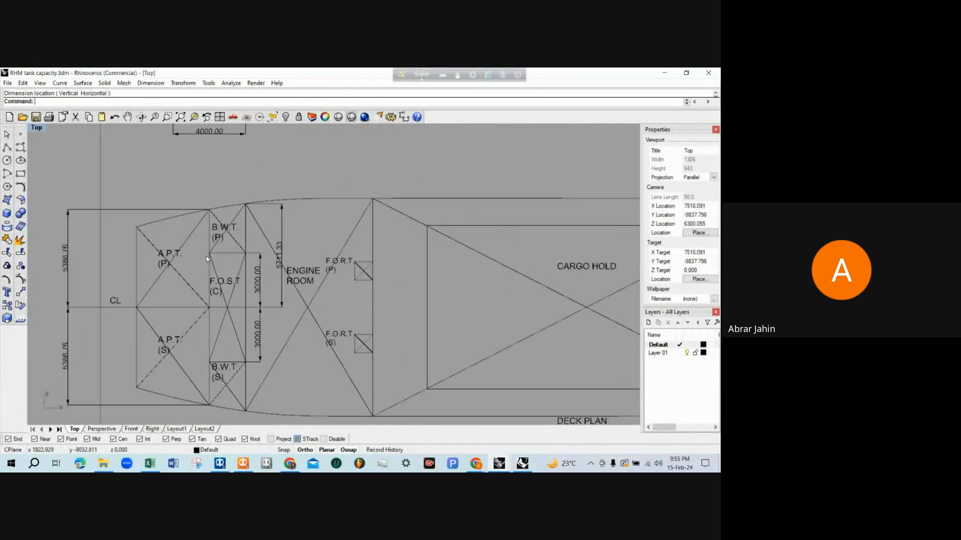
scroll(335, 306, "down", 1)
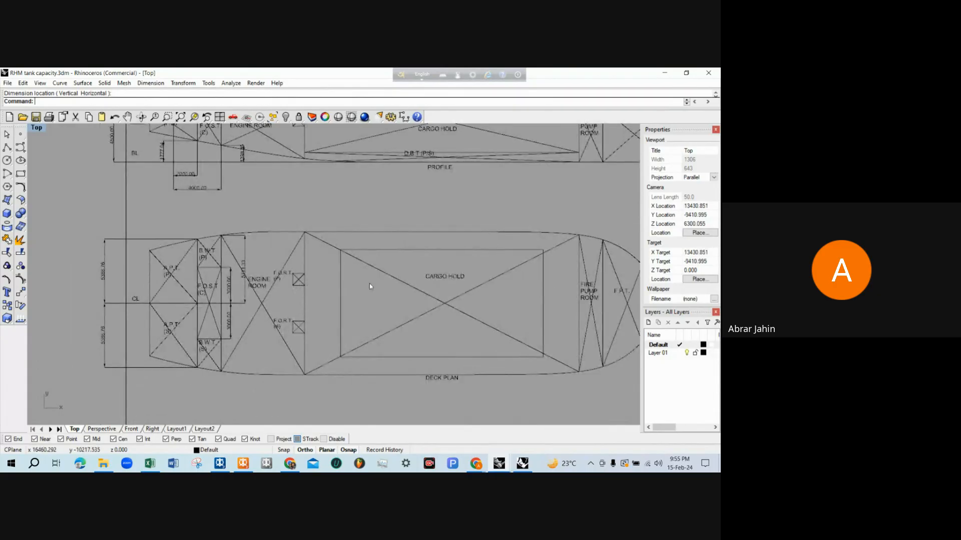
scroll(287, 268, "up", 3)
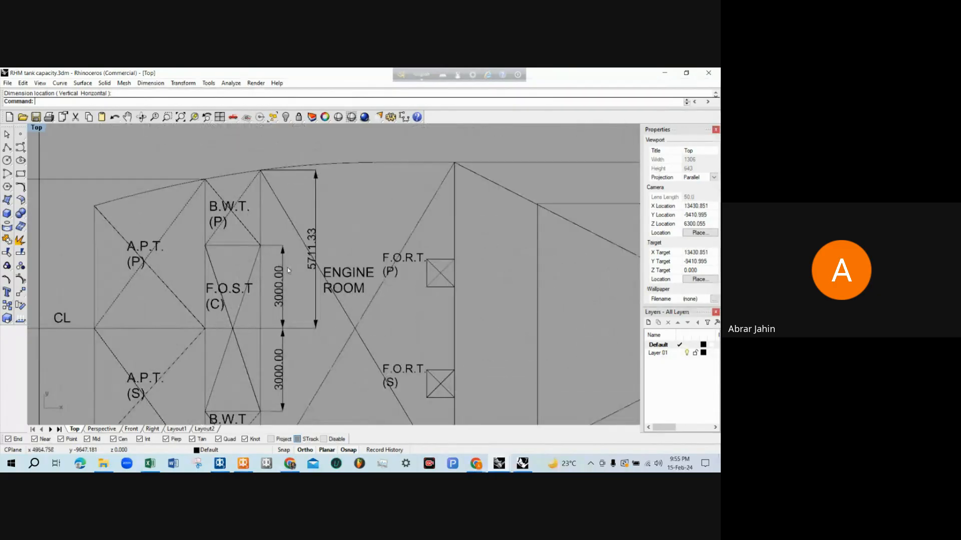
scroll(313, 254, "down", 1)
scroll(309, 270, "up", 1)
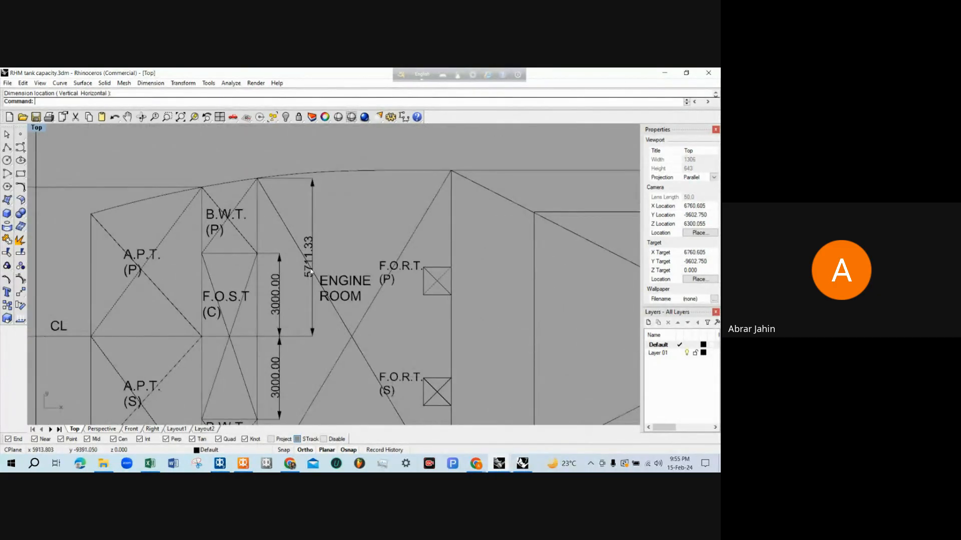
scroll(310, 270, "down", 3)
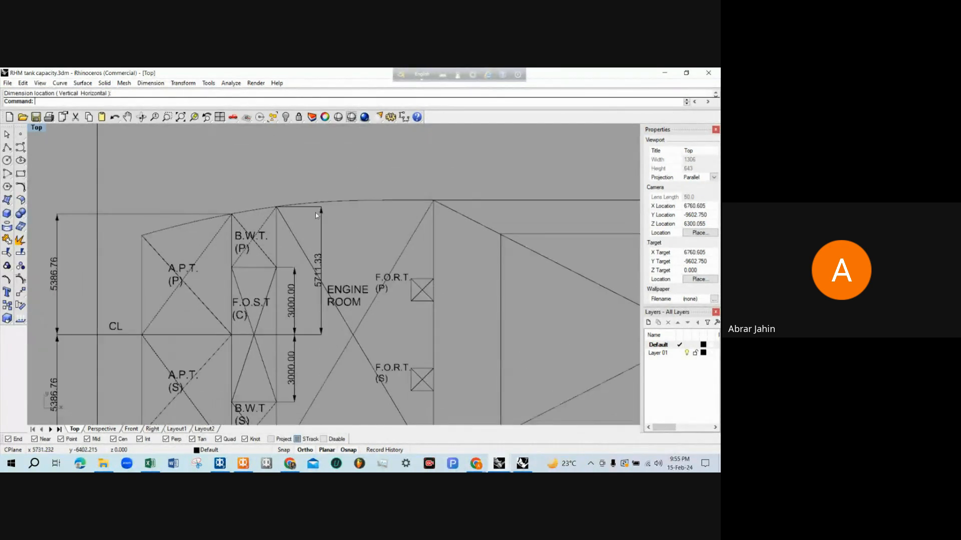
scroll(268, 221, "up", 2)
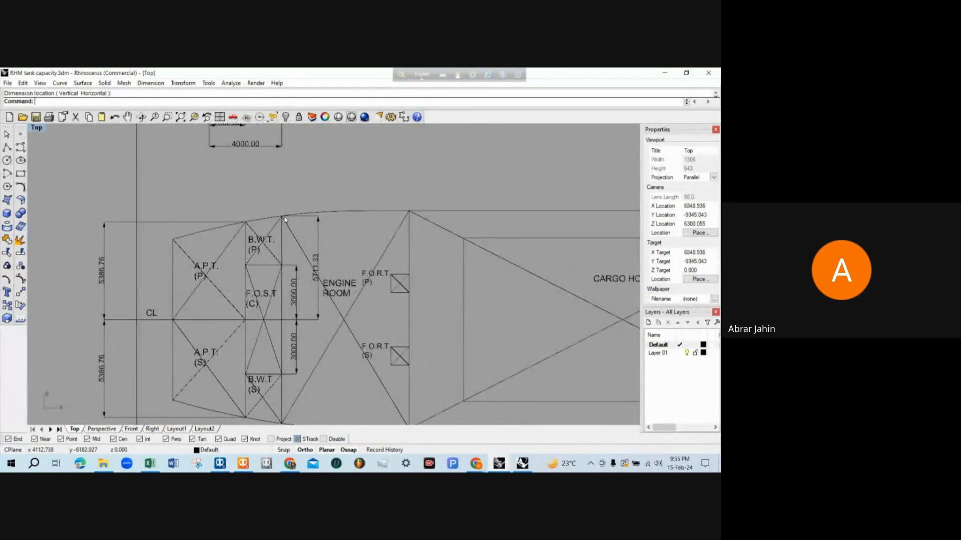
scroll(299, 247, "down", 3)
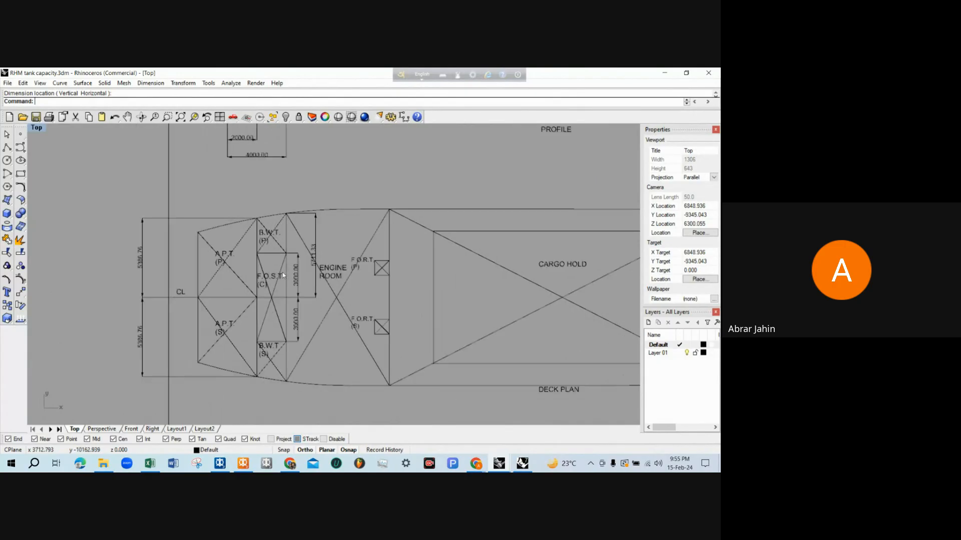
scroll(302, 279, "up", 4)
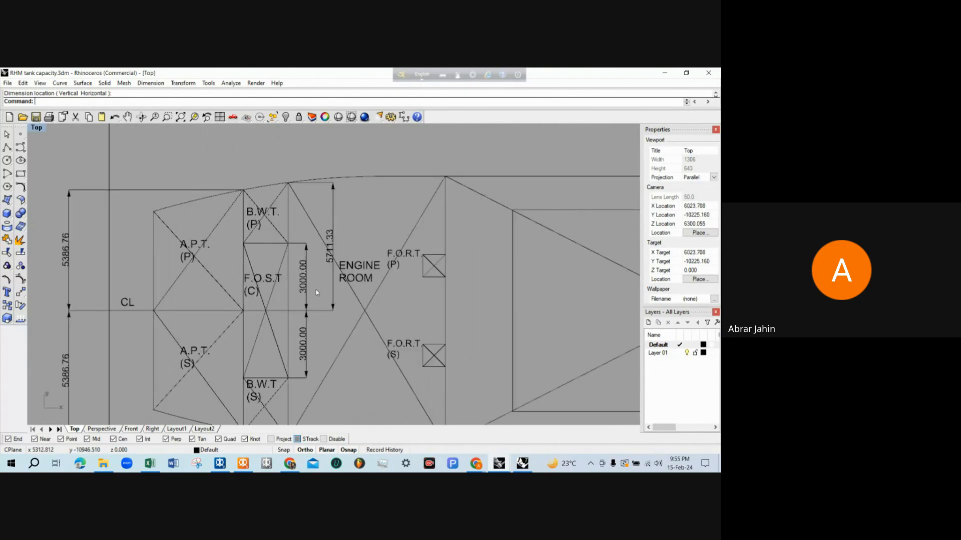
scroll(288, 267, "down", 3)
scroll(287, 267, "down", 2)
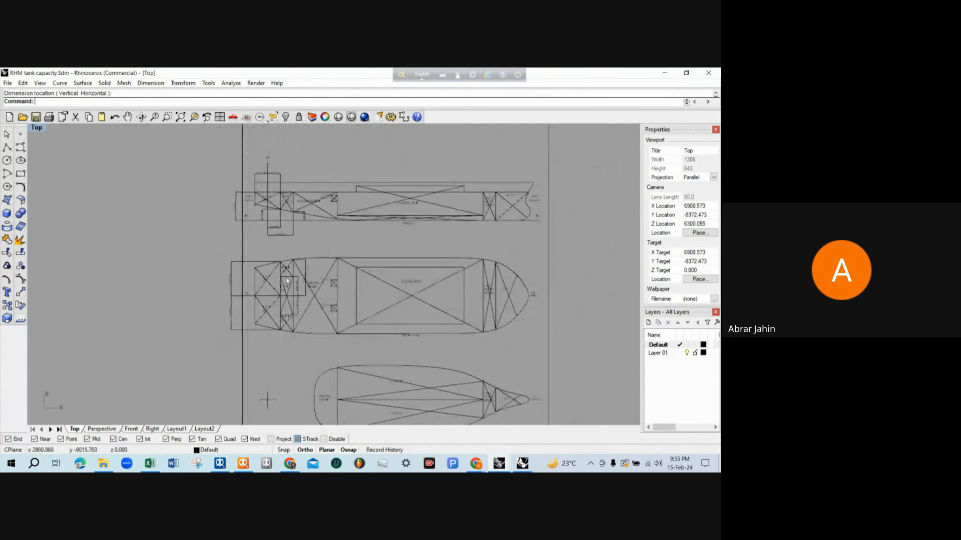
Examine the B.W.T. (P/S) compartment in the profile for its aft, forward, top and bottom limits
scroll(289, 199, "up", 5)
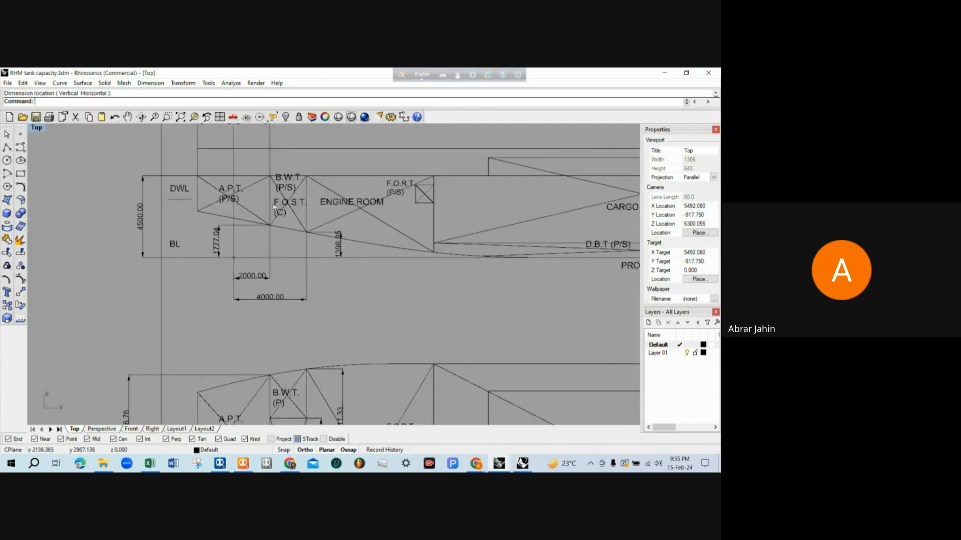
scroll(272, 188, "up", 4)
scroll(411, 228, "down", 4)
scroll(334, 227, "up", 6)
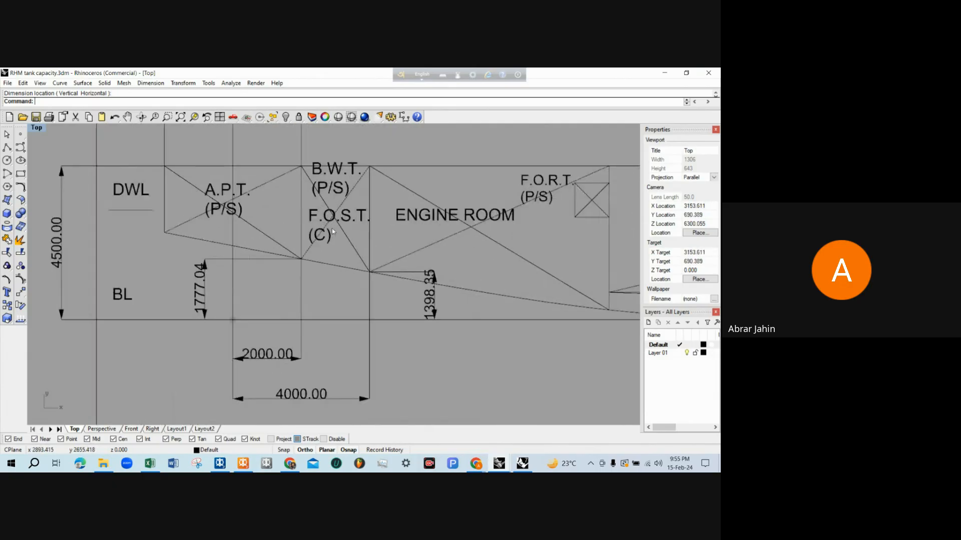
scroll(332, 229, "down", 3)
scroll(324, 256, "up", 2)
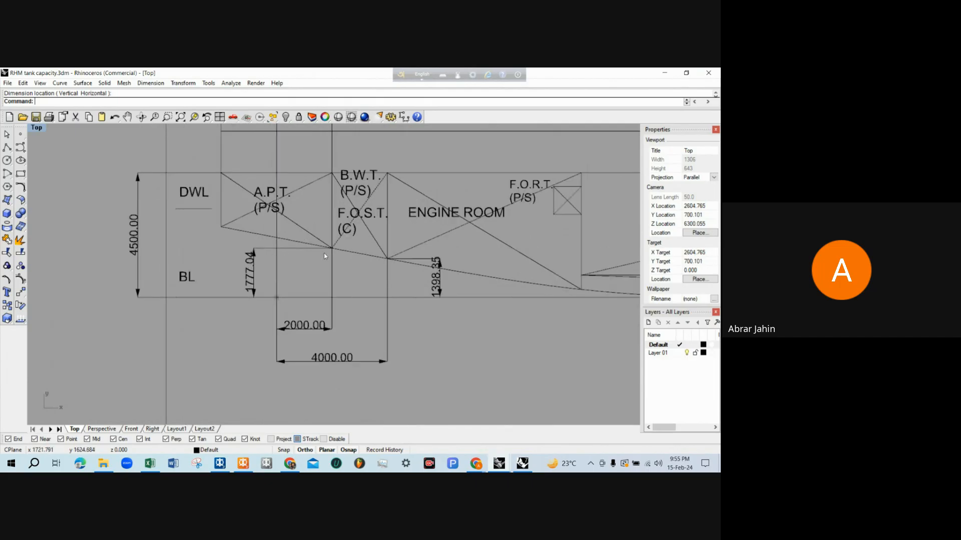
scroll(170, 209, "down", 3)
scroll(318, 201, "up", 3)
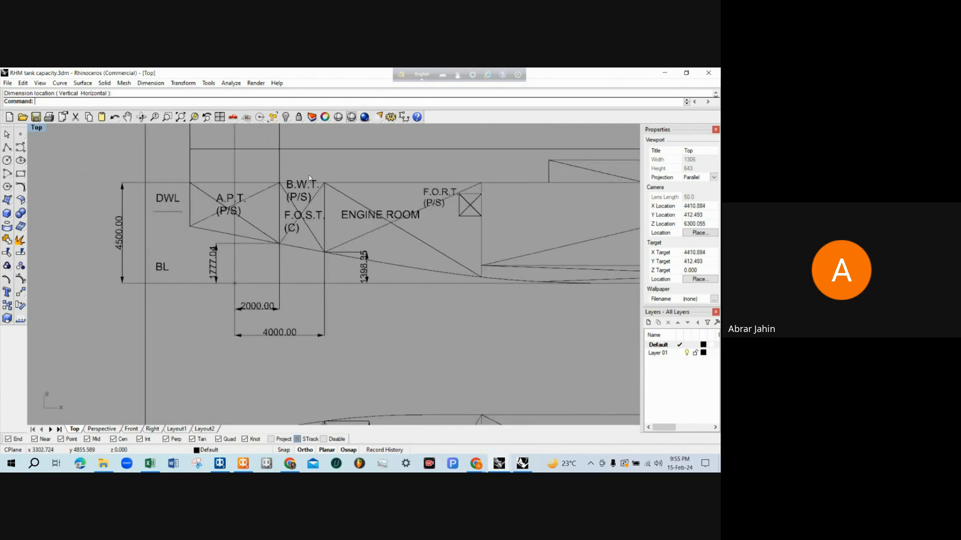
Recheck B.W.T. (P)'s inner and outer transverse limits in the deck plan
scroll(309, 175, "down", 4)
scroll(304, 290, "up", 5)
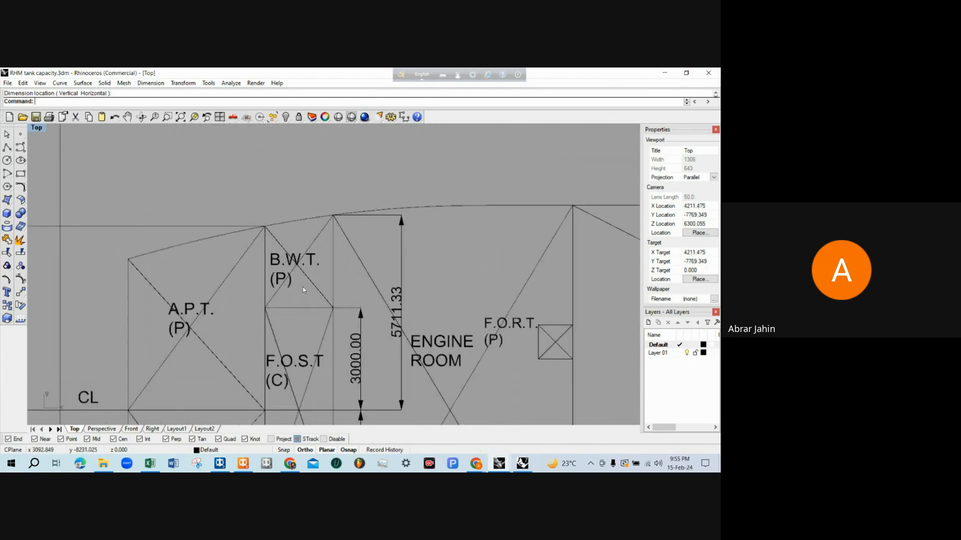
scroll(303, 287, "down", 2)
scroll(306, 278, "down", 1)
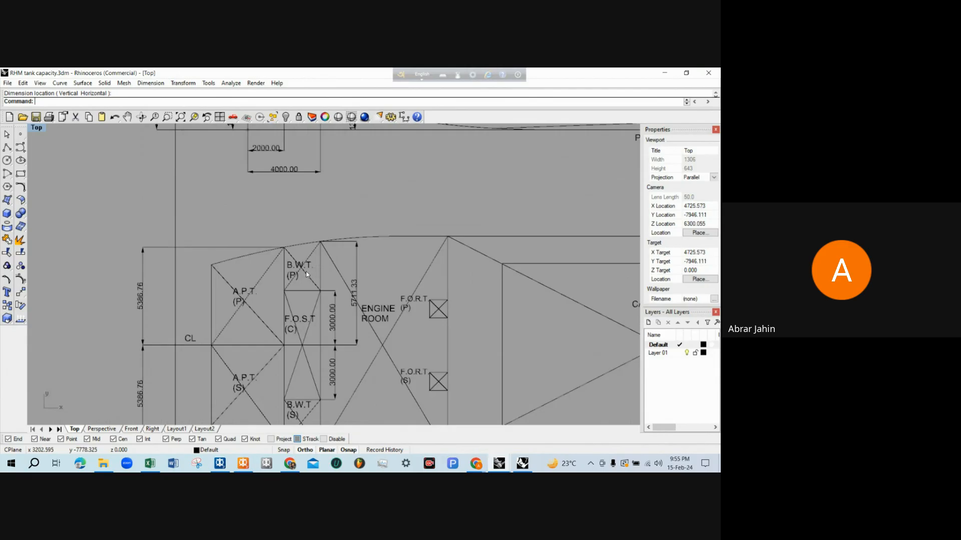
scroll(303, 280, "down", 3)
scroll(299, 284, "up", 3)
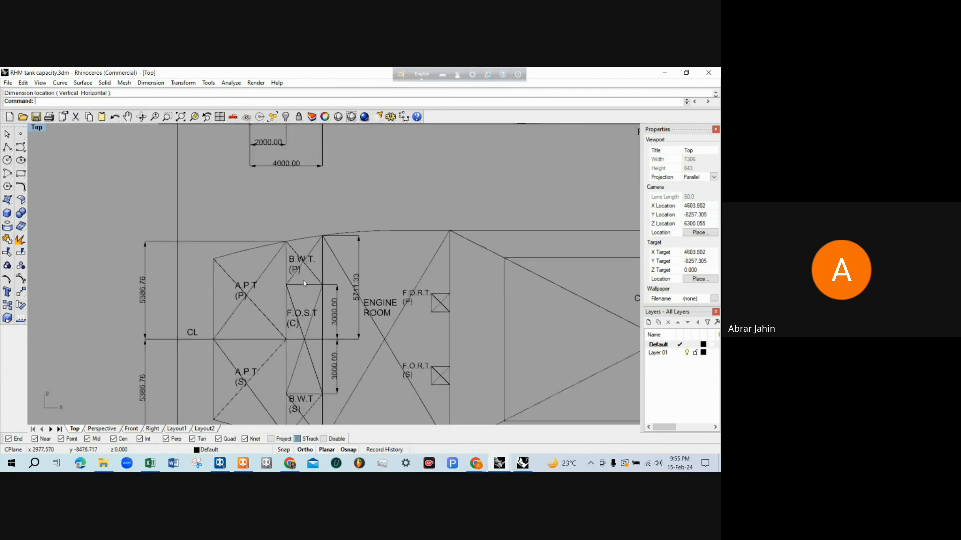
Switch to the RHM training model in MAXSURF Stability and add a tank named BWT P to the Room Definition table
left_click(243, 464)
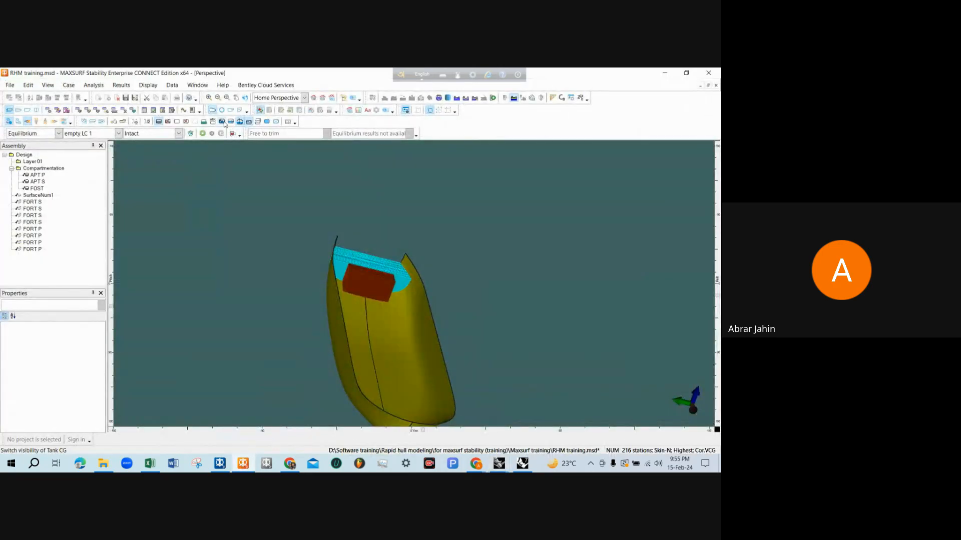
left_click(79, 113)
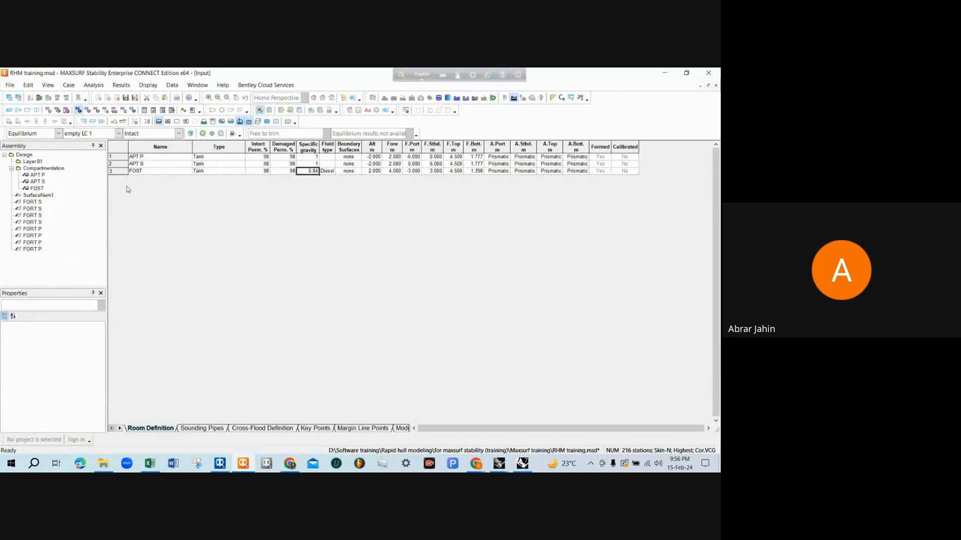
key("ctrl+a")
left_click(148, 177)
type("B")
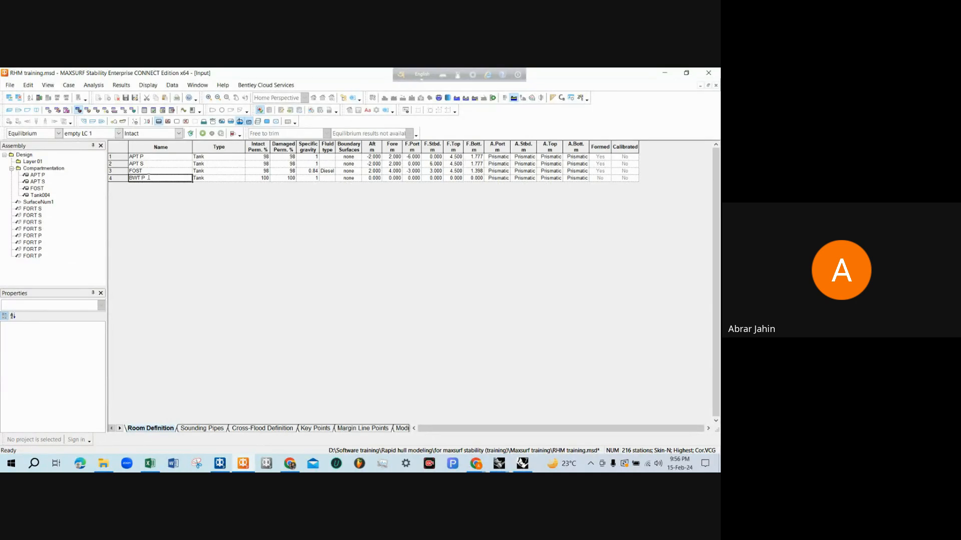
Set BWT P's limits to Aft 2 m, Fore 4 m, F.Port -6 m, F.Stbd. -3 m and F.Top 4.5 m
key("Tab")
key("Tab")
key("Tab")
key("Tab")
key("Tab")
key("Tab")
key("Tab")
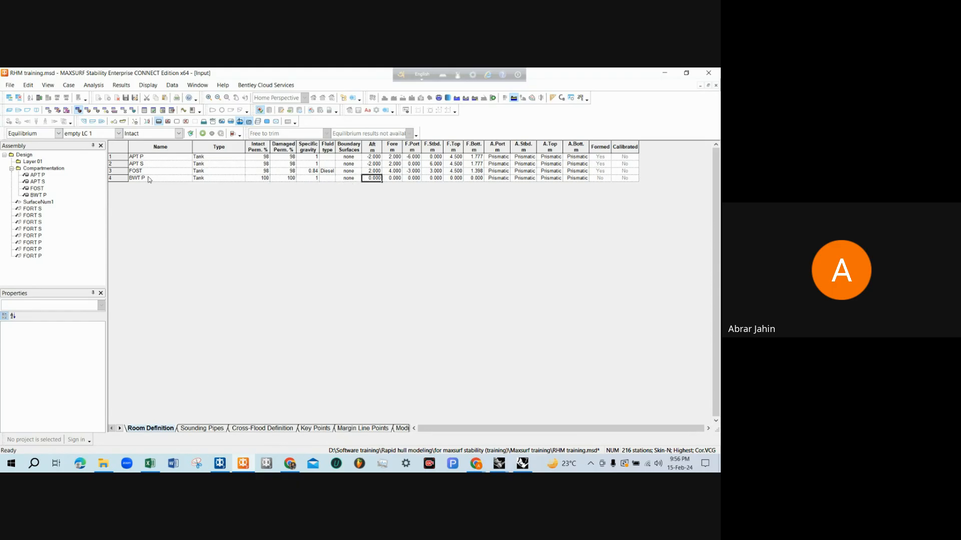
type("2")
key("Tab")
type("4")
key("Tab")
type("-6")
key("Tab")
type("-3")
key("Tab")
type("4.5")
key("Tab")
Inspect the BWT P tank's shape and position against the hull in the perspective view
left_click(9, 111)
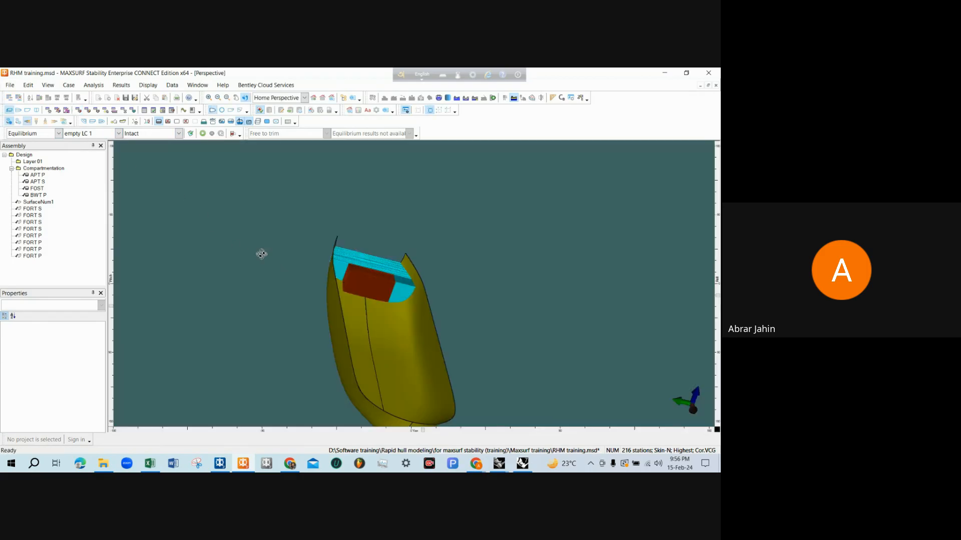
middle_click_drag(262, 253, 448, 376)
scroll(448, 376, "up", 5)
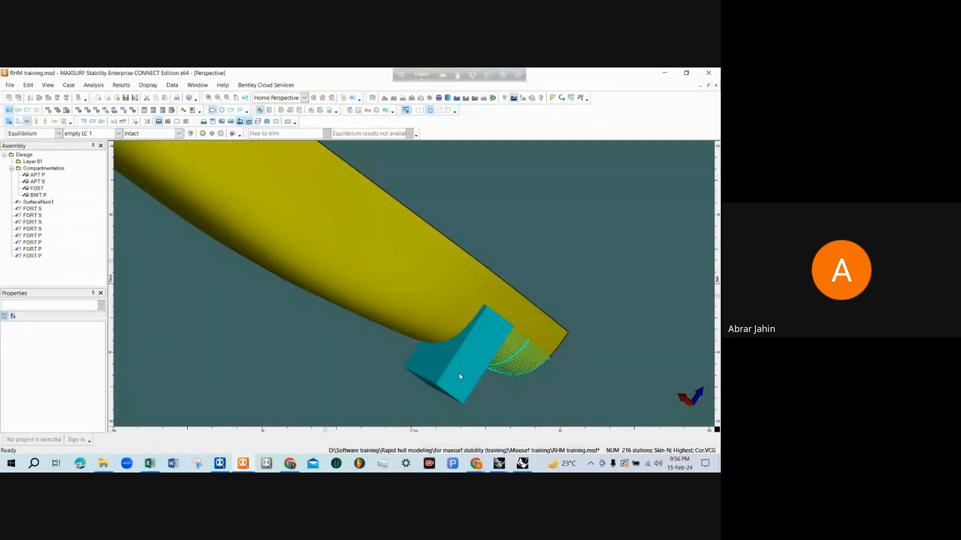
Recalculate the tanks to form BWT P to the hull, and check its shape in the perspective view
middle_click_drag(460, 377, 446, 321)
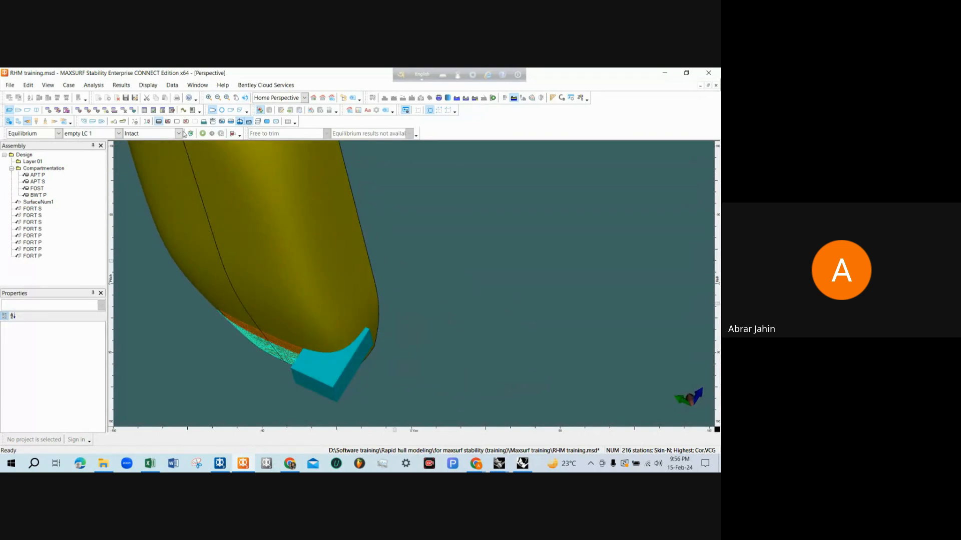
left_click(232, 134)
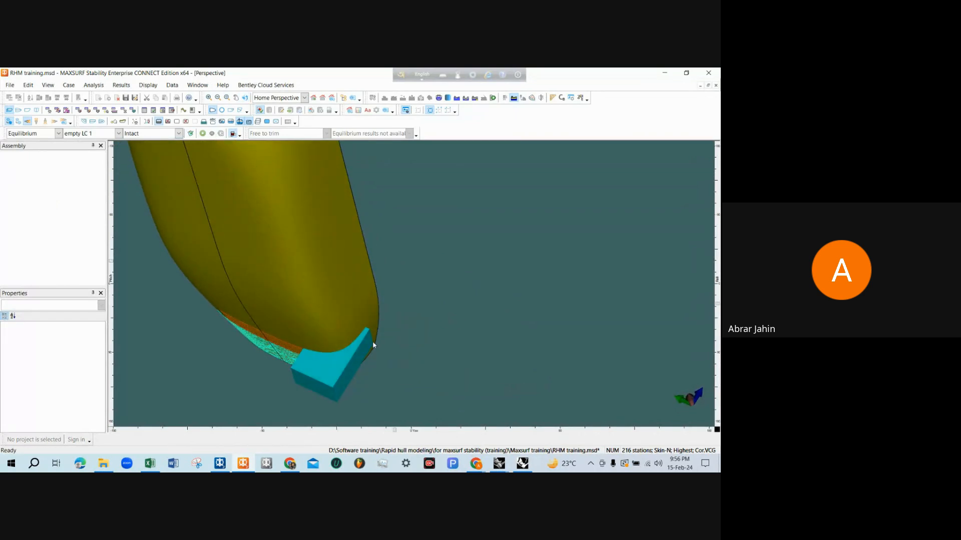
middle_click_drag(394, 298, 440, 255)
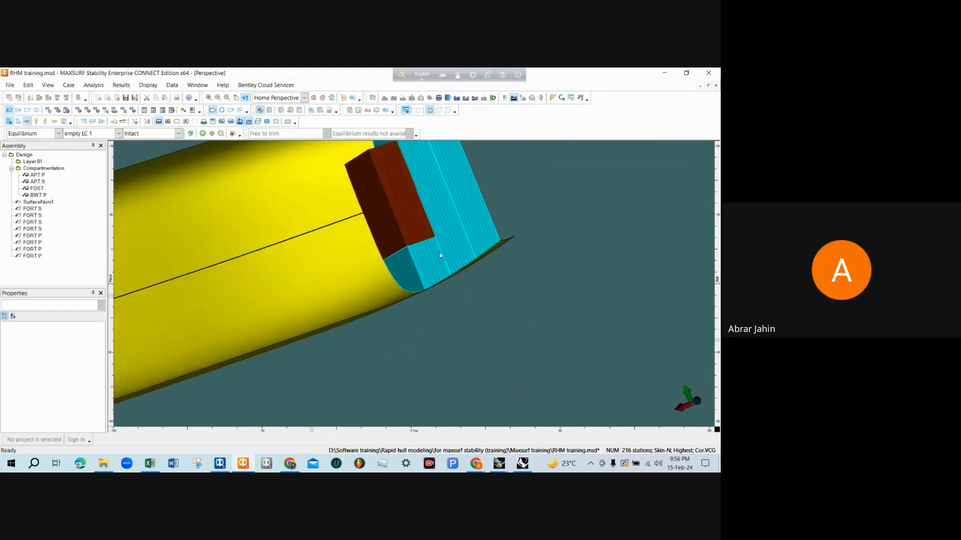
Switch to the tanks visual model in Rhinoceros and highlight the port BWT solid beside FOST
left_click(523, 463)
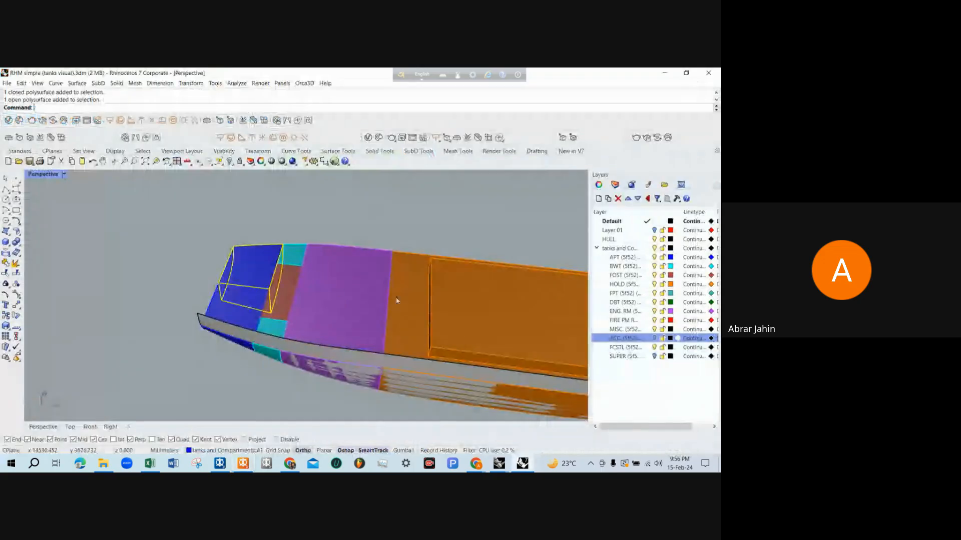
right_click_drag(368, 250, 359, 327)
left_click(389, 341)
left_click(395, 321)
scroll(386, 303, "up", 5)
left_click(385, 303)
left_click(427, 336)
scroll(427, 336, "down", 3)
left_click(356, 349)
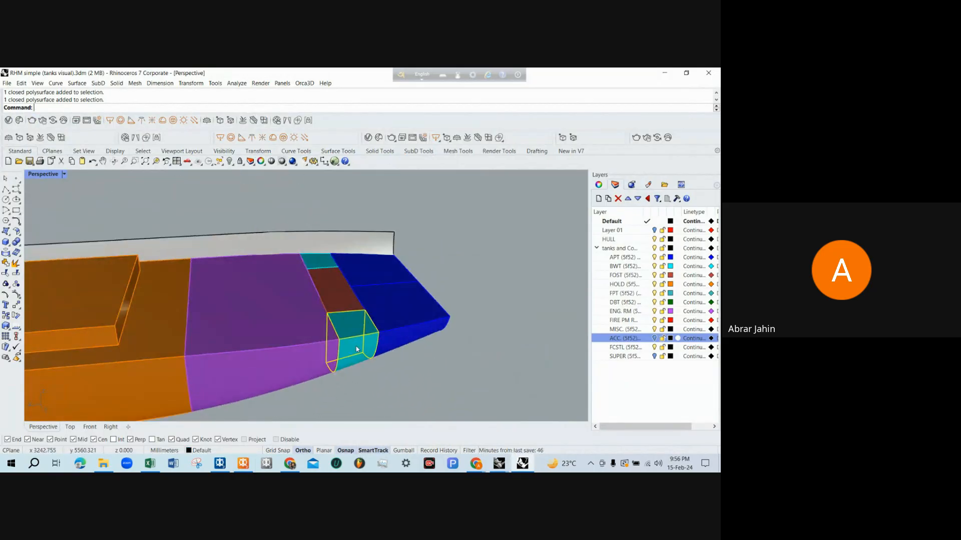
Examine the port BWT solid from several angles against the hull and neighbouring tanks, and clear the selection
left_click(376, 373)
scroll(354, 283, "down", 3)
right_click_drag(354, 283, 371, 321)
scroll(370, 322, "up", 4)
left_click(370, 322)
right_click_drag(453, 364, 409, 302)
right_click_drag(476, 319, 476, 368)
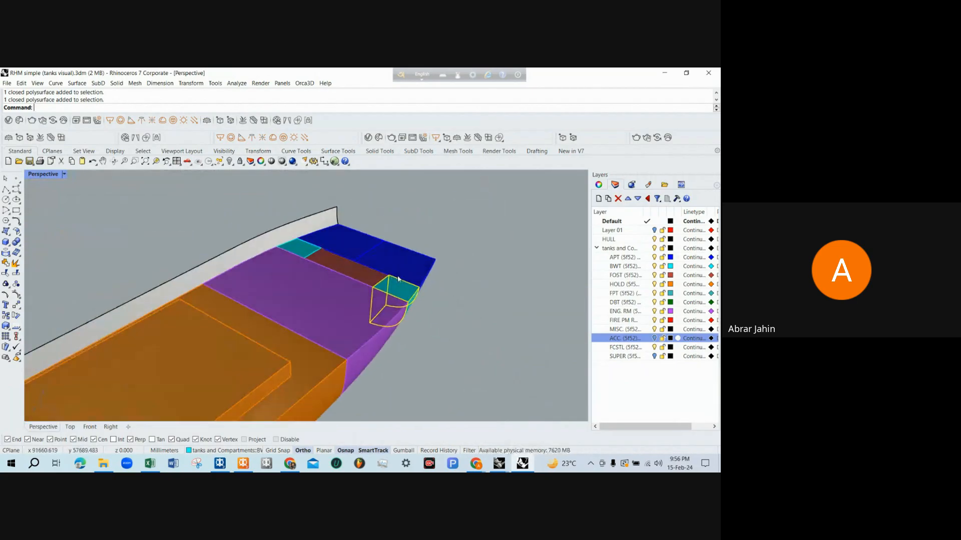
scroll(413, 287, "up", 5)
key("Escape")
Highlight the starboard BWT solid and compare its location with the port BWT across FOST
right_click_drag(412, 287, 235, 304)
scroll(413, 281, "down", 6)
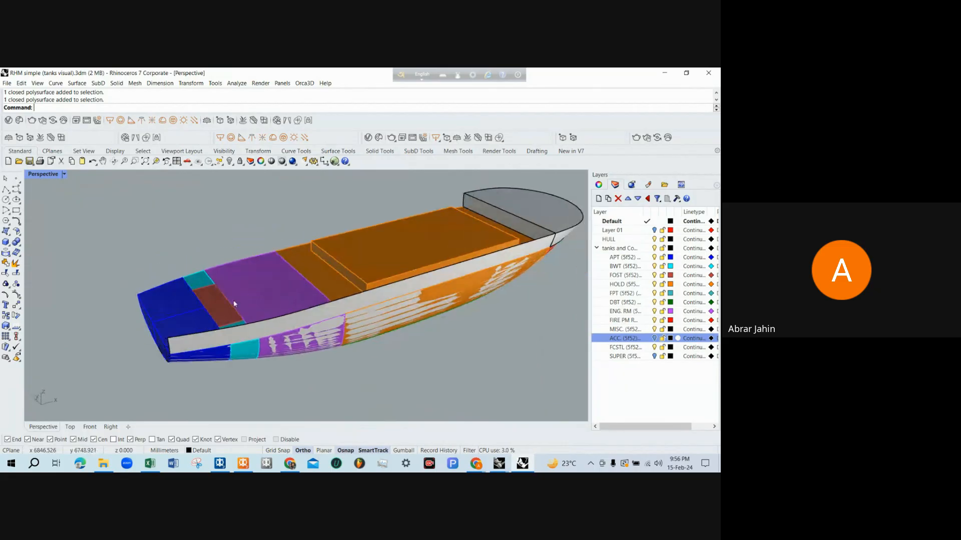
scroll(235, 304, "up", 3)
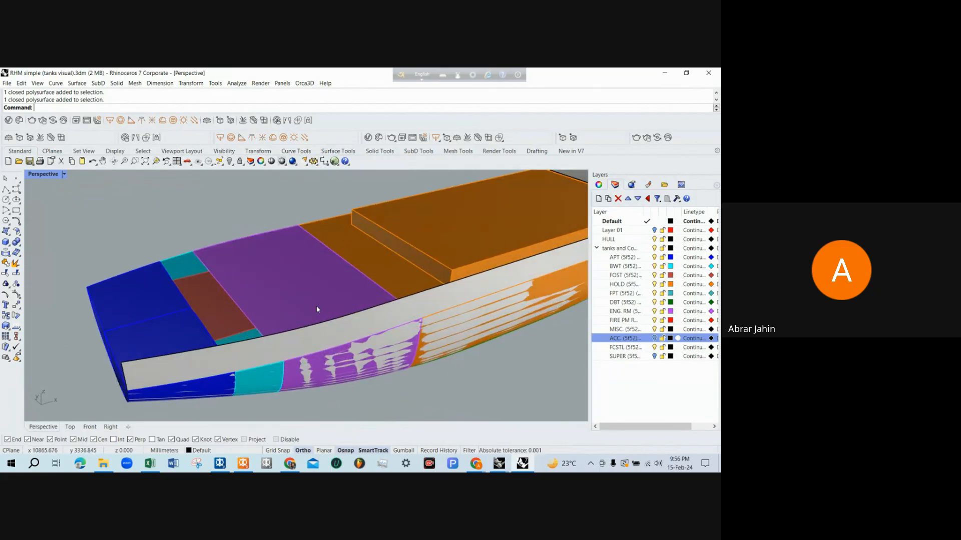
right_click_drag(317, 309, 292, 331)
left_click(322, 379)
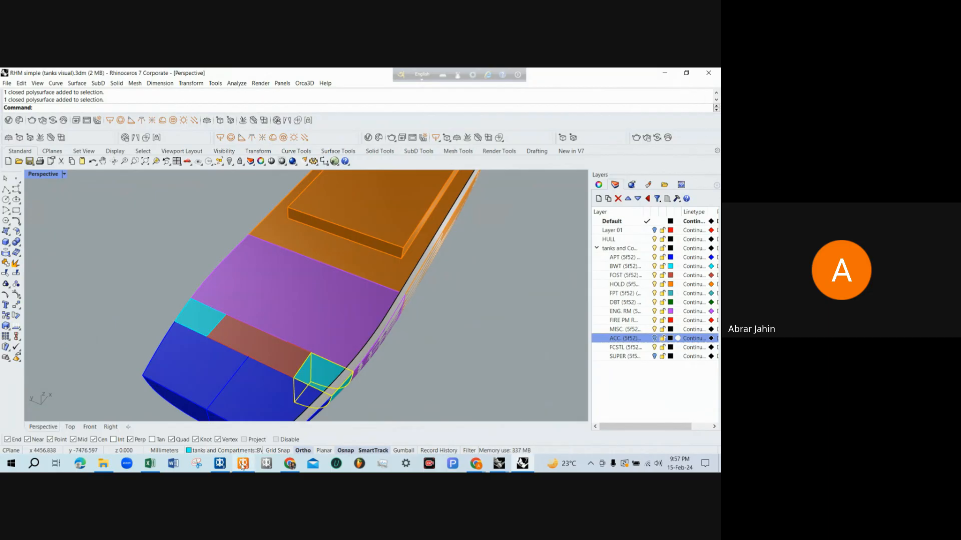
Switch to the RHM tank capacity drawing and compare the B.W.T. (P) and B.W.T. (S) outlines in the deck plan
mouse_move(243, 465)
left_click(550, 416)
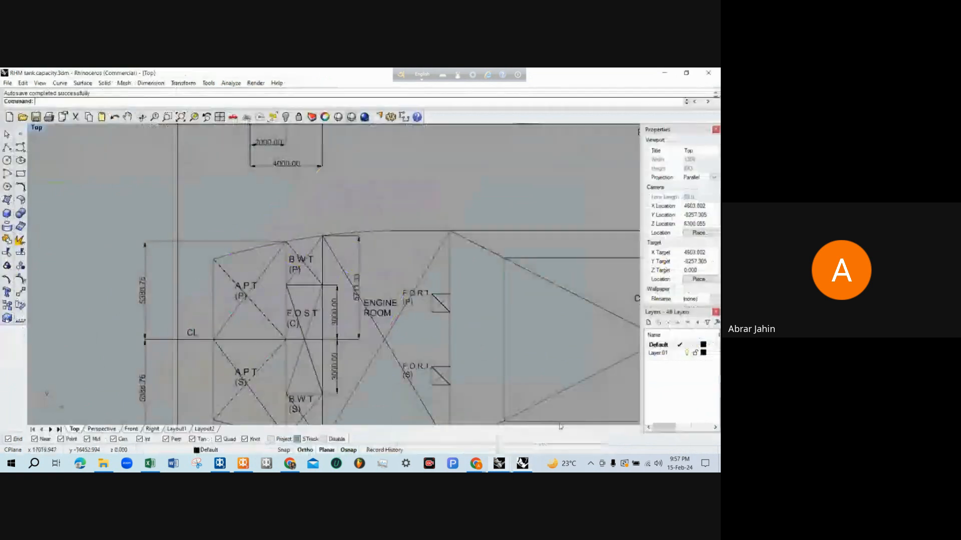
scroll(285, 318, "up", 5)
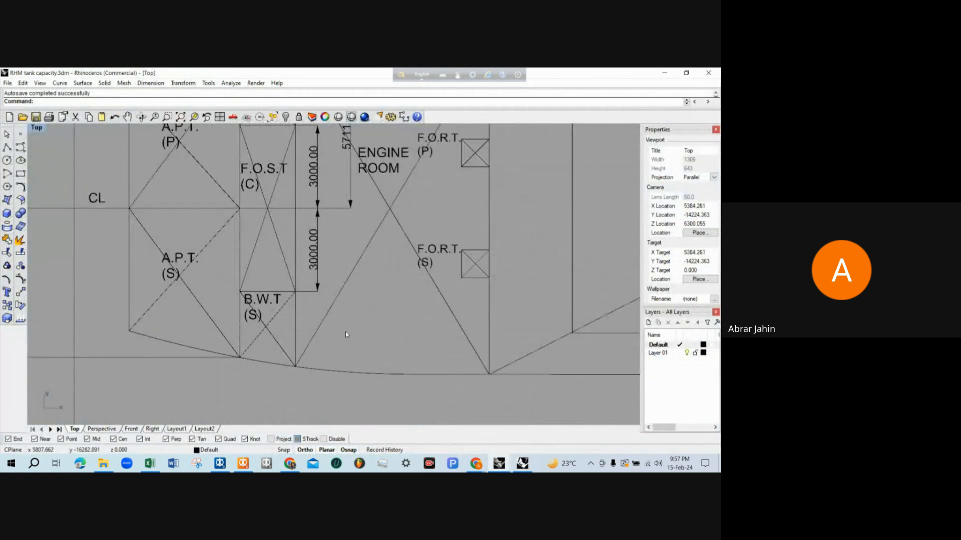
scroll(236, 334, "down", 5)
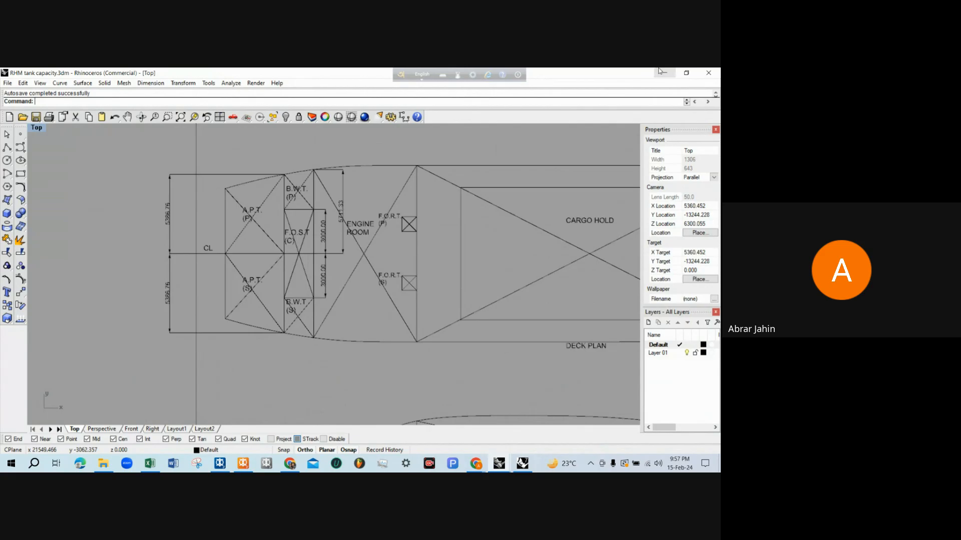
scroll(334, 330, "up", 6)
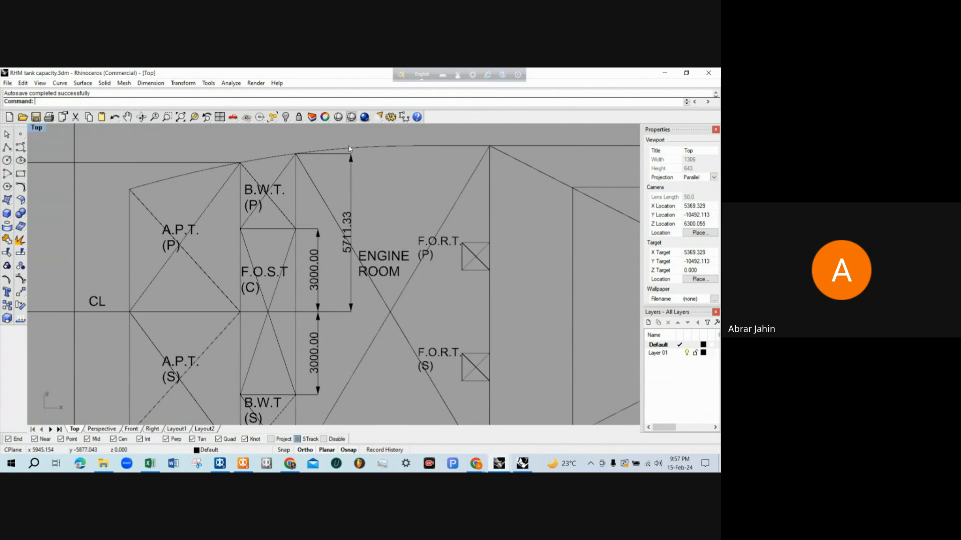
scroll(349, 252, "down", 3)
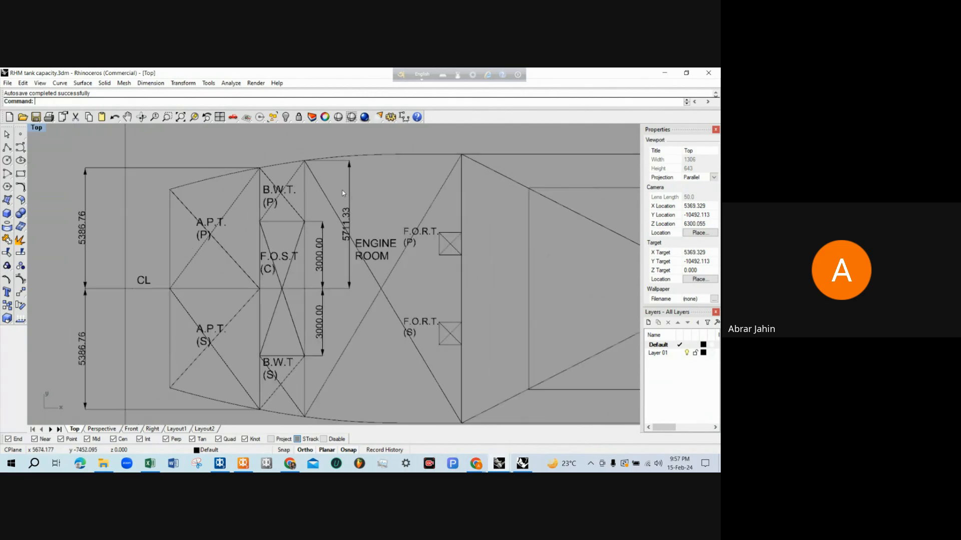
scroll(307, 320, "down", 1)
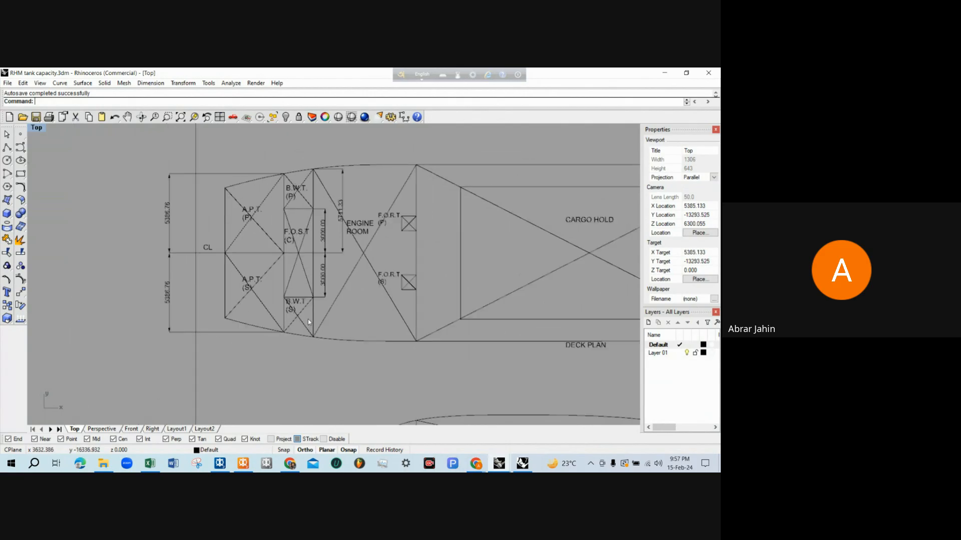
scroll(308, 319, "up", 3)
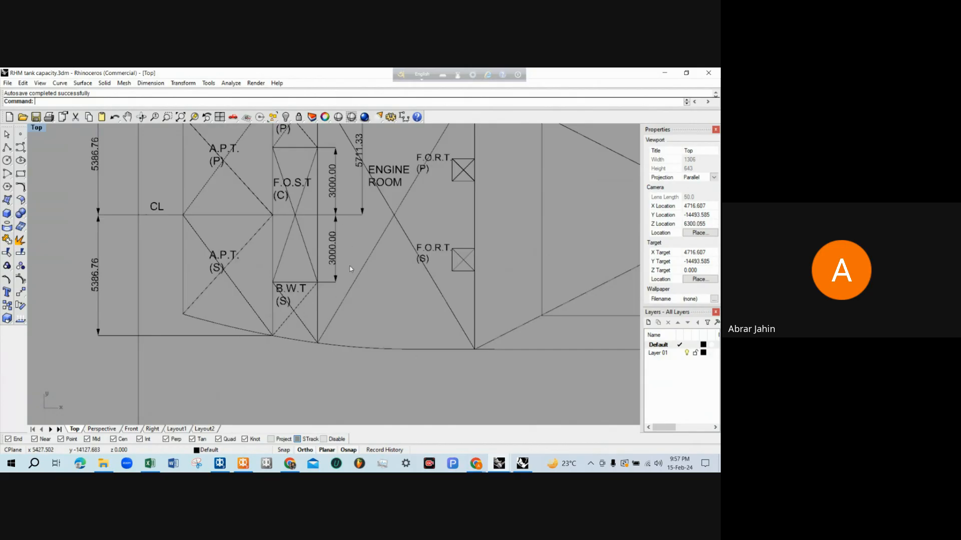
scroll(350, 269, "down", 2)
scroll(335, 214, "up", 2)
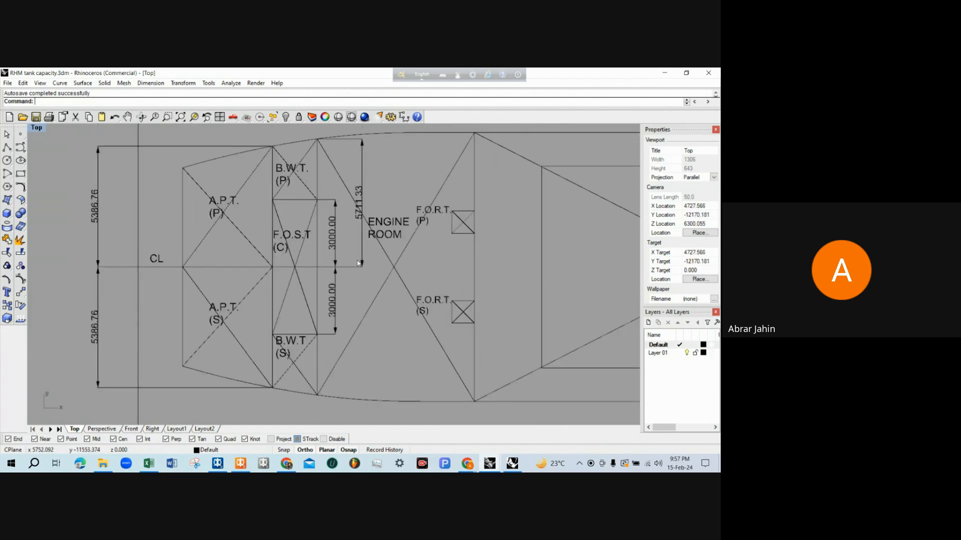
Check B.W.T. (P)'s hull-side corners and its boundary with F.O.S.T (C) in the deck plan
scroll(343, 214, "down", 2)
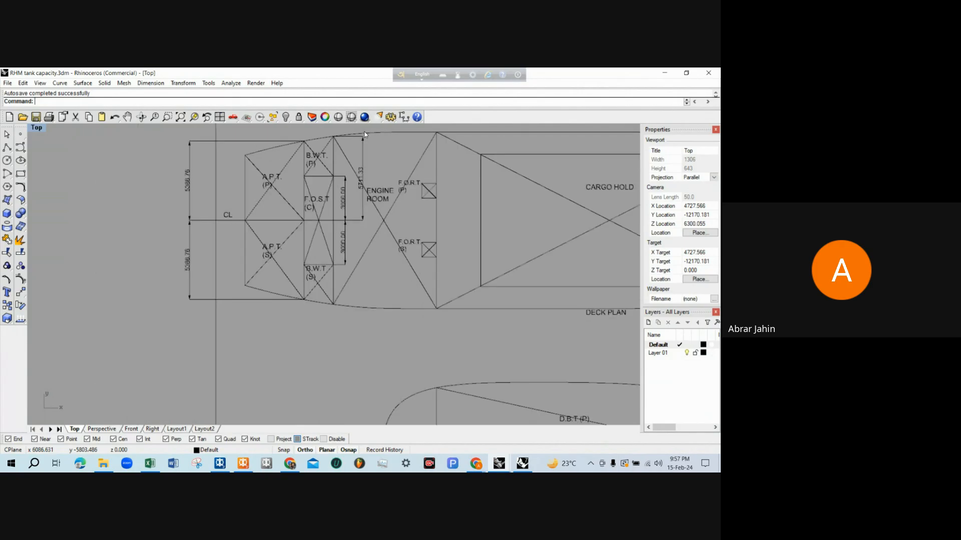
scroll(344, 214, "up", 2)
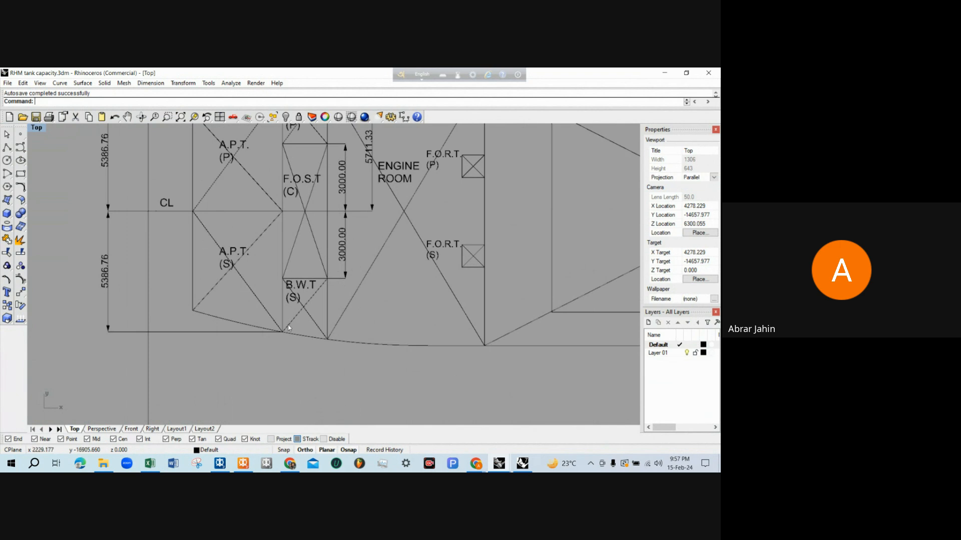
scroll(336, 348, "down", 3)
scroll(339, 344, "up", 2)
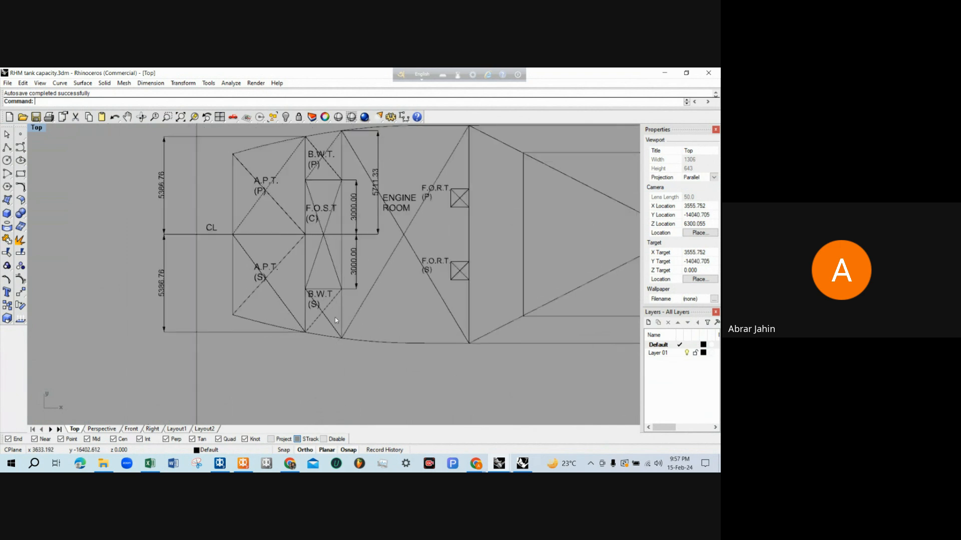
scroll(334, 341, "up", 1)
scroll(335, 344, "down", 2)
scroll(334, 189, "up", 3)
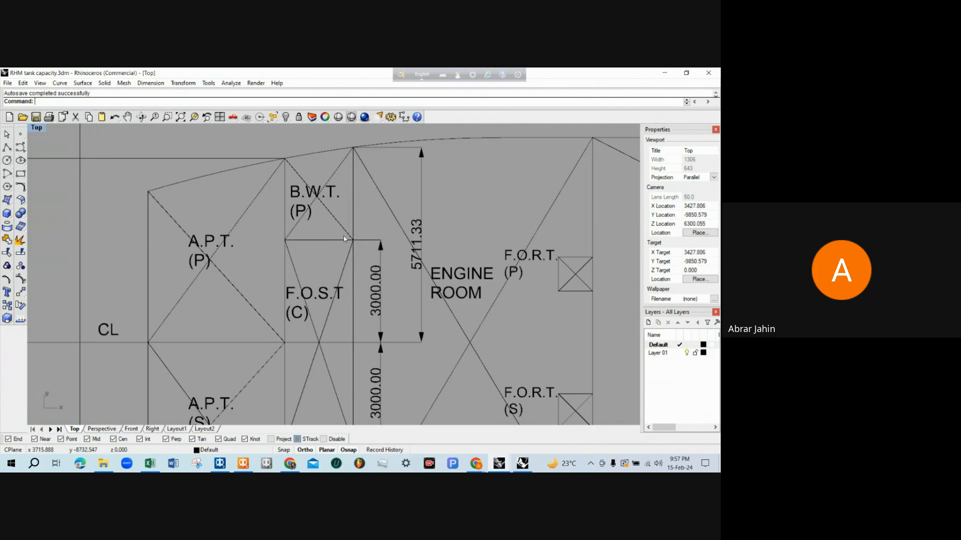
right_click_drag(353, 240, 356, 253)
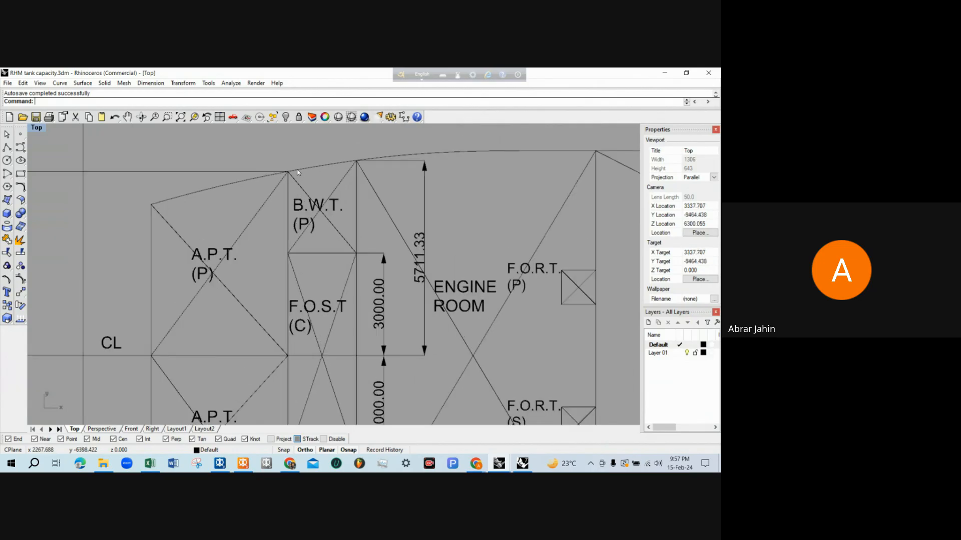
scroll(358, 165, "down", 3)
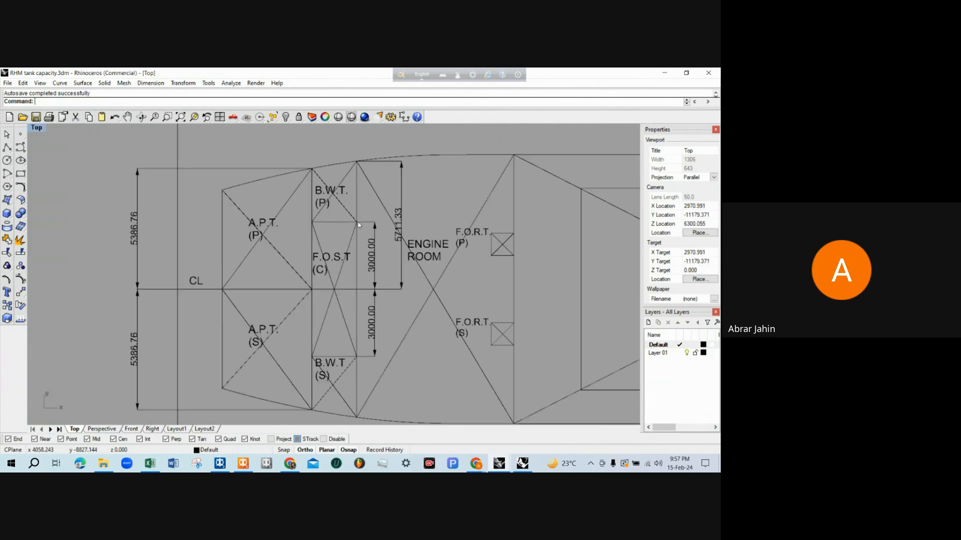
Examine B.W.T. (S)'s inner boundary and outer hull edge, with their centreline dimensions, in the deck plan
scroll(328, 341, "up", 4)
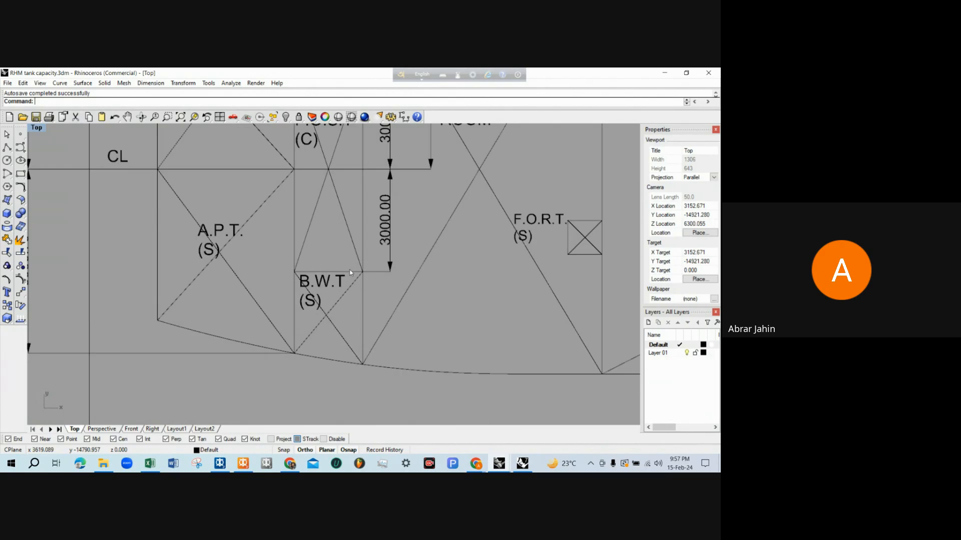
scroll(350, 272, "down", 3)
scroll(330, 306, "up", 3)
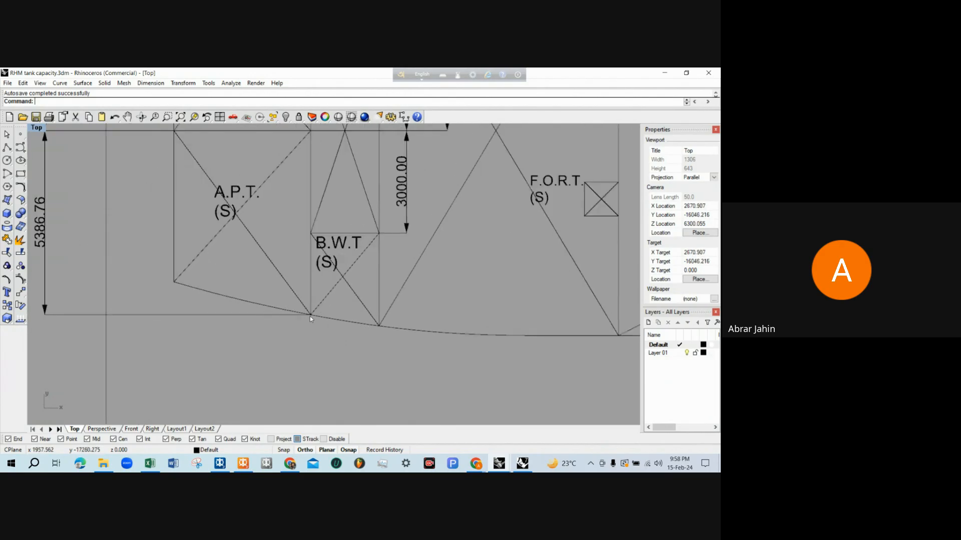
scroll(311, 319, "down", 3)
scroll(338, 290, "up", 3)
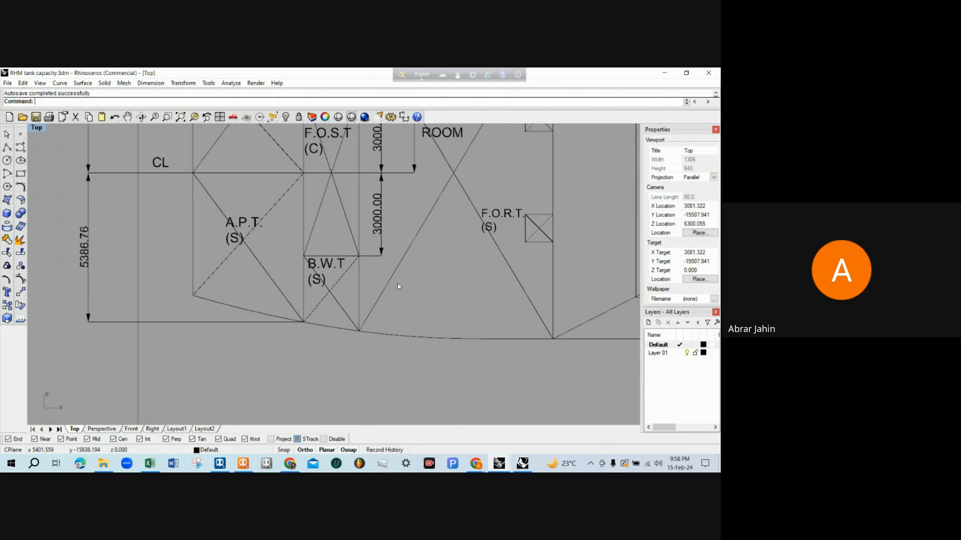
scroll(397, 285, "down", 2)
scroll(397, 284, "up", 2)
scroll(347, 311, "down", 4)
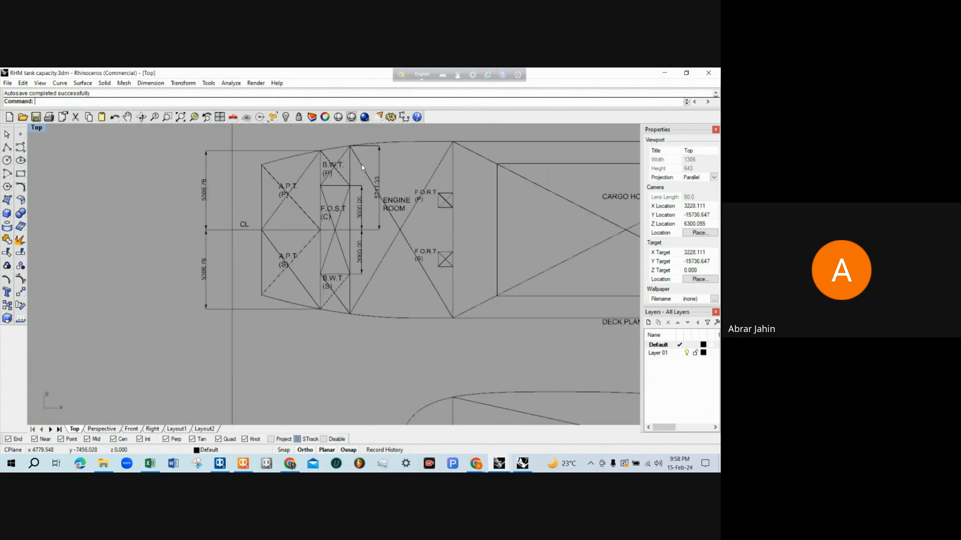
scroll(363, 167, "up", 6)
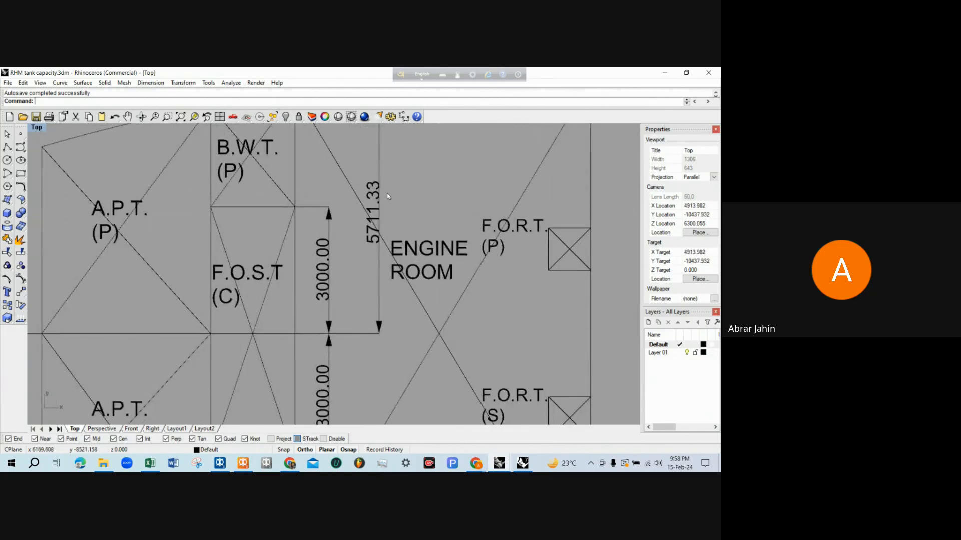
scroll(385, 205, "down", 6)
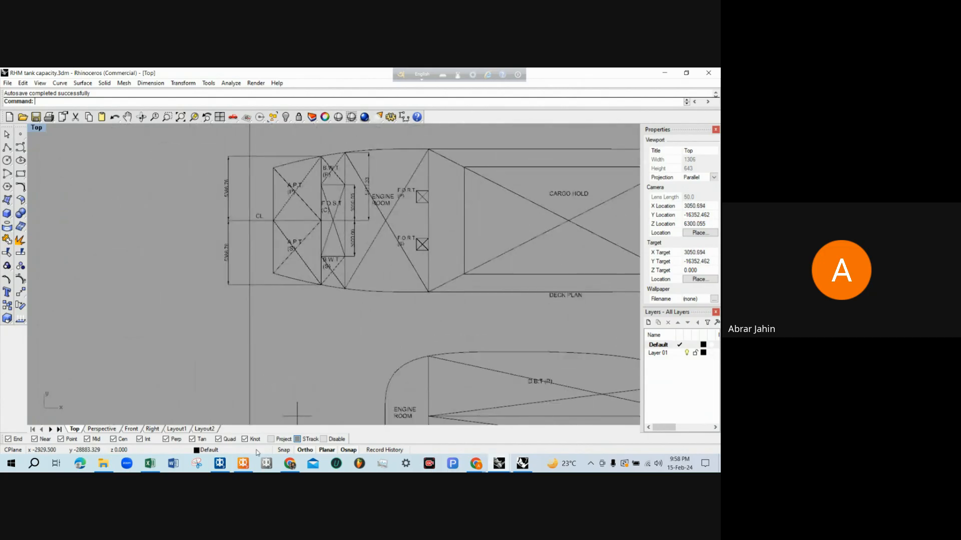
Switch to the RHM training model in MAXSURF Stability and add a tank named BWT S to the Room Definition table
left_click(244, 463)
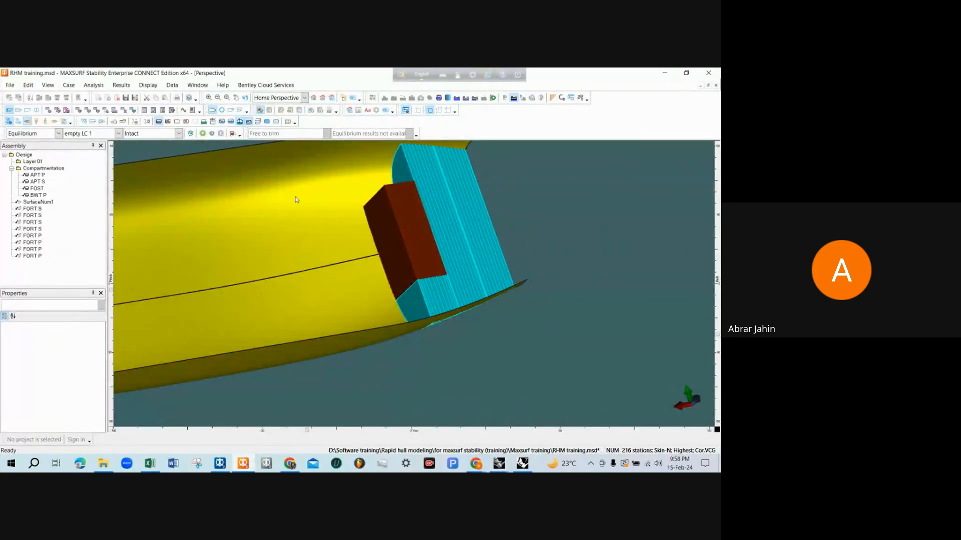
left_click(79, 110)
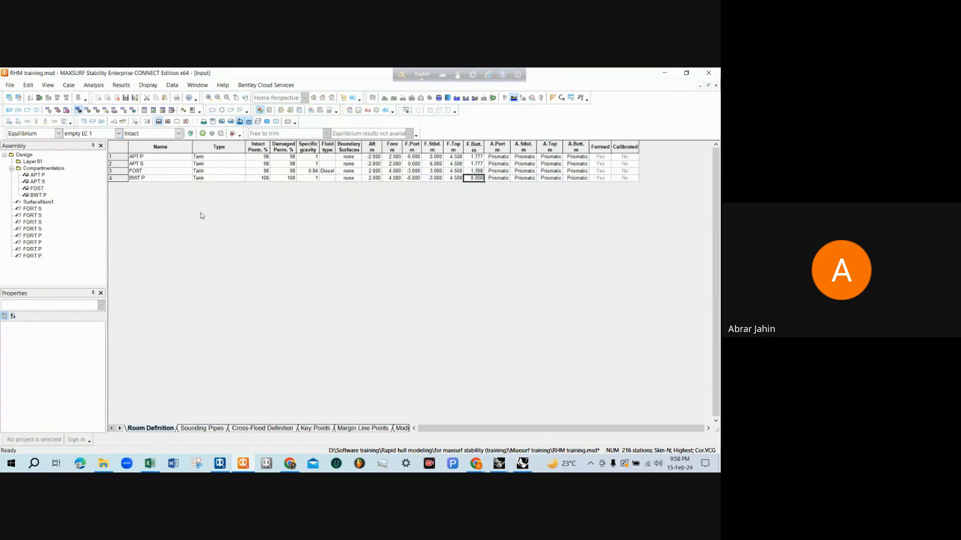
key("ctrl+a")
left_click(151, 188)
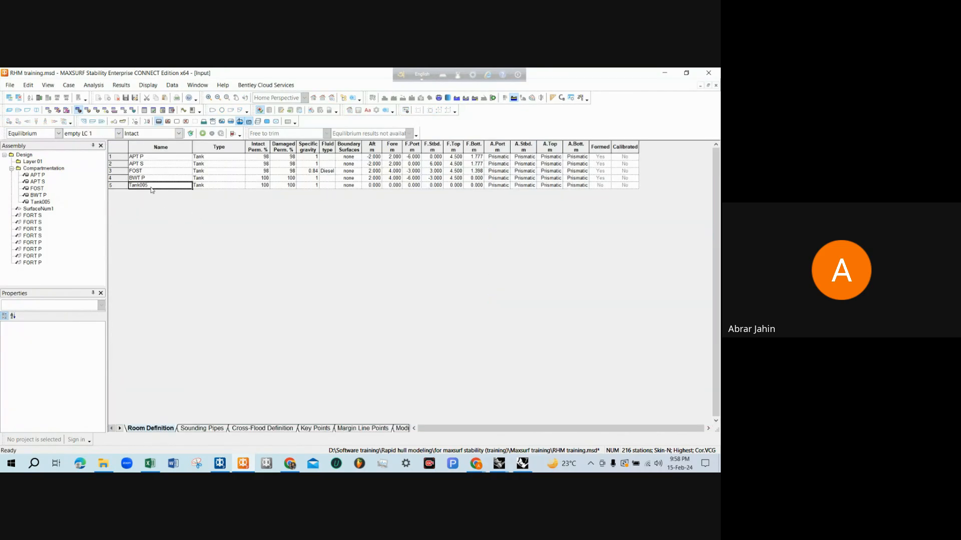
type("BWT S")
key("Tab")
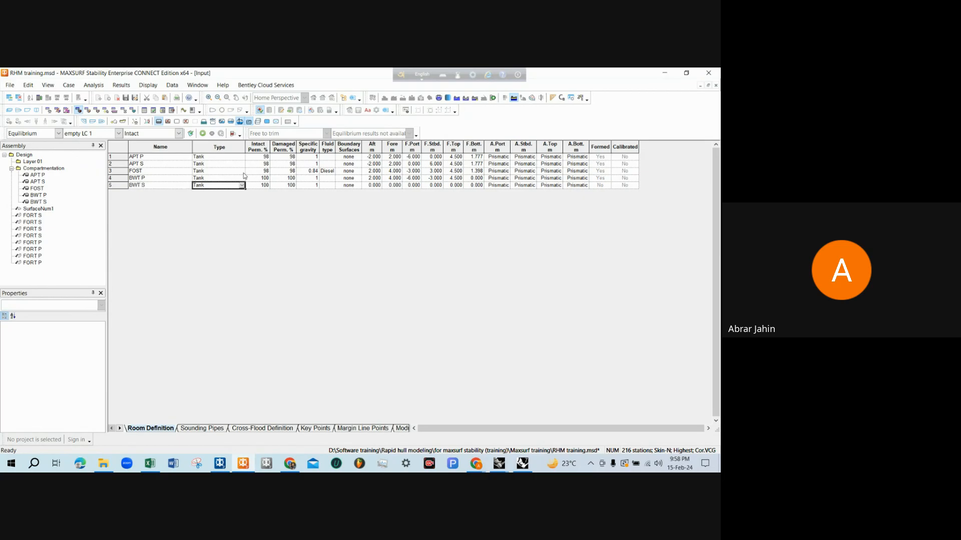
Set the intact and damaged permeability of BWT P and BWT S to 98%
left_click_drag(246, 172, 288, 185)
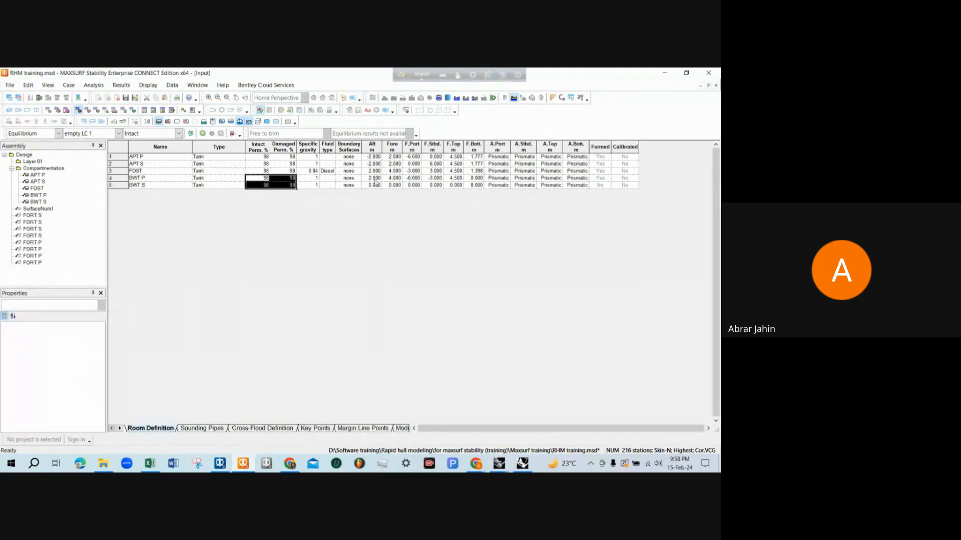
left_click(153, 179)
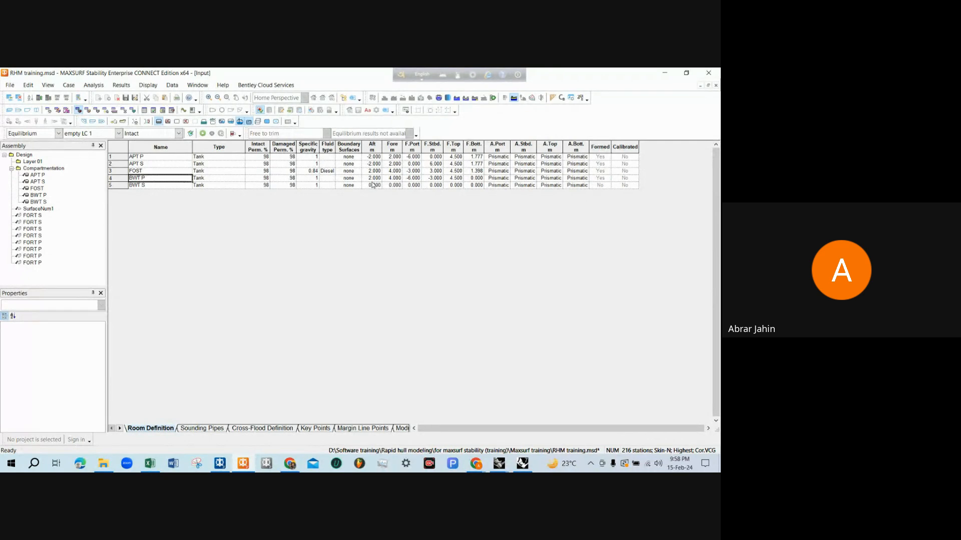
Copy BWT P's aft and fore limits (2 m, 4 m) and forward top and bottom limits (4.5 m, 0 m) to BWT S
left_click_drag(372, 180, 388, 183)
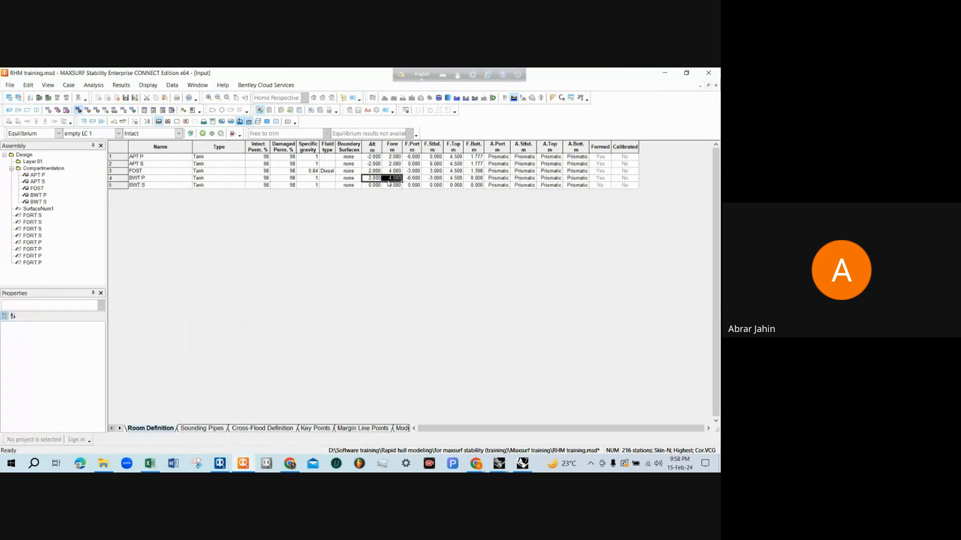
key("ctrl+c")
left_click(374, 185)
key("ctrl+v")
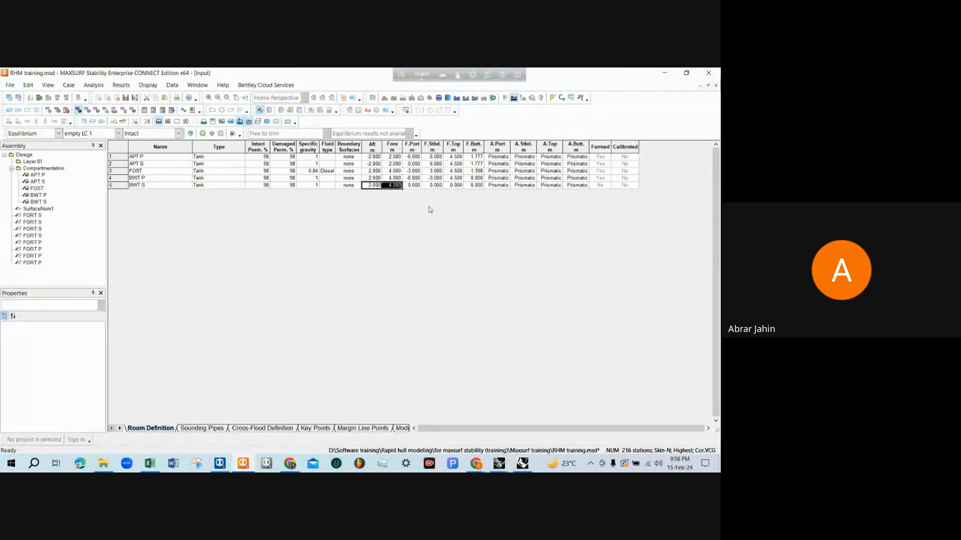
left_click_drag(453, 178, 474, 179)
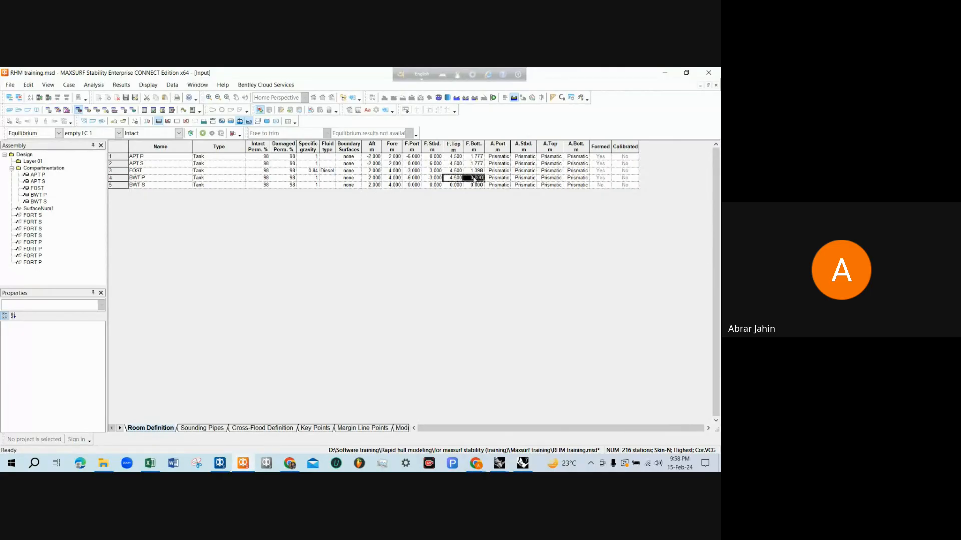
left_click(456, 186)
key("ctrl+v")
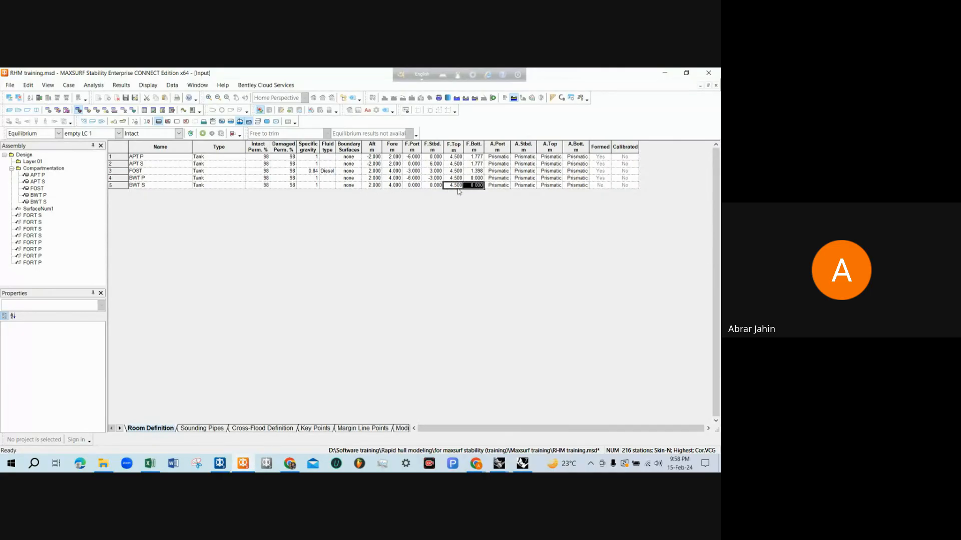
Set BWT S's forward port limit to 3 m and forward starboard limit to 6 m, and recalculate the tanks
left_click(412, 186)
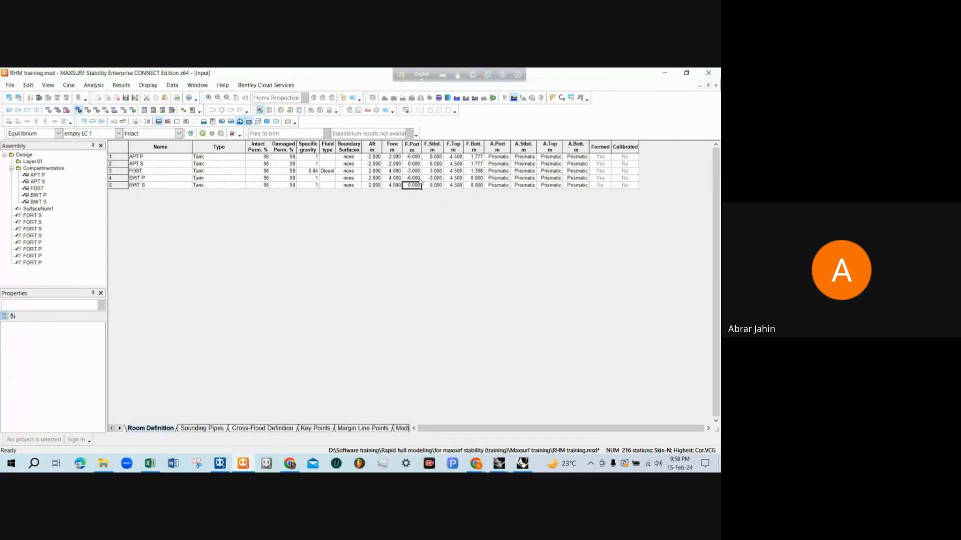
left_click(413, 180)
left_click(415, 187)
type("3")
key("Tab")
type("6")
key("Tab")
left_click(233, 134)
Inspect the tank arrangement at the hull's aft end in the perspective view, including APT S and the ballast tanks beside FOST
left_click(9, 110)
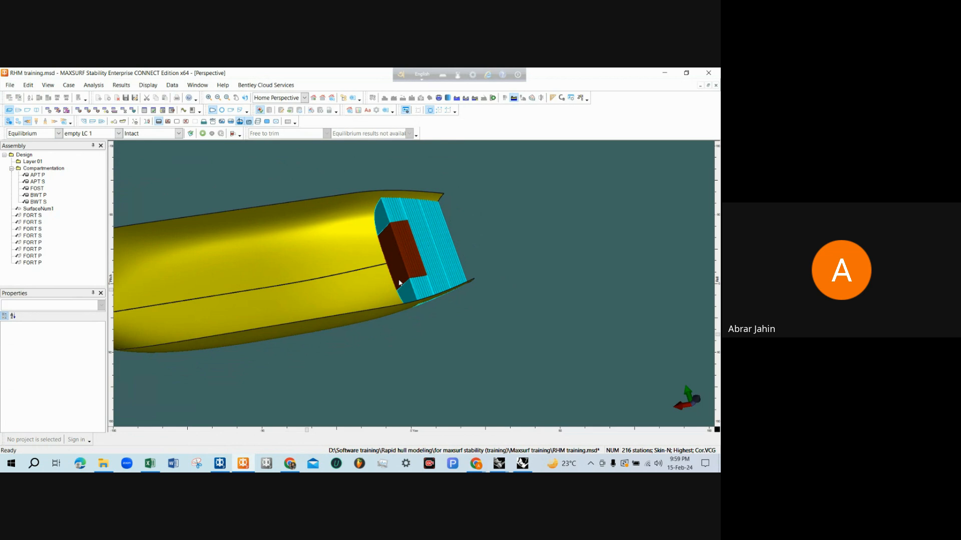
scroll(434, 224, "up", 4)
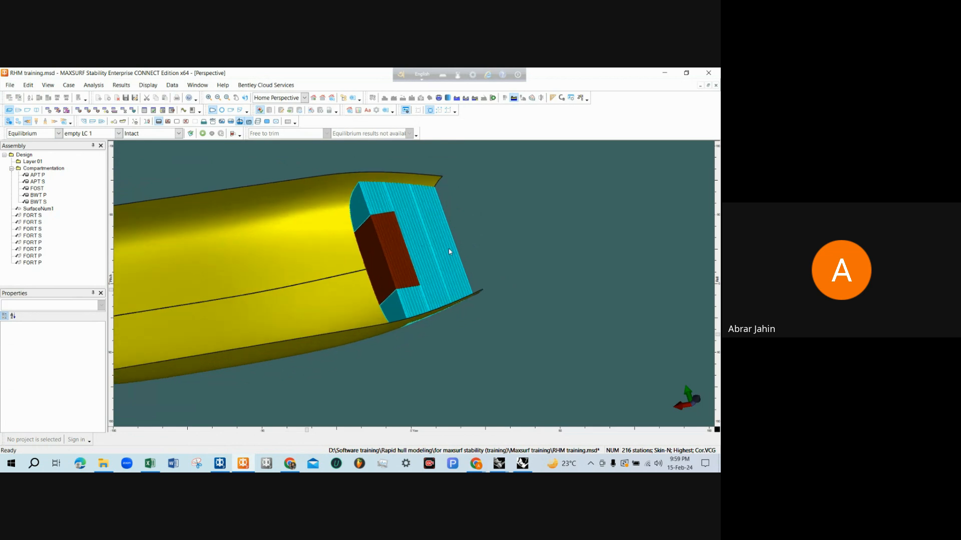
left_click(442, 242)
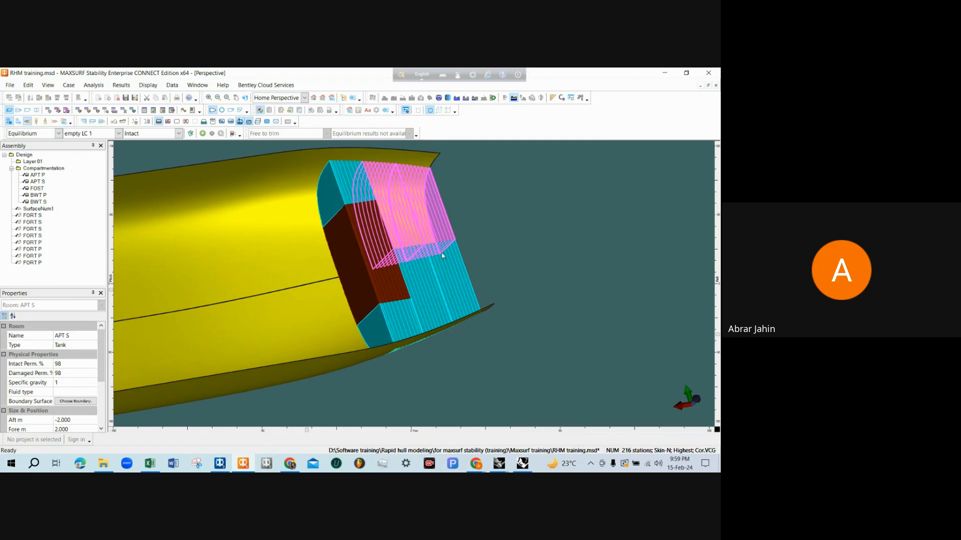
scroll(442, 254, "down", 2)
left_click(516, 253)
scroll(517, 253, "down", 3)
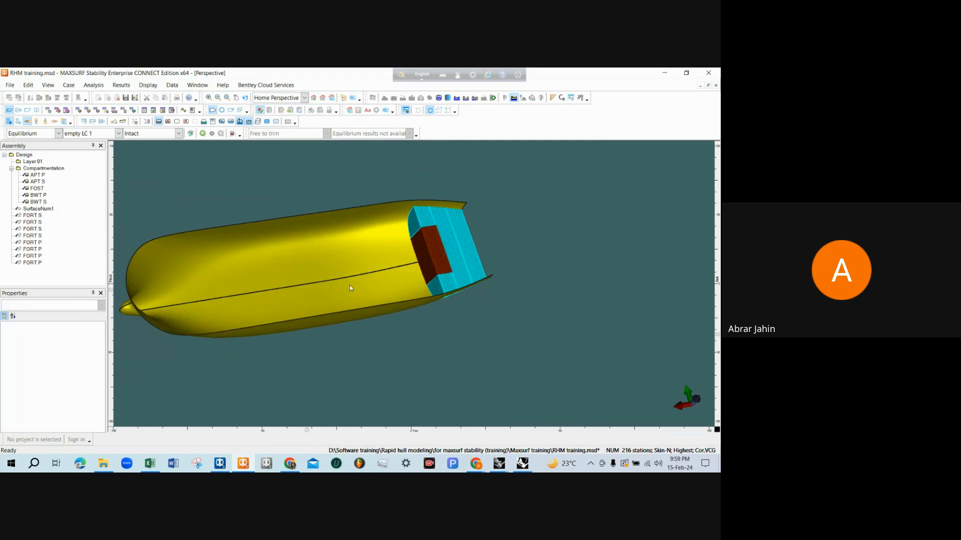
scroll(350, 288, "down", 1)
middle_click_drag(251, 266, 389, 304)
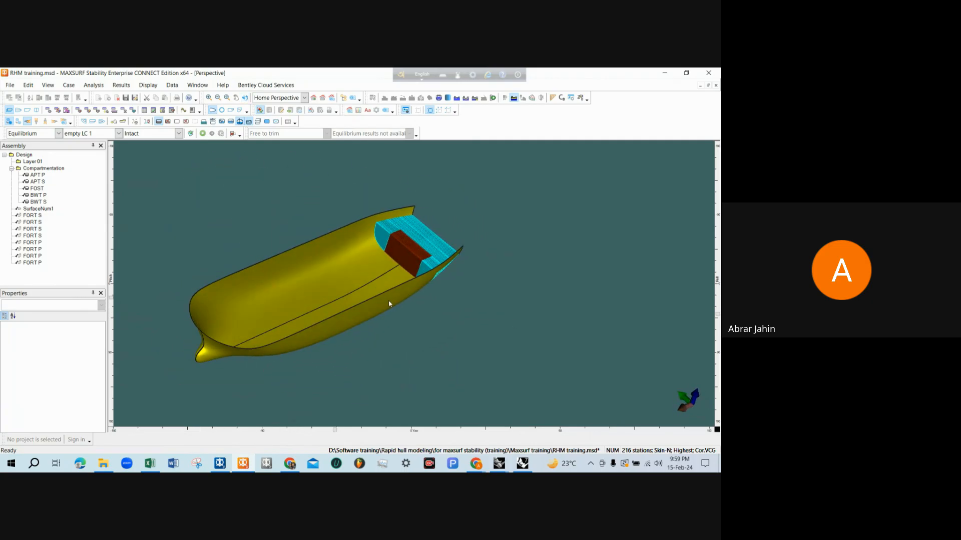
Check the participants in the Google Meet call and return to the MAXSURF Stability model
left_click(476, 464)
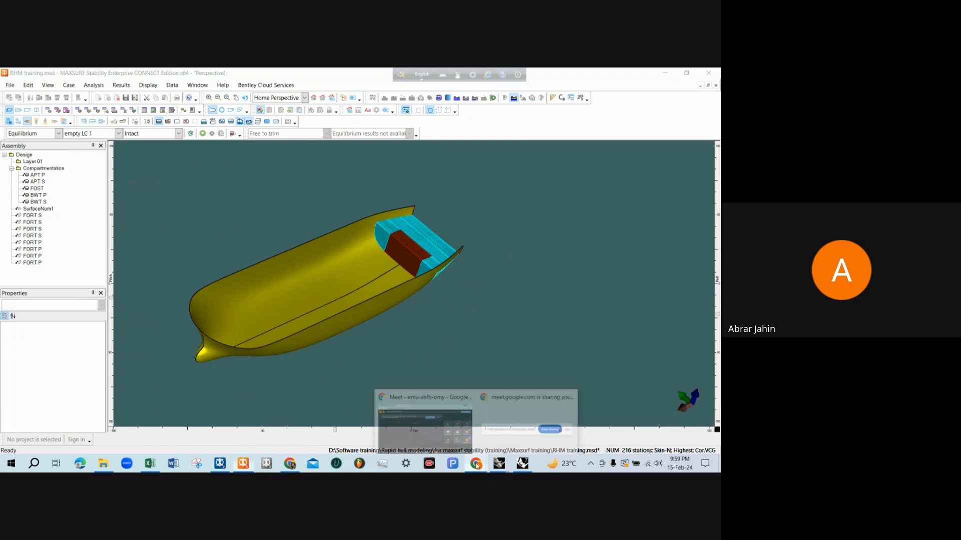
left_click(449, 428)
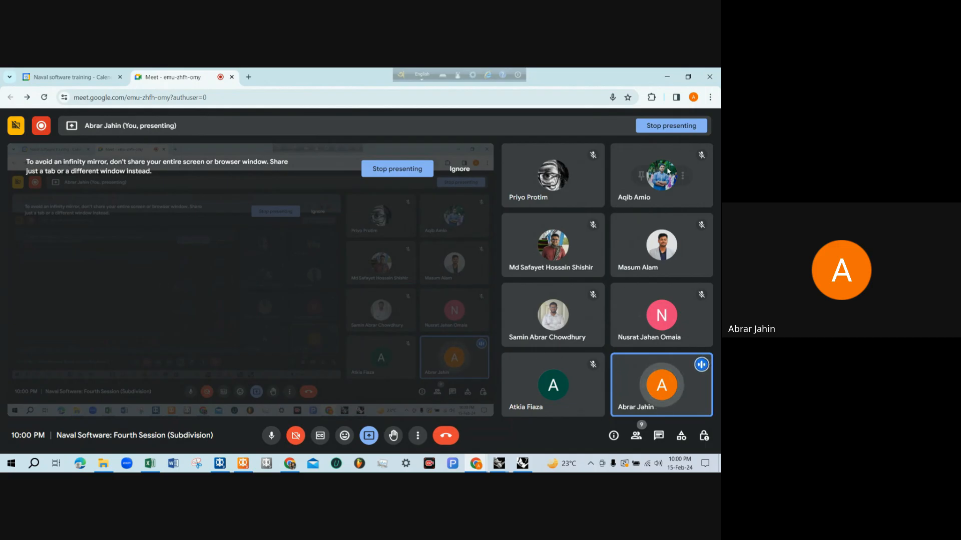
left_click(667, 77)
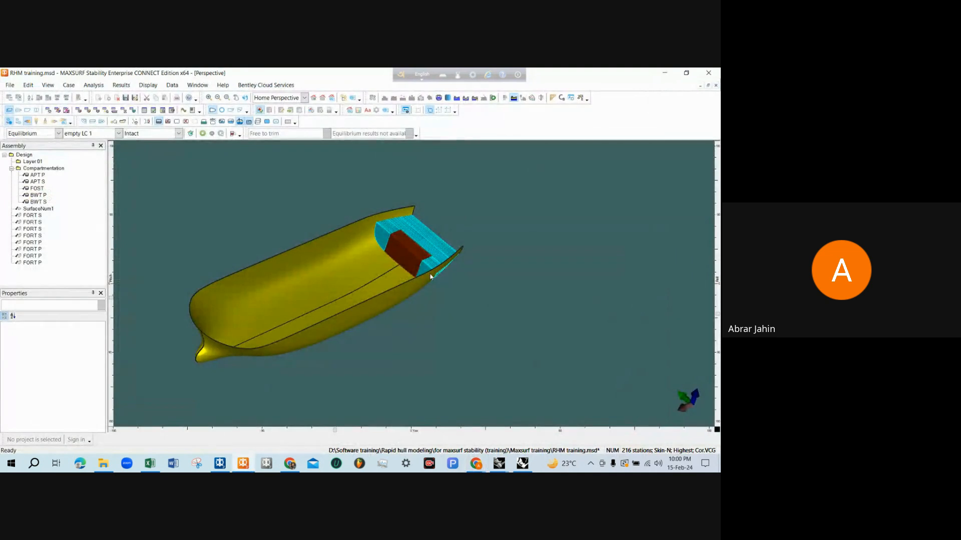
scroll(405, 301, "up", 5)
scroll(432, 260, "down", 5)
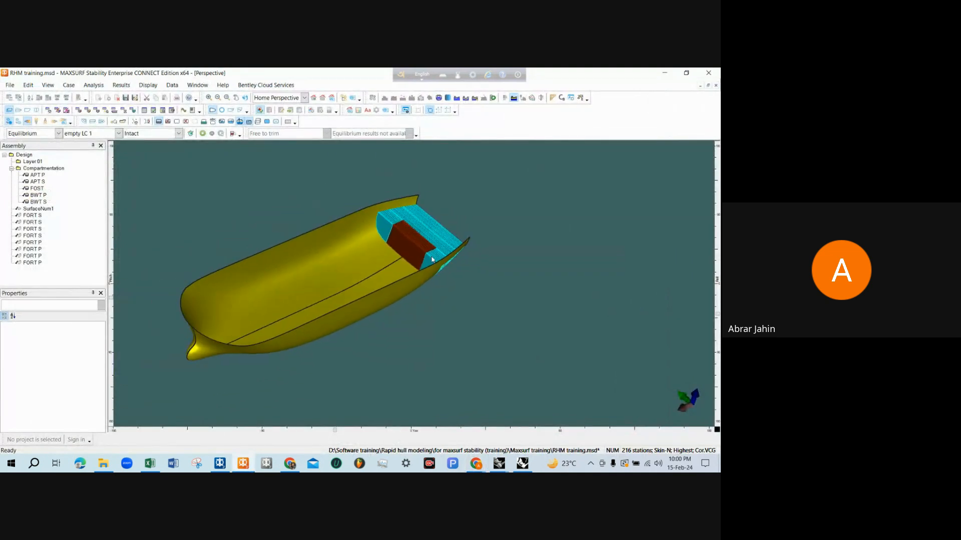
scroll(411, 230, "up", 4)
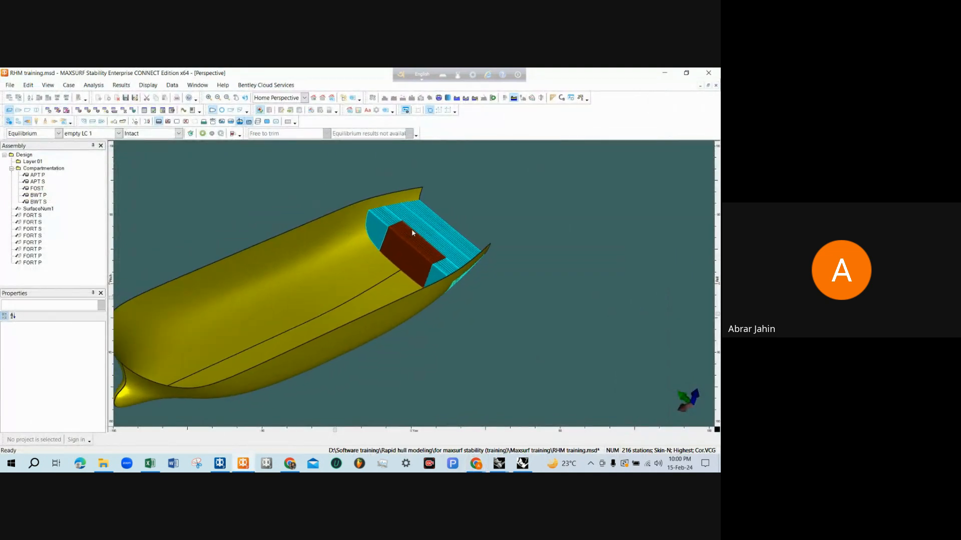
scroll(422, 244, "down", 2)
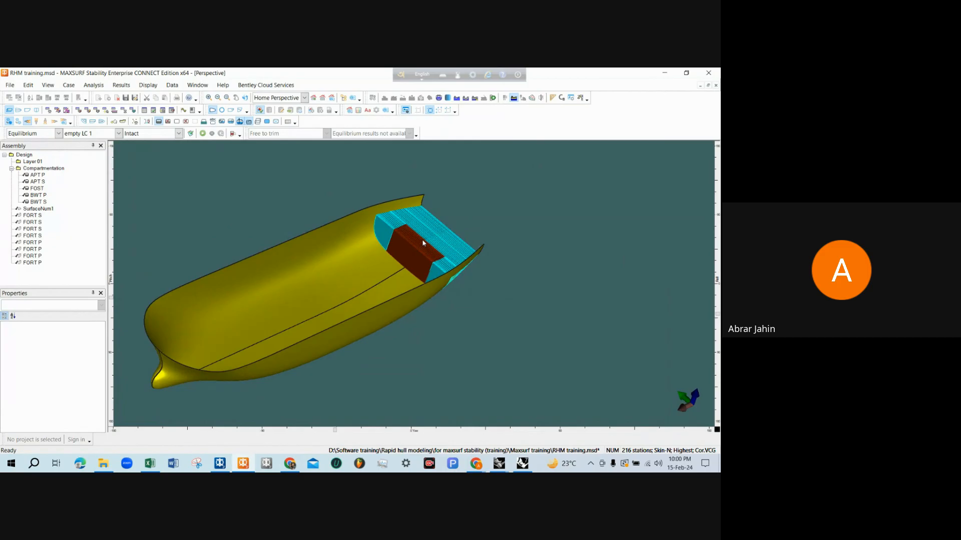
scroll(423, 244, "up", 2)
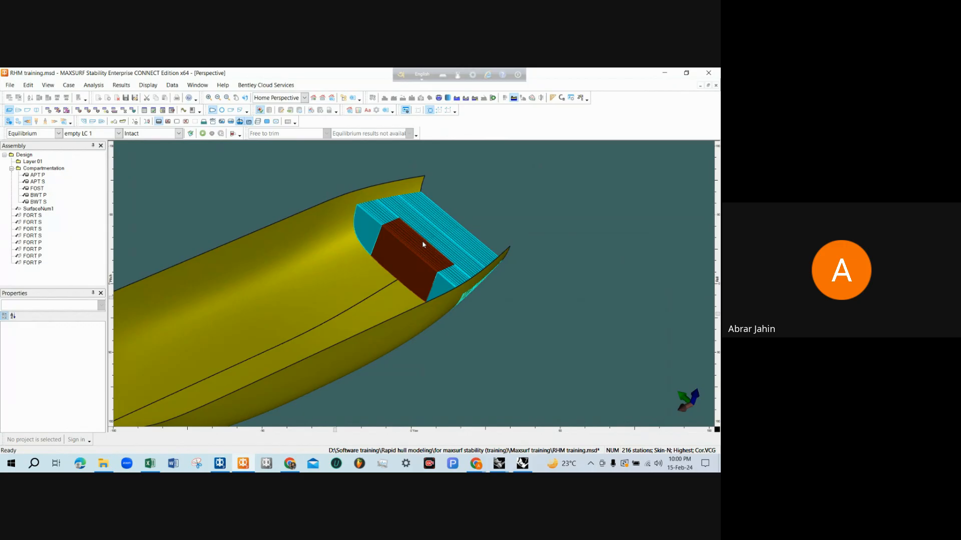
scroll(450, 248, "down", 2)
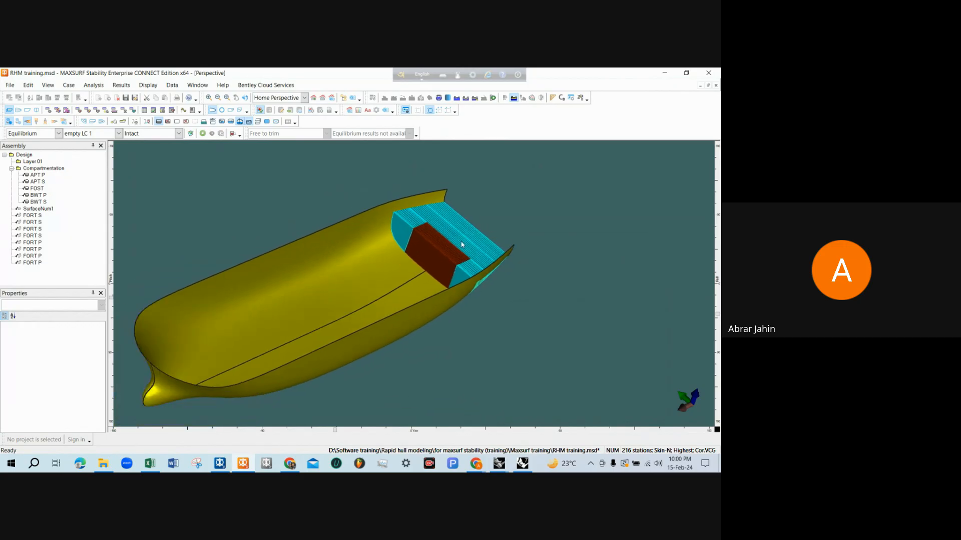
middle_click_drag(373, 257, 500, 283)
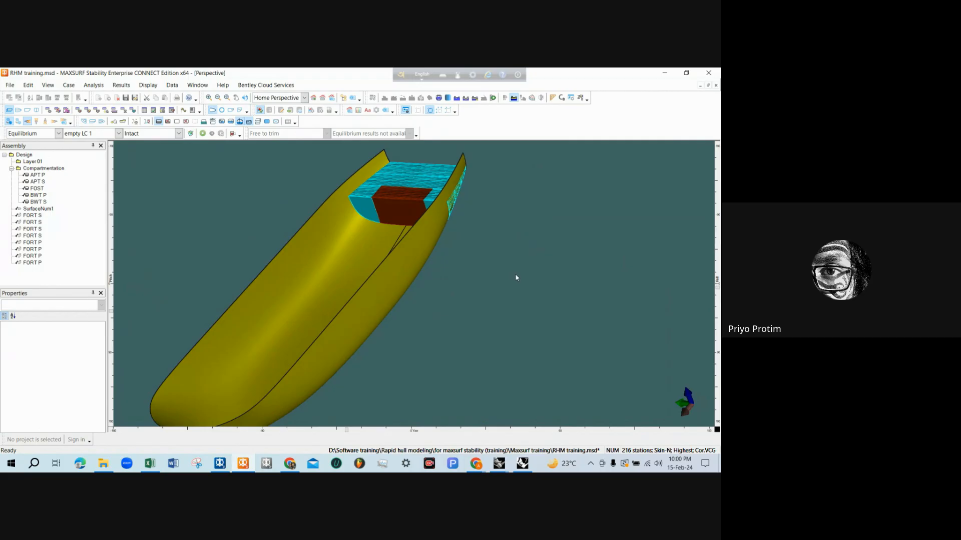
Switch to the Google Meet call, mute the microphone and stop presenting the screen
left_click(475, 463)
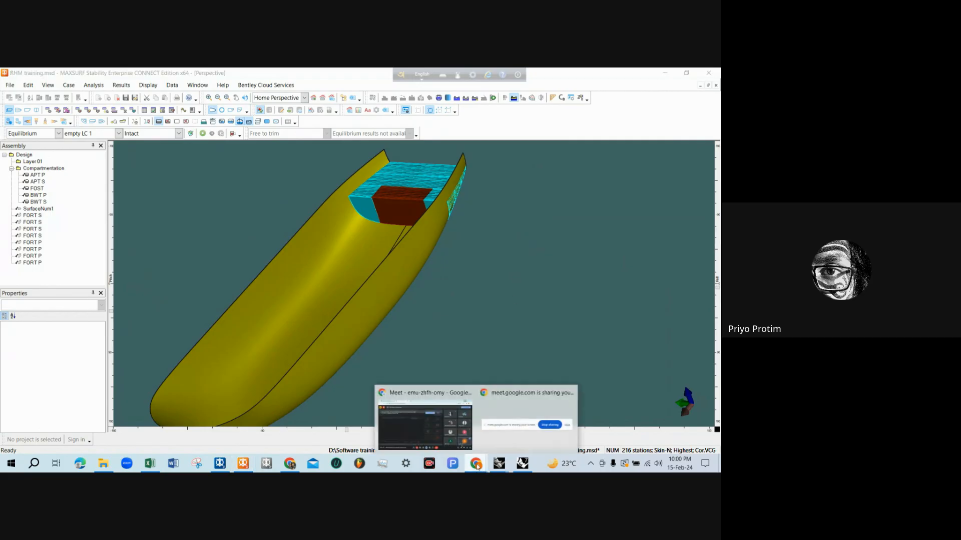
left_click(450, 443)
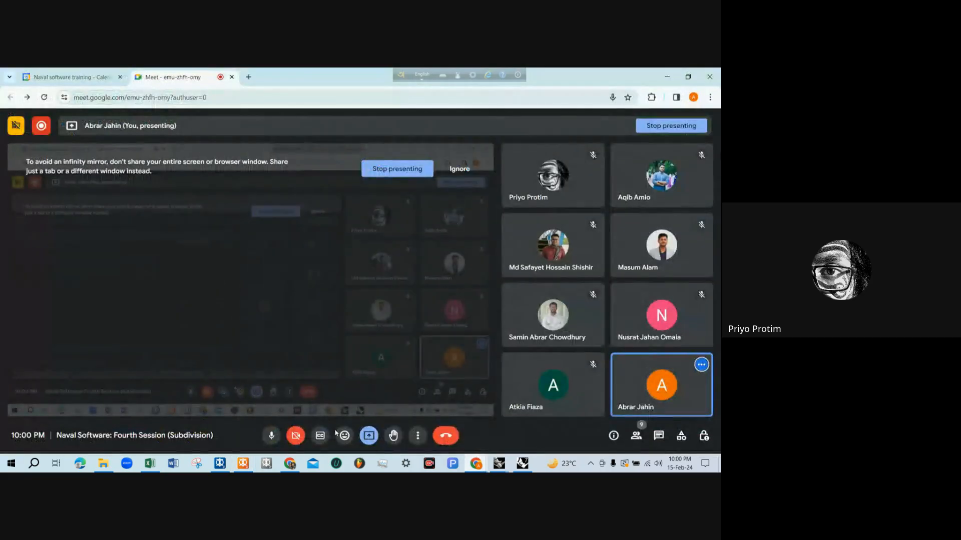
left_click(272, 436)
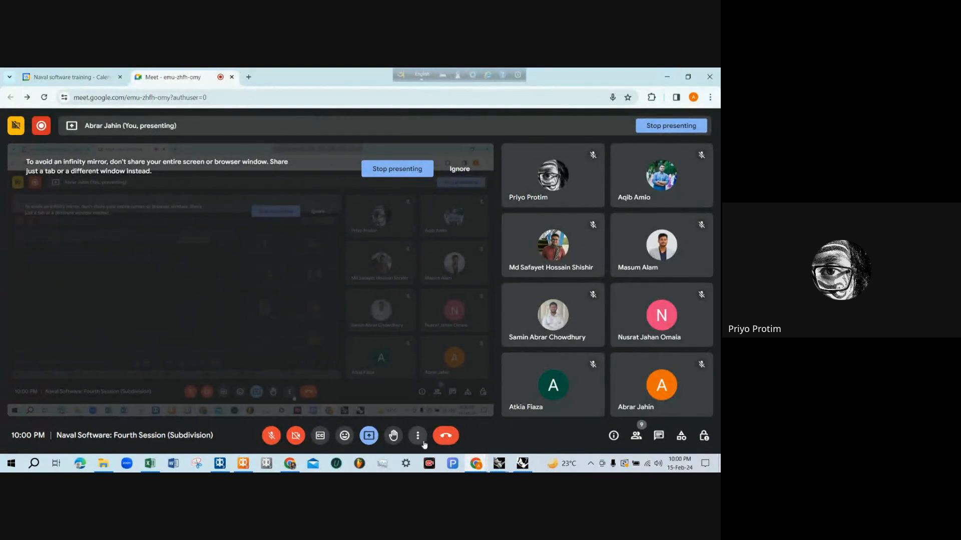
left_click(369, 435)
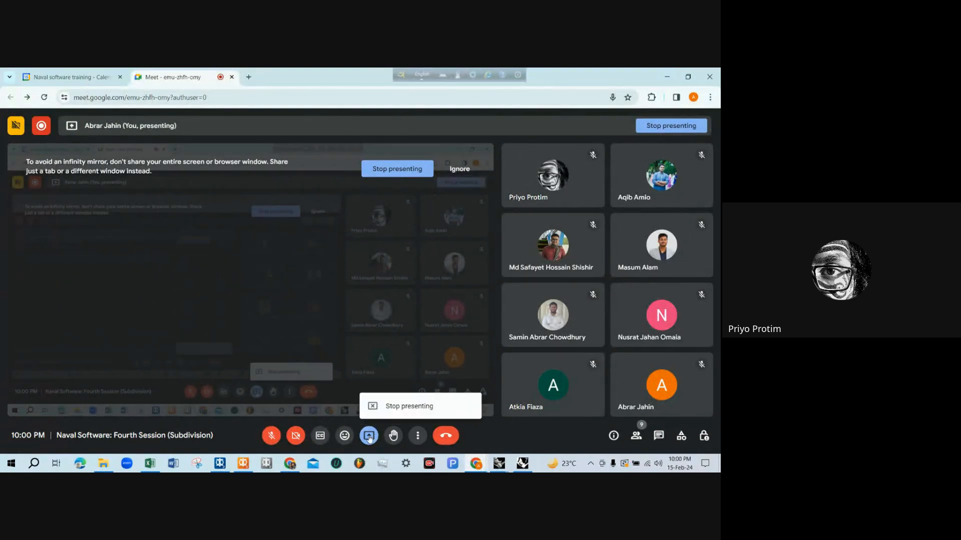
left_click(400, 408)
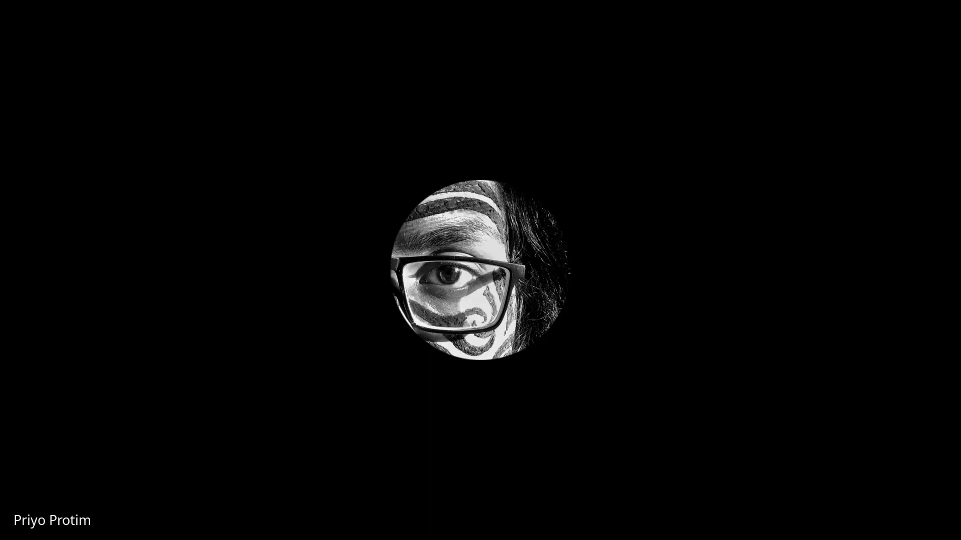
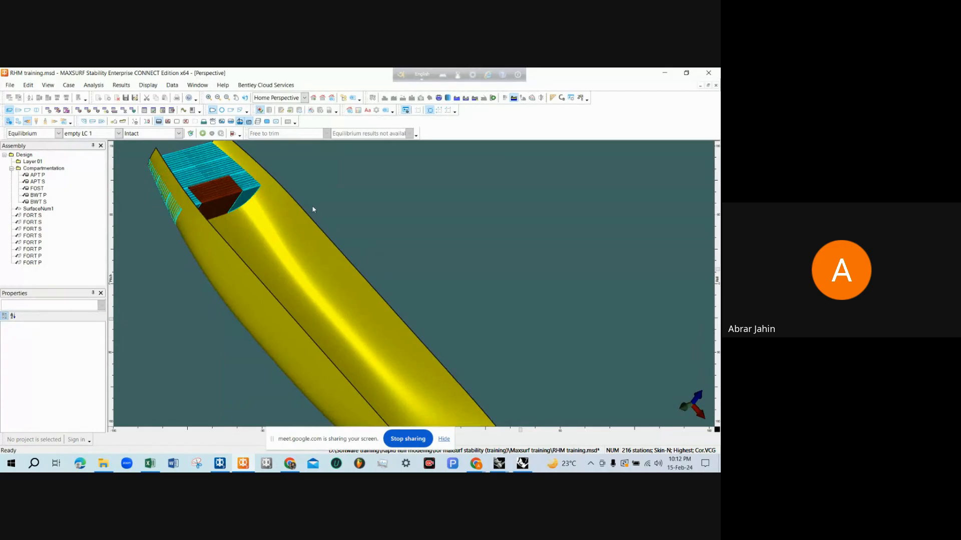
Open RHM simple FORT.3dm from the for maxsurf stability (training) folder in Rhinoceros and view the two FORT tanks
scroll(355, 278, "down", 1)
scroll(242, 189, "up", 3)
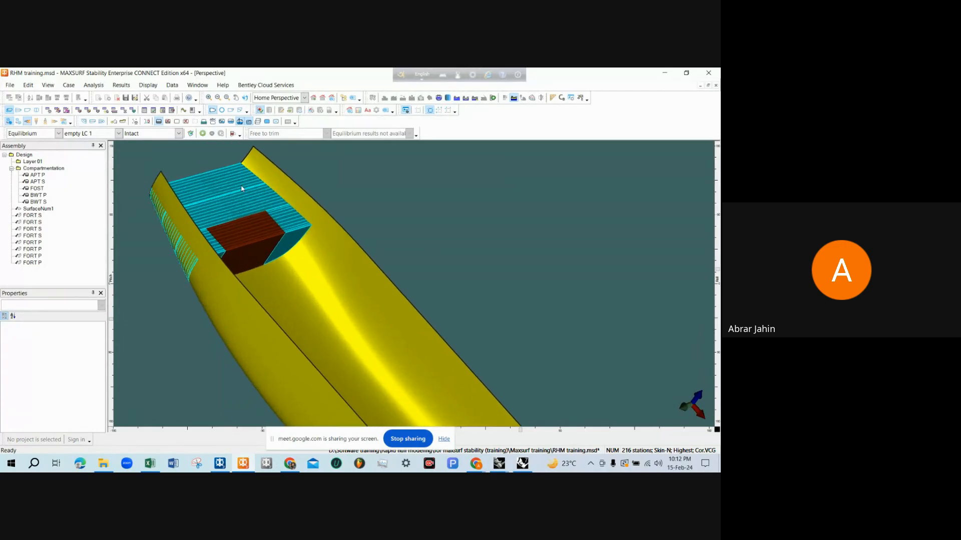
scroll(246, 205, "down", 1)
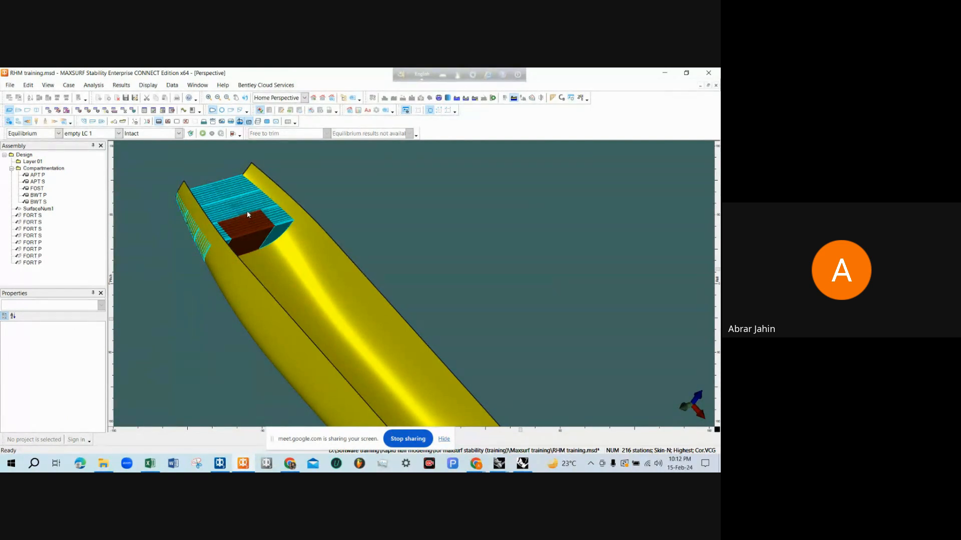
scroll(245, 208, "down", 1)
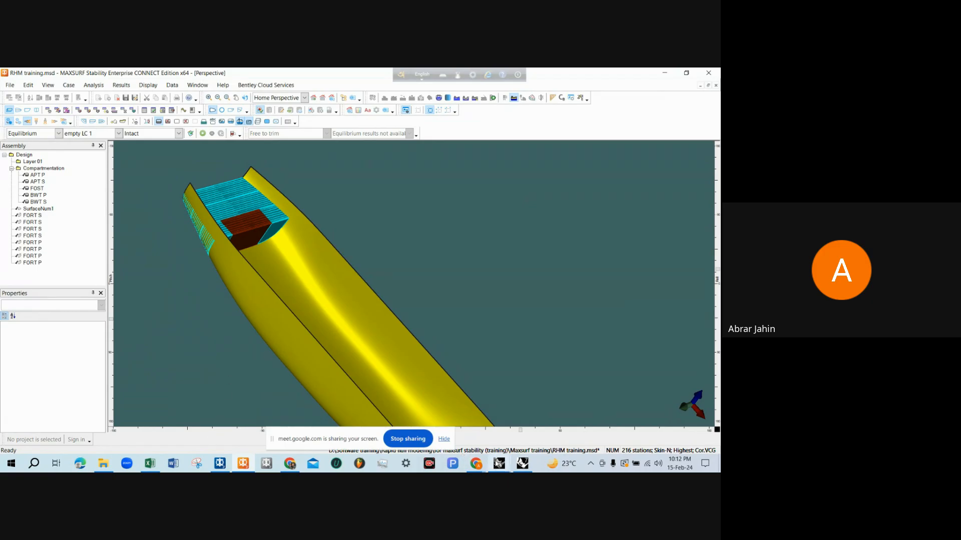
mouse_move(497, 463)
mouse_move(103, 463)
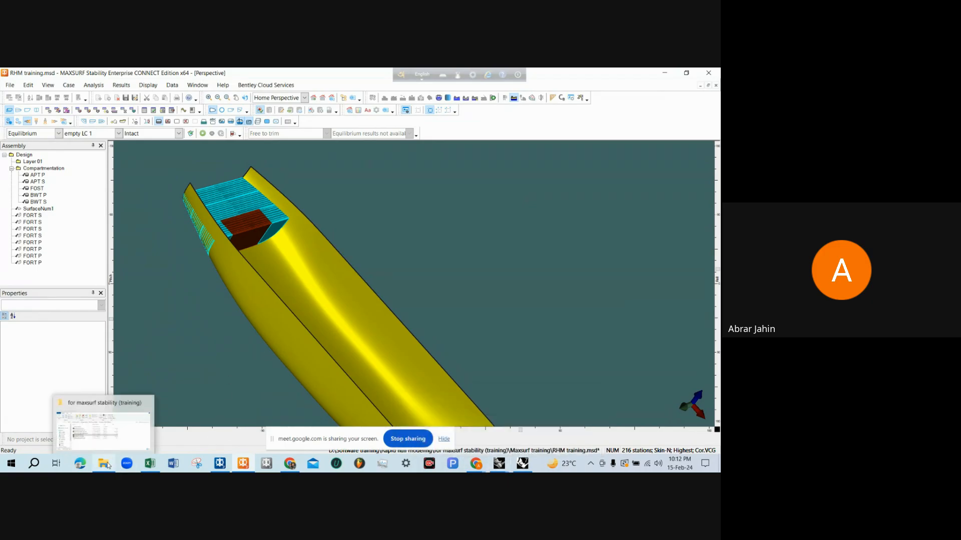
left_click(103, 423)
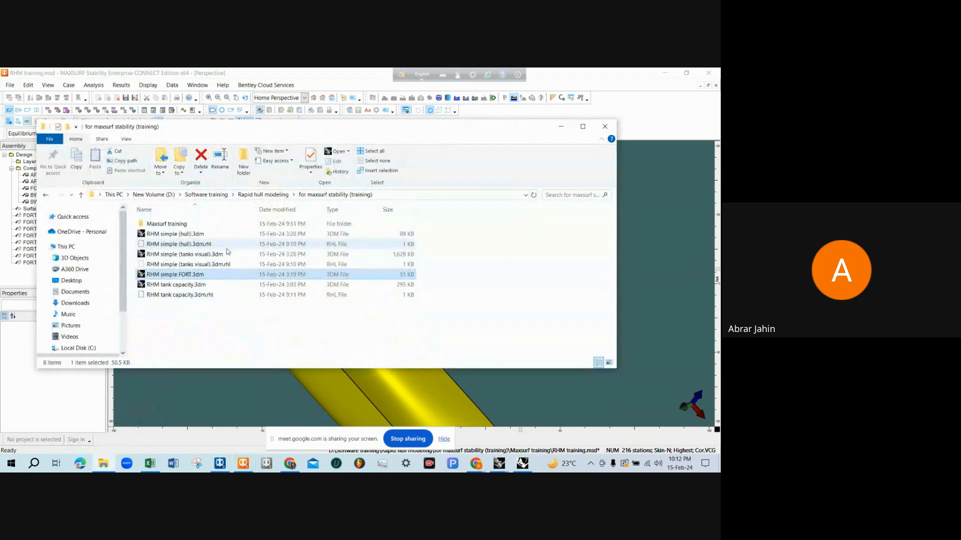
double_click(207, 278)
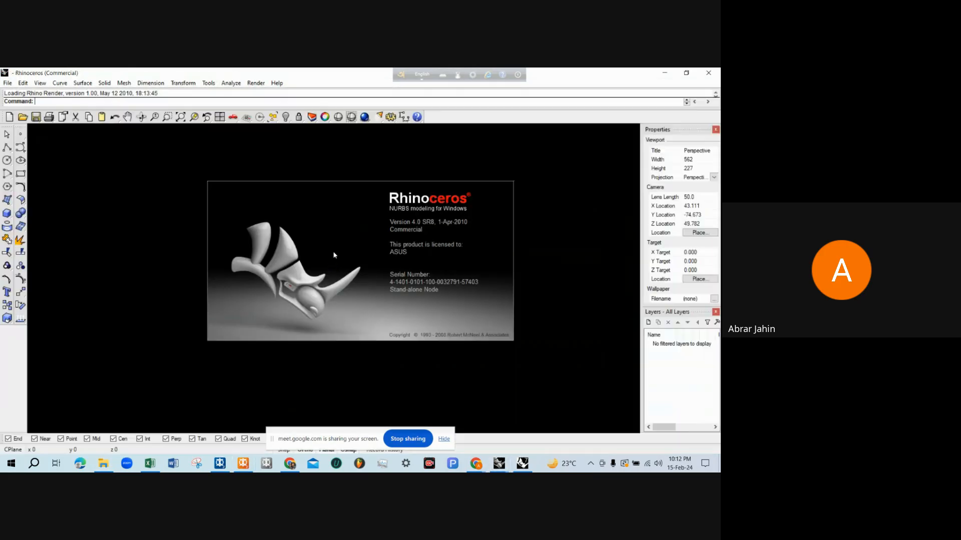
right_click_drag(368, 246, 466, 206)
right_click_drag(324, 266, 356, 253)
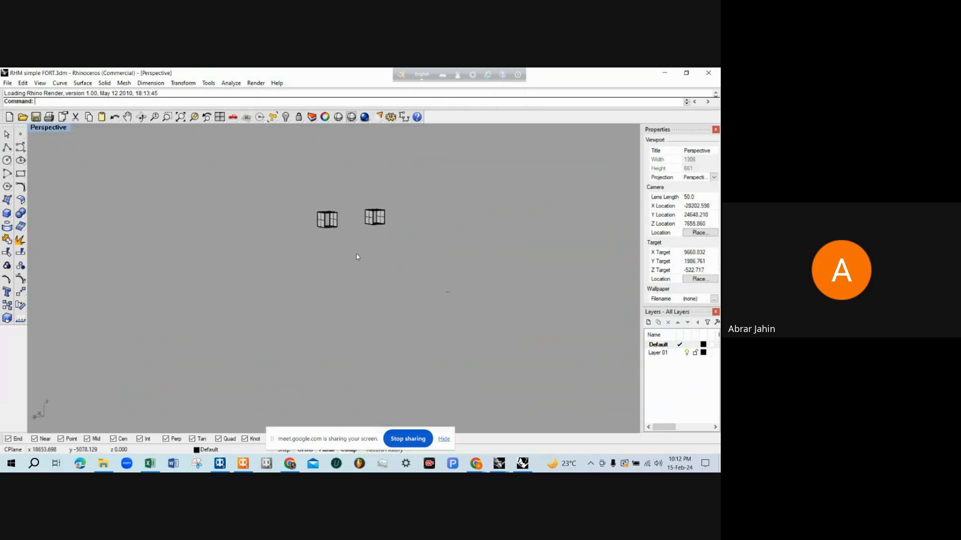
Switch to MAXSURF Modeler and identify the FORT S and FORT P boxes in the hull by selecting each group of four surfaces
key("alt+Tab")
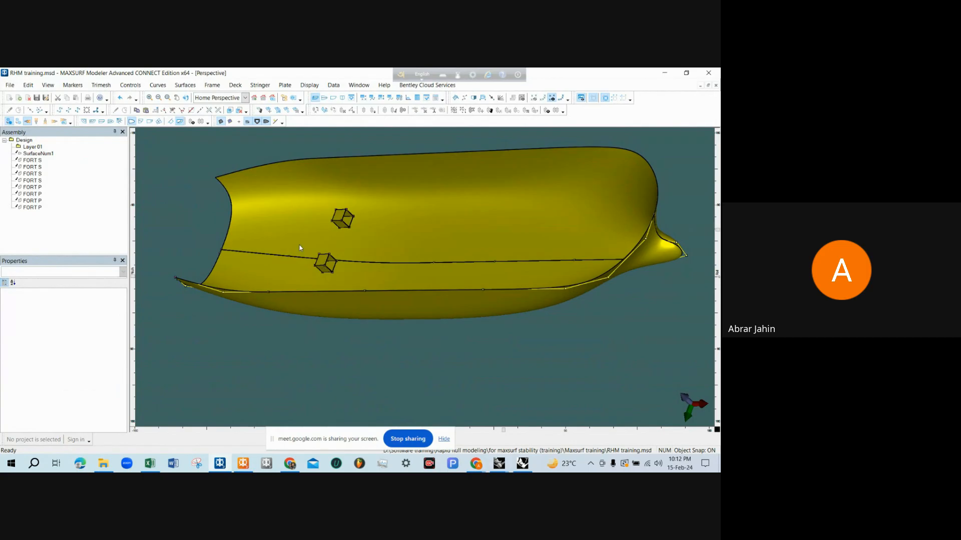
left_click(346, 276)
left_click(170, 198)
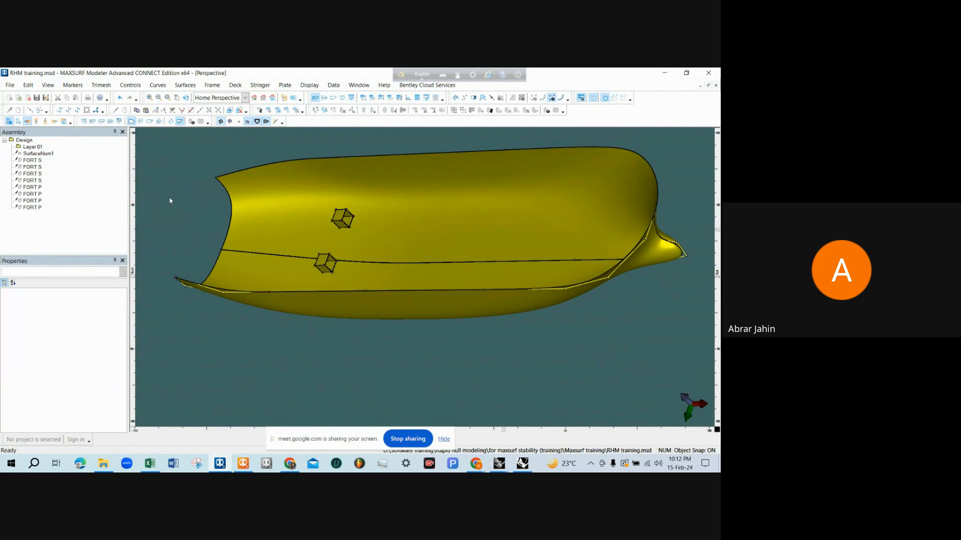
left_click(29, 161)
left_click(34, 181, "shift")
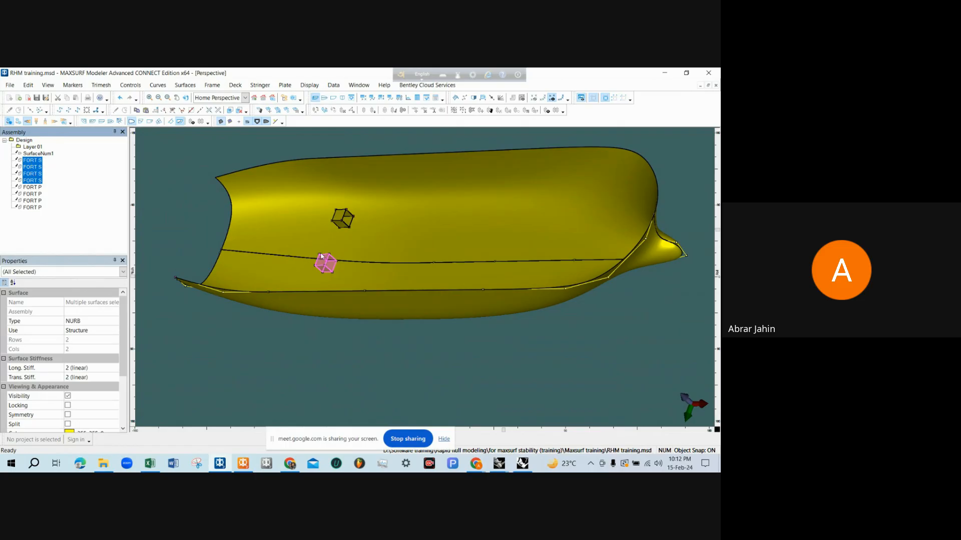
left_click(38, 188)
left_click(35, 209, "shift")
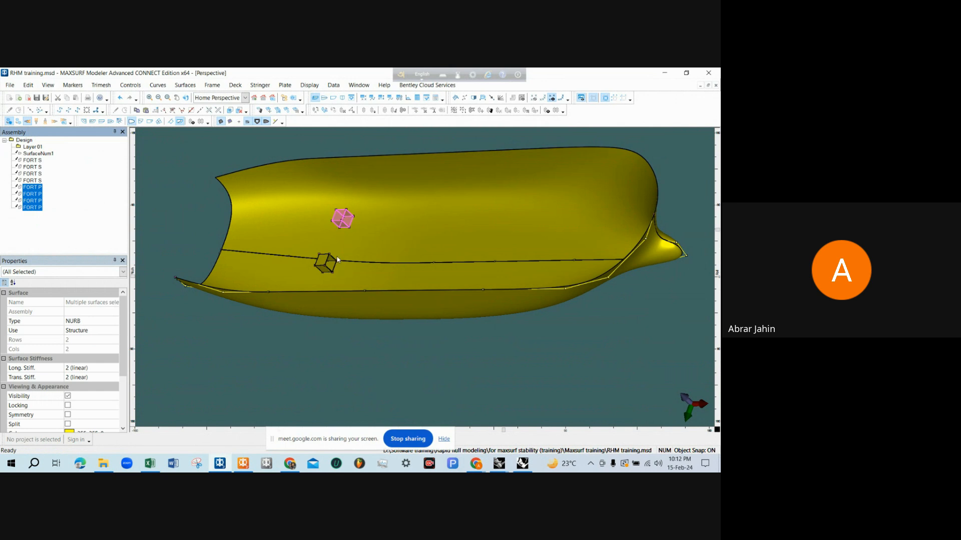
left_click(295, 413)
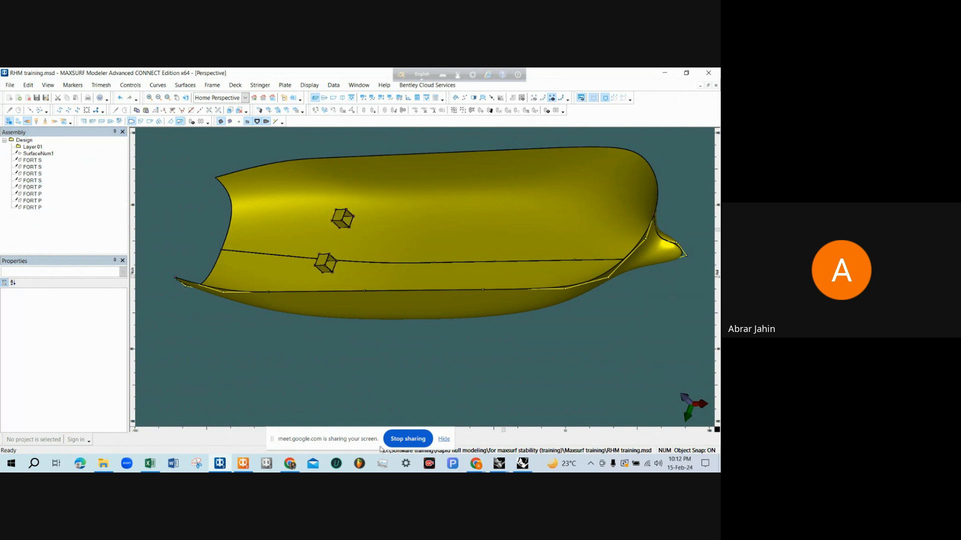
Switch to the RHM tank capacity drawing in Rhinoceros and dimension the distance from the centreline to FORT (S)'s inboard edge in the deck plan
mouse_move(499, 463)
left_click(501, 420)
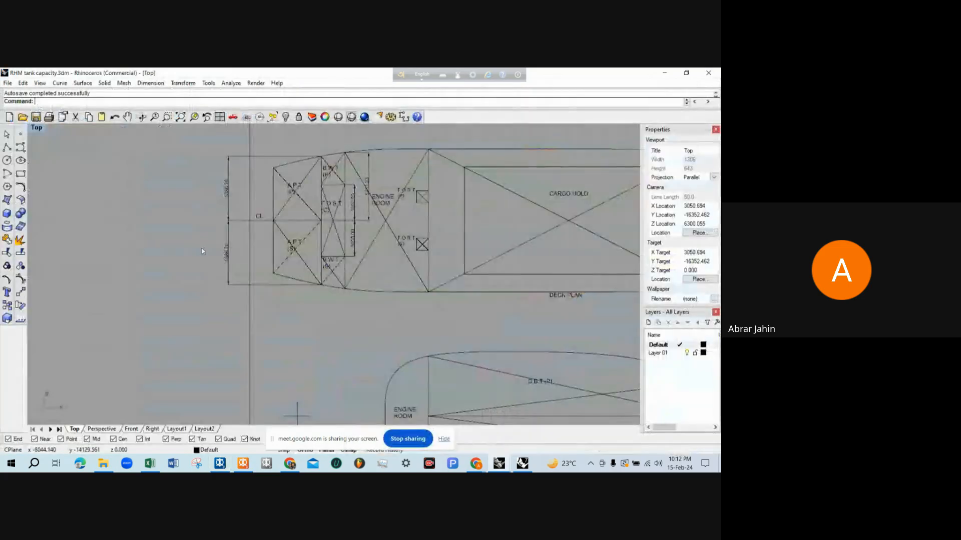
scroll(202, 248, "down", 3)
scroll(369, 233, "up", 6)
type("d: D")
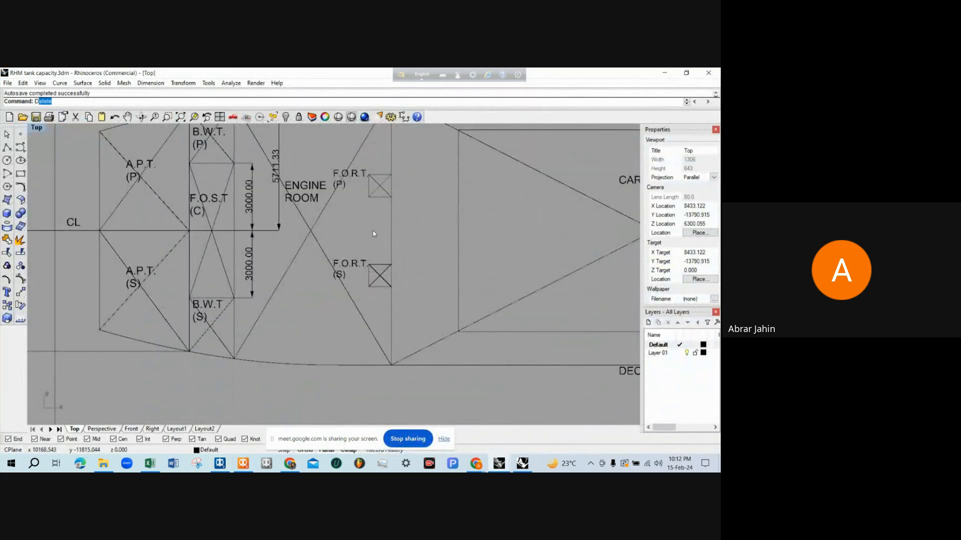
type("im")
key("Return")
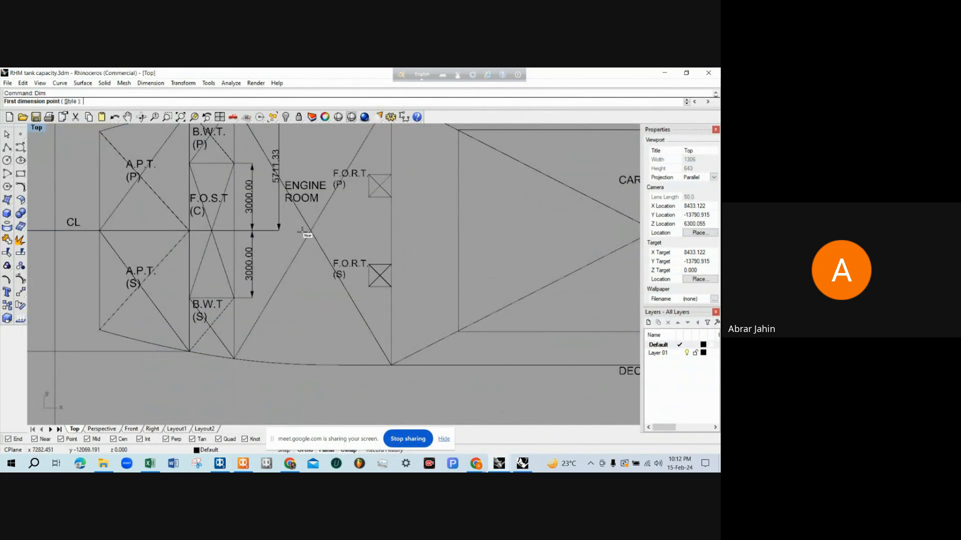
left_click(279, 231)
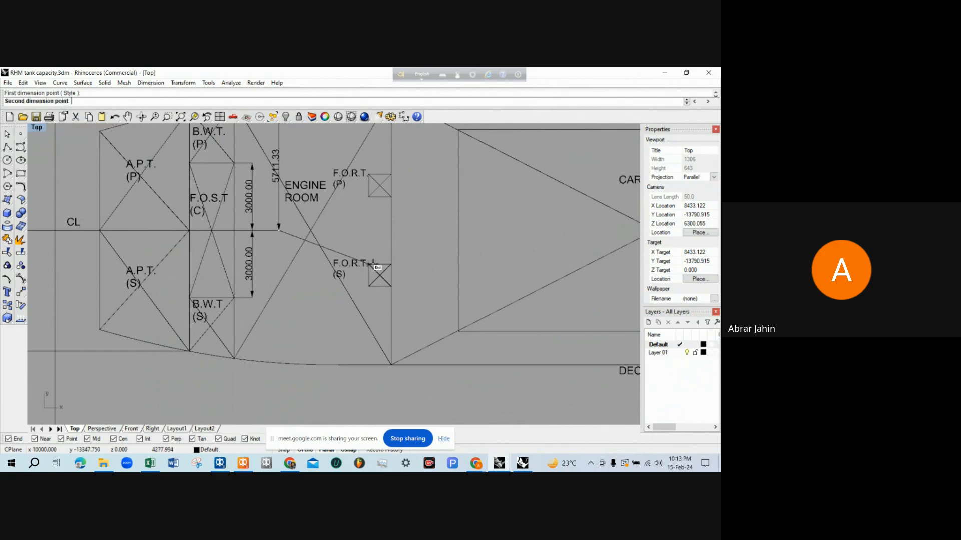
left_click(371, 264)
left_click(418, 248)
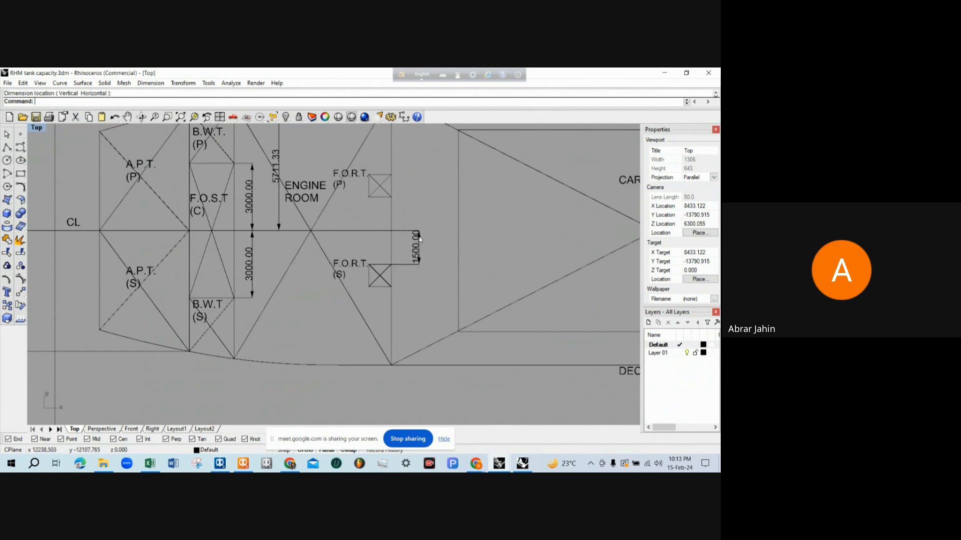
Dimension the distance from the centreline to FORT (S)'s outboard edge in the deck plan
key("Return")
left_click(256, 232)
left_click(391, 286)
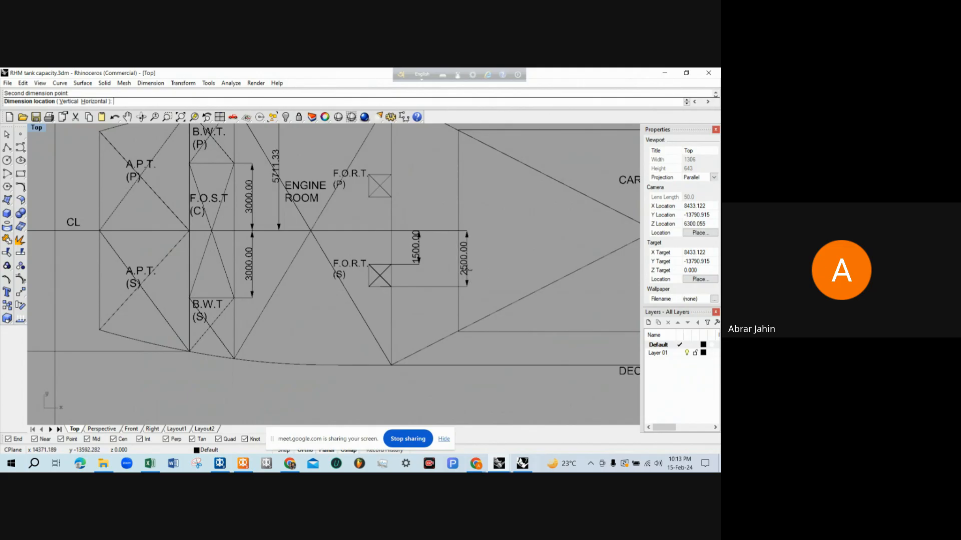
left_click(439, 269)
Dimension the longitudinal distance from the AP to FORT's aft edge in the profile view, placing it above the deck
key("Return")
scroll(383, 279, "down", 3)
scroll(381, 281, "up", 2)
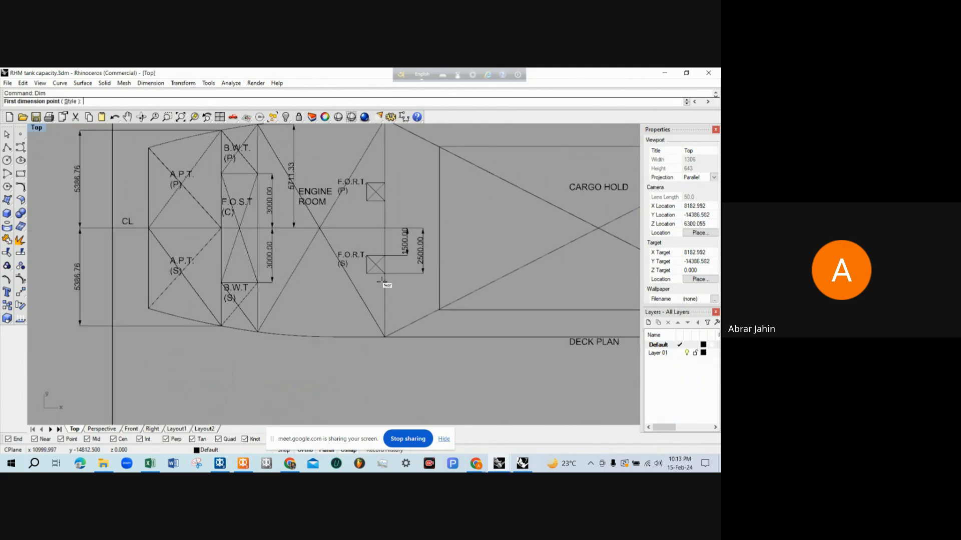
left_click(383, 281)
scroll(193, 319, "down", 3)
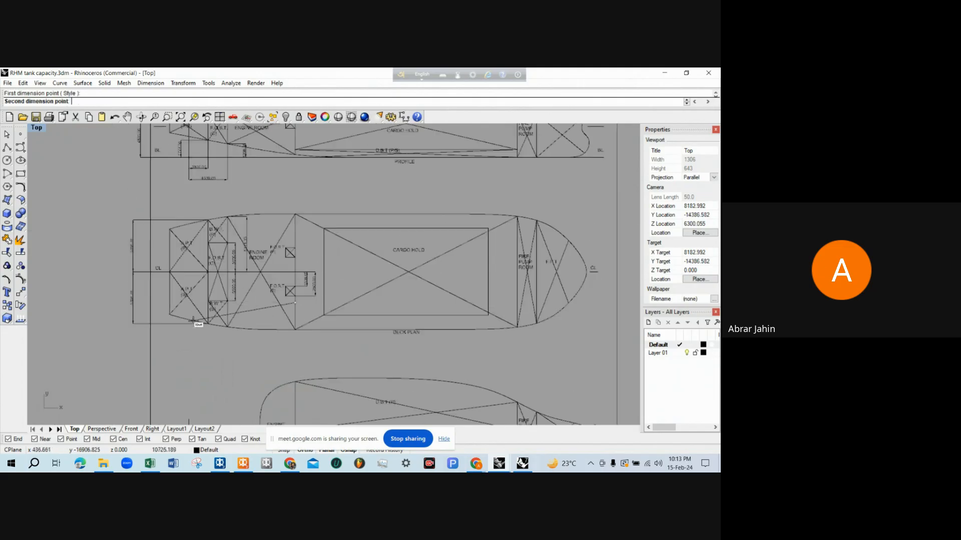
scroll(185, 350, "down", 3)
scroll(199, 173, "up", 4)
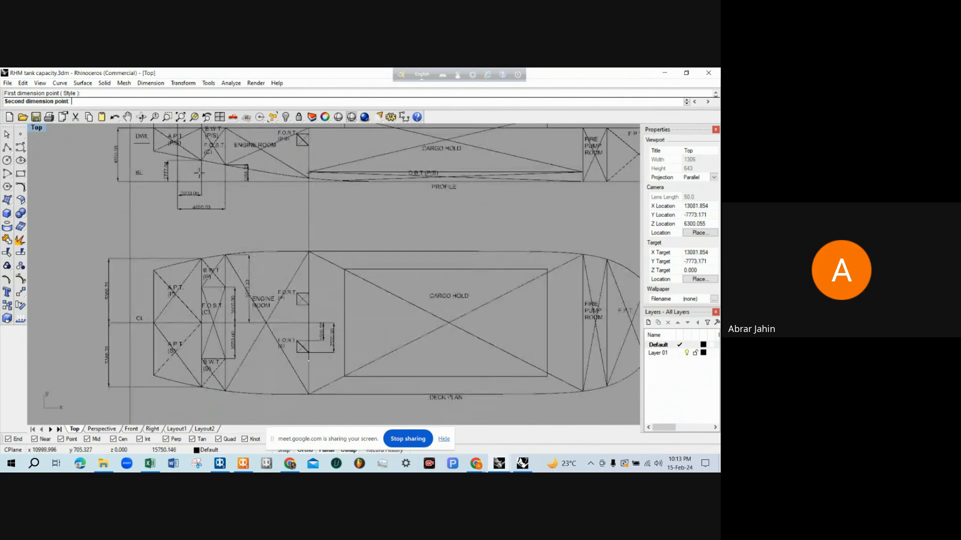
scroll(200, 175, "up", 5)
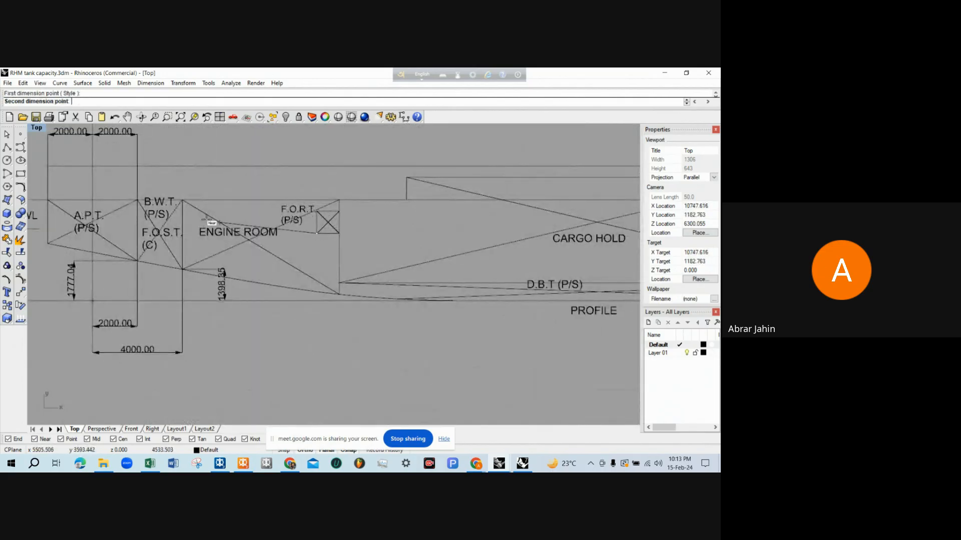
left_click(93, 189)
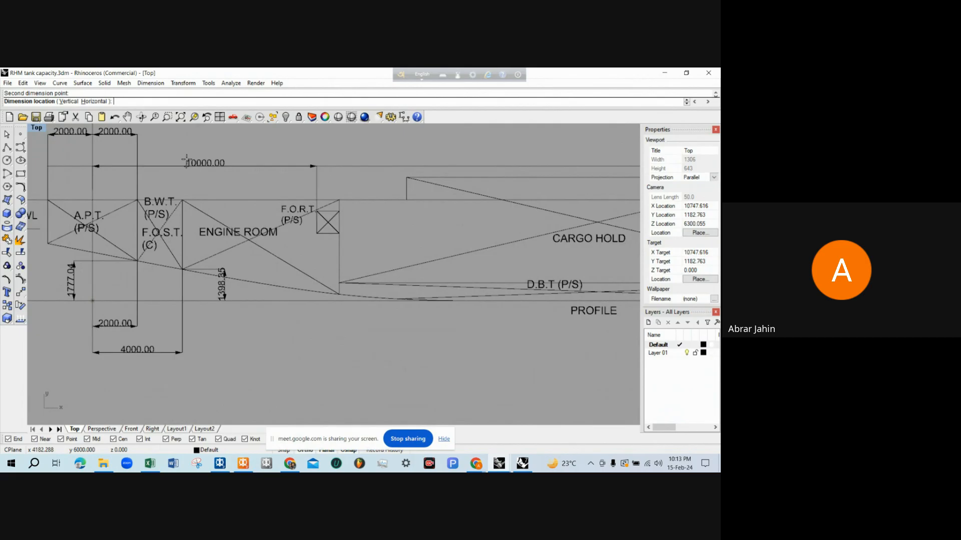
left_click(186, 155)
Dimension the longitudinal distance from the AP to FORT's forward edge, placing it above the aft-edge dimension in the profile
right_click(340, 193)
left_click(344, 196)
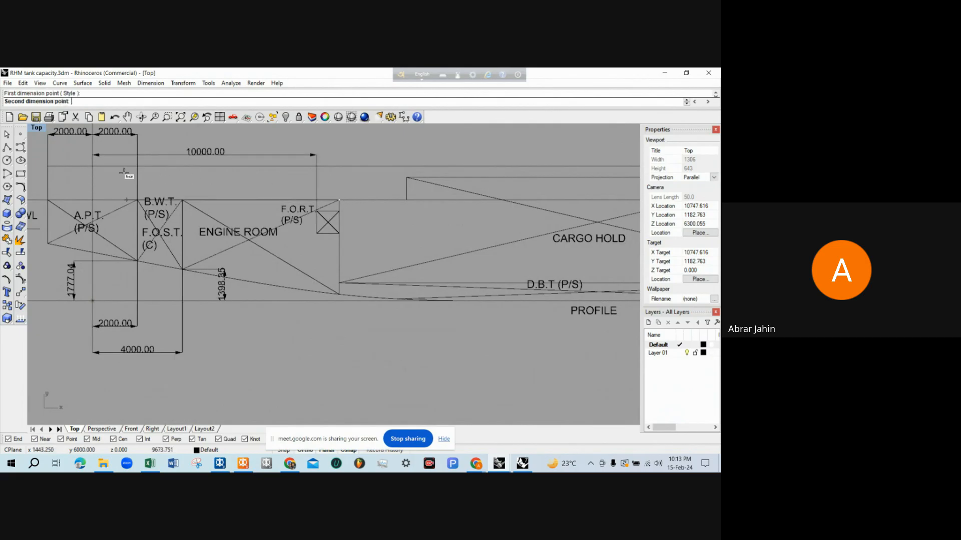
left_click(92, 175)
scroll(201, 170, "up", 2)
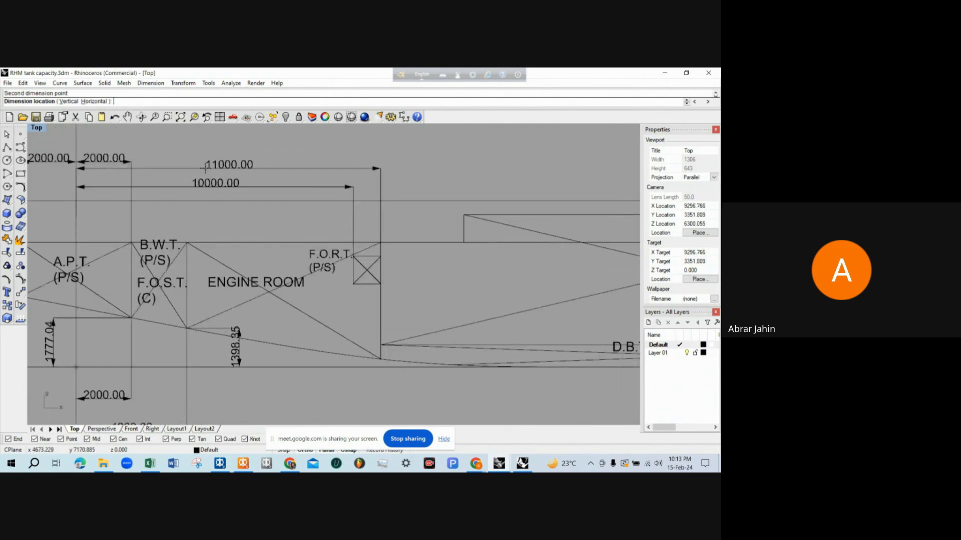
left_click(205, 169)
Dimension the vertical distance from the baseline to FORT's bottom edge in the profile view
scroll(266, 187, "down", 2)
scroll(266, 188, "down", 2)
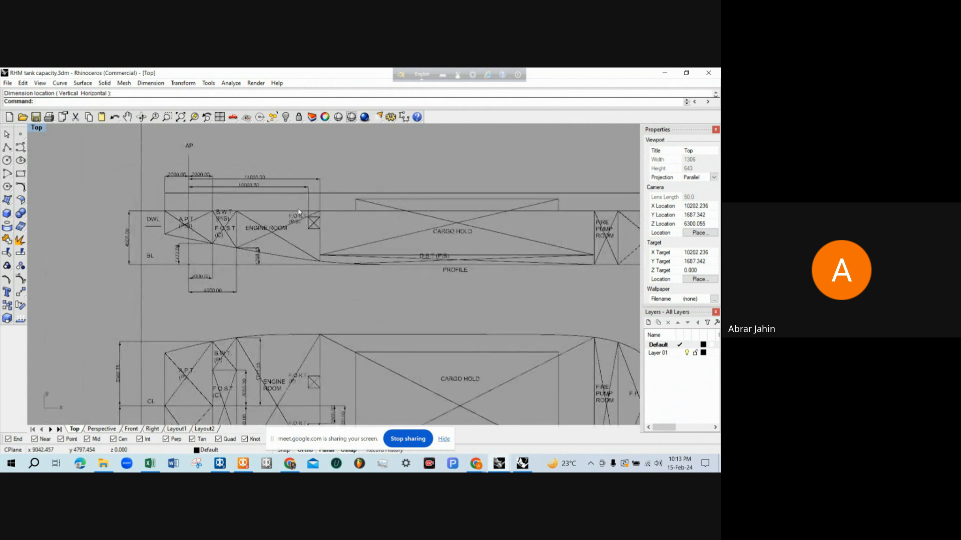
right_click_drag(298, 211, 281, 178)
scroll(293, 200, "up", 4)
right_click(292, 196)
left_click(292, 192)
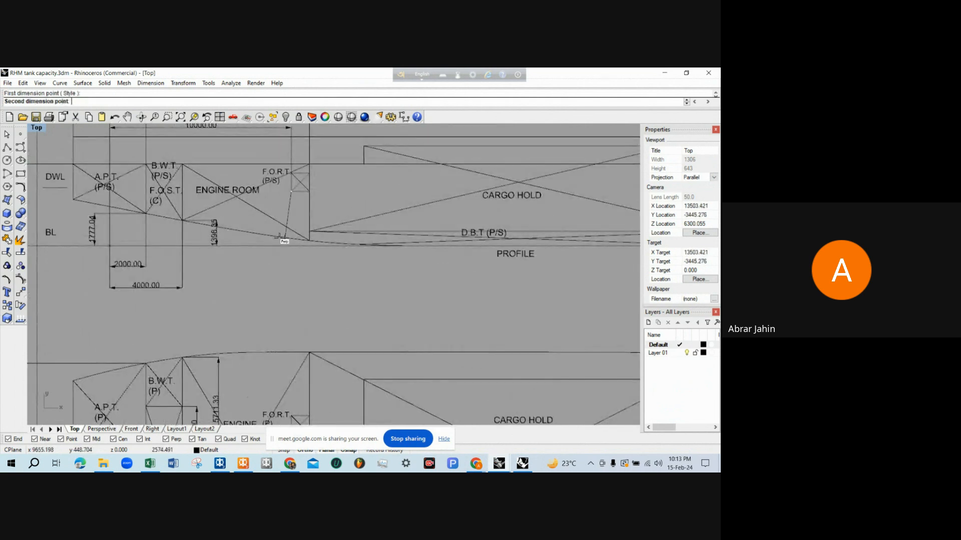
left_click(280, 238)
left_click(332, 219)
scroll(290, 231, "down", 4)
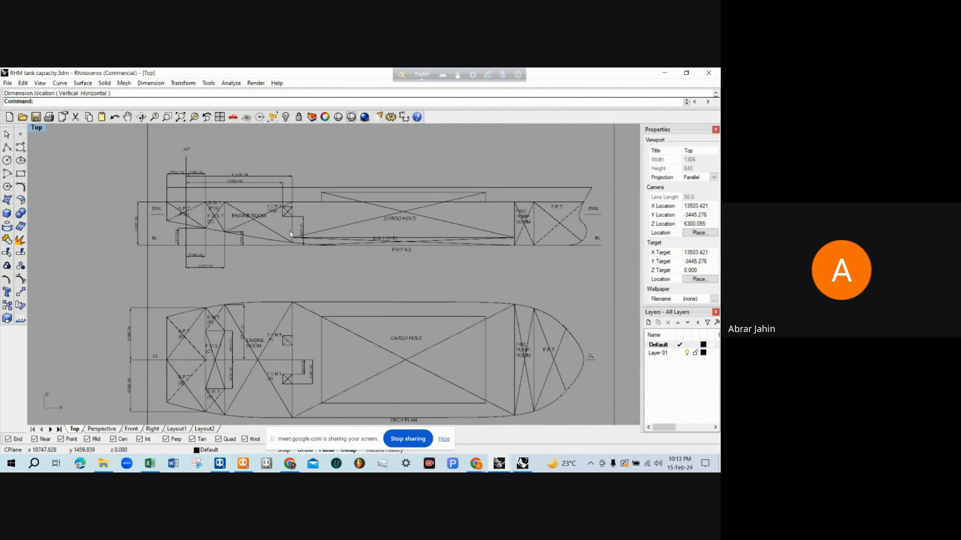
scroll(290, 231, "down", 4)
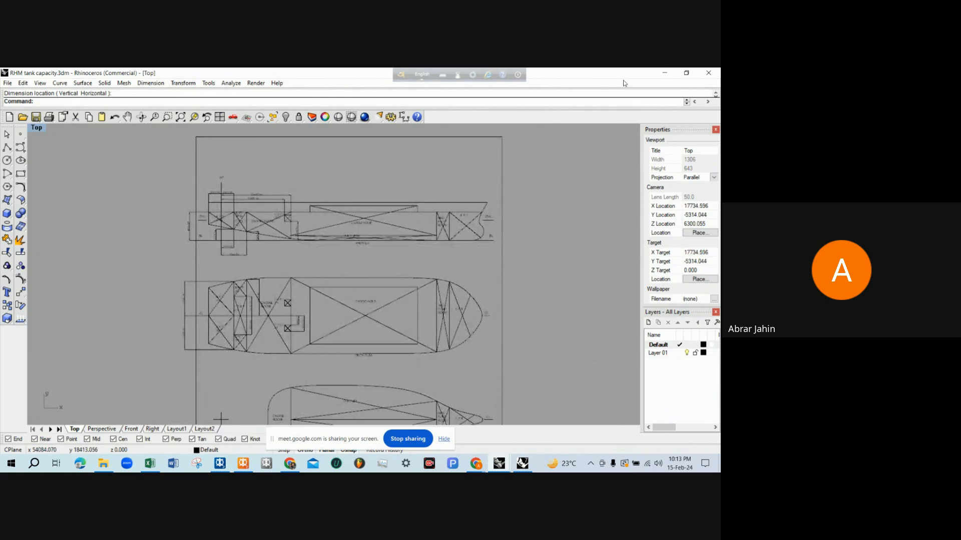
Switch to MAXSURF Stability and add a new tank row below BWT S in the room definition table
left_click(665, 73)
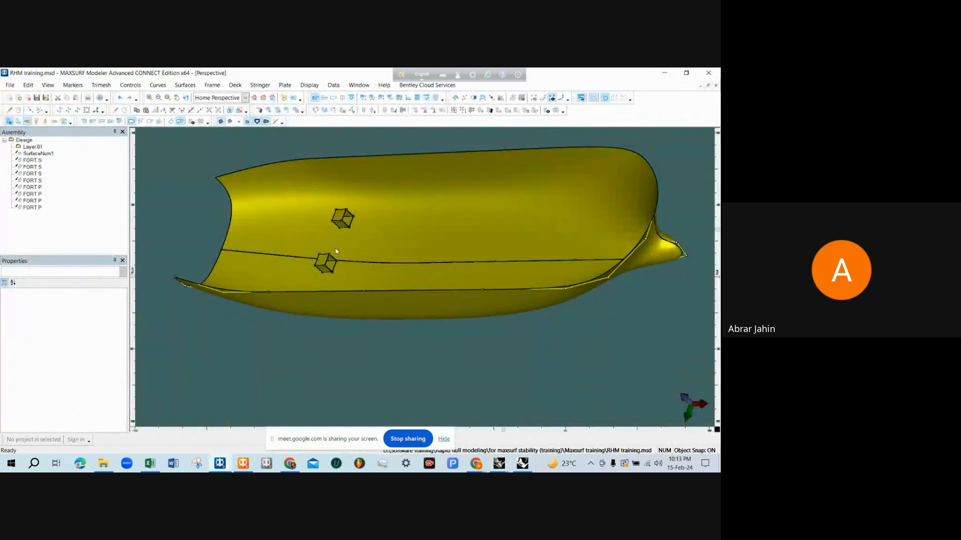
scroll(324, 264, "up", 3)
scroll(323, 263, "down", 4)
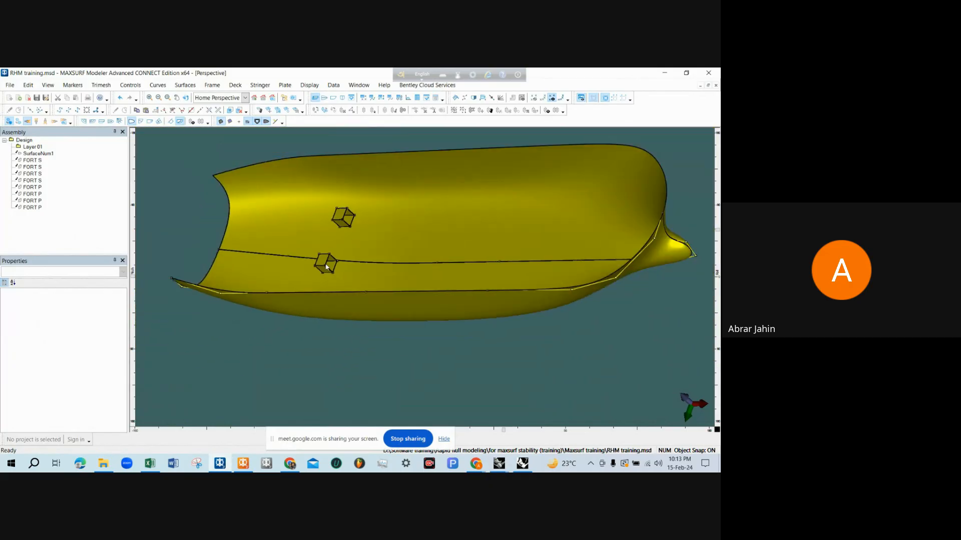
scroll(325, 266, "up", 3)
scroll(326, 267, "down", 3)
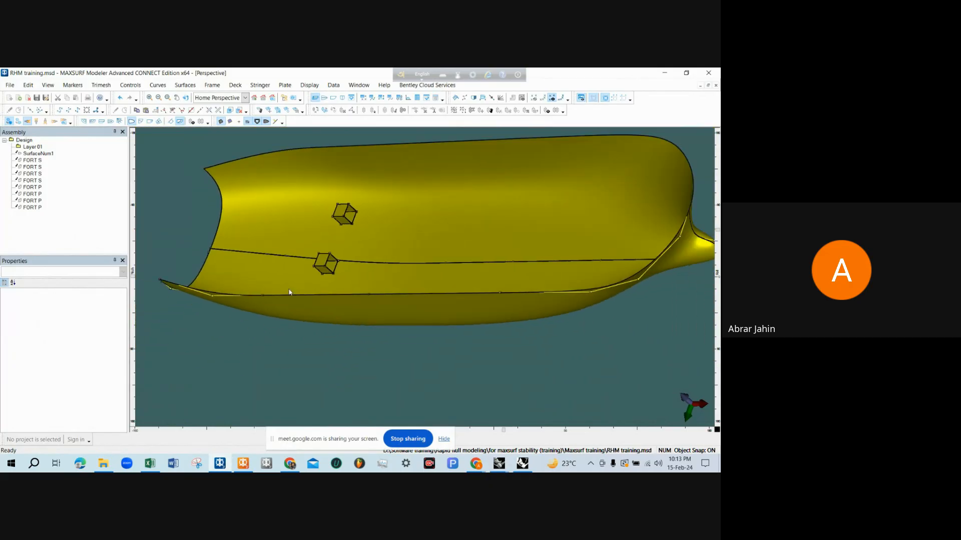
left_click(243, 463)
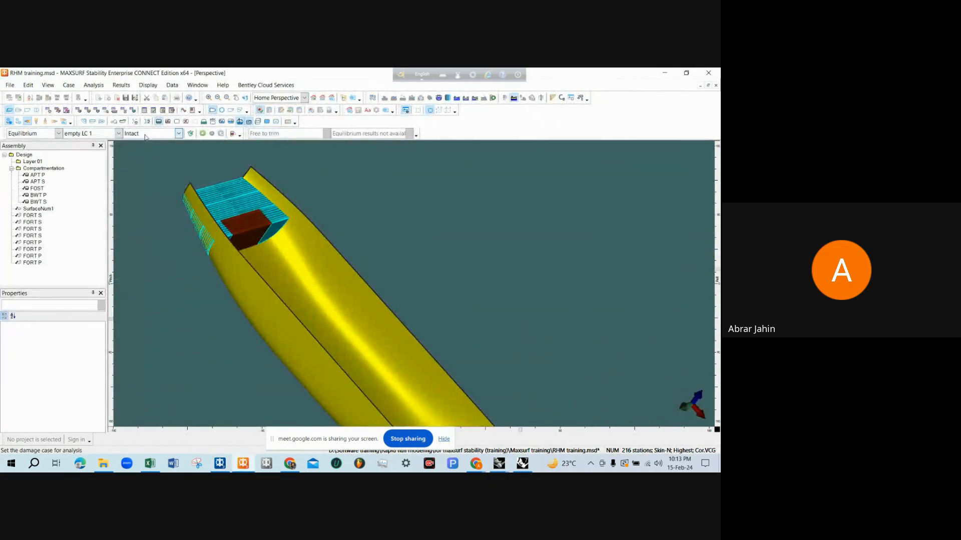
left_click(81, 112)
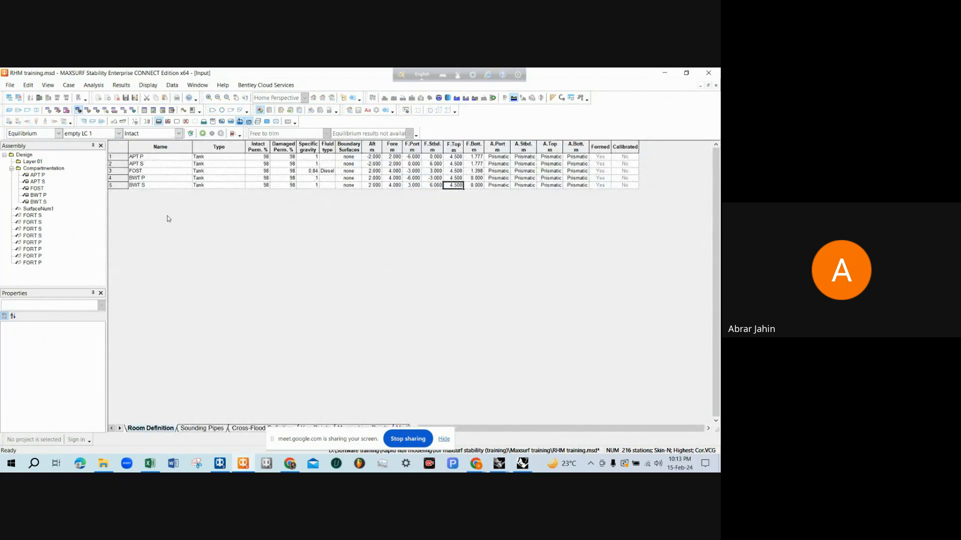
key("ctrl+a")
left_click(146, 196)
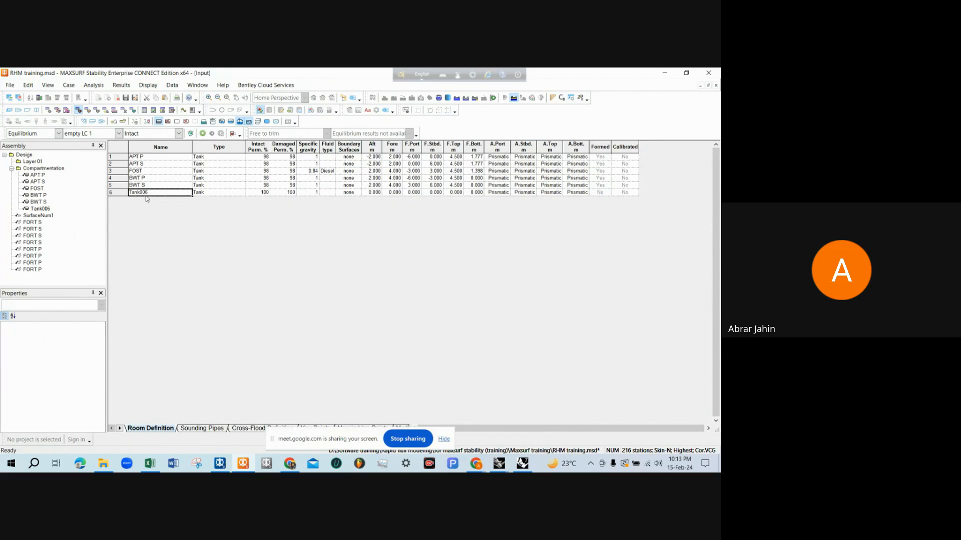
Name the new tank FORT P and copy the 98% intact and damaged permeabilities from BWT S to it
type("FORT P")
left_click_drag(266, 186, 279, 188)
key("ctrl+c")
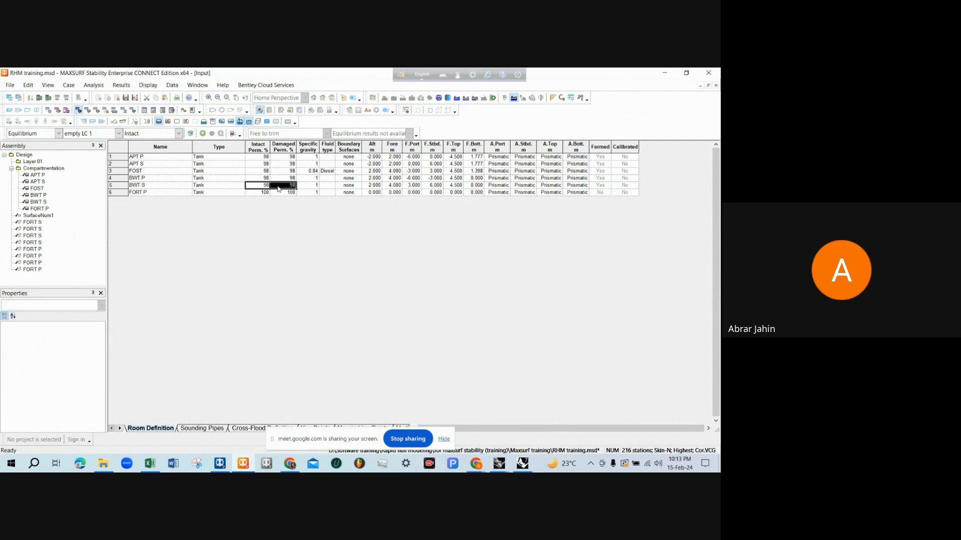
left_click(267, 192)
key("ctrl+v")
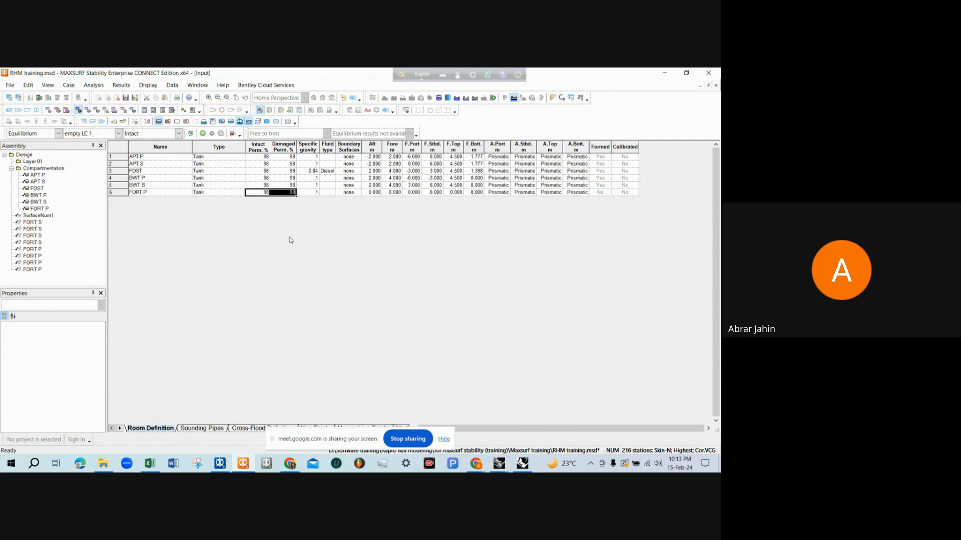
Set FORT P's fluid type to Diesel
left_click(315, 193)
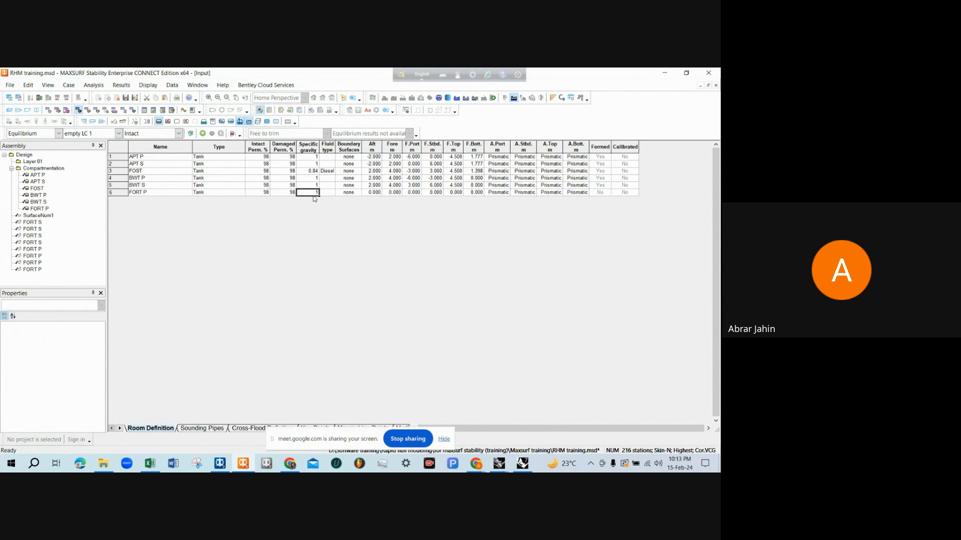
left_click(324, 194)
type("DIESEL")
key("Return")
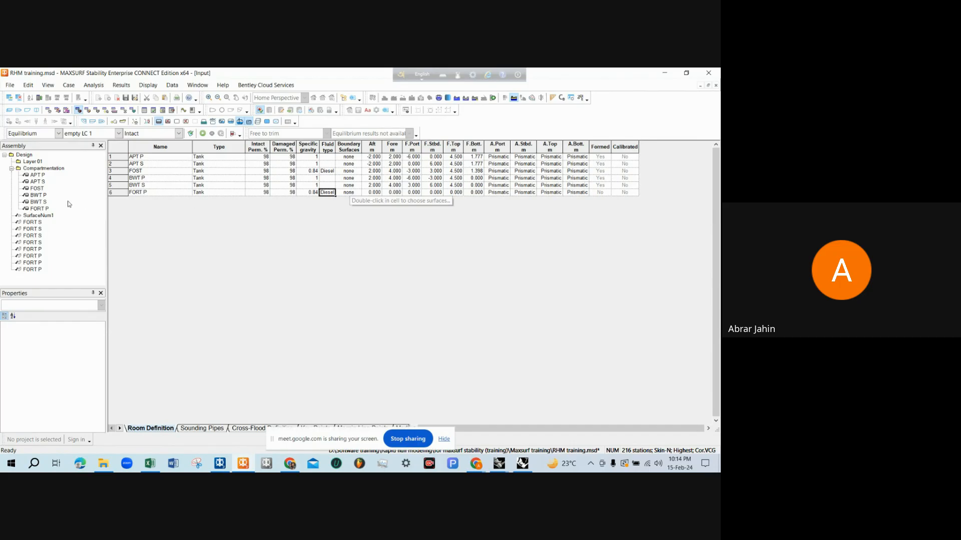
Assign the four FORT P NURBS surfaces as the boundary surfaces of tank FORT P
double_click(354, 193)
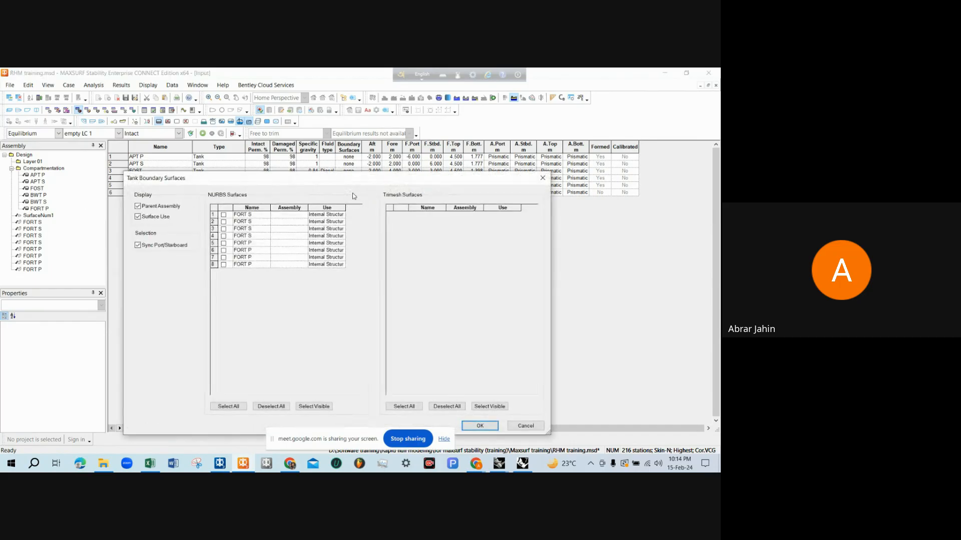
left_click(224, 244)
left_click(223, 250)
left_click(224, 258)
left_click(224, 264)
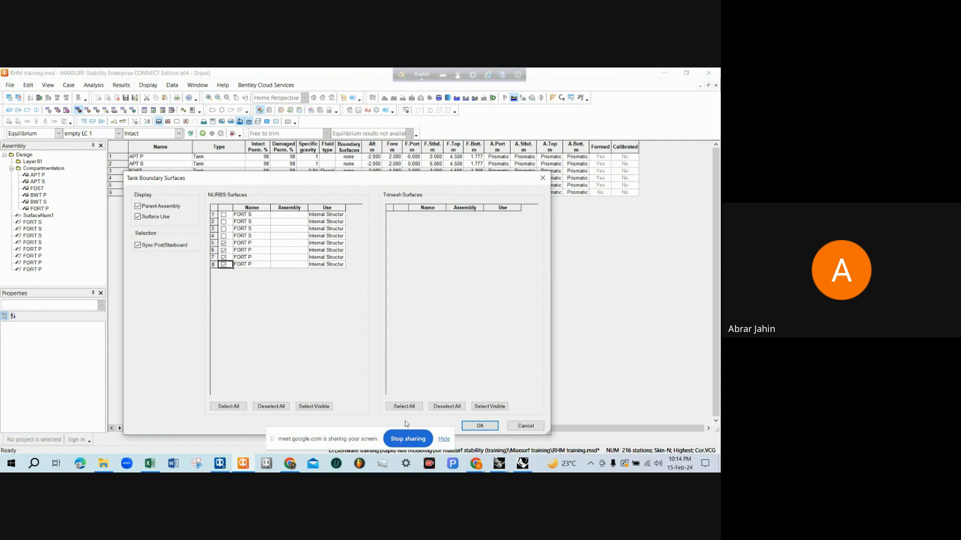
left_click(479, 427)
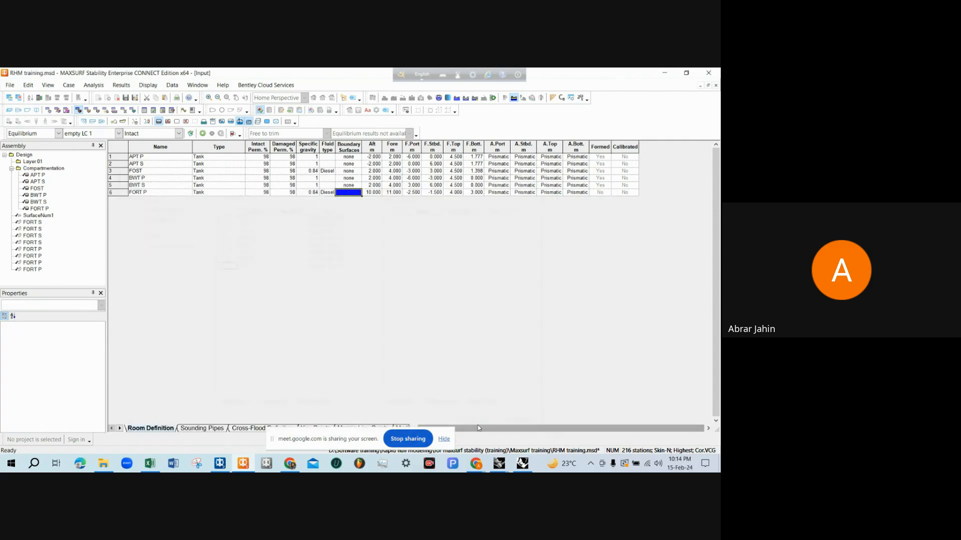
Update the tank loadings to form FORT P and inspect the tank inside the hull in the perspective view
left_click(9, 110)
scroll(310, 300, "up", 3)
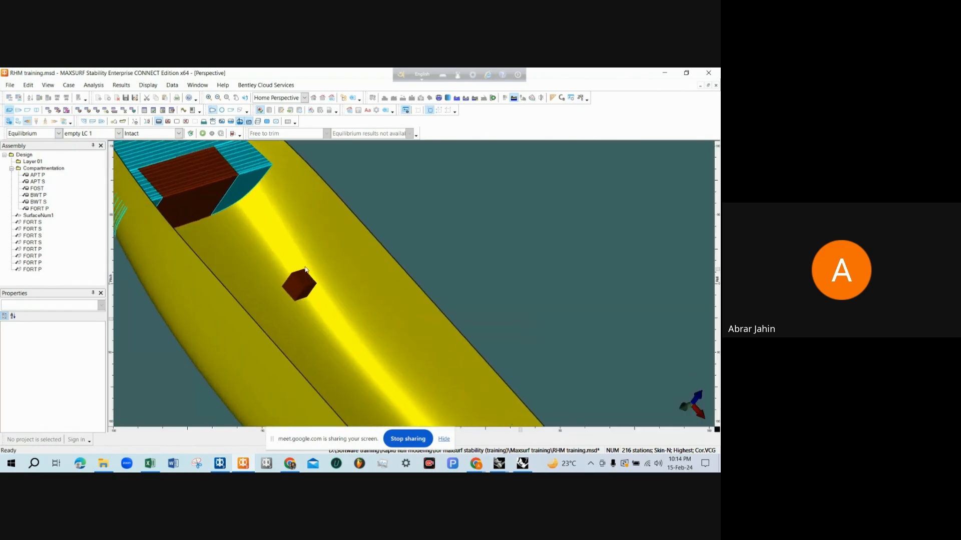
left_click(233, 133)
scroll(298, 242, "down", 5)
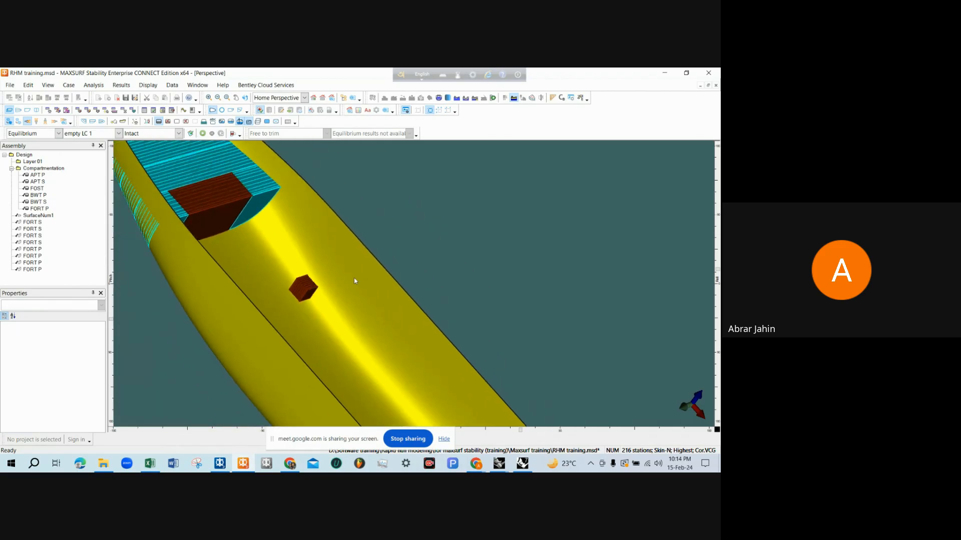
left_click_drag(354, 282, 455, 391)
left_click_drag(459, 320, 342, 296)
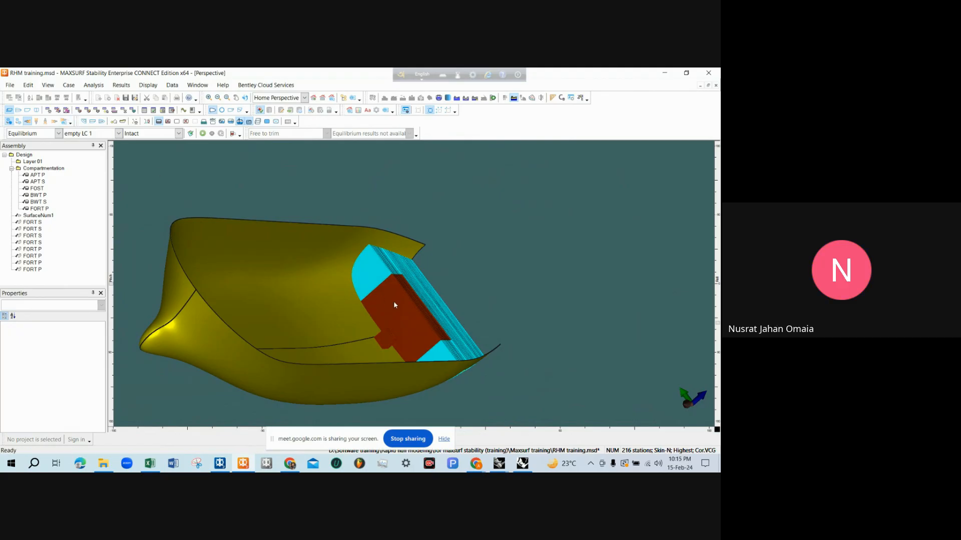
scroll(388, 335, "up", 4)
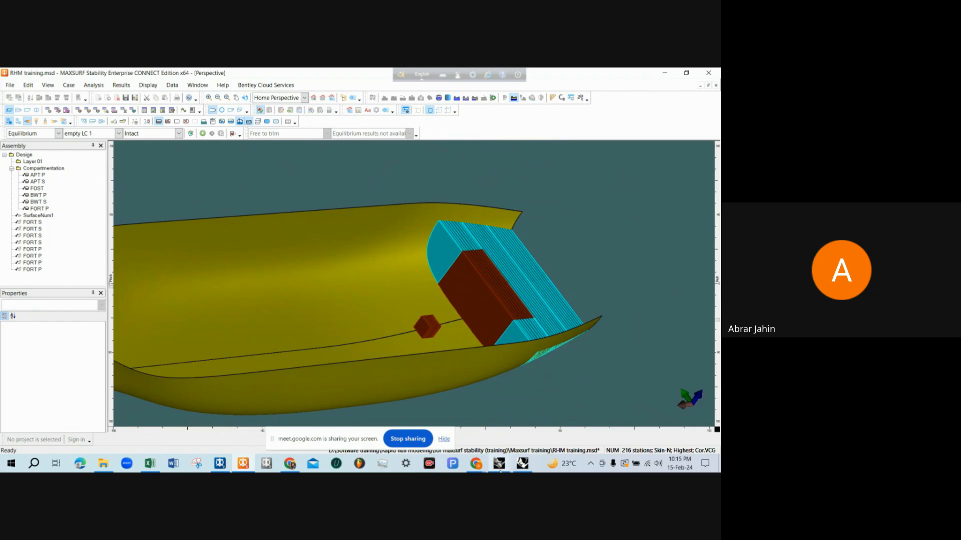
Switch to RHM simple FORT.3dm in Rhinoceros and examine the two FORT boxes from several angles
mouse_move(499, 464)
left_click(613, 424)
right_click_drag(431, 296, 465, 341)
scroll(420, 350, "down", 4)
right_click_drag(323, 232, 454, 255)
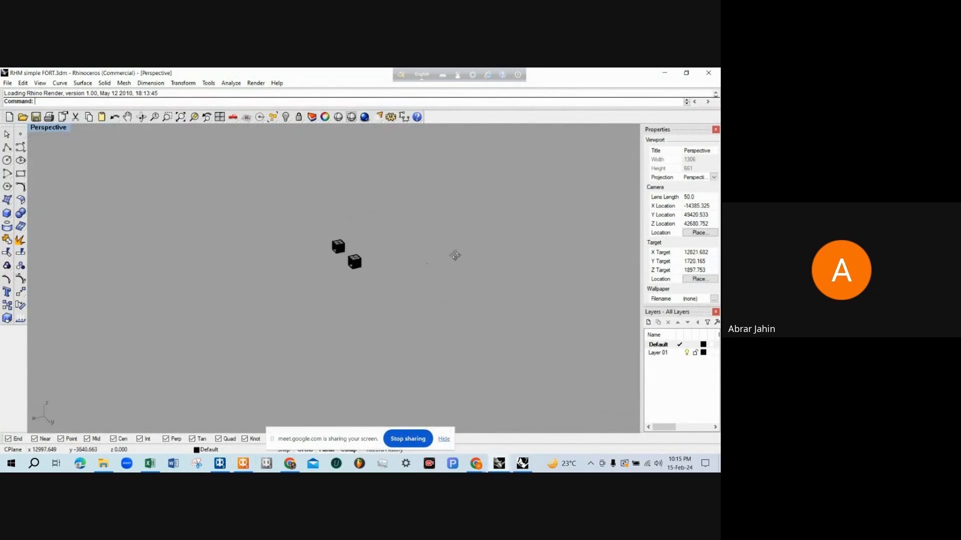
right_click_drag(281, 275, 438, 265)
scroll(227, 289, "up", 10)
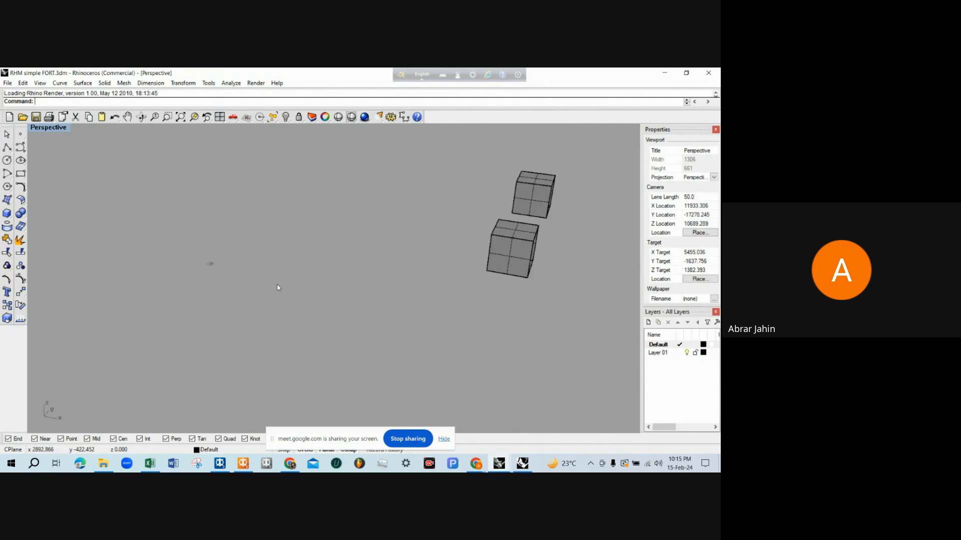
right_click_drag(227, 287, 278, 285)
scroll(201, 301, "up", 4)
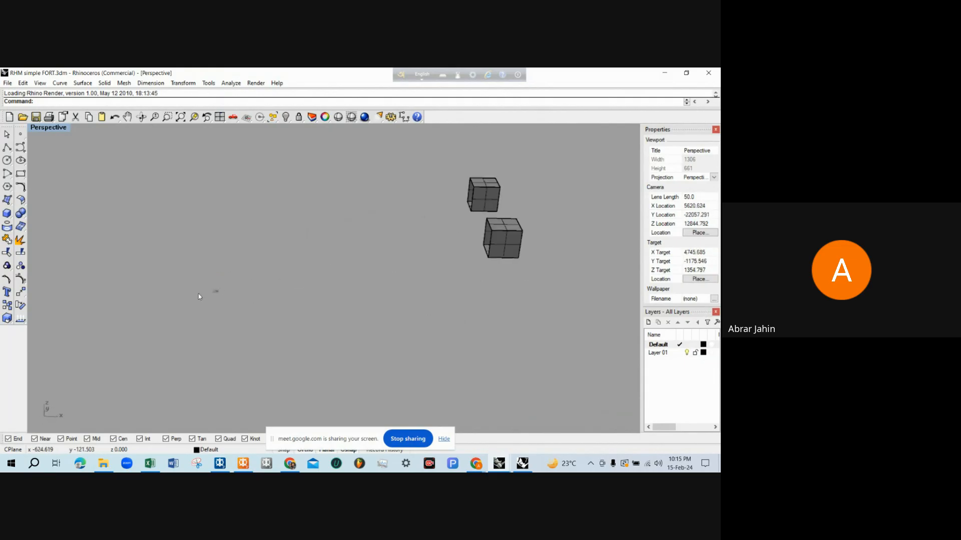
scroll(206, 292, "down", 4)
right_click_drag(345, 275, 358, 273)
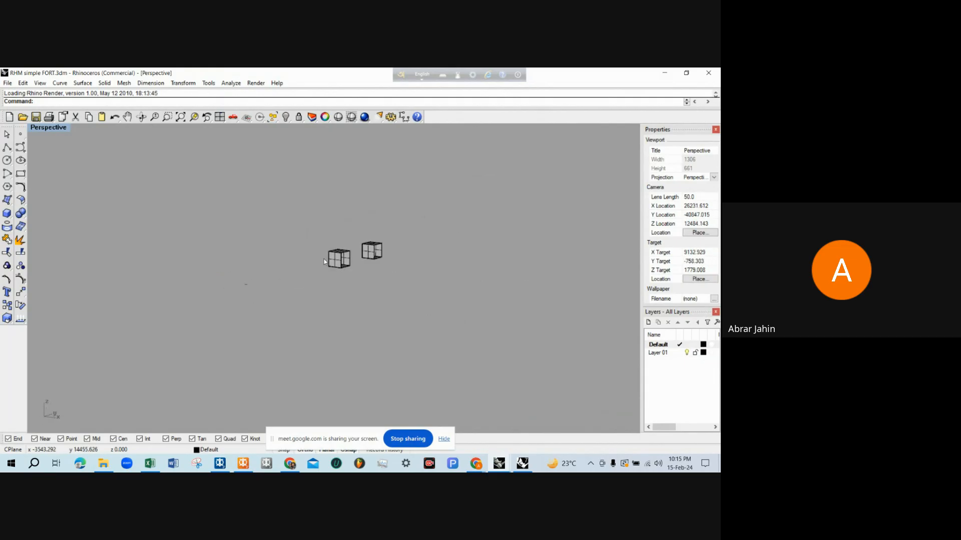
Restore the four-viewport layout and copy all eight surfaces of the two FORT boxes to the clipboard
double_click(48, 127)
scroll(181, 345, "down", 4)
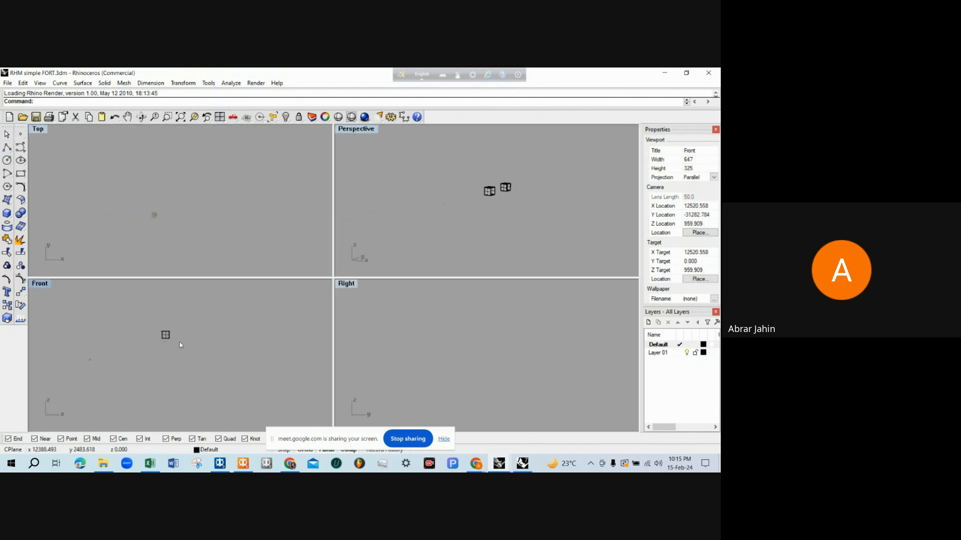
right_click_drag(448, 197, 459, 169)
left_click_drag(456, 164, 545, 226)
key("ctrl+c")
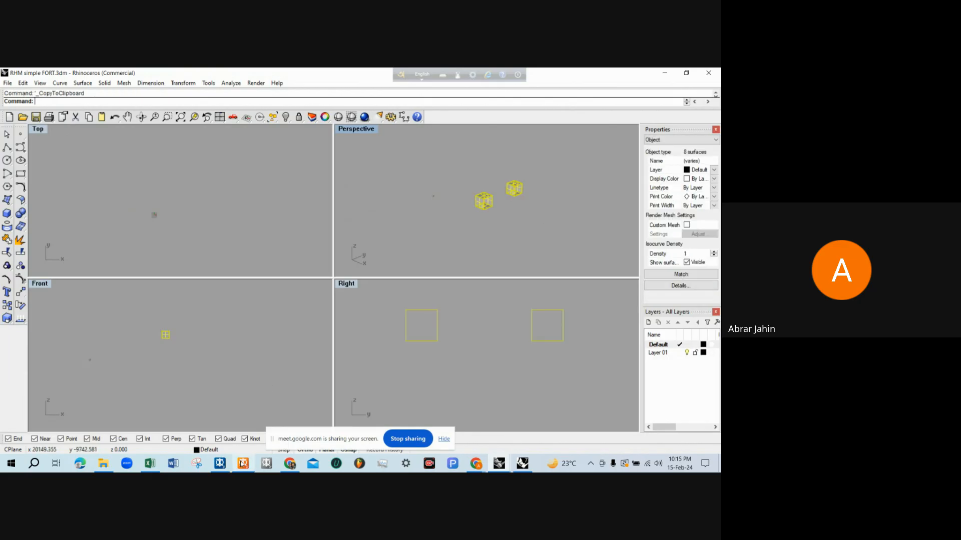
Try pasting the FORT surfaces into RHM simple (hull).3dm to check them against the hull, and undo the paste
mouse_move(499, 464)
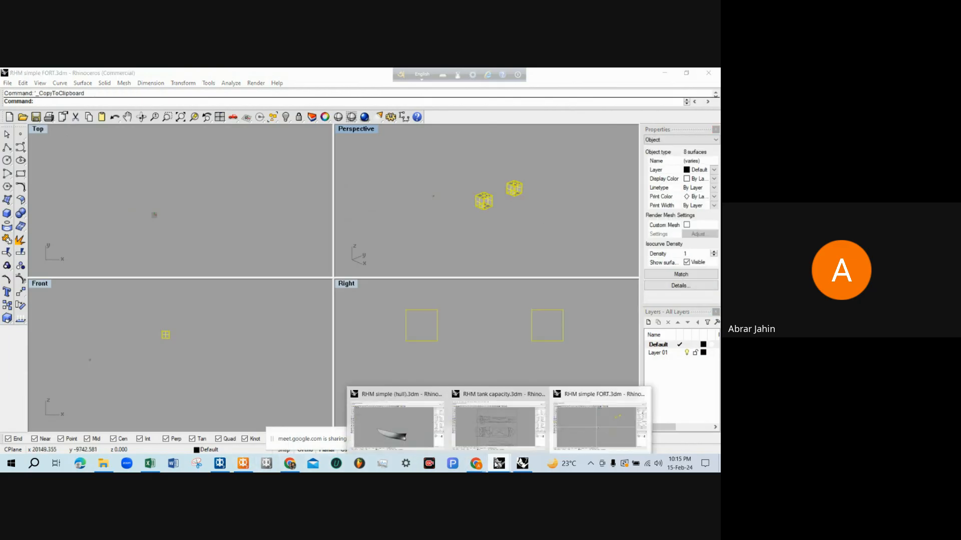
left_click(495, 436)
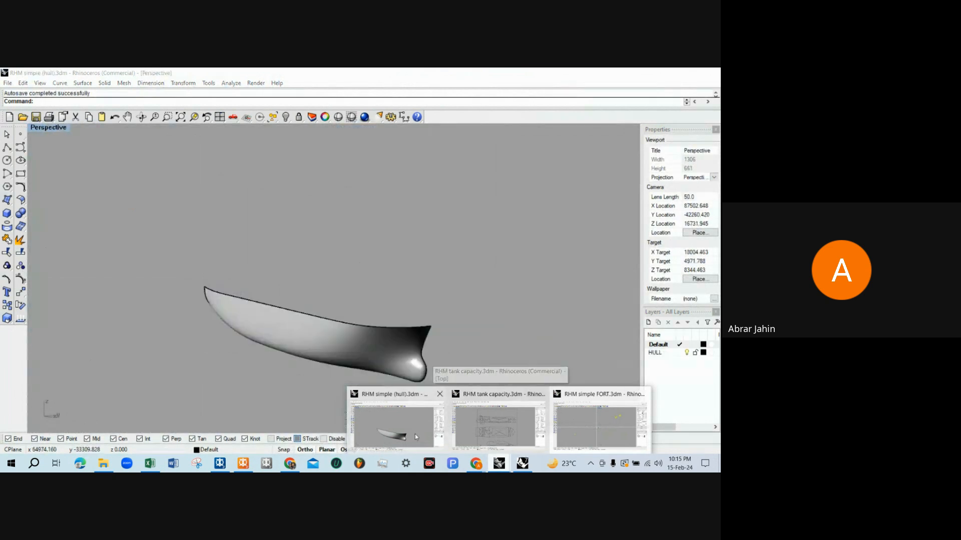
left_click(395, 425)
key("ctrl+v")
right_click_drag(312, 284, 499, 342)
key("Escape")
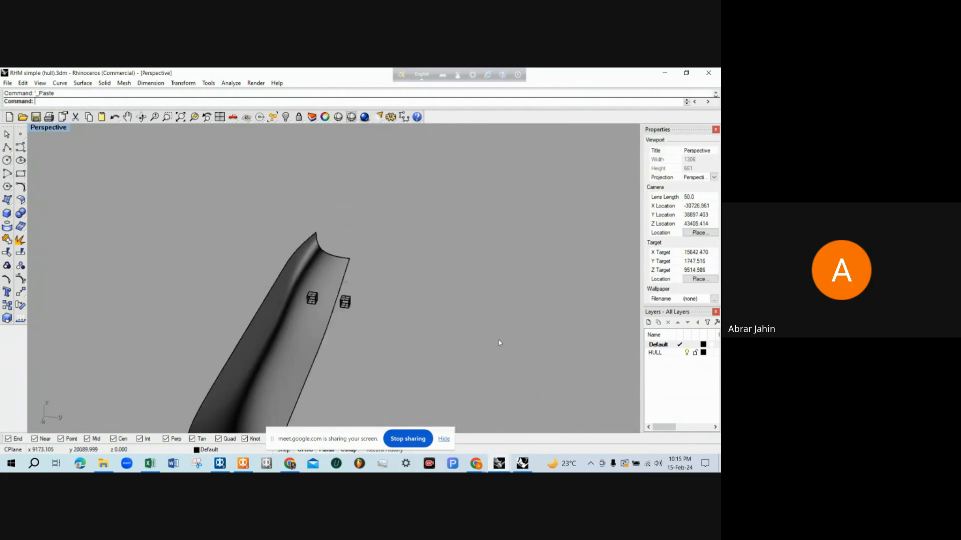
key("ctrl+z")
Paste the copied FORT surfaces into the RHM tank capacity.3dm drawing
mouse_move(500, 463)
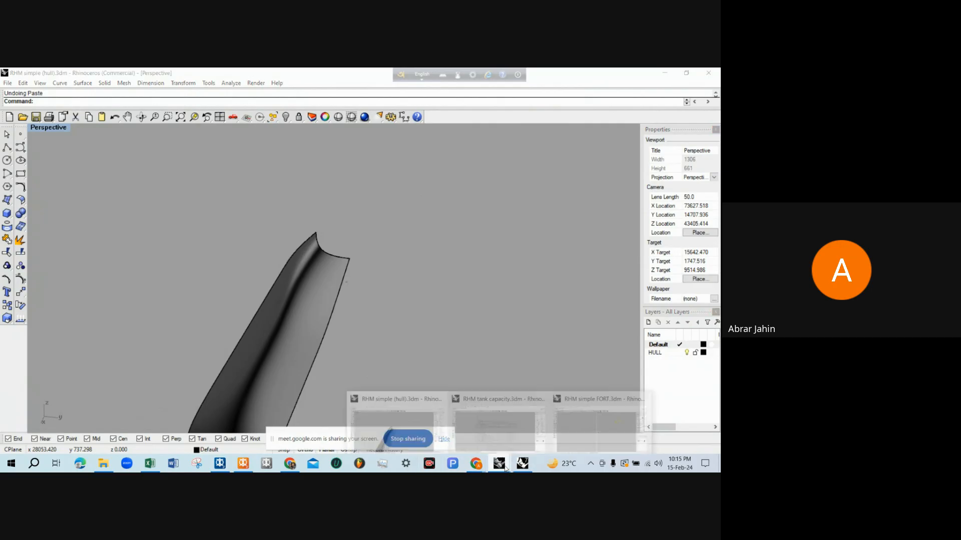
left_click(496, 427)
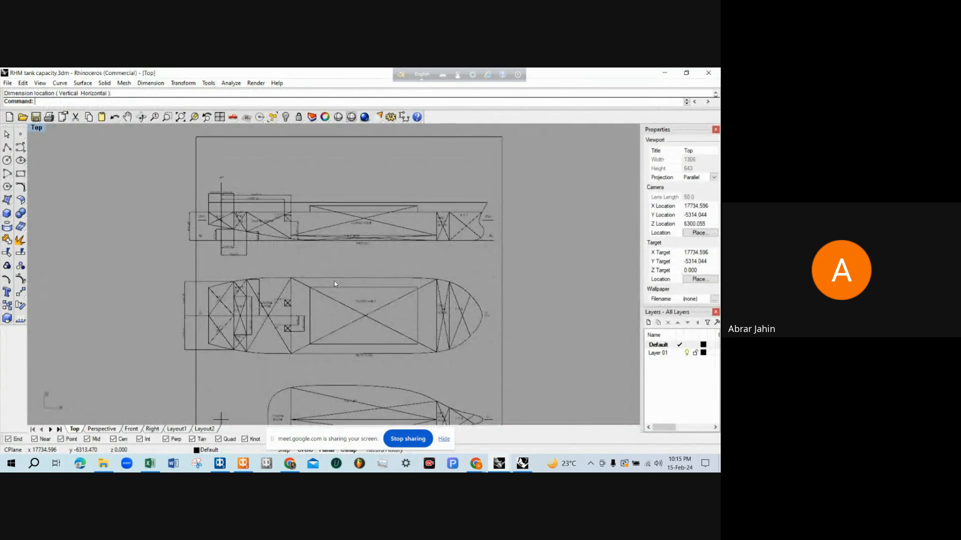
key("ctrl+v")
scroll(292, 229, "up", 1)
scroll(296, 235, "down", 1)
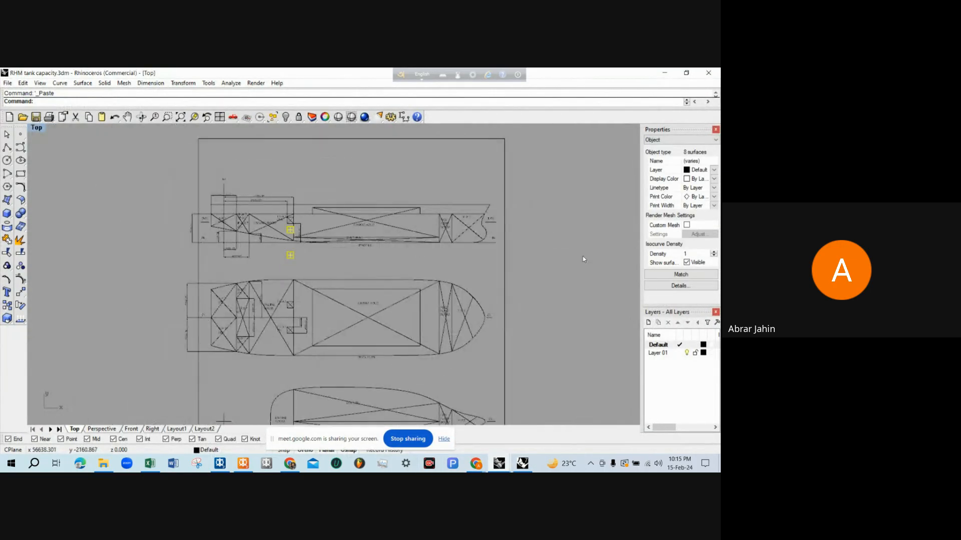
Move the pasted surfaces straight down onto the F.O.R.T. (P) and (S) outlines in the plan view
right_click(612, 234)
left_click(566, 216)
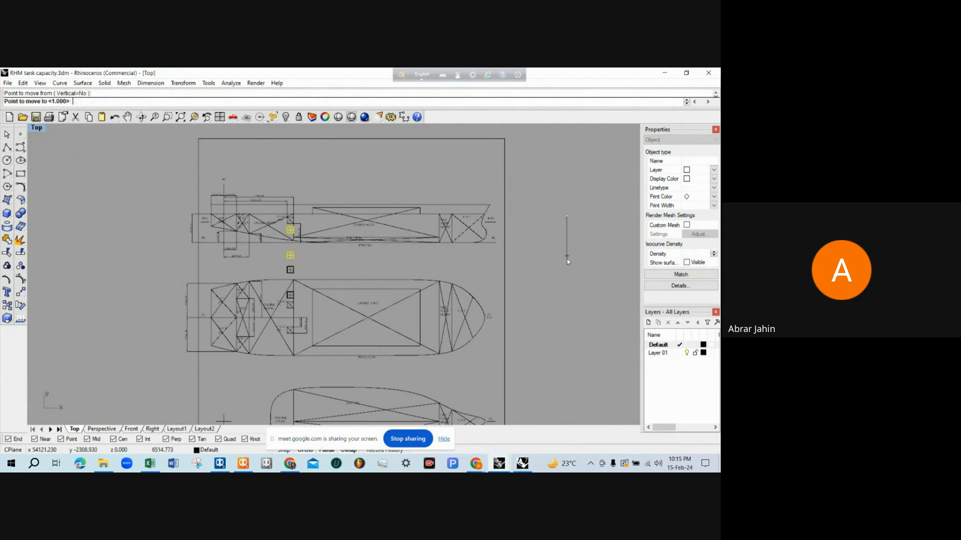
left_click(565, 288)
scroll(293, 324, "up", 6)
scroll(253, 341, "up", 3)
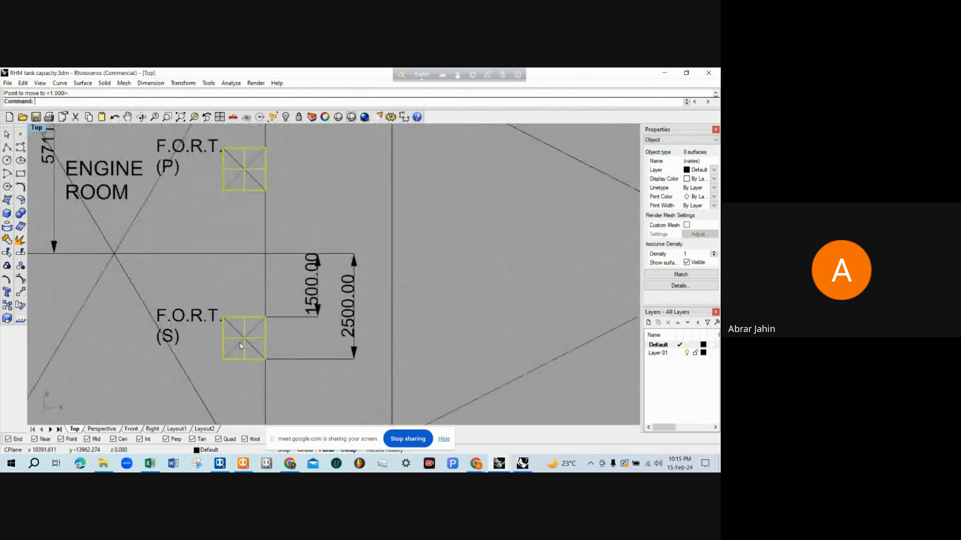
Undo the move of the pasted FORT surfaces and delete them from the tank capacity drawing
scroll(241, 342, "down", 10)
key("ctrl+z")
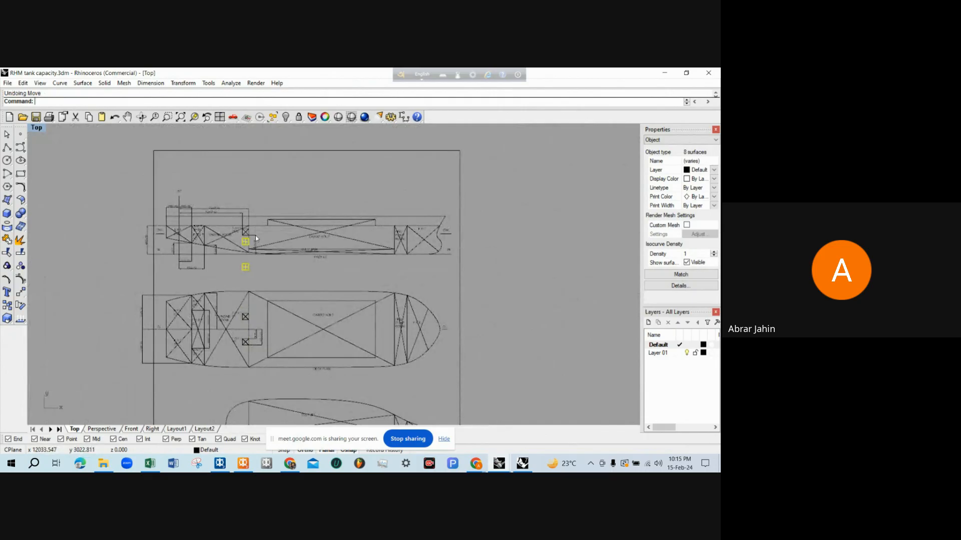
key("Delete")
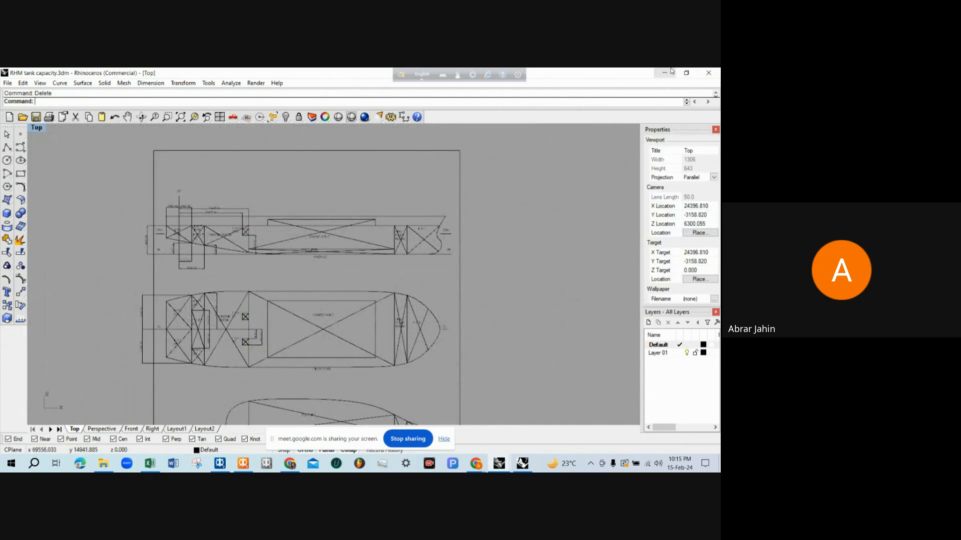
Switch to MAXSURF Stability and add a tank named FORT S below FORT P in the room definition table
left_click(243, 464)
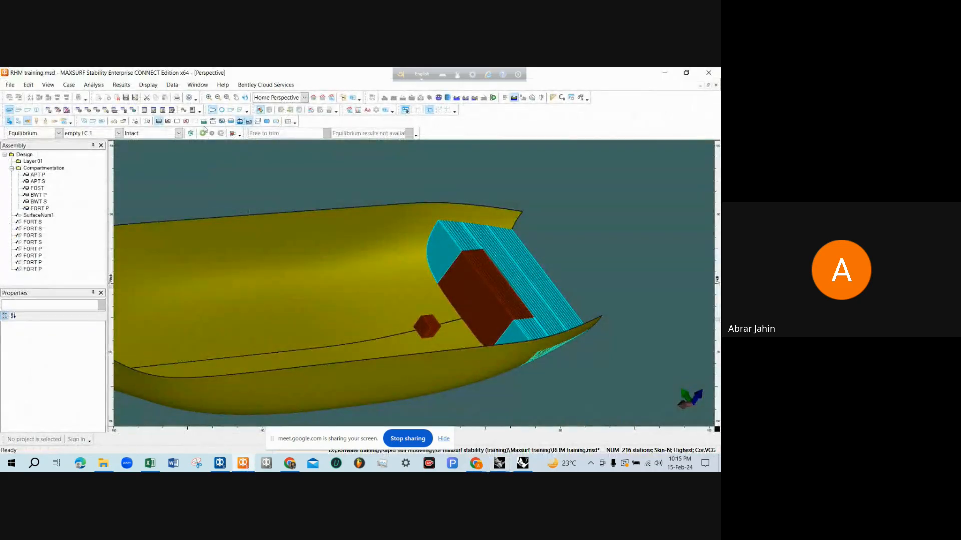
left_click(77, 110)
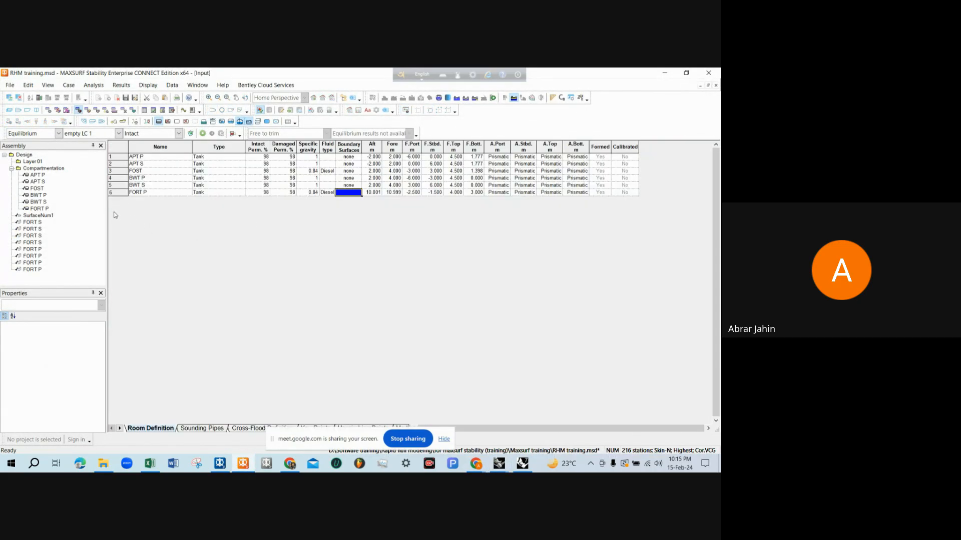
key("ctrl+a")
left_click(144, 193)
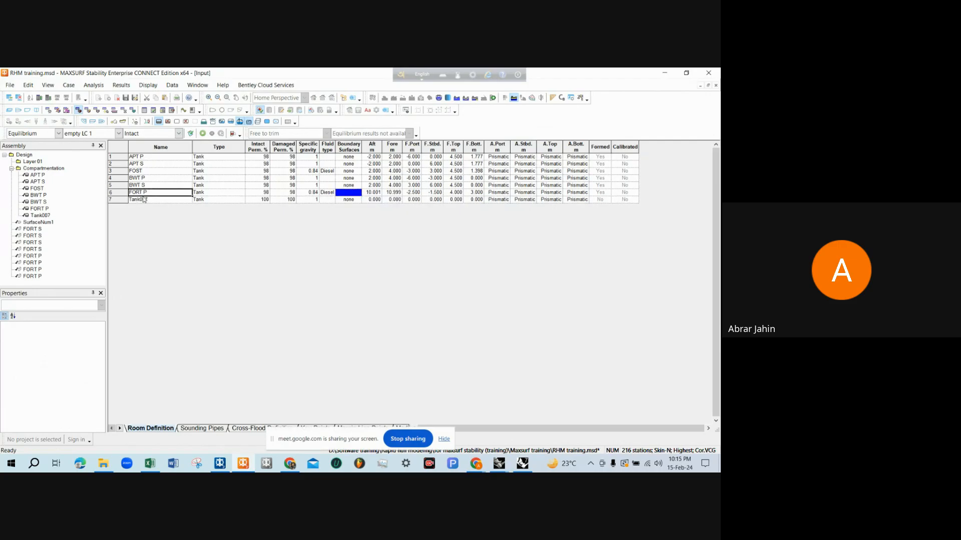
left_click(144, 199)
key("ctrl+v")
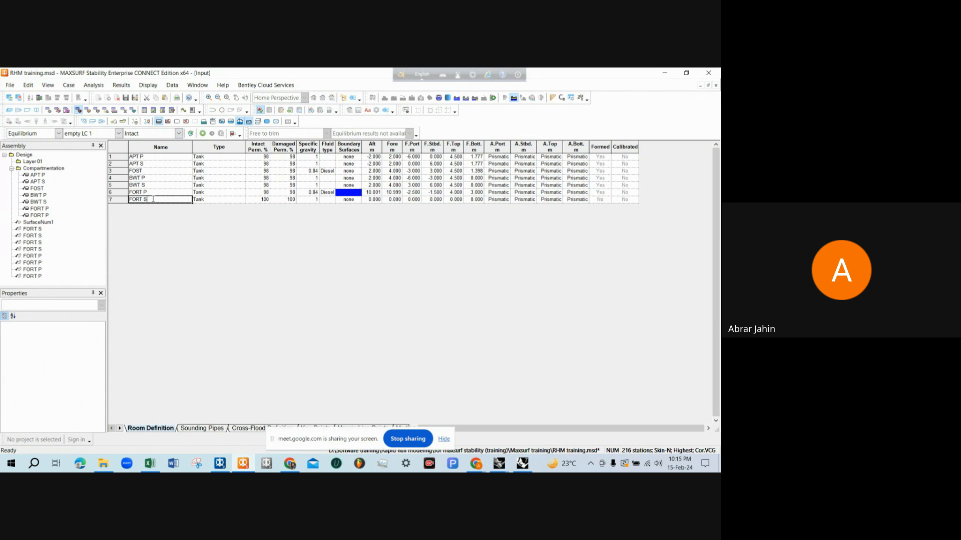
Copy FORT P's 98% intact and damaged permeabilities to FORT S
left_click_drag(261, 193, 273, 195)
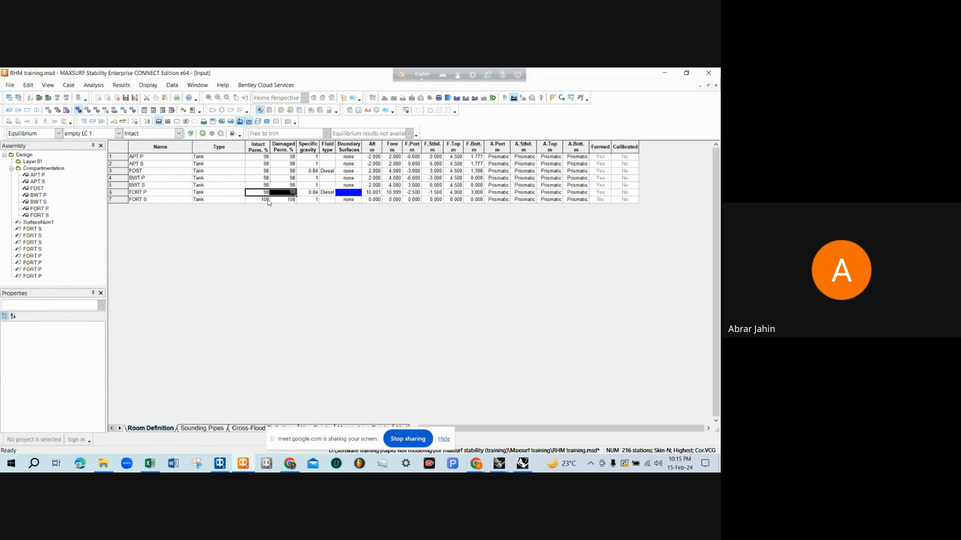
left_click(268, 200)
key("ctrl+v")
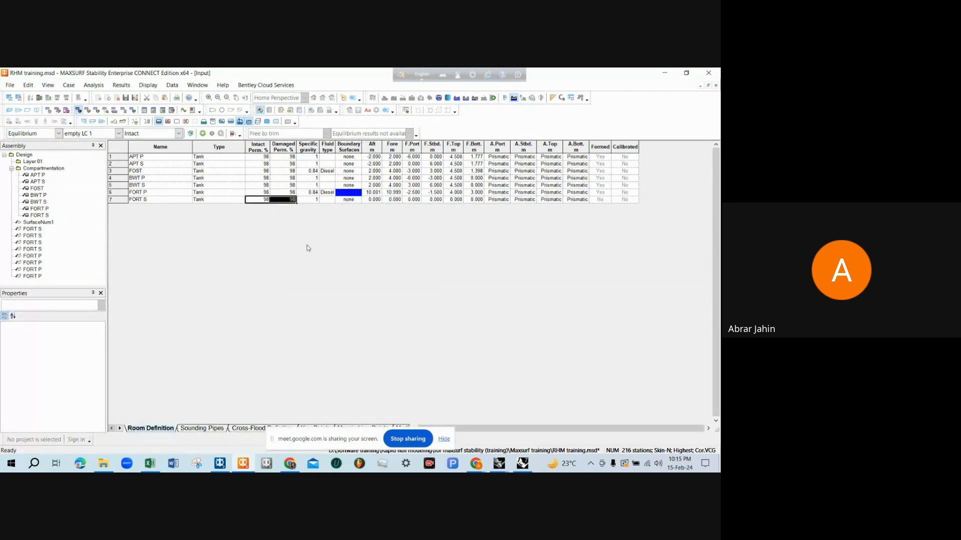
Assign the four FORT S NURBS surfaces as the boundary surfaces of tank FORT S
double_click(357, 200)
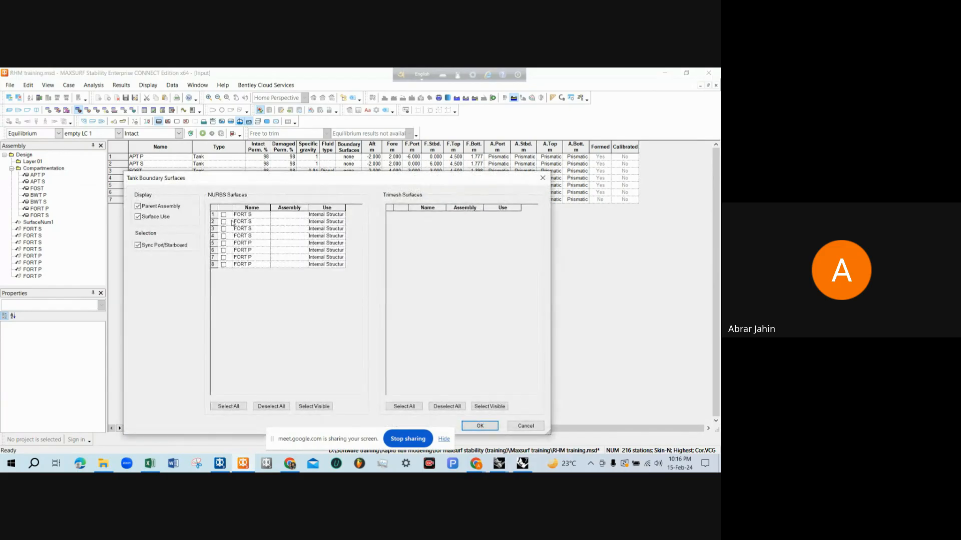
left_click(223, 215)
left_click(223, 222)
left_click(223, 229)
left_click(224, 236)
left_click(480, 426)
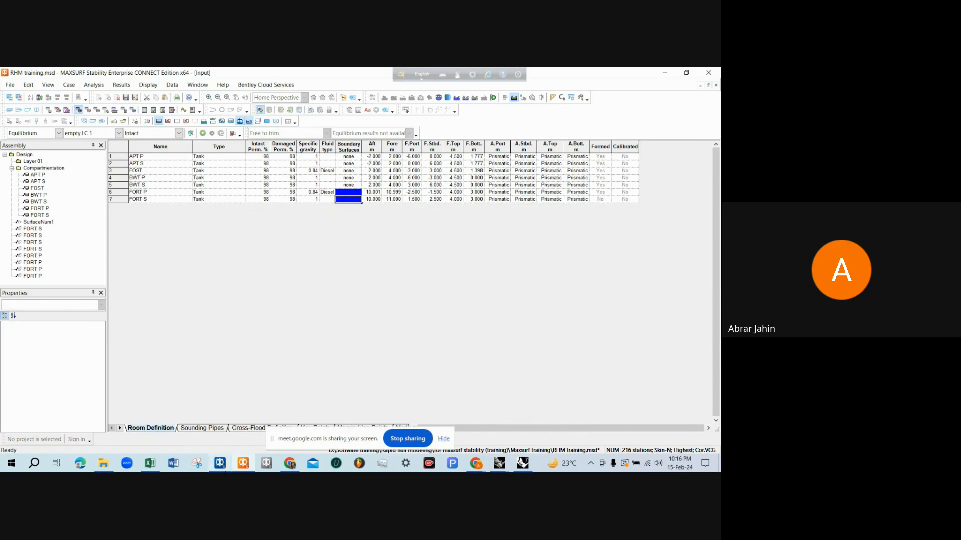
Switch to MAXSURF Modeler and rename the hull surface SurfaceNum1 to MAIN HULL
left_click(220, 464)
scroll(346, 228, "up", 5)
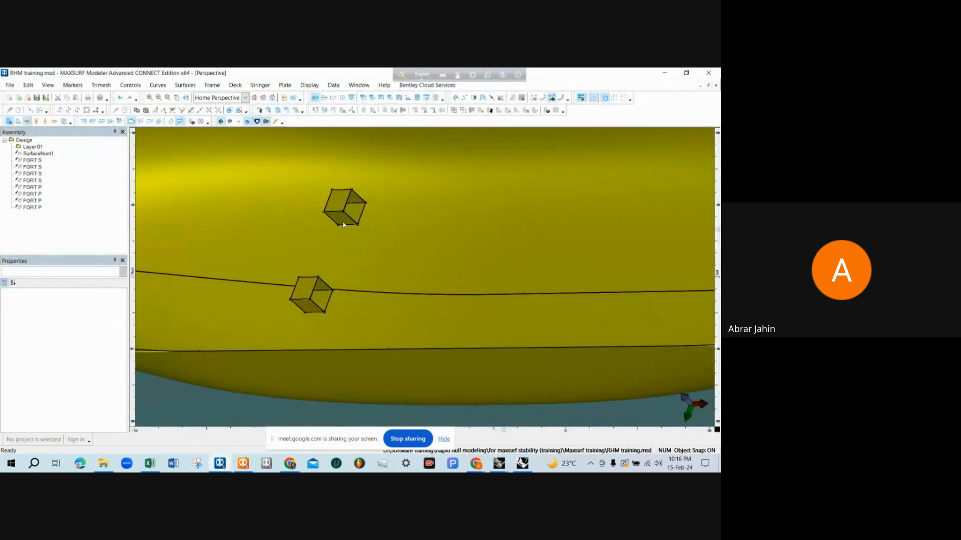
left_click(343, 213)
left_click(341, 202)
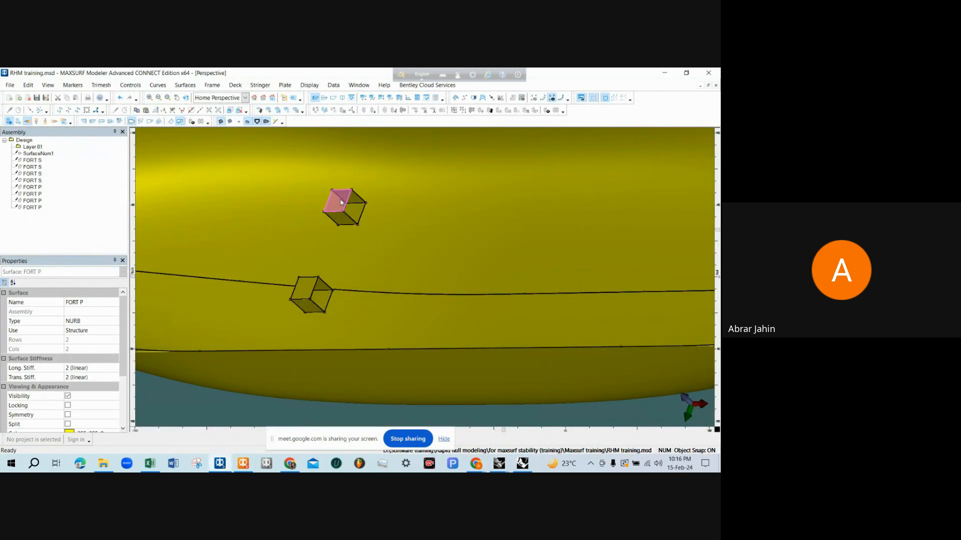
scroll(340, 199, "down", 5)
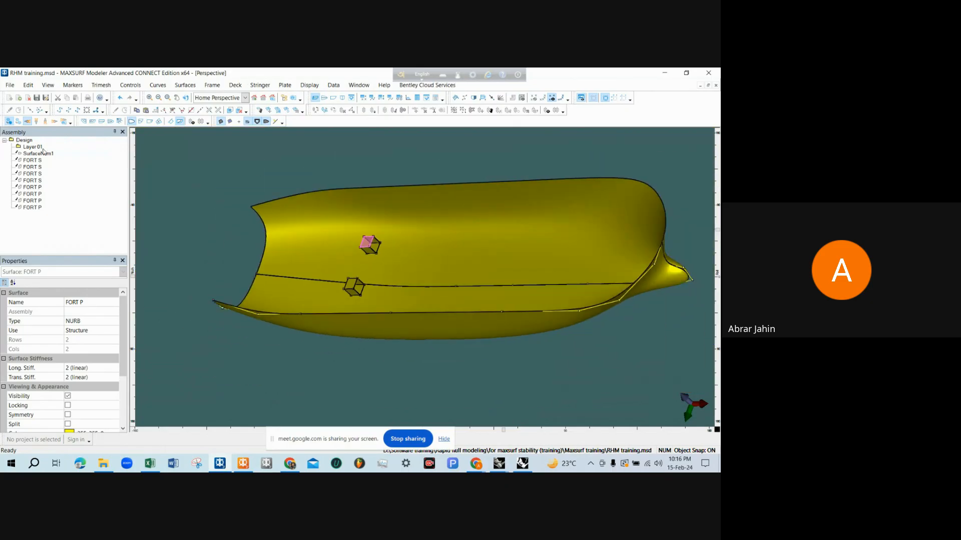
left_click(47, 155)
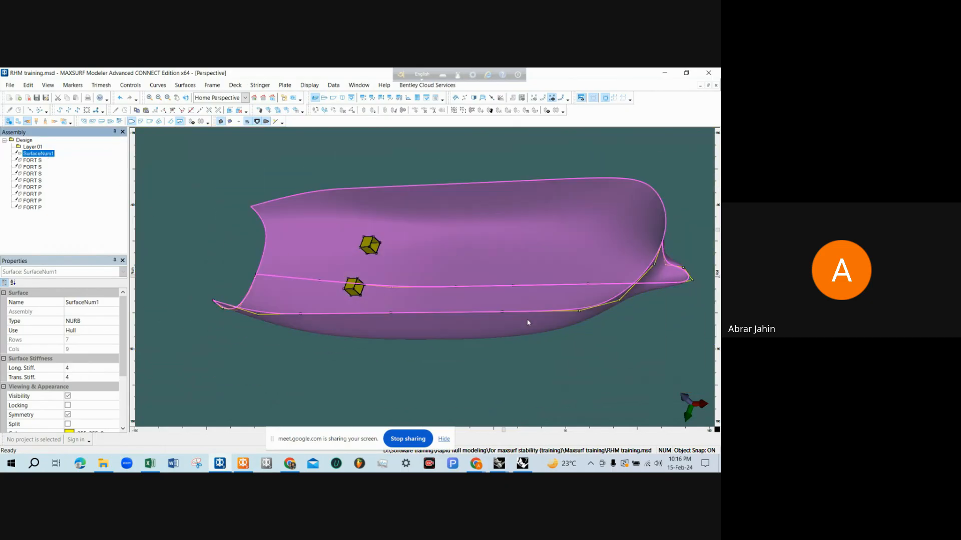
left_click(74, 302)
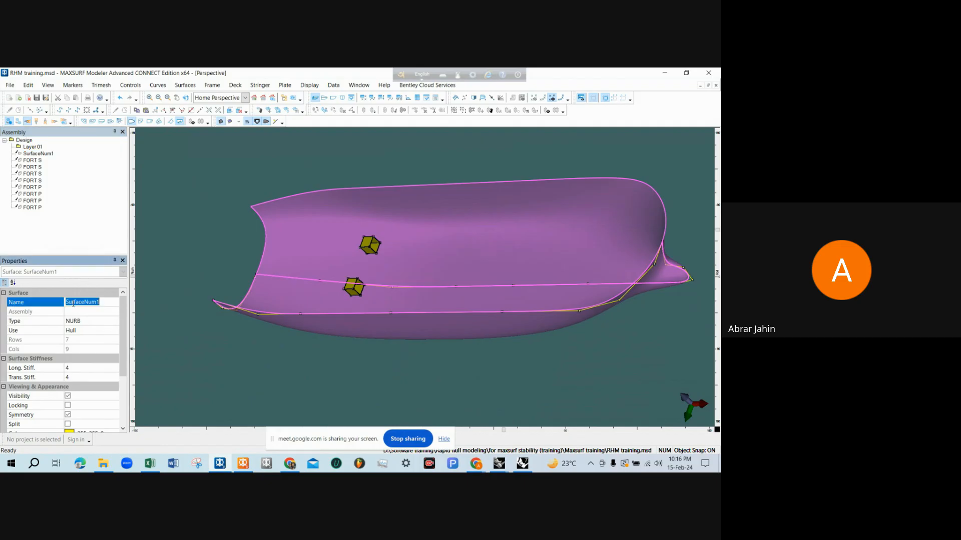
type("MAIN HULL")
left_click(173, 252)
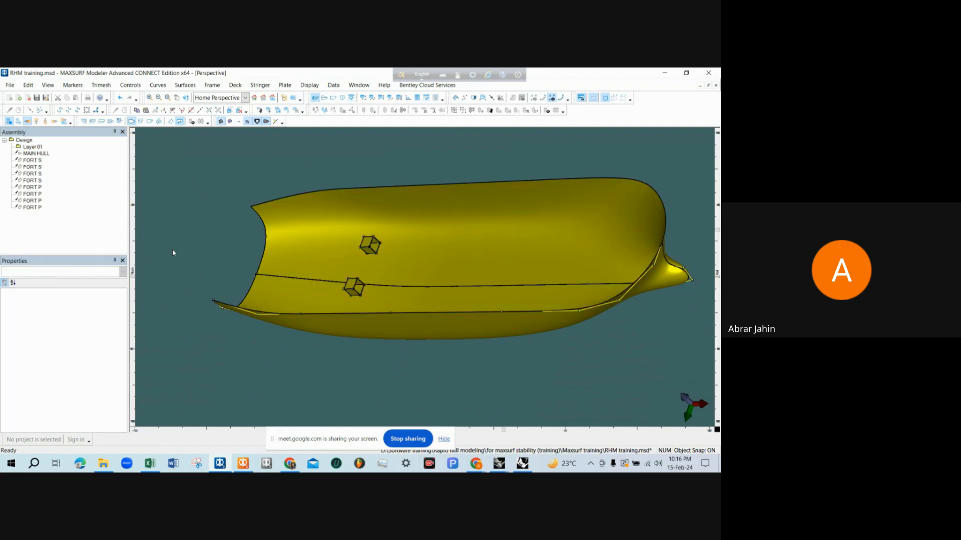
scroll(177, 247, "down", 2)
scroll(337, 256, "up", 3)
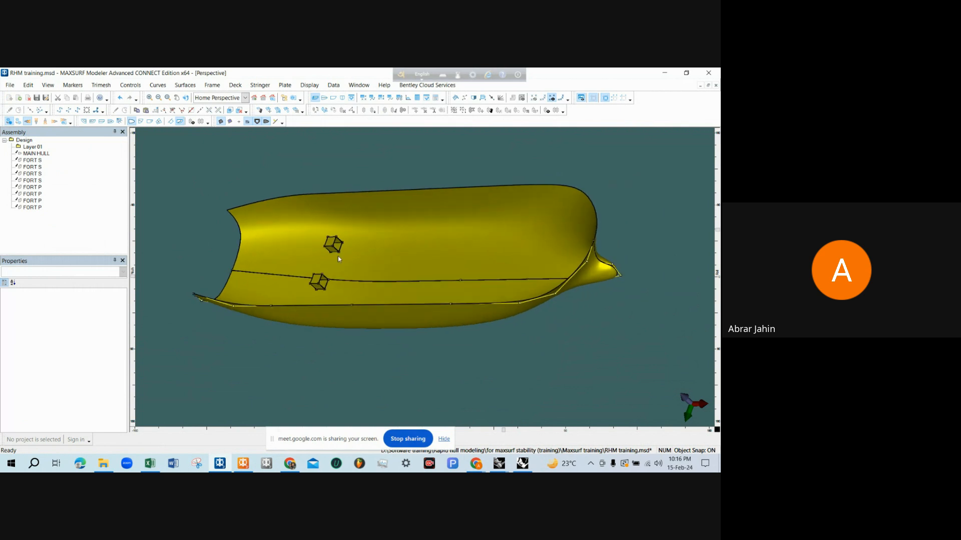
Delete the Layer 01 assembly from the design and confirm the deletion
left_click(392, 219)
left_click(321, 162)
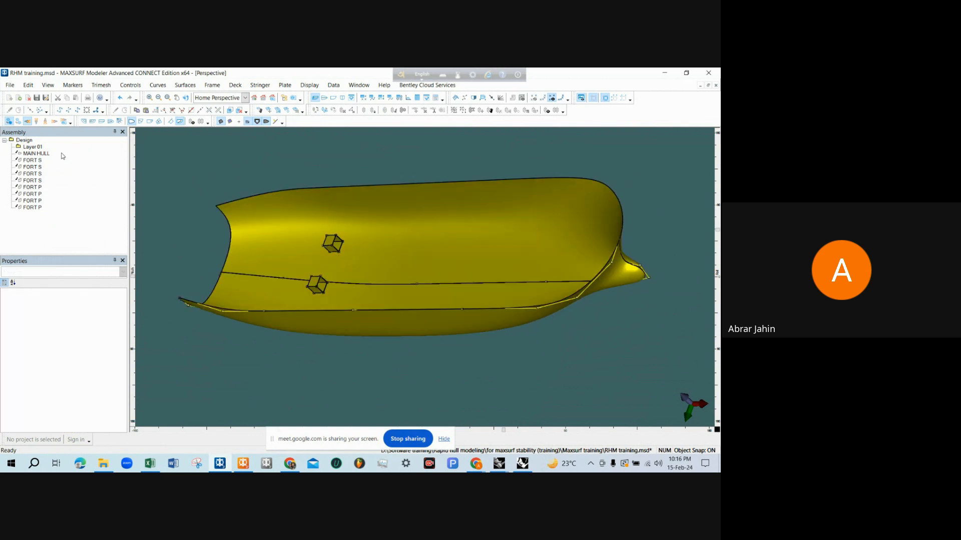
left_click(38, 147)
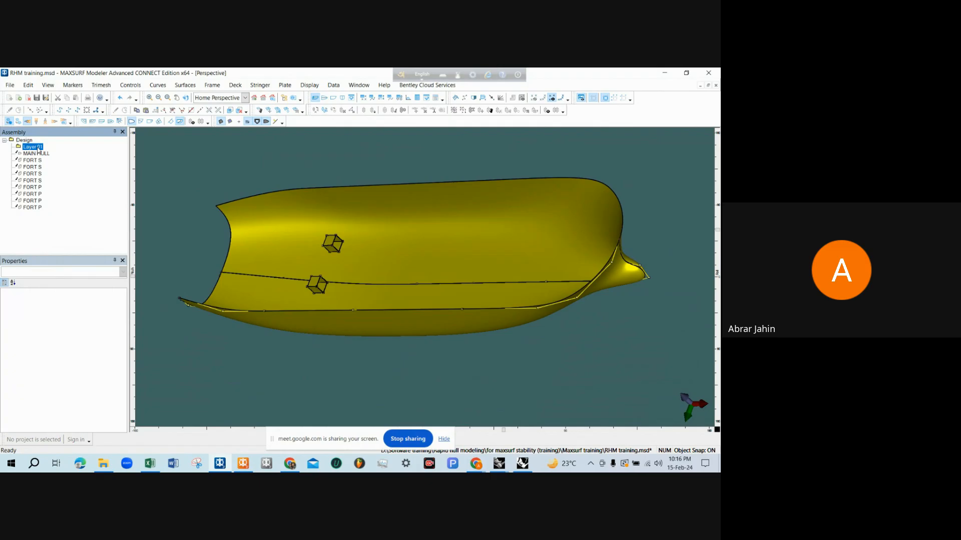
right_click(37, 147)
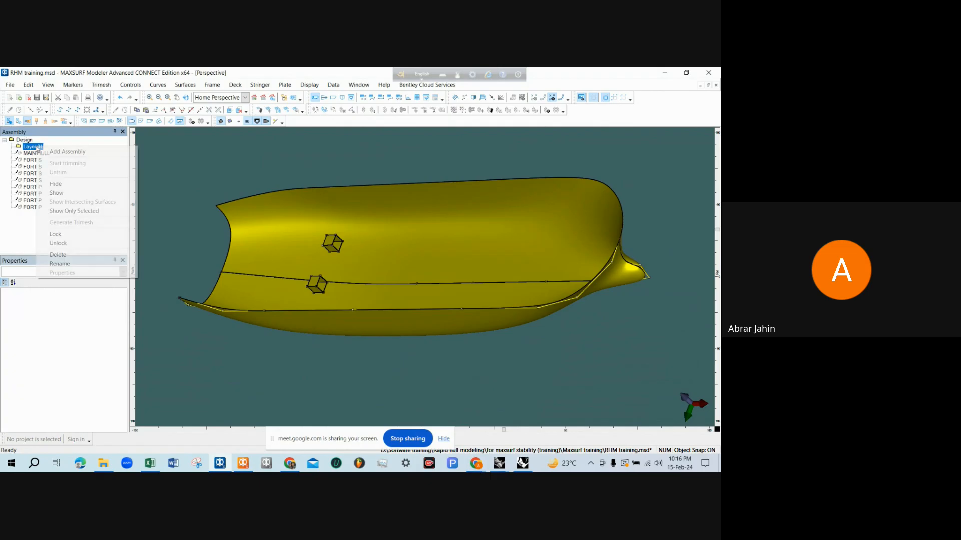
left_click(76, 255)
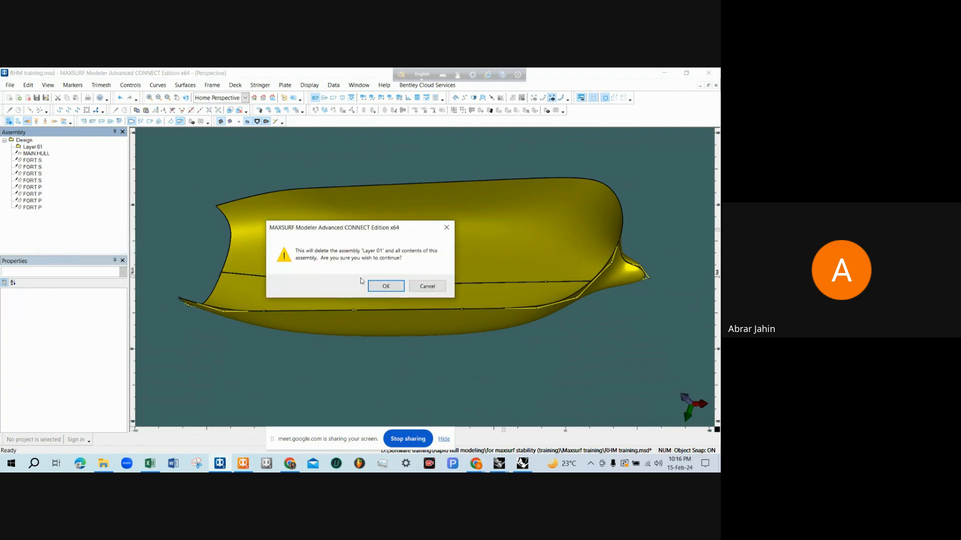
left_click(396, 290)
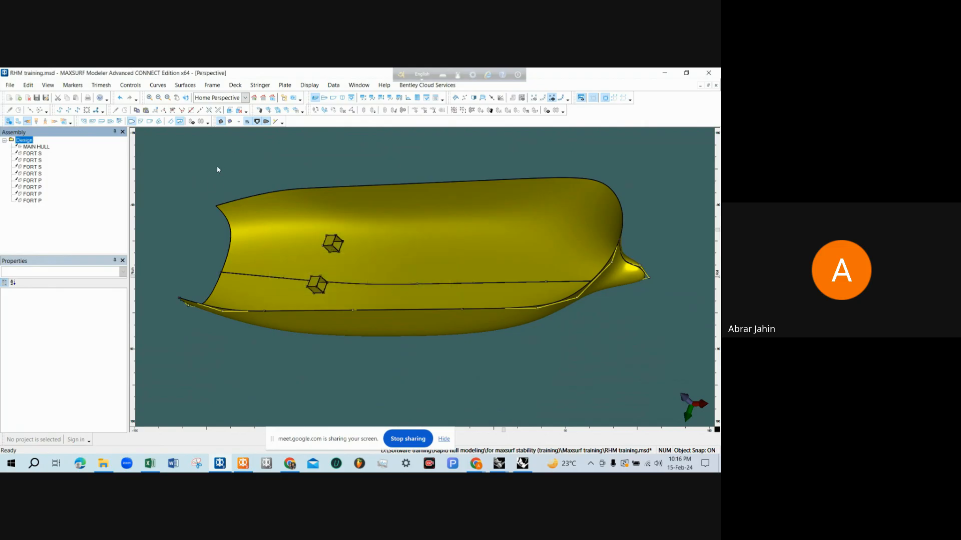
Return to MAXSURF Stability and inspect the FORT S tank in the perspective view of the hull
left_click(664, 73)
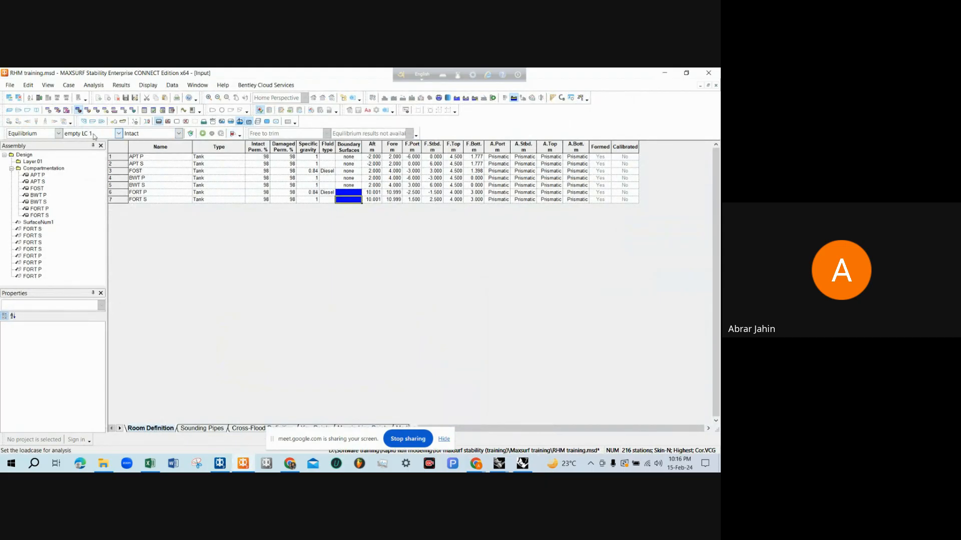
left_click(9, 110)
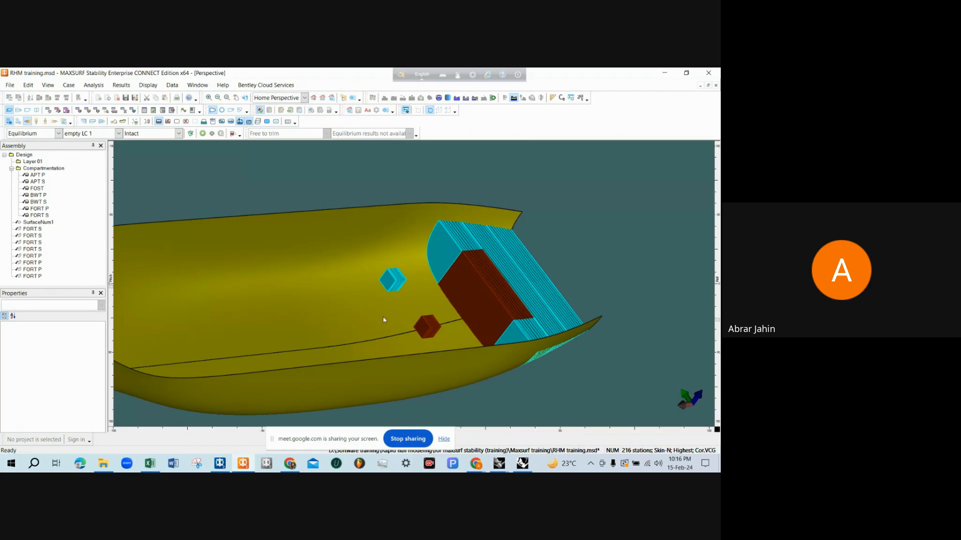
scroll(394, 289, "up", 3)
left_click(395, 289)
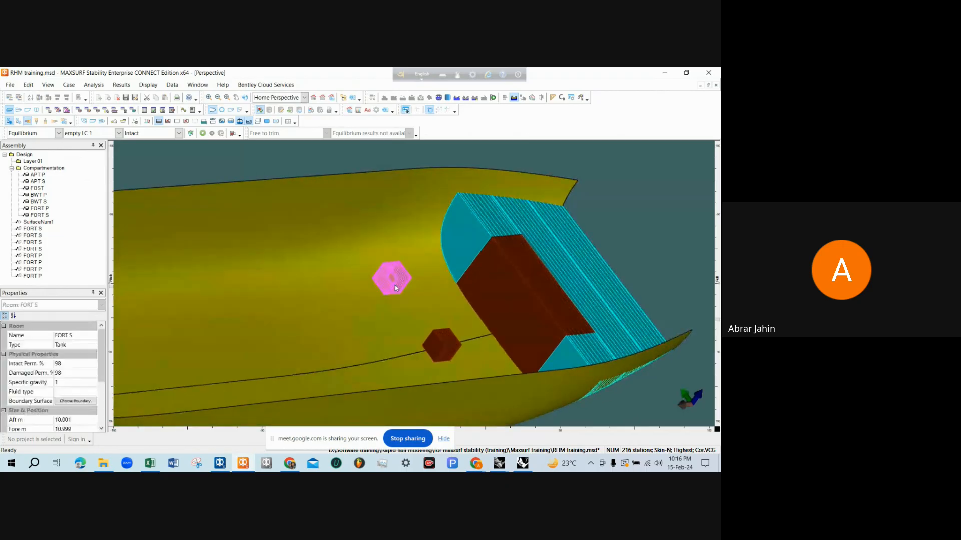
left_click(270, 168)
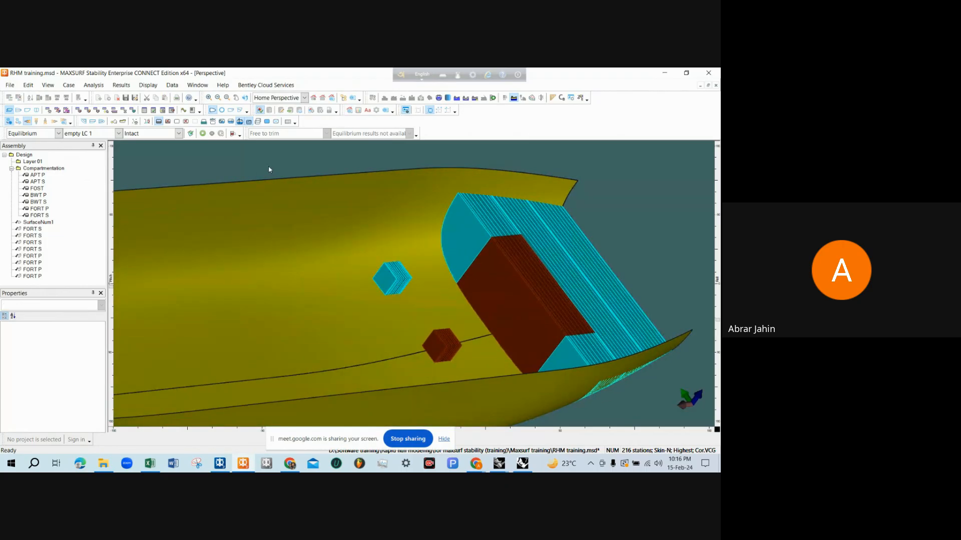
Copy the Diesel fluid type from FORT P to FORT S, update the tank loadings and check both tanks in perspective
left_click(79, 111)
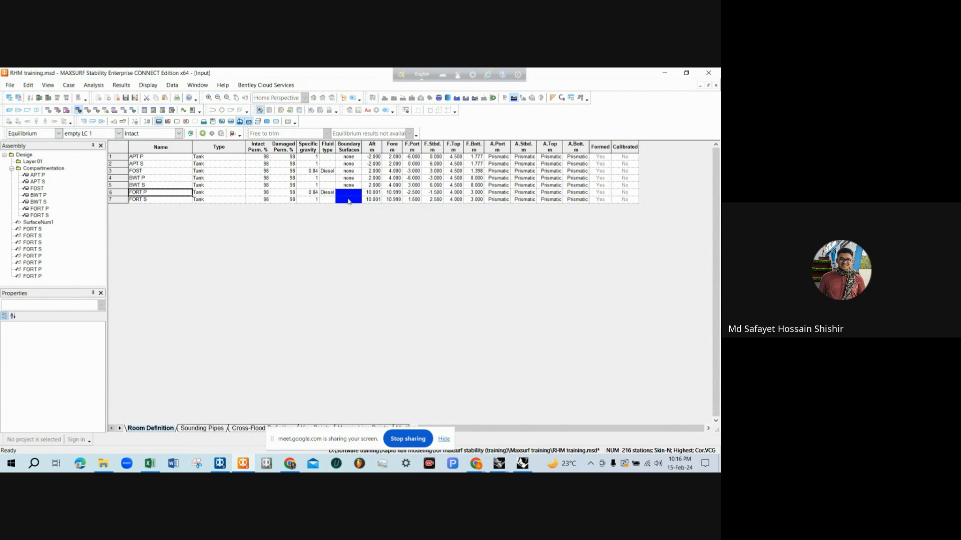
left_click(333, 194)
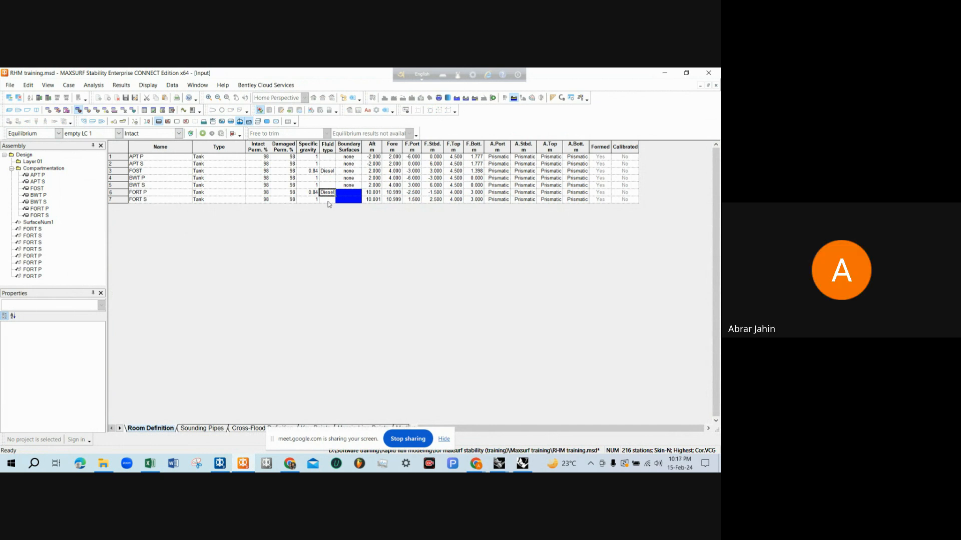
left_click(329, 201)
type("Diesel")
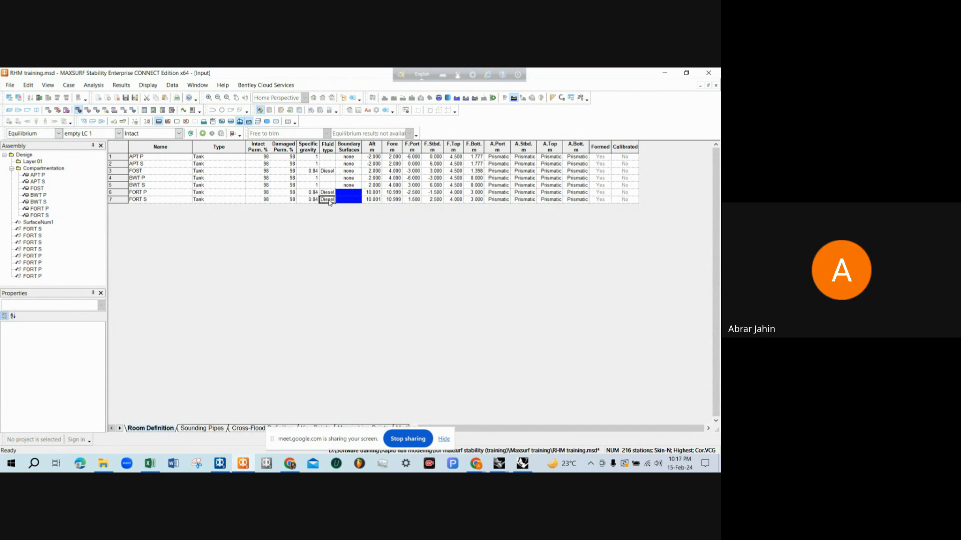
left_click(233, 135)
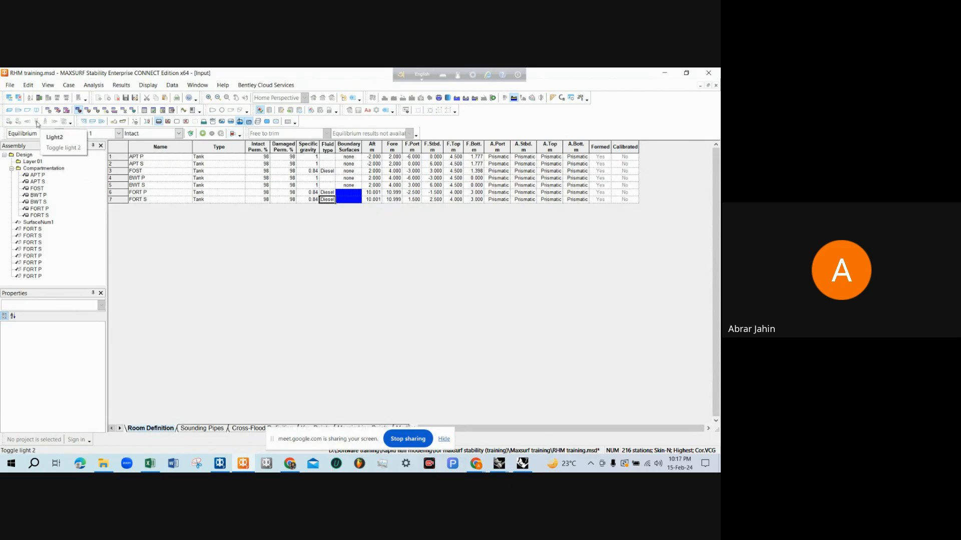
left_click(9, 111)
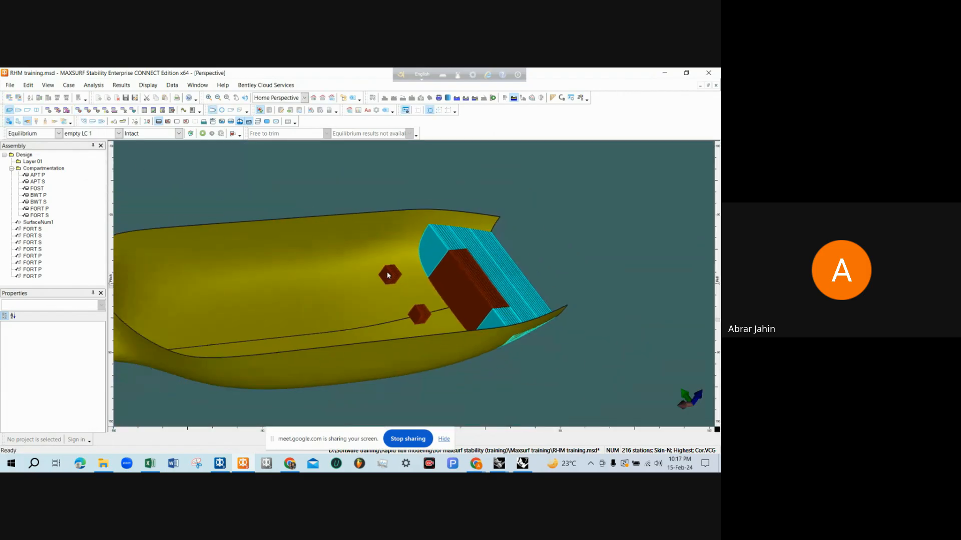
middle_click_drag(397, 276, 358, 360)
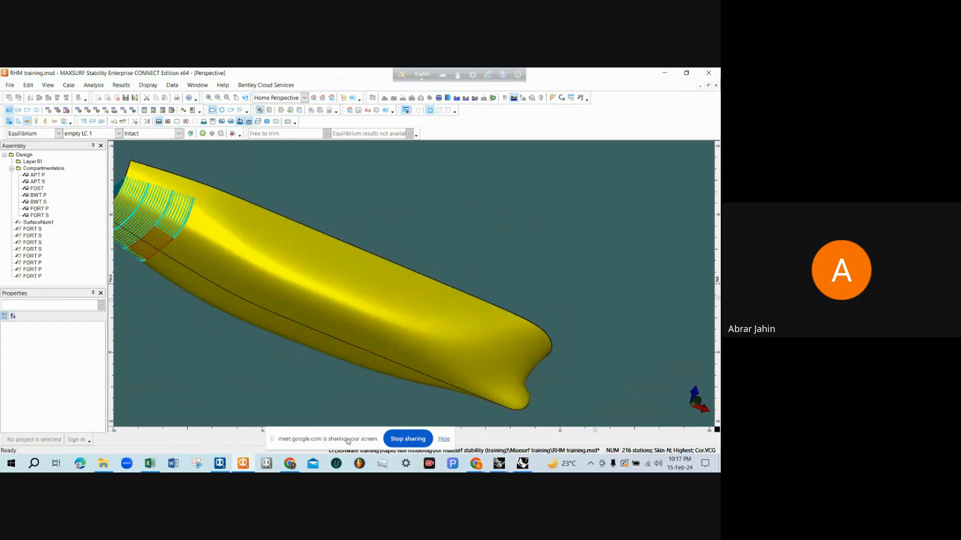
Switch to the RHM tank capacity drawing in Rhinoceros and delete the 10000, 11000 and 3000 FORT dimensions from the profile view
mouse_move(499, 463)
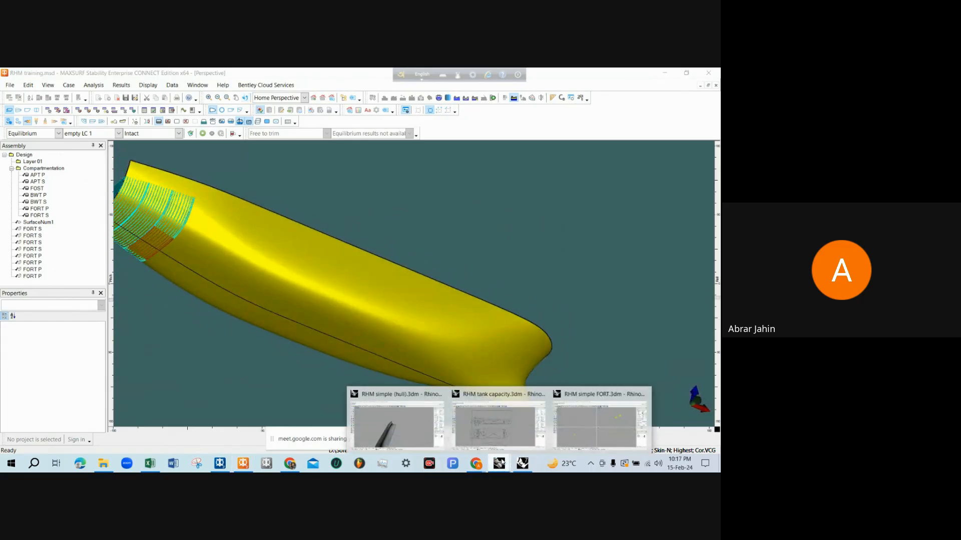
left_click(496, 435)
scroll(261, 276, "down", 5)
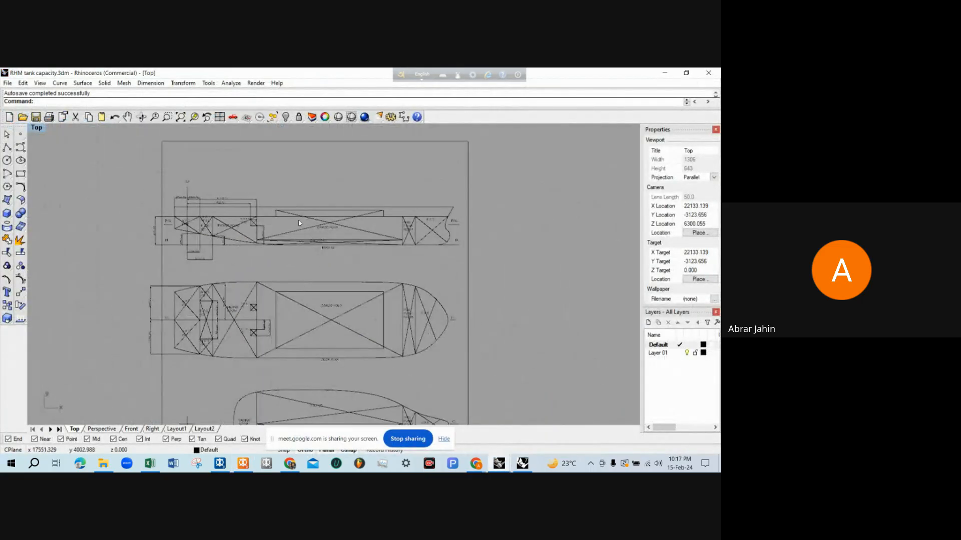
scroll(298, 221, "up", 10)
scroll(277, 235, "down", 2)
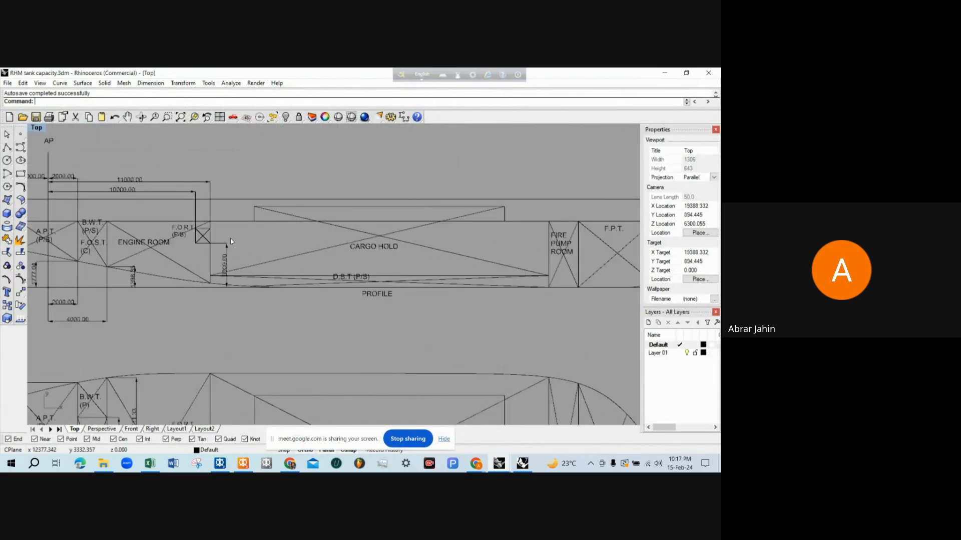
scroll(231, 241, "down", 1)
scroll(250, 253, "up", 2)
scroll(241, 256, "down", 2)
scroll(224, 223, "up", 2)
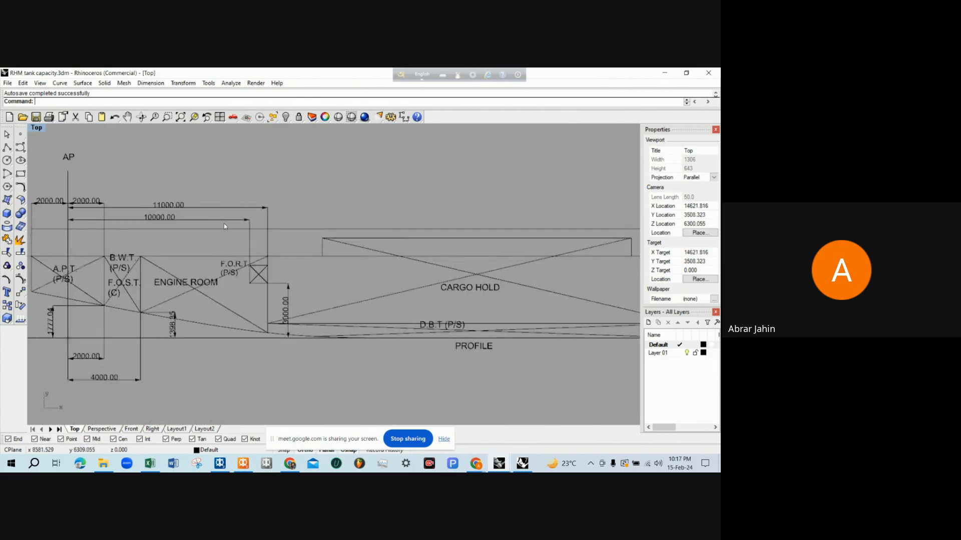
left_click(200, 206)
key("Delete")
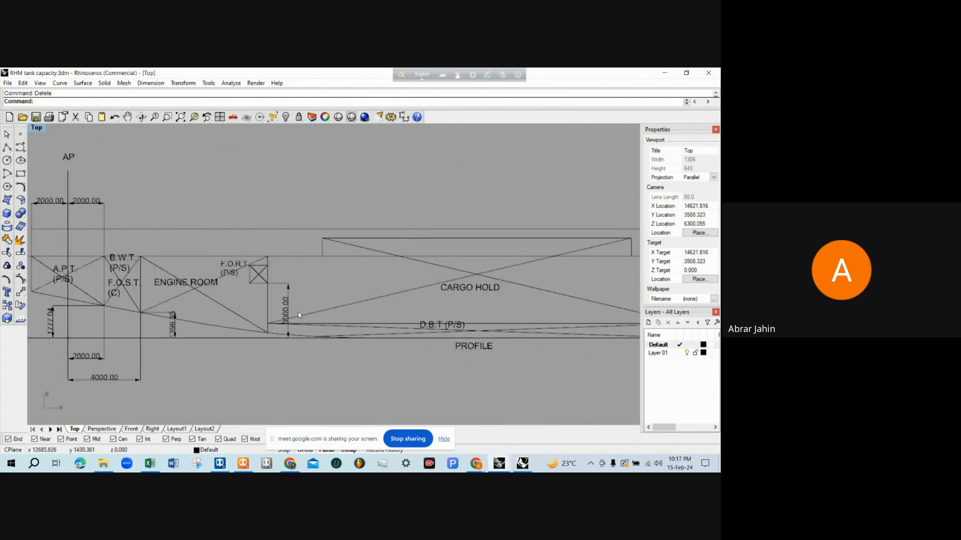
scroll(253, 311, "down", 2)
scroll(197, 203, "up", 2)
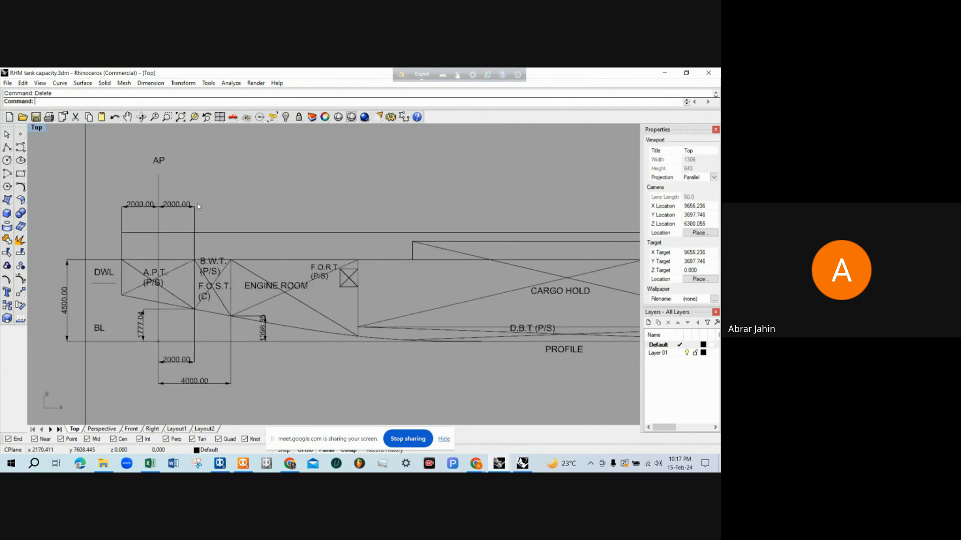
scroll(212, 308, "down", 2)
scroll(246, 317, "up", 3)
left_click(259, 304)
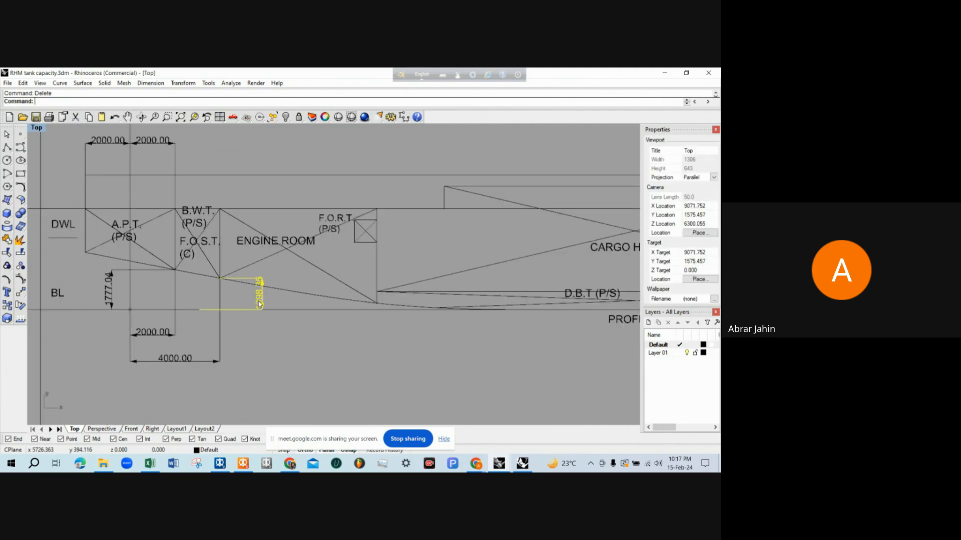
scroll(259, 304, "down", 3)
left_click(251, 328)
scroll(243, 312, "down", 1)
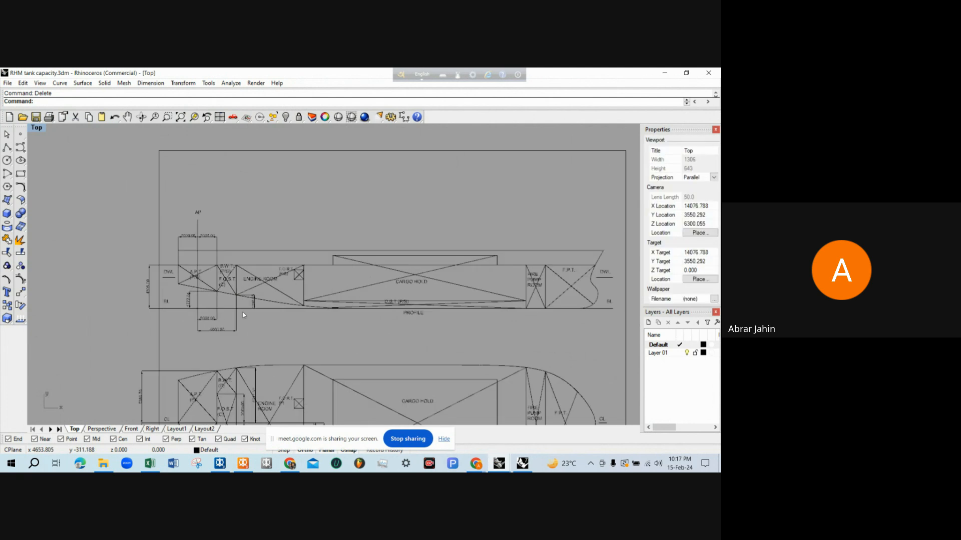
type("SelDim")
key("Return")
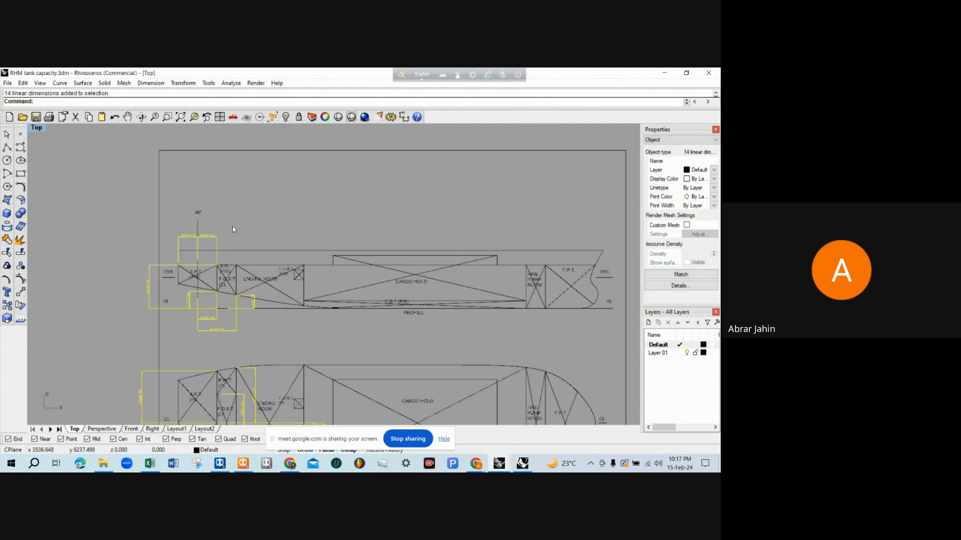
scroll(234, 235, "down", 3)
scroll(240, 286, "up", 1)
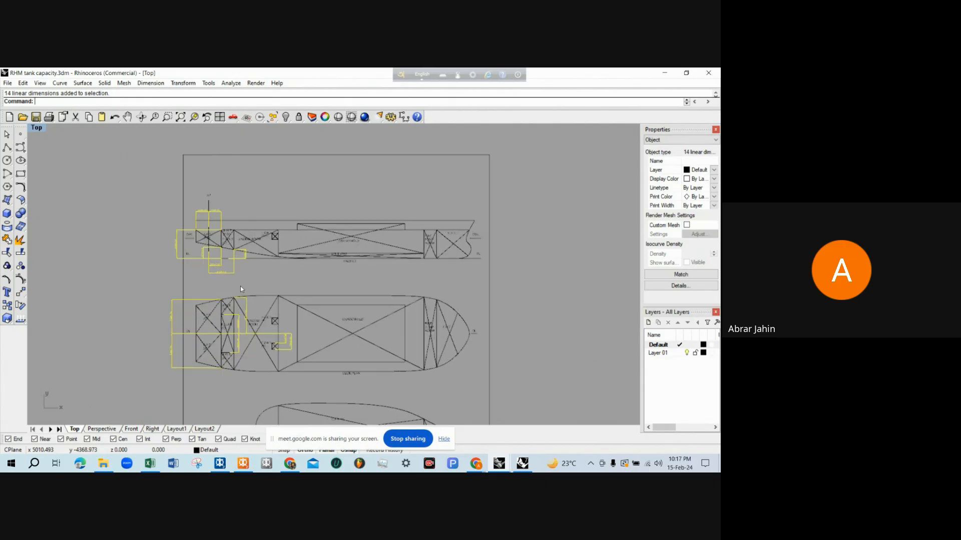
key("Escape")
Select all linear dimensions in the tank capacity drawing with SelDim and delete them
scroll(223, 241, "up", 4)
type("Se")
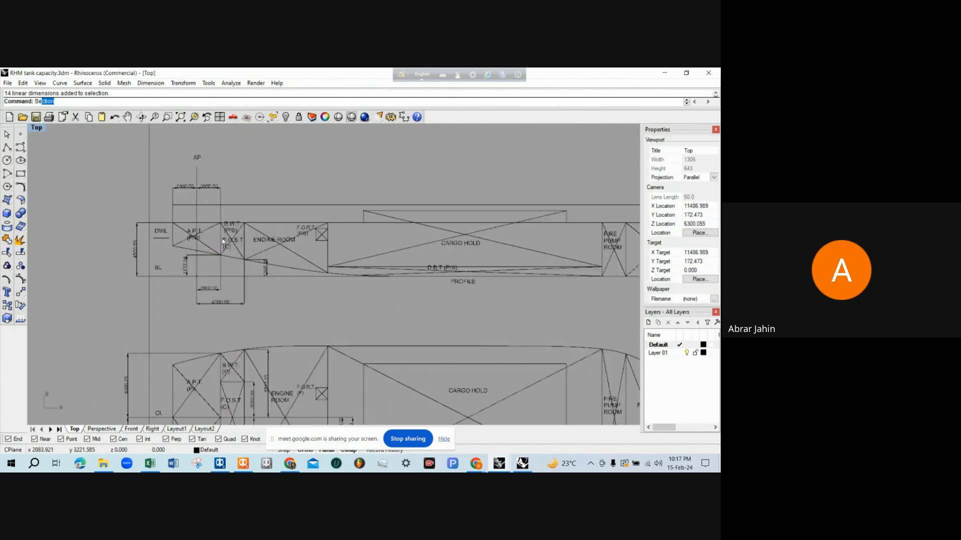
type("lDim")
key("Return")
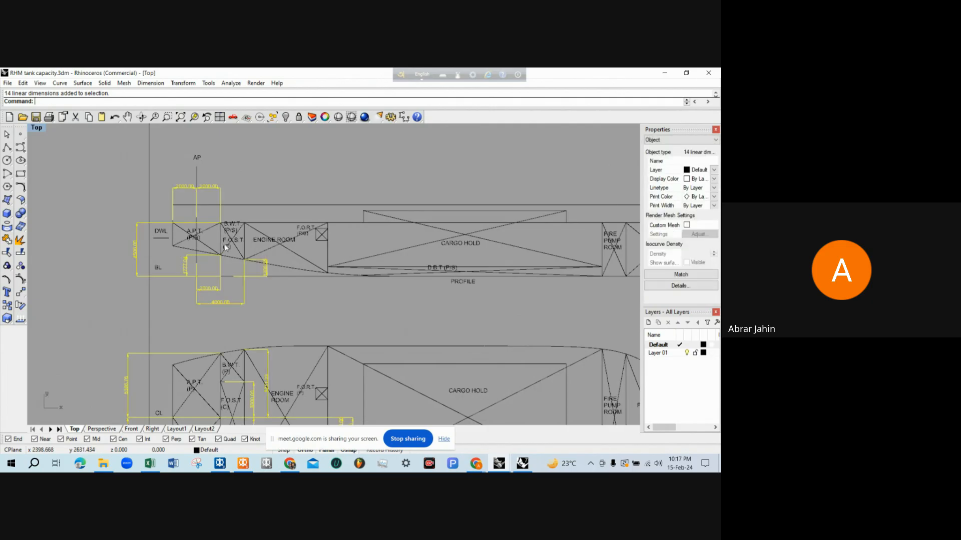
scroll(226, 247, "down", 6)
scroll(274, 263, "up", 3)
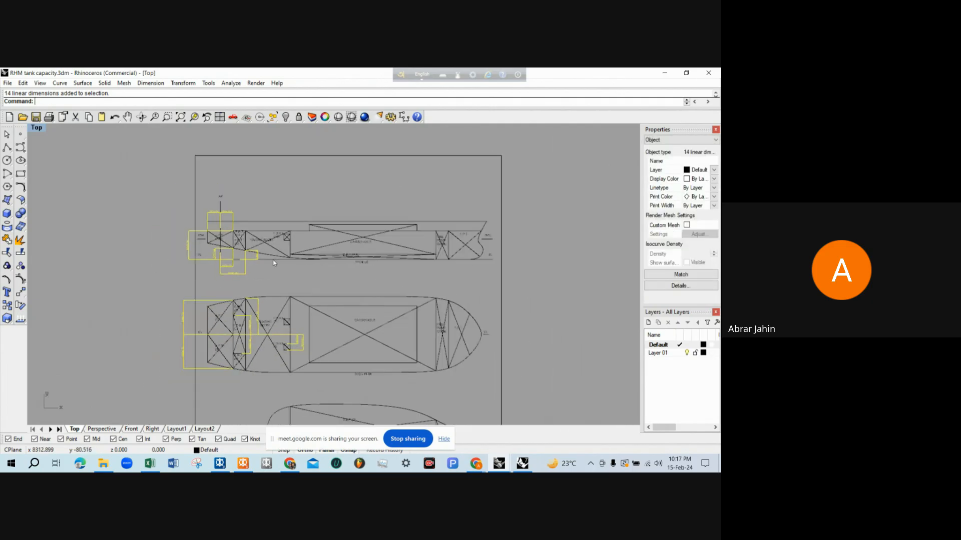
key("Delete")
scroll(270, 227, "up", 3)
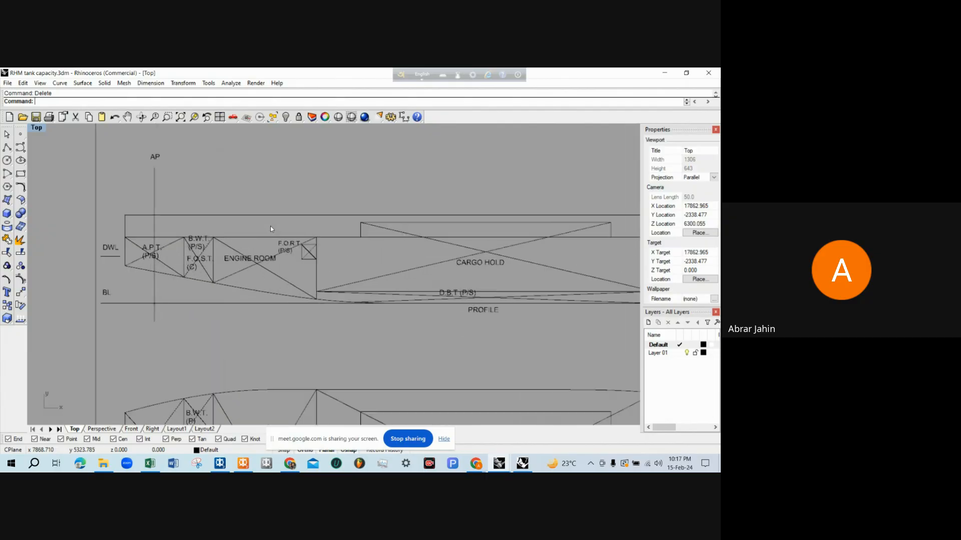
scroll(350, 245, "down", 2)
scroll(356, 255, "up", 2)
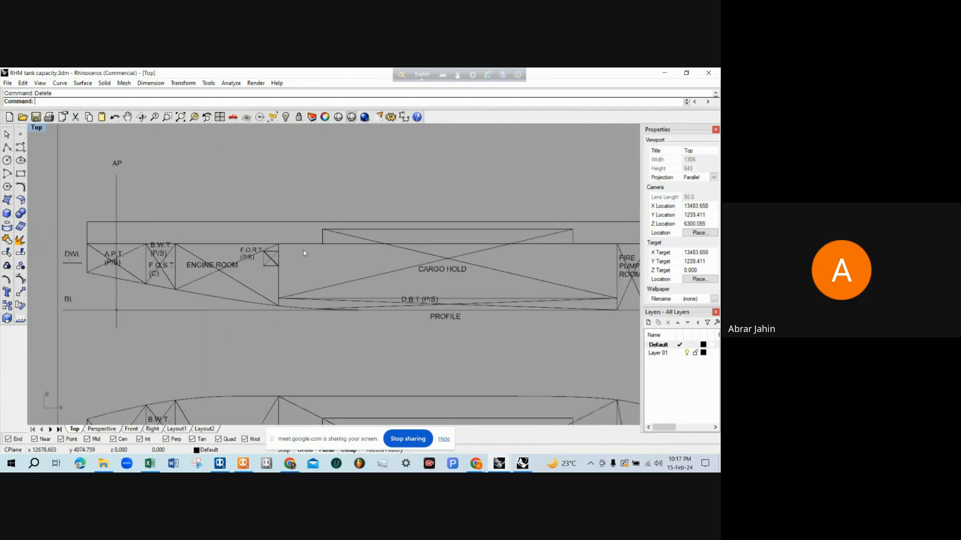
scroll(303, 250, "down", 4)
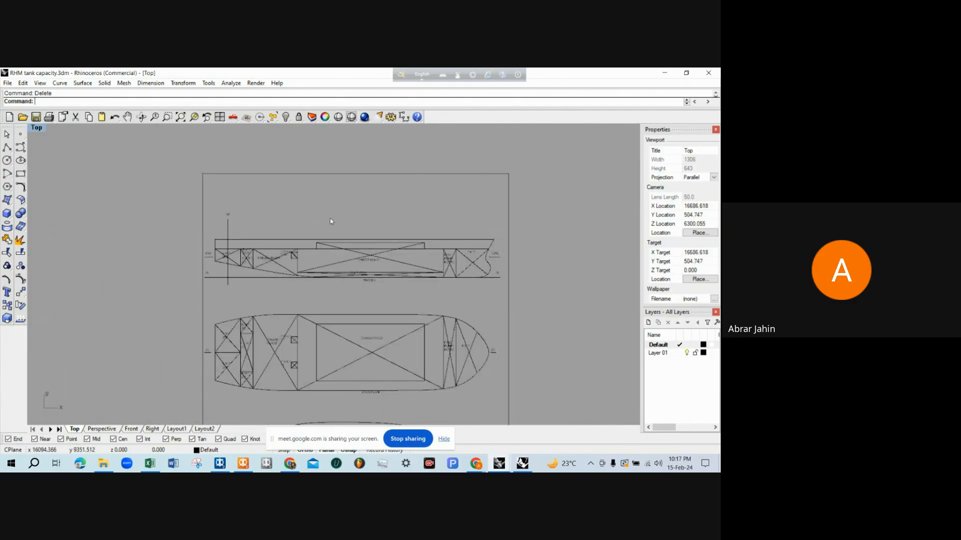
scroll(328, 240, "up", 3)
scroll(332, 270, "down", 4)
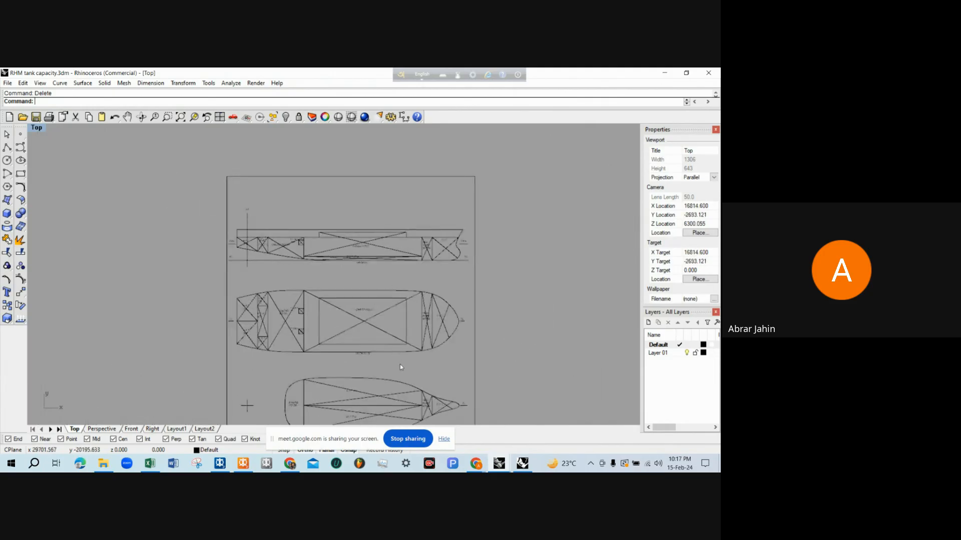
Switch to the RHM simple (tanks visual) model, inspect the cargo hold and double bottom from several angles, and return to the tank capacity drawing
left_click(521, 464)
scroll(381, 320, "down", 5)
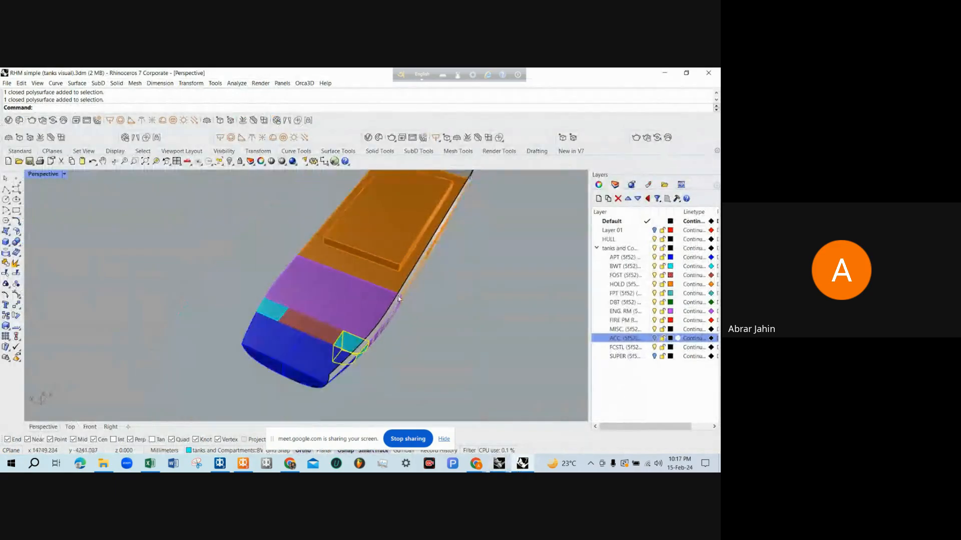
right_click_drag(380, 320, 385, 228)
left_click(339, 260)
scroll(218, 284, "up", 4)
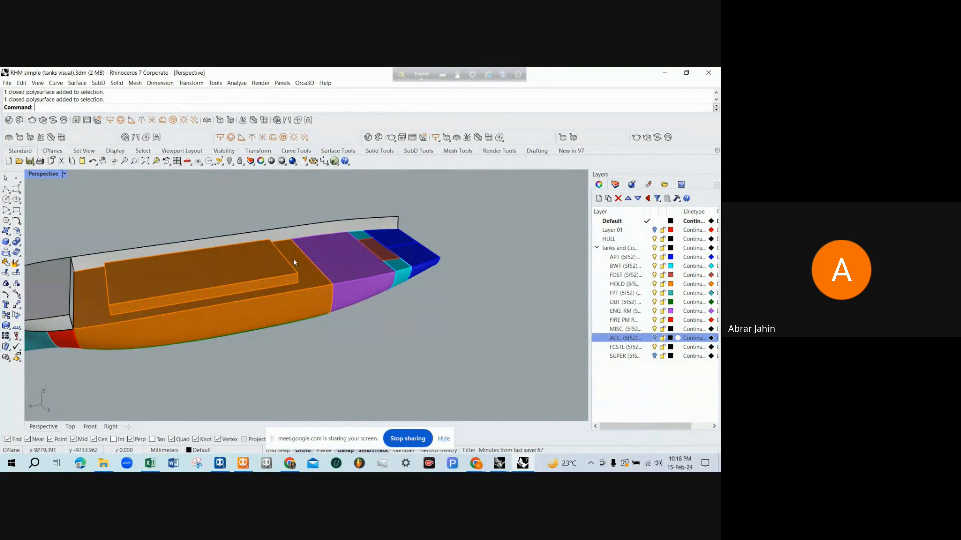
right_click_drag(94, 271, 258, 270)
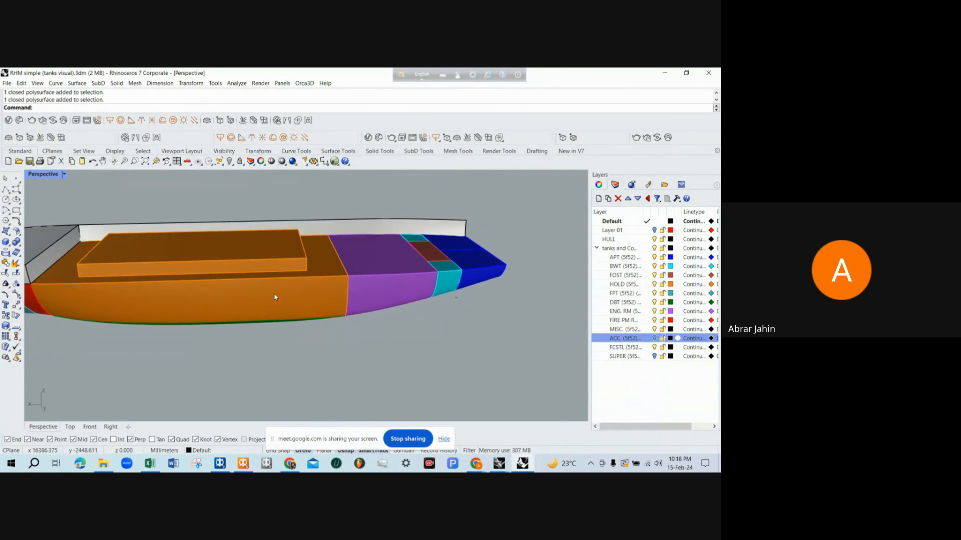
scroll(291, 294, "down", 3)
scroll(217, 300, "up", 3)
scroll(273, 315, "down", 3)
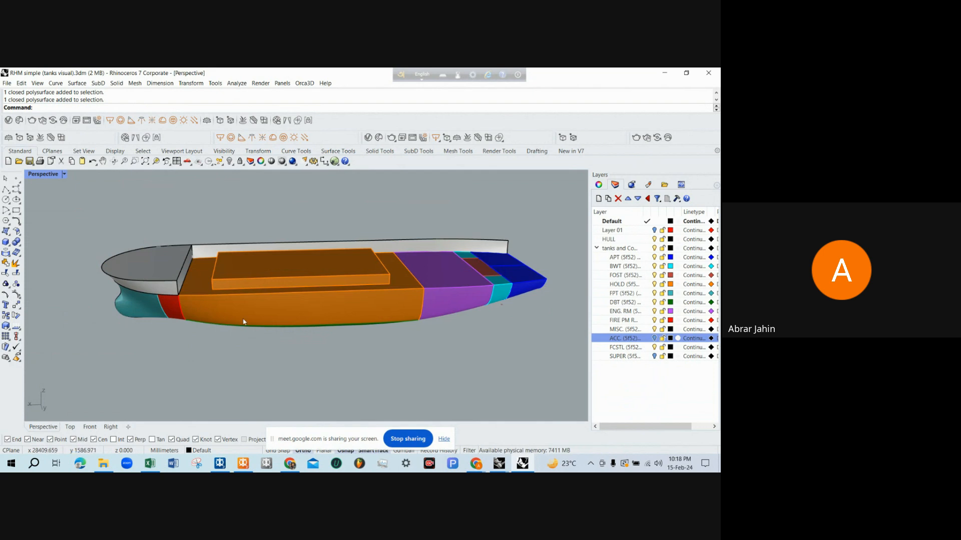
scroll(243, 322, "up", 2)
right_click_drag(239, 291, 244, 285)
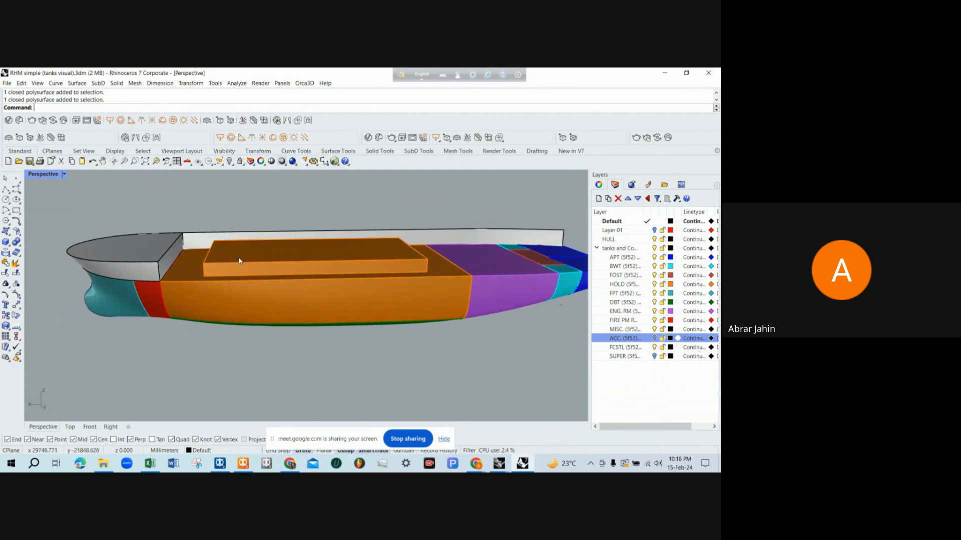
mouse_move(362, 261)
right_mouse_down()
mouse_move(356, 247)
mouse_move(351, 272)
right_mouse_up()
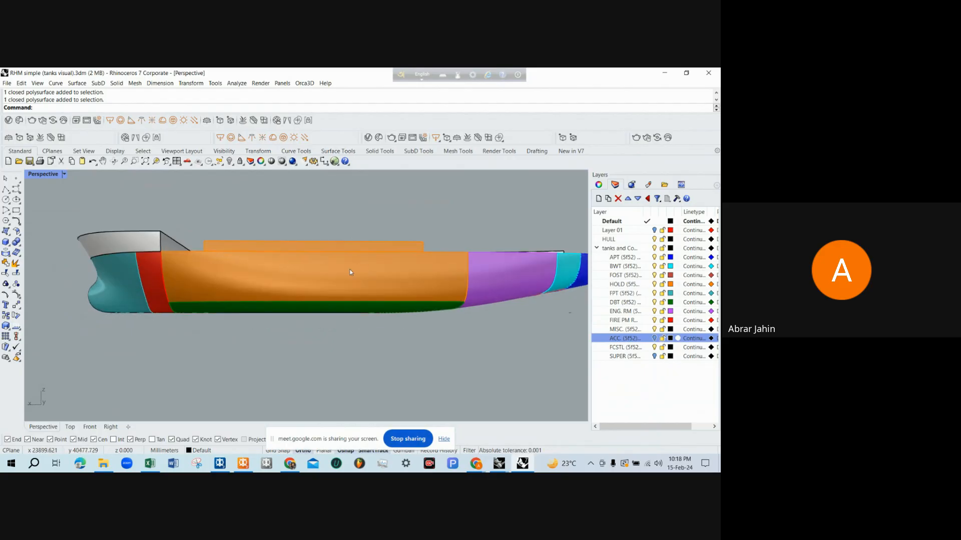
mouse_move(289, 285)
right_mouse_down()
mouse_move(317, 291)
mouse_move(310, 266)
mouse_move(286, 283)
mouse_move(329, 294)
mouse_move(303, 287)
right_mouse_up()
scroll(308, 283, "up", 3)
scroll(286, 283, "down", 4)
scroll(286, 284, "up", 4)
scroll(324, 292, "down", 2)
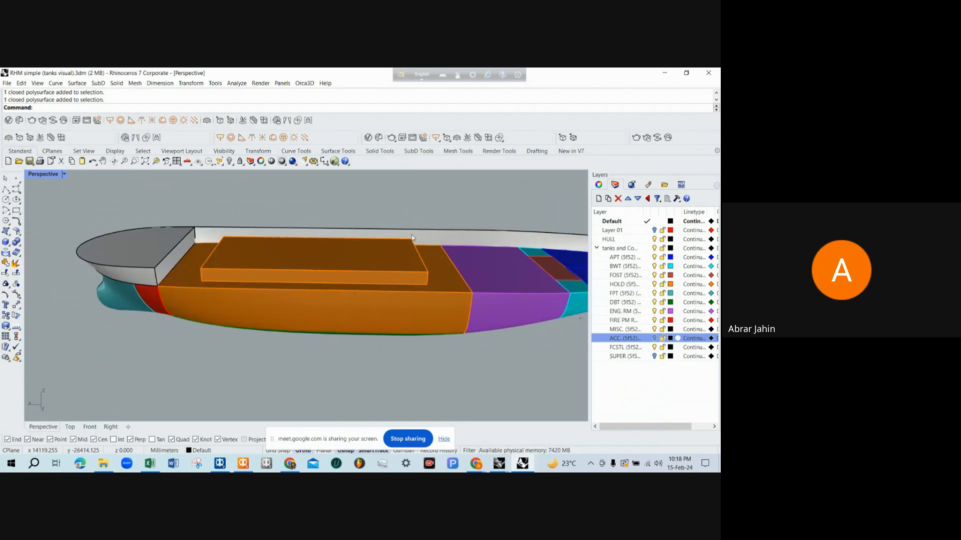
left_click(664, 72)
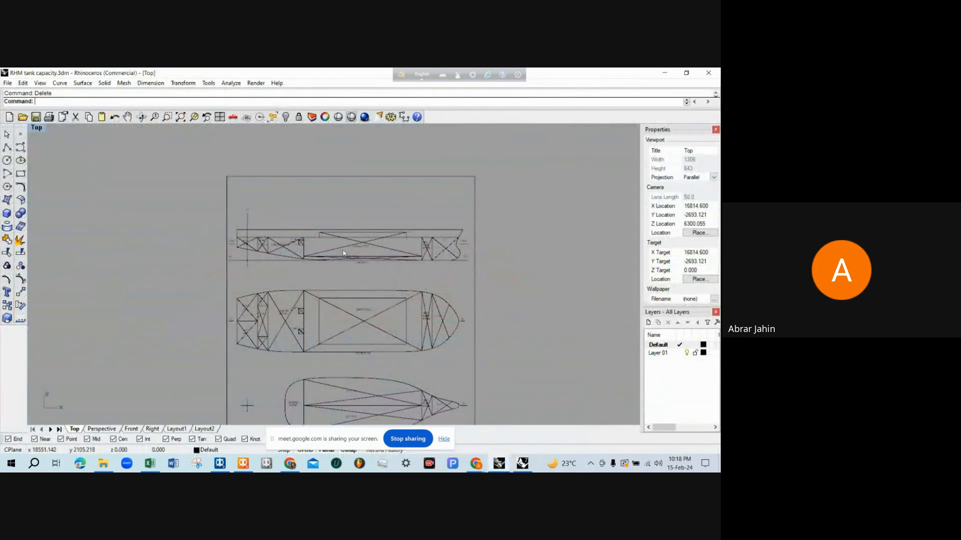
scroll(327, 222, "up", 5)
type("D")
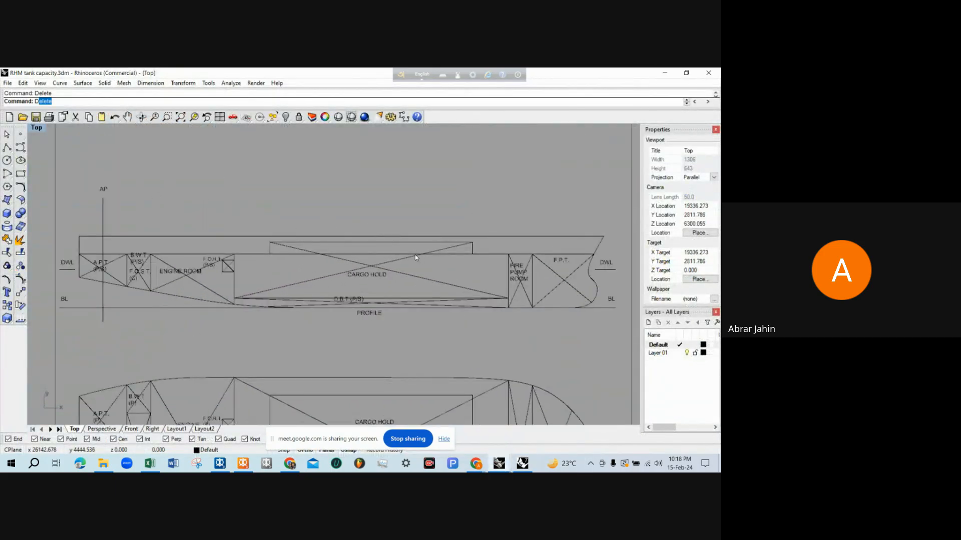
key("Escape")
scroll(457, 258, "down", 3)
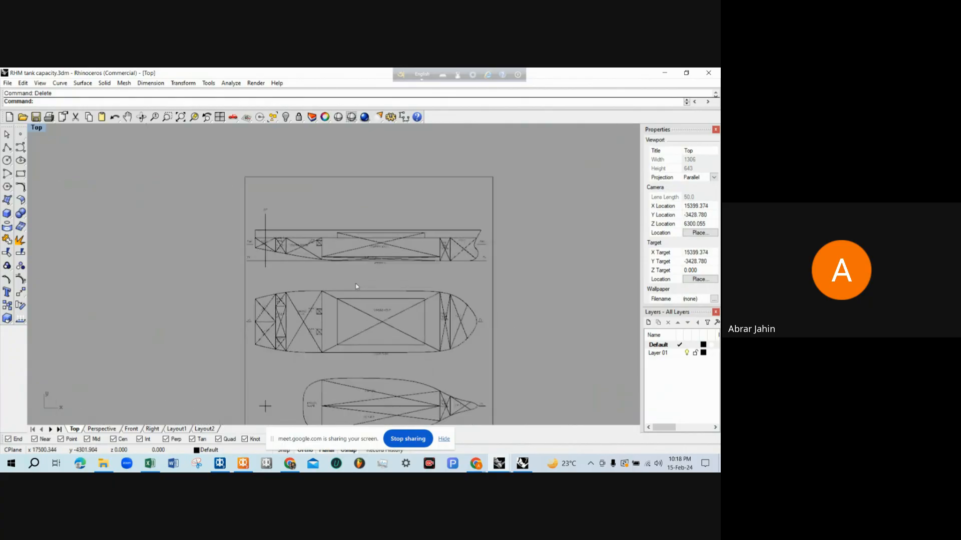
scroll(318, 266, "up", 4)
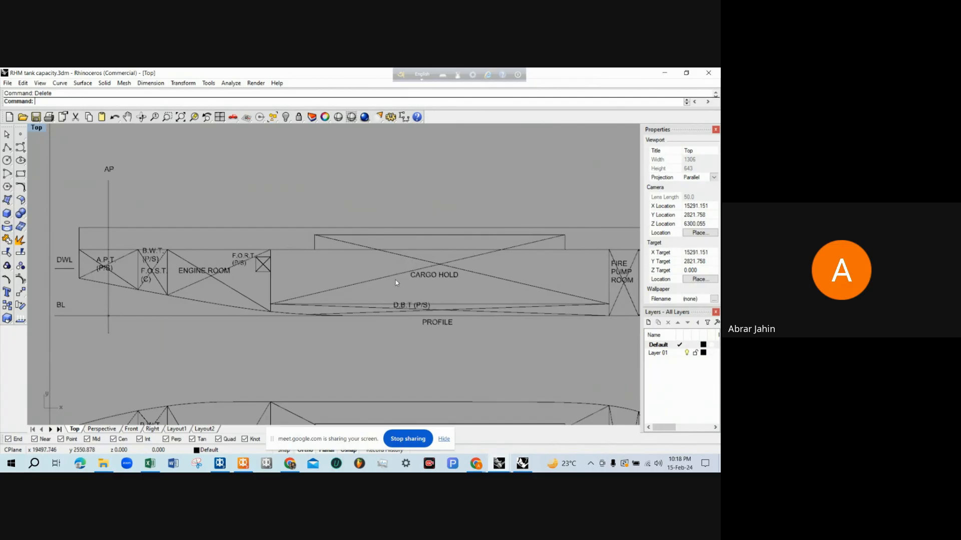
Dimension the horizontal distance from AP to the cargo hold's aft bulkhead above the profile view with Dim
scroll(294, 284, "up", 2)
type("Dim")
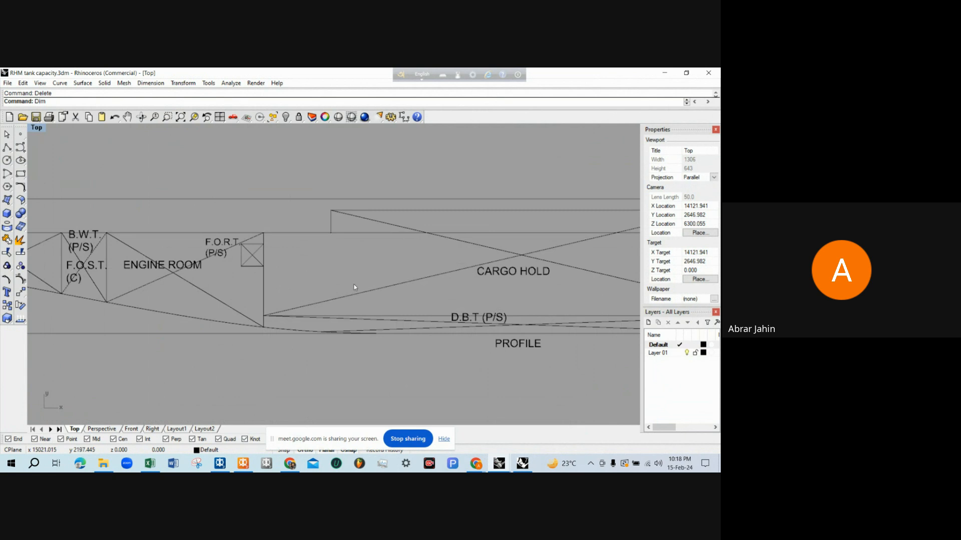
key("Return")
scroll(370, 287, "down", 6)
left_click(182, 202)
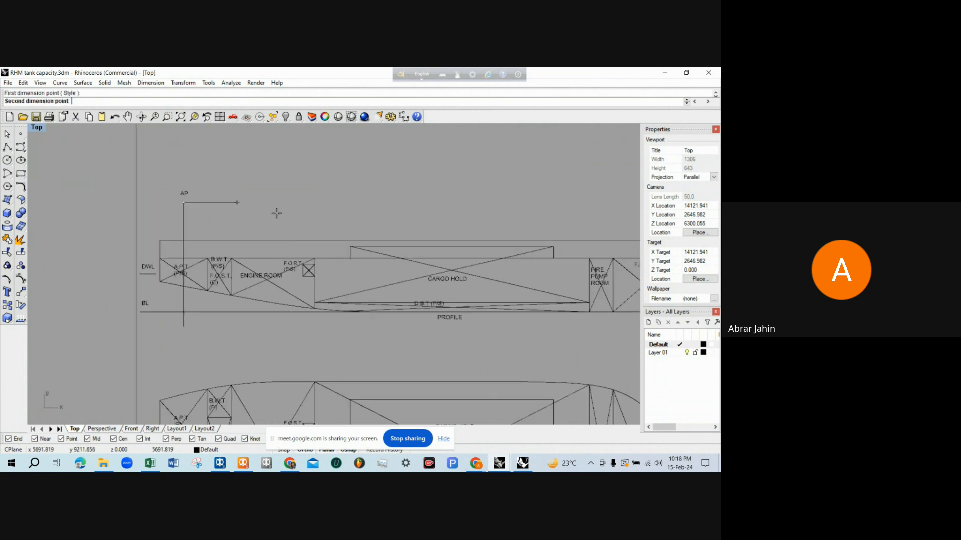
scroll(328, 234, "up", 4)
left_click(306, 271)
scroll(313, 270, "down", 2)
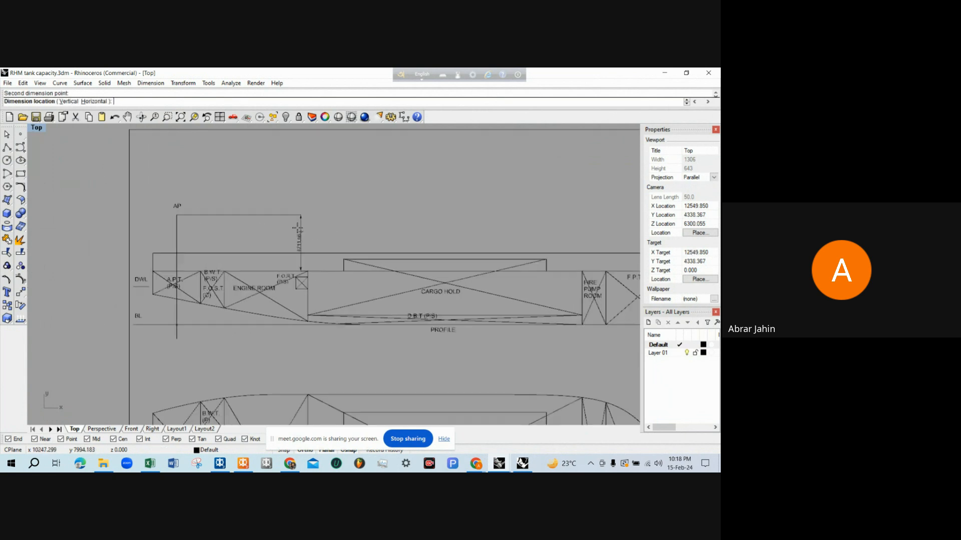
left_click(261, 177)
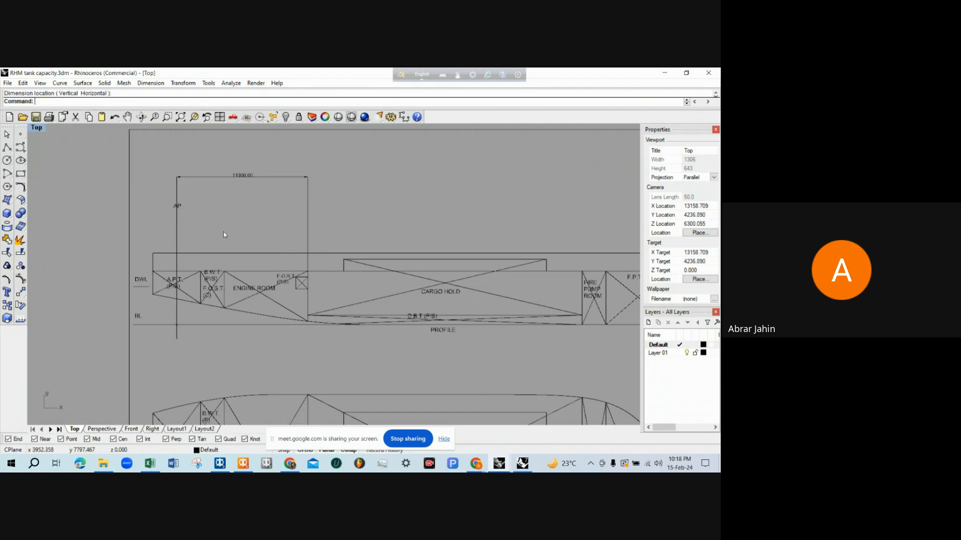
Dimension the horizontal distance from AP to the cargo hold's forward bulkhead, just below the first dimension
key("Return")
left_click(177, 228)
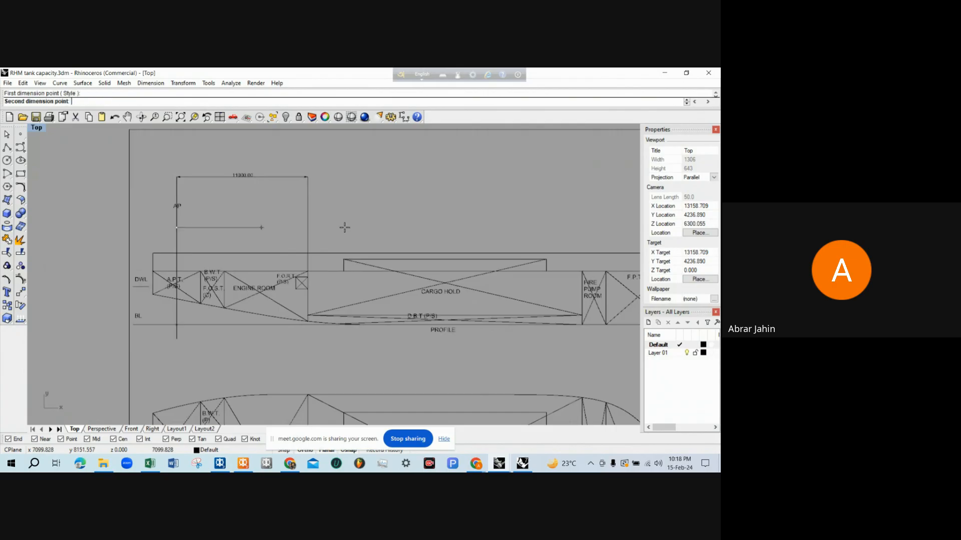
left_click(582, 272)
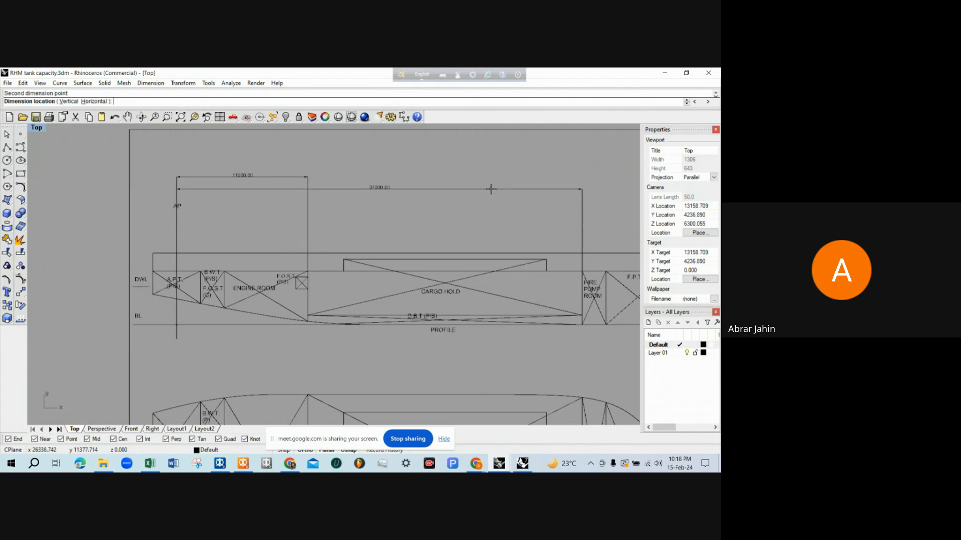
left_click(489, 187)
Add a vertical dimension from the cargo hold's deck line down to the baseline, near the hold's aft end
key("Return")
scroll(375, 199, "down", 2)
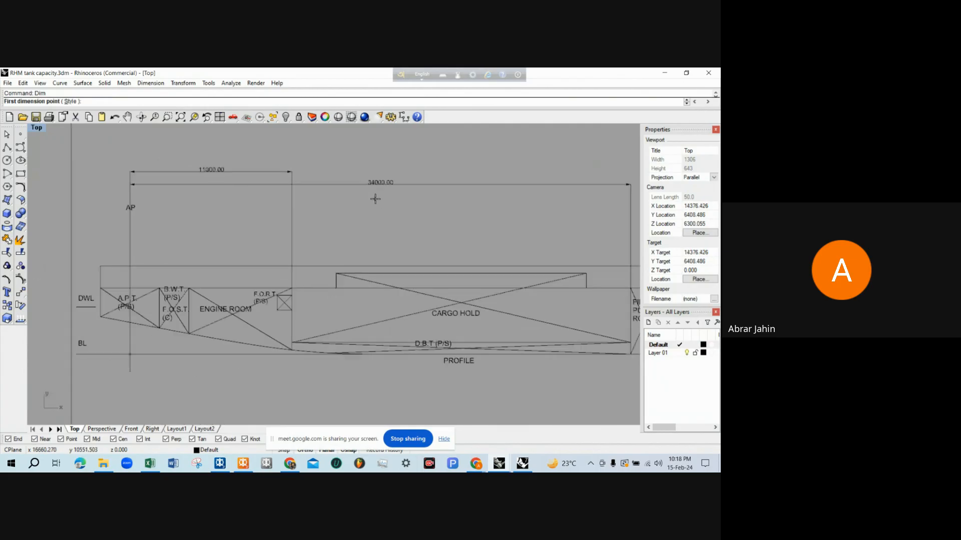
scroll(322, 313, "up", 2)
left_click(310, 277)
scroll(310, 276, "down", 2)
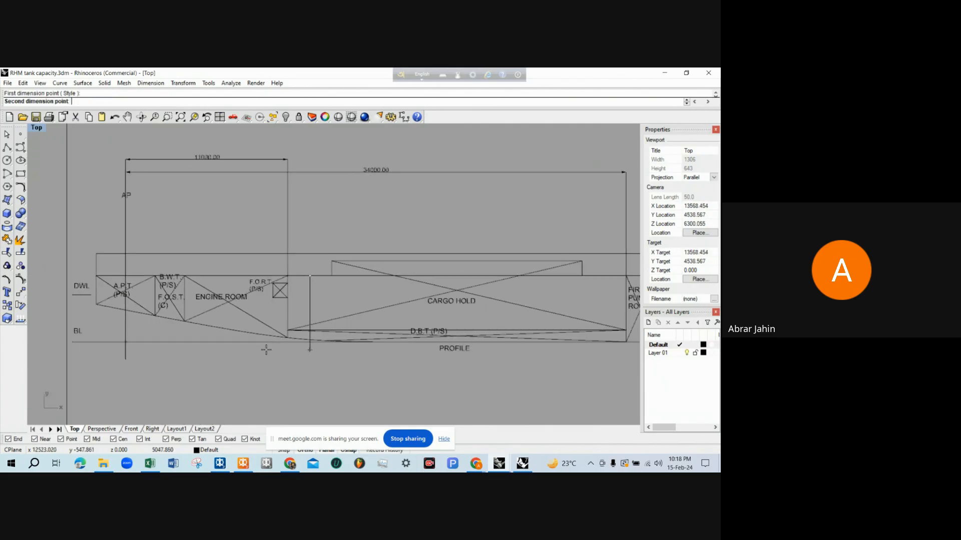
left_click(258, 342)
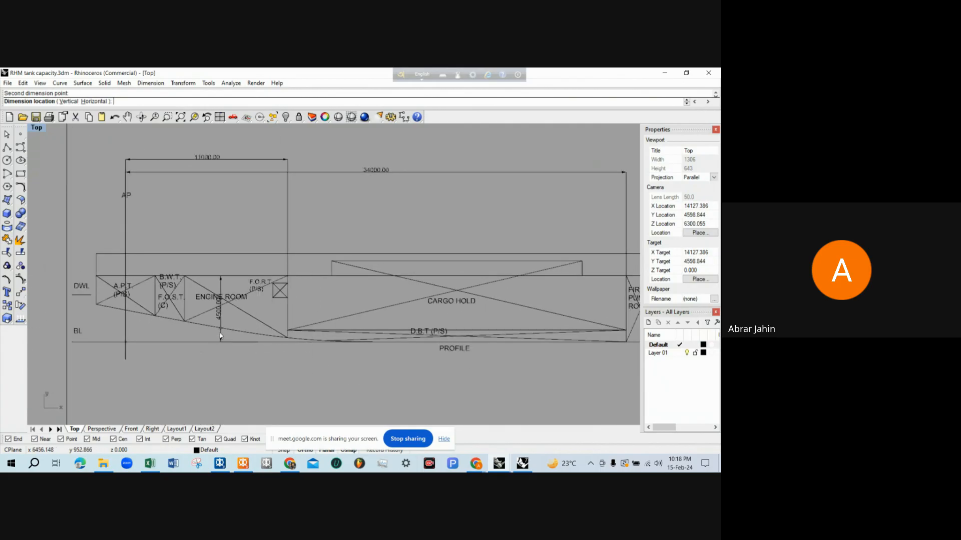
left_click(314, 295)
scroll(310, 297, "up", 4)
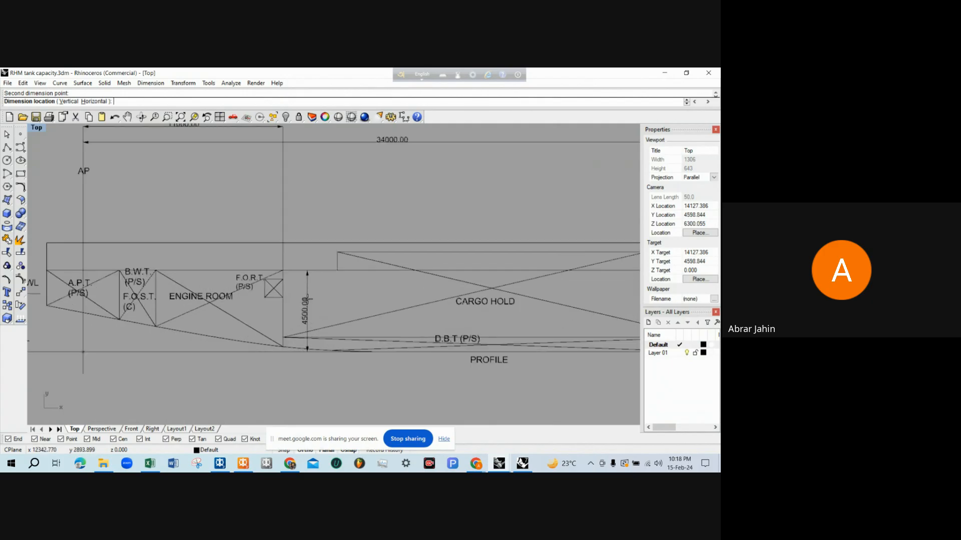
scroll(306, 300, "down", 4)
right_click(321, 277)
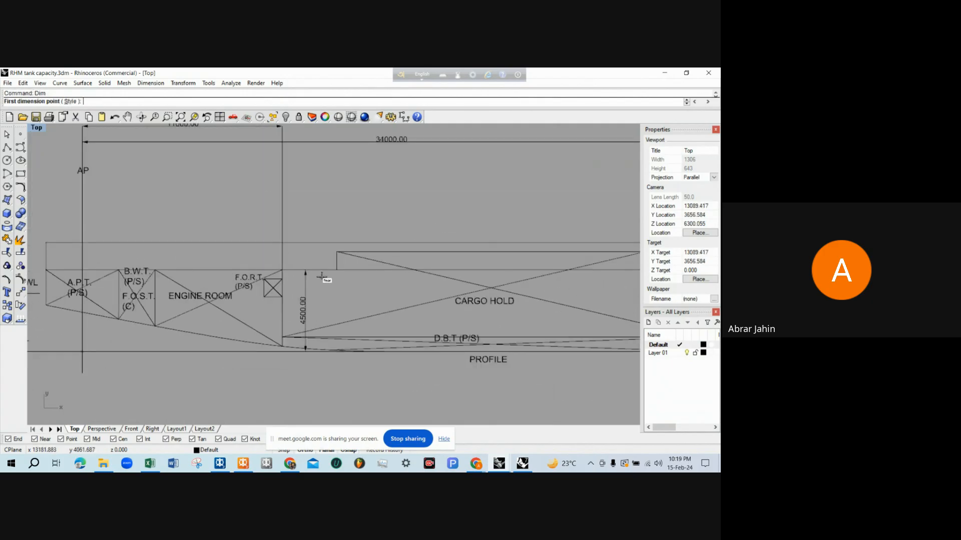
left_click(322, 271)
scroll(396, 337, "up", 2)
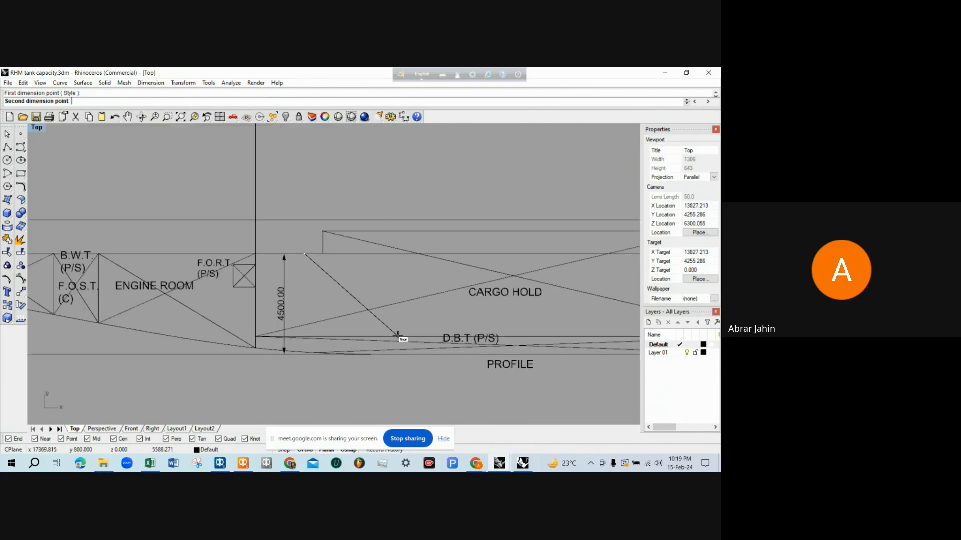
left_click(407, 337)
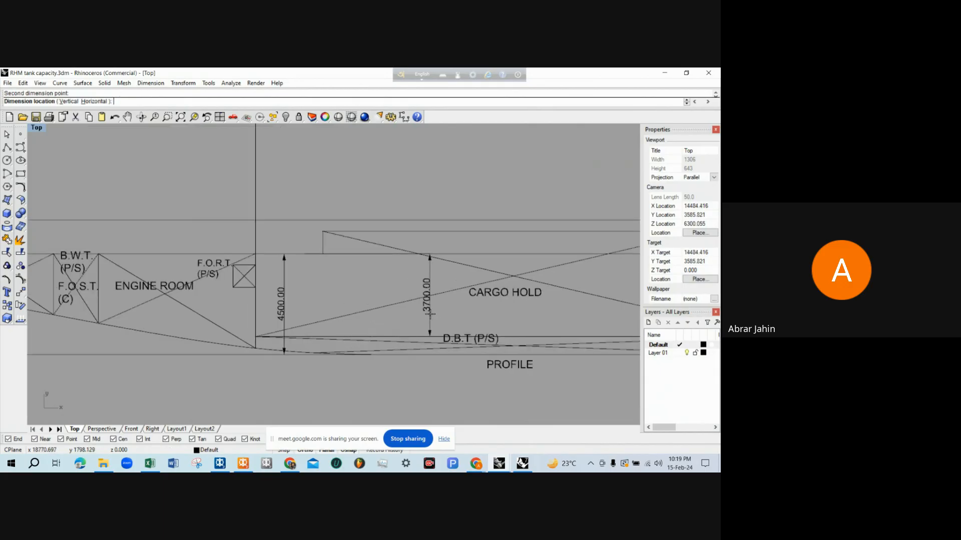
key("Escape")
Add a vertical dimension from the baseline up to the cargo hold's bottom line, beside the D.B.T (P/S) label
right_click(300, 370)
left_click(296, 355)
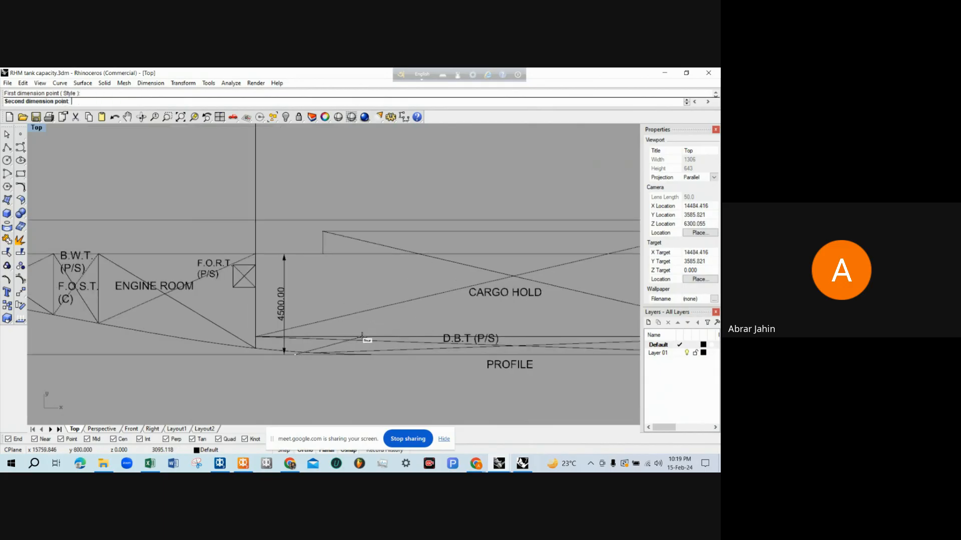
left_click(361, 338)
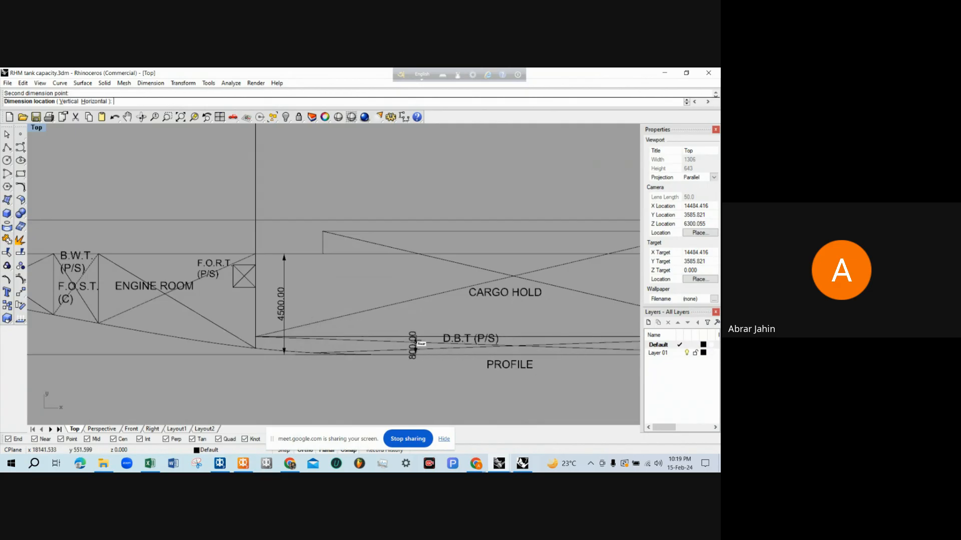
scroll(411, 330, "up", 4)
left_click(386, 323)
right_click(387, 323)
scroll(307, 325, "down", 8)
key("Escape")
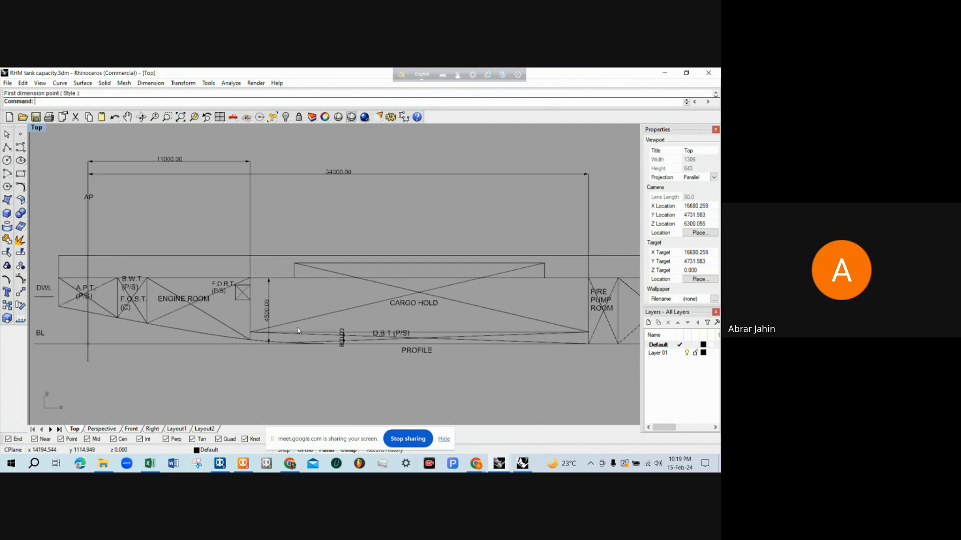
Examine the cargo hold's aft, forward, deck and bottom dimensions in the profile view
scroll(295, 325, "down", 4)
scroll(295, 325, "up", 6)
scroll(296, 325, "down", 2)
scroll(295, 332, "down", 3)
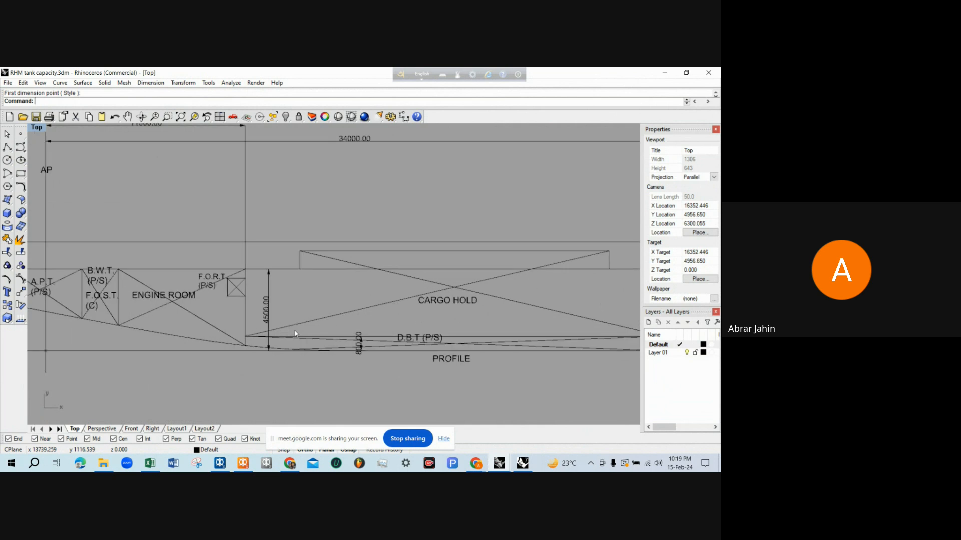
scroll(295, 337, "up", 3)
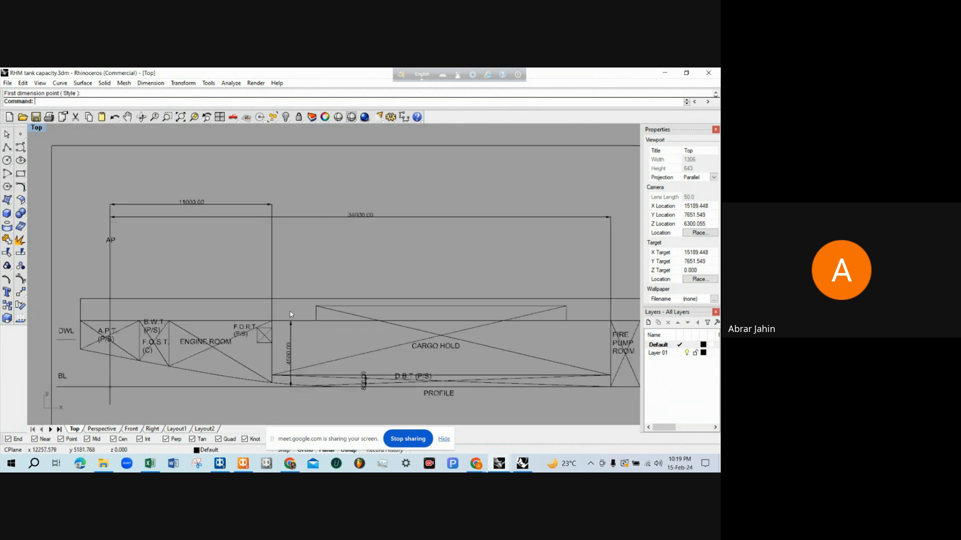
scroll(280, 311, "up", 3)
scroll(275, 322, "down", 3)
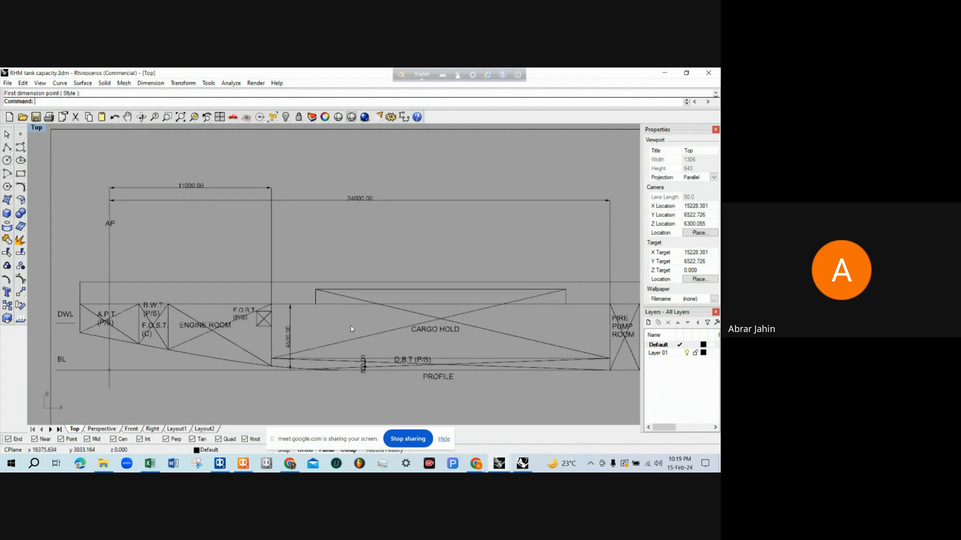
scroll(274, 328, "up", 2)
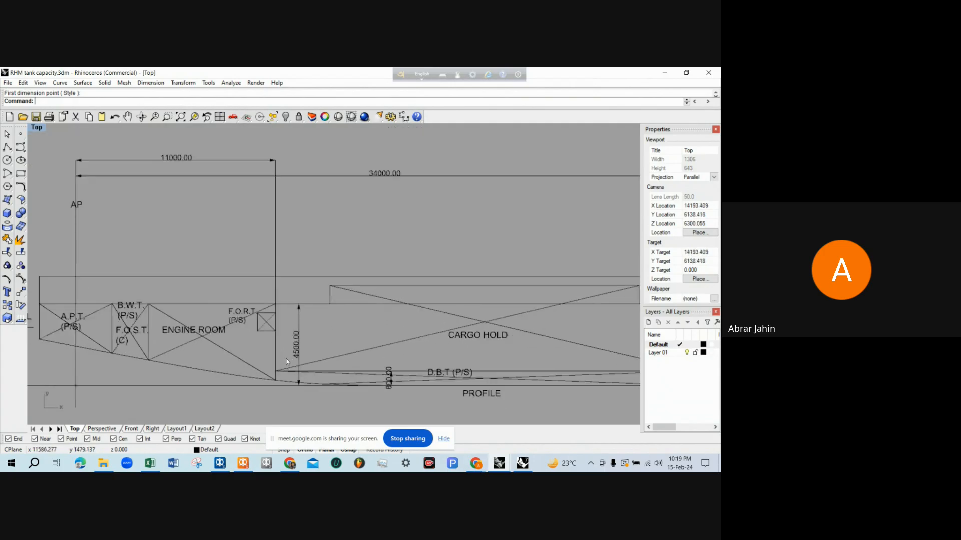
scroll(286, 359, "down", 2)
scroll(268, 348, "up", 2)
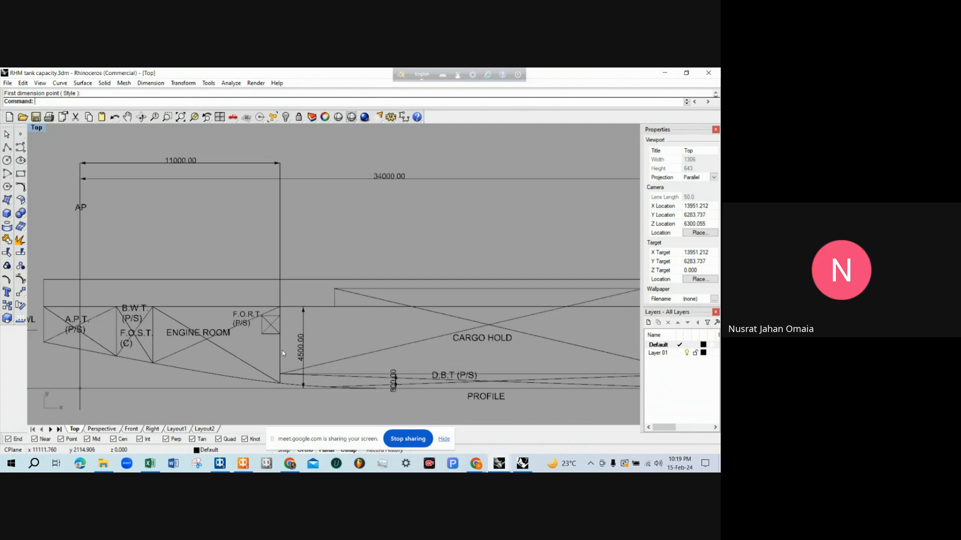
Switch to MAXSURF Stability and add a tank named CARGO HOLD to the room definition table
left_click(243, 463)
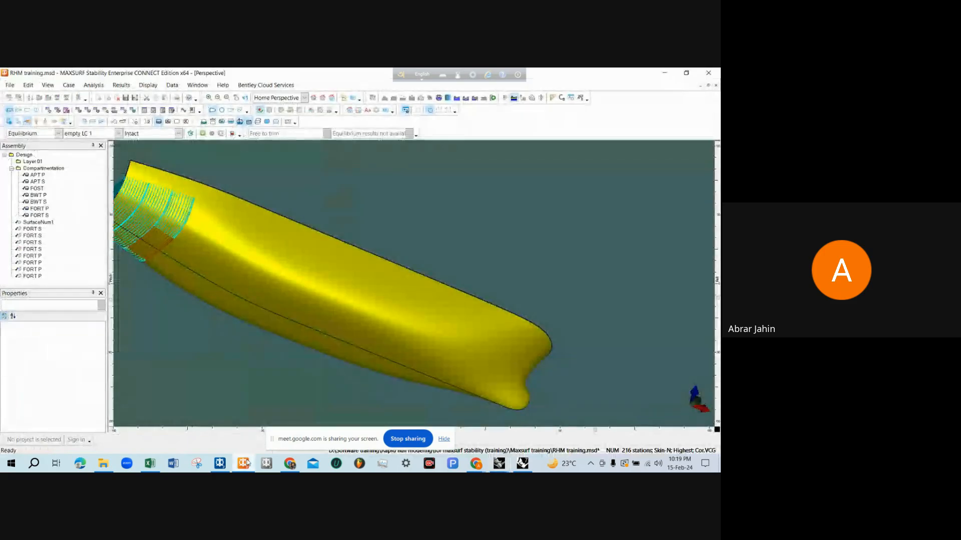
left_click(78, 109)
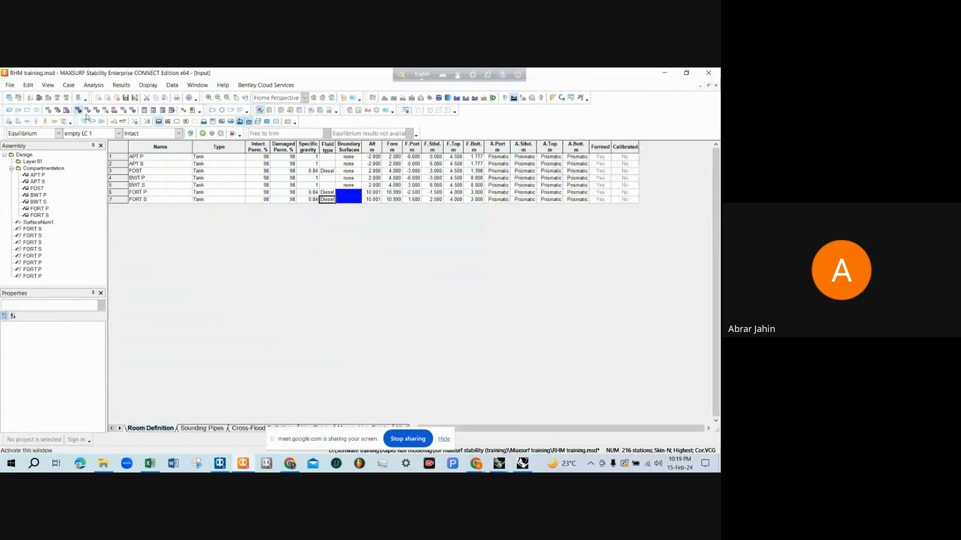
key("ctrl+a")
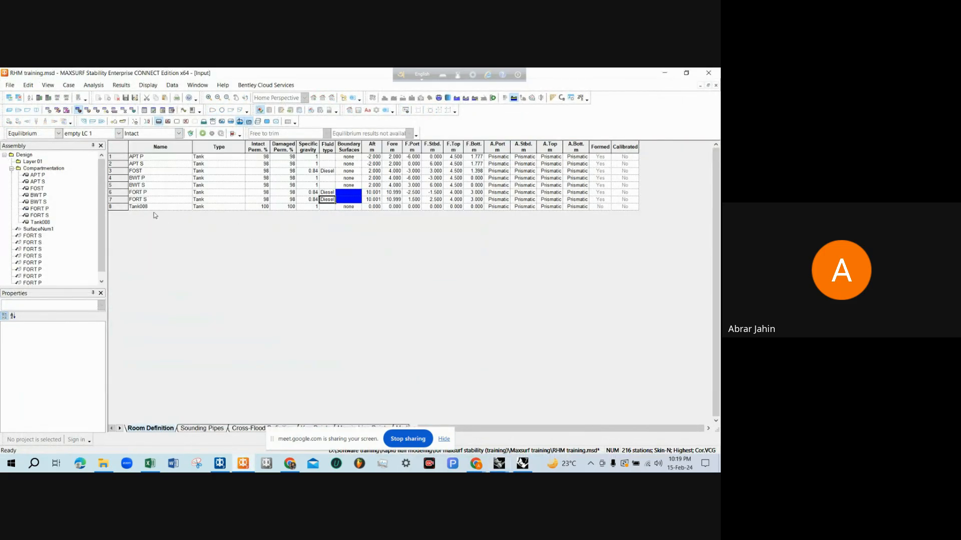
left_click(154, 210)
type("CARGO HOLD")
key("Tab")
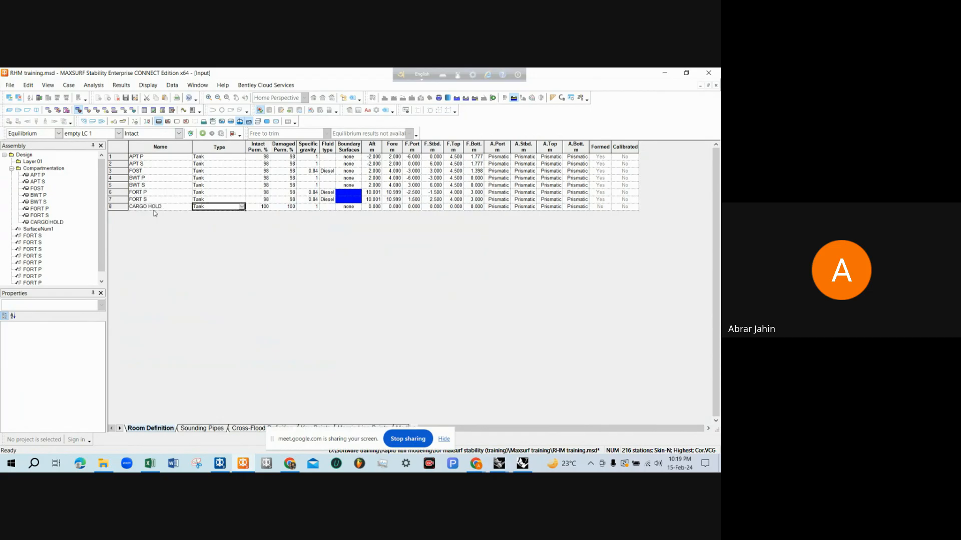
Set the cargo hold's intact and damaged permeability to 98%
key("Tab")
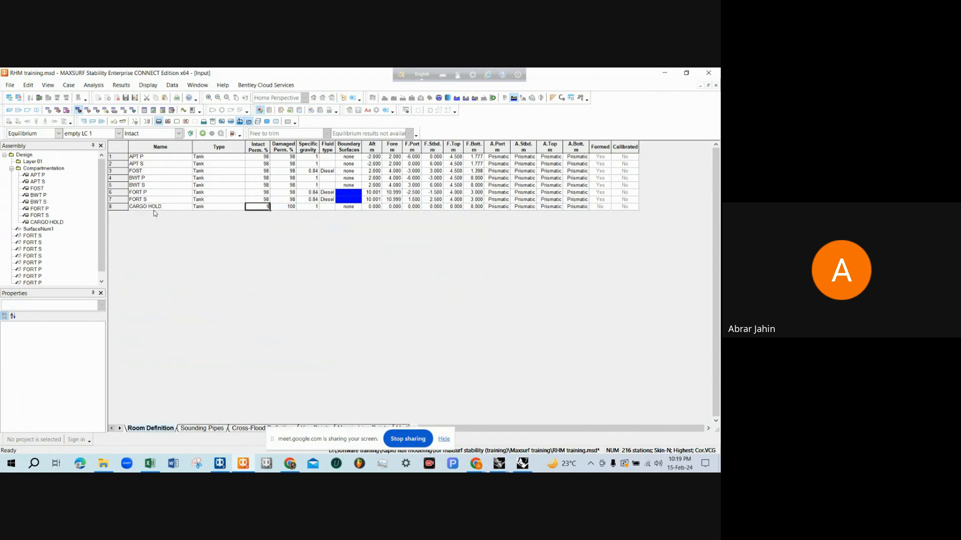
type("98")
key("Tab")
type("98")
key("Tab")
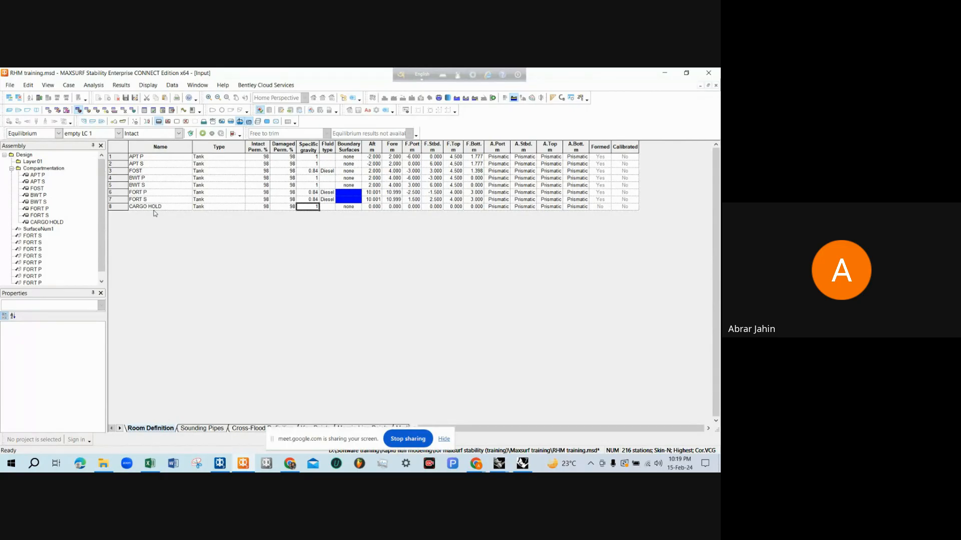
Set the cargo hold's aft limit to 11 m and its fore limit to 34 m, checking the Rhinoceros tank capacity drawing
left_click(375, 207)
key("Tab")
left_click(499, 463)
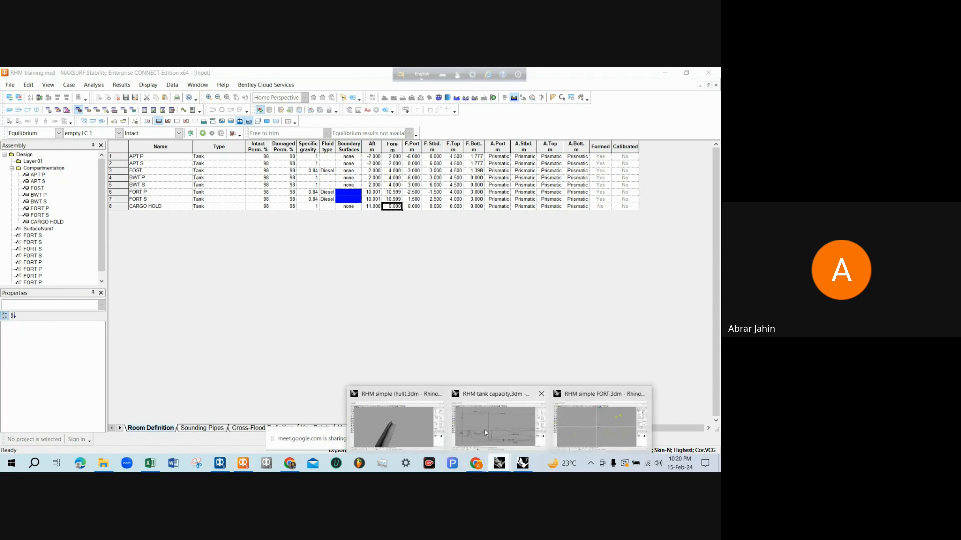
left_click(485, 434)
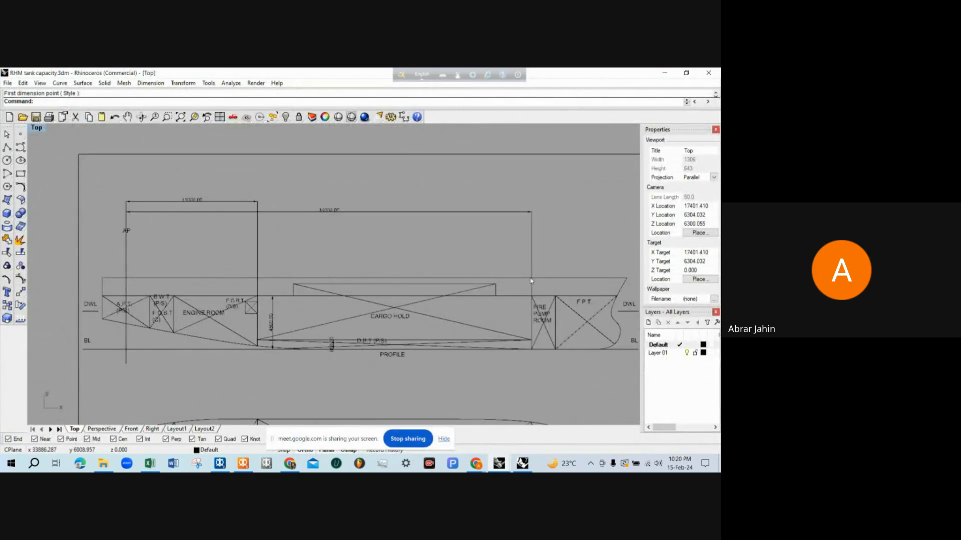
scroll(349, 231, "up", 5)
scroll(349, 231, "down", 2)
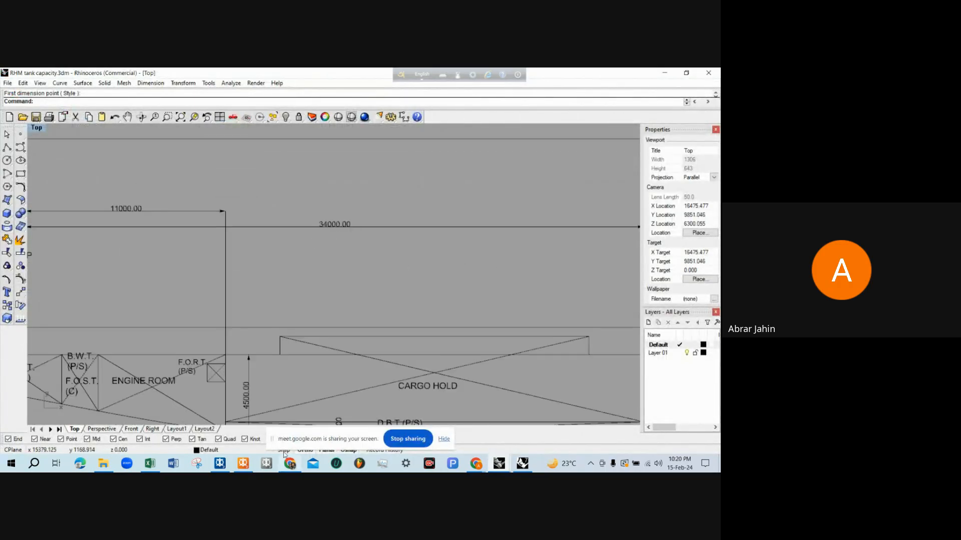
left_click(220, 464)
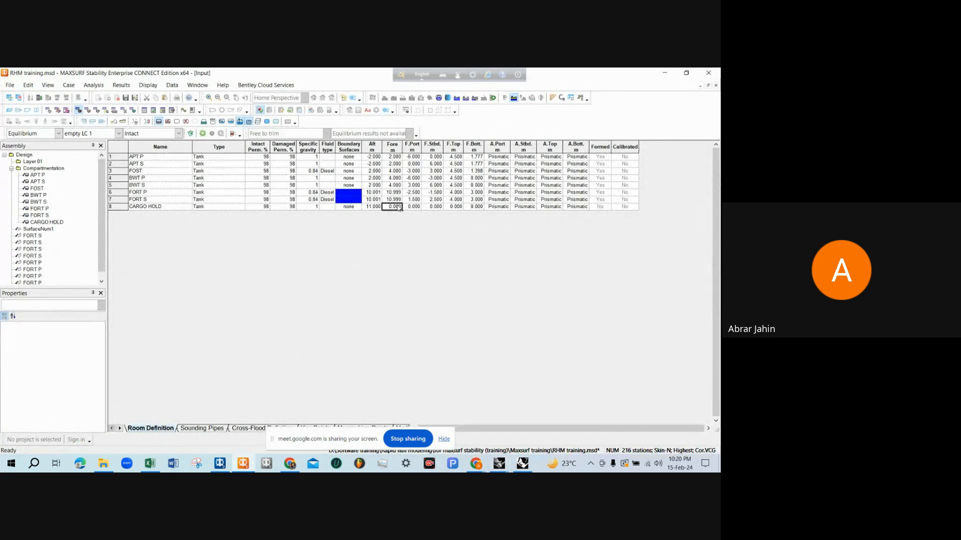
type("34")
key("Tab")
Examine the cargo hold's deck plan and its deck and bottom height dimensions in the Rhinoceros tank capacity drawing
left_click(664, 73)
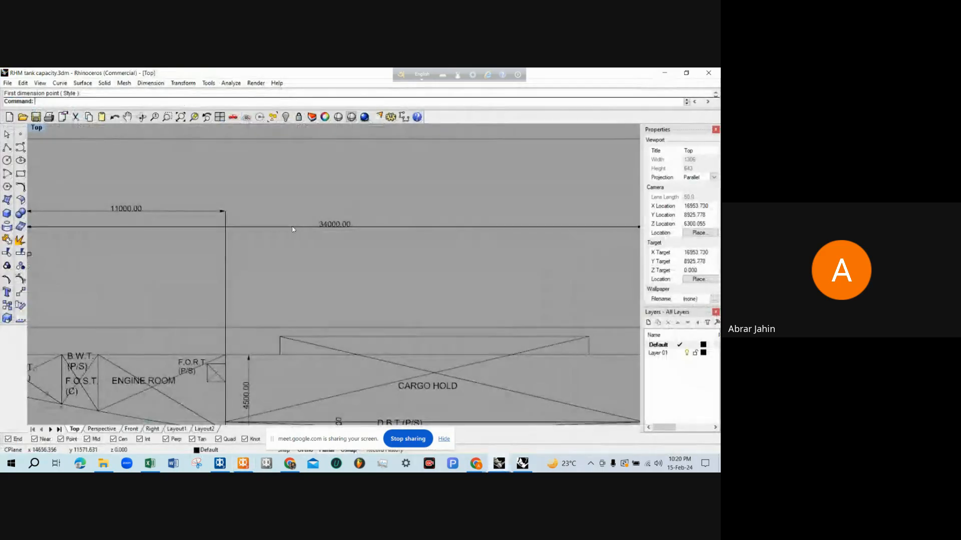
scroll(294, 230, "down", 8)
scroll(293, 229, "down", 4)
scroll(312, 352, "up", 6)
scroll(316, 299, "down", 2)
scroll(317, 300, "up", 4)
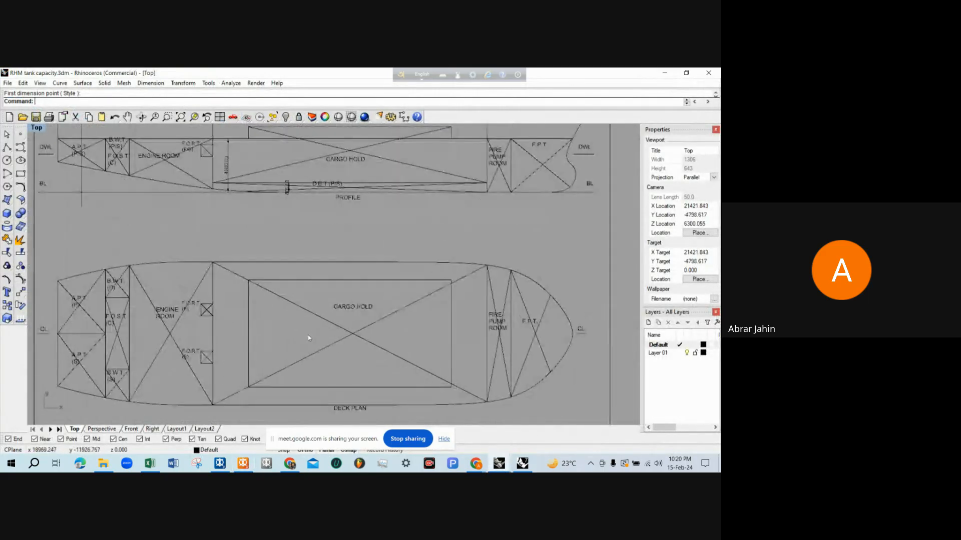
scroll(293, 223, "down", 1)
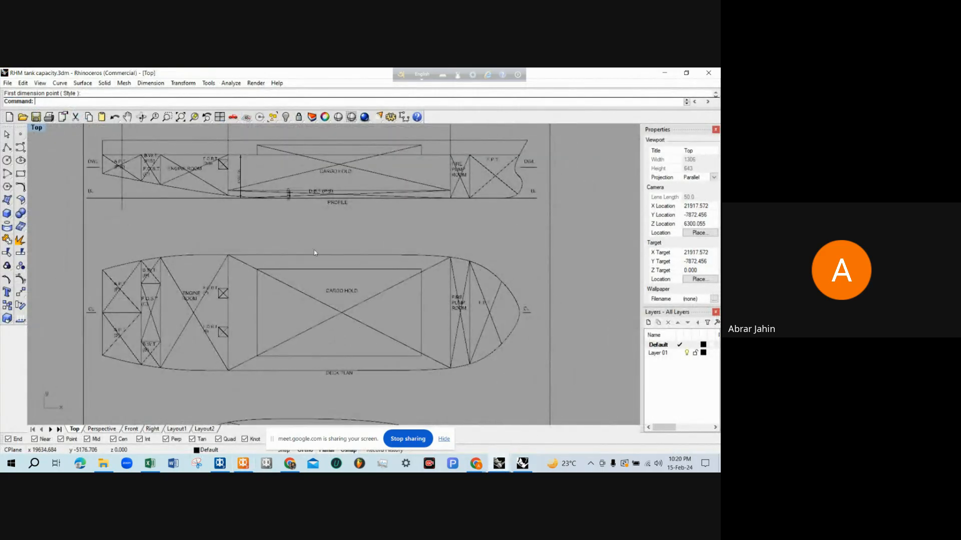
scroll(286, 285, "up", 1)
scroll(265, 254, "down", 1)
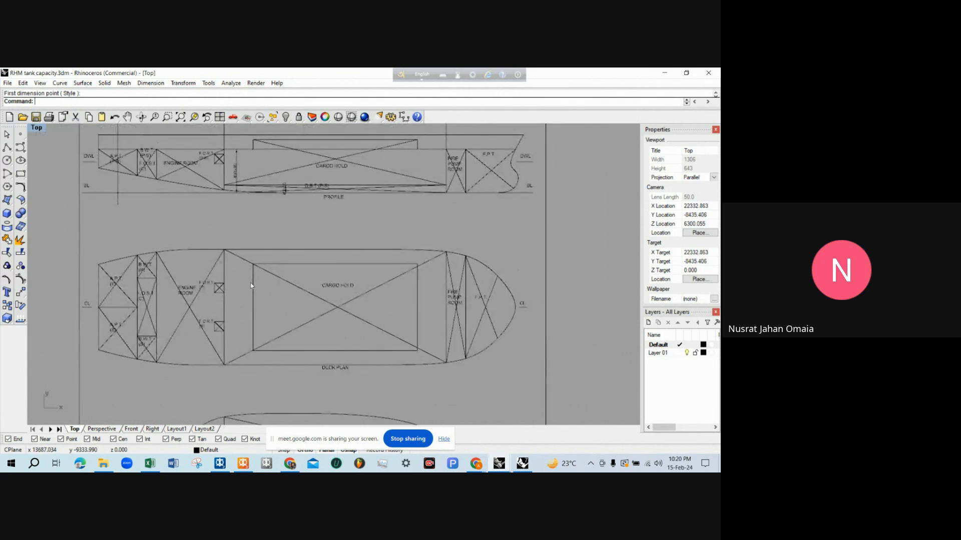
scroll(251, 286, "up", 1)
scroll(251, 283, "down", 1)
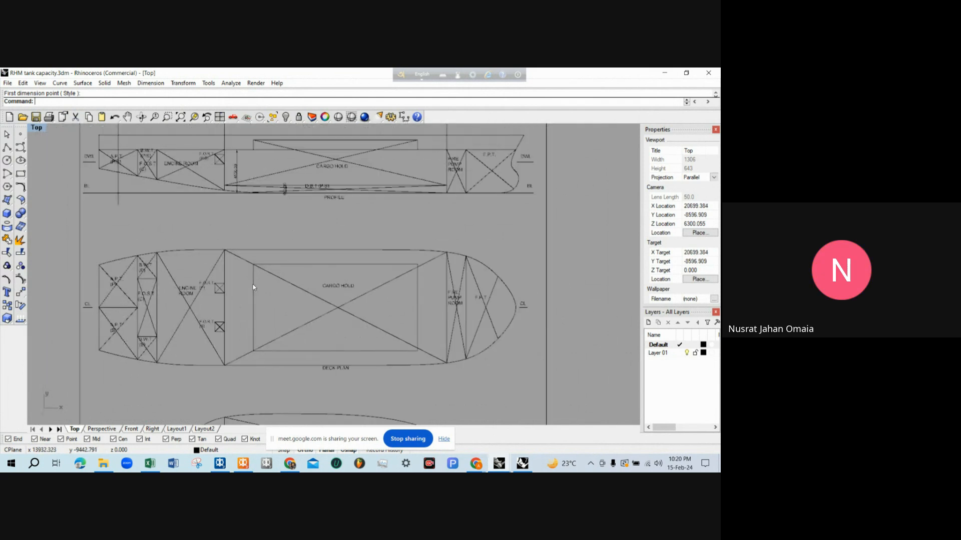
scroll(307, 282, "down", 1)
scroll(280, 225, "up", 1)
scroll(278, 225, "up", 1)
scroll(278, 226, "down", 1)
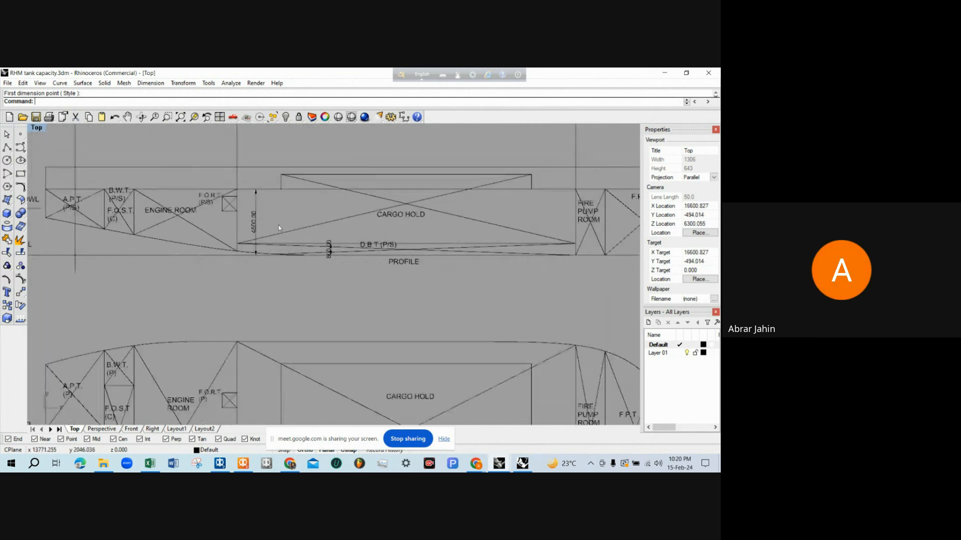
scroll(274, 260, "up", 1)
scroll(274, 261, "down", 1)
scroll(265, 245, "up", 1)
scroll(255, 231, "down", 1)
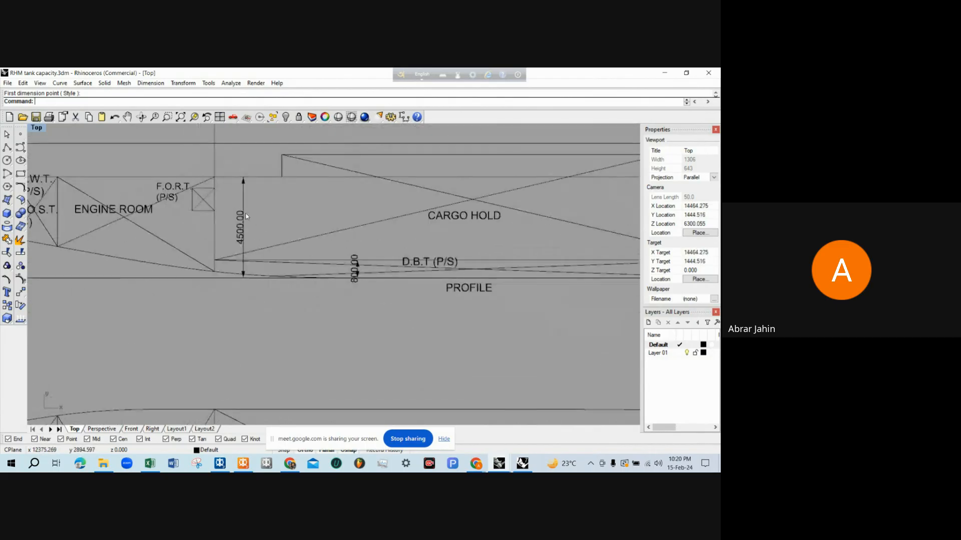
scroll(246, 216, "up", 1)
scroll(246, 216, "down", 1)
scroll(245, 220, "down", 1)
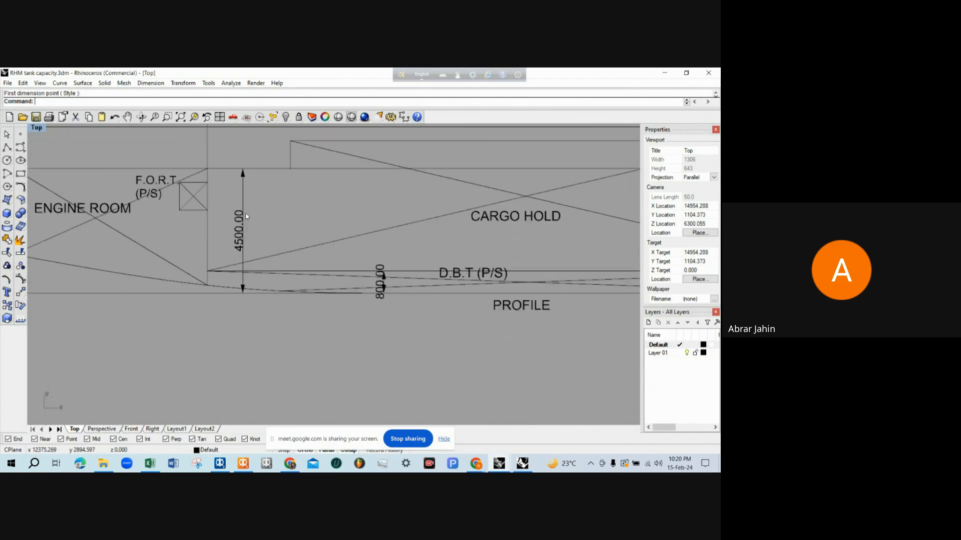
Set the cargo hold's top limit to 4.5 m in MAXSURF Stability, rechecking the deck height in the tank capacity drawing
left_click(665, 73)
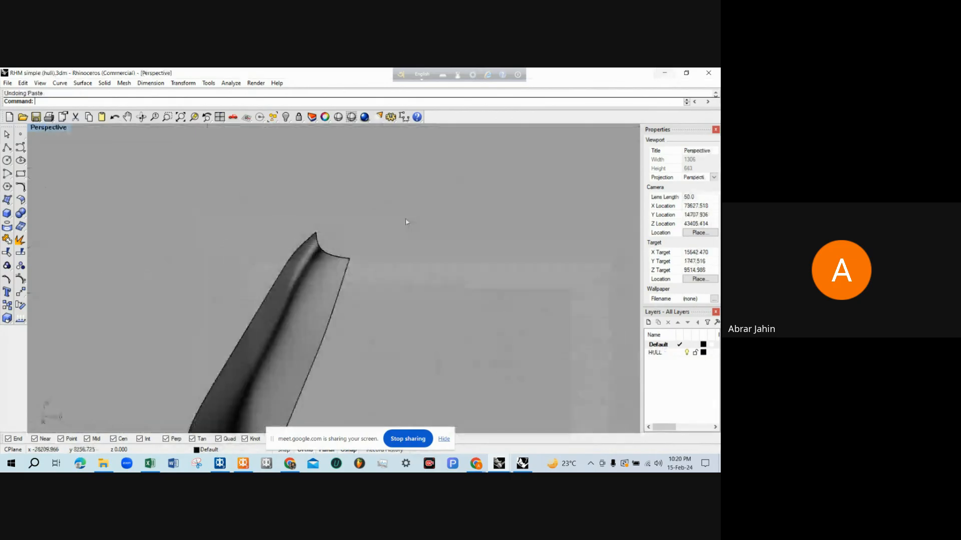
left_click(244, 463)
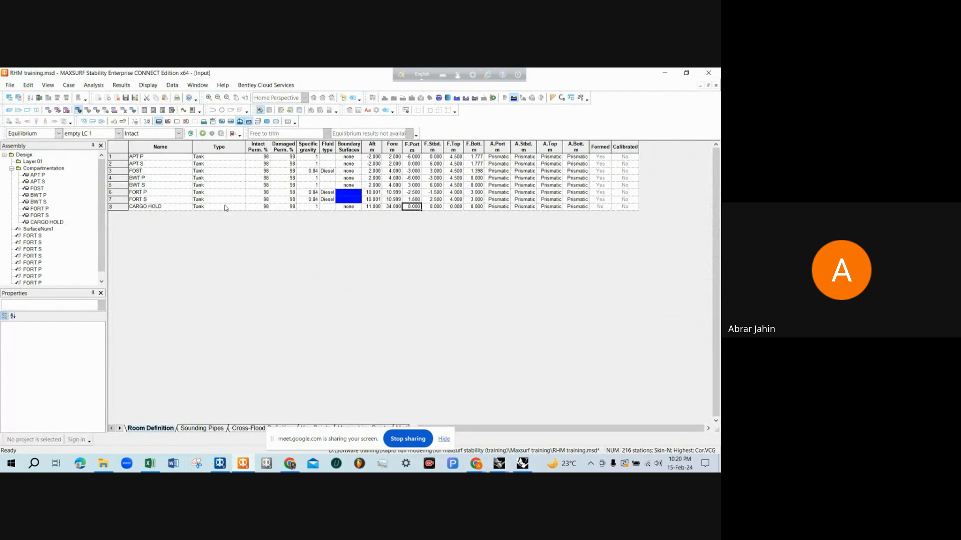
left_click(155, 207)
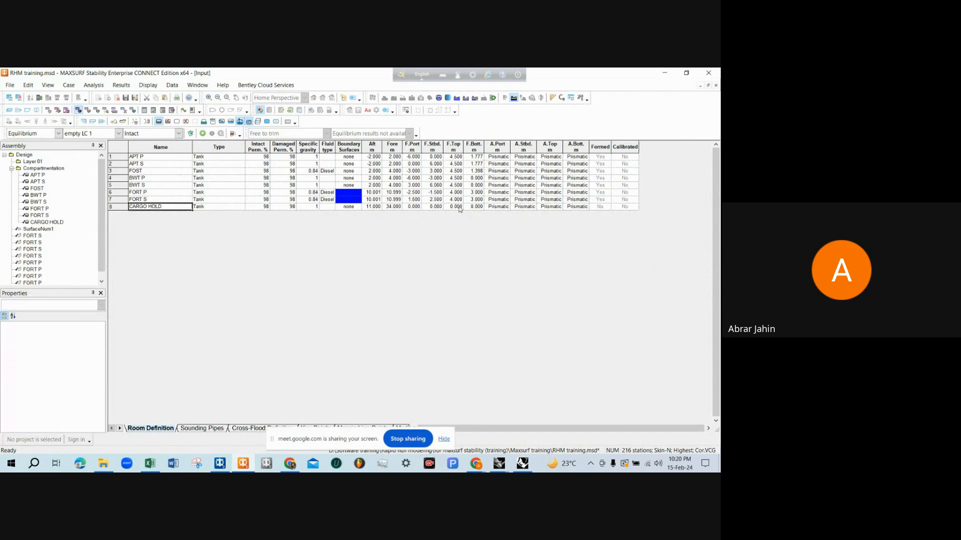
left_click(459, 207)
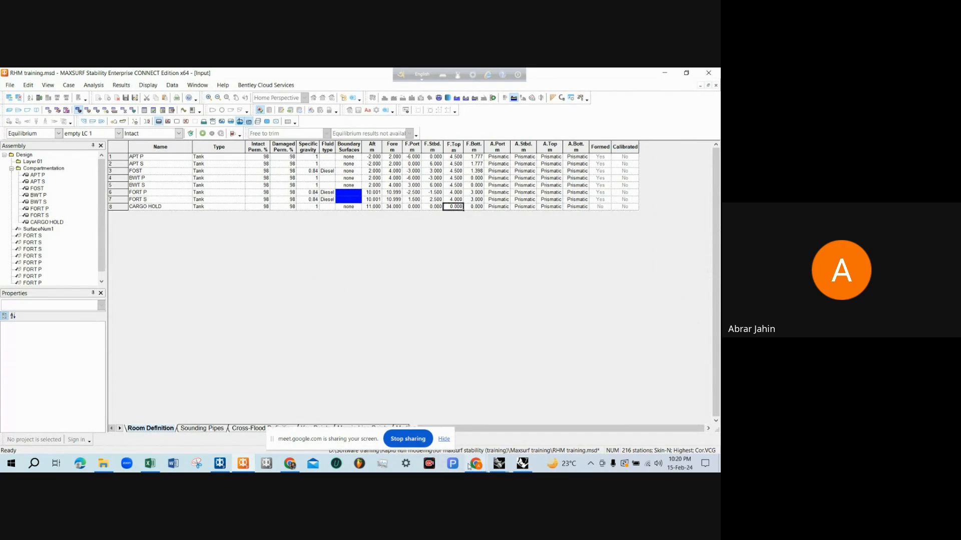
left_click(499, 463)
left_click(491, 438)
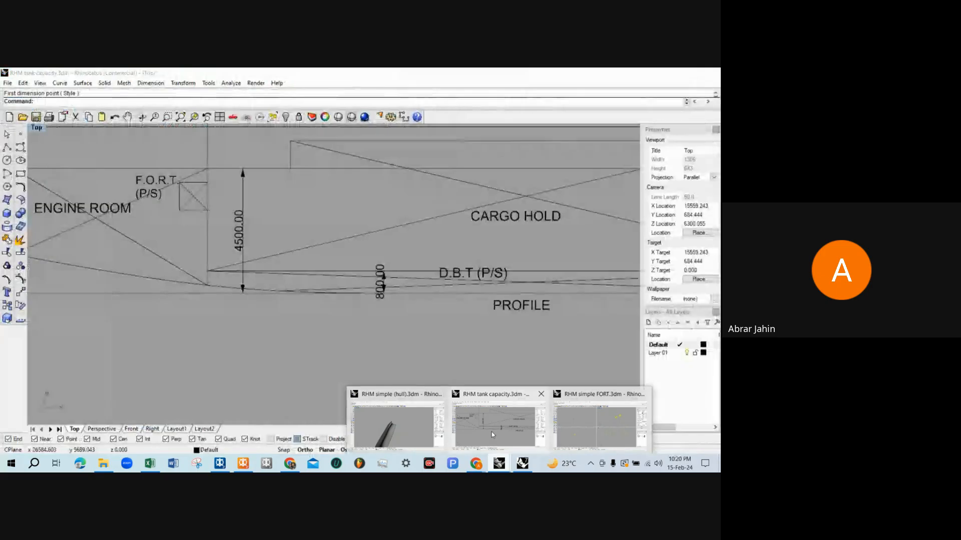
scroll(274, 183, "up", 3)
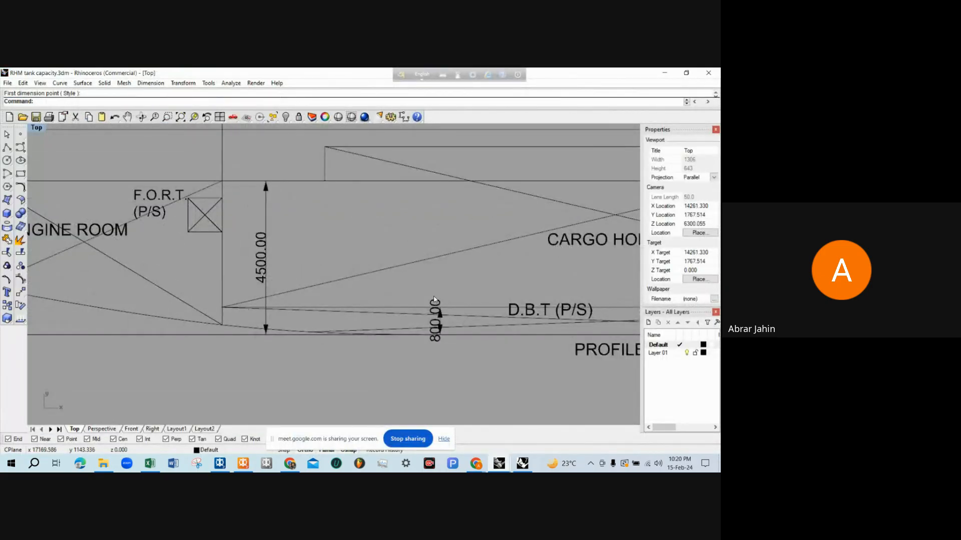
left_click(665, 73)
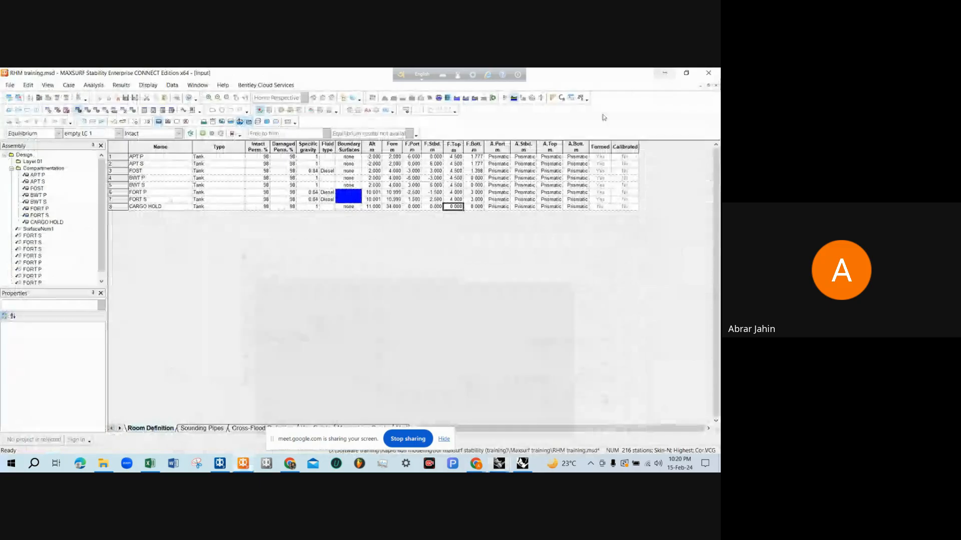
left_click(452, 206)
type("4.5")
key("Tab")
key("Left")
key("Left")
key("Left")
In the Rhinoceros tank capacity drawing's deck plan, add a vertical dimension from the centreline to the cargo hold's aft port corner
left_click(665, 72)
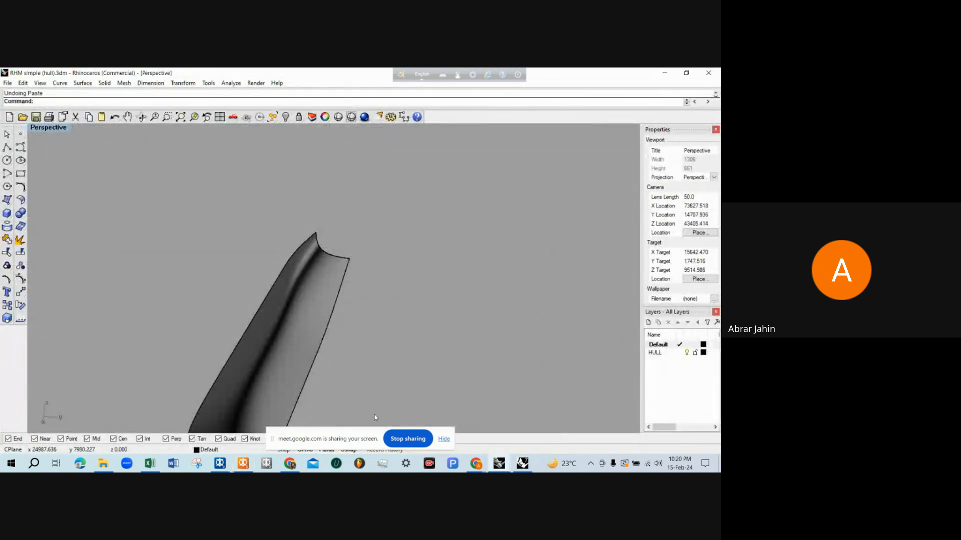
mouse_move(502, 464)
left_click(488, 426)
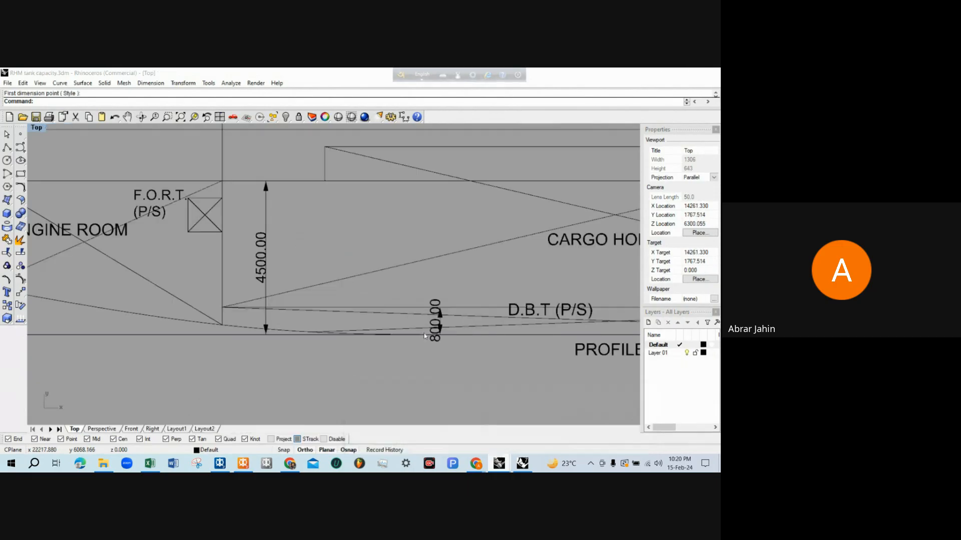
right_click_drag(380, 395, 356, 337)
type("D")
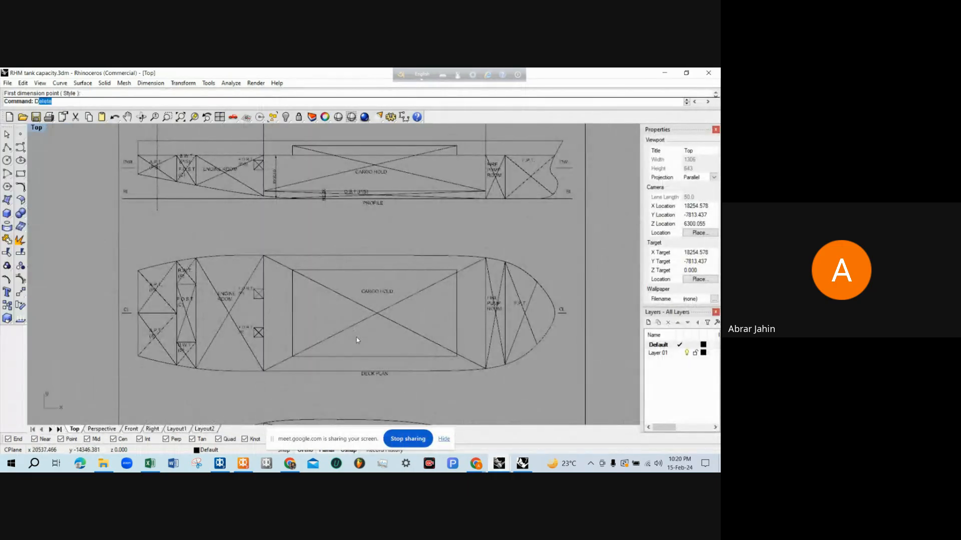
type("im")
key("Return")
left_click(176, 312)
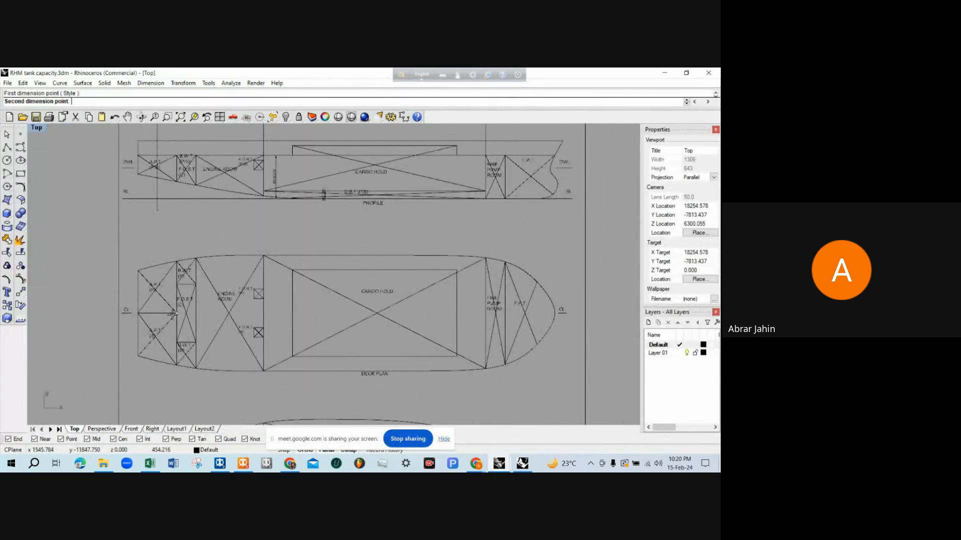
left_click(263, 257)
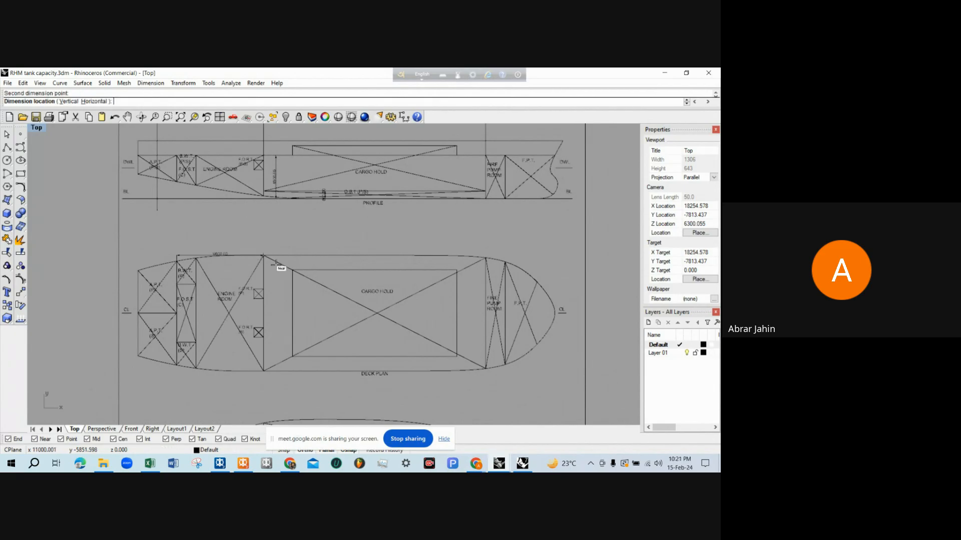
scroll(347, 289, "up", 5)
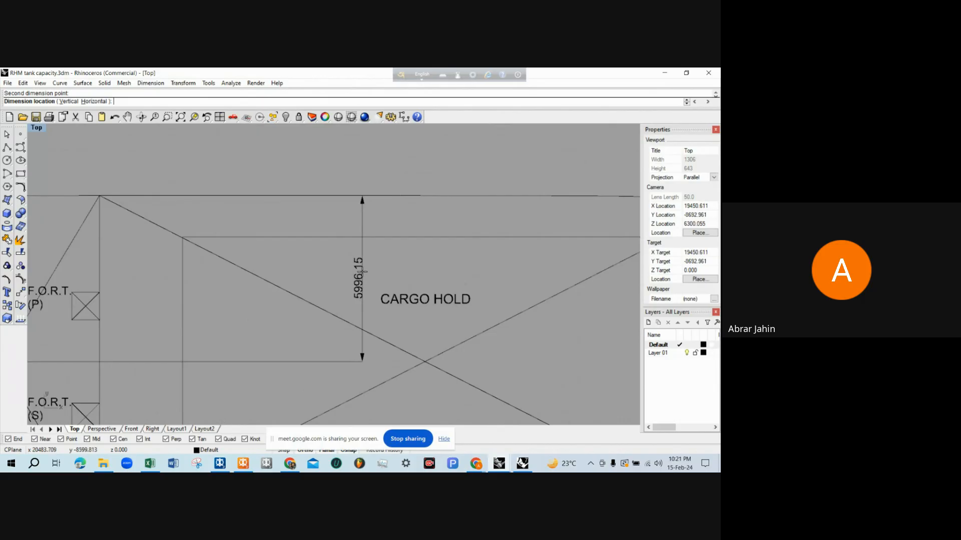
scroll(364, 268, "down", 3)
left_click(365, 269)
Add a vertical dimension from the centreline to the cargo hold's aft starboard corner in the deck plan
key("Return")
scroll(369, 263, "down", 3)
scroll(343, 315, "up", 3)
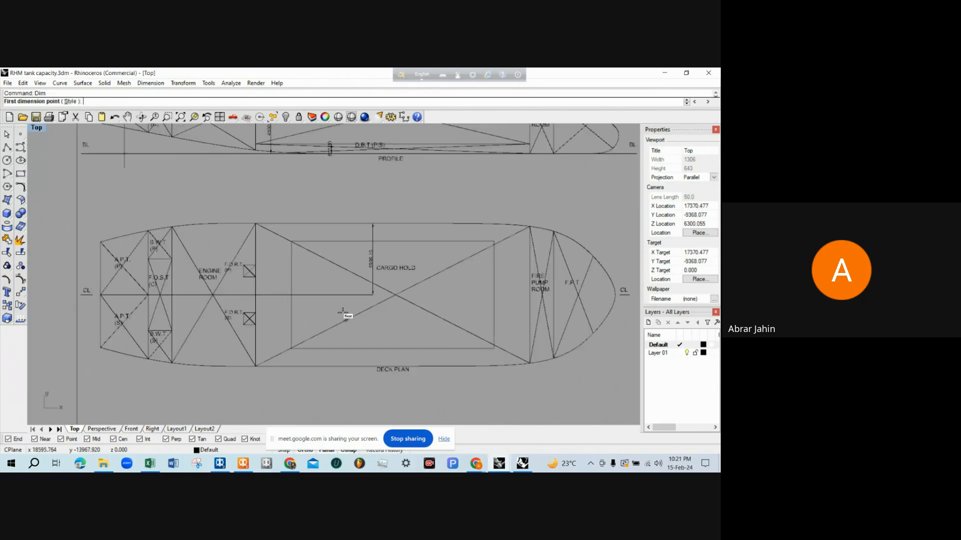
left_click(379, 291)
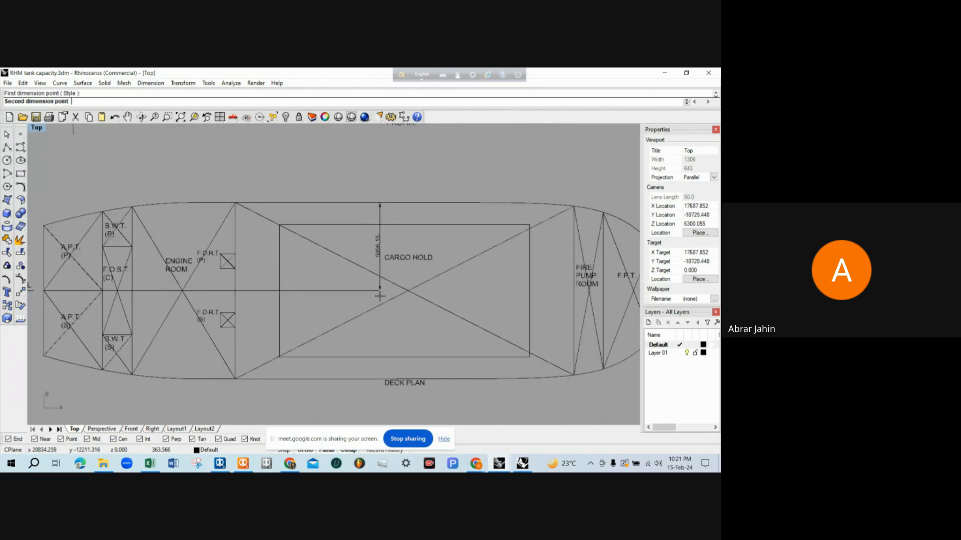
left_click(236, 380)
left_click(403, 335)
key("Return")
key("Escape")
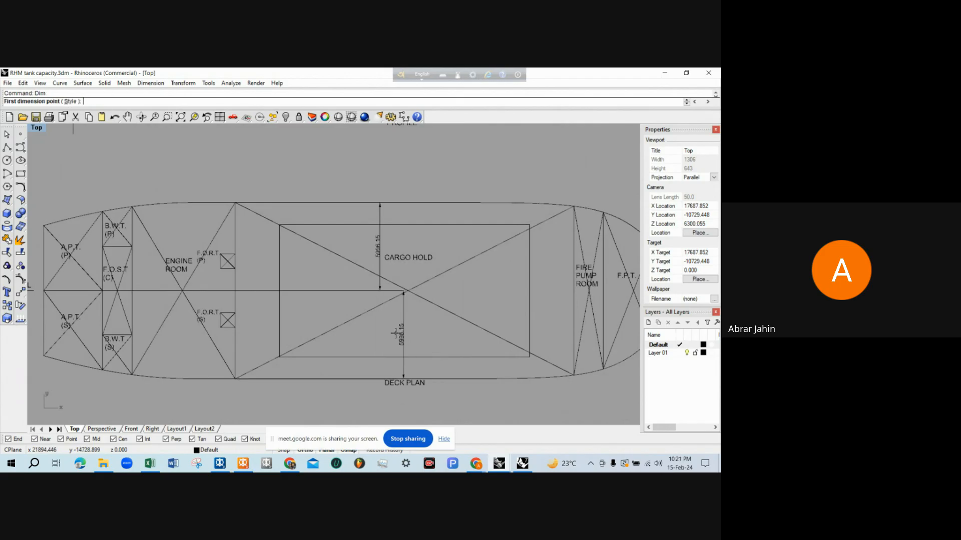
scroll(392, 335, "down", 2)
scroll(393, 336, "up", 4)
scroll(399, 335, "down", 1)
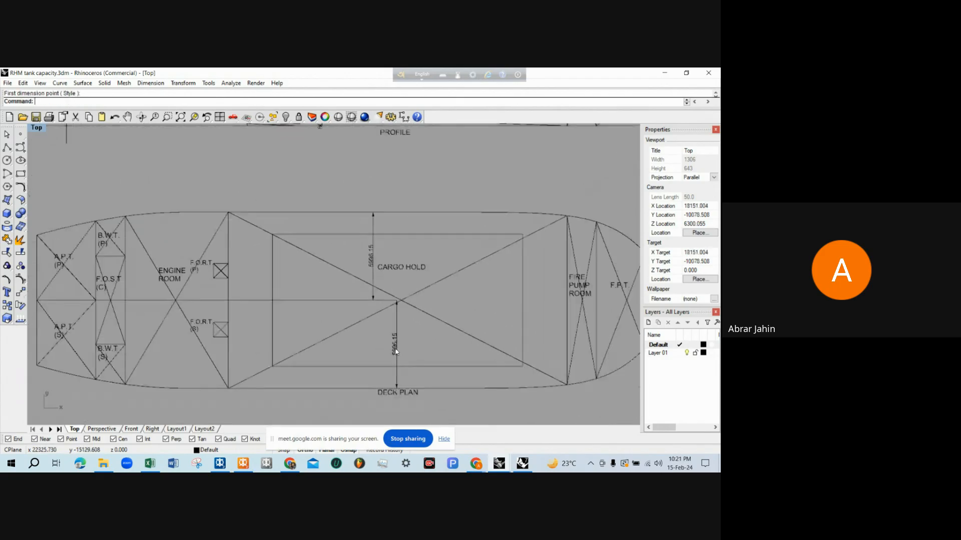
Try to stretch the cargo hold's port half-breadth dimension outward past the deck edge by moving its outer points in the deck plan
scroll(379, 259, "up", 1)
scroll(388, 260, "down", 2)
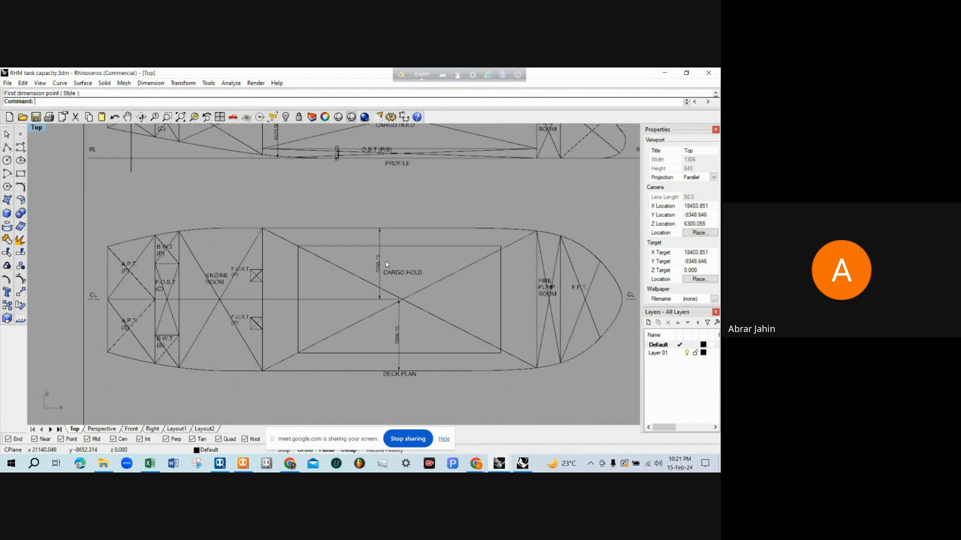
scroll(396, 259, "up", 1)
scroll(397, 260, "up", 1)
scroll(382, 267, "up", 1)
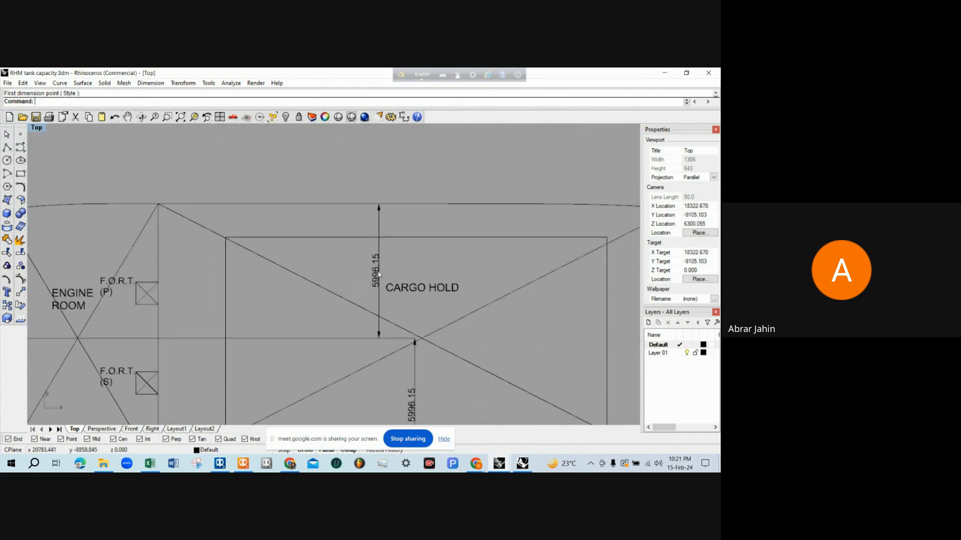
left_click(378, 272)
scroll(375, 265, "down", 1)
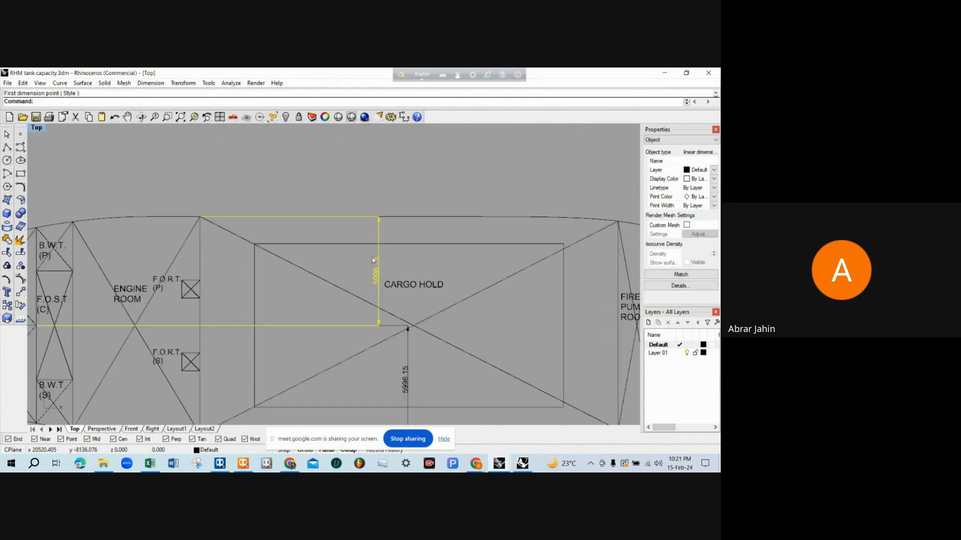
left_click(24, 281)
left_click_drag(169, 203, 402, 220)
type("m")
key("space")
left_click(417, 193)
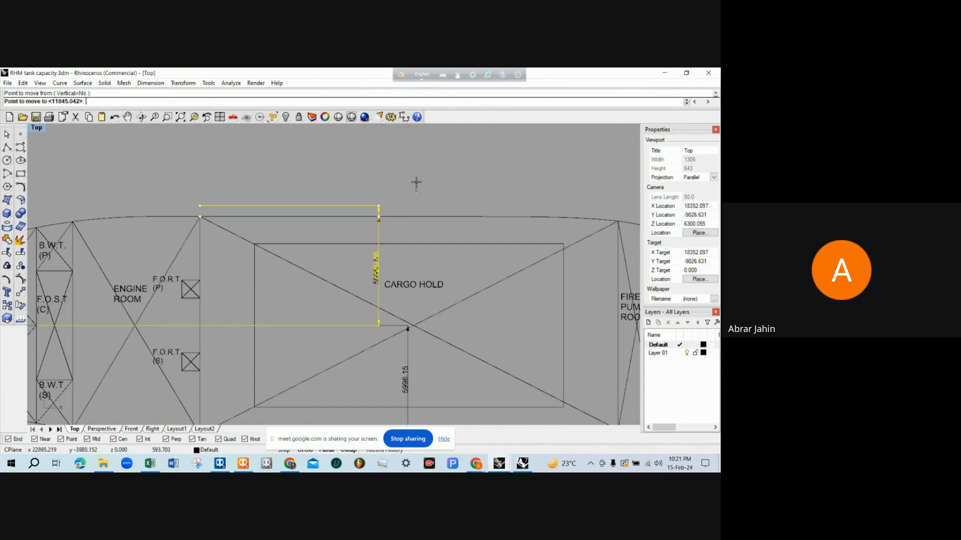
left_click(418, 174)
scroll(390, 226, "down", 5)
scroll(384, 246, "up", 5)
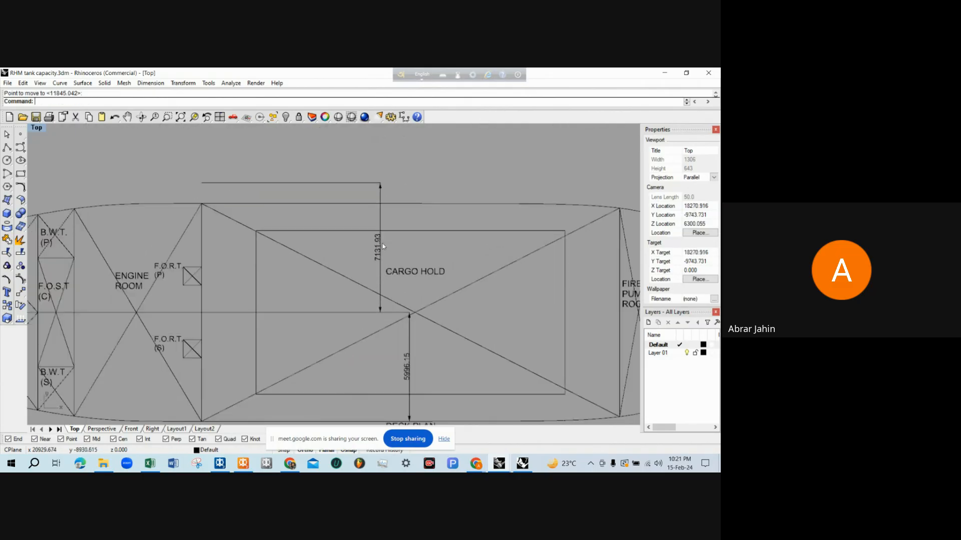
Undo the move of the port half-breadth dimension's points
left_click(383, 191)
scroll(383, 192, "down", 2)
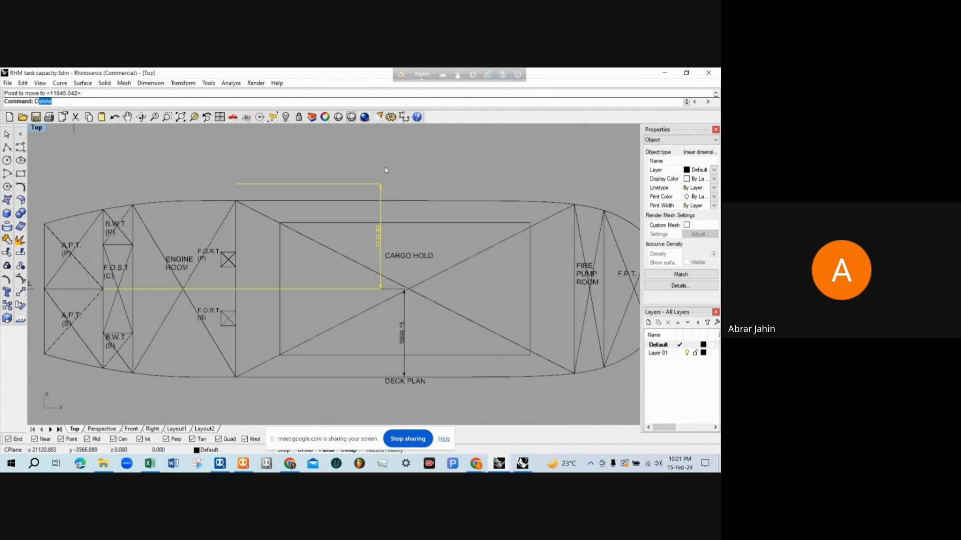
key("Delete")
key("ctrl+z")
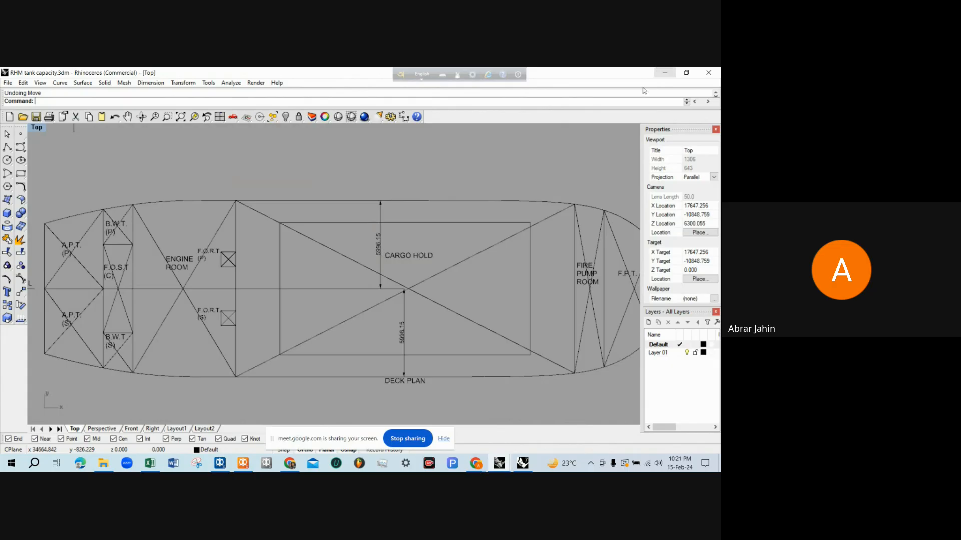
Switch to MAXSURF Stability and set the cargo hold's forward port limit to -6 m and forward starboard limit to 6 m
left_click(665, 73)
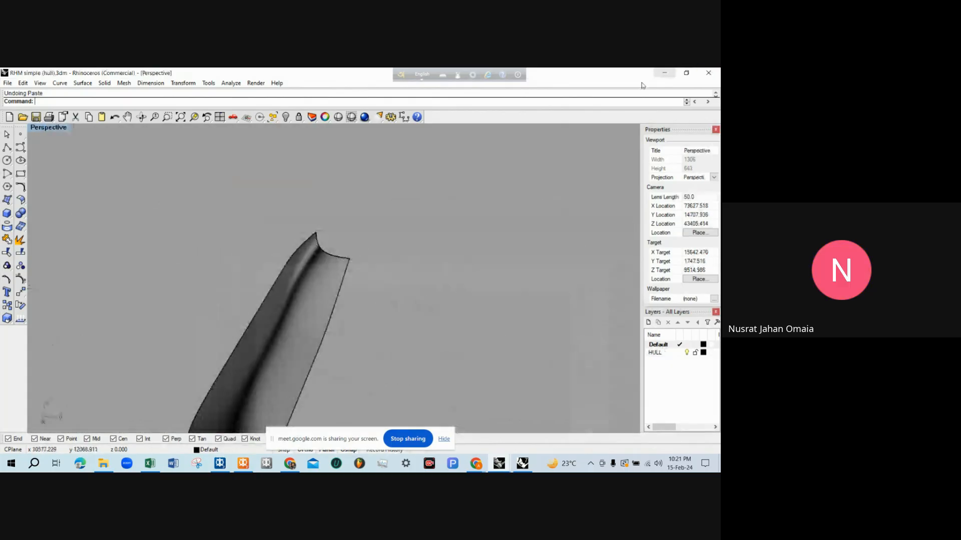
left_click(245, 464)
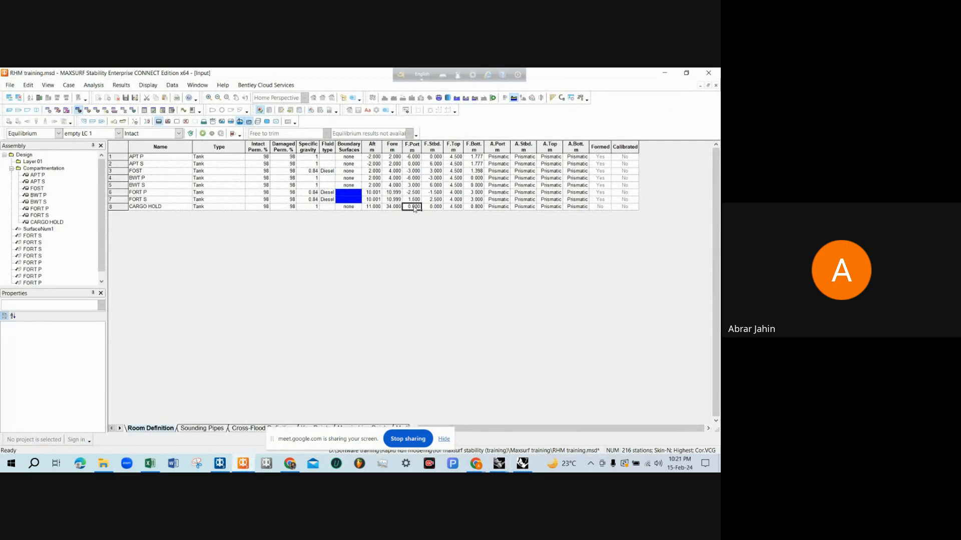
type("-6")
key("Tab")
key("Tab")
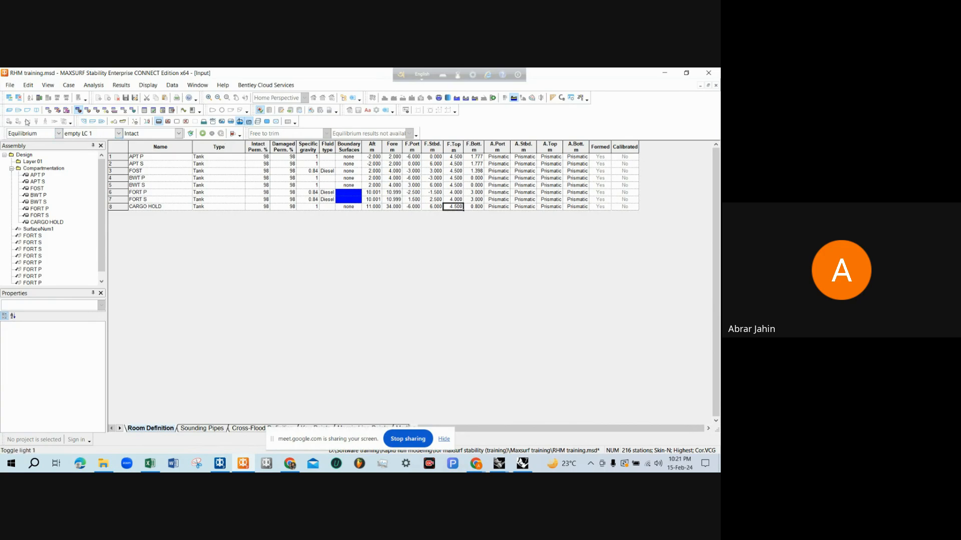
Inspect the cargo hold inside the hull in the perspective view from above and from the side
left_click(9, 110)
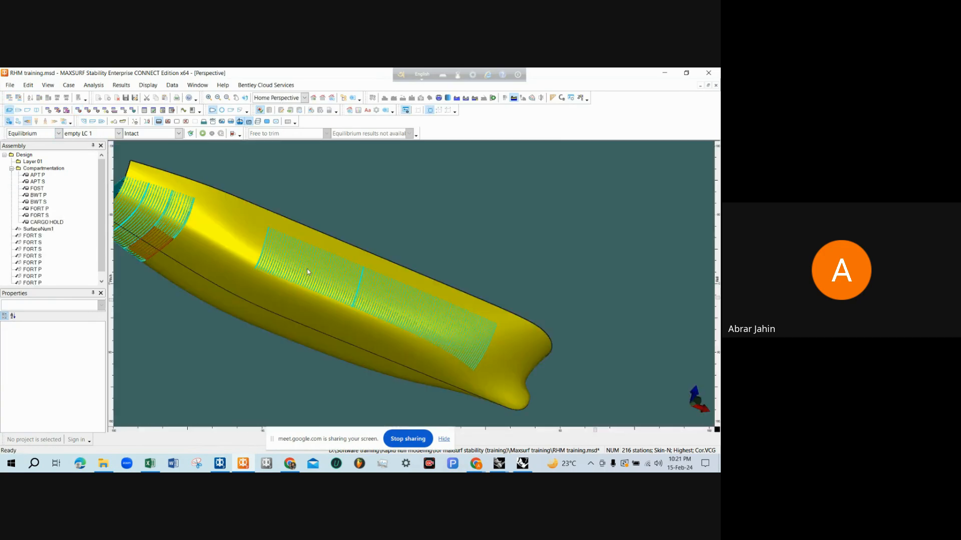
scroll(337, 270, "down", 2)
middle_click_drag(399, 258, 358, 293)
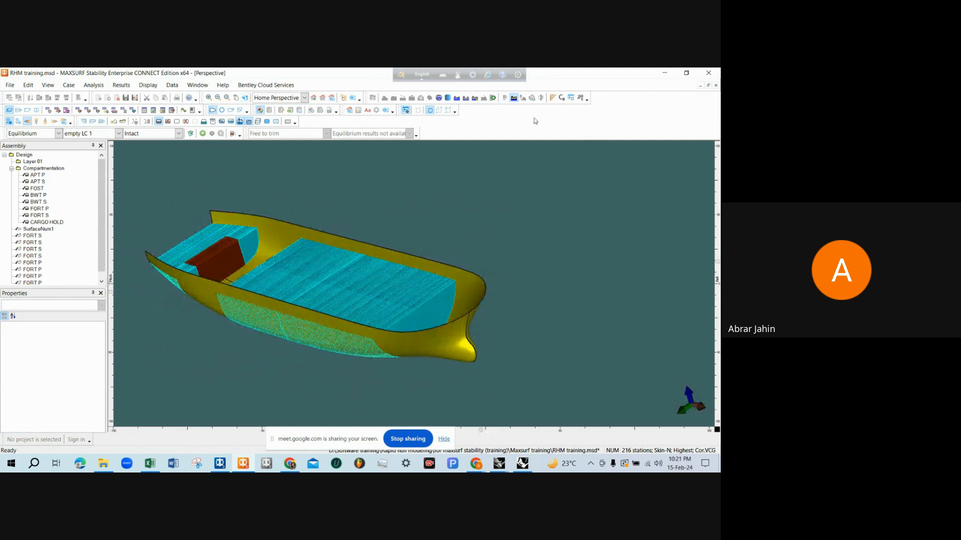
scroll(415, 258, "up", 3)
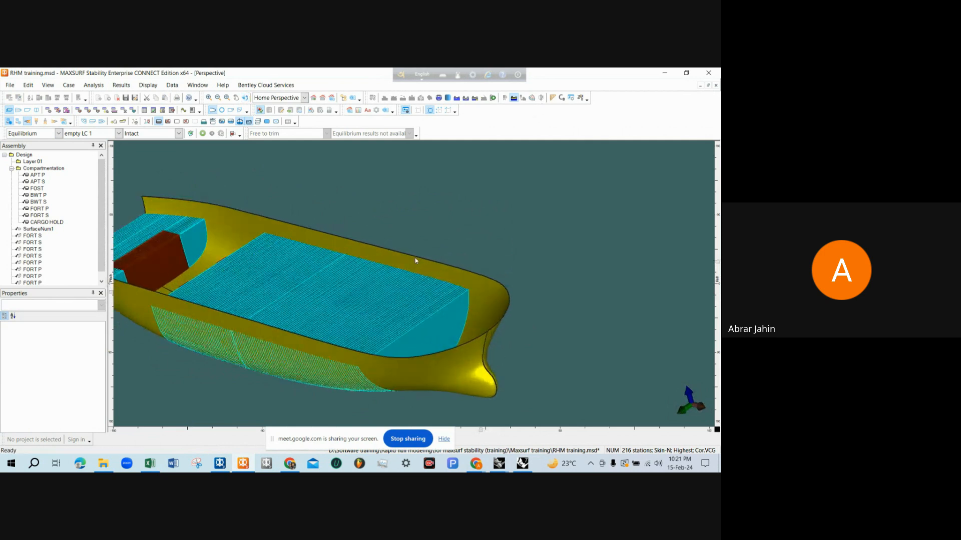
middle_click_drag(332, 277, 300, 272)
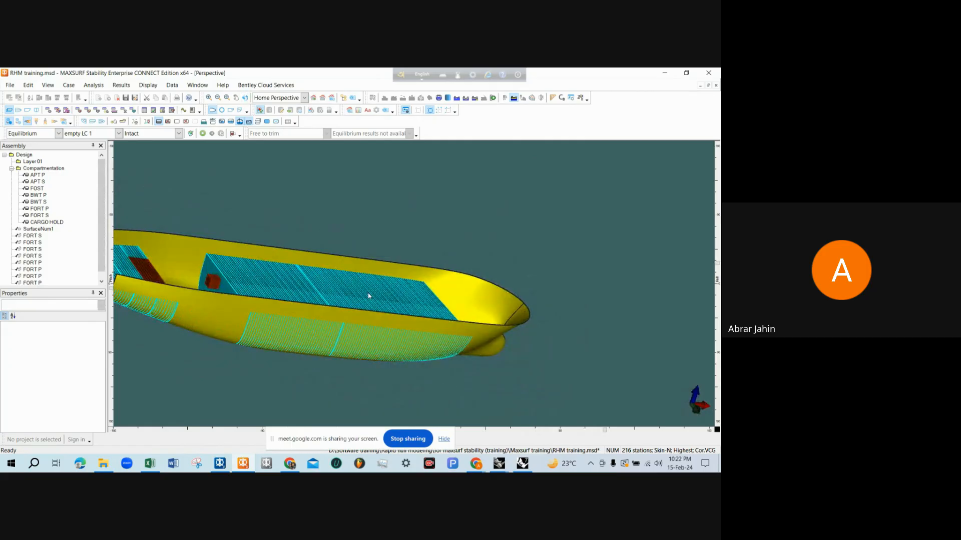
Switch to the Rhinoceros tanks visual model and examine the hold's shape, including its raised upper part above the deck
left_click(523, 463)
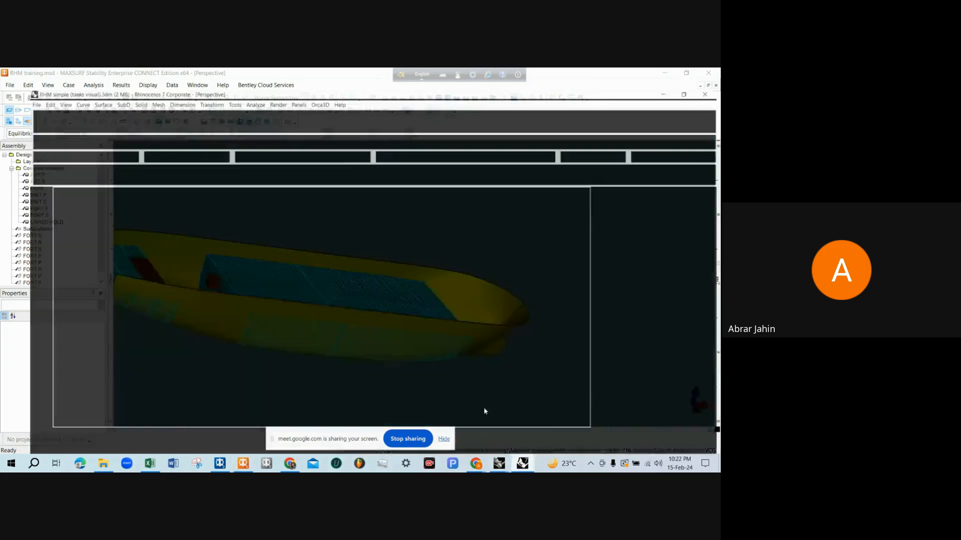
right_click_drag(402, 316, 313, 273)
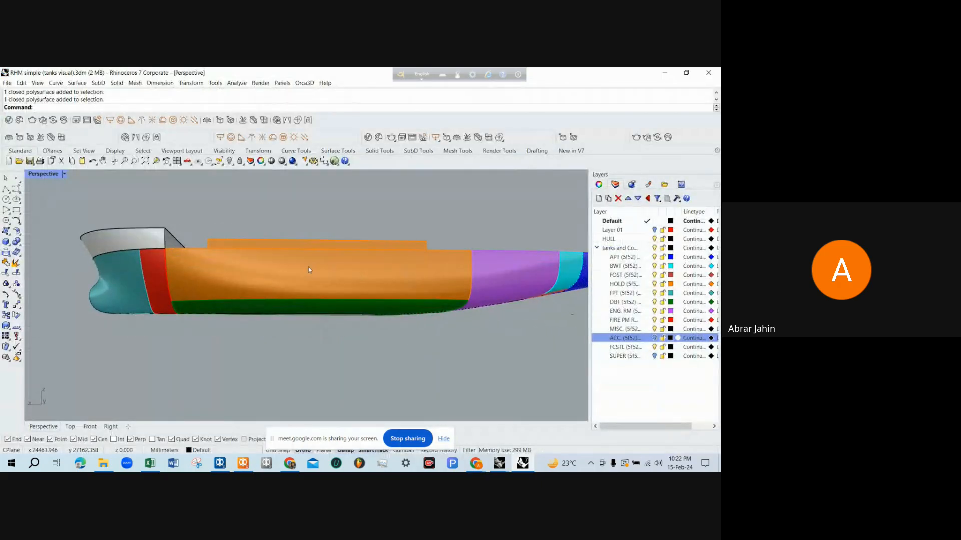
right_click_drag(397, 291, 386, 291)
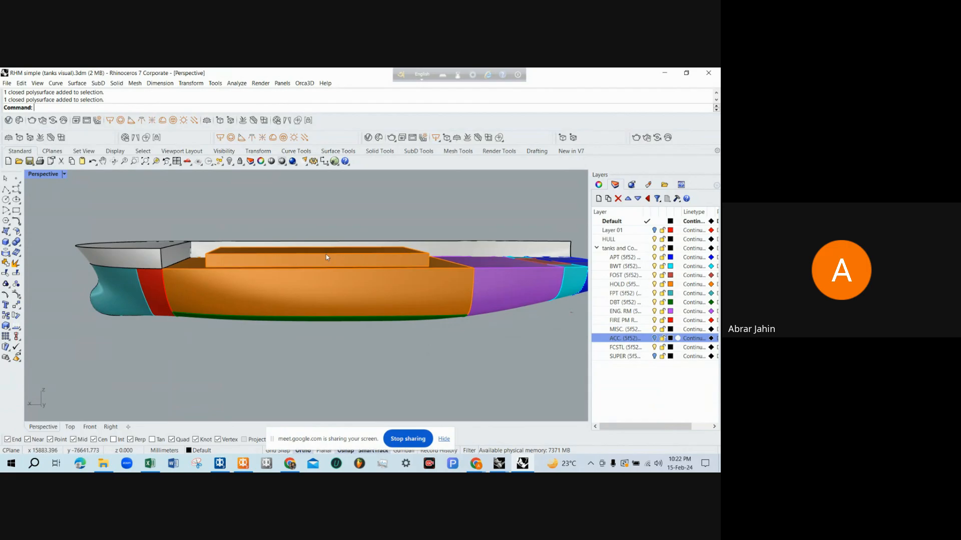
right_click_drag(325, 254, 307, 304)
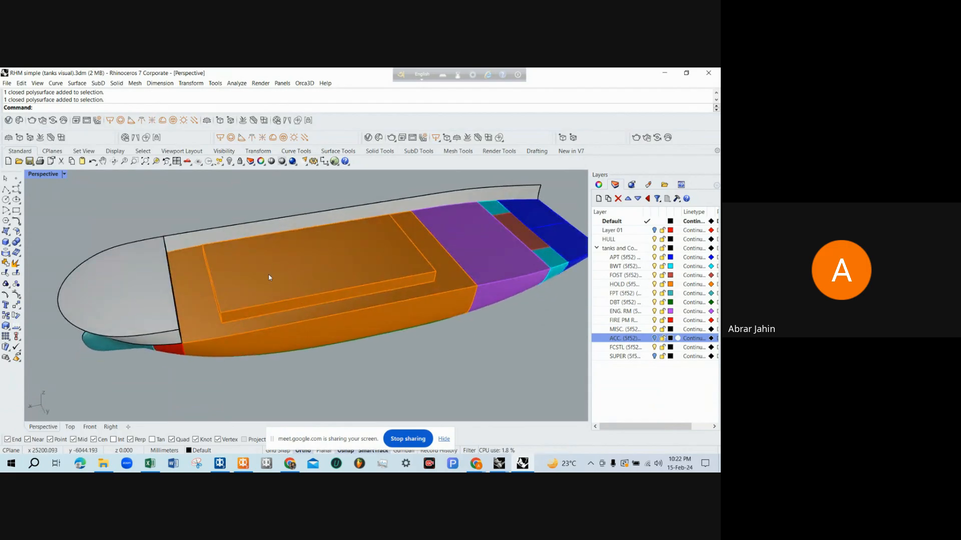
In the Rhinoceros tank capacity drawing's profile, add a horizontal dimension from the AP line to the aft end of the hold's raised part
mouse_move(513, 465)
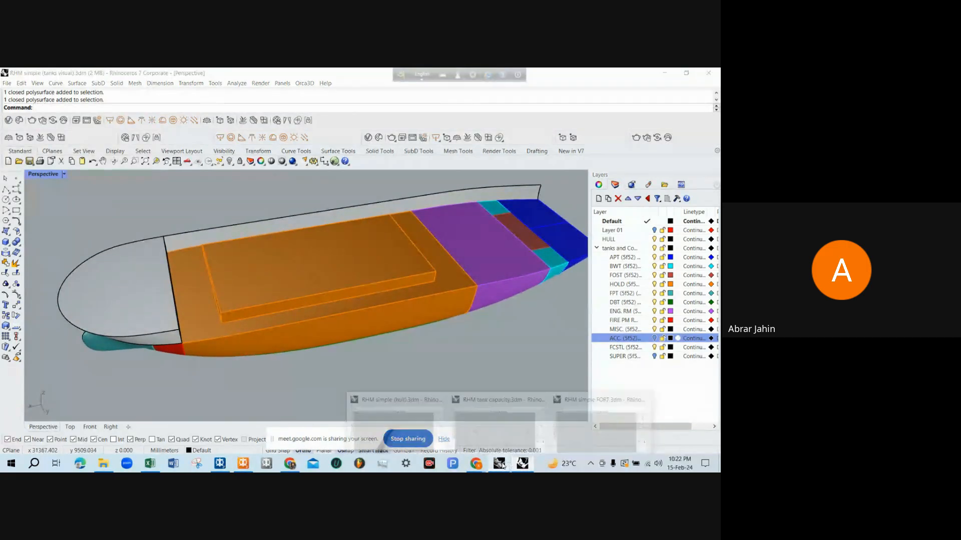
left_click(500, 433)
scroll(376, 267, "up", 2)
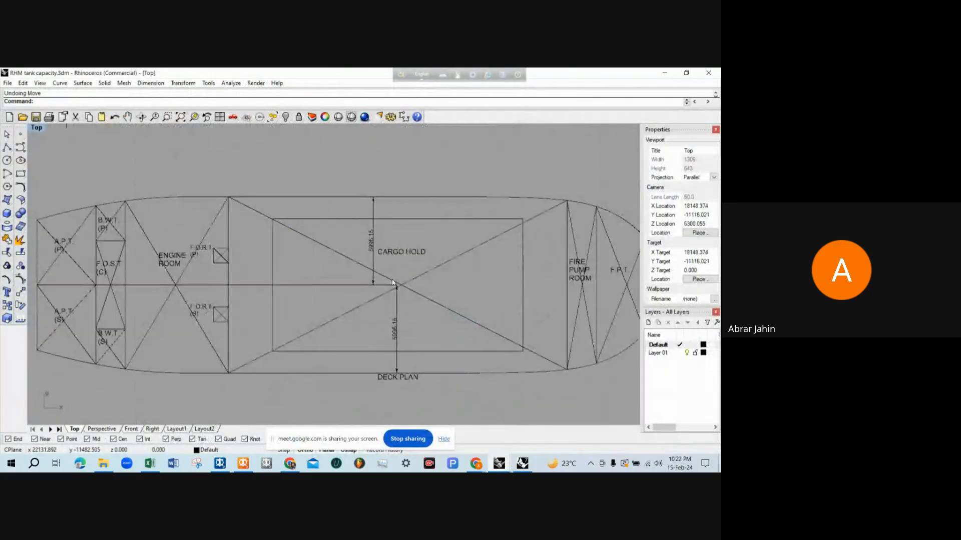
scroll(320, 270, "down", 4)
scroll(328, 175, "up", 4)
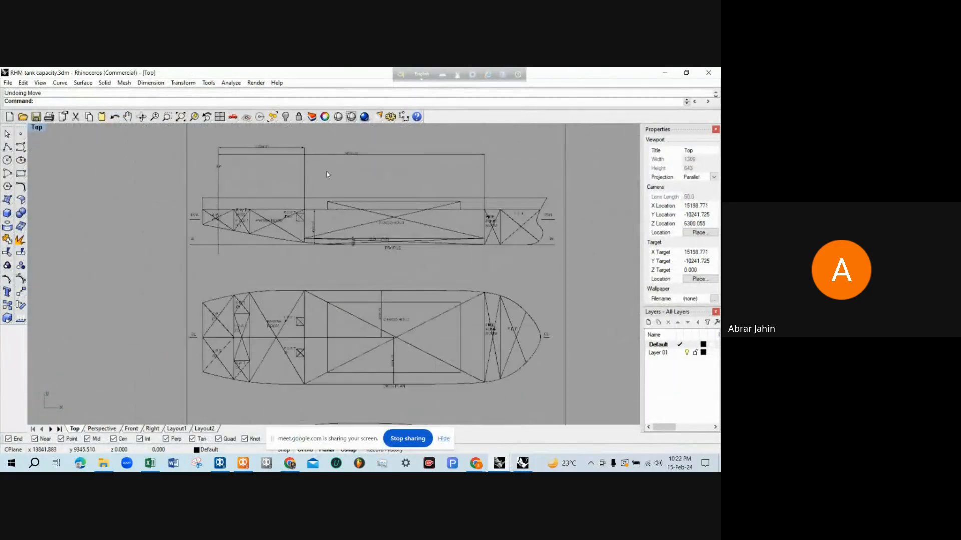
type("dim")
key("Return")
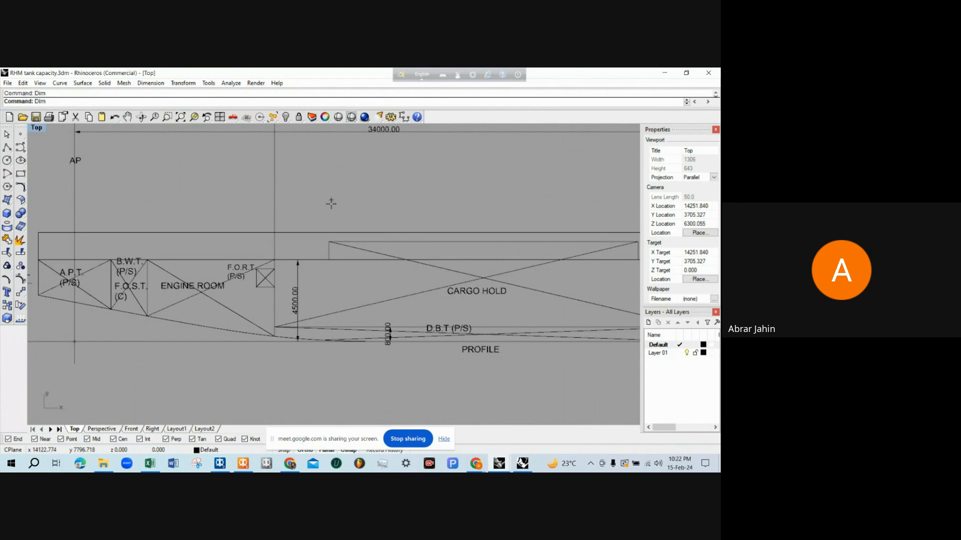
left_click(328, 241)
scroll(328, 240, "down", 1)
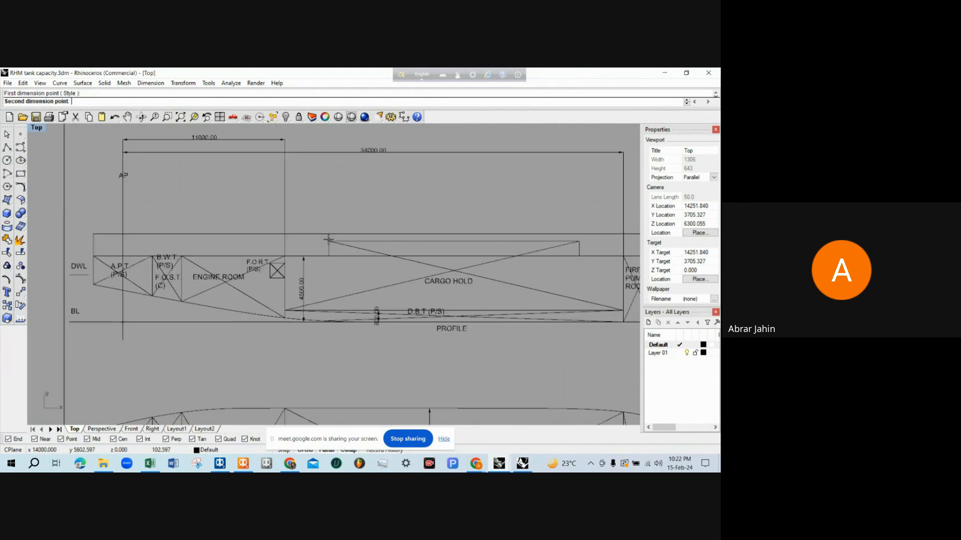
left_click(124, 218)
left_click(187, 200)
Add a horizontal dimension from the AP line to the forward end of the hold's raised part in the profile
key("Return")
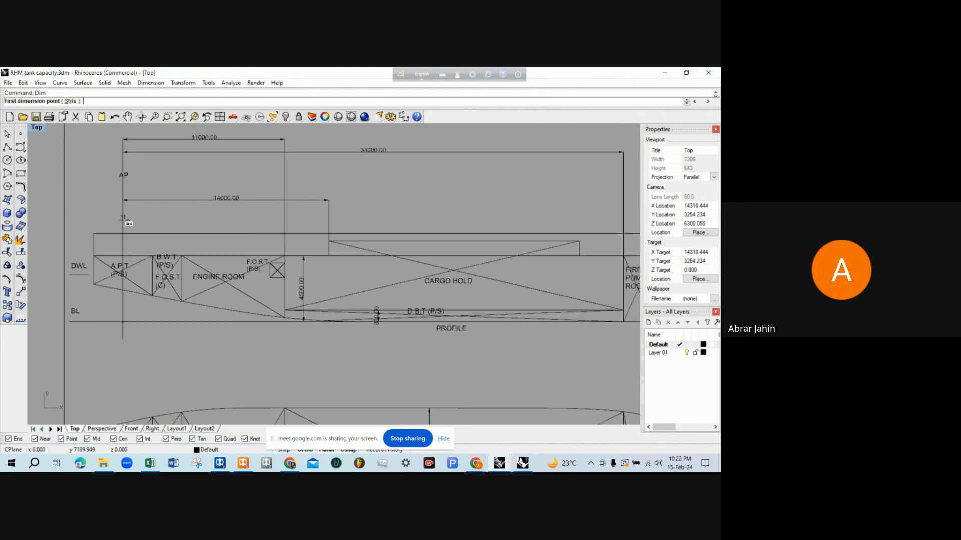
left_click(123, 216)
left_click(578, 242)
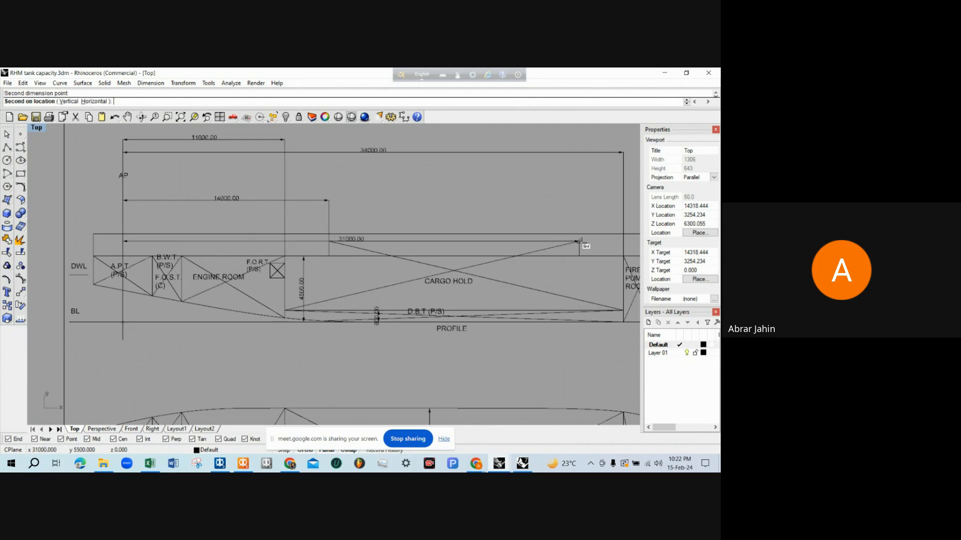
left_click(398, 184)
right_click_drag(387, 188, 380, 189)
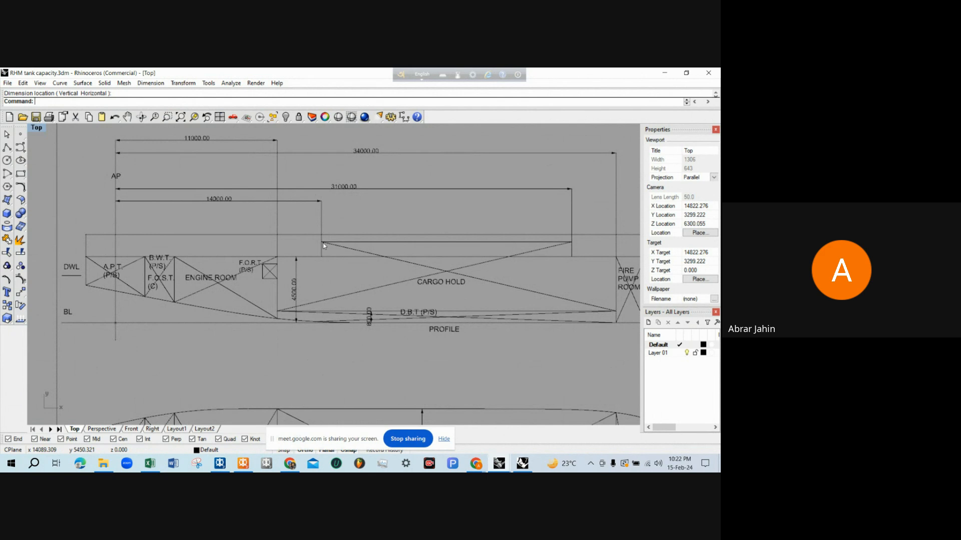
Undo and then redo the two dimensions to the raised part's aft and forward ends
key("ctrl+z")
key("ctrl+z")
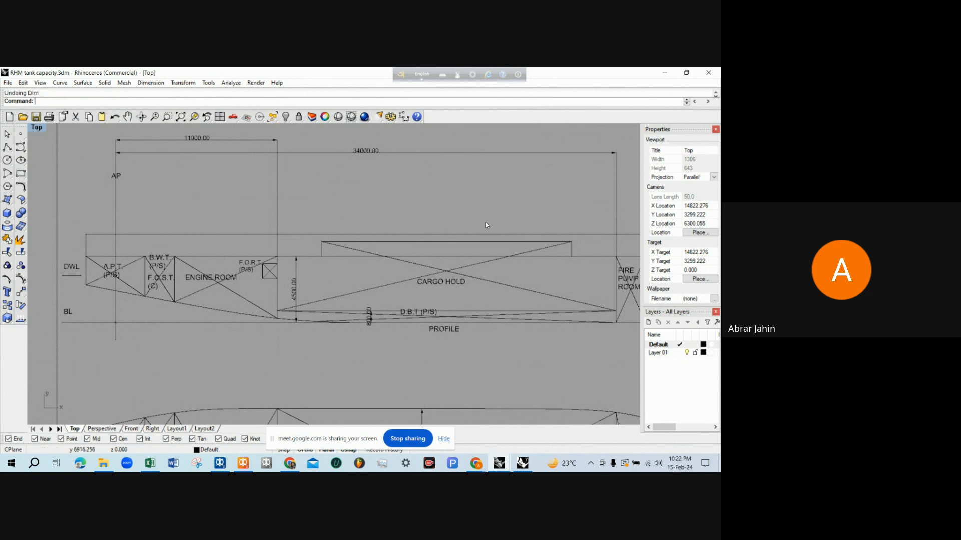
key("ctrl+y")
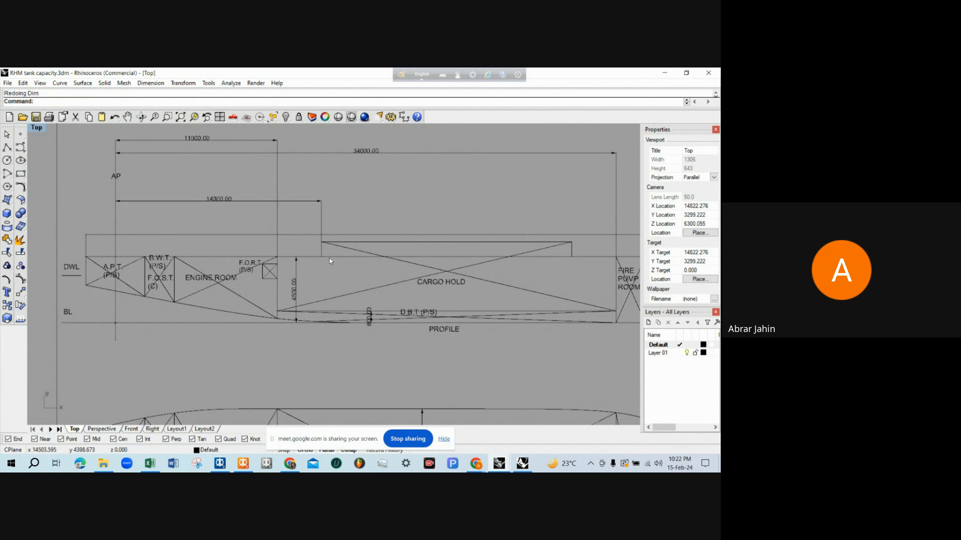
key("ctrl+y")
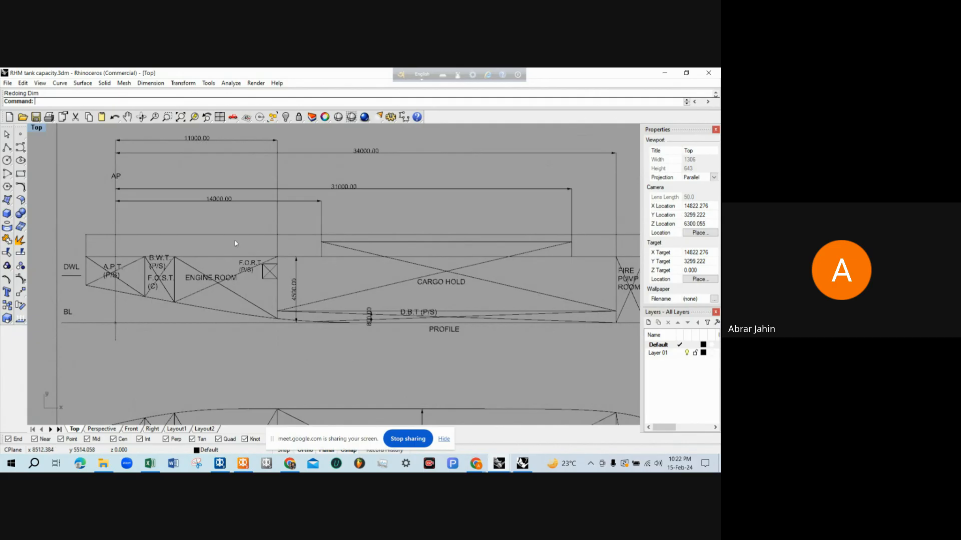
In MAXSURF Stability's room definition table, add a new tank row below the cargo hold and name it CARGO HOLD as well
scroll(241, 196, "up", 2)
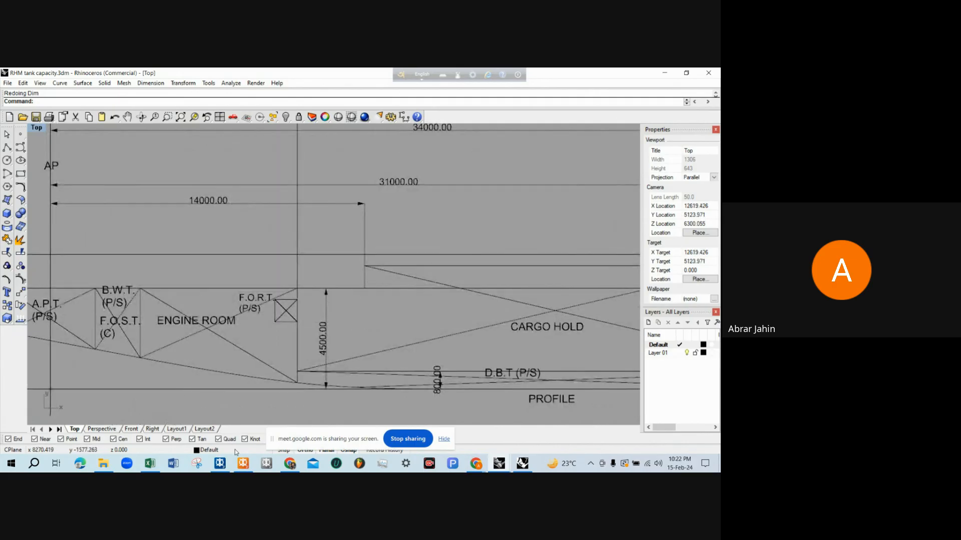
left_click(243, 464)
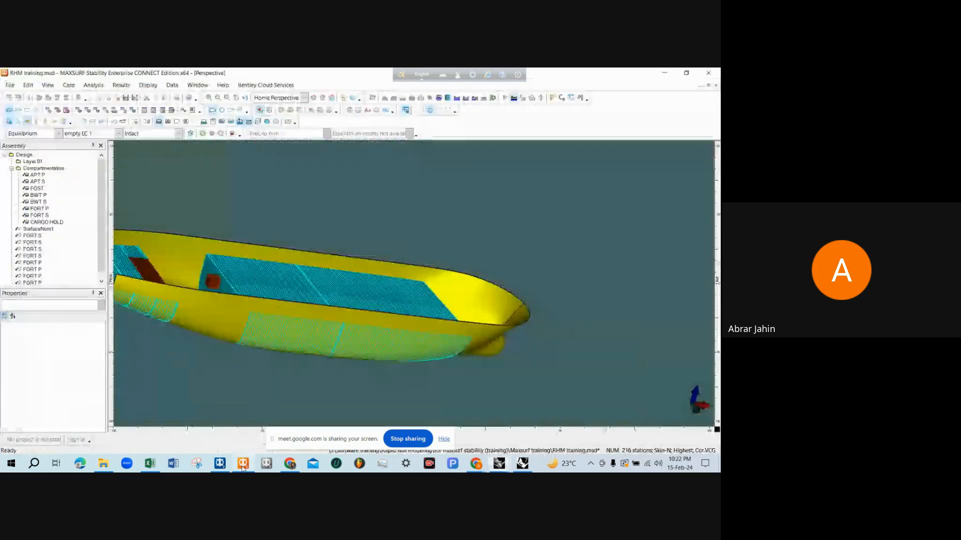
left_click(78, 111)
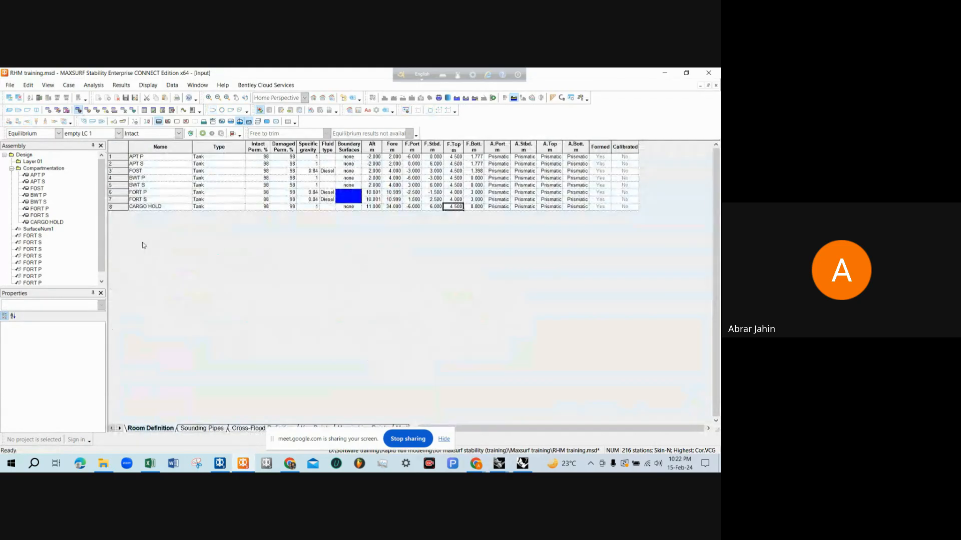
key("ctrl+a")
left_click(143, 208)
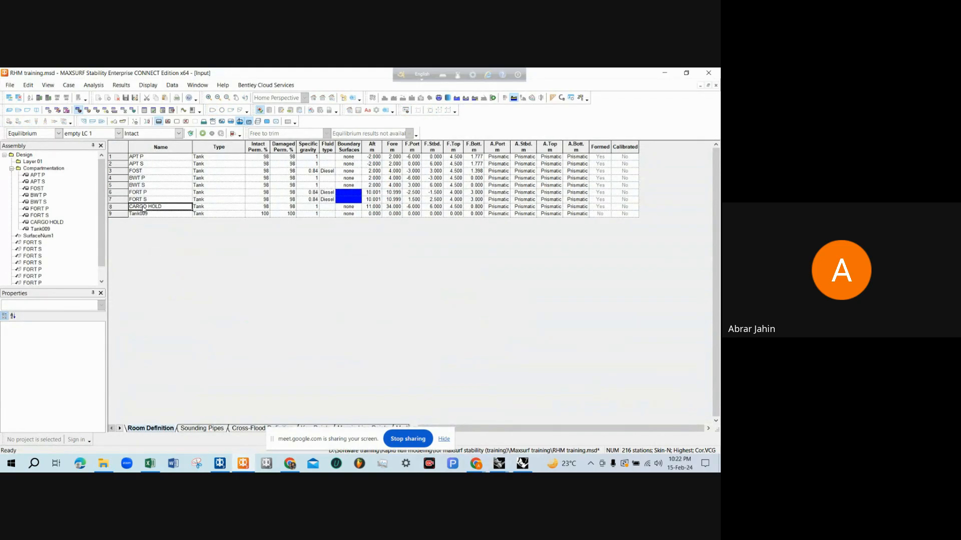
left_click(143, 214)
type("CARGO HOLD")
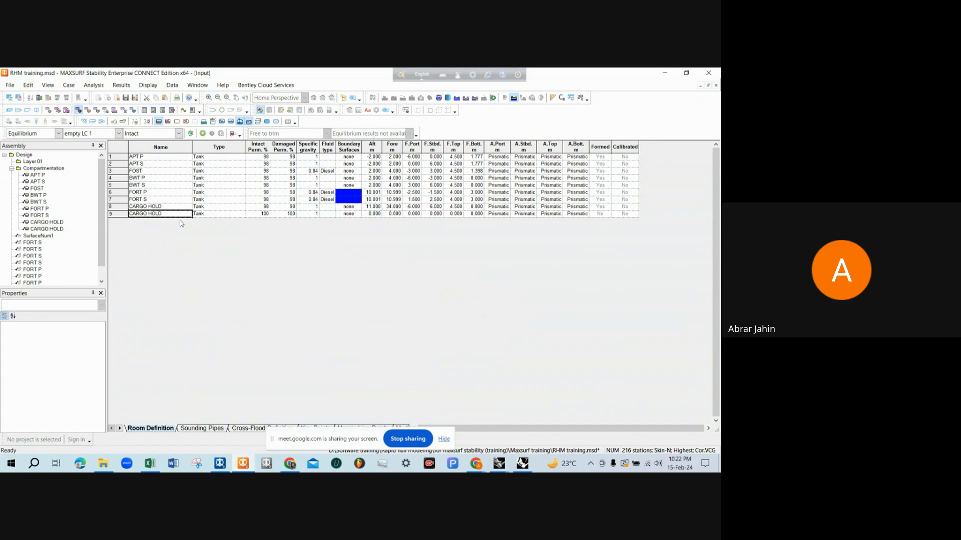
Change the second CARGO HOLD row's type to Linked Tank and copy the 98% intact and damaged permeabilities from the row above
left_click(214, 215)
left_click(241, 215)
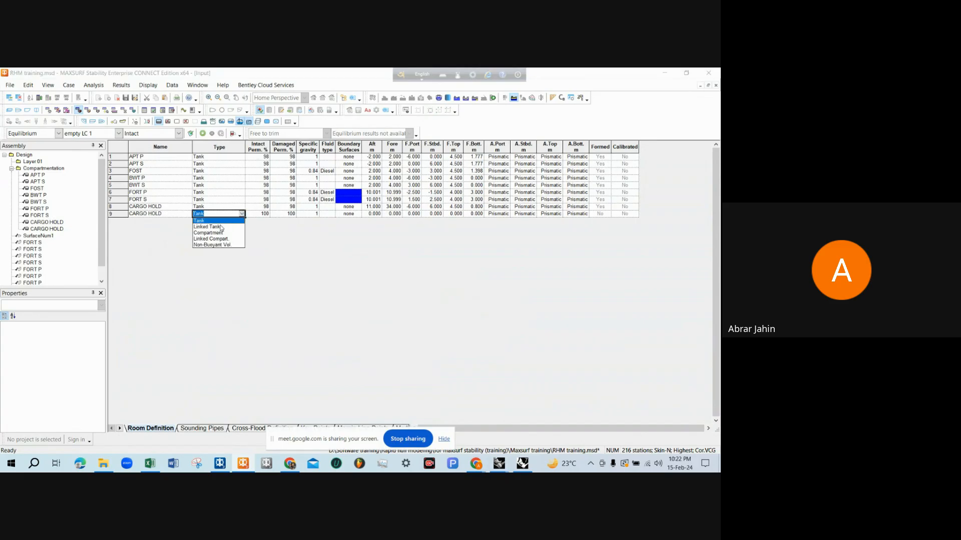
left_click(220, 227)
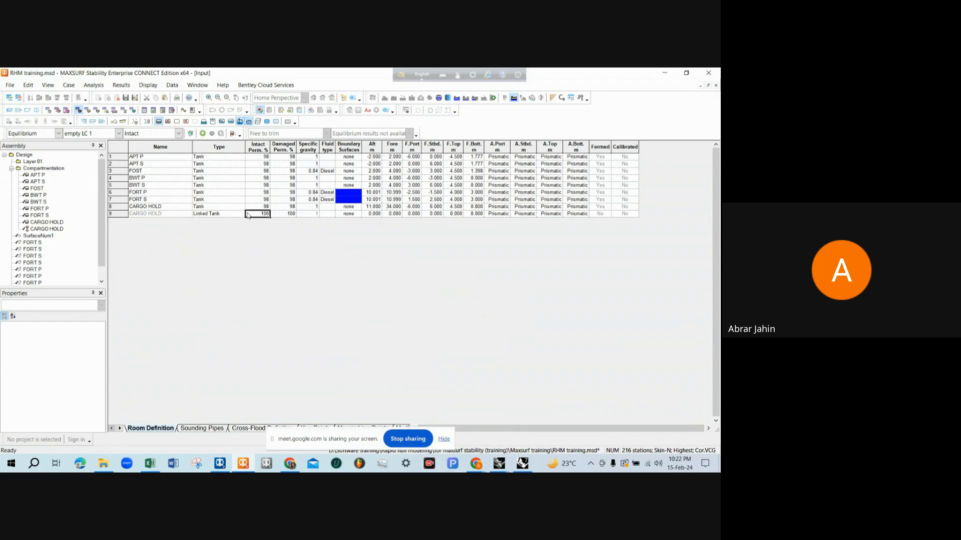
left_click(241, 215)
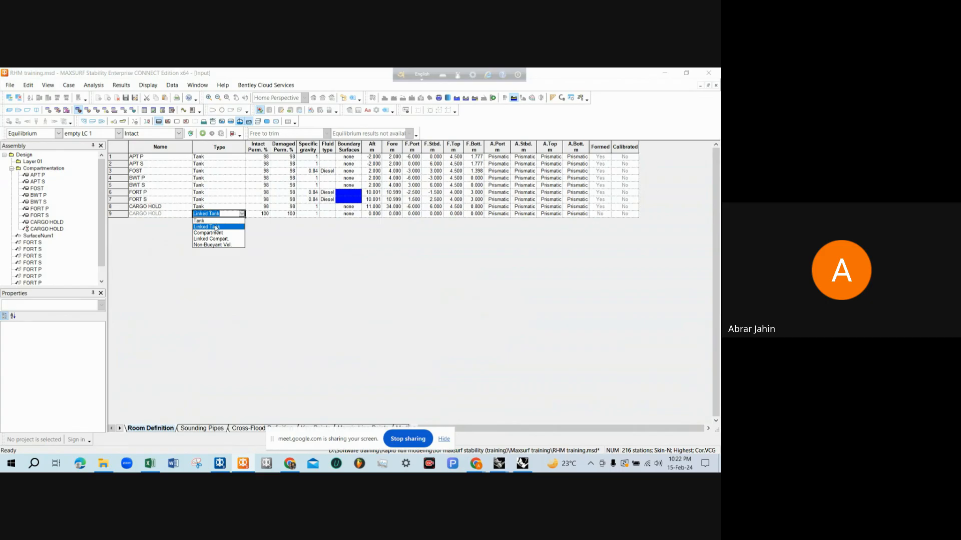
left_click(216, 228)
left_click_drag(267, 209, 279, 210)
key("ctrl+c")
left_click(266, 215)
key("ctrl+v")
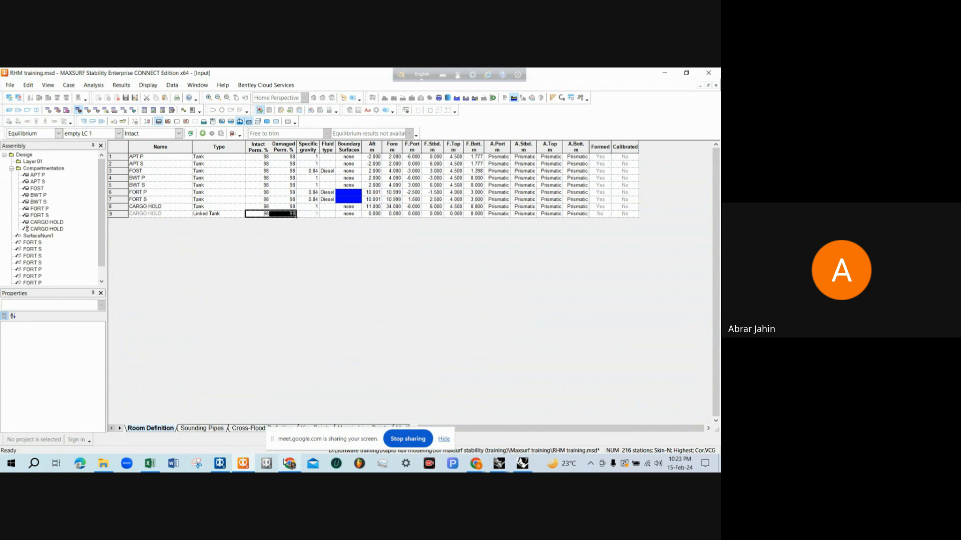
Check the raised part's dimensions in the Rhinoceros profile, then set the linked tank's Aft to 14 m and Fore to 31 m in MAXSURF Stability
mouse_move(286, 462)
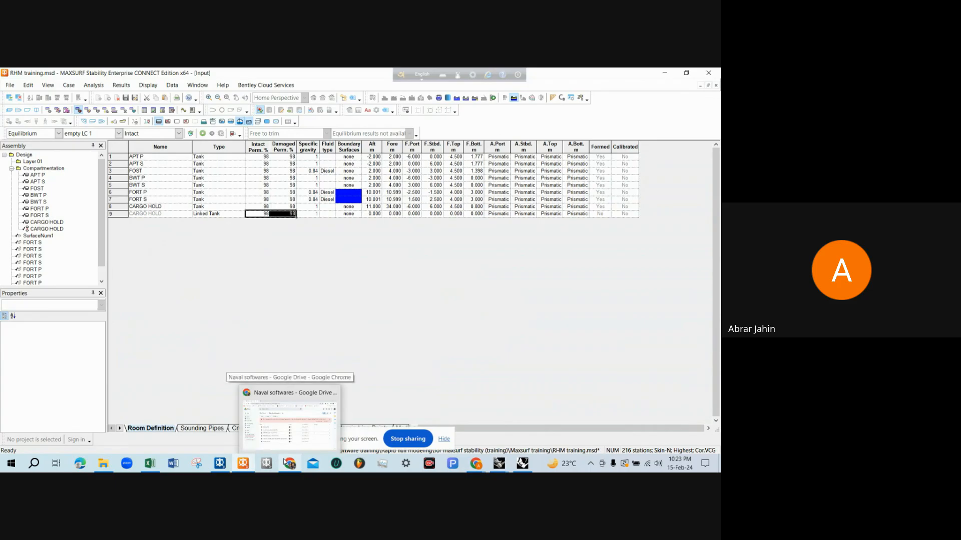
mouse_move(500, 468)
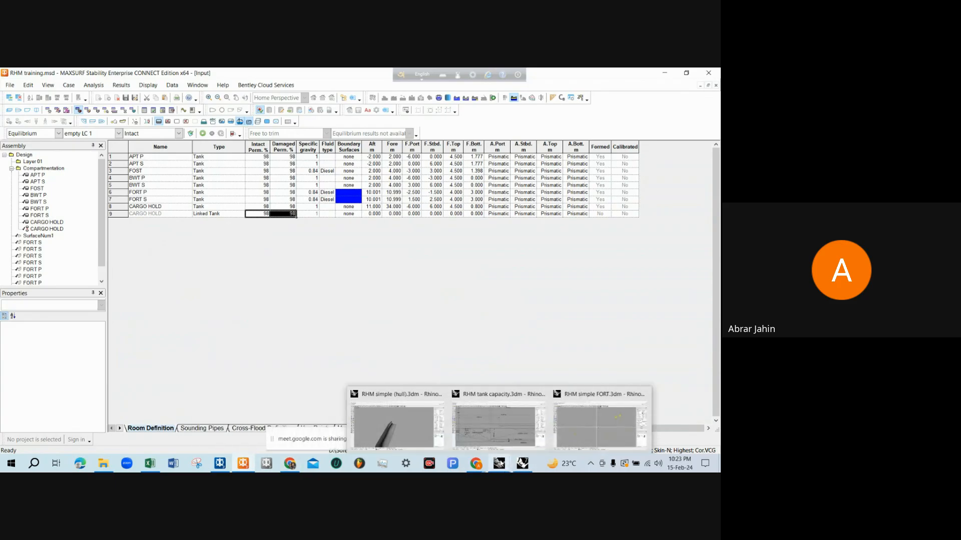
left_click(485, 422)
scroll(268, 233, "up", 3)
scroll(267, 231, "up", 2)
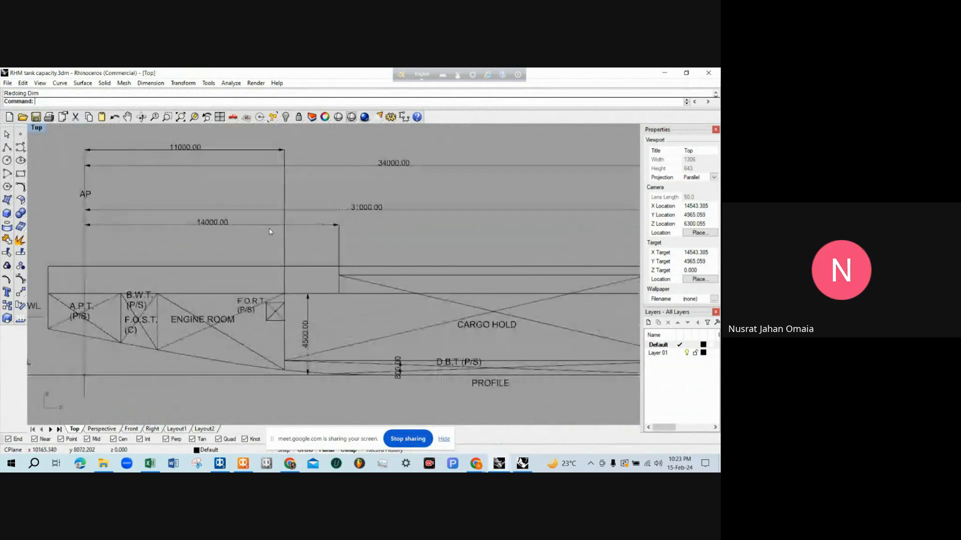
scroll(203, 224, "down", 2)
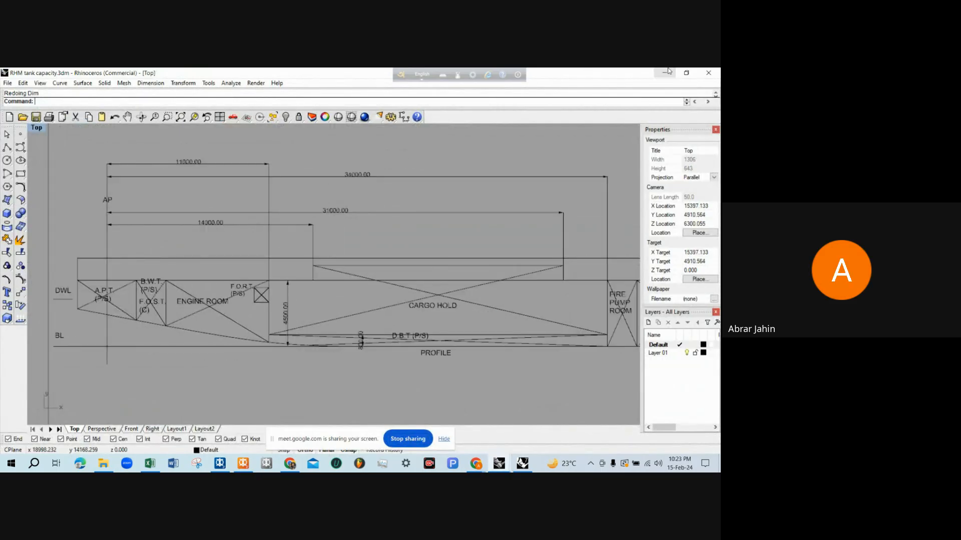
left_click(664, 73)
left_click(378, 214)
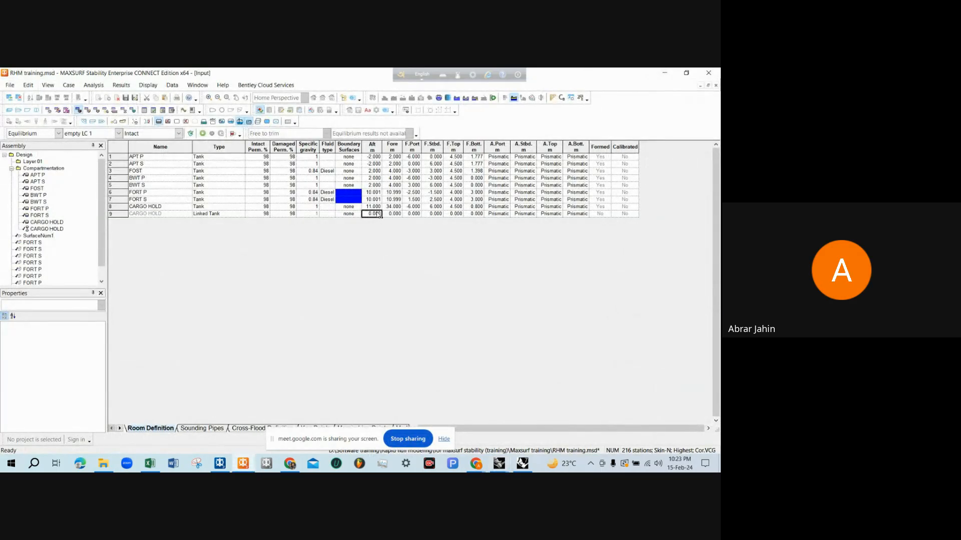
type("14")
key("Tab")
key("Tab")
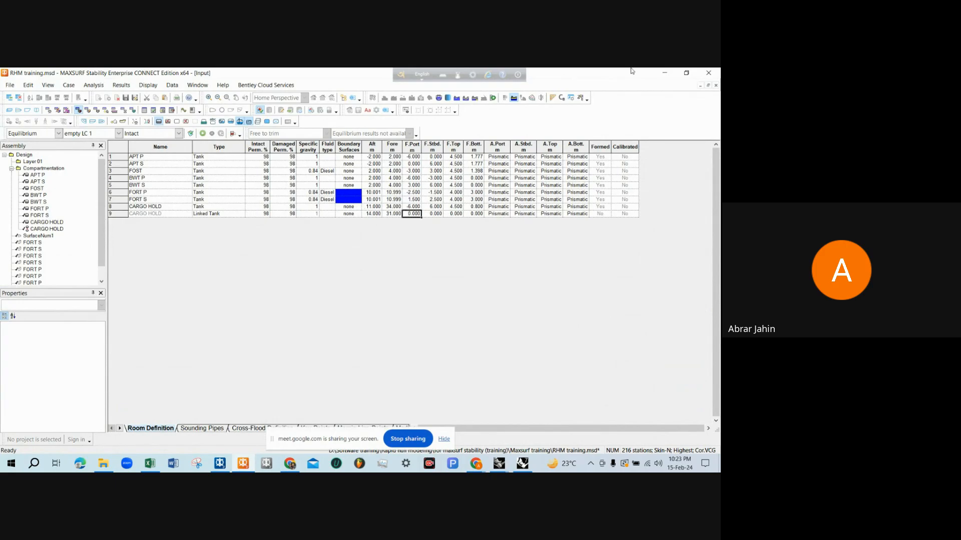
In the Rhinoceros tank capacity drawing's profile, add a vertical dimension from the top of the cargo hold's raised part to the baseline
left_click(664, 72)
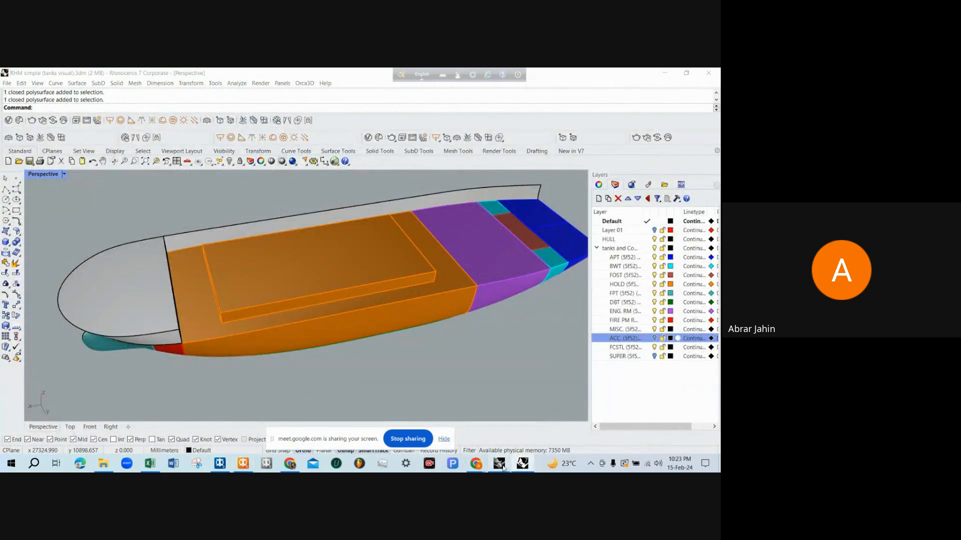
mouse_move(498, 463)
left_click(395, 420)
type("D")
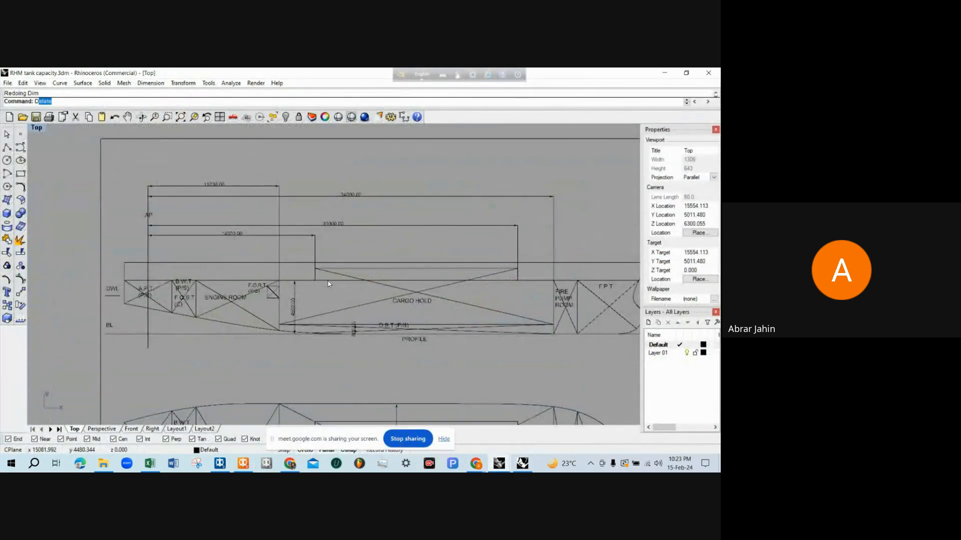
type("im")
key("Return")
scroll(327, 284, "up", 2)
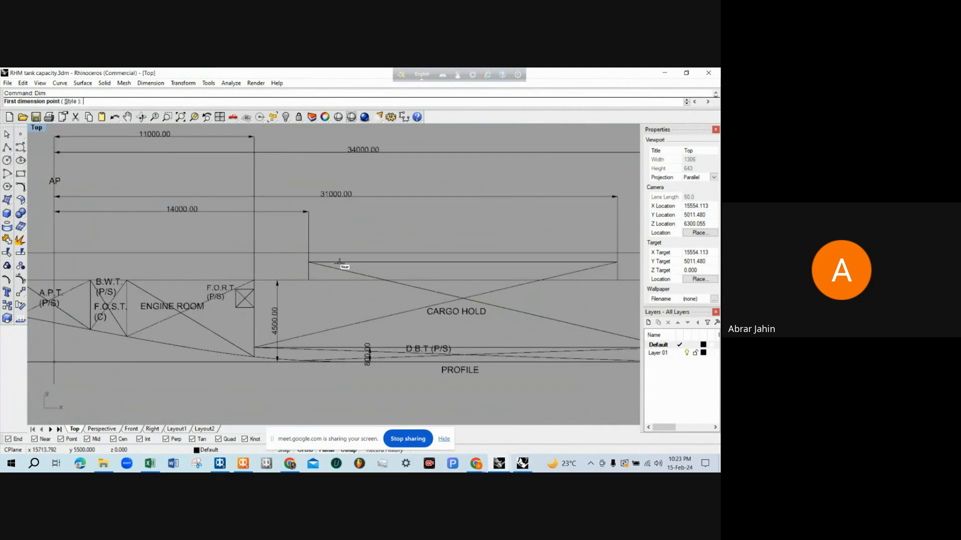
left_click(340, 262)
left_click(211, 364)
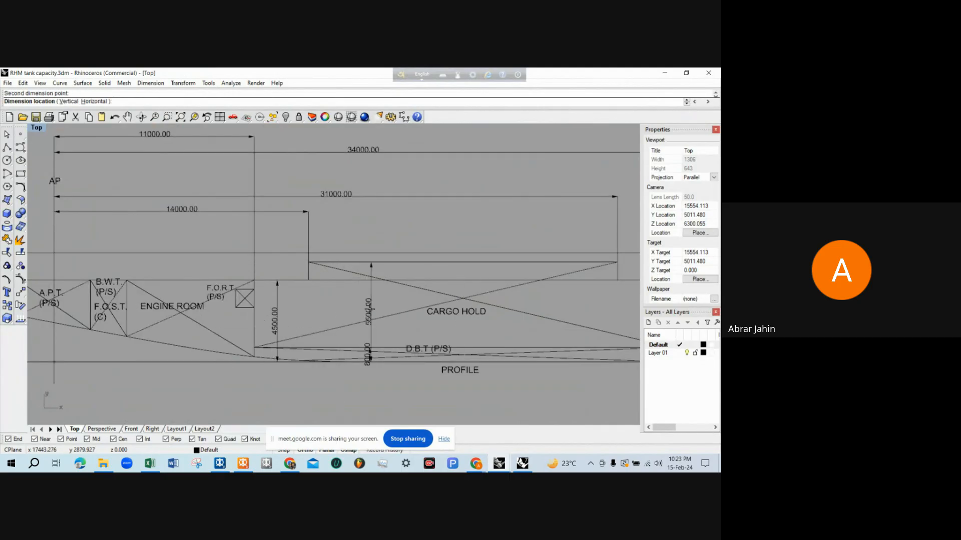
scroll(336, 310, "up", 3)
left_click(333, 311)
scroll(247, 314, "down", 2)
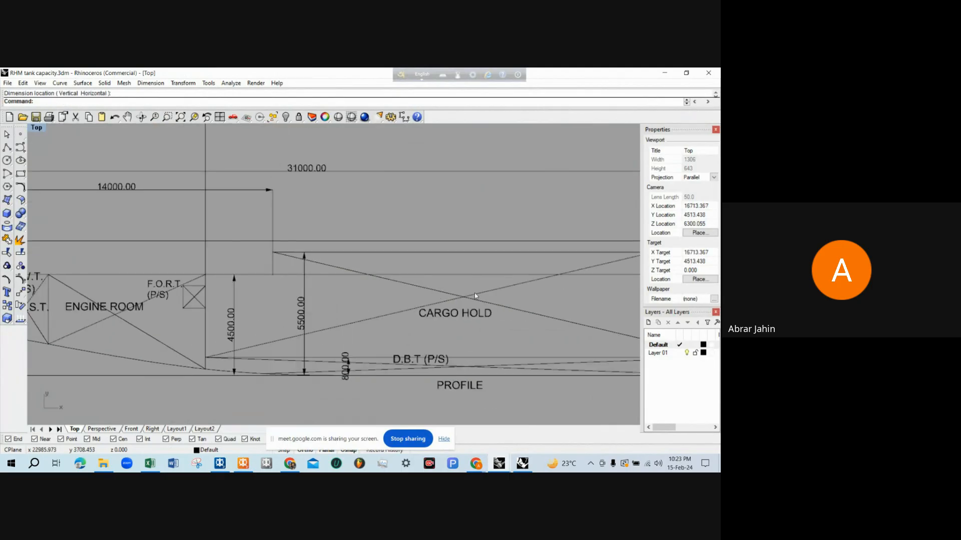
Add a vertical dimension from the bottom of the hold's raised part to the baseline in the profile
scroll(272, 307, "up", 1)
key("Return")
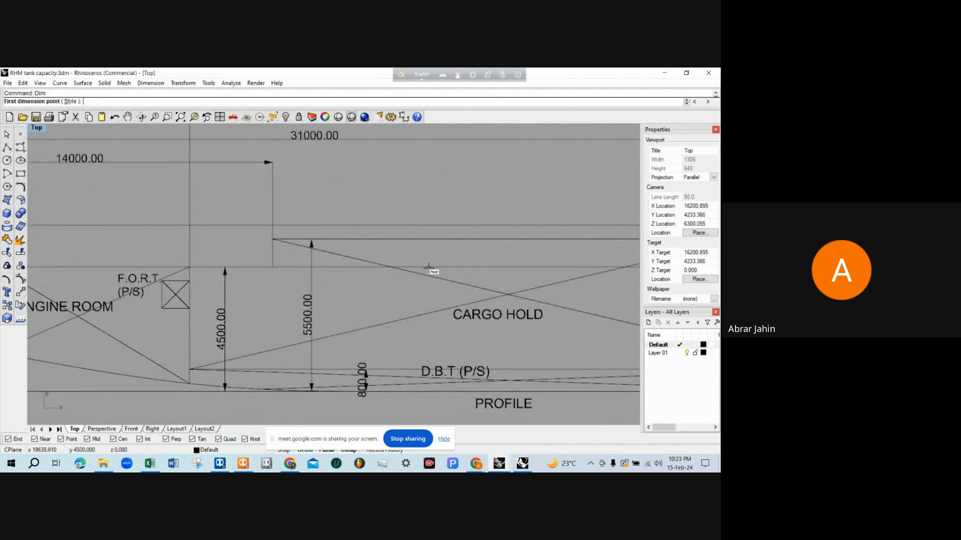
left_click(429, 267)
left_click(224, 387)
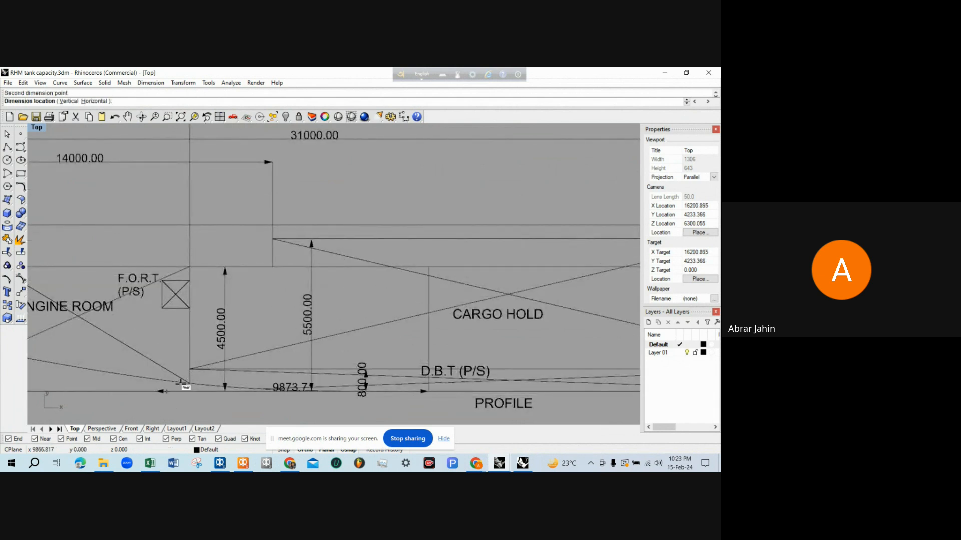
left_click(376, 289)
scroll(382, 289, "down", 2)
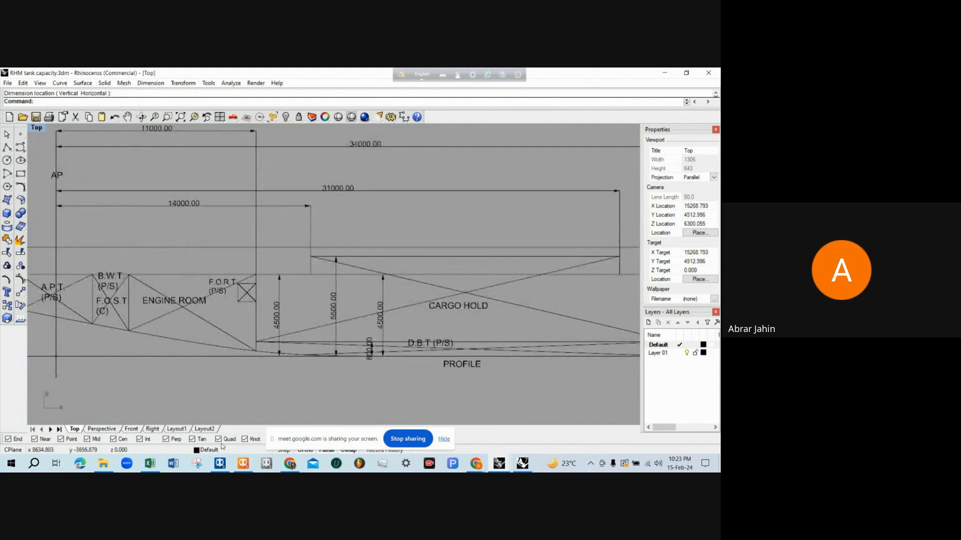
In MAXSURF Stability, set the linked cargo hold tank's F.Top to 5.5 m and F.Bott. to 4.5 m
left_click(242, 463)
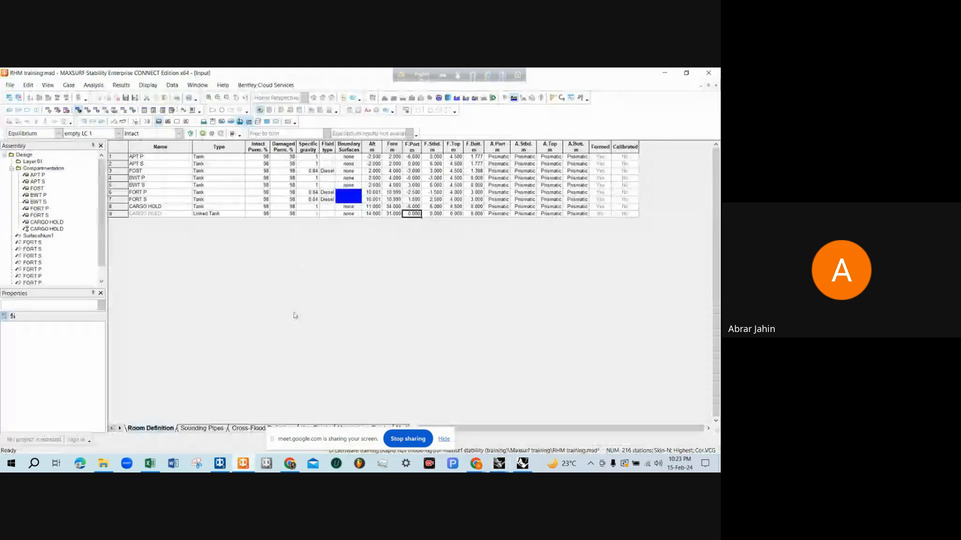
left_click(460, 215)
type("5")
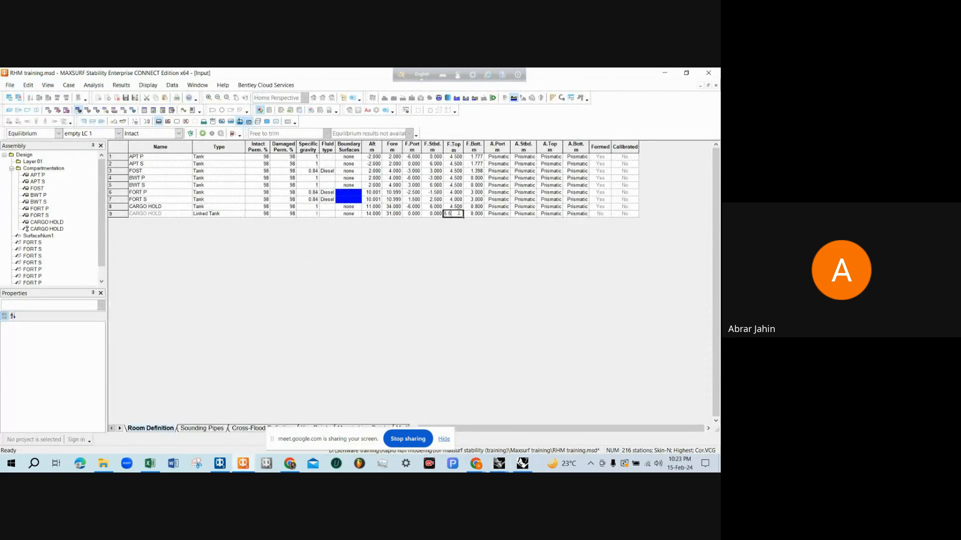
key("Tab")
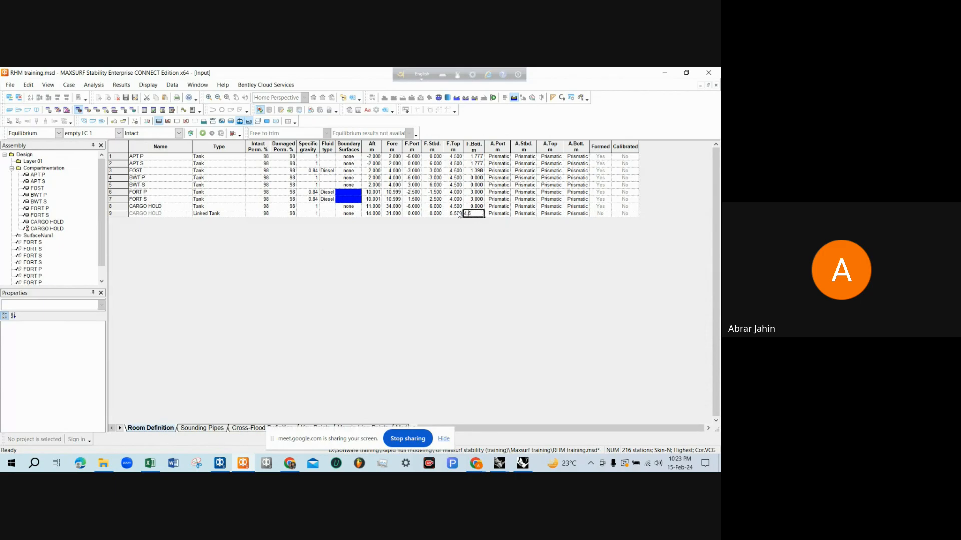
key("shift+Tab")
key("shift+Tab")
key("shift+Tab")
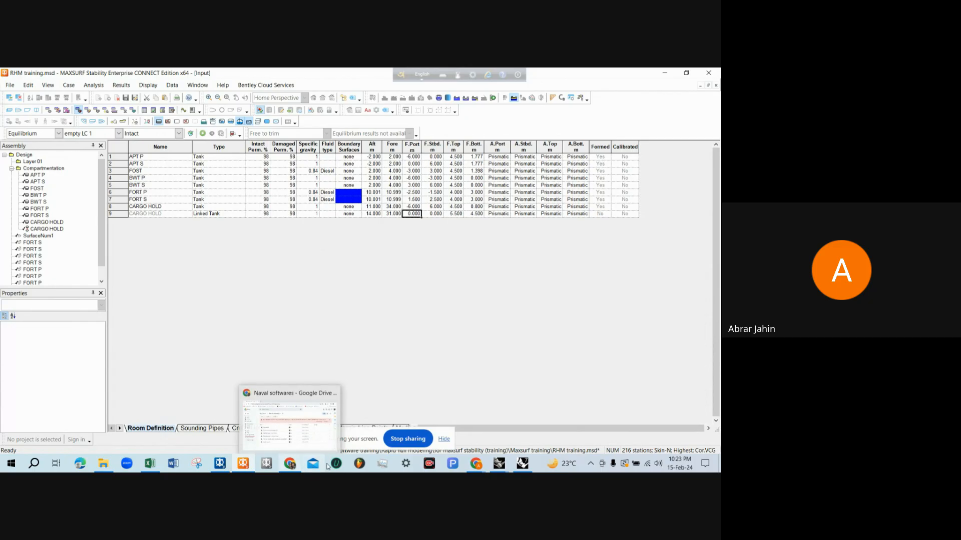
In the Rhinoceros drawing's deck plan, add a vertical dimension from the centreline to the port edge of the hold's raised part
mouse_move(239, 466)
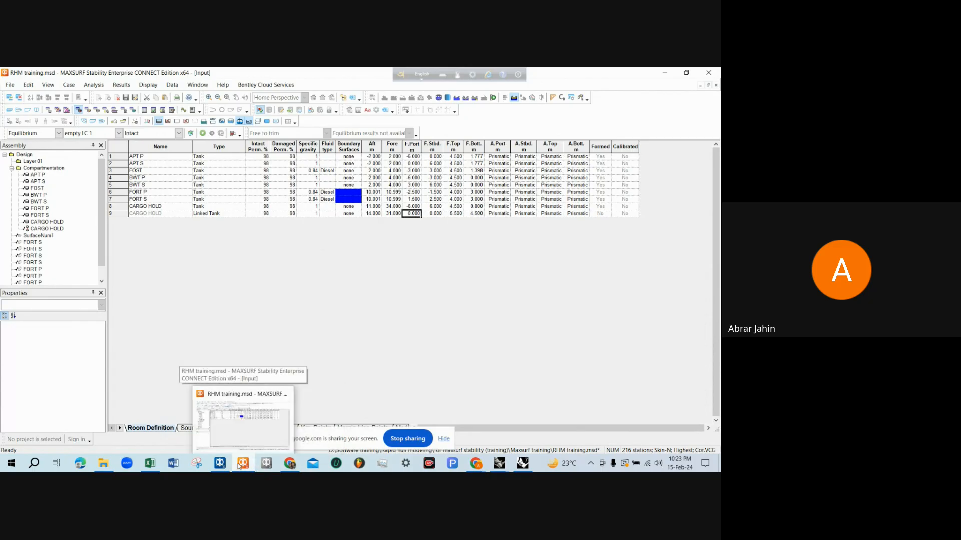
mouse_move(500, 470)
left_click(498, 426)
scroll(385, 346, "down", 3)
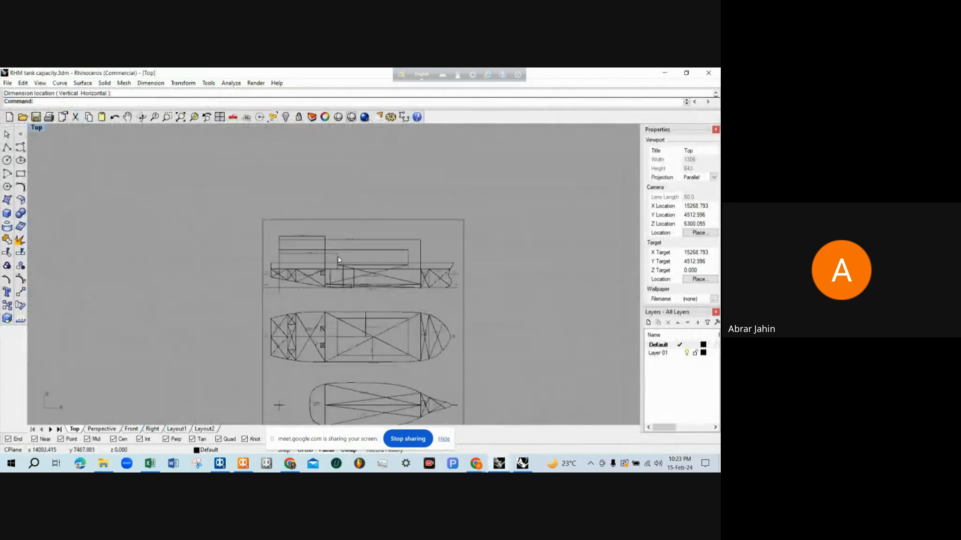
scroll(384, 347, "up", 6)
type("Dim")
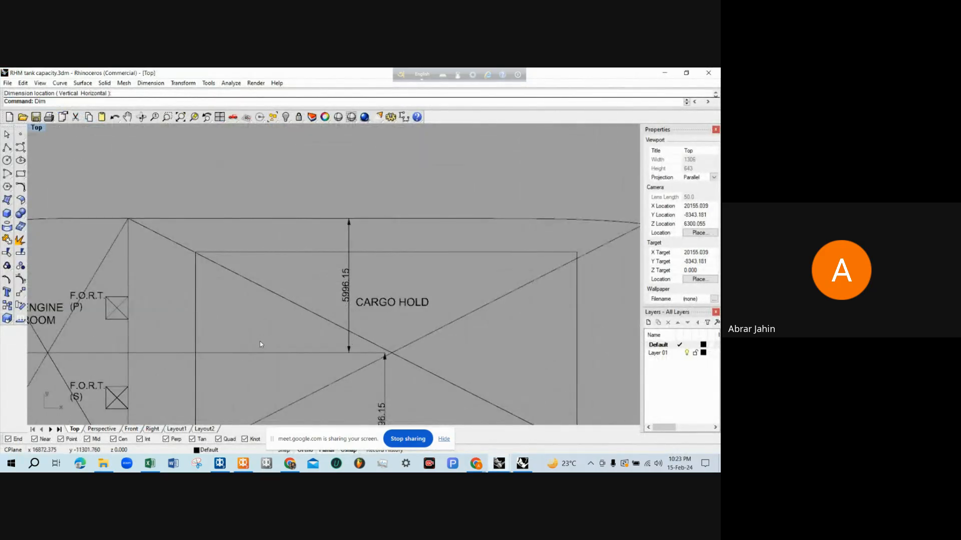
key("Return")
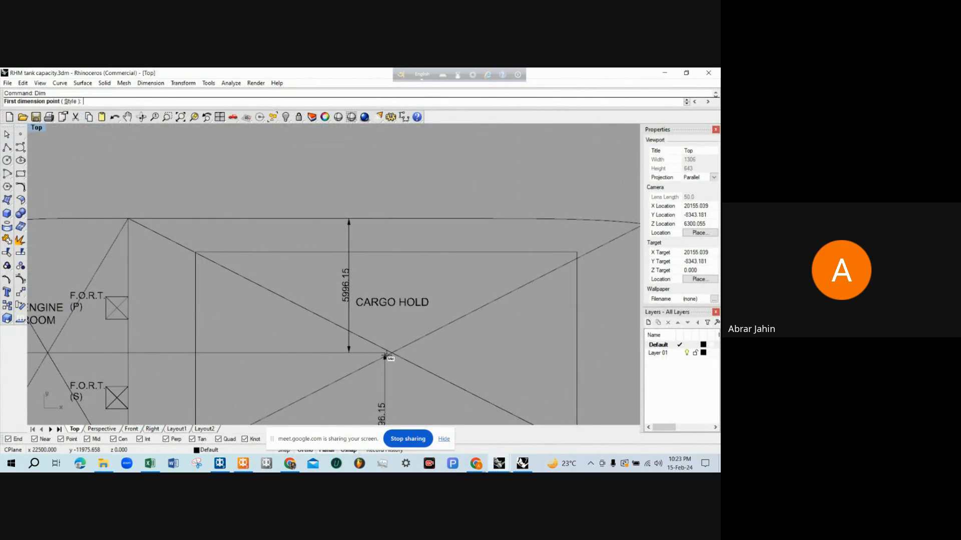
scroll(390, 353, "down", 5)
left_click(95, 349)
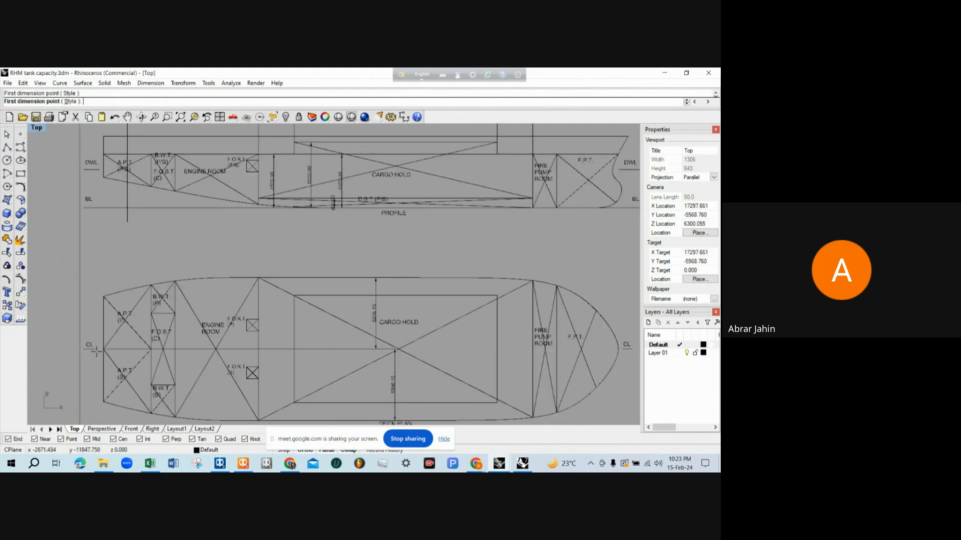
left_click(326, 295)
left_click(473, 326)
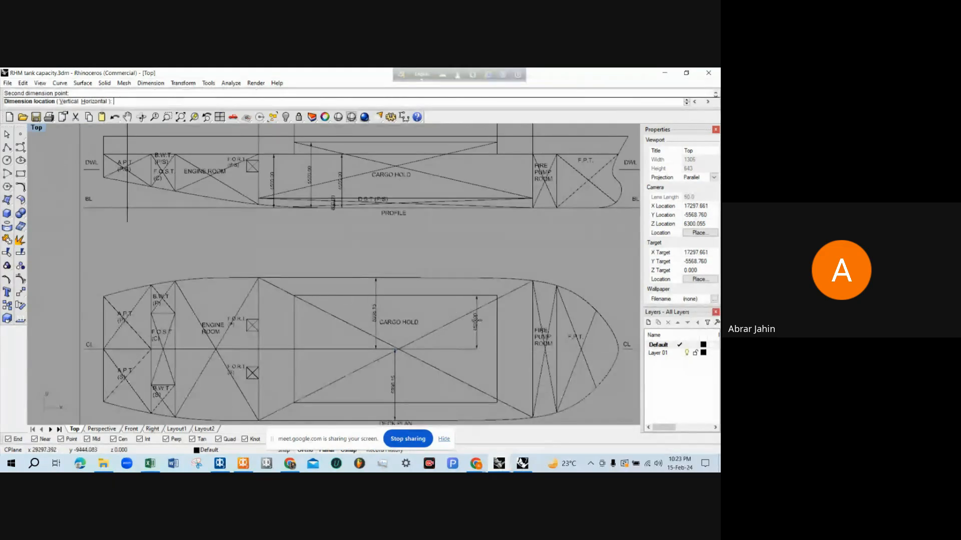
scroll(478, 327, "up", 3)
scroll(481, 329, "down", 6)
scroll(472, 318, "up", 6)
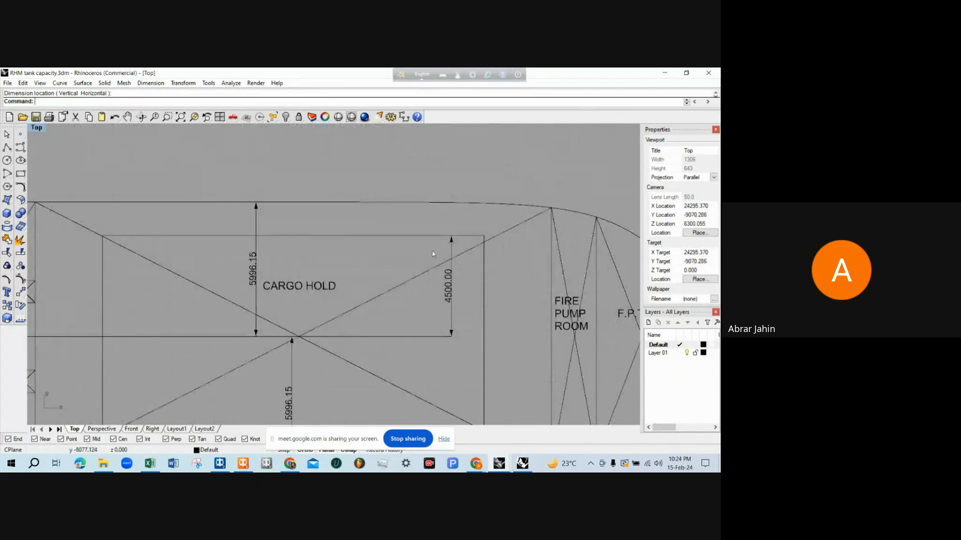
Add a vertical dimension from the centreline to the starboard edge of the hold's raised part in the deck plan
right_click_drag(454, 334, 445, 304)
right_click(448, 314)
left_click(444, 307)
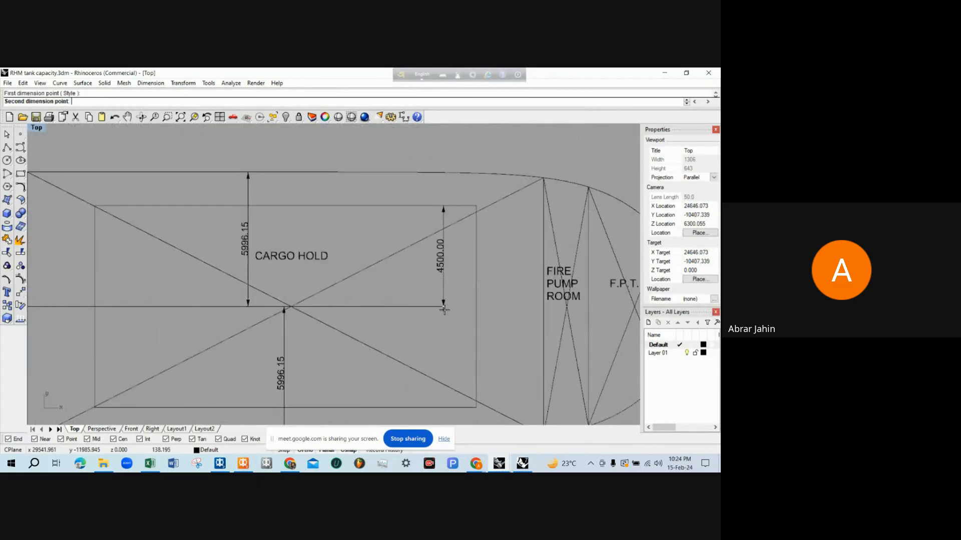
scroll(444, 309, "down", 2)
left_click(455, 389)
scroll(403, 369, "up", 4)
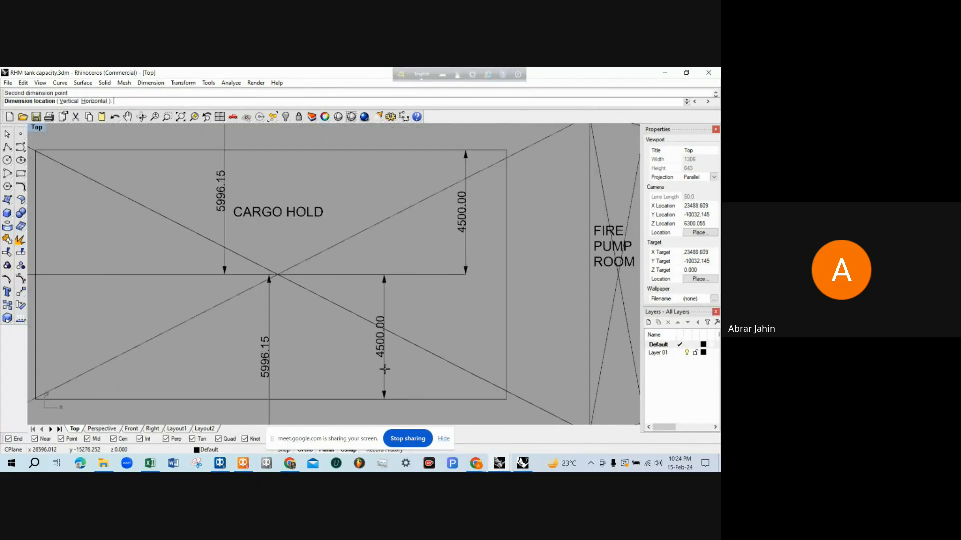
left_click(384, 369)
scroll(376, 353, "down", 6)
scroll(400, 367, "up", 2)
scroll(401, 367, "down", 1)
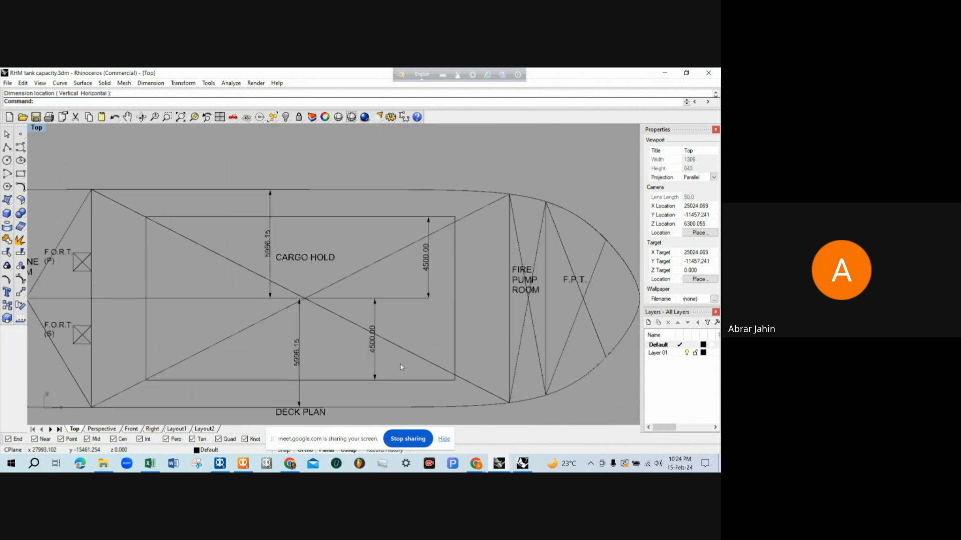
In MAXSURF Stability, set the linked cargo hold tank's F.Port to -4.5 m and F.Stbd. to 4.5 m
left_click(243, 463)
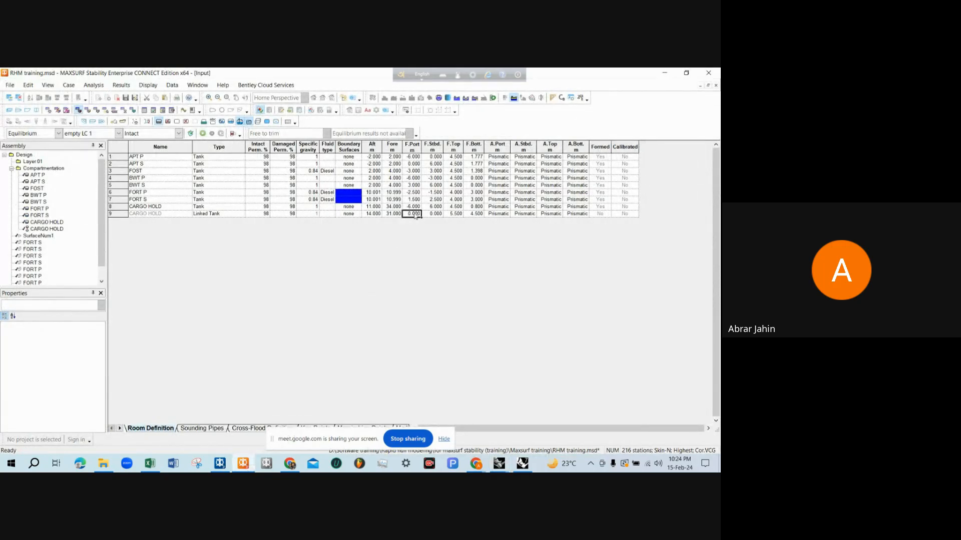
double_click(413, 214)
key("Tab")
key("Tab")
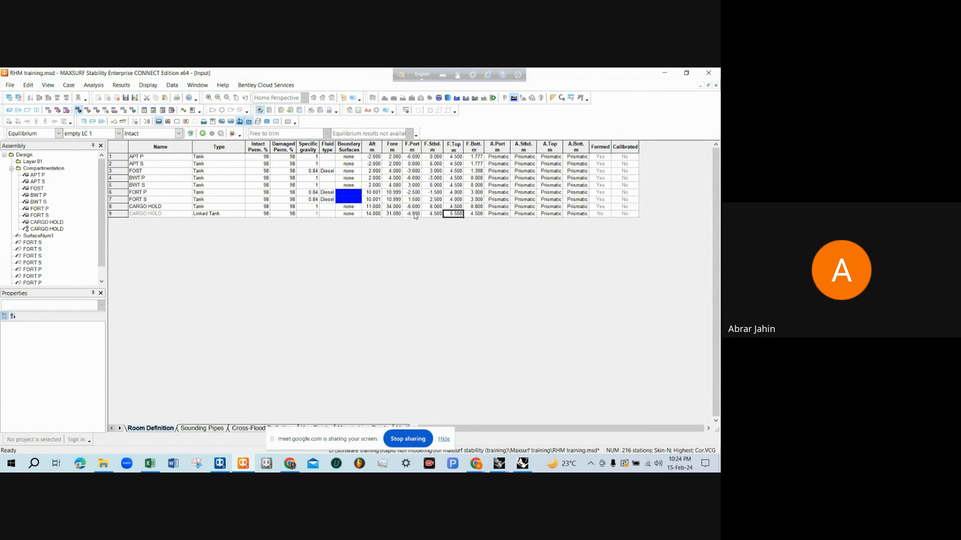
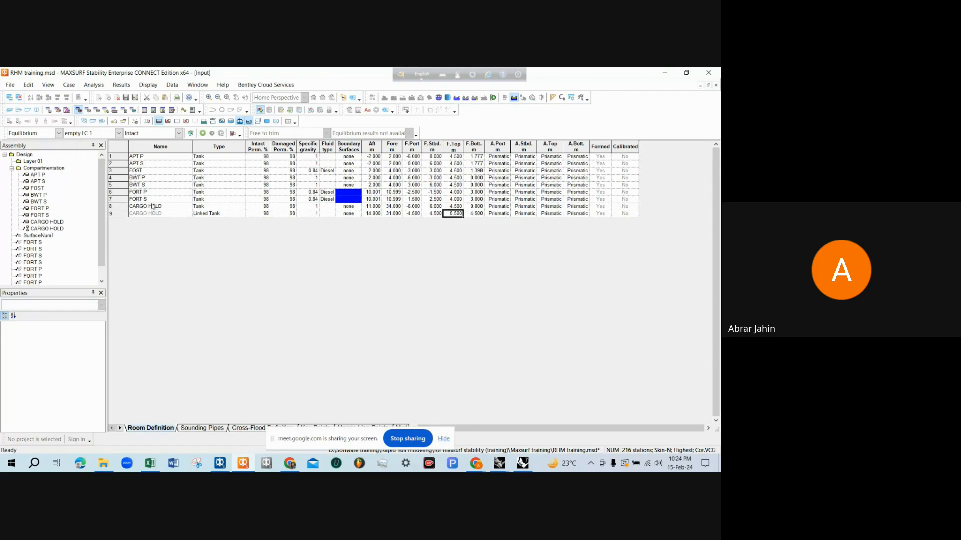
Show the ship hull with its tanks and compartments in the perspective view
left_click(9, 110)
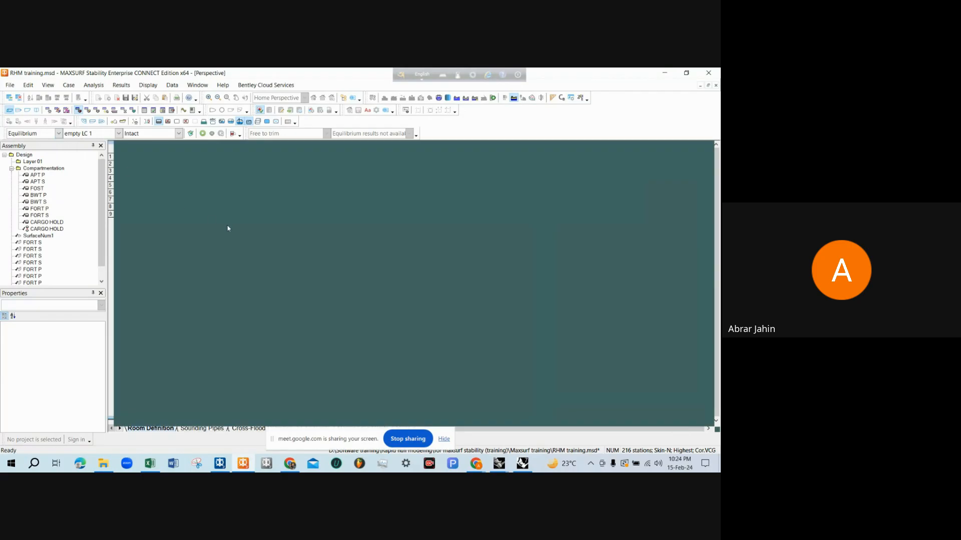
left_click(339, 290)
left_click(373, 195)
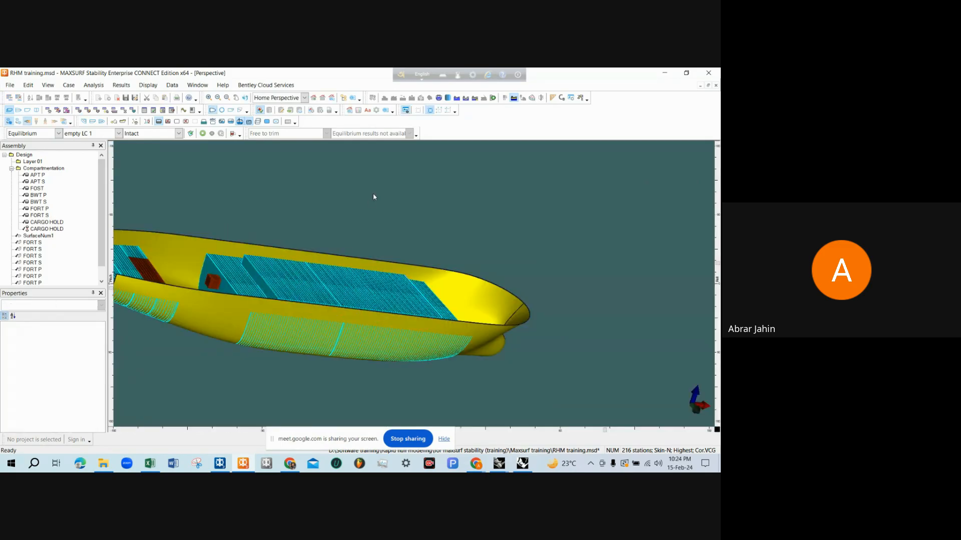
middle_click_drag(380, 244, 379, 308)
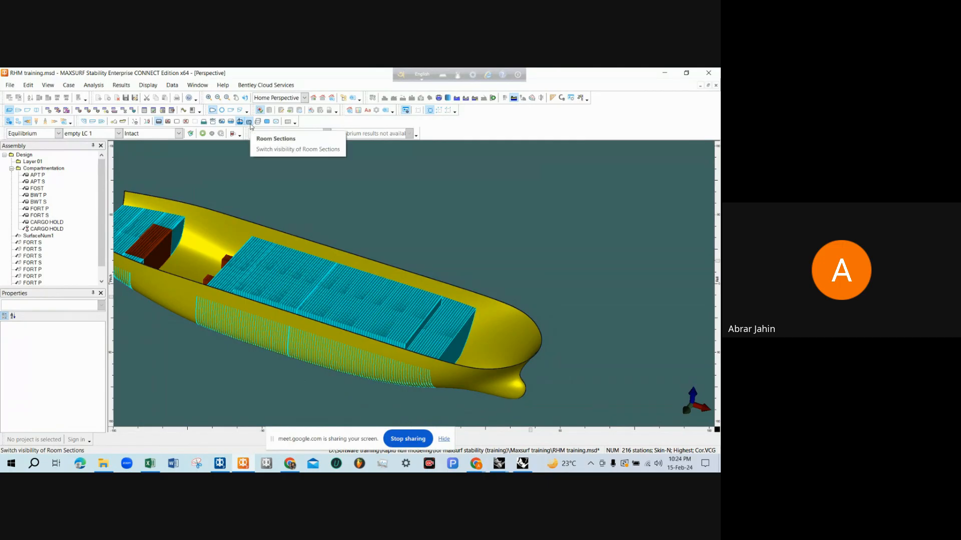
Hide the room sections so the compartments appear in the perspective view without section lines
left_click(249, 122)
mouse_move(380, 210)
middle_mouse_down()
mouse_move(354, 231)
mouse_move(364, 252)
mouse_move(282, 258)
mouse_move(380, 243)
mouse_move(291, 168)
middle_mouse_up()
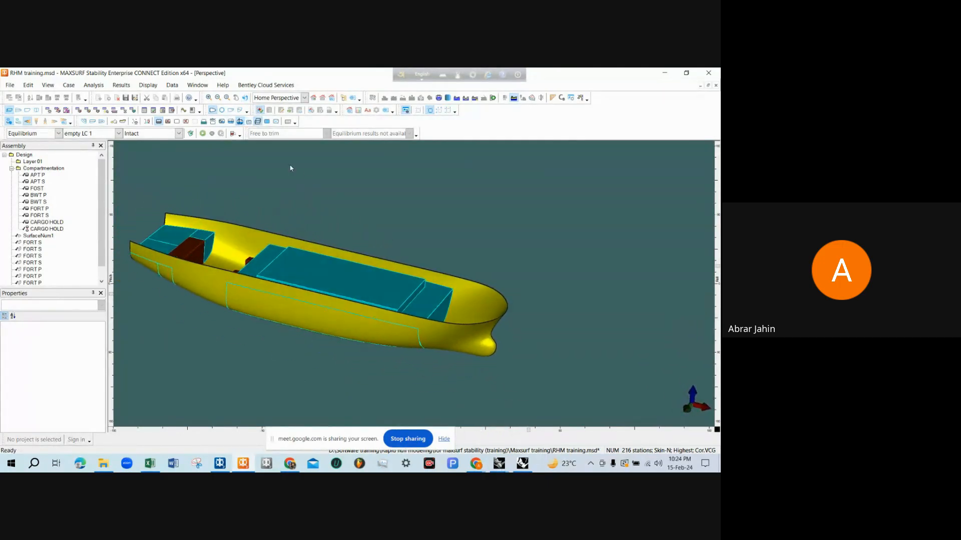
left_click(248, 121)
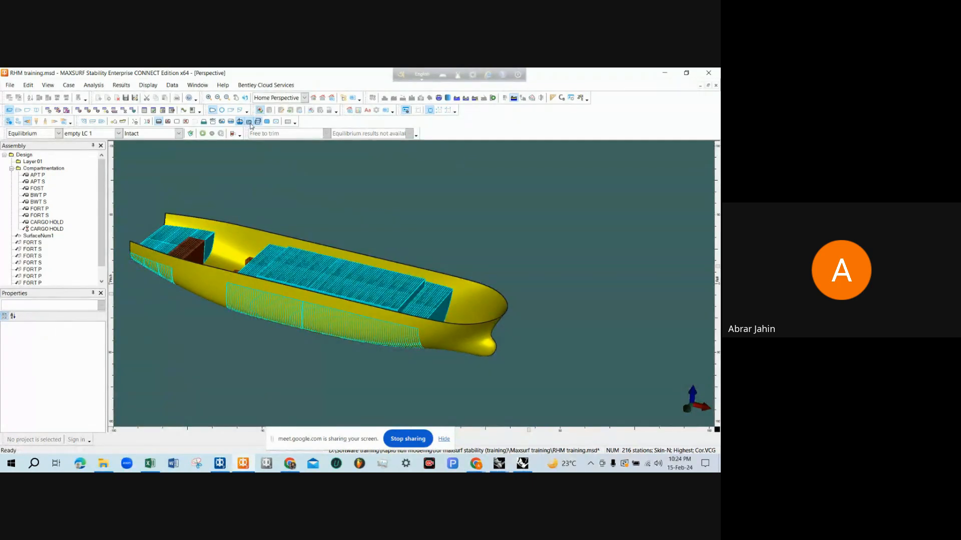
left_click(249, 122)
scroll(343, 277, "up", 5)
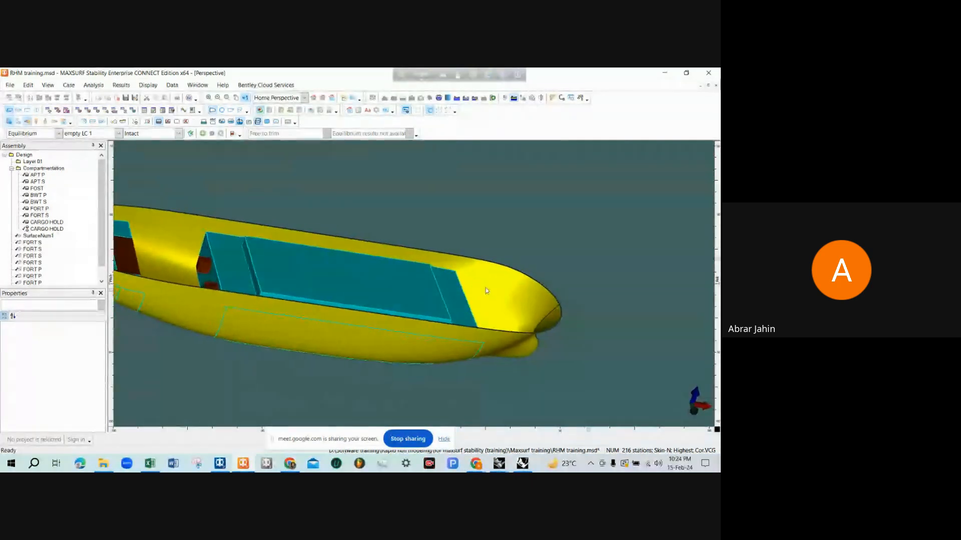
middle_click_drag(485, 291, 414, 237)
scroll(366, 267, "down", 3)
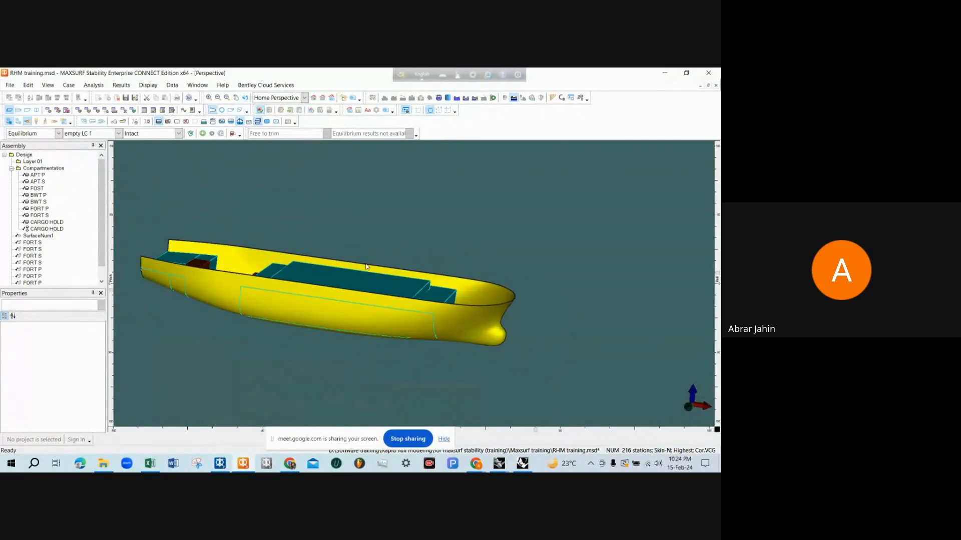
middle_click_drag(365, 266, 323, 289)
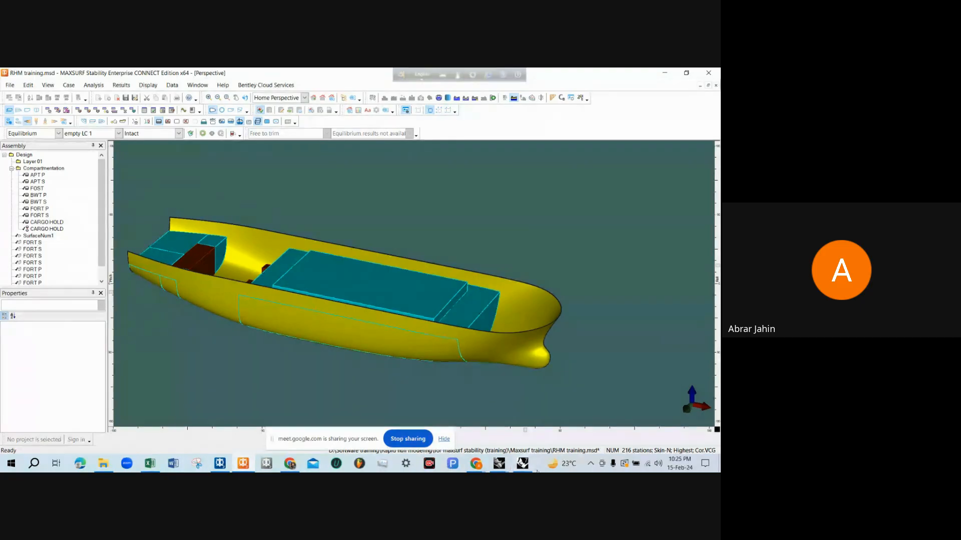
Switch to the RHM tank capacity drawing in Rhinoceros and examine the fire pump room, F.P.T. and engine room in profile and deck plan
mouse_move(500, 464)
left_click(392, 417)
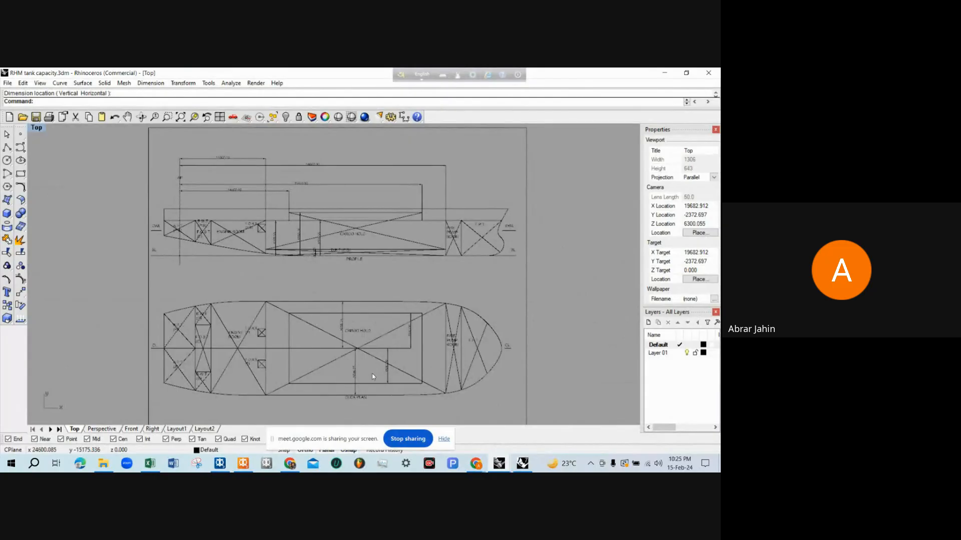
scroll(386, 259, "up", 2)
scroll(361, 272, "down", 1)
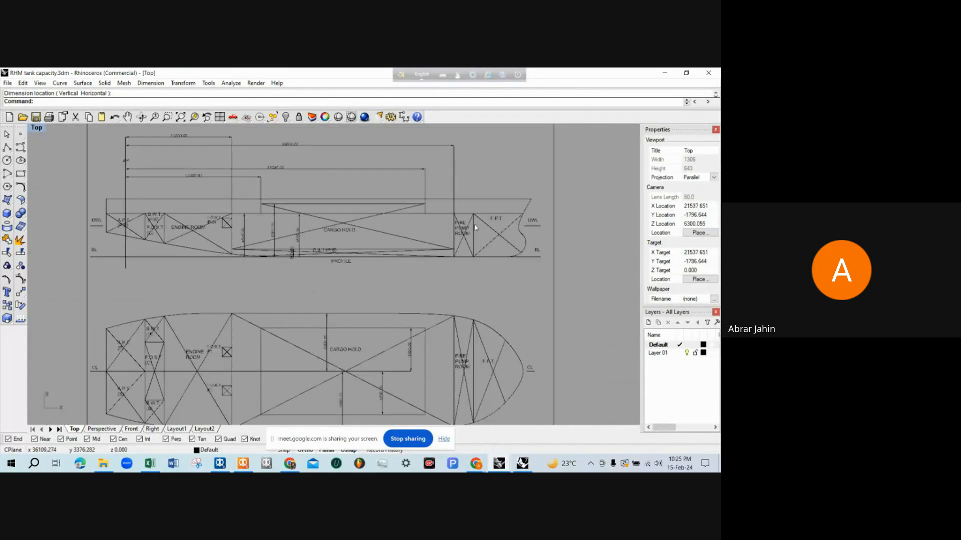
scroll(523, 214, "up", 6)
scroll(472, 236, "down", 1)
scroll(472, 239, "down", 4)
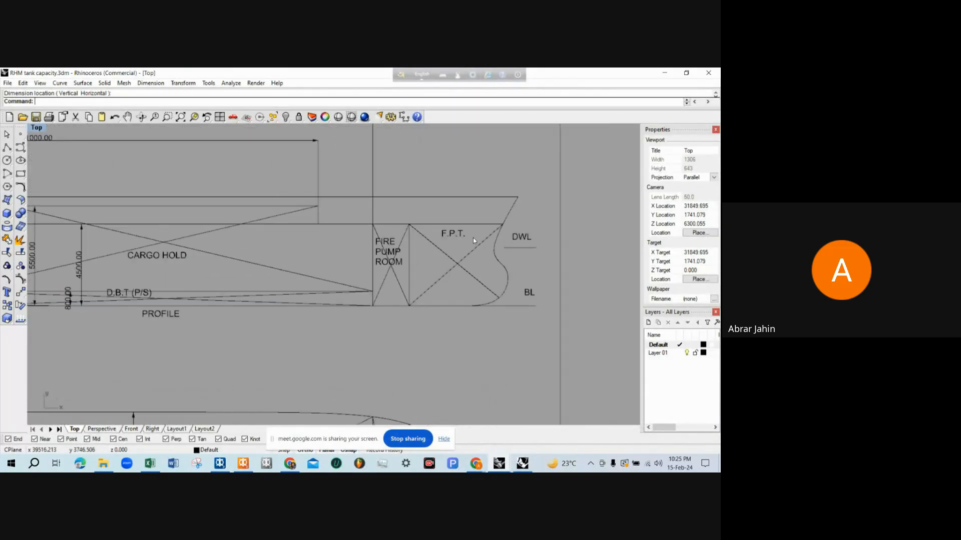
scroll(448, 256, "up", 4)
scroll(448, 255, "down", 5)
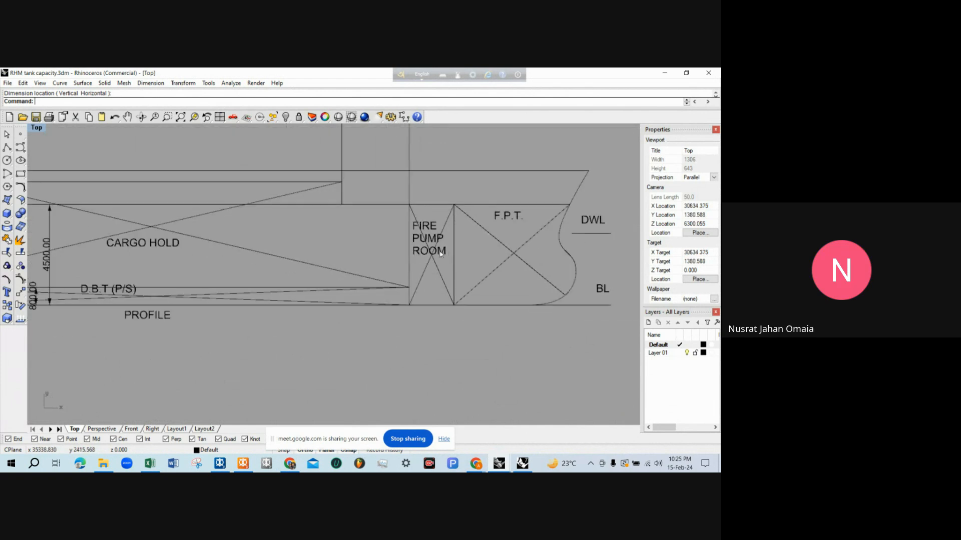
scroll(469, 245, "up", 5)
scroll(479, 224, "down", 5)
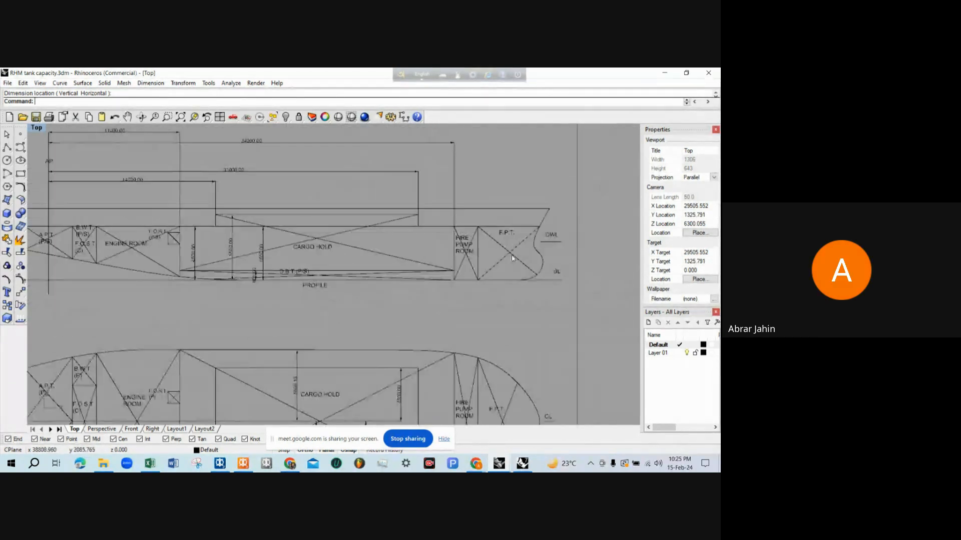
scroll(200, 250, "up", 4)
scroll(200, 249, "down", 4)
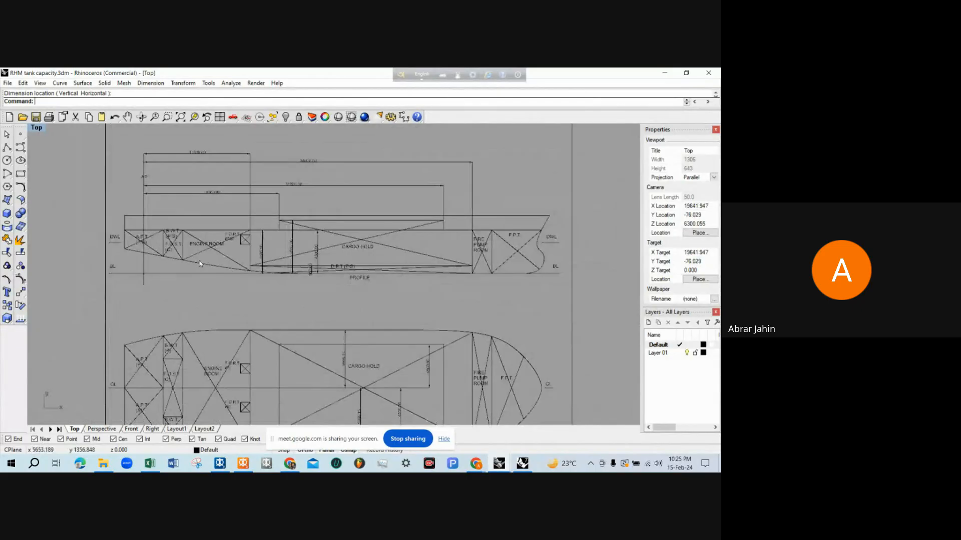
scroll(392, 253, "up", 5)
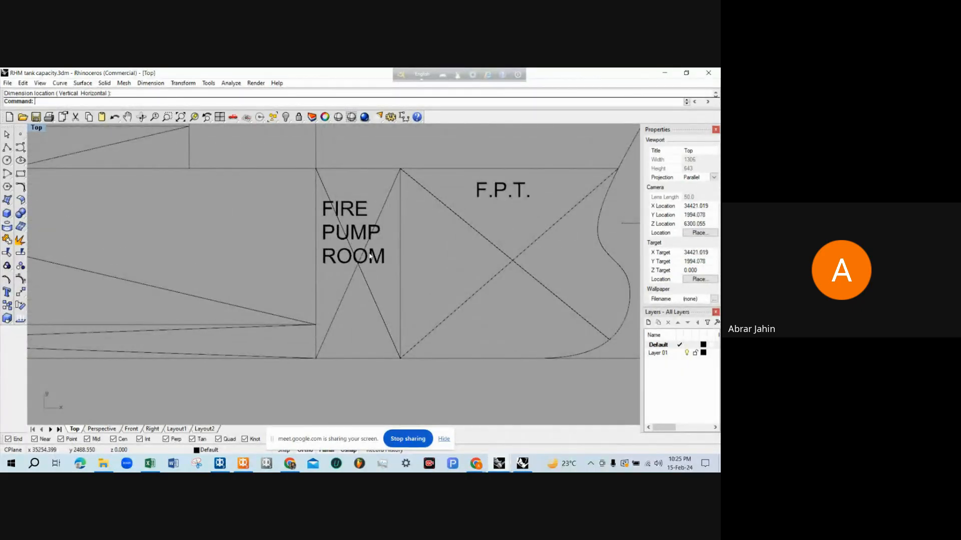
scroll(370, 256, "down", 6)
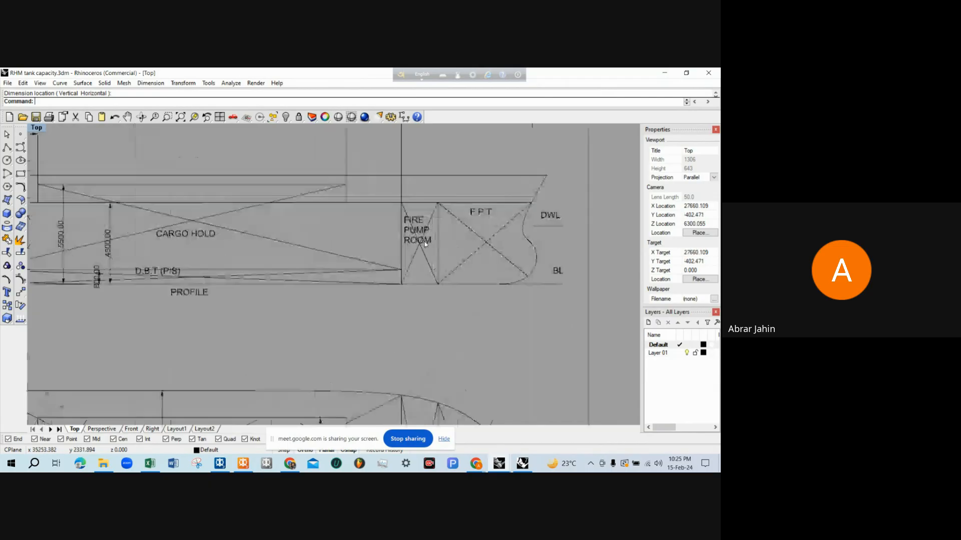
scroll(165, 242, "up", 3)
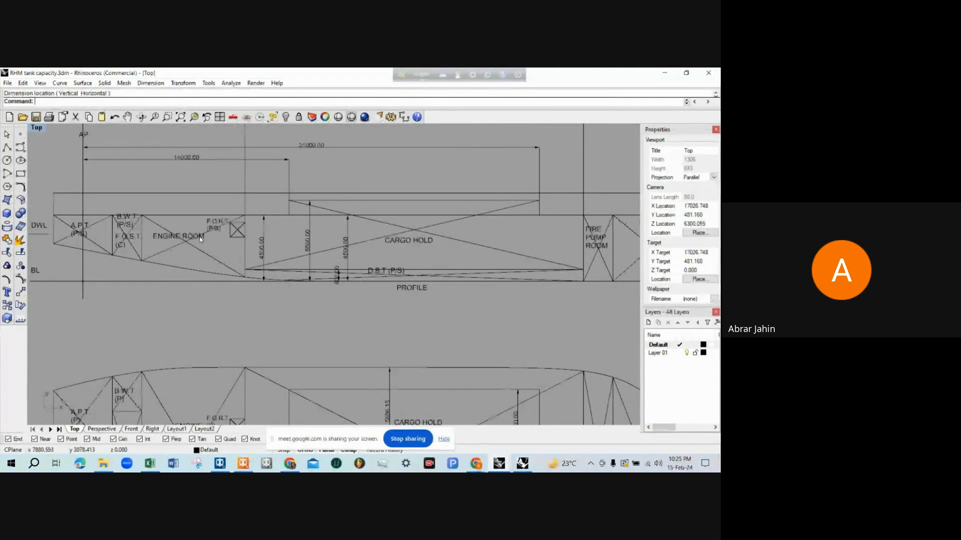
scroll(200, 239, "down", 4)
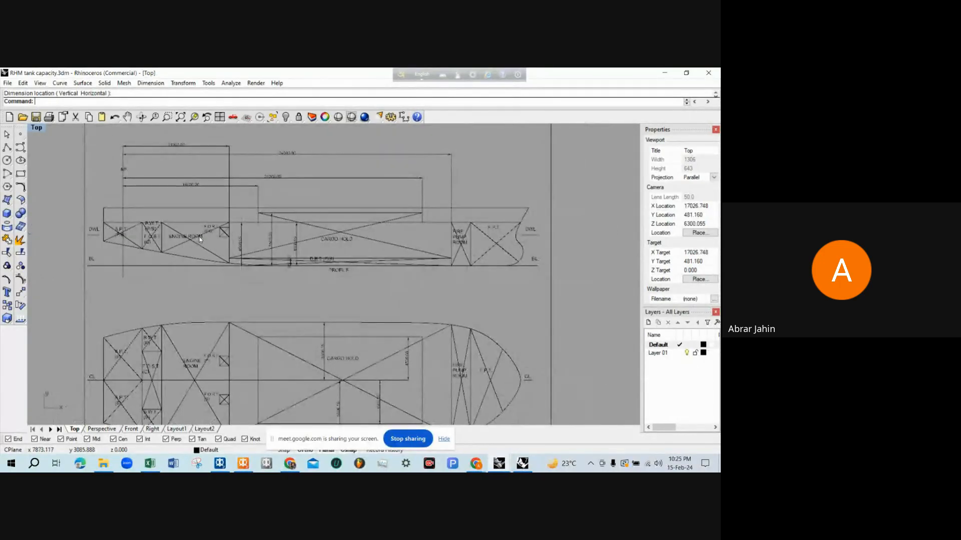
scroll(209, 344, "up", 3)
scroll(209, 344, "down", 1)
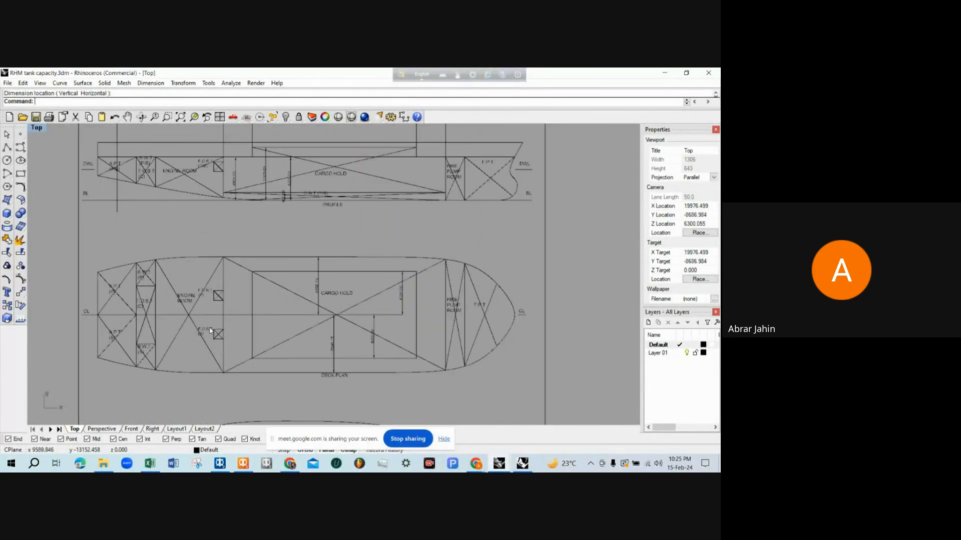
Dimension the horizontal distance from the F.P.T.'s aft bulkhead to the AP line, placing it above the existing profile dimensions
scroll(294, 327, "up", 1)
scroll(420, 224, "up", 3)
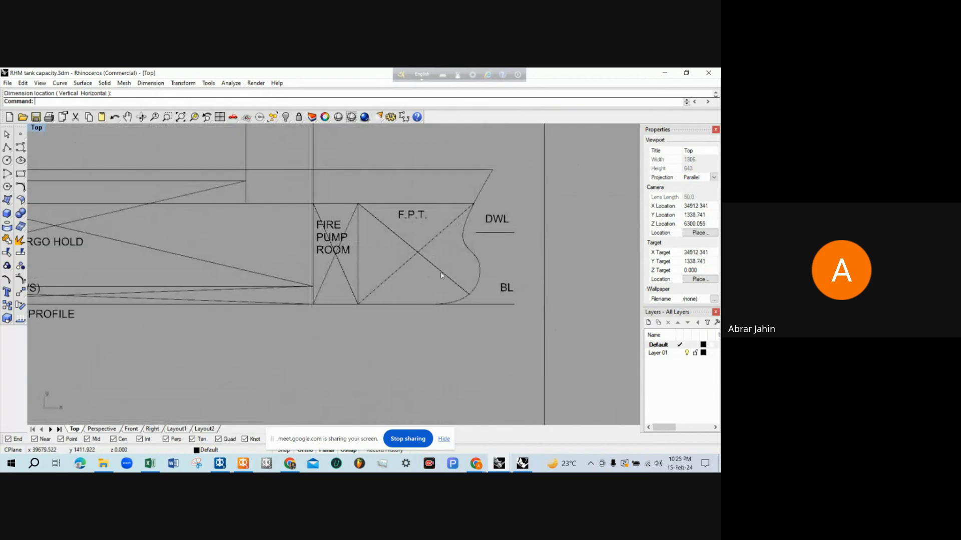
scroll(440, 272, "down", 1)
type("dim")
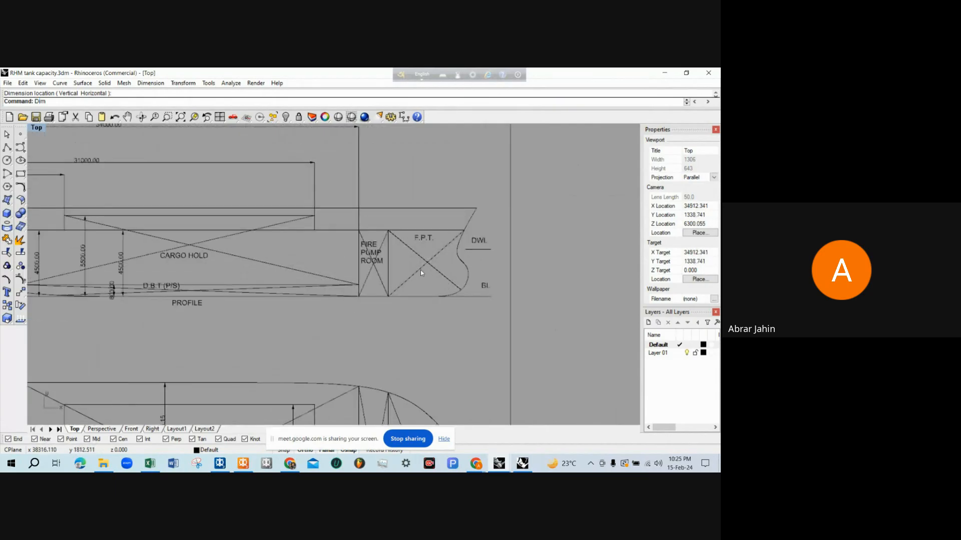
key("Return")
left_click(388, 263)
scroll(468, 264, "down", 3)
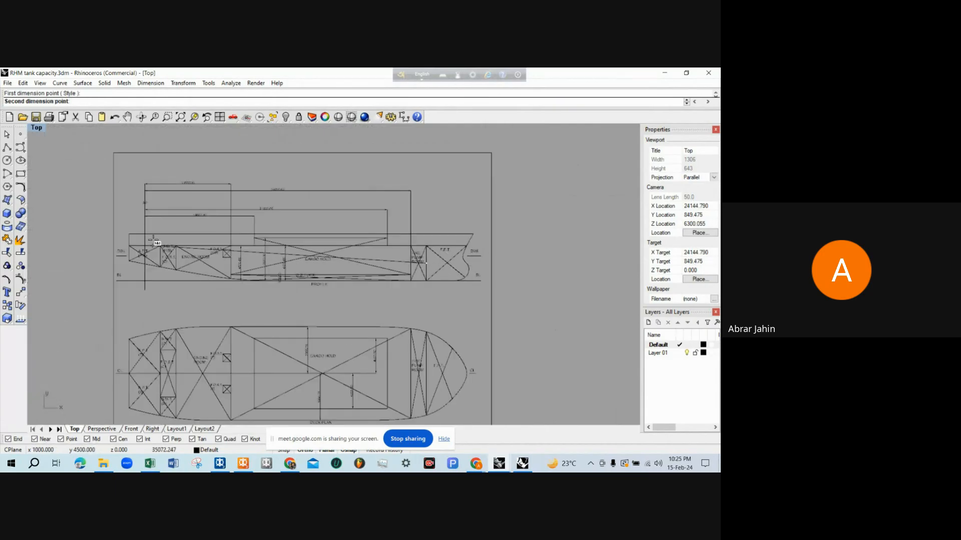
left_click(146, 234)
scroll(280, 161, "up", 8)
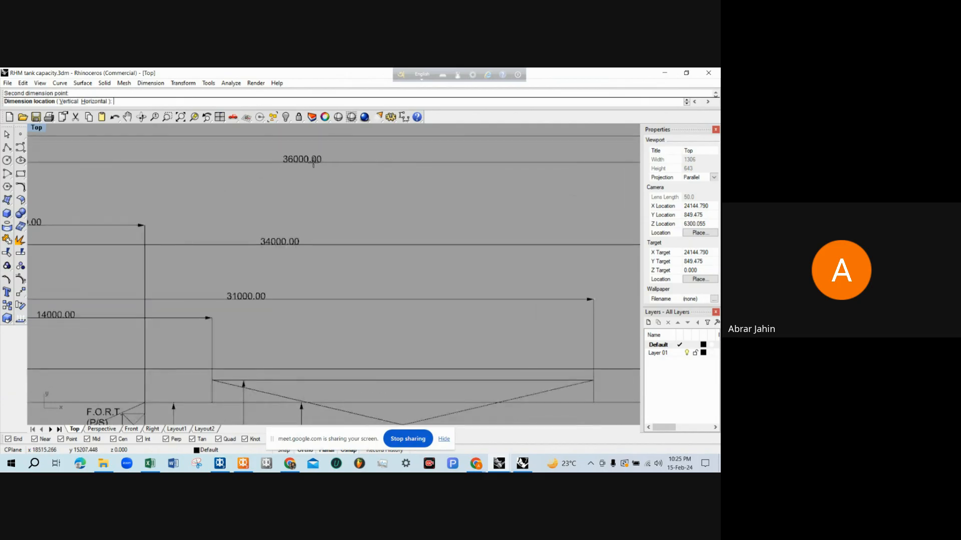
left_click(318, 162)
Dimension the horizontal distance from the AP line to the foremost point of the bulbous bow, placing it above the F.P.T. bulkhead dimension
right_click(327, 182)
scroll(327, 182, "down", 5)
scroll(151, 176, "up", 4)
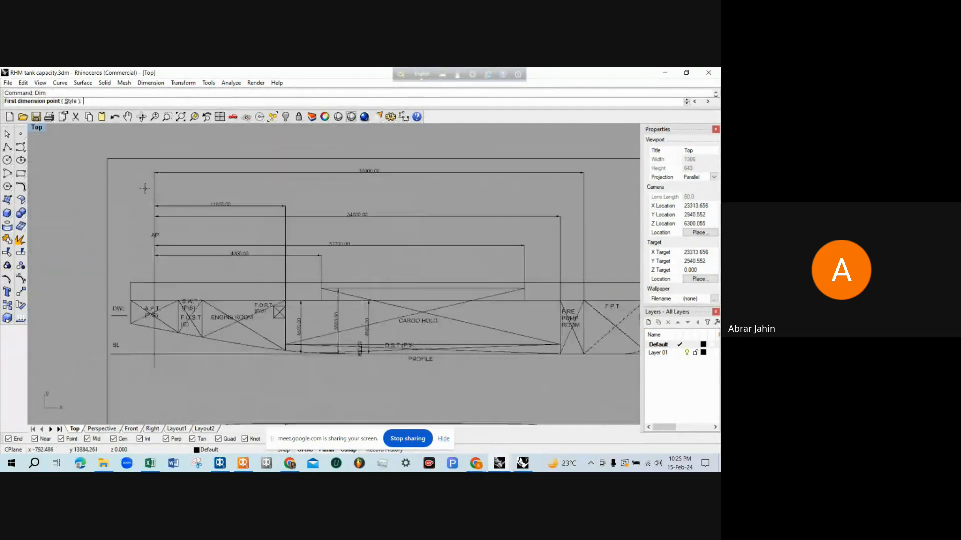
key("Escape")
right_click(154, 183)
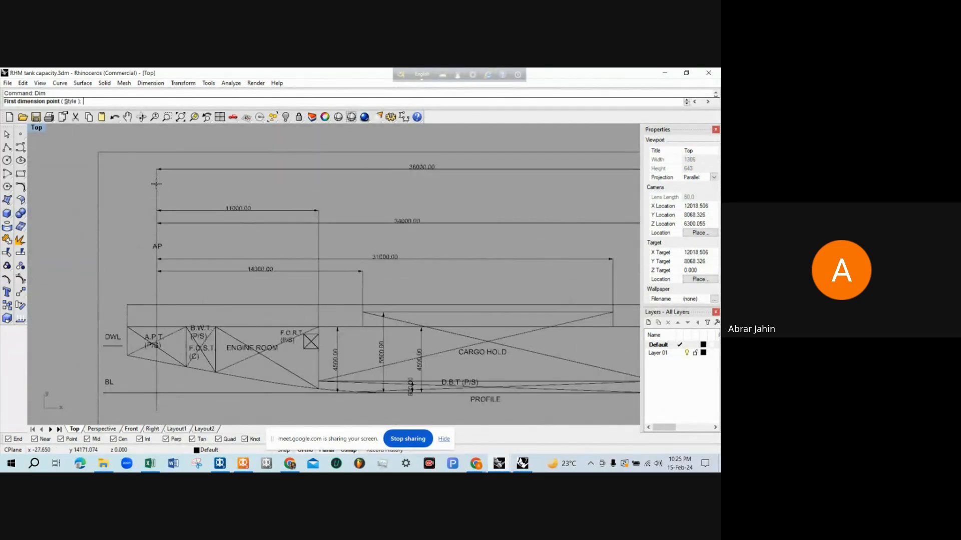
left_click(158, 273)
scroll(158, 274, "down", 5)
scroll(471, 324, "up", 5)
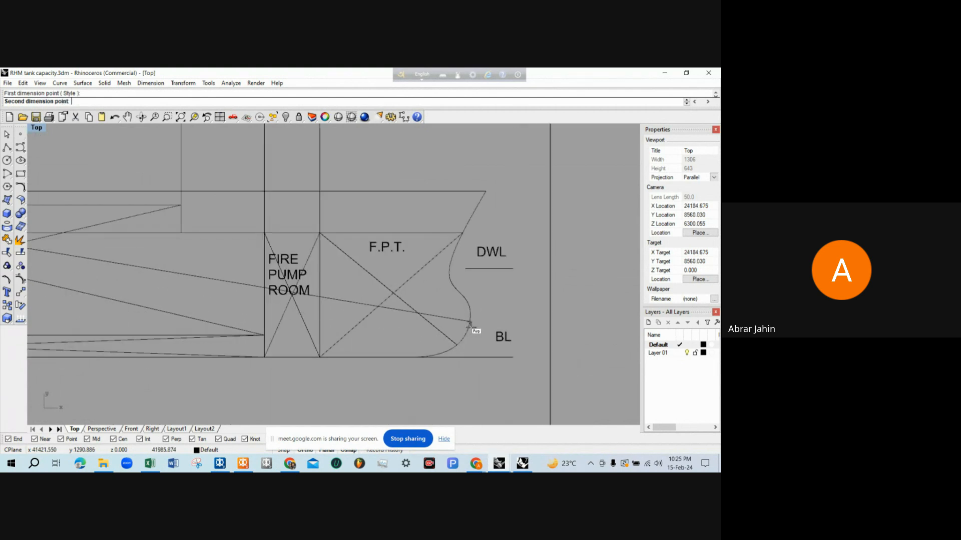
scroll(471, 320, "up", 2)
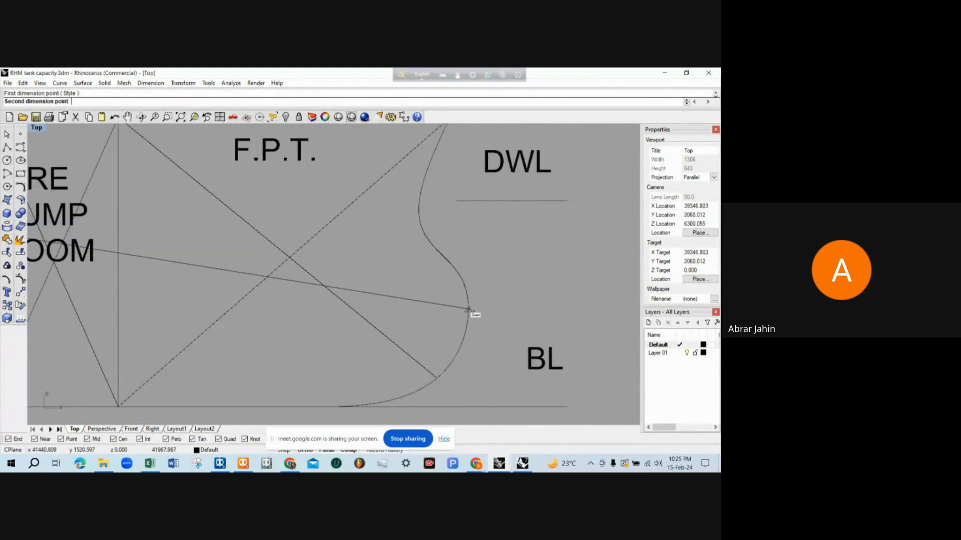
left_click(471, 314)
scroll(501, 321, "down", 2)
scroll(501, 322, "down", 3)
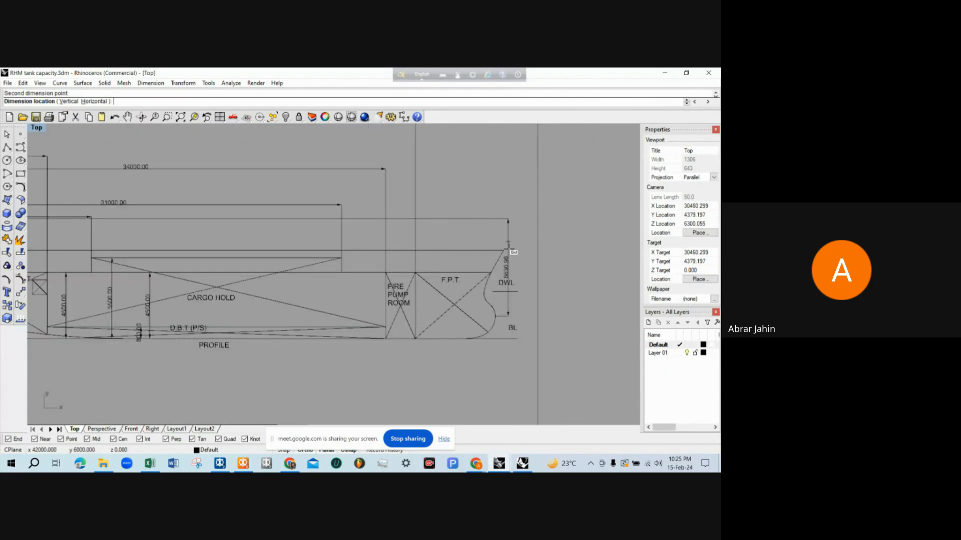
scroll(328, 170, "down", 2)
scroll(328, 167, "up", 2)
scroll(328, 166, "up", 5)
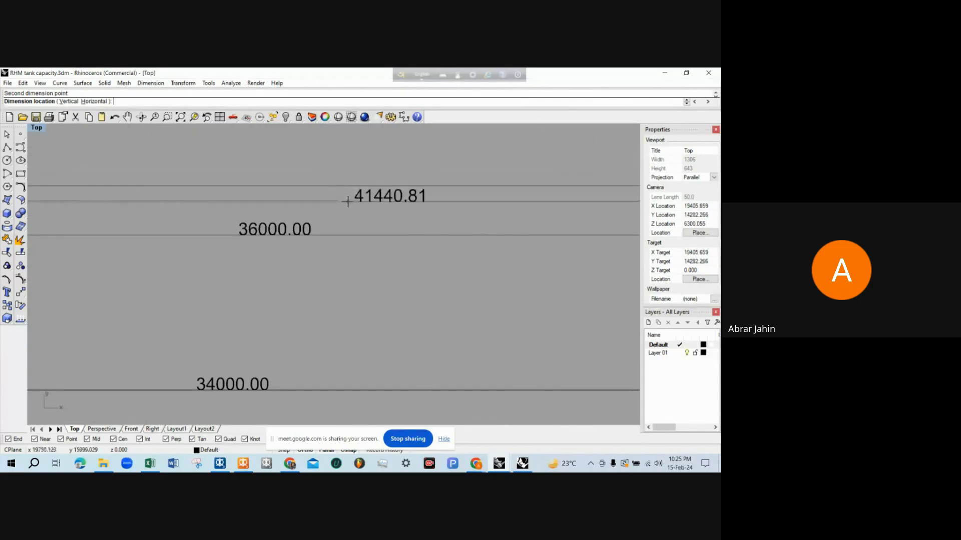
left_click(350, 207)
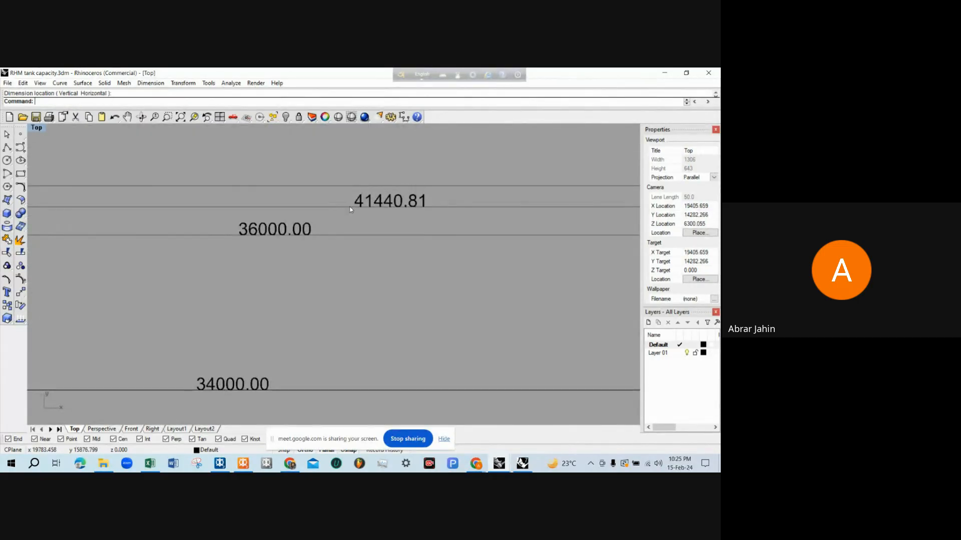
Examine the two new longitudinal dimensions above the profile, from AP to the F.P.T. bulkhead and to the bow tip
scroll(366, 211, "down", 1)
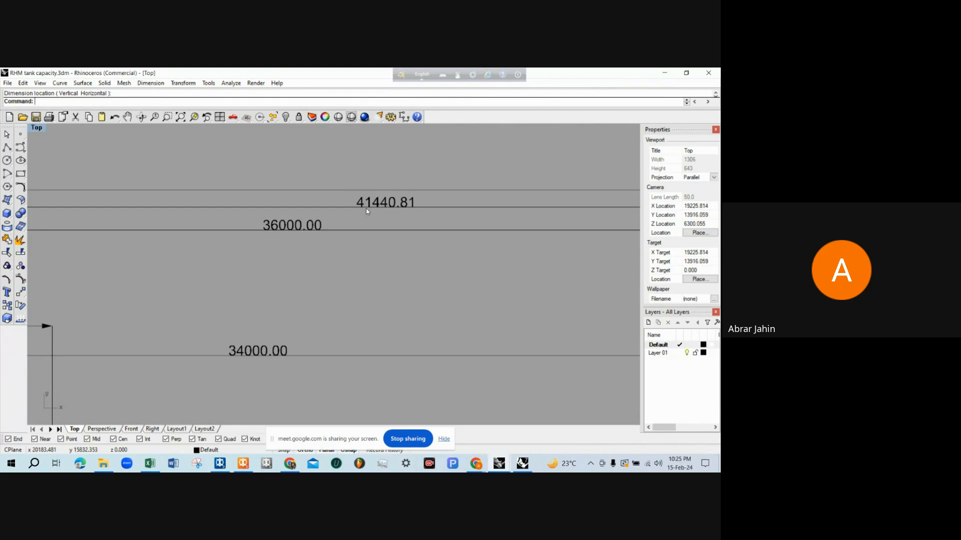
scroll(365, 211, "down", 2)
scroll(365, 211, "down", 2)
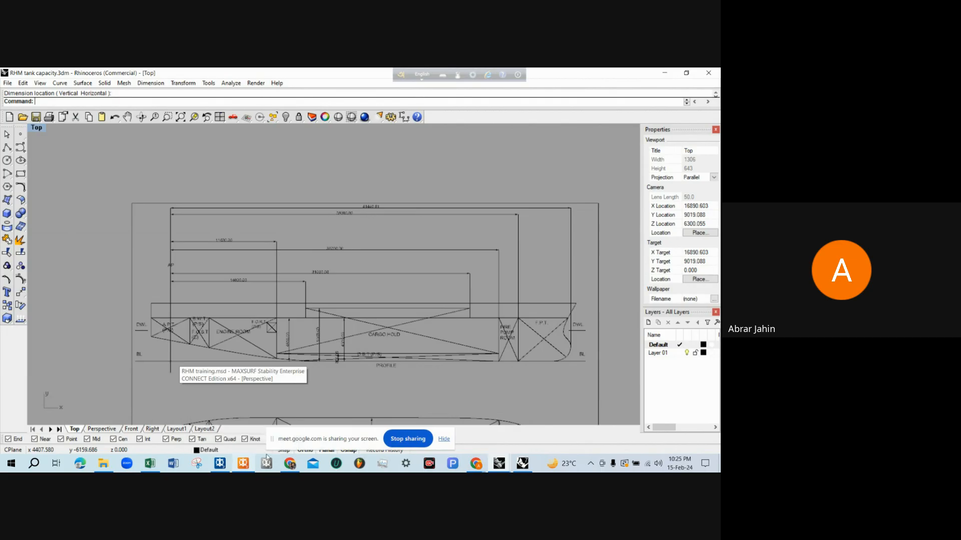
left_click(426, 215)
scroll(341, 215, "up", 6)
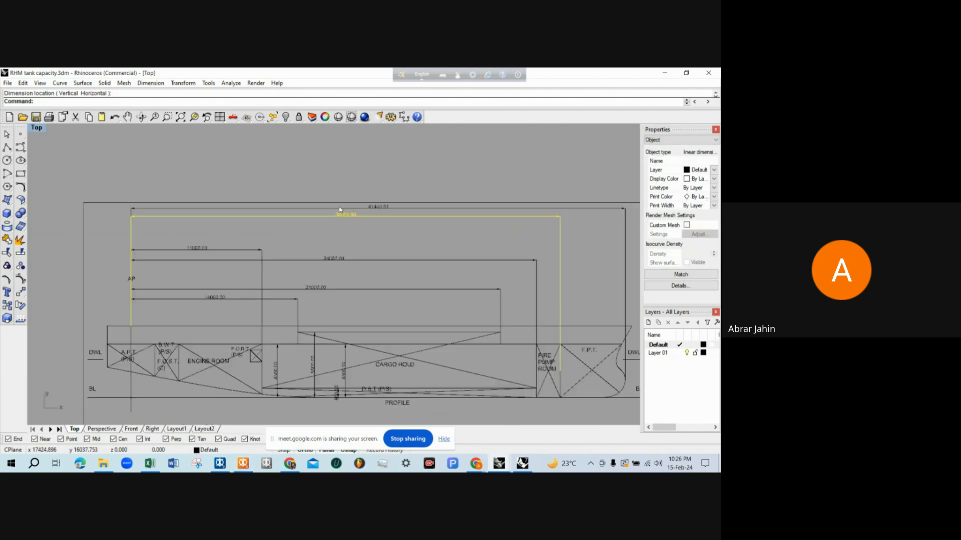
scroll(330, 216, "down", 8)
left_click(504, 259)
left_click(518, 264)
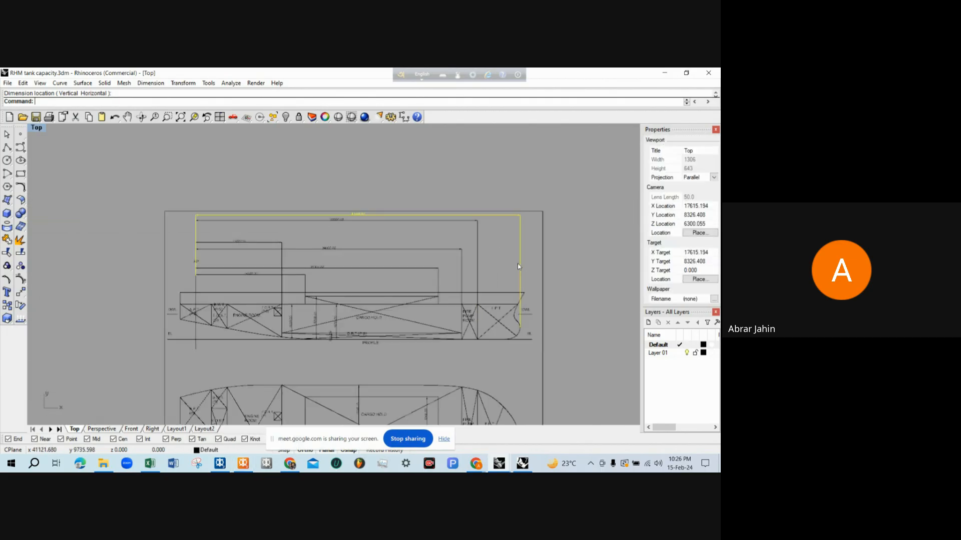
scroll(358, 216, "up", 12)
scroll(359, 208, "down", 10)
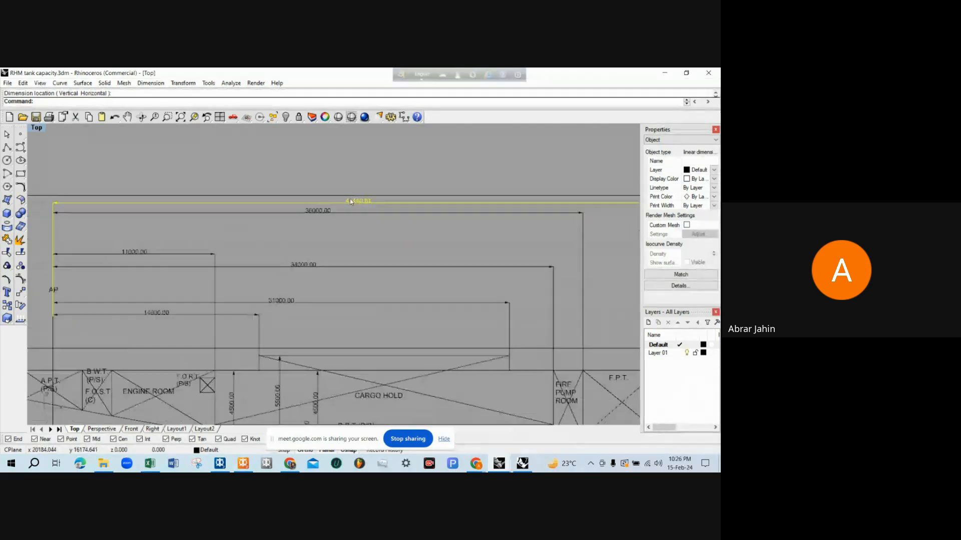
Examine the bow-tip dimension from its lower end on the bulbous bow to its aft end at the AP line, alongside the F.P.T. bulkhead dimension
scroll(455, 315, "up", 10)
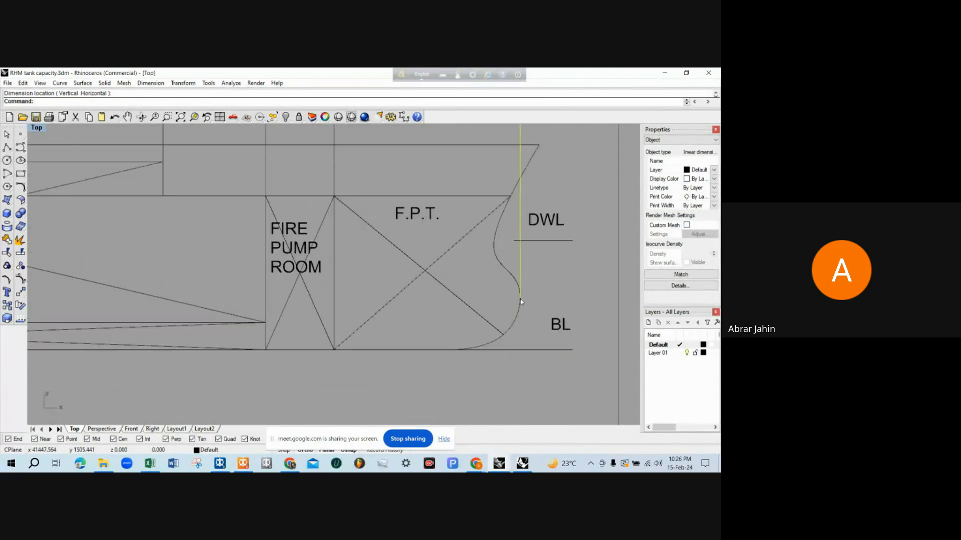
scroll(505, 250, "up", 3)
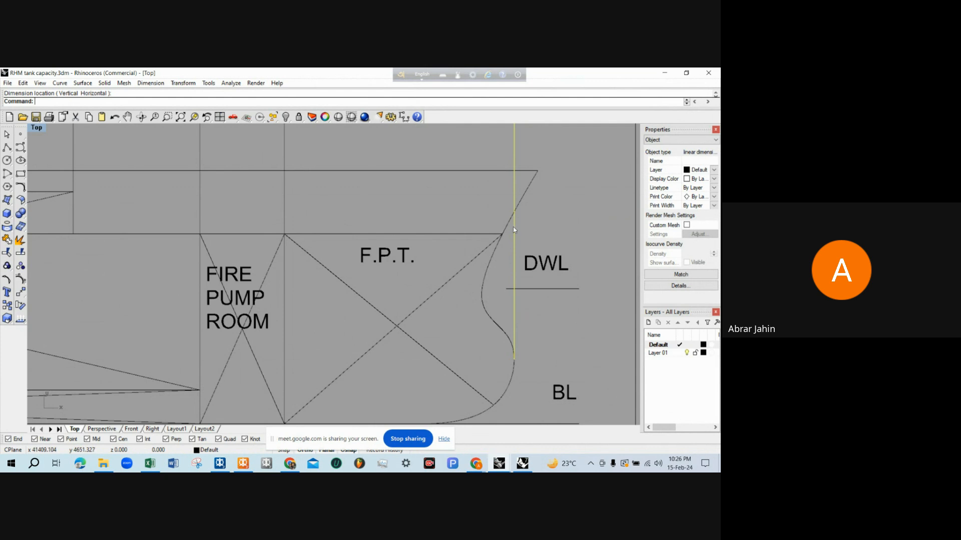
scroll(531, 286, "down", 10)
scroll(401, 211, "up", 10)
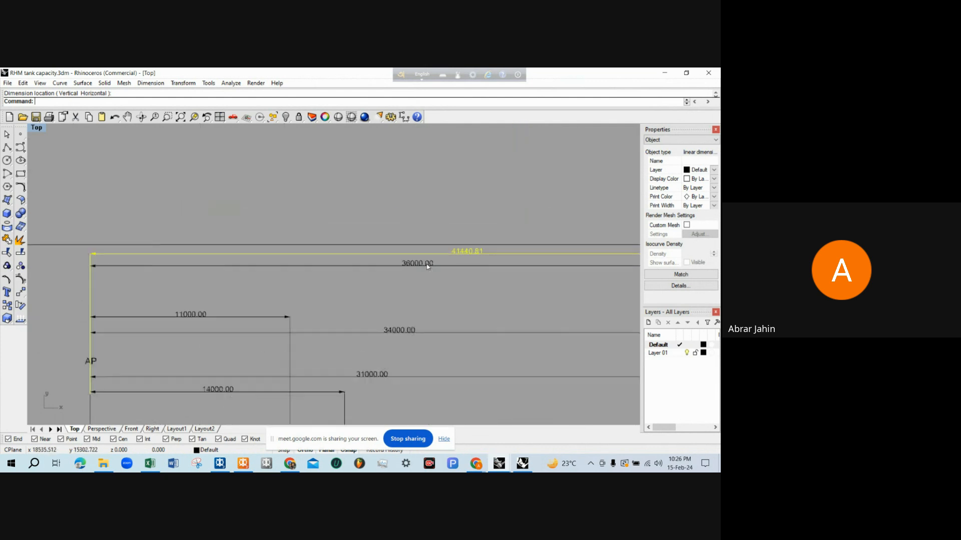
left_click(404, 293)
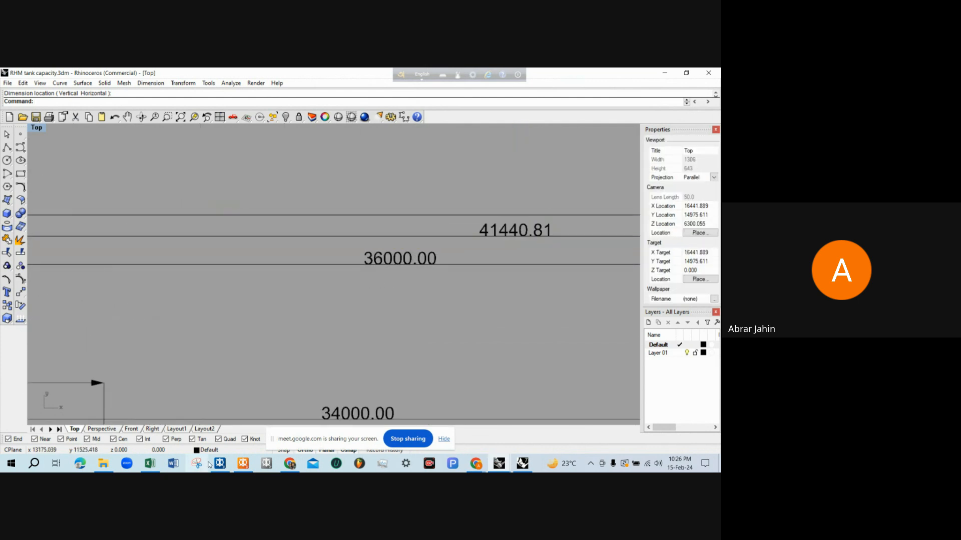
Switch to MAXSURF Stability and examine the defined tanks and the forward end of the hull in perspective
left_click(242, 463)
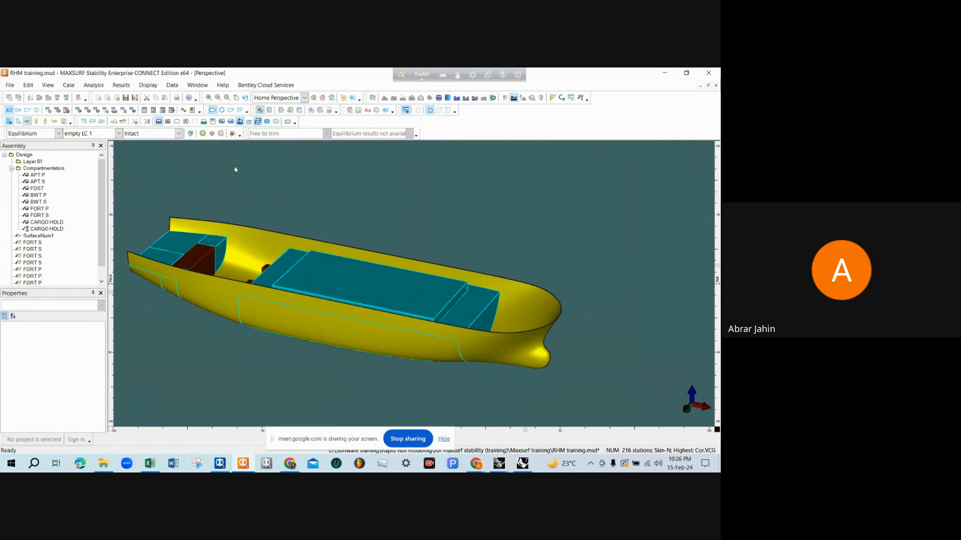
scroll(235, 168, "down", 1)
scroll(235, 173, "up", 2)
scroll(365, 236, "down", 3)
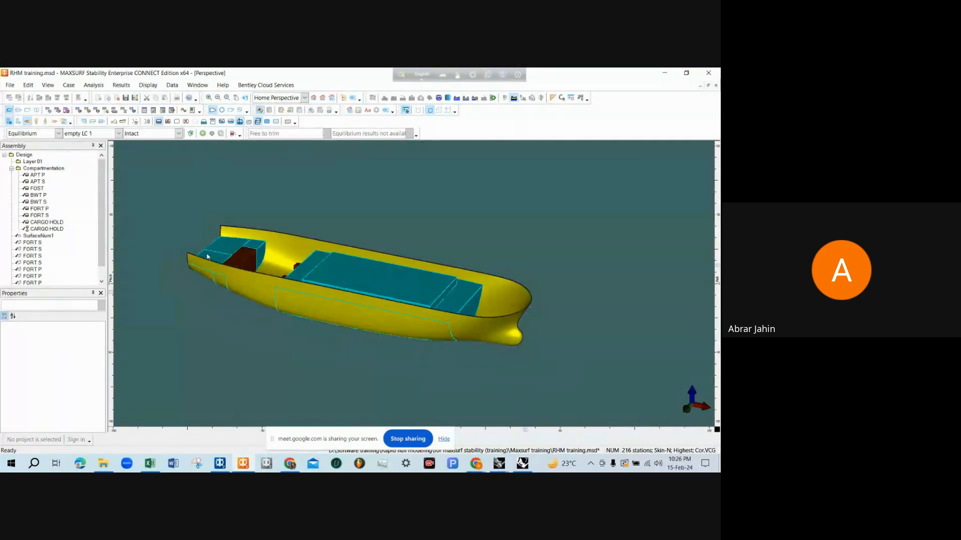
scroll(211, 256, "up", 7)
scroll(212, 265, "down", 3)
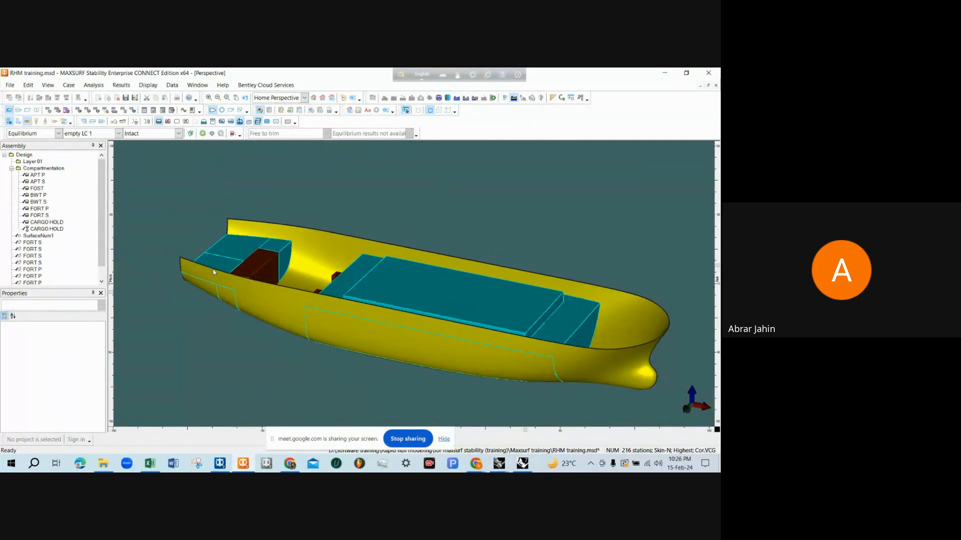
scroll(214, 270, "down", 1)
scroll(172, 208, "up", 1)
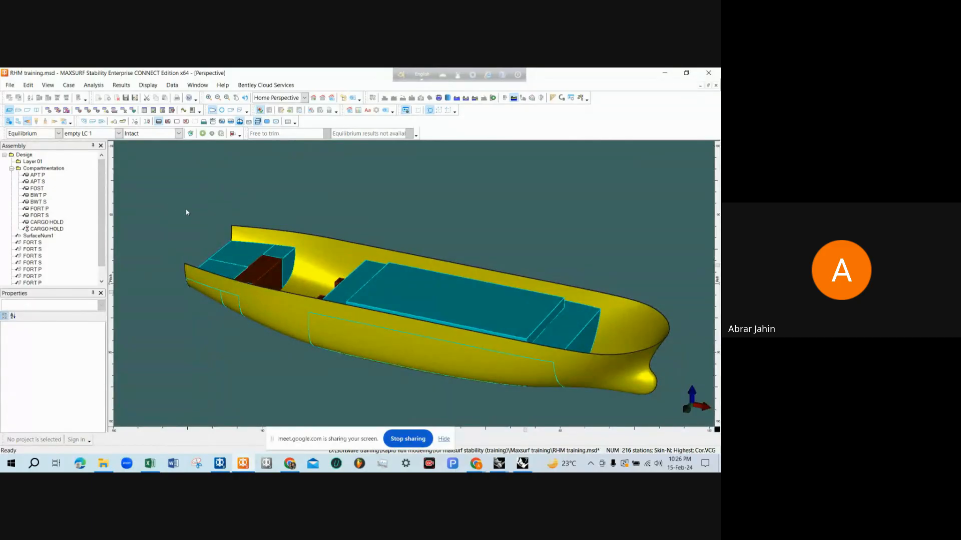
scroll(186, 212, "up", 1)
scroll(235, 208, "down", 1)
scroll(210, 207, "up", 2)
scroll(226, 225, "down", 2)
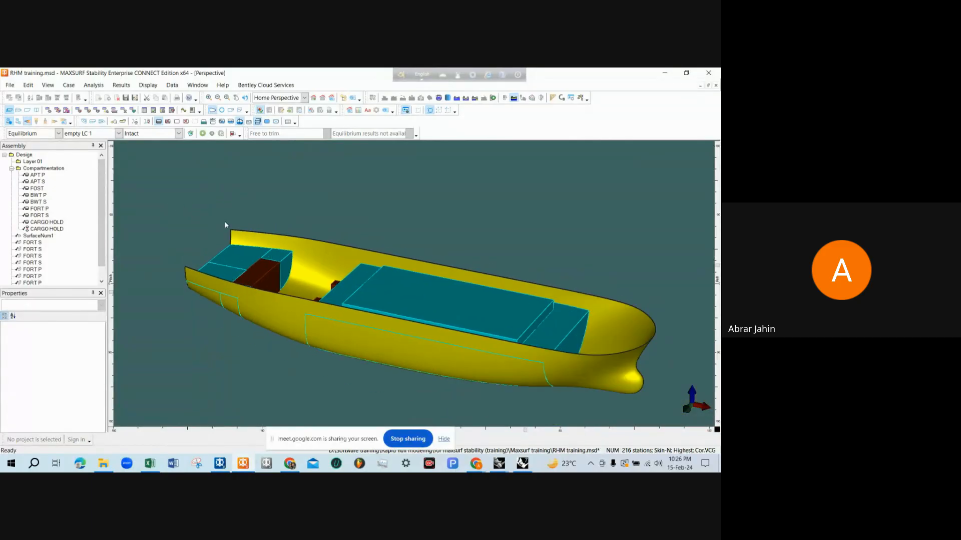
scroll(642, 395, "up", 2)
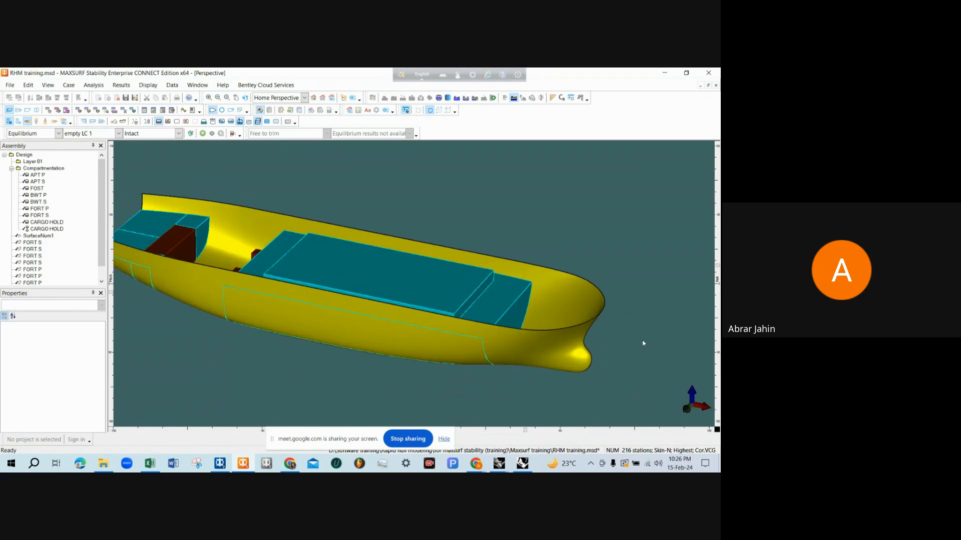
scroll(623, 330, "down", 1)
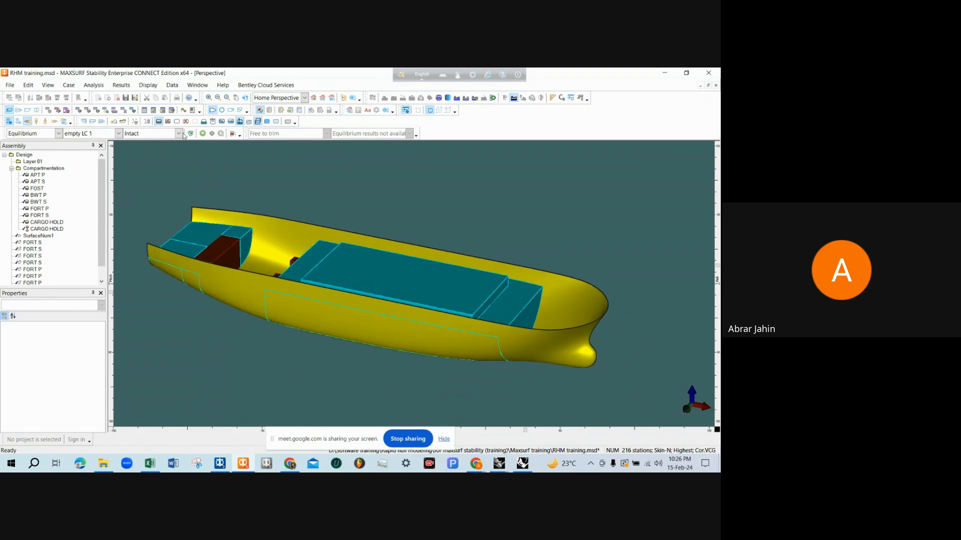
scroll(173, 181, "up", 1)
scroll(124, 184, "down", 1)
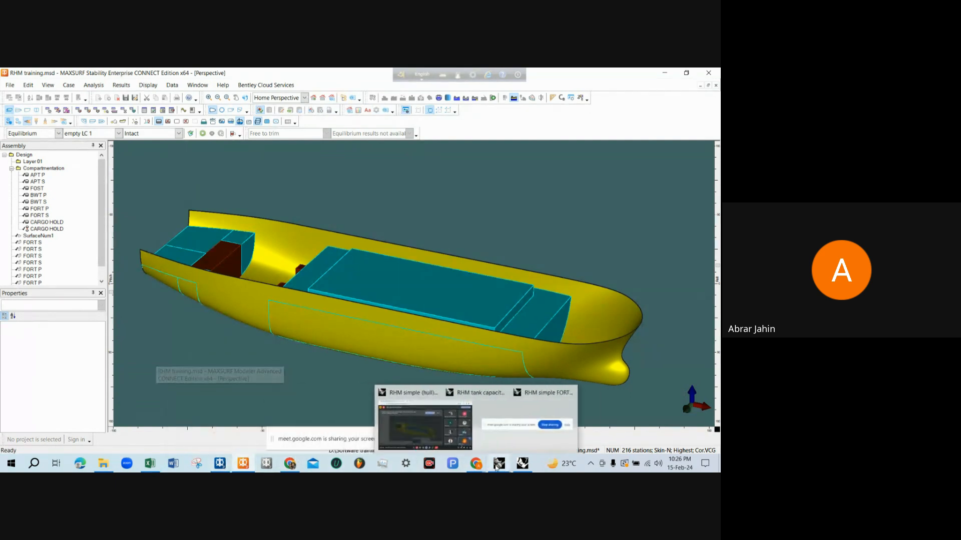
mouse_move(499, 463)
mouse_move(512, 430)
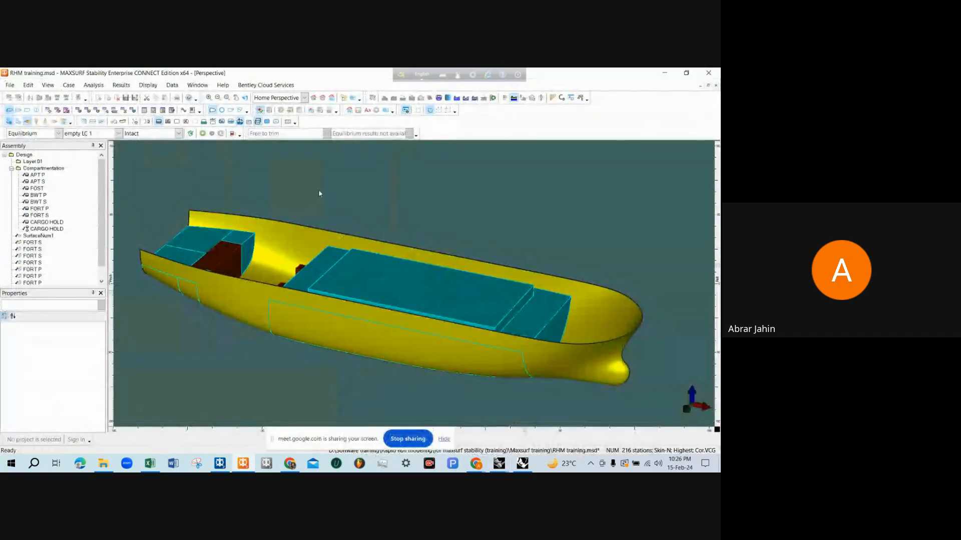
Add a new tank below the linked CARGO HOLD entry in the room definition table and name it FPT
left_click(80, 111)
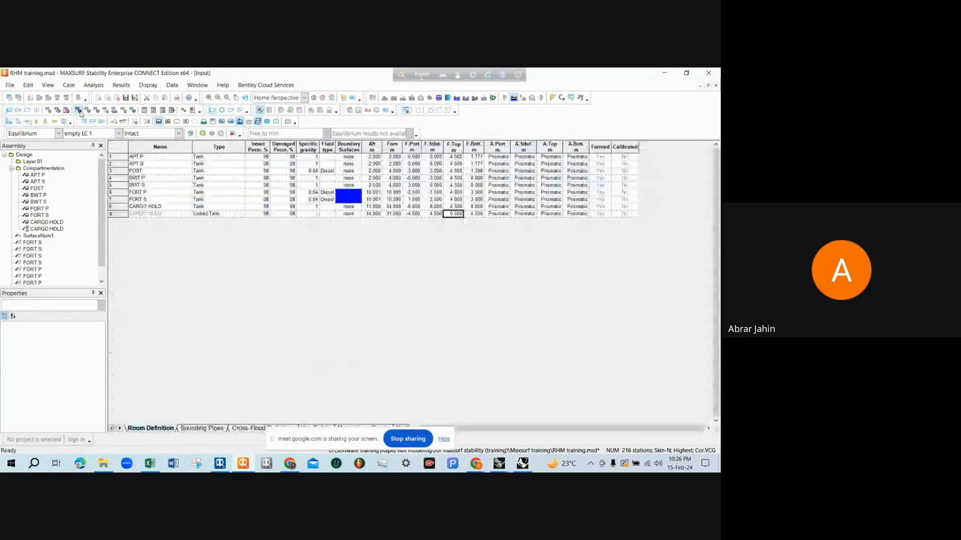
left_click(122, 215)
key("ctrl+a")
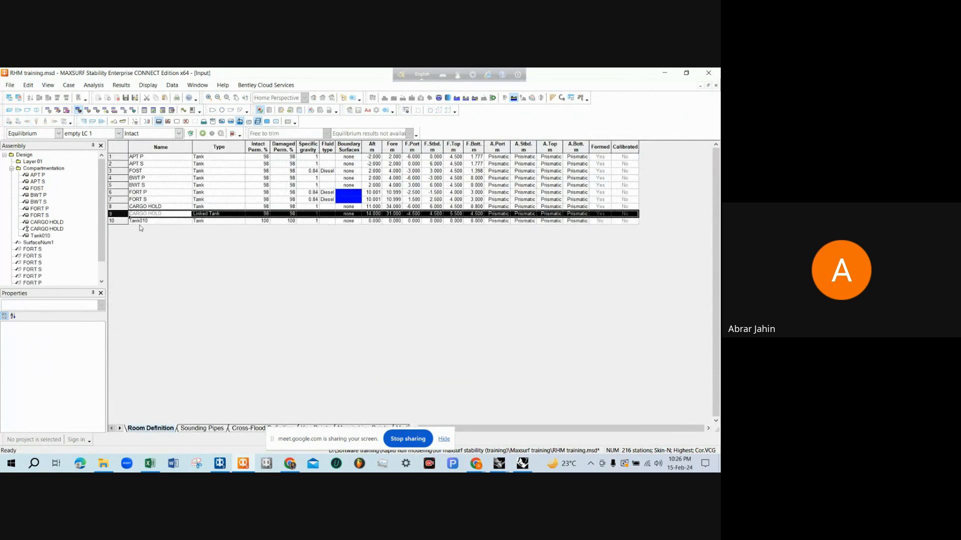
left_click(140, 223)
type("FPT")
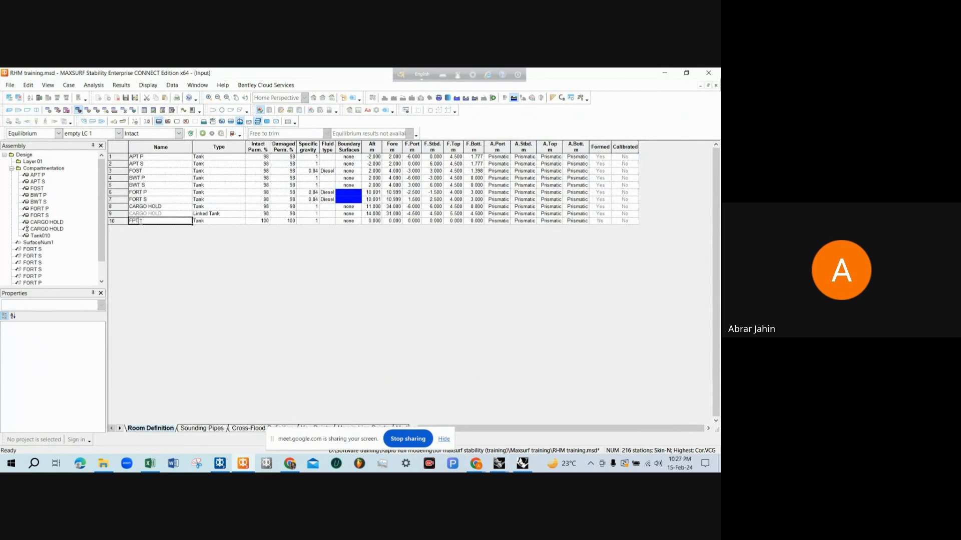
key("Tab")
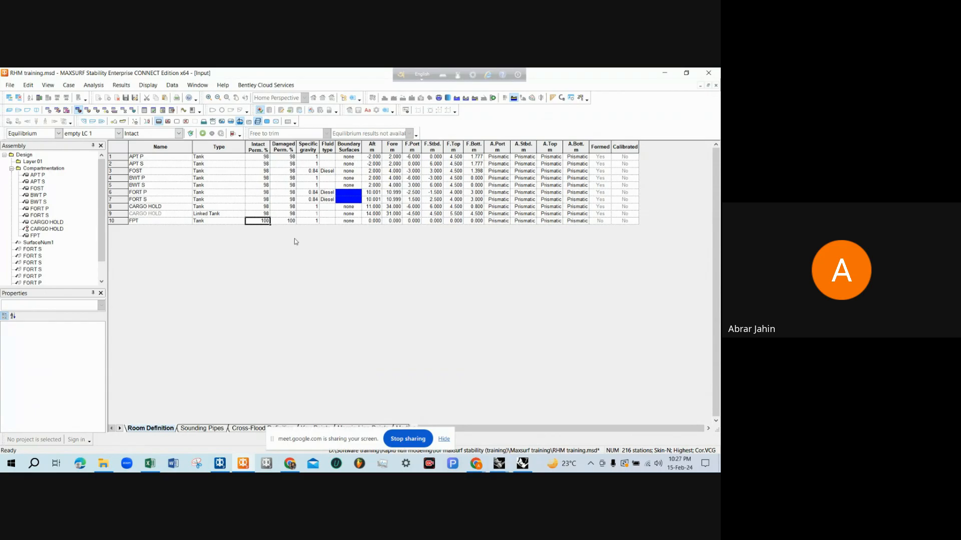
Set the FPT tank's intact and damaged permeability to 98%
type("98")
key("Tab")
type("98")
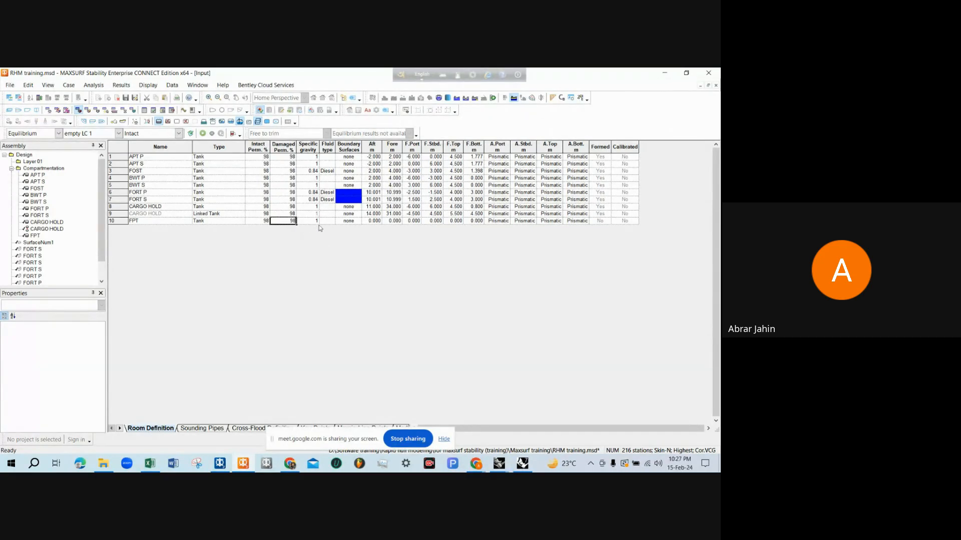
left_click(347, 224)
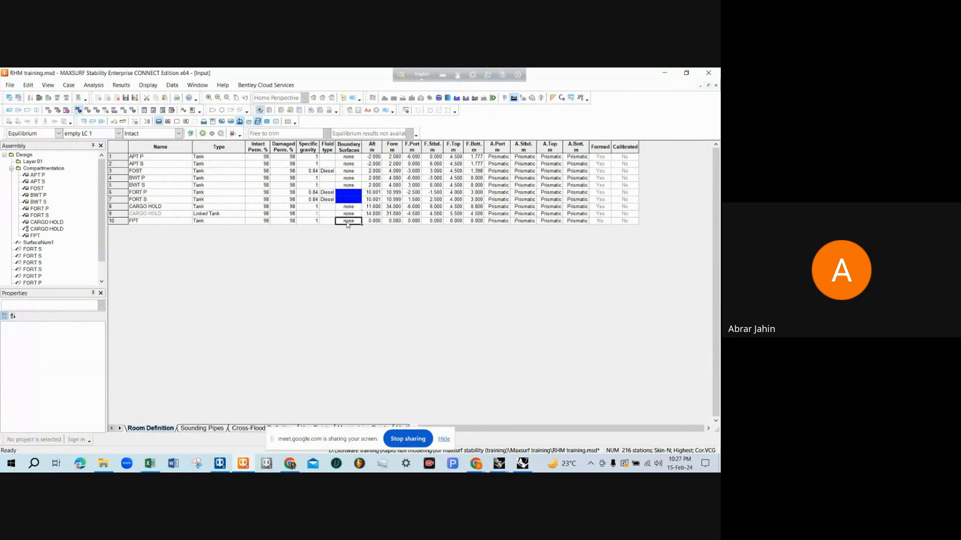
Set the FPT tank's aft limit to 36 m and its fore limit to 41.44 m
left_click(379, 222)
type("36")
key("Tab")
type("41.44")
key("Tab")
Examine the F.P.T.'s breadth in the deck plan of the RHM tank capacity drawing in Rhinoceros, and return to the MAXSURF Stability tank table
left_click(284, 466)
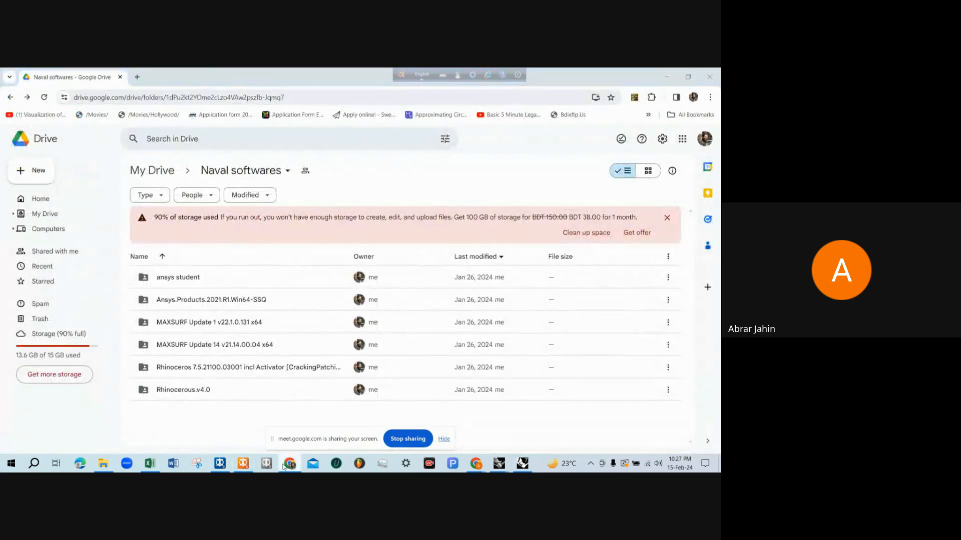
left_click(283, 467)
mouse_move(521, 465)
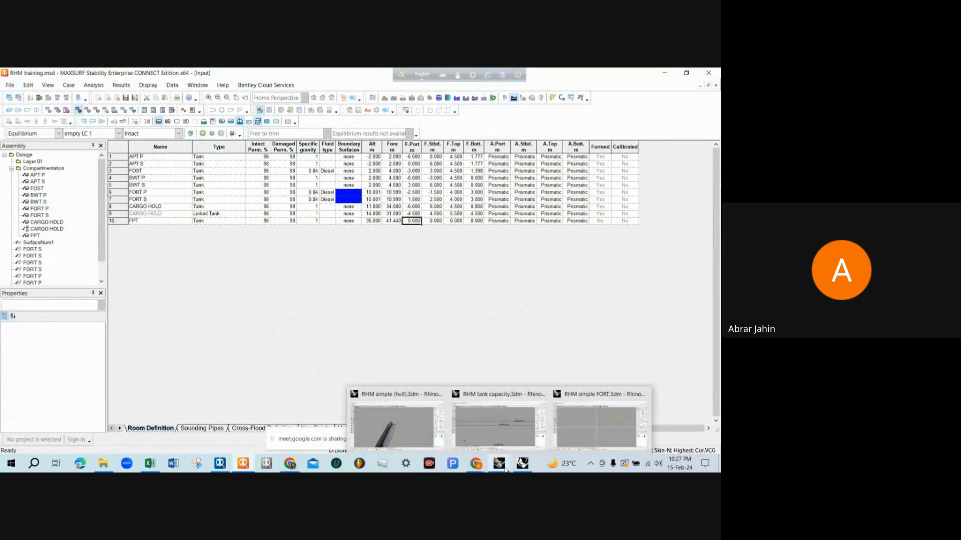
left_click(500, 415)
scroll(364, 228, "down", 11)
scroll(414, 360, "up", 8)
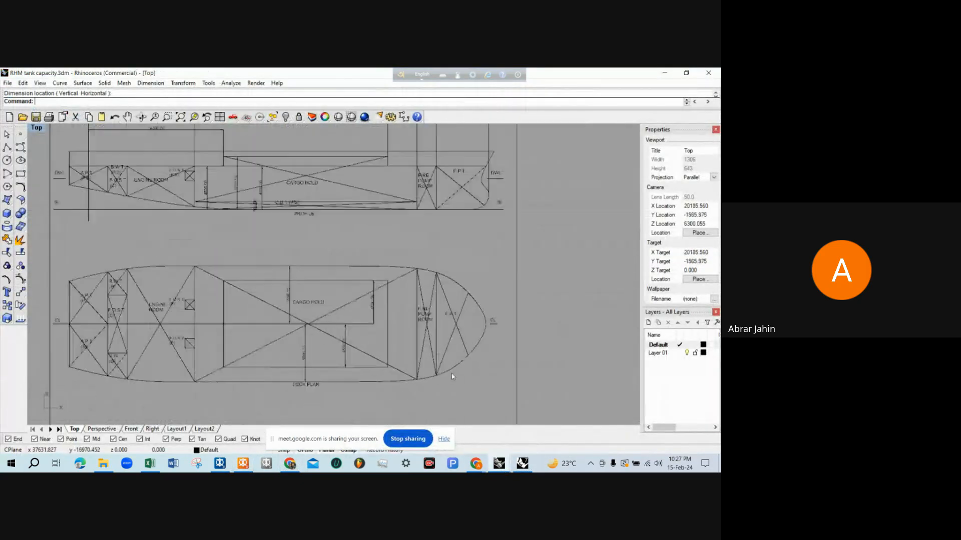
right_click_drag(452, 389, 431, 355)
scroll(445, 301, "up", 4)
scroll(417, 301, "down", 1)
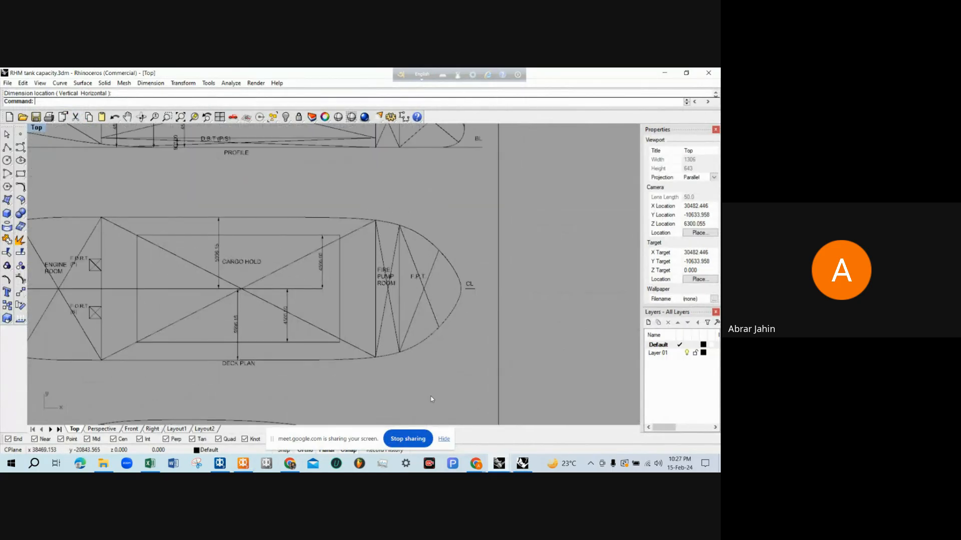
scroll(416, 378, "up", 1)
scroll(416, 379, "down", 1)
scroll(422, 325, "up", 1)
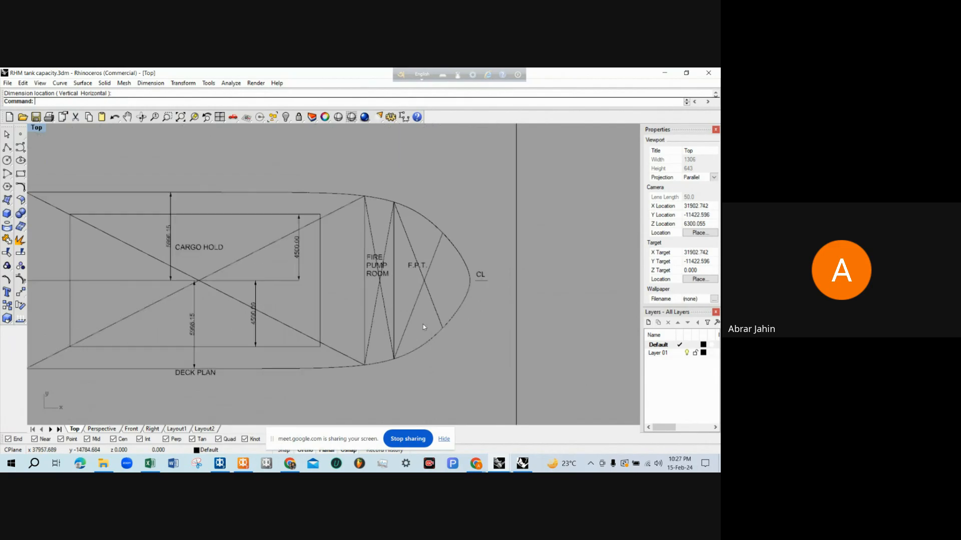
left_click(664, 73)
left_click(435, 222)
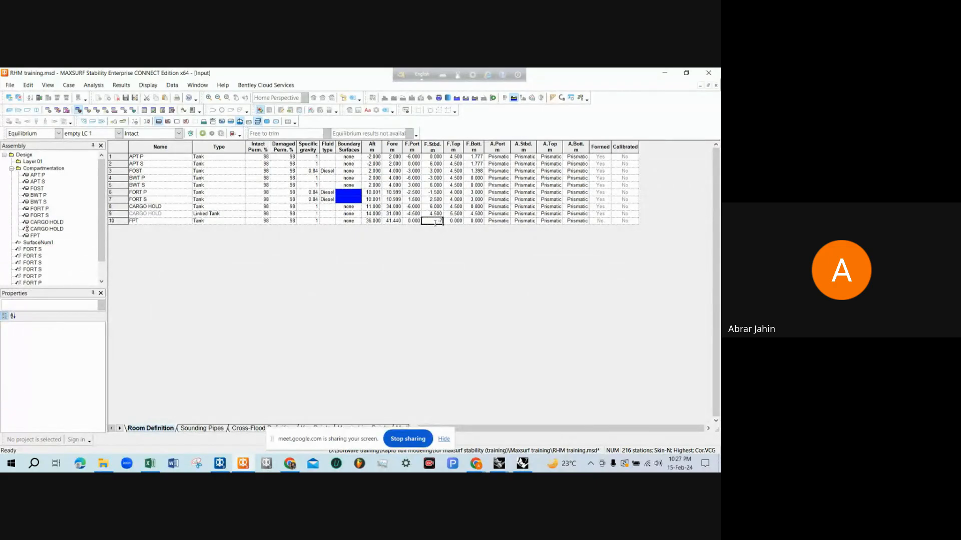
key("Tab")
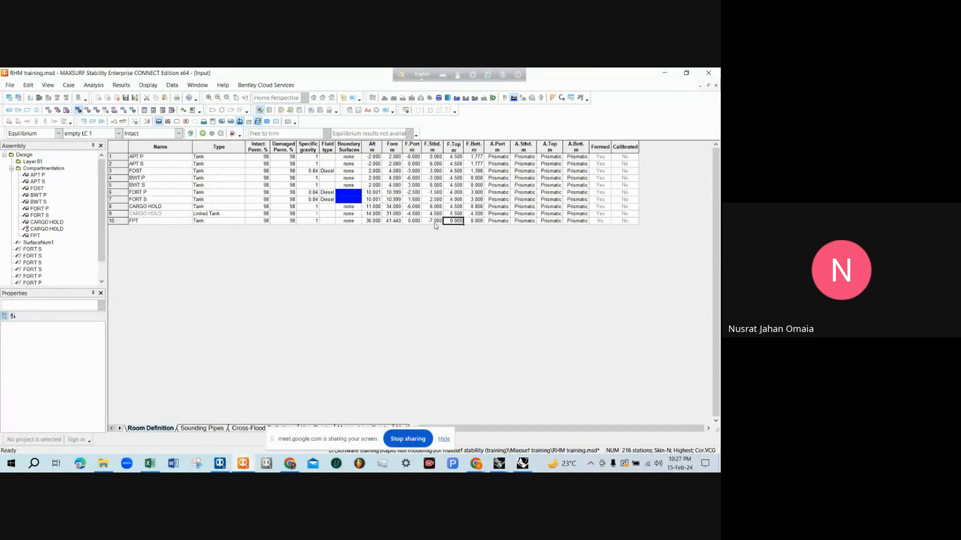
type("7")
key("Right")
key("Left")
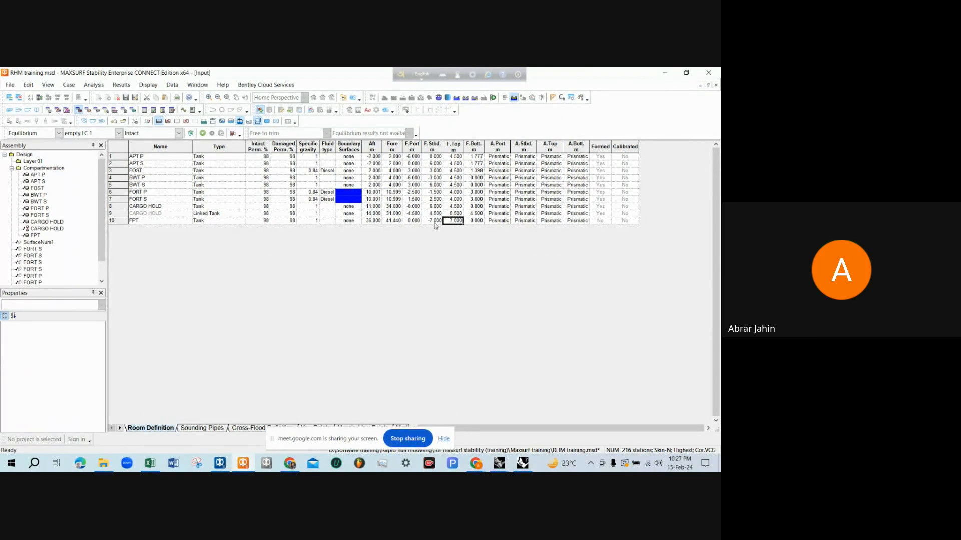
key("Left")
key("Right")
key("Right")
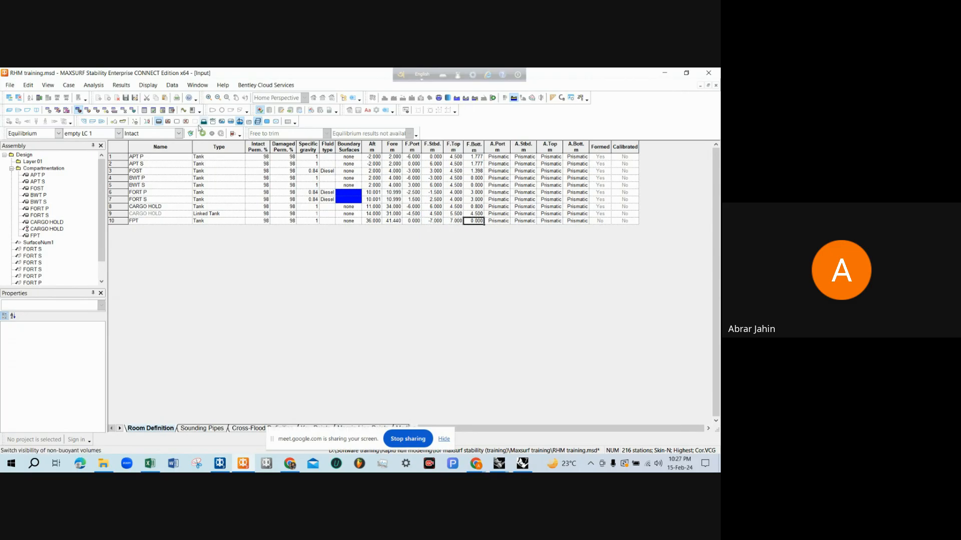
Set the FPT tank's forward port limit to -7 m, forward starboard limit to 7 m and forward top to 4.5 m
left_click(233, 133)
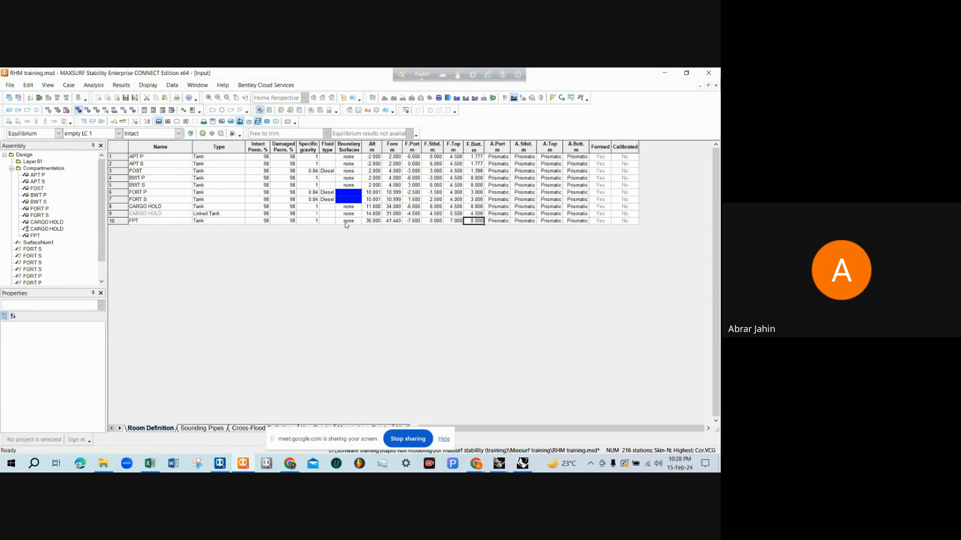
left_click(455, 222)
left_click(437, 222)
type("7")
key("Tab")
type("4.500")
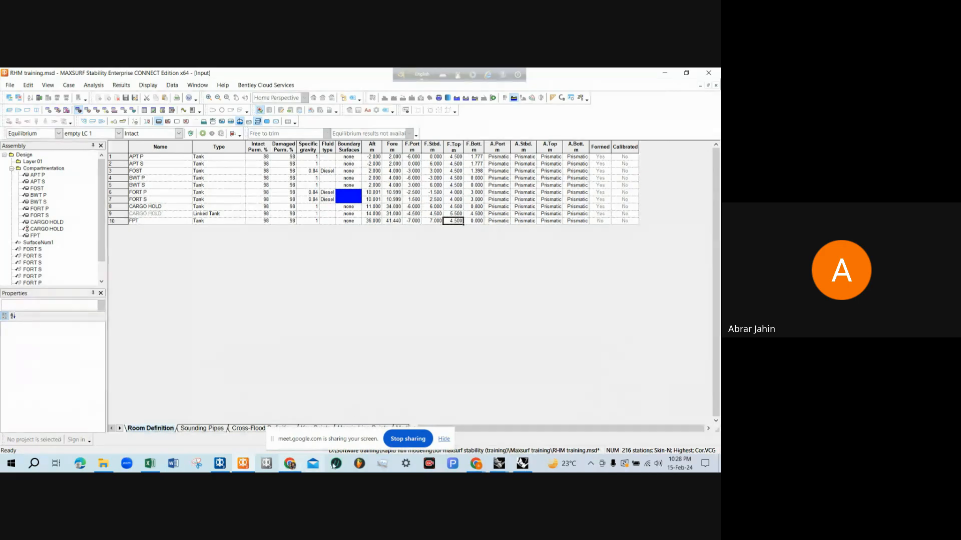
Switch to the RHM tank capacity drawing in Rhinoceros and dimension the F.P.T.'s vertical height from its top to the baseline, placed forward of the bow
mouse_move(506, 467)
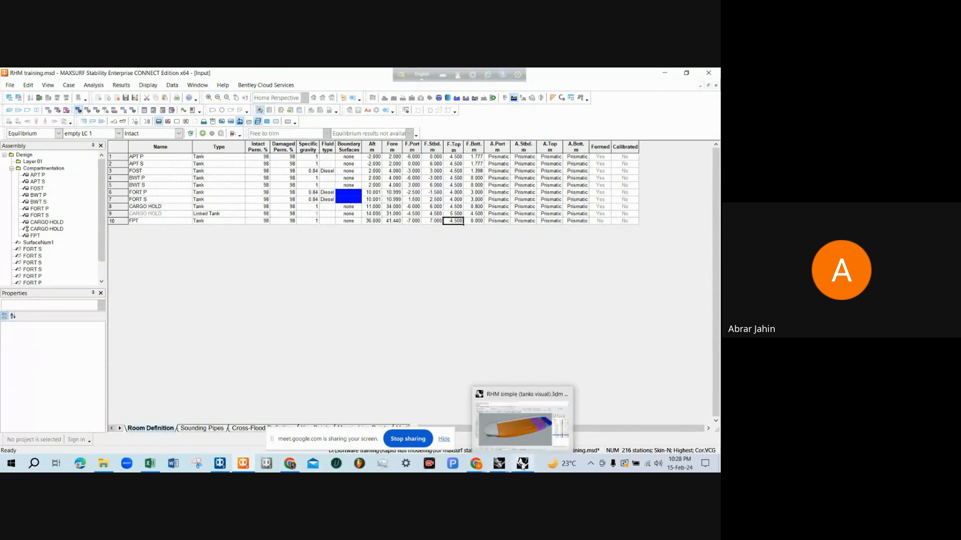
left_click(495, 434)
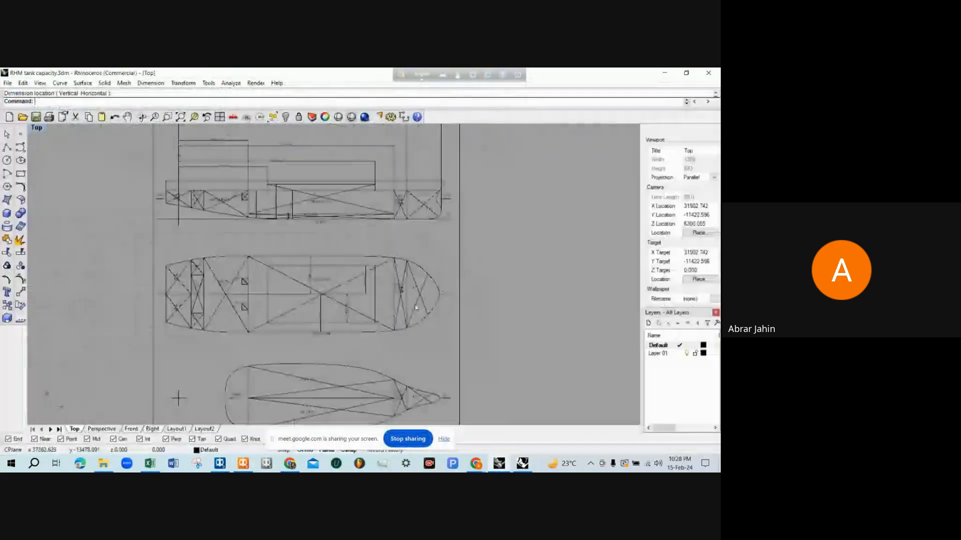
scroll(395, 279, "up", 10)
type("D")
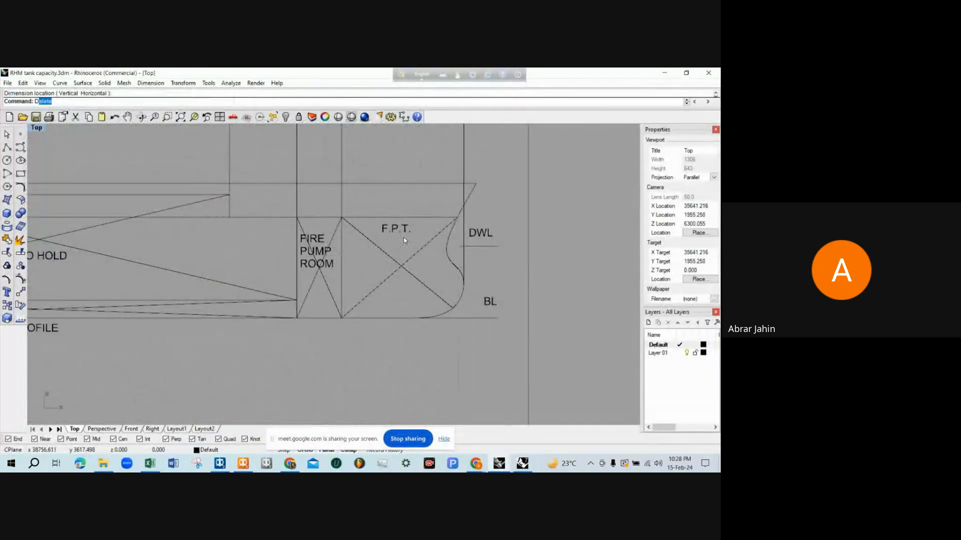
type("im")
key("Return")
left_click(421, 217)
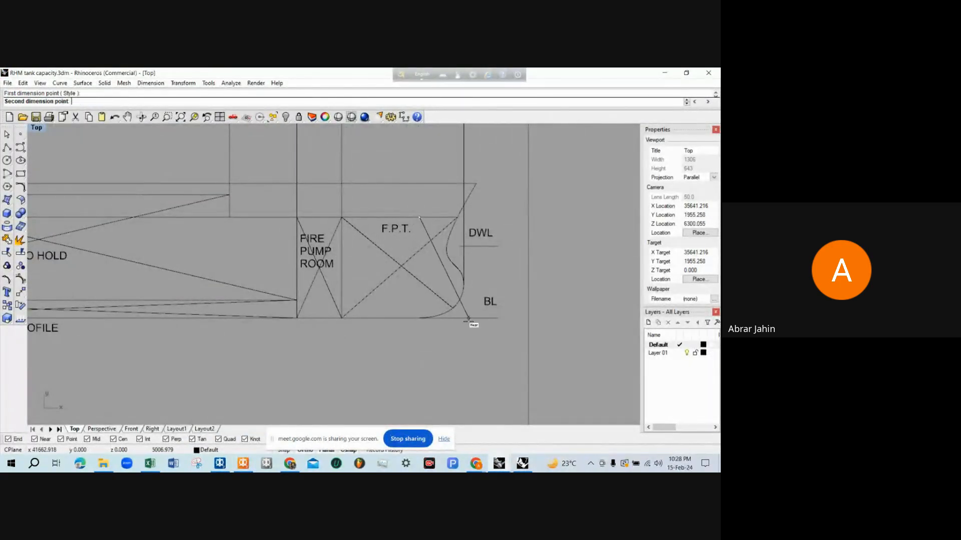
left_click(476, 318)
scroll(497, 295, "up", 2)
left_click(507, 287)
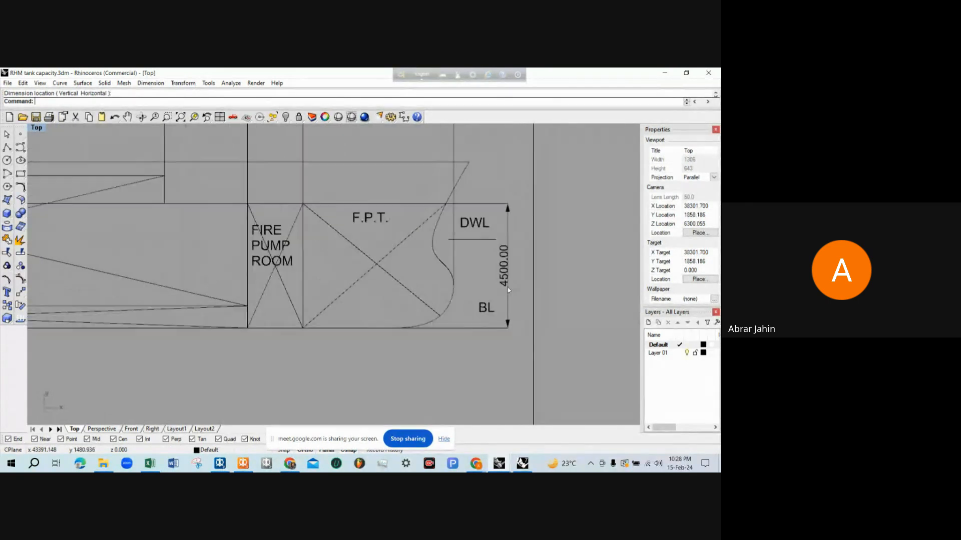
Return to MAXSURF Stability and examine how the FPT tank fits the hull at the bow in the perspective view
scroll(507, 287, "down", 1)
left_click(656, 71)
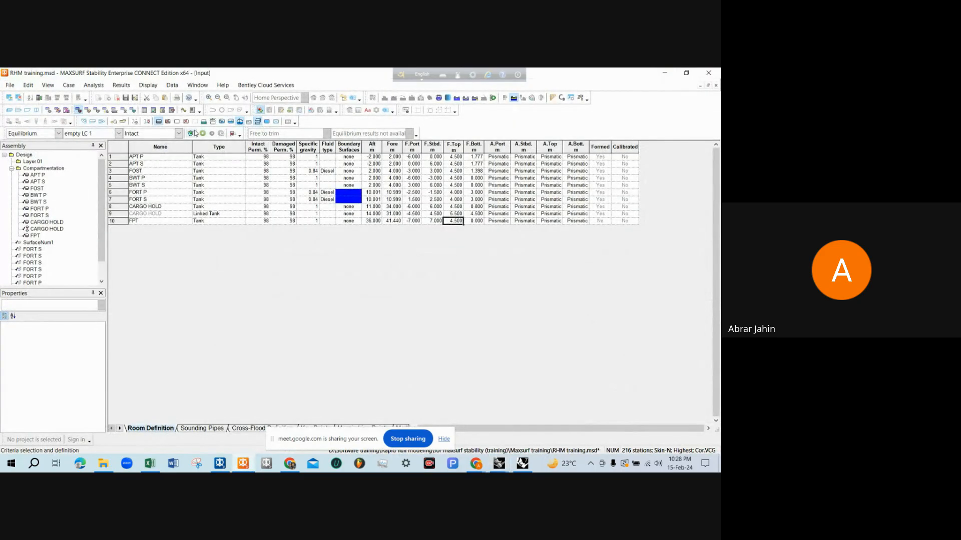
left_click(233, 133)
scroll(592, 350, "up", 6)
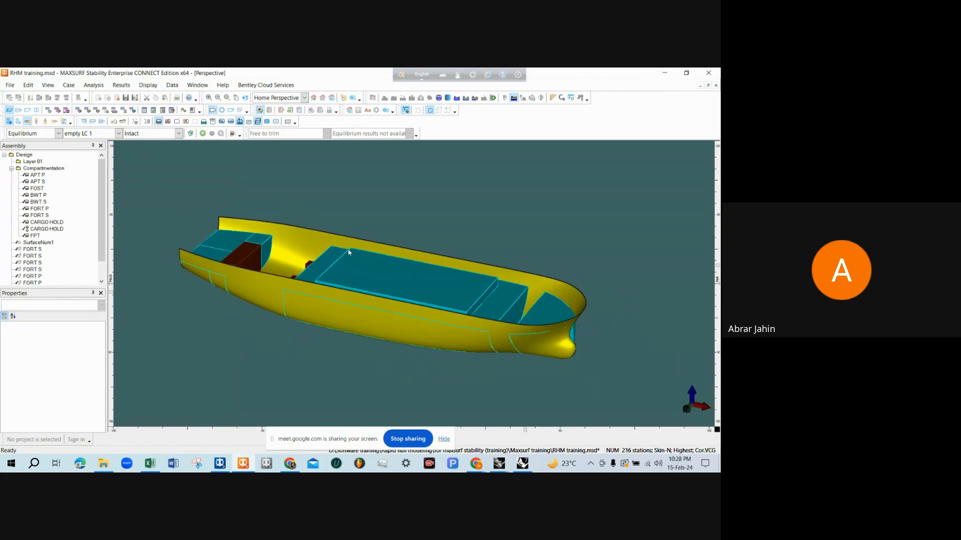
middle_click_drag(549, 332, 553, 296)
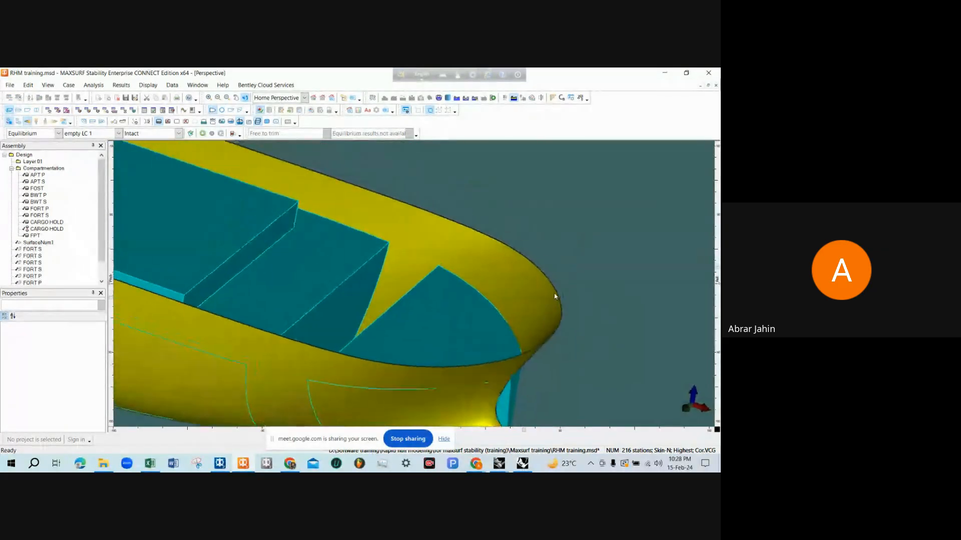
scroll(513, 256, "down", 4)
middle_click_drag(513, 256, 488, 341)
scroll(534, 319, "down", 3)
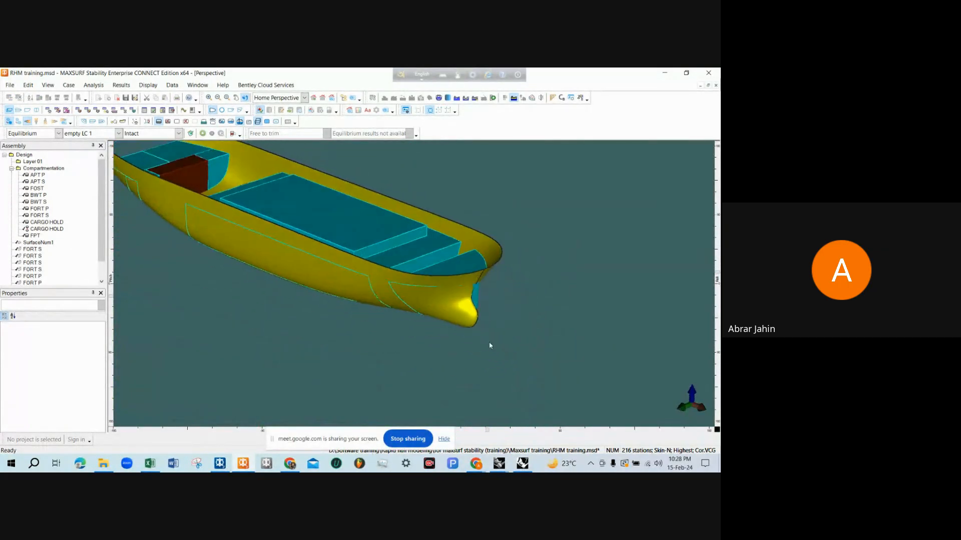
scroll(476, 295, "up", 6)
scroll(485, 252, "up", 2)
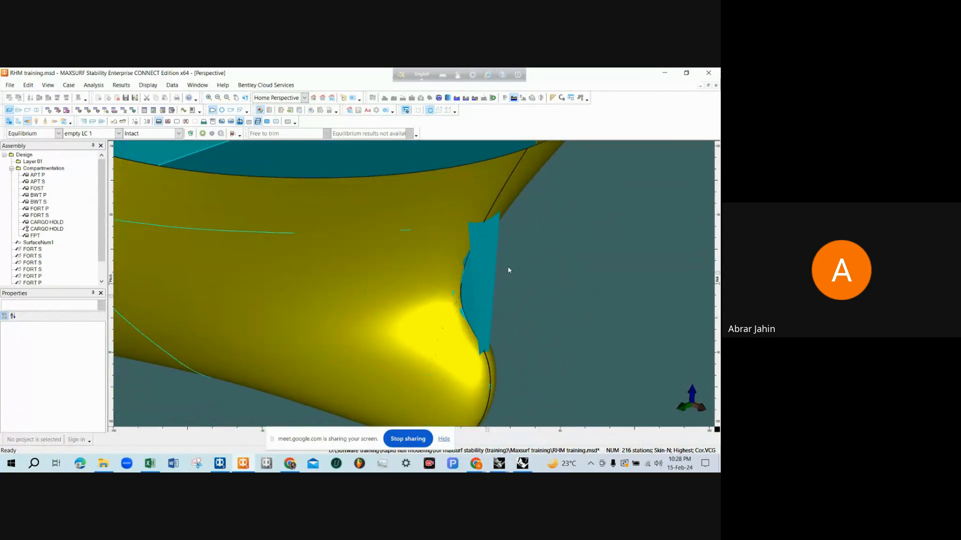
left_click(489, 275)
scroll(495, 287, "down", 3)
left_click(503, 287)
scroll(503, 287, "down", 3)
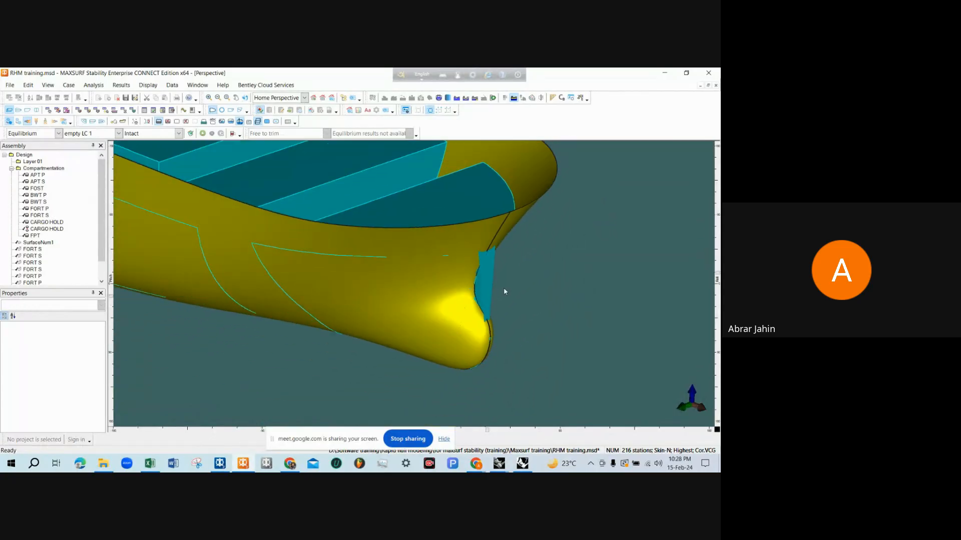
middle_click_drag(503, 287, 440, 301)
middle_click_drag(517, 248, 476, 285)
scroll(525, 262, "up", 4)
scroll(560, 281, "up", 2)
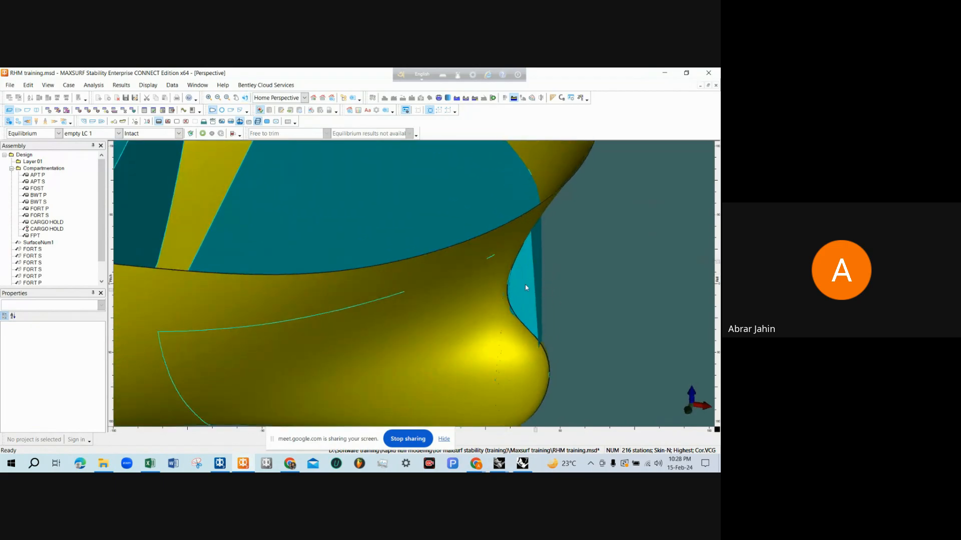
scroll(524, 286, "down", 4)
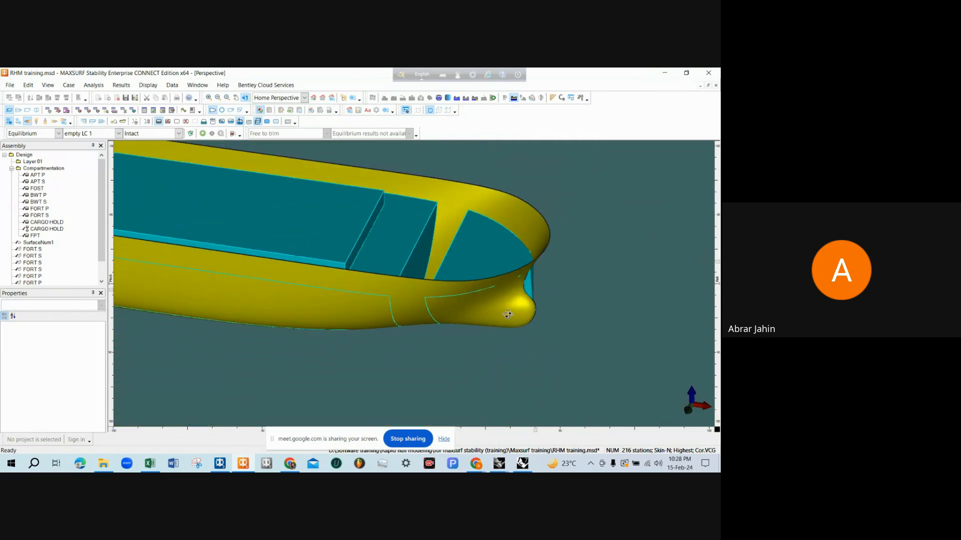
Examine the cargo hold and the neighbouring tanks inside the hull from astern, from the side and from above
middle_click_drag(522, 294, 380, 270)
left_click(385, 273)
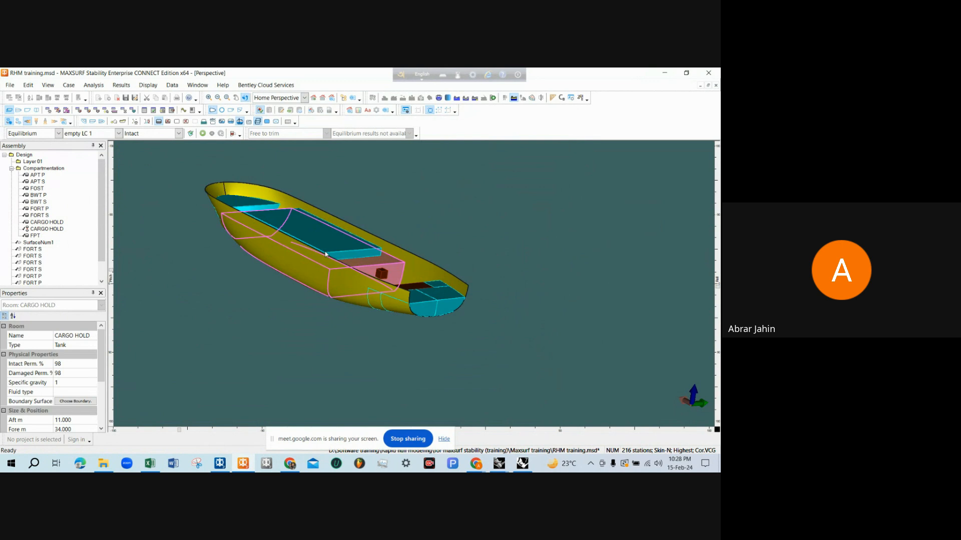
middle_click_drag(326, 255, 391, 246)
middle_click_drag(349, 249, 384, 314)
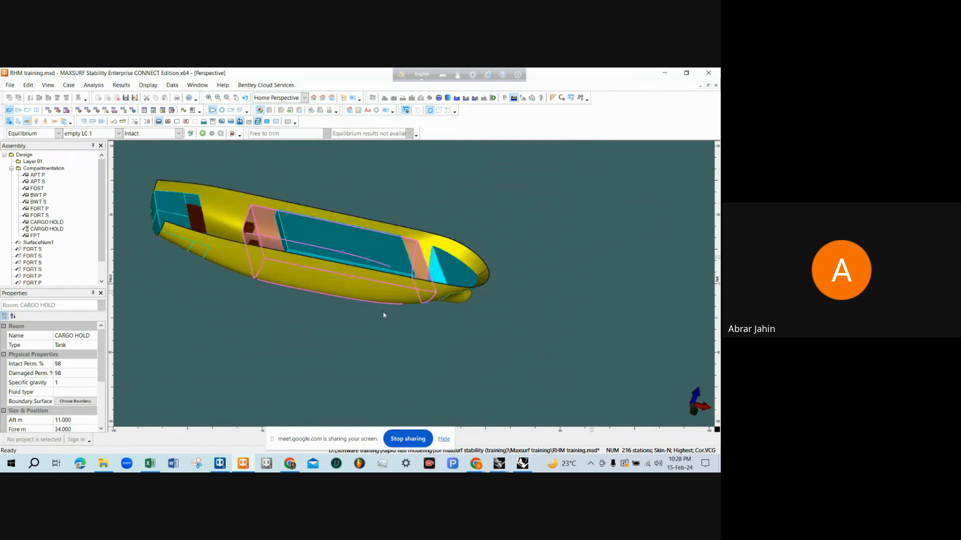
scroll(384, 315, "up", 2)
left_click(434, 346)
middle_click_drag(434, 345, 316, 292)
scroll(381, 321, "down", 2)
scroll(534, 287, "up", 2)
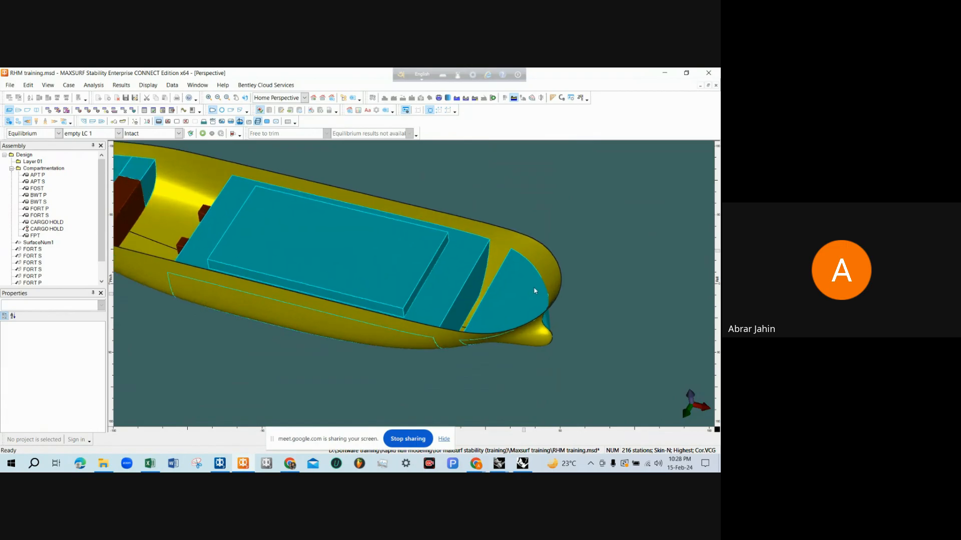
scroll(570, 294, "down", 2)
scroll(529, 294, "up", 1)
scroll(450, 284, "down", 2)
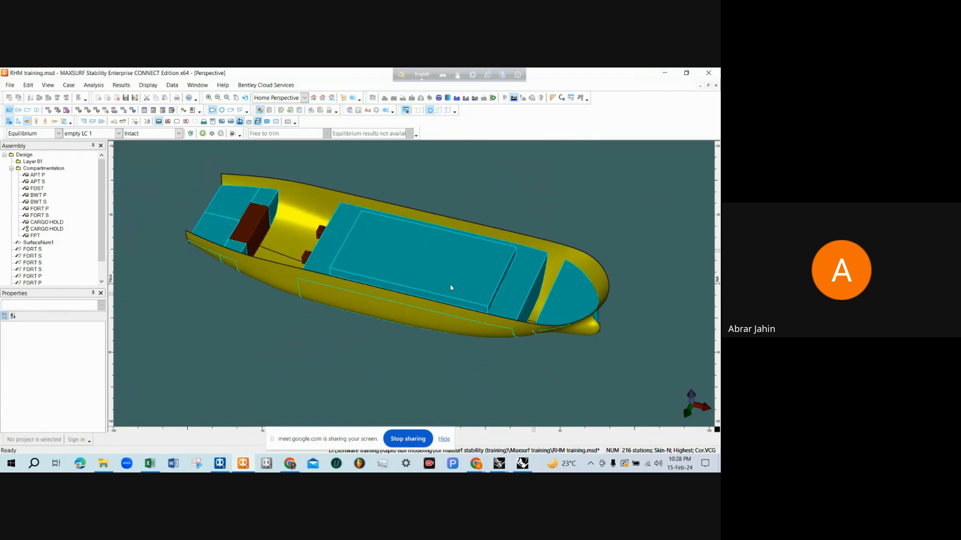
scroll(338, 276, "up", 1)
Examine the unassigned hull spaces between the aft tanks and cargo hold, and between the cargo hold and FPT
middle_click_drag(361, 289, 330, 244)
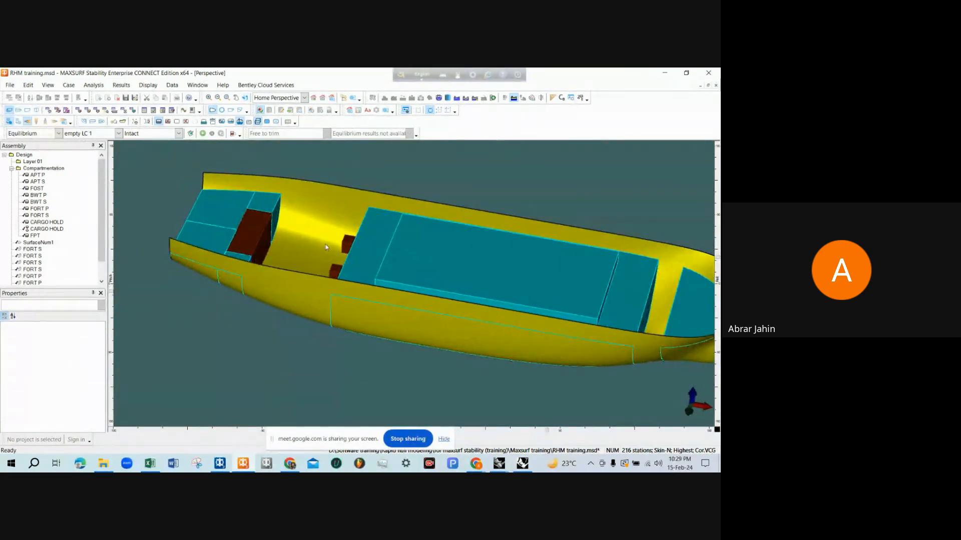
scroll(328, 245, "down", 1)
scroll(257, 245, "up", 3)
scroll(280, 251, "down", 2)
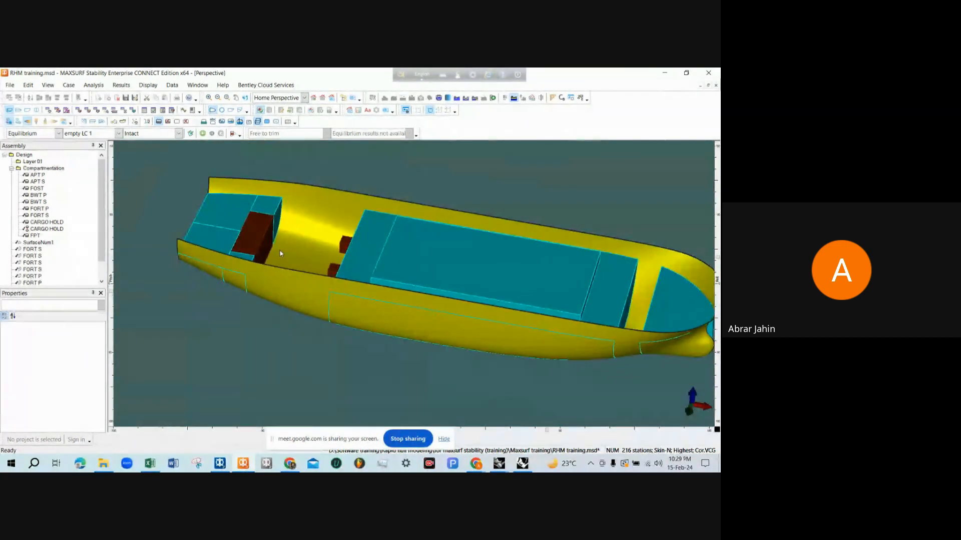
scroll(281, 250, "down", 1)
scroll(280, 251, "up", 1)
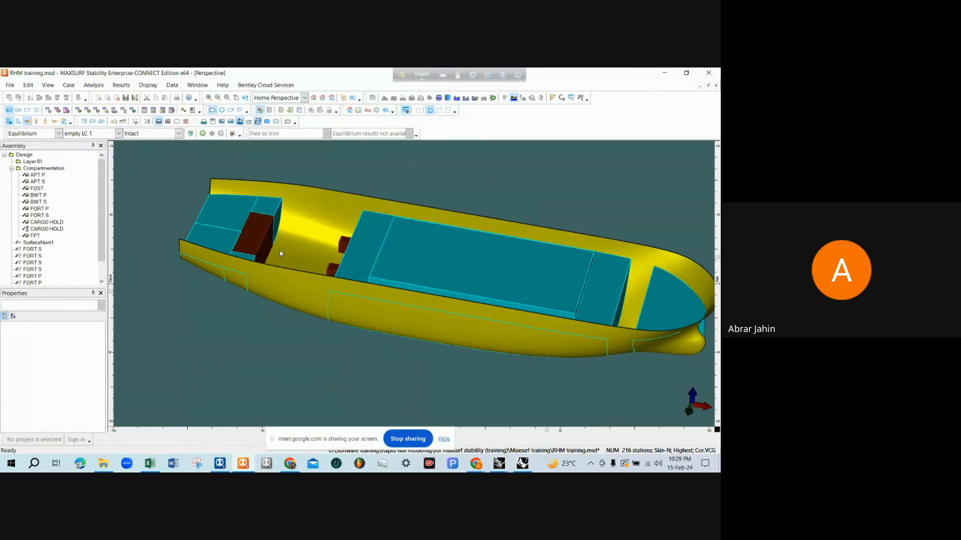
scroll(281, 250, "down", 1)
scroll(311, 238, "up", 1)
middle_click_drag(311, 238, 248, 349)
scroll(247, 349, "down", 1)
scroll(321, 288, "up", 1)
middle_click_drag(320, 288, 295, 220)
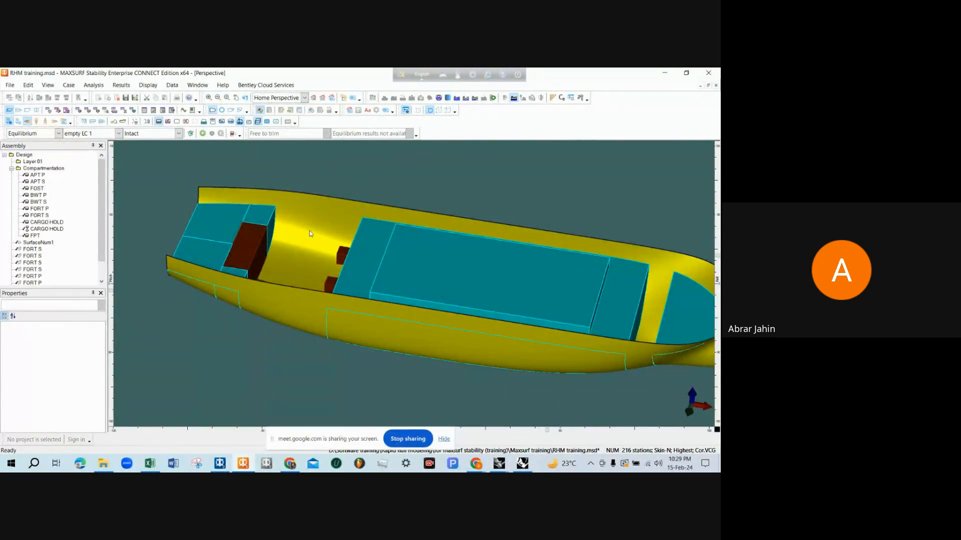
scroll(306, 244, "down", 2)
scroll(522, 279, "up", 3)
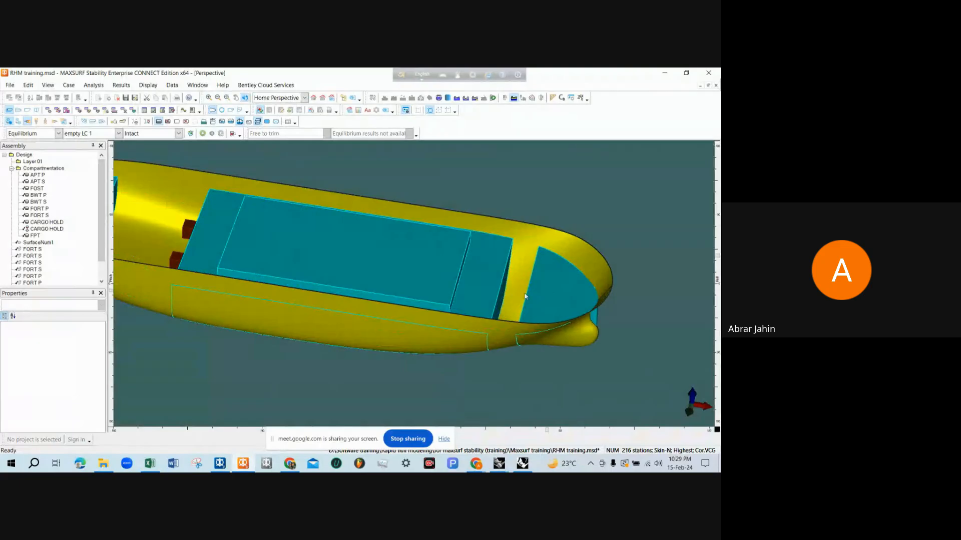
scroll(521, 278, "up", 2)
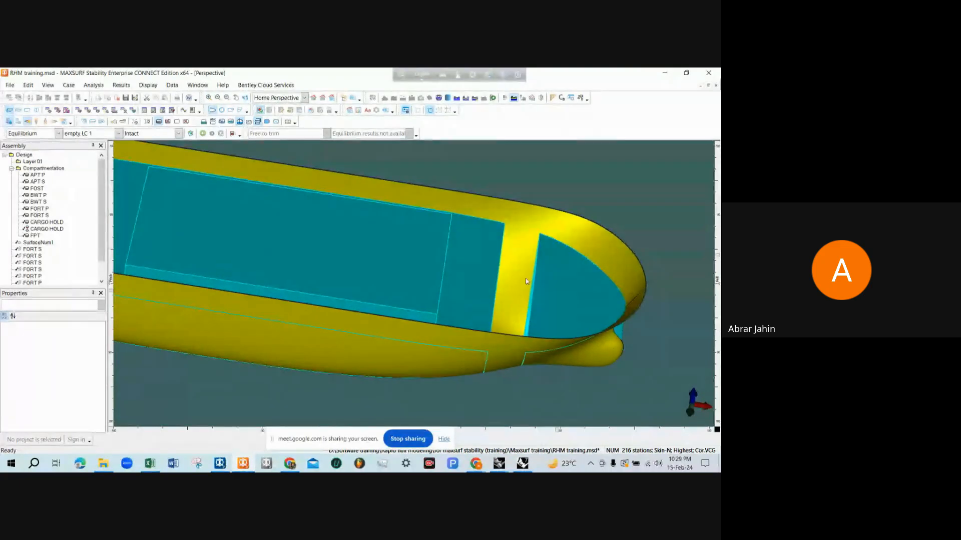
scroll(526, 290, "down", 4)
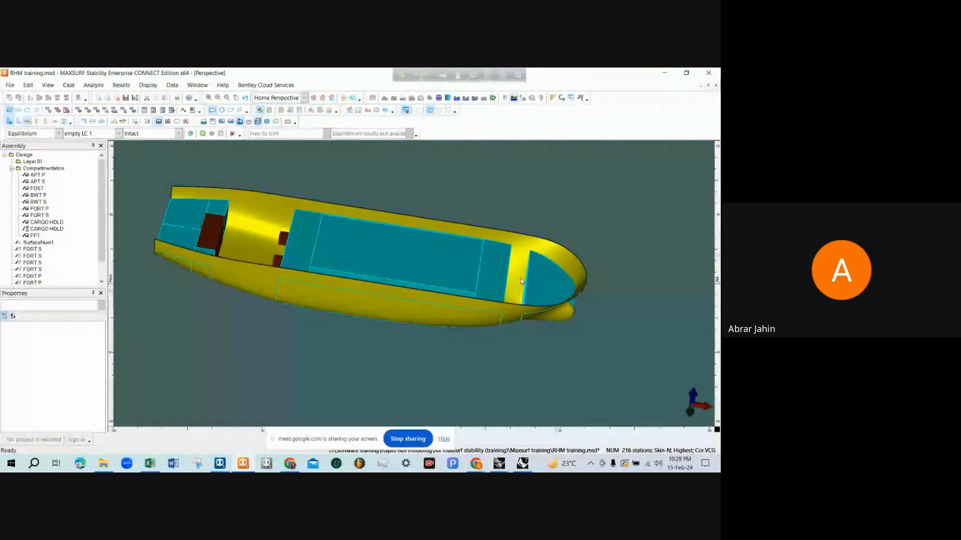
middle_click_drag(525, 290, 270, 276)
scroll(273, 277, "up", 2)
scroll(271, 276, "up", 2)
scroll(263, 276, "down", 2)
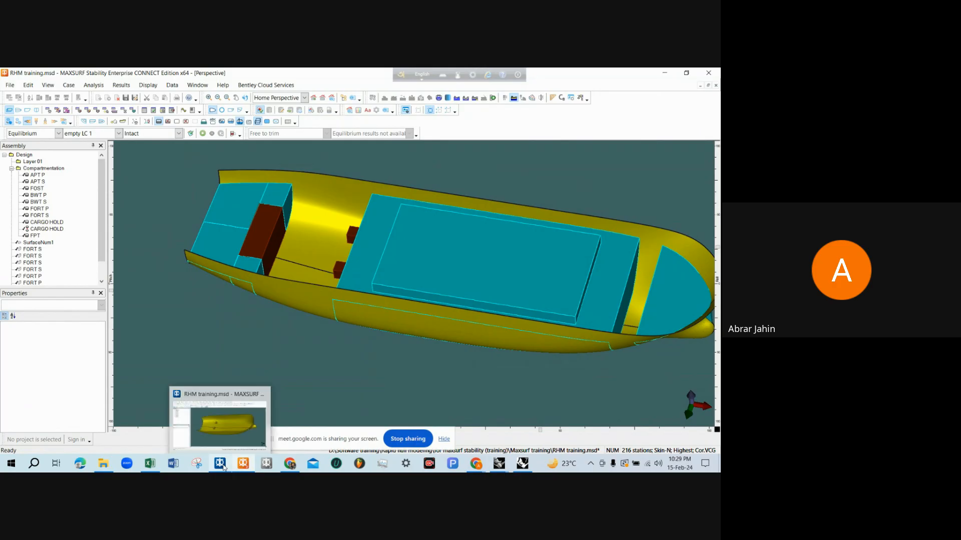
Switch to the RHM tank capacity drawing in Rhinoceros and dimension the engine room's aft bulkhead horizontally from the AP, below the profile
mouse_move(499, 464)
left_click(508, 433)
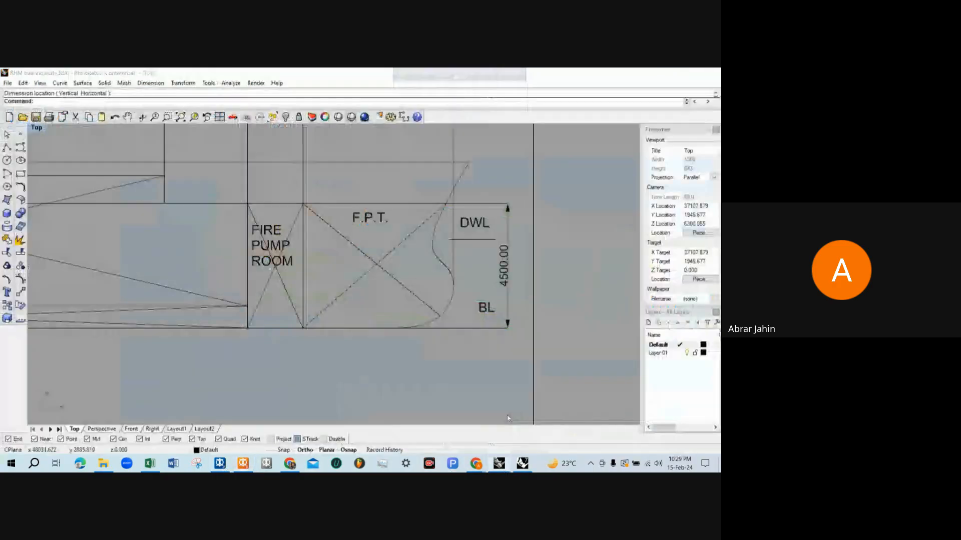
scroll(306, 277, "up", 5)
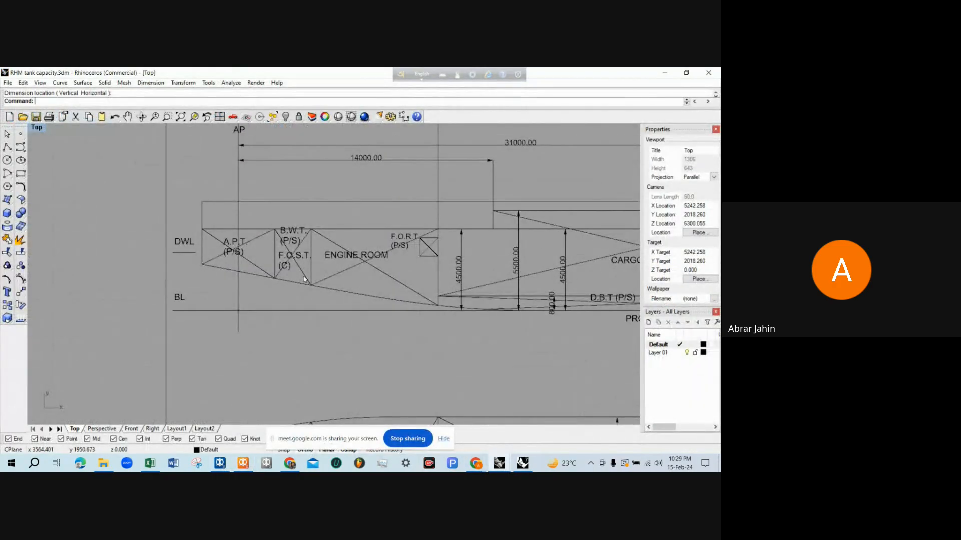
type("Dim")
key("Return")
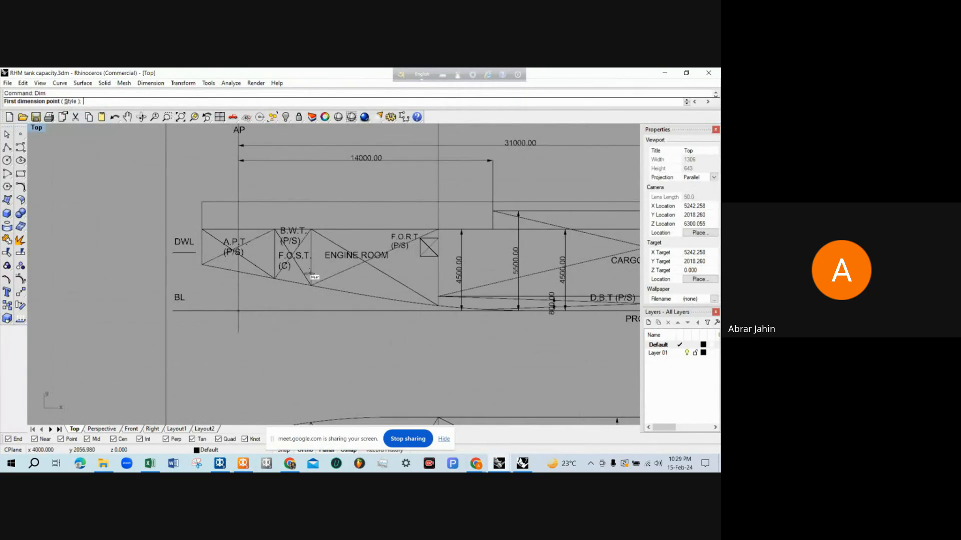
left_click(311, 284)
left_click(238, 288)
left_click(257, 336)
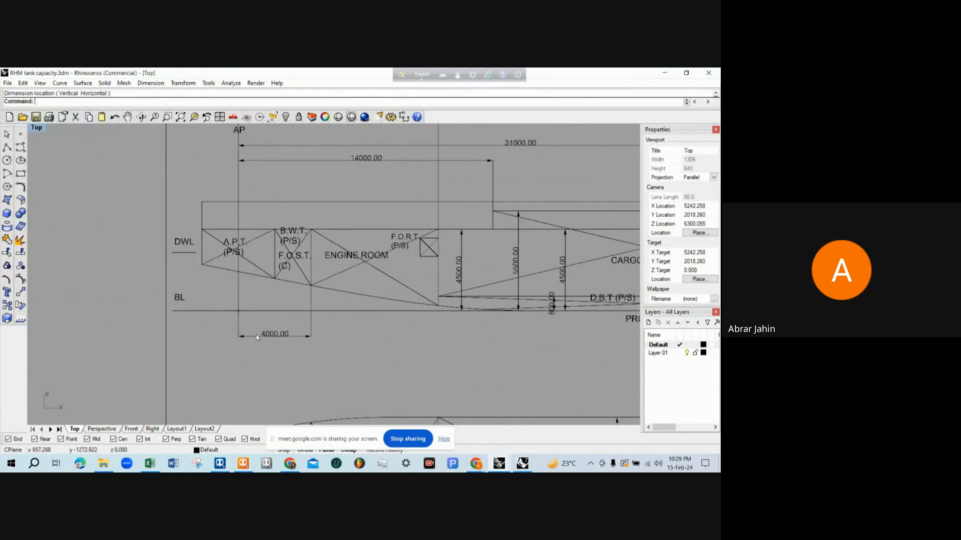
Dimension the horizontal distance from the AP to the engine room's forward bulkhead, placed beneath the aft bulkhead dimension
key("Return")
left_click(238, 300)
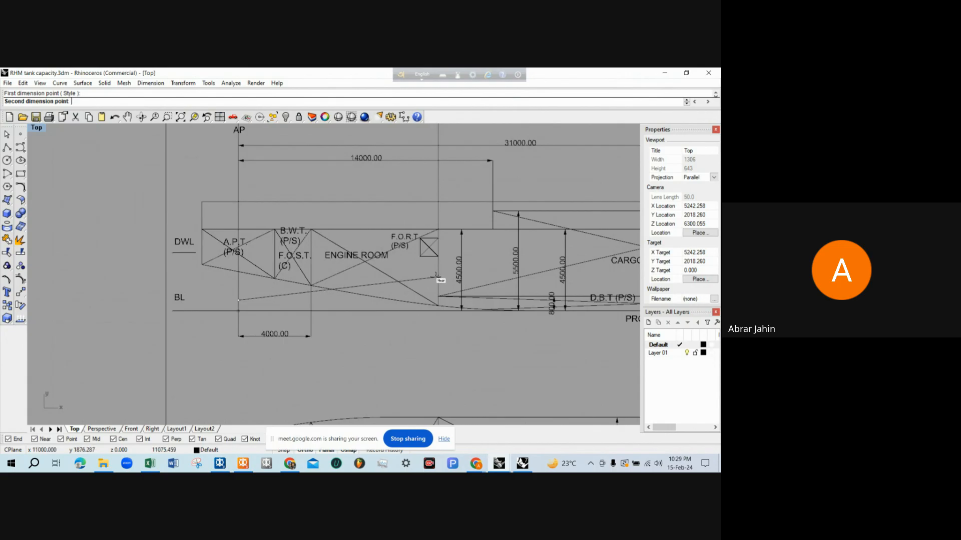
left_click(437, 275)
left_click(325, 352)
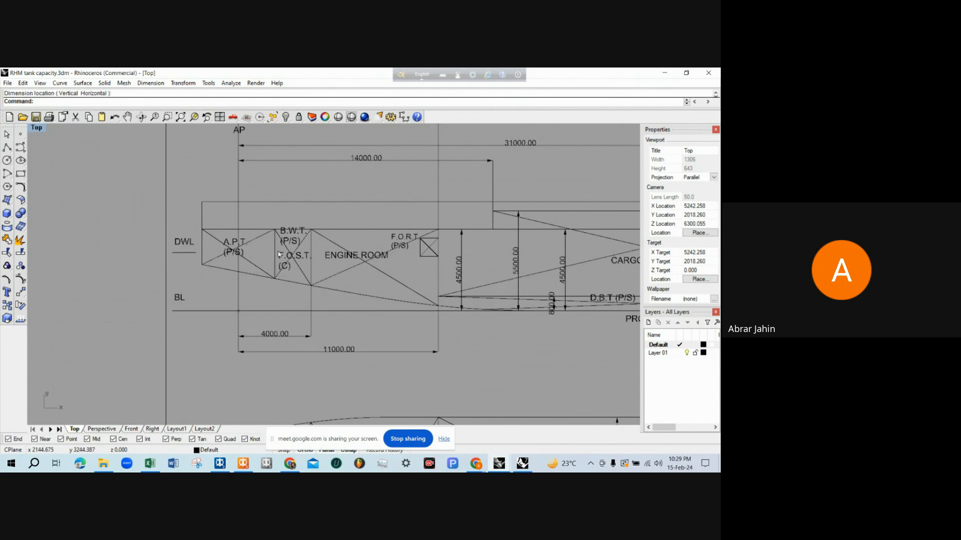
Dimension the engine room's vertical height from its top line to the baseline in the profile, placed near the F.O.R.T
scroll(278, 253, "down", 4)
scroll(302, 266, "up", 6)
key("Return")
left_click(341, 207)
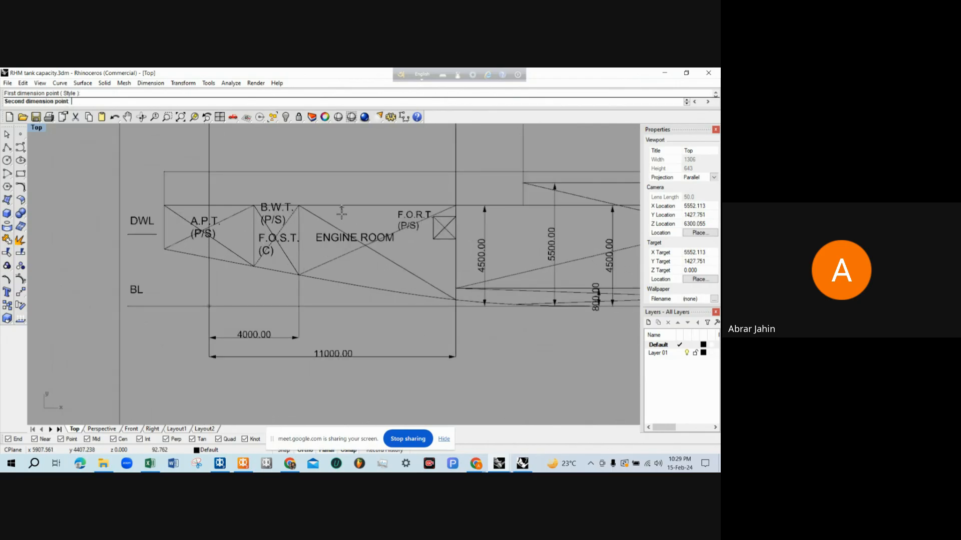
left_click(341, 306)
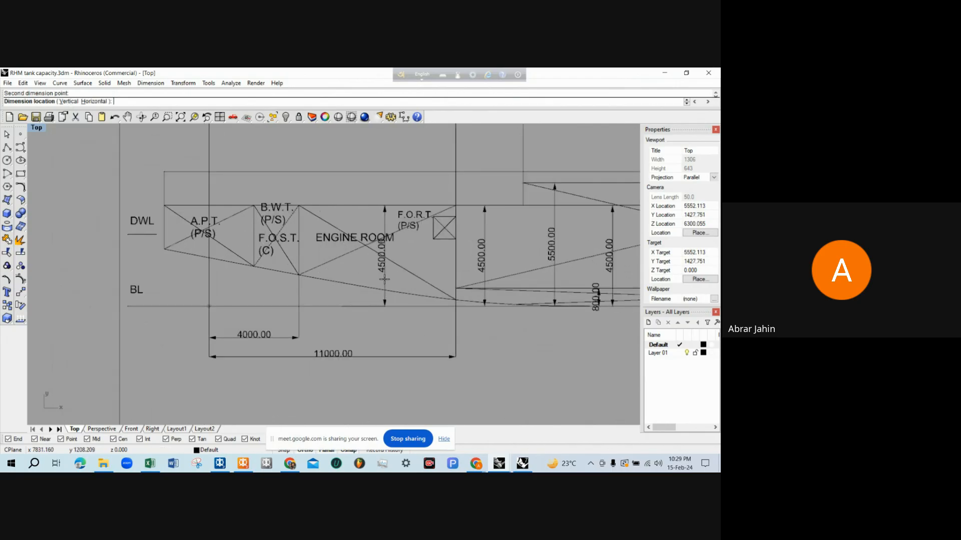
left_click(416, 260)
scroll(413, 268, "up", 4)
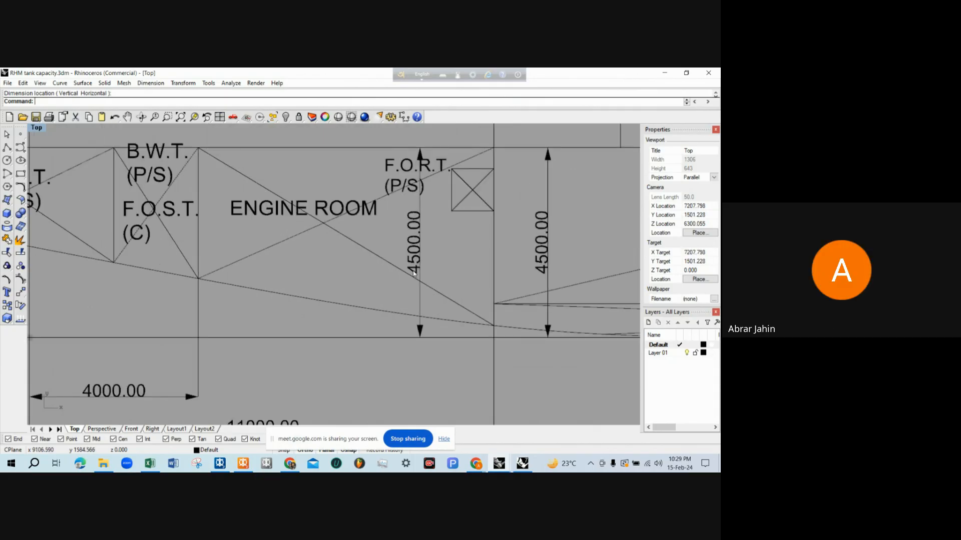
Examine the engine room's extents in the profile and deck plan of the tank capacity drawing
scroll(413, 271, "down", 5)
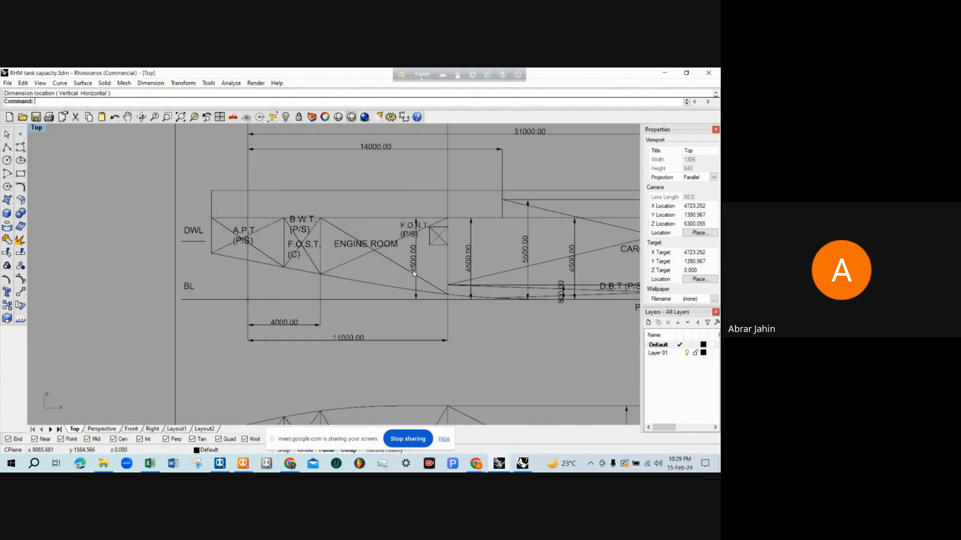
scroll(406, 289, "up", 4)
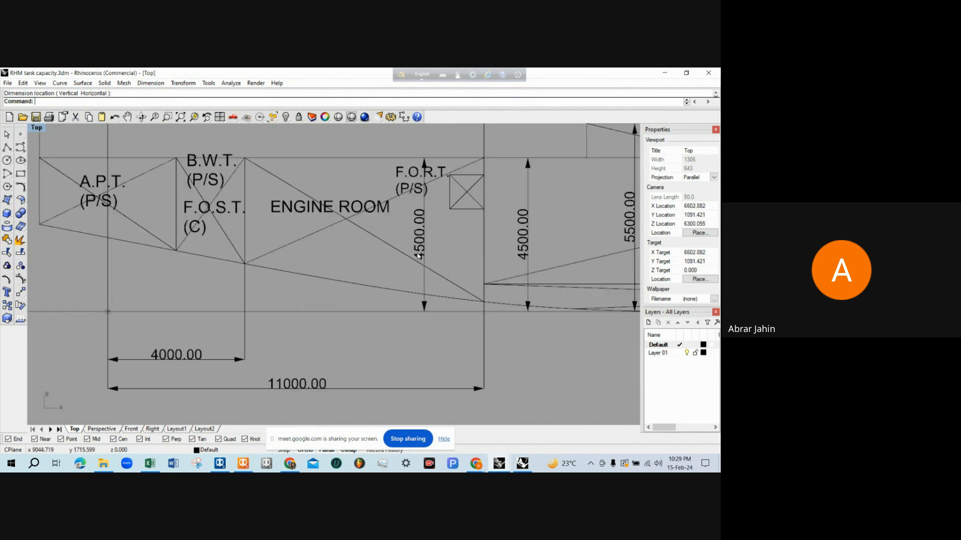
scroll(461, 310, "down", 2)
scroll(346, 233, "down", 3)
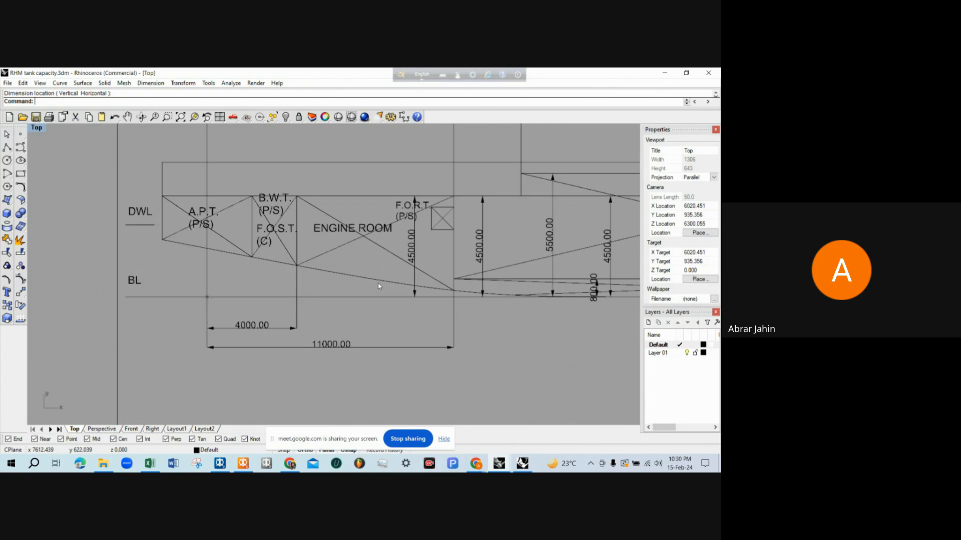
scroll(341, 223, "down", 7)
scroll(353, 288, "up", 11)
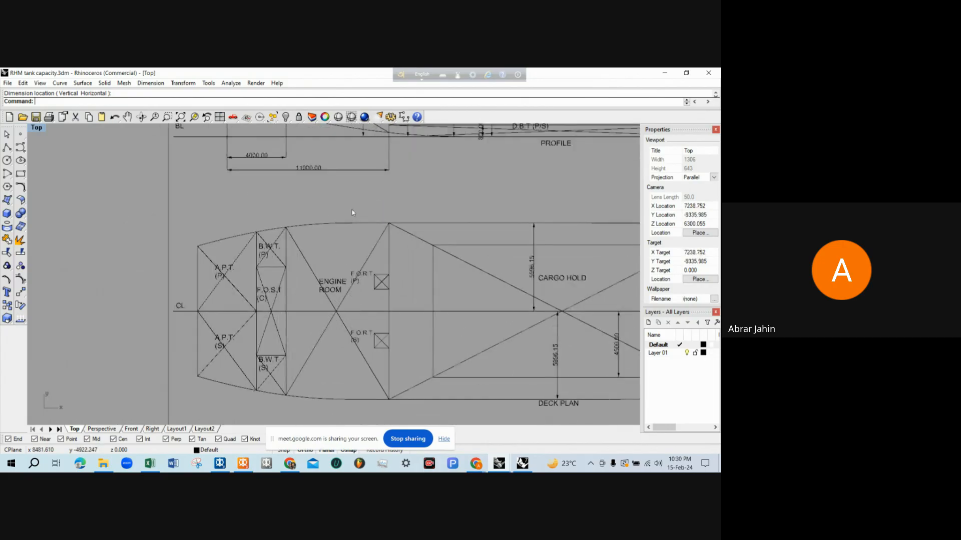
scroll(352, 215, "down", 4)
scroll(352, 331, "down", 3)
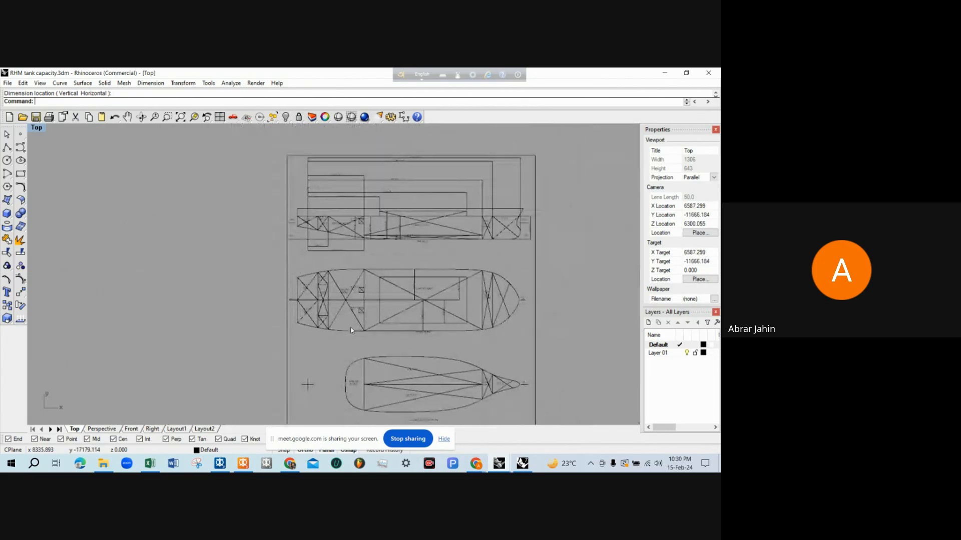
Switch to MAXSURF Stability, show the room definition table and add a new room below FPT
scroll(258, 327, "up", 8)
scroll(257, 324, "up", 3)
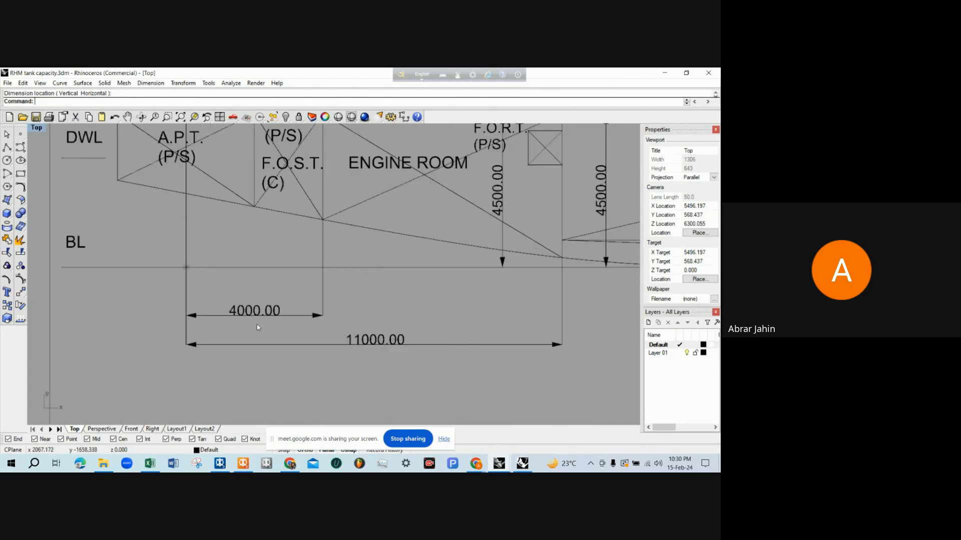
scroll(257, 324, "down", 1)
left_click(244, 465)
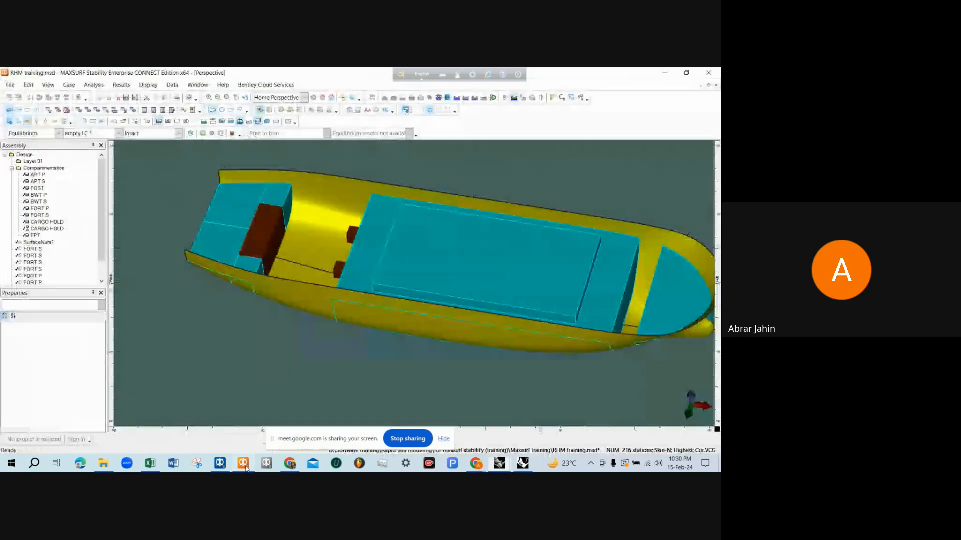
left_click(78, 110)
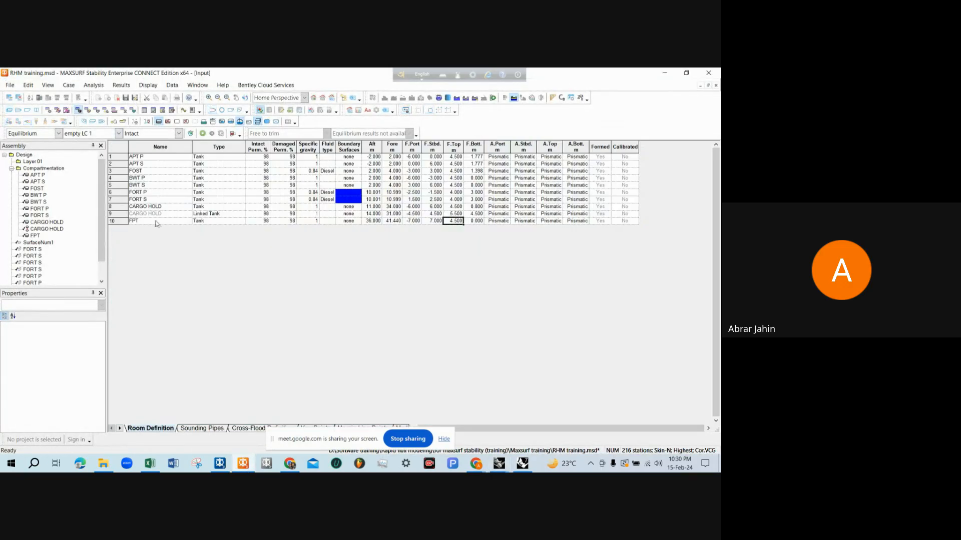
key("ctrl+a")
left_click(142, 230)
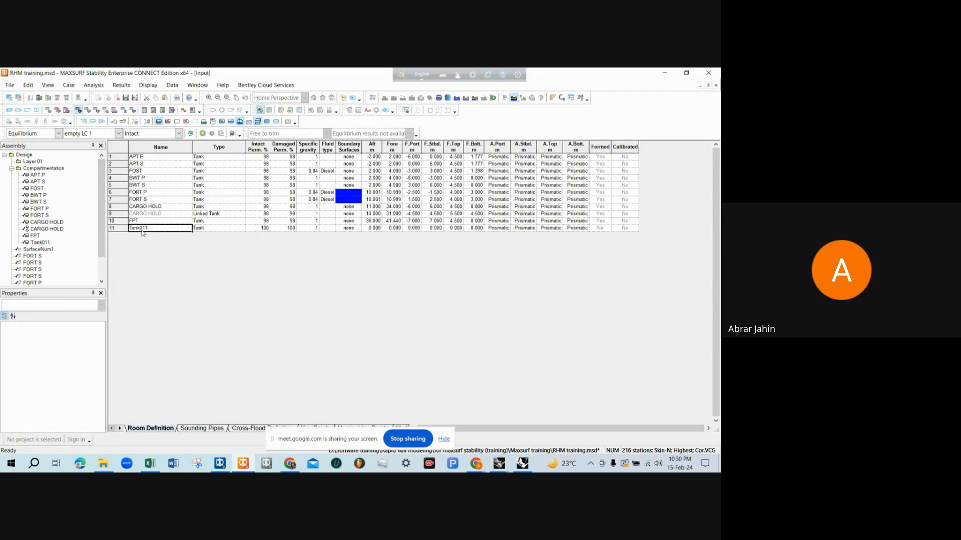
Name the new room ENGINE ROOM and set its type to Compartment
type("ENGINE ROOM")
left_click(216, 230)
left_click(242, 228)
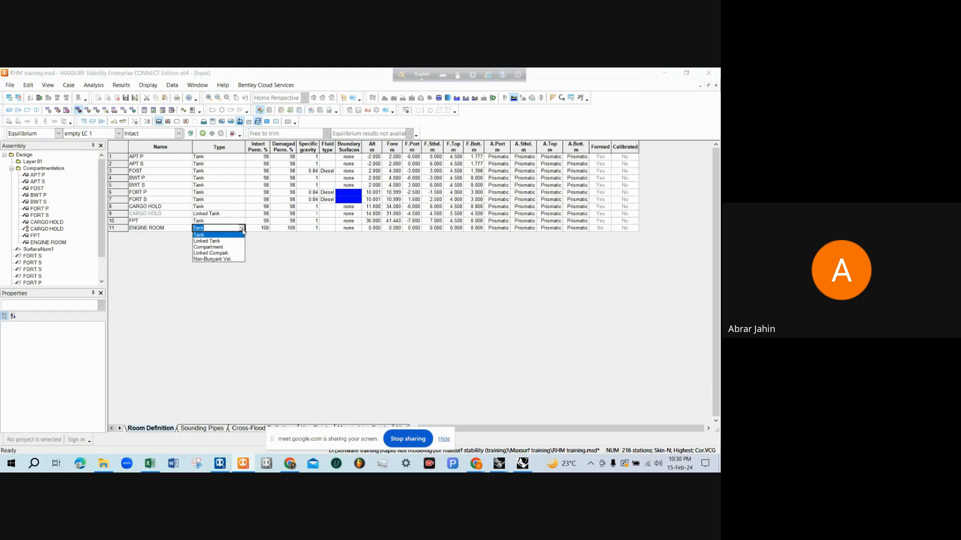
left_click(222, 249)
Set the ENGINE ROOM's intact and damaged permeability to 98%
left_click_drag(264, 224, 294, 232)
left_click(264, 230)
type("98\t98")
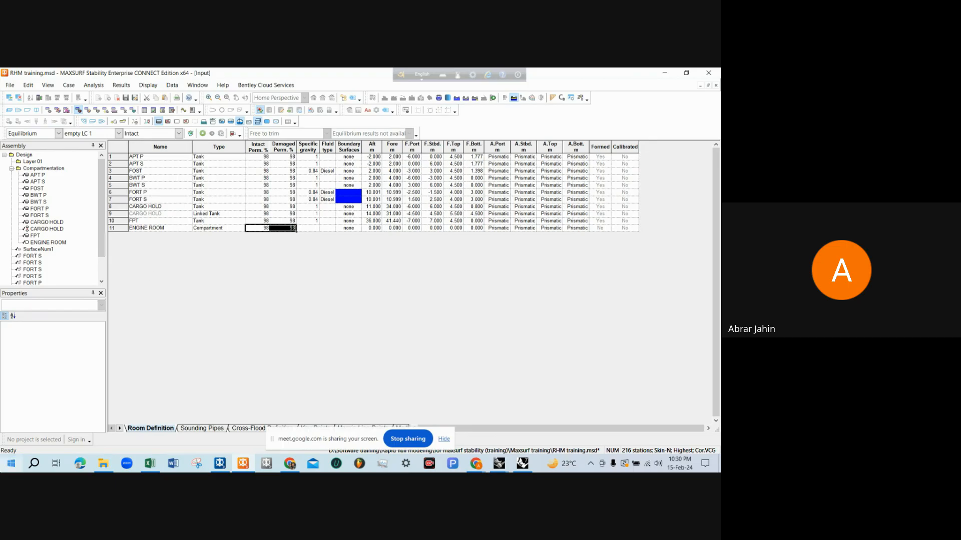
Compare the intact and damaged permeability of the APT P tank with those of the ENGINE ROOM
left_click(146, 158)
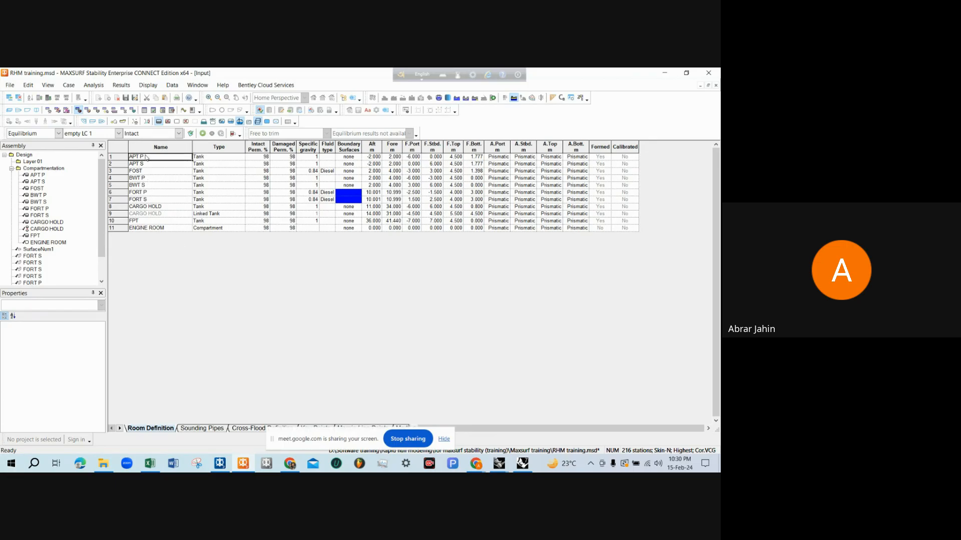
left_click(258, 157)
left_click(286, 159)
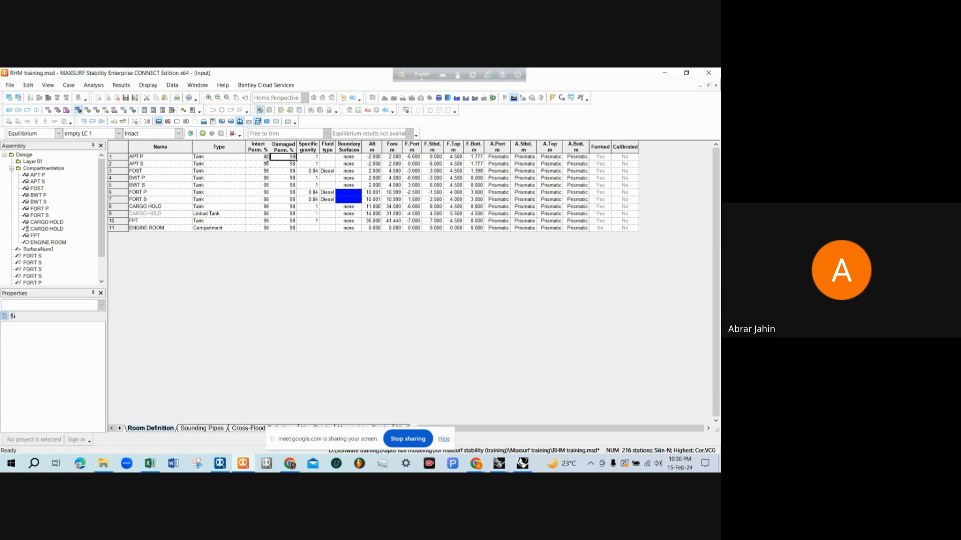
left_click_drag(263, 159, 276, 159)
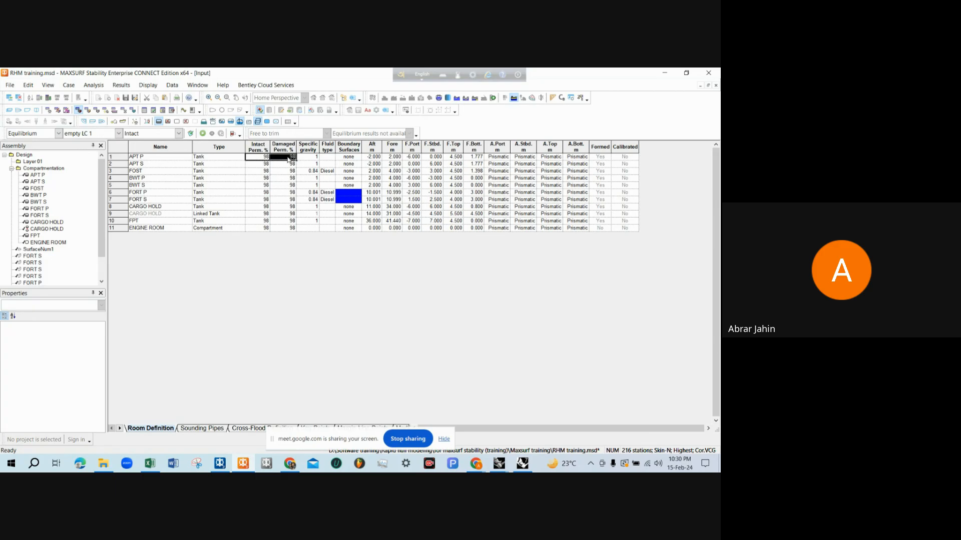
left_click(282, 160)
left_click_drag(264, 159, 278, 159)
left_click(168, 229)
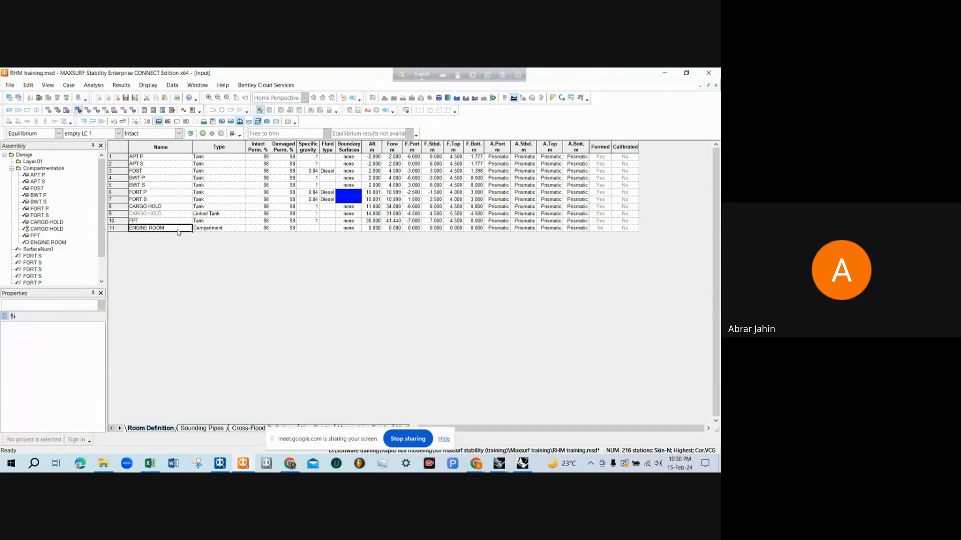
left_click(260, 229)
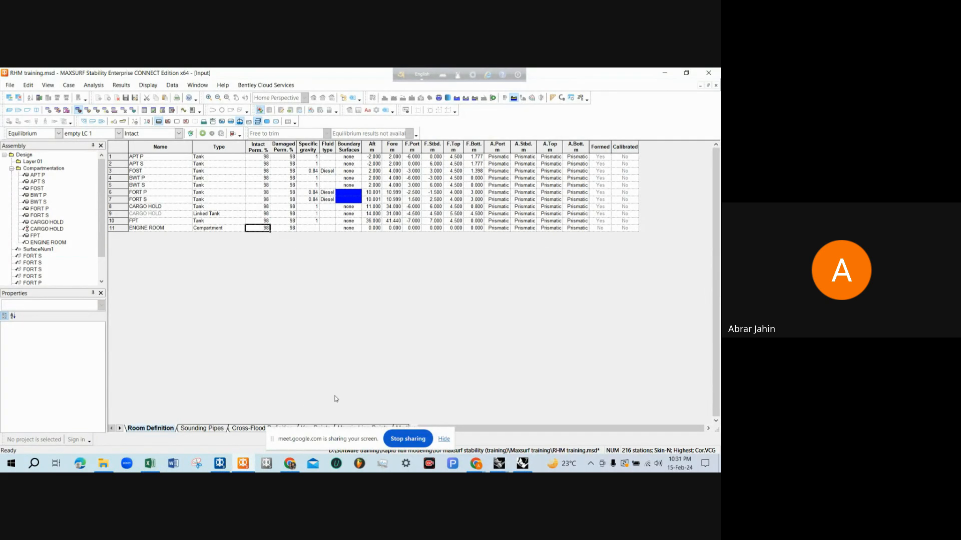
Switch to the RHM simple (tanks visual) model in Rhinoceros and measure the purple engine room solid's volume with the units set to Meter
mouse_move(506, 468)
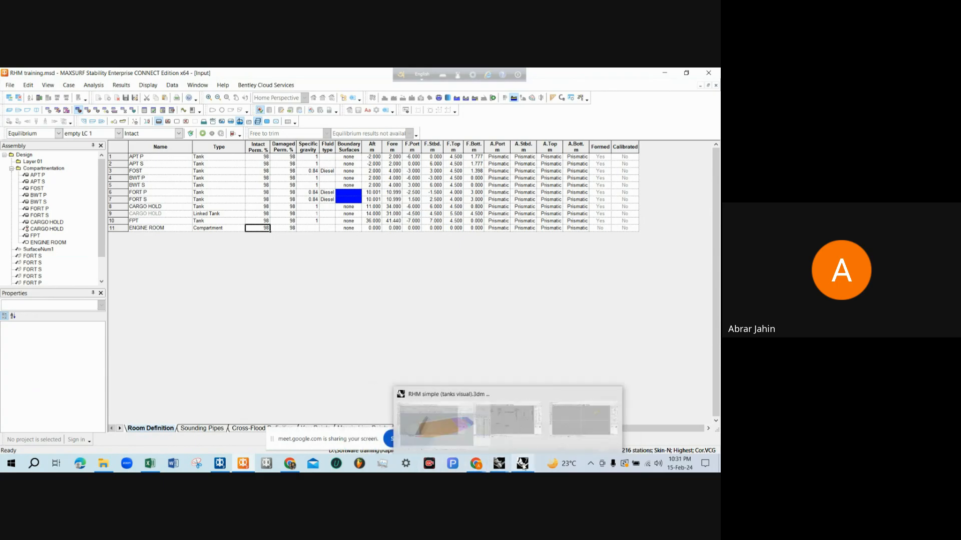
left_click(525, 434)
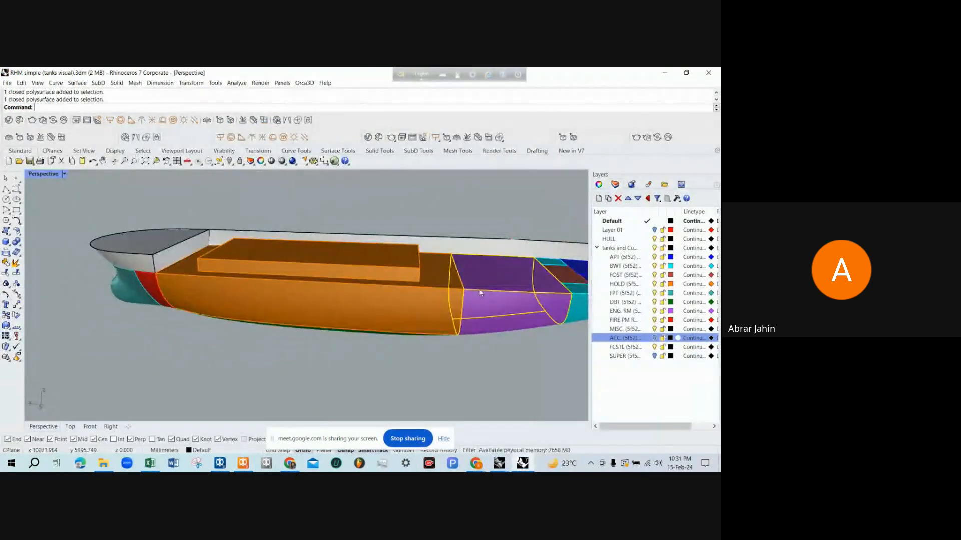
scroll(448, 315, "down", 2)
scroll(454, 269, "up", 5)
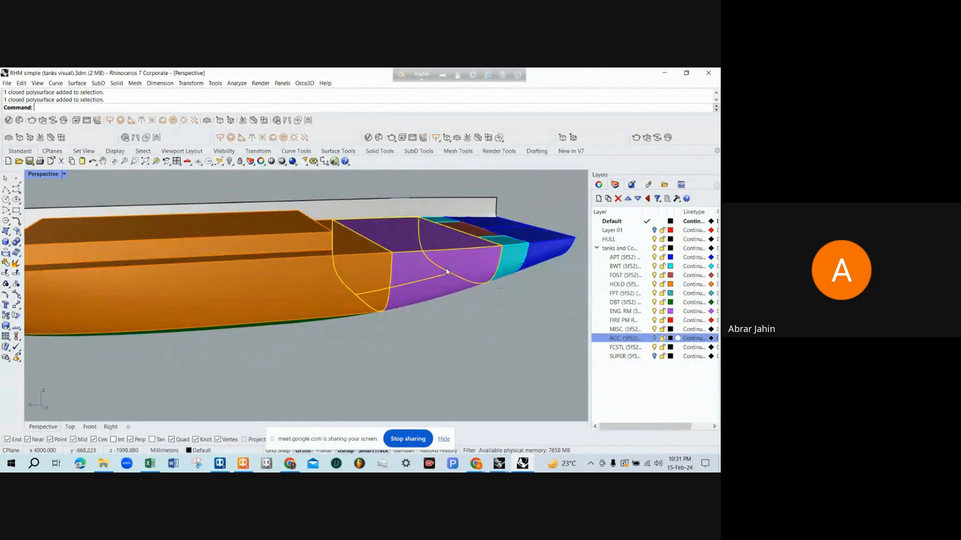
scroll(455, 268, "down", 3)
scroll(440, 302, "up", 3)
type("Volume")
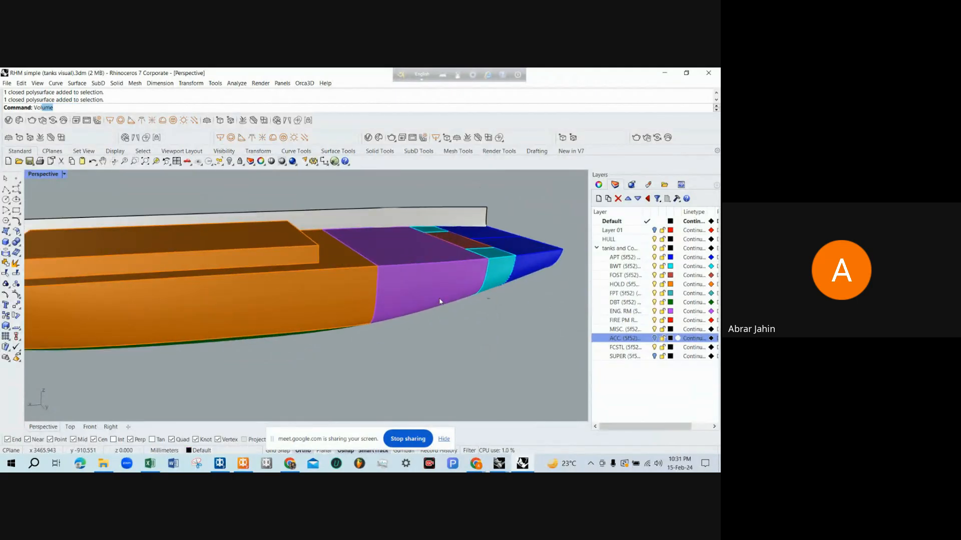
key("Return")
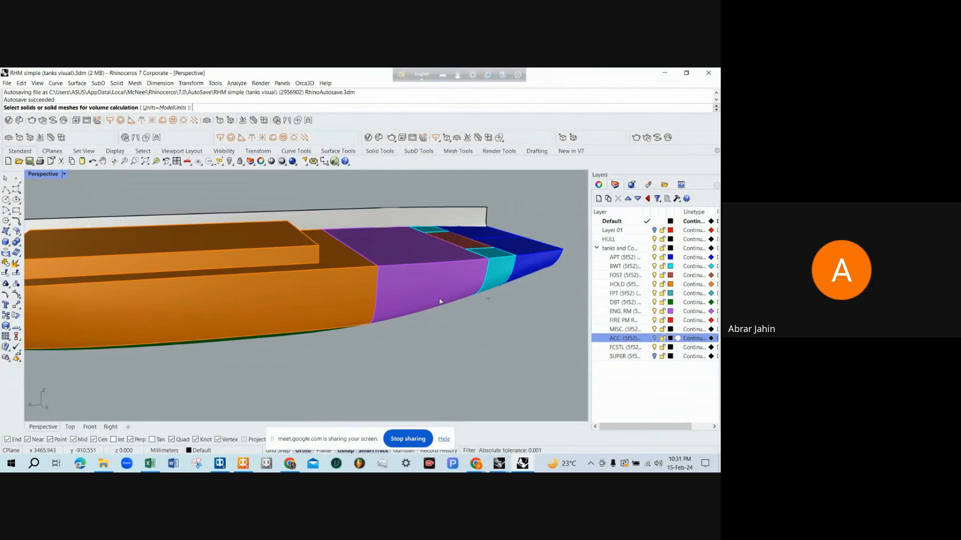
left_click(159, 107)
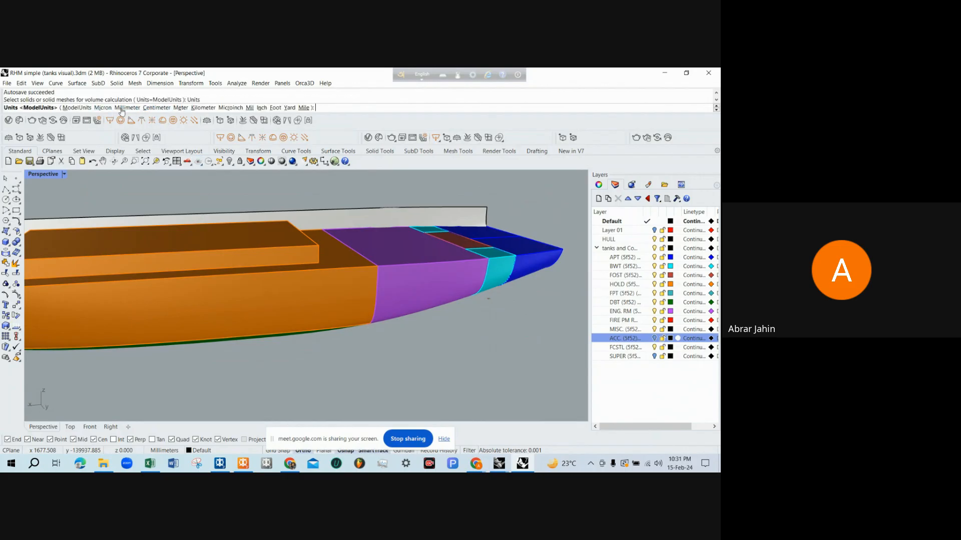
left_click(180, 107)
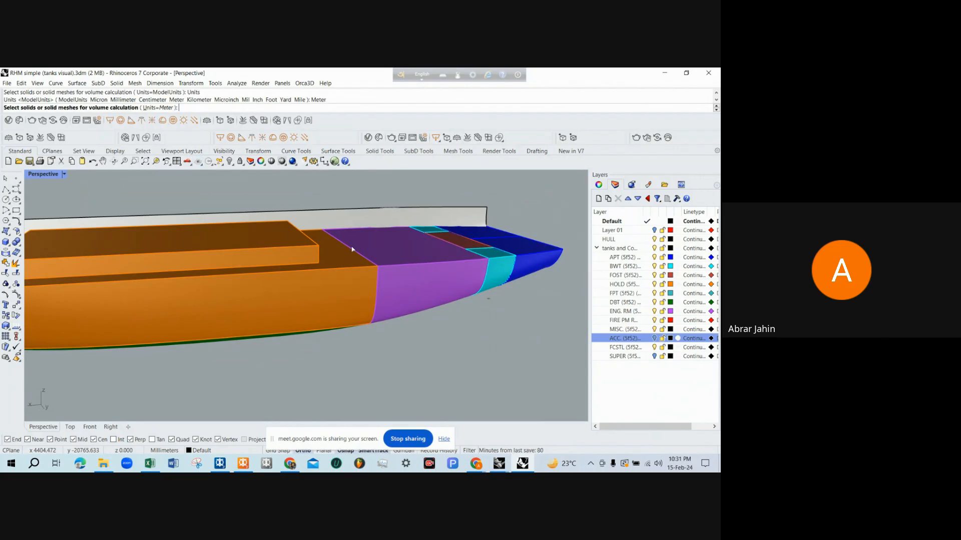
left_click(407, 272)
key("Return")
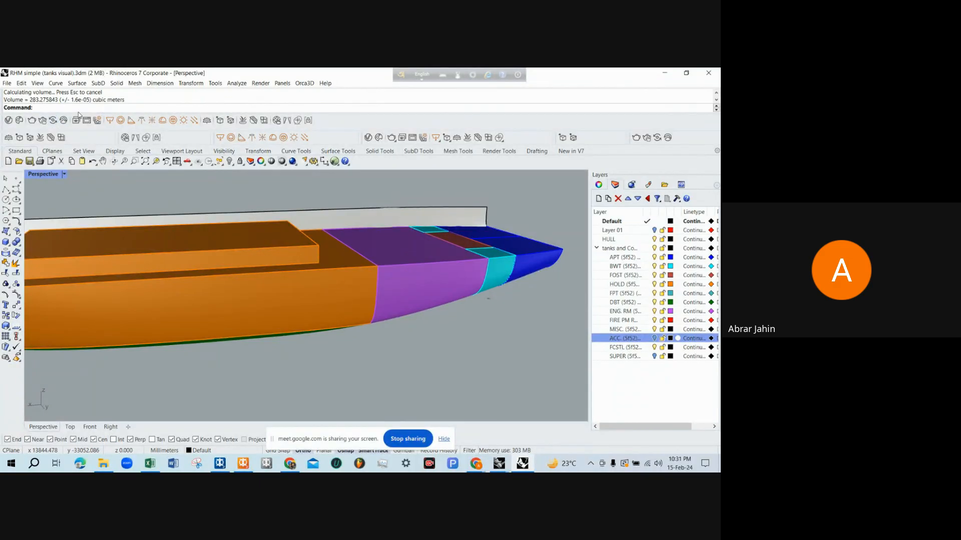
Examine the engine room solid and its neighbouring hold and aft tanks from several angles
scroll(439, 288, "up", 1)
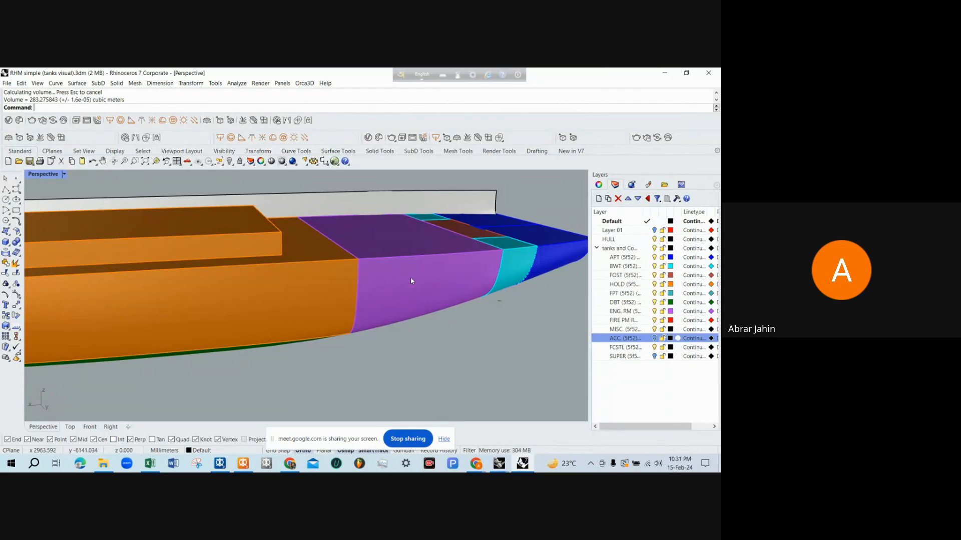
scroll(411, 280, "up", 2)
scroll(410, 280, "down", 2)
scroll(410, 280, "up", 4)
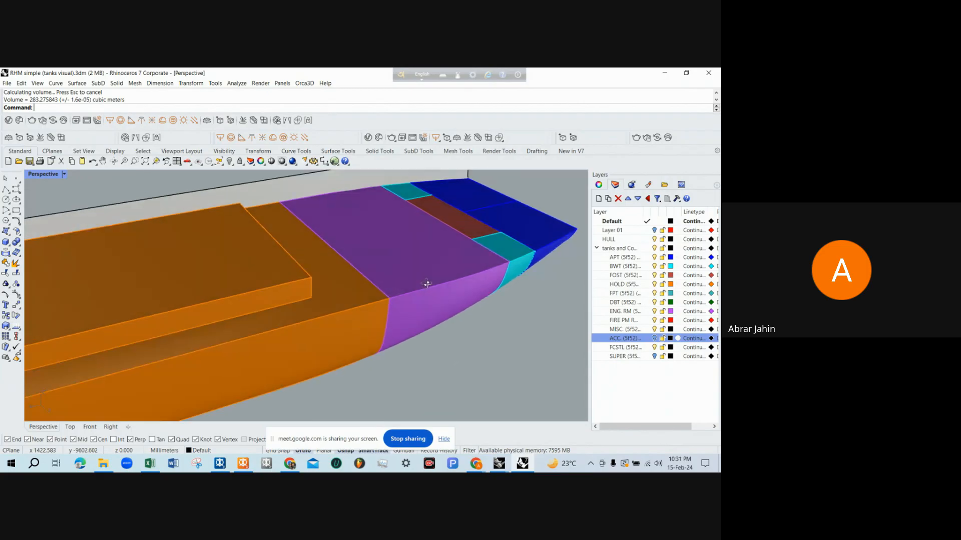
right_click_drag(426, 283, 412, 265)
scroll(412, 265, "up", 2)
scroll(412, 266, "down", 2)
scroll(412, 266, "up", 2)
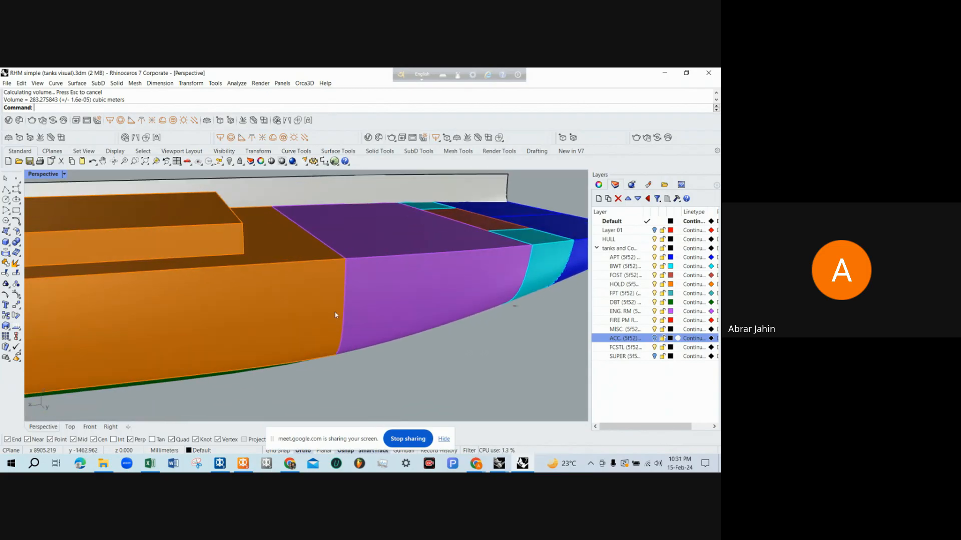
Switch back to MAXSURF Stability and set the ENGINE ROOM's intact and damaged permeability to 85%
left_click(242, 464)
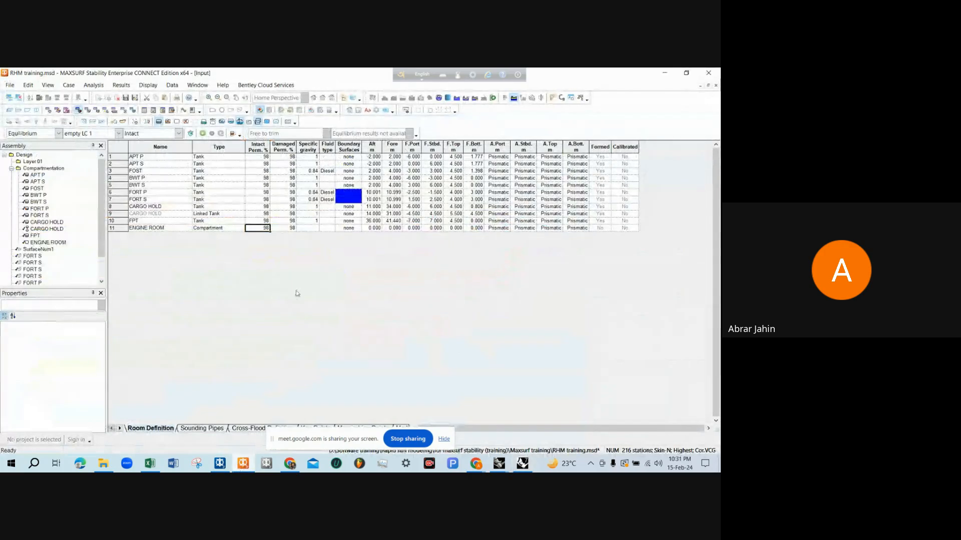
type("85")
key("Tab")
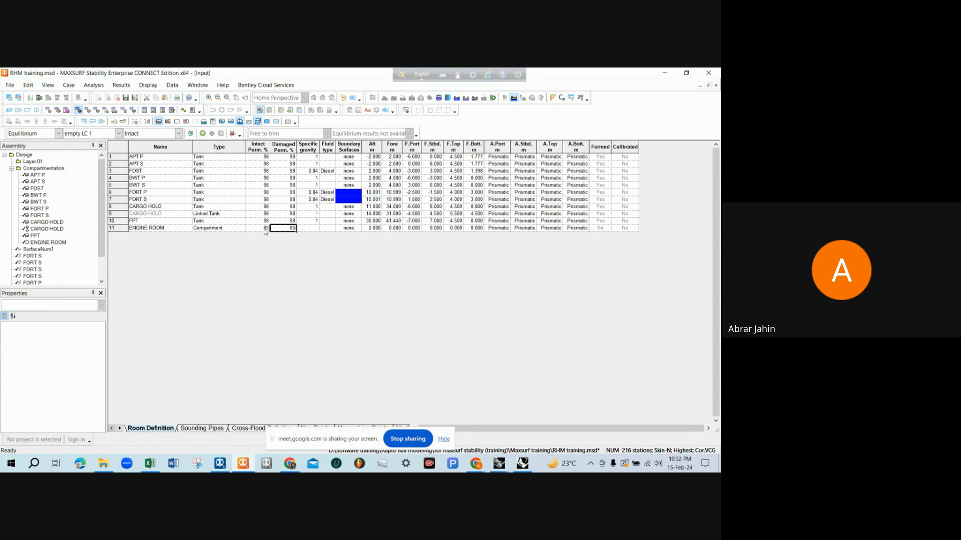
left_click(346, 229)
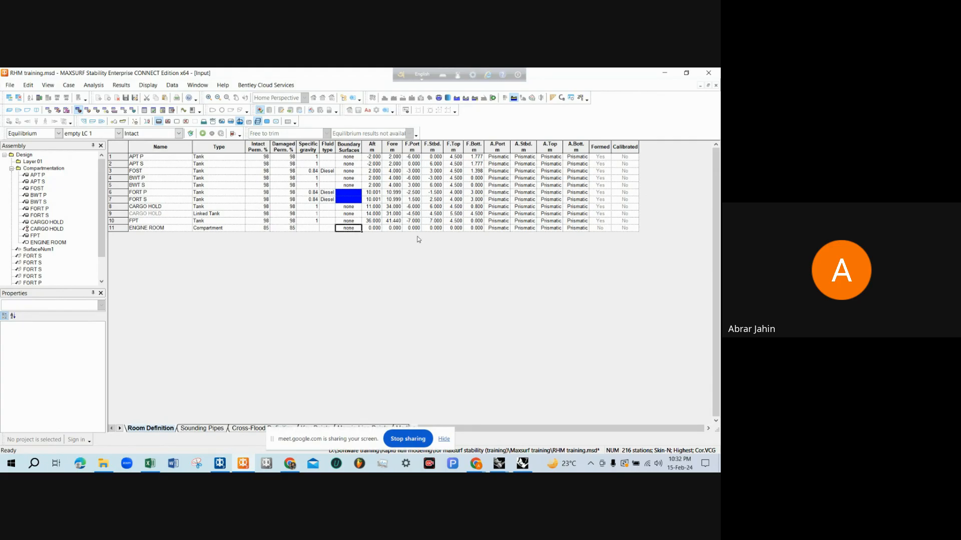
left_click(266, 230)
left_click(289, 229)
left_click(253, 228)
left_click(281, 230)
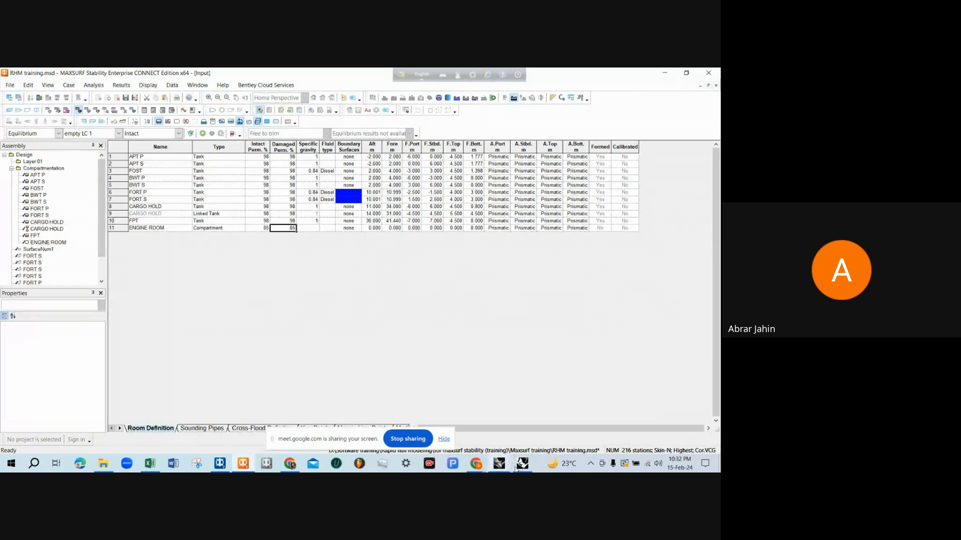
Switch to the RHM tank capacity drawing in Rhinoceros and read the engine room's aft and forward distances from the AP and its height
mouse_move(501, 468)
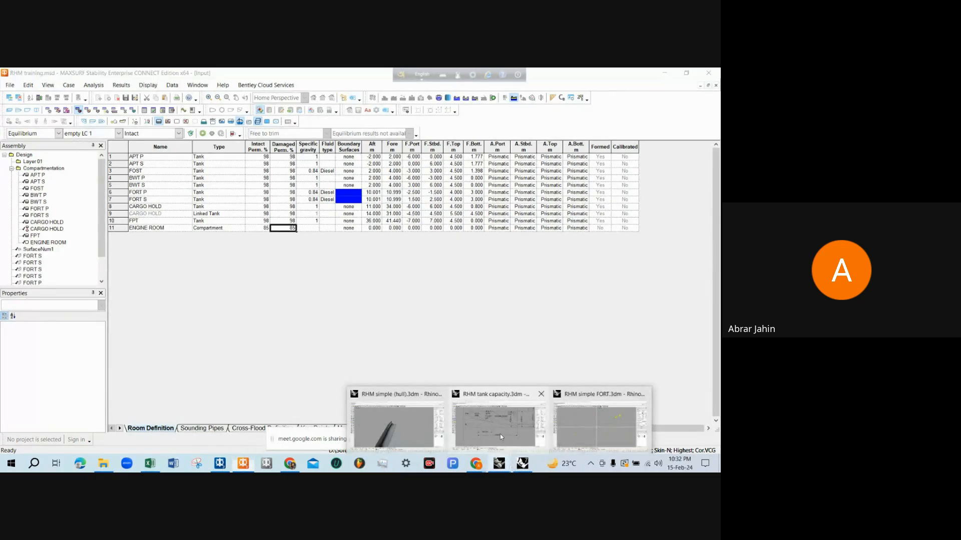
left_click(500, 434)
scroll(260, 284, "down", 2)
scroll(285, 332, "up", 5)
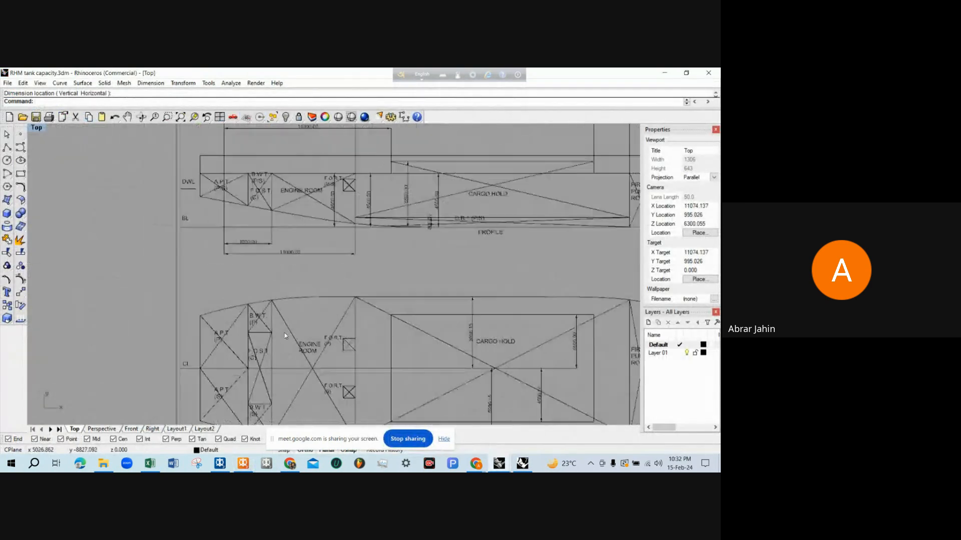
scroll(250, 311, "up", 1)
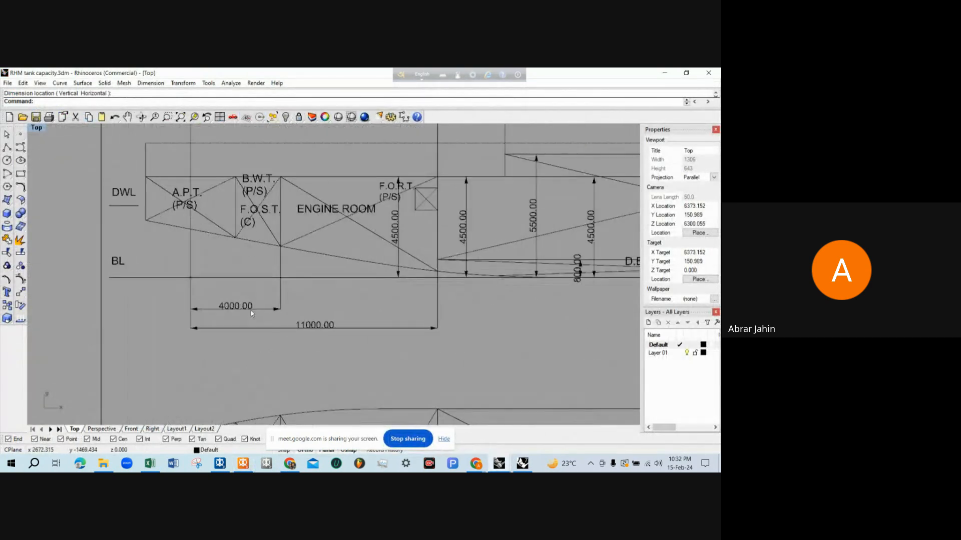
scroll(245, 316, "up", 3)
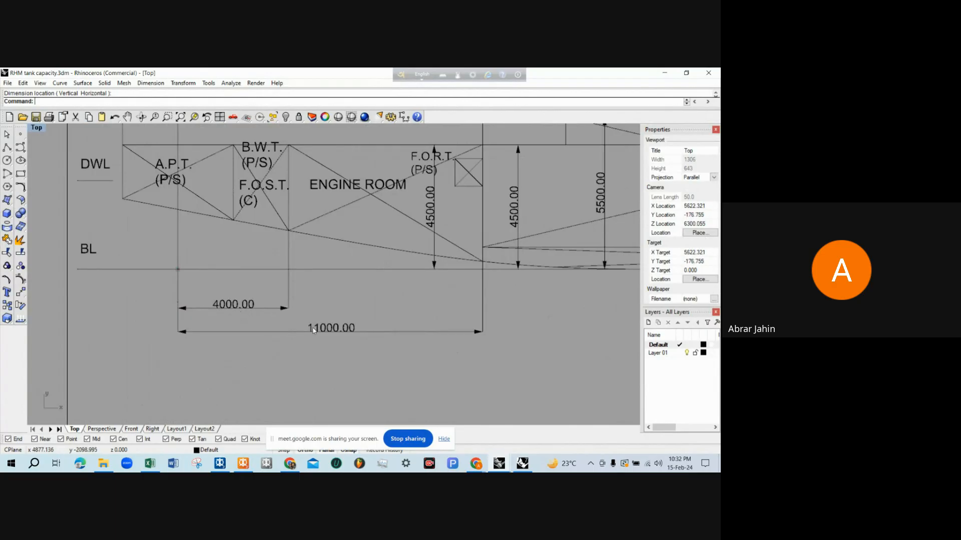
scroll(395, 295, "down", 1)
scroll(536, 255, "up", 2)
Return to MAXSURF Stability and set the ENGINE ROOM's aft limit to 4 m and fore limit to 11 m
key("alt+Tab")
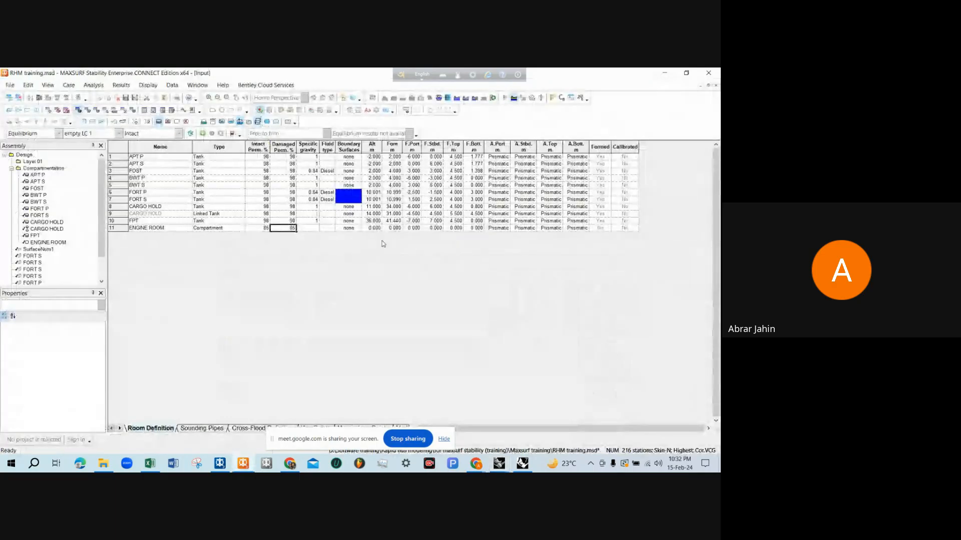
left_click(373, 228)
type("4")
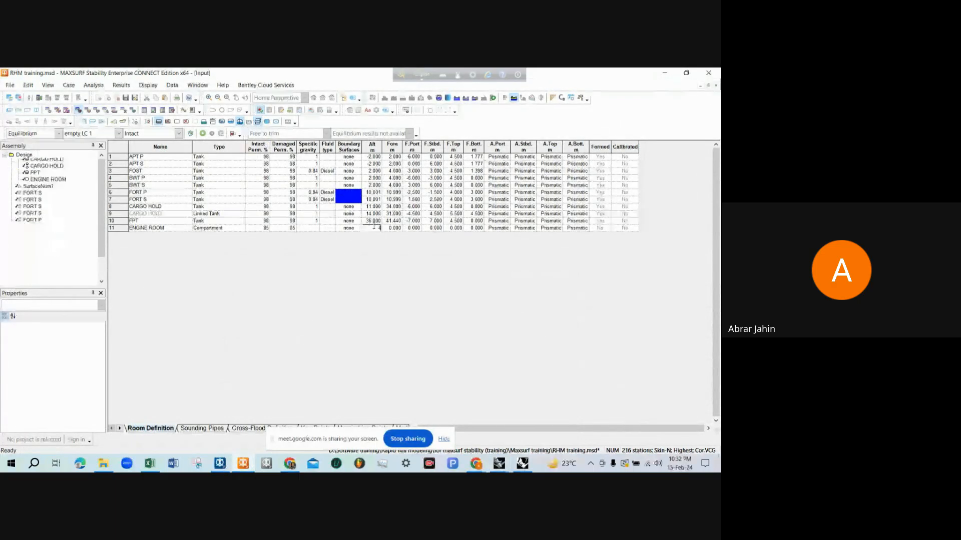
key("Tab")
type("11")
key("Tab")
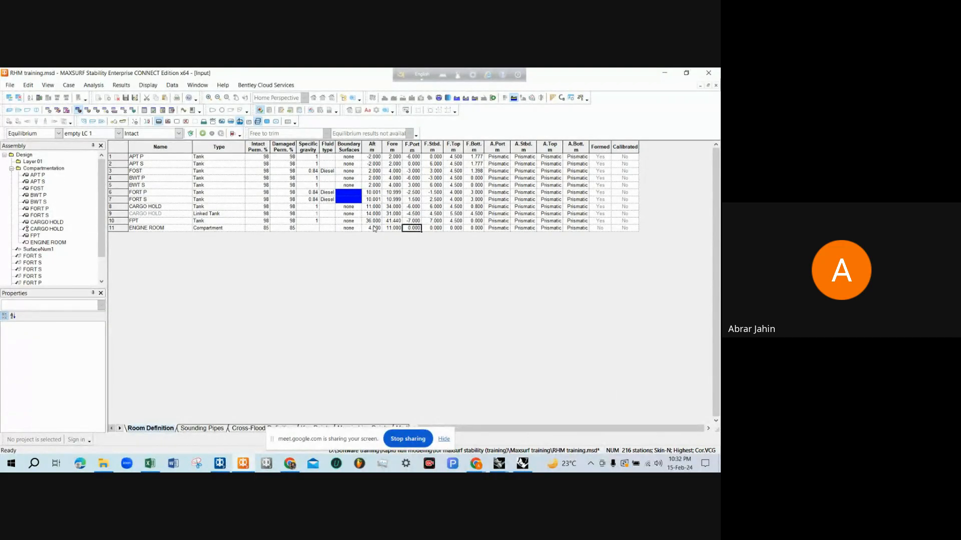
Set the ENGINE ROOM's forward port to -6 m, starboard to 6 m and top to 4.5 m, and update the tank loadings to form it
type("-6")
key("Tab")
type("6")
key("Tab")
type("4")
key("Tab")
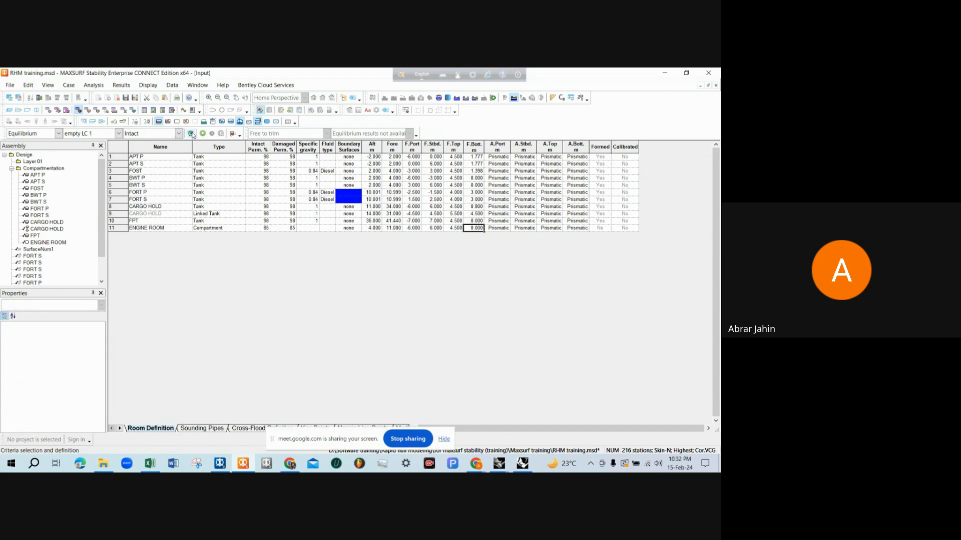
left_click(232, 134)
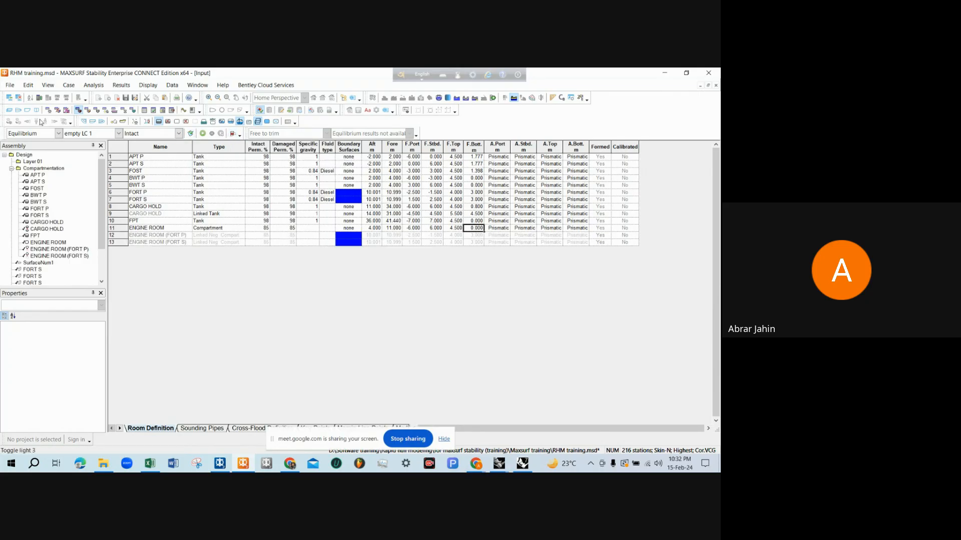
Open the perspective view of the vessel and turn on the visibility of intact compartments
left_click(9, 110)
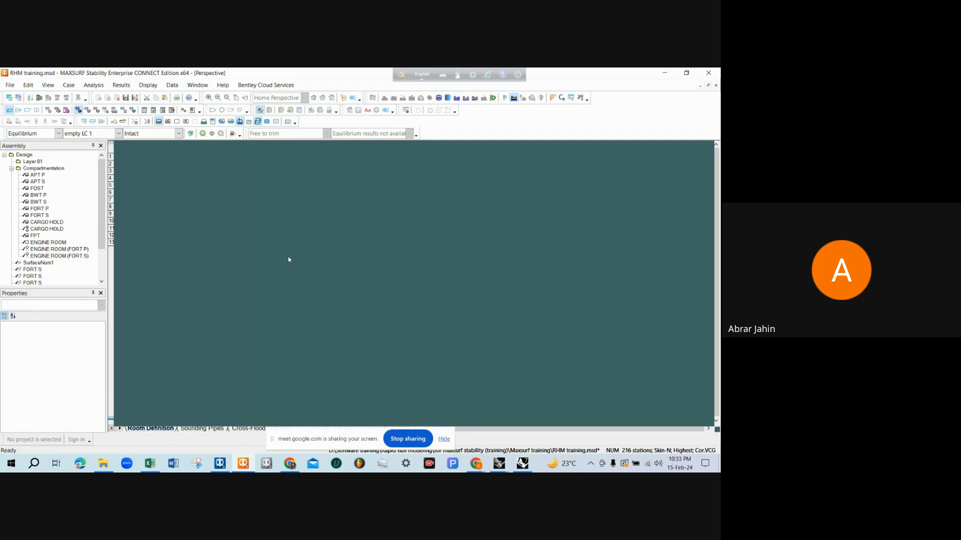
scroll(304, 335, "up", 1)
scroll(304, 335, "down", 1)
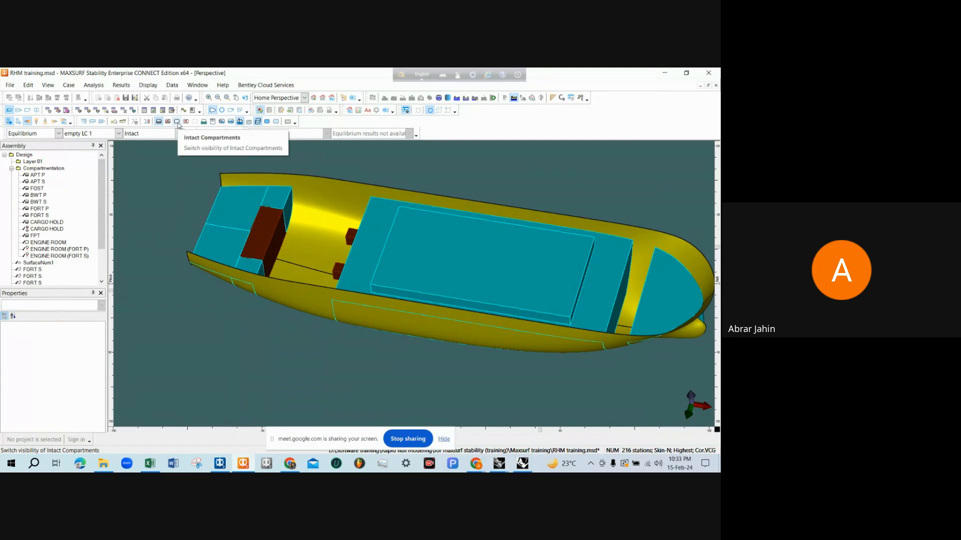
left_click(148, 85)
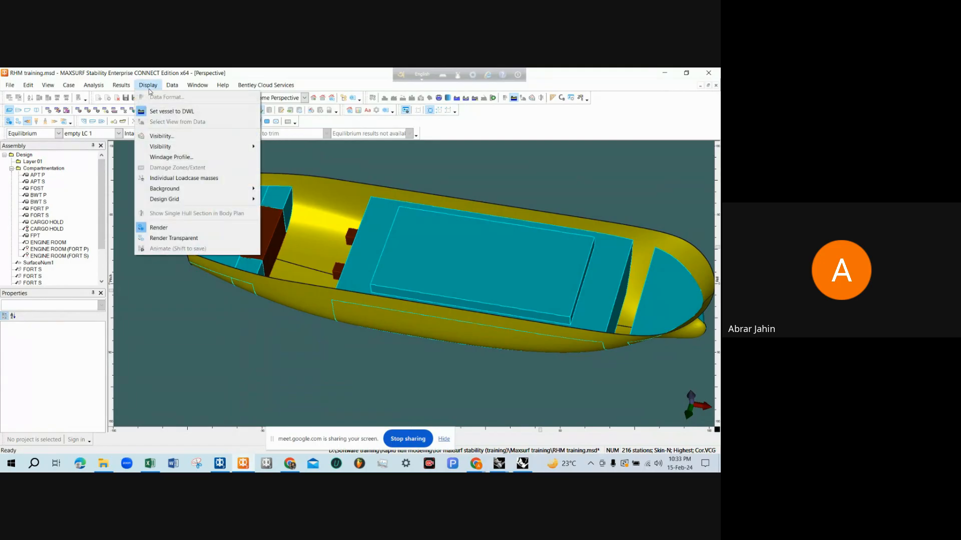
mouse_move(181, 145)
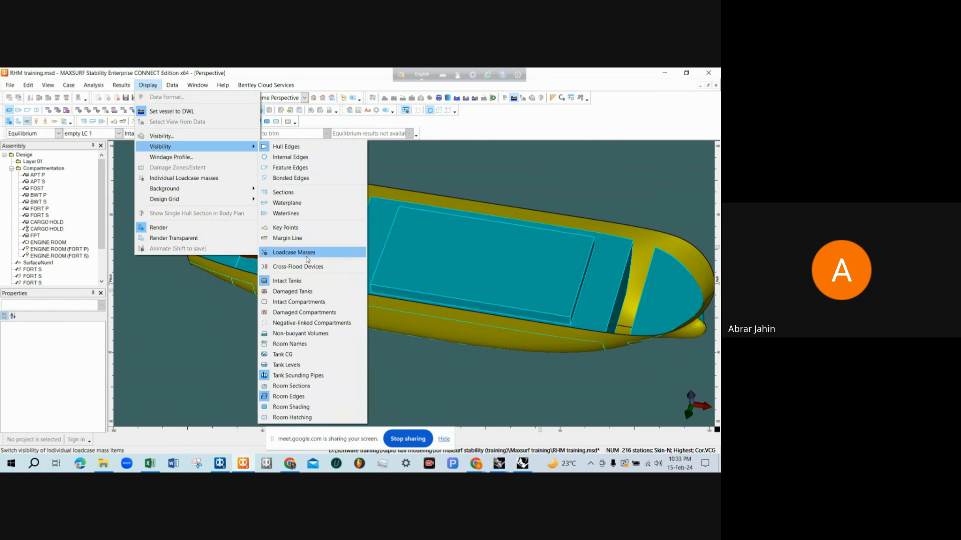
left_click(306, 302)
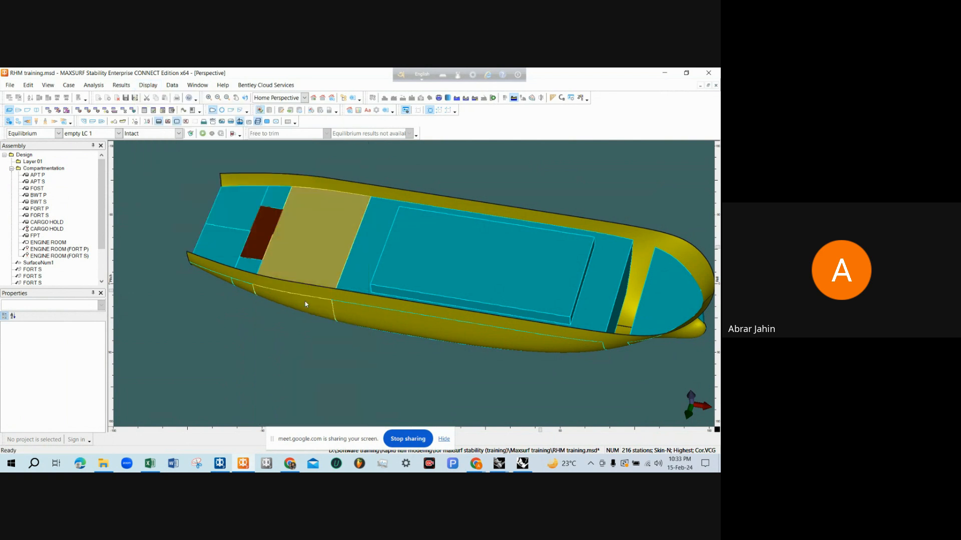
Inspect the engine room compartment between the aft tanks and the cargo hold from above and from below the hull
left_click(316, 247)
left_click(331, 205)
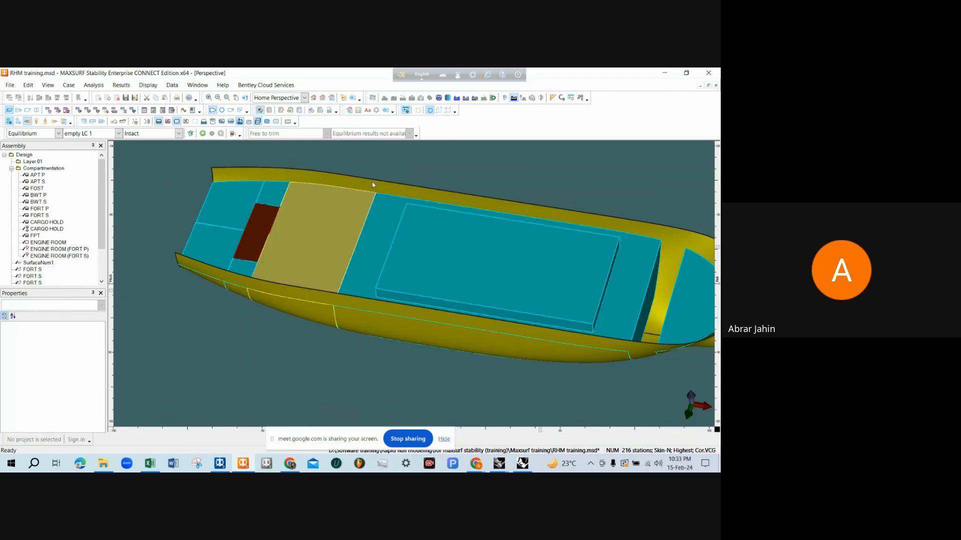
scroll(322, 254, "down", 2)
middle_click_drag(322, 254, 368, 179)
middle_click_drag(304, 270, 336, 268)
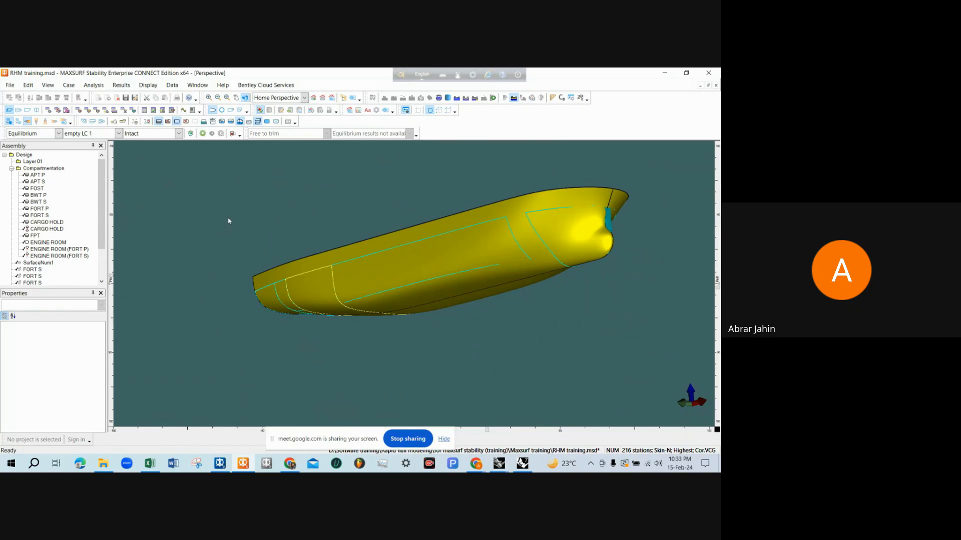
Check the engine room in the room definition table and in the Rhinoceros tanks visual model, ending back in MAXSURF Stability
left_click(78, 110)
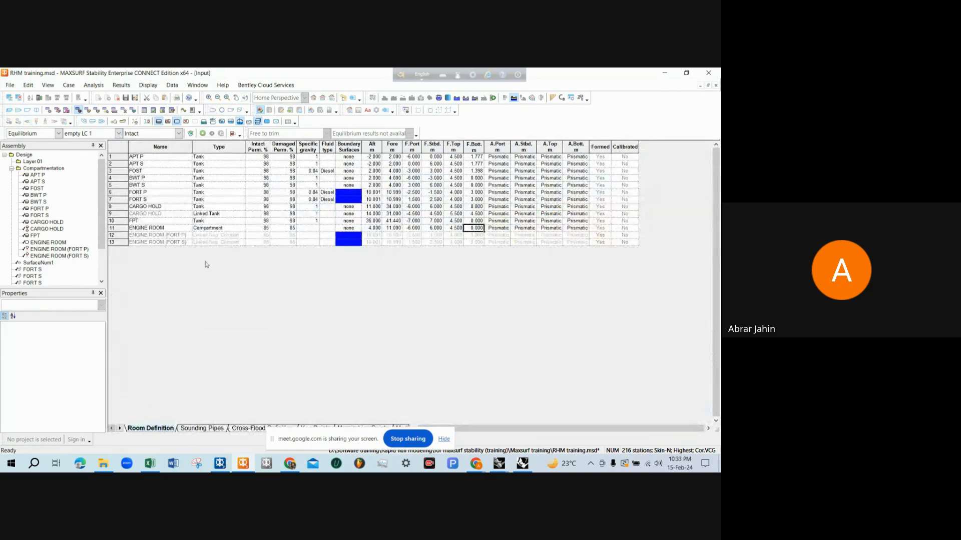
left_click(215, 235)
left_click(663, 74)
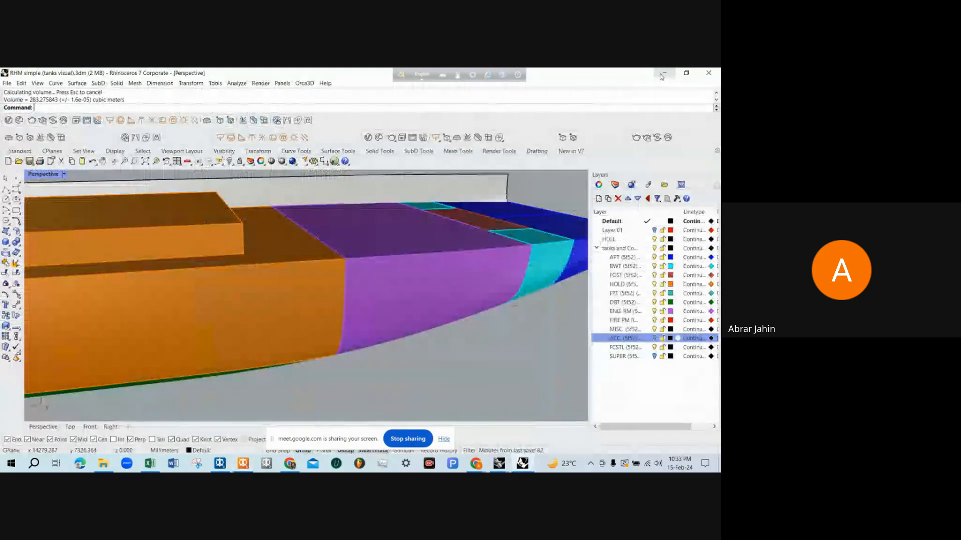
left_click(245, 467)
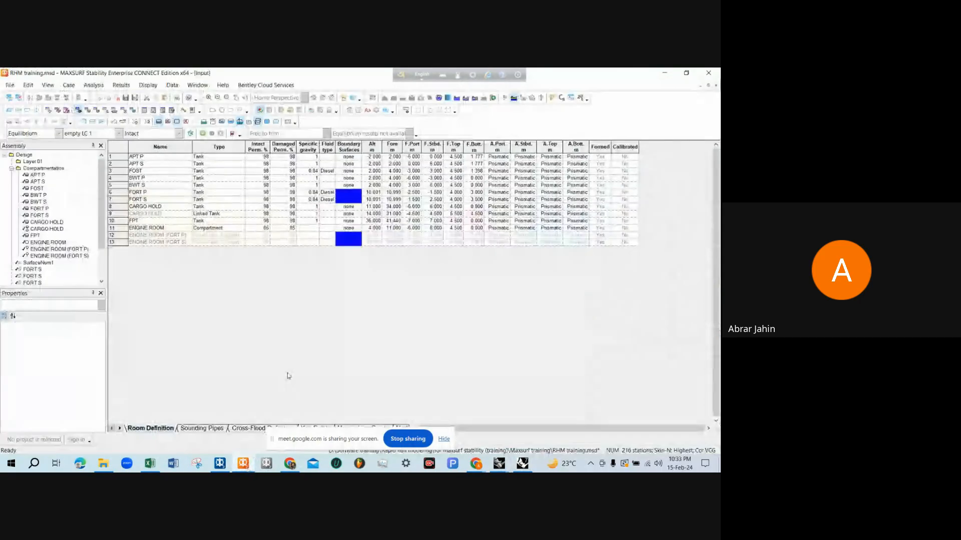
Render the perspective view transparent and inspect the two FORT tanks inside the engine room compartment
left_click(8, 110)
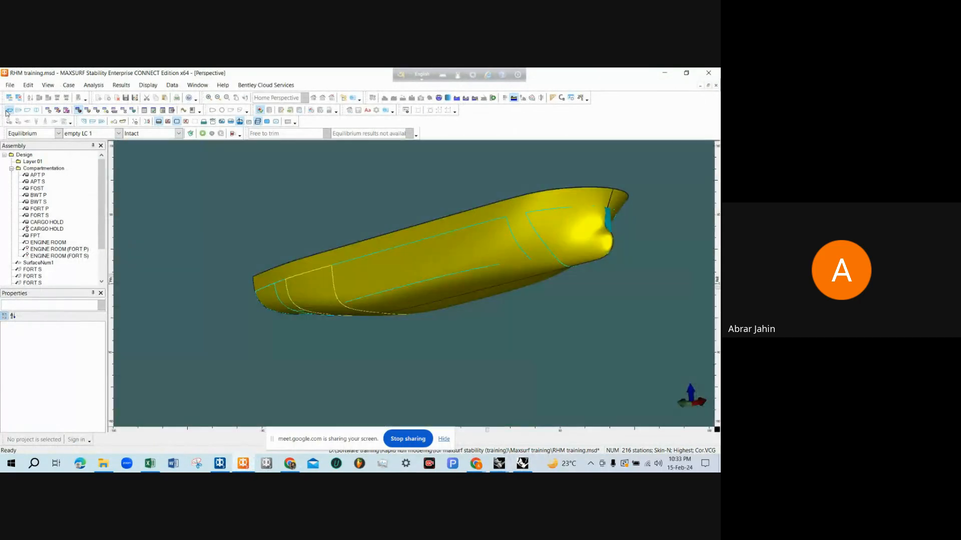
left_click_drag(307, 286, 463, 274)
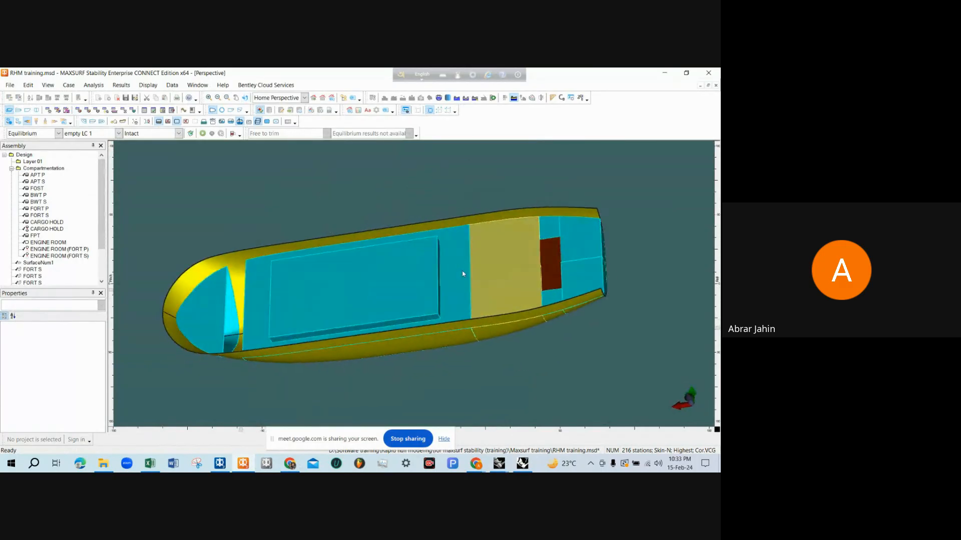
left_click(19, 122)
scroll(503, 277, "up", 6)
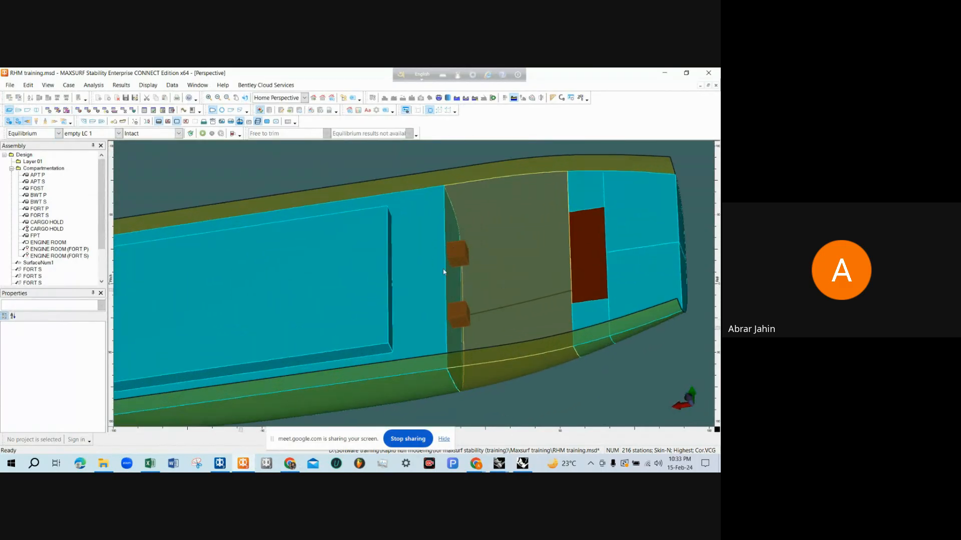
scroll(468, 270, "down", 1)
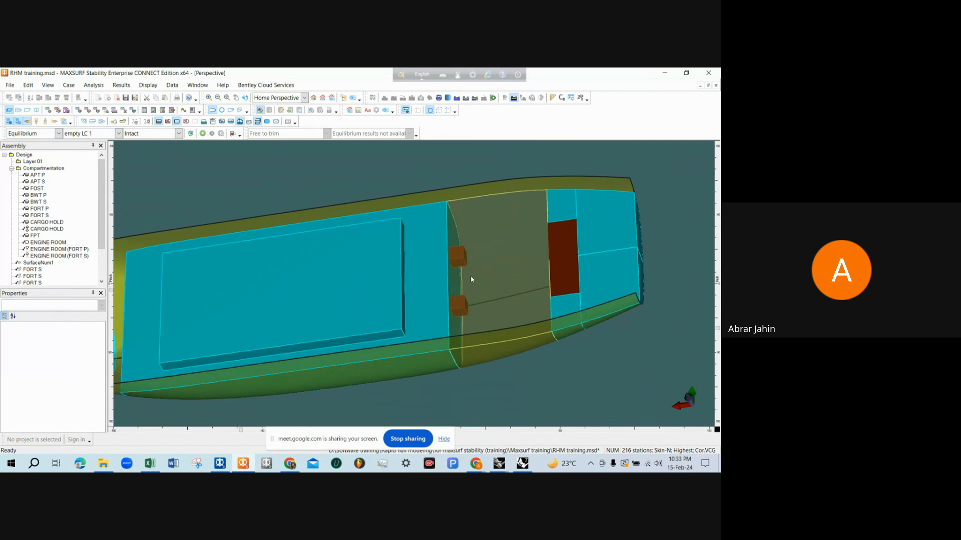
scroll(471, 275, "up", 1)
mouse_move(472, 275)
middle_mouse_down()
mouse_move(463, 277)
mouse_move(470, 287)
mouse_move(495, 270)
mouse_move(463, 276)
middle_mouse_up()
scroll(453, 293, "down", 1)
scroll(463, 302, "up", 2)
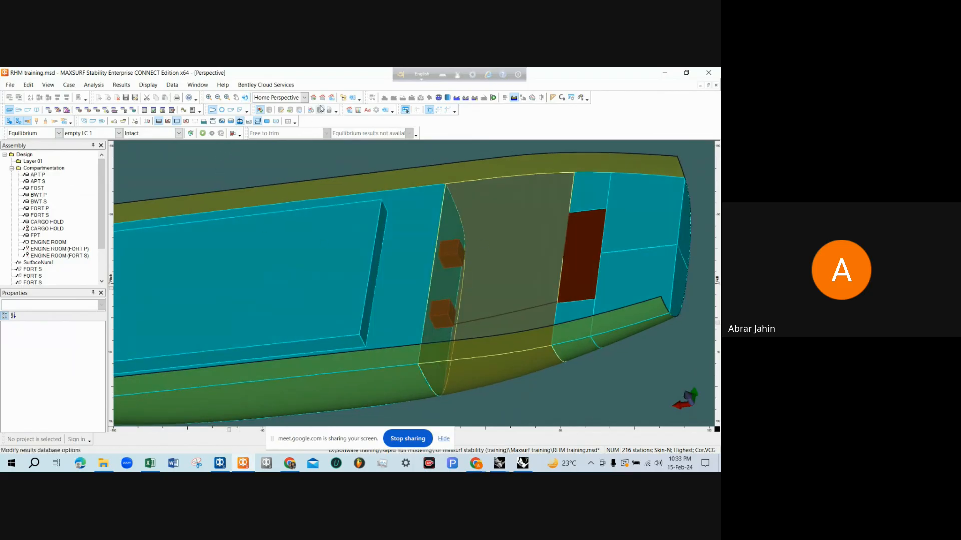
Add a room below ENGINE ROOM in the room definition table and name it FIRE PUMP ROOM
left_click(81, 111)
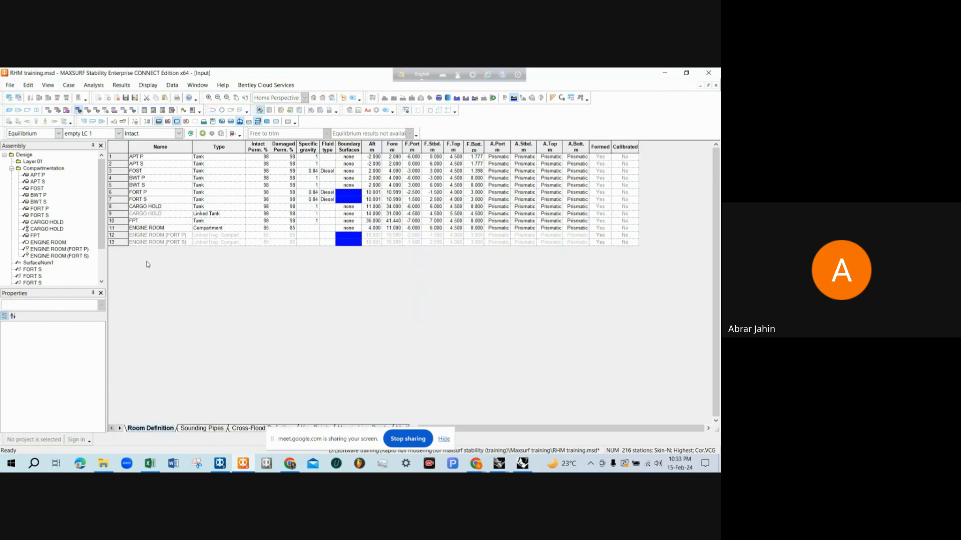
left_click(173, 230)
left_click(160, 243)
key("ctrl+a")
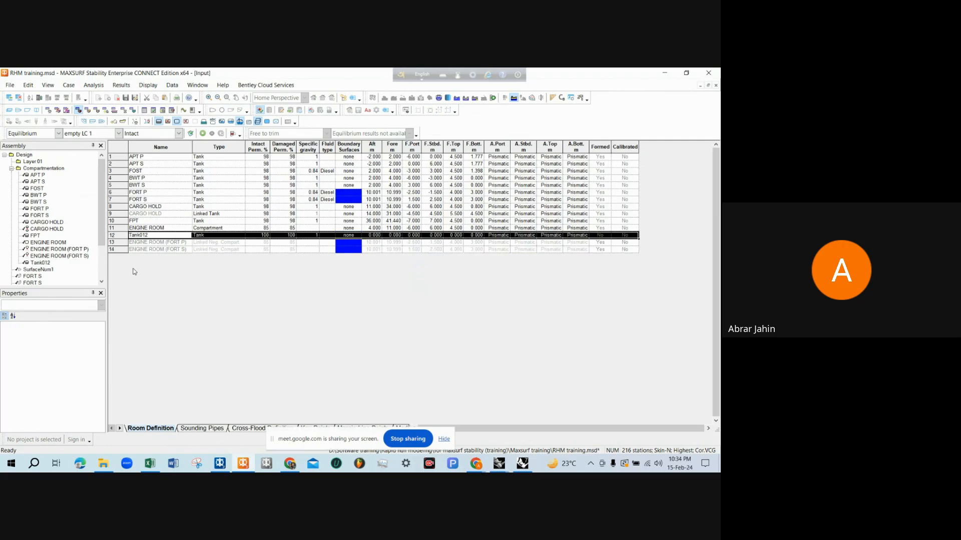
left_click(156, 236)
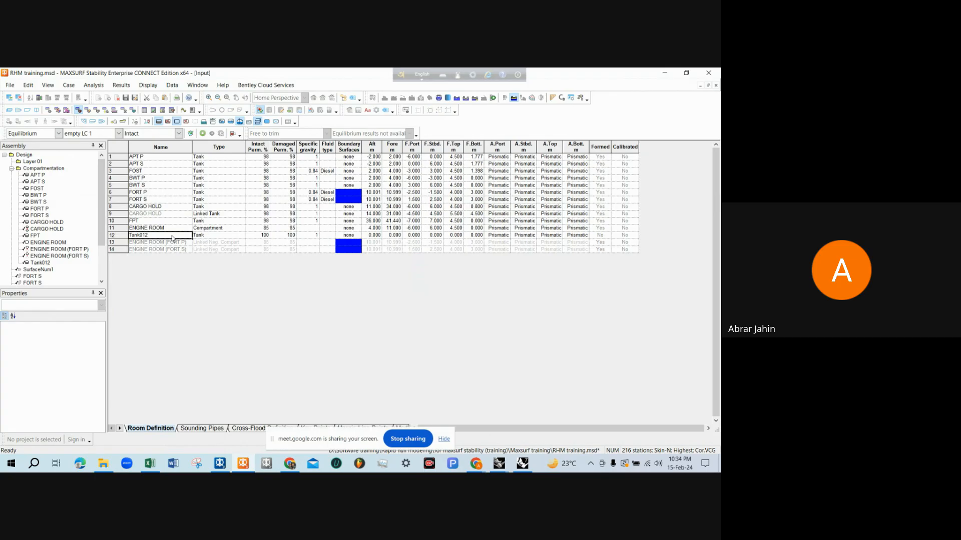
type("FIRE PUMP ROOM")
Copy the ENGINE ROOM's 85% intact and damaged permeabilities to the FIRE PUMP ROOM
left_click(264, 236)
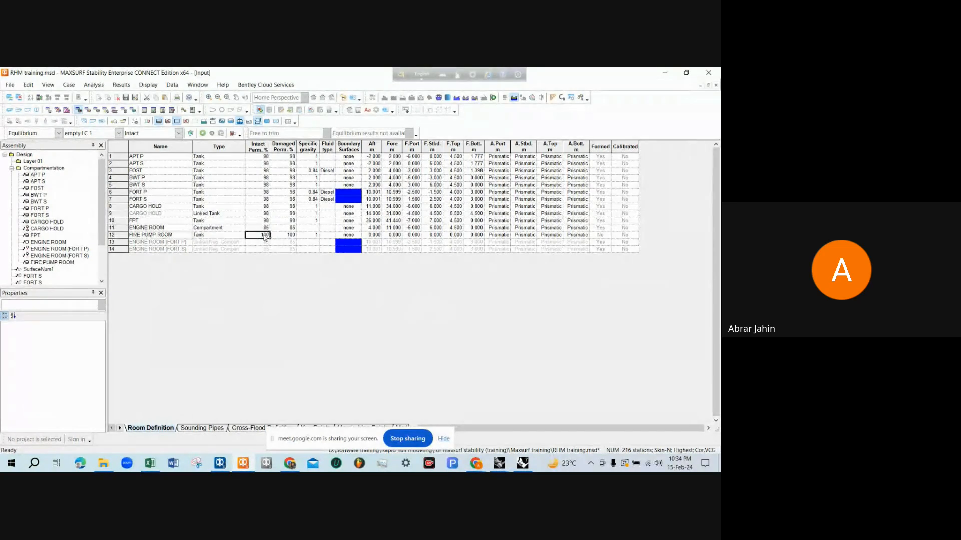
left_click_drag(264, 228, 282, 235)
type("85\t85")
Switch to the RHM tank capacity drawing in Rhinoceros and read the fire pump room's aft and forward distances from the AP on the profile
left_click(371, 231)
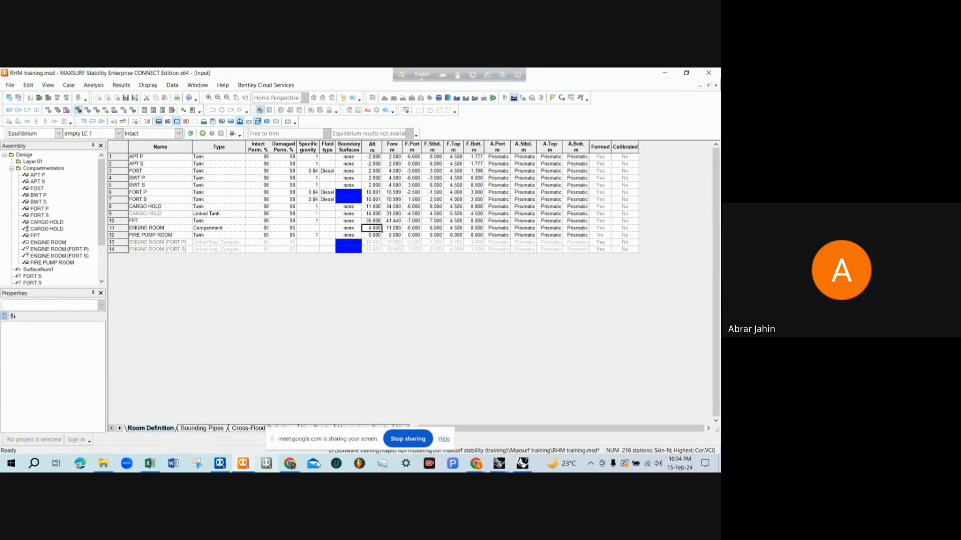
mouse_move(499, 463)
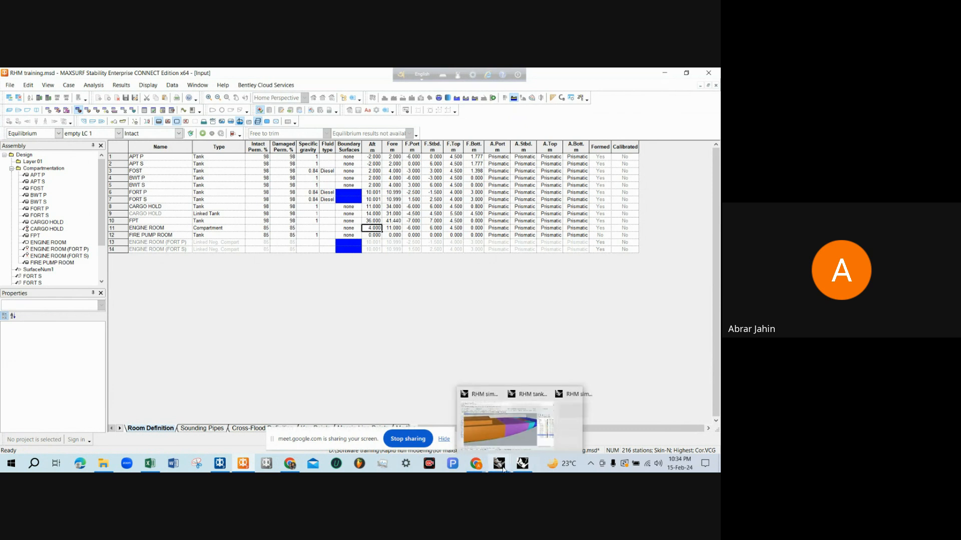
left_click(501, 445)
scroll(437, 267, "down", 5)
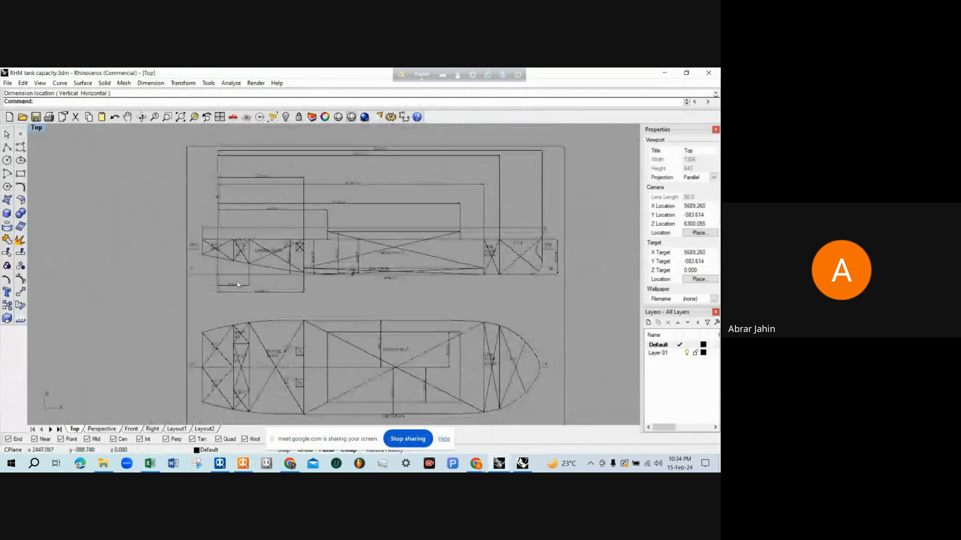
scroll(436, 267, "up", 4)
right_click_drag(392, 266, 419, 276)
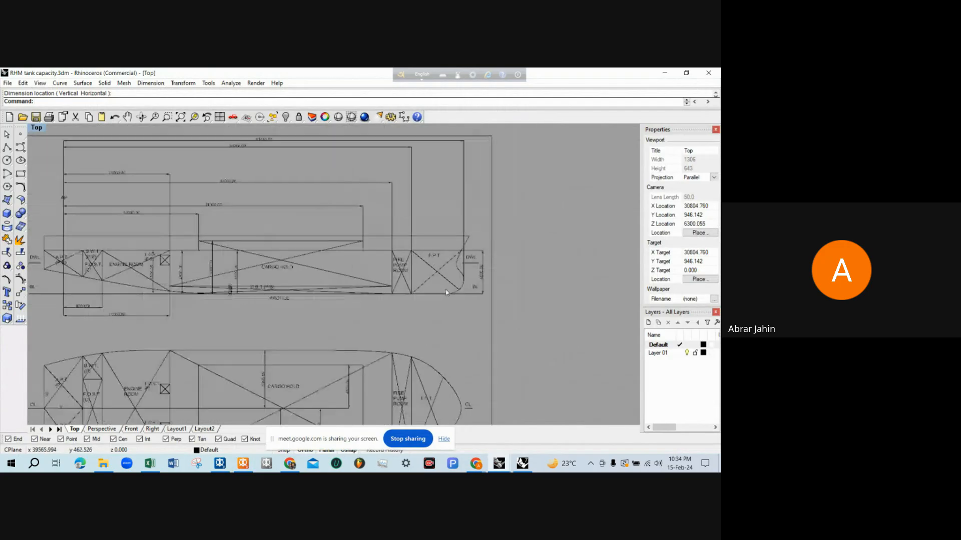
scroll(412, 265, "down", 2)
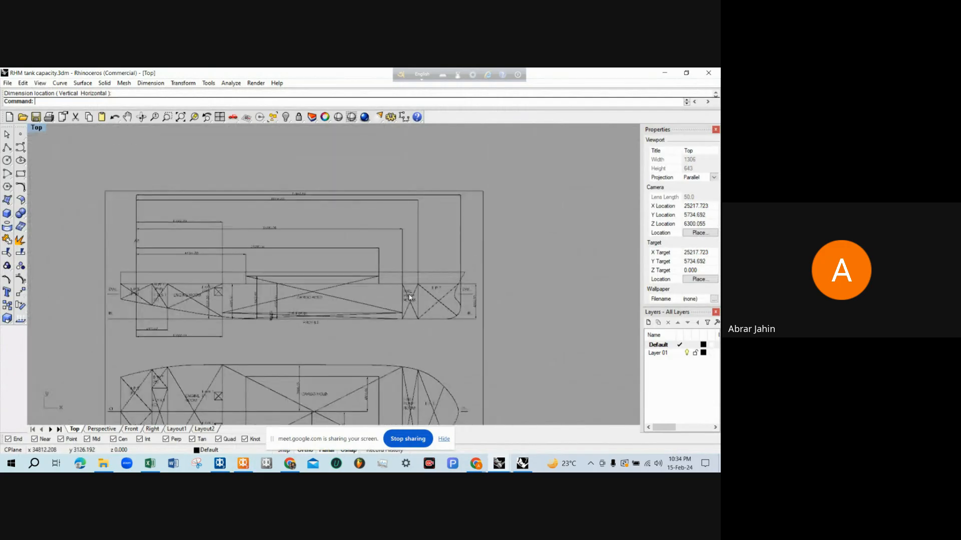
scroll(406, 312, "up", 5)
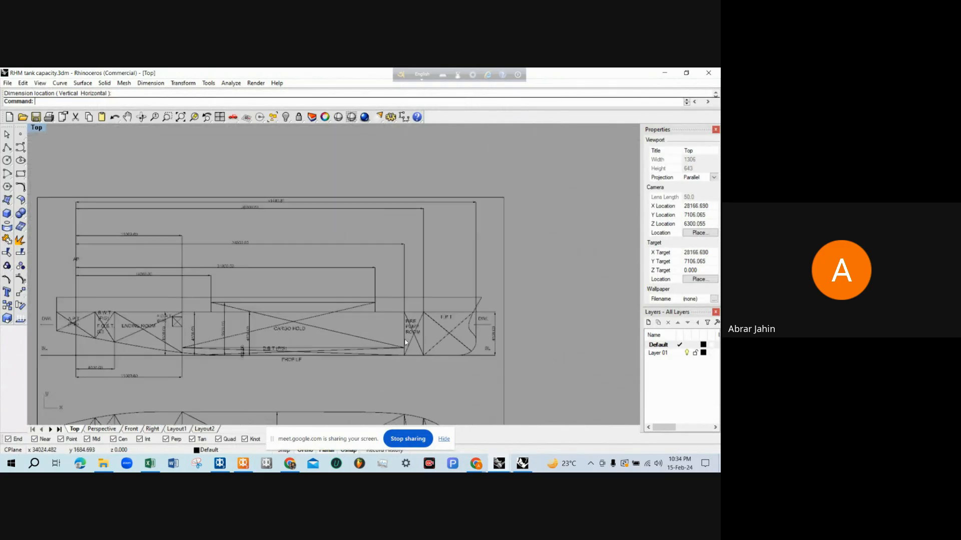
scroll(406, 335, "down", 1)
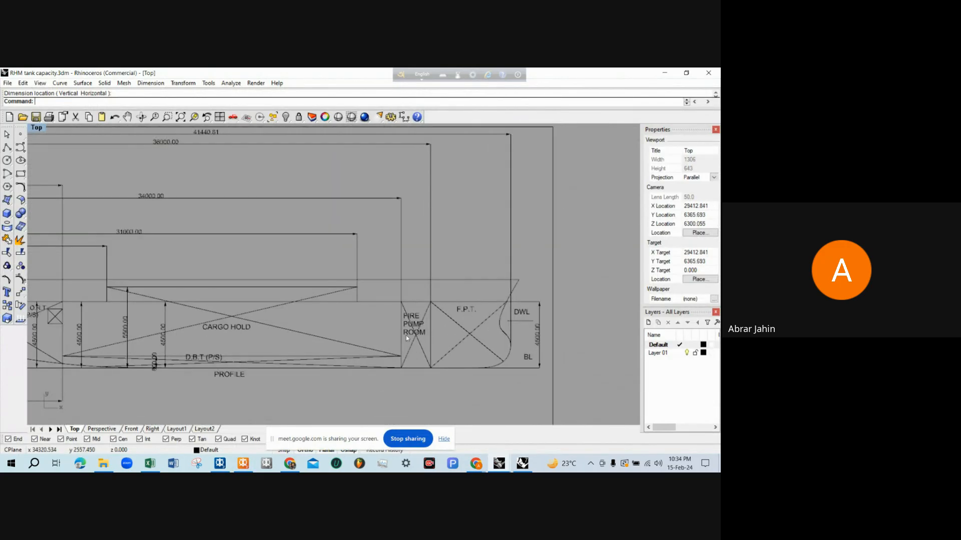
left_click(403, 264)
scroll(194, 224, "up", 4)
scroll(194, 223, "down", 5)
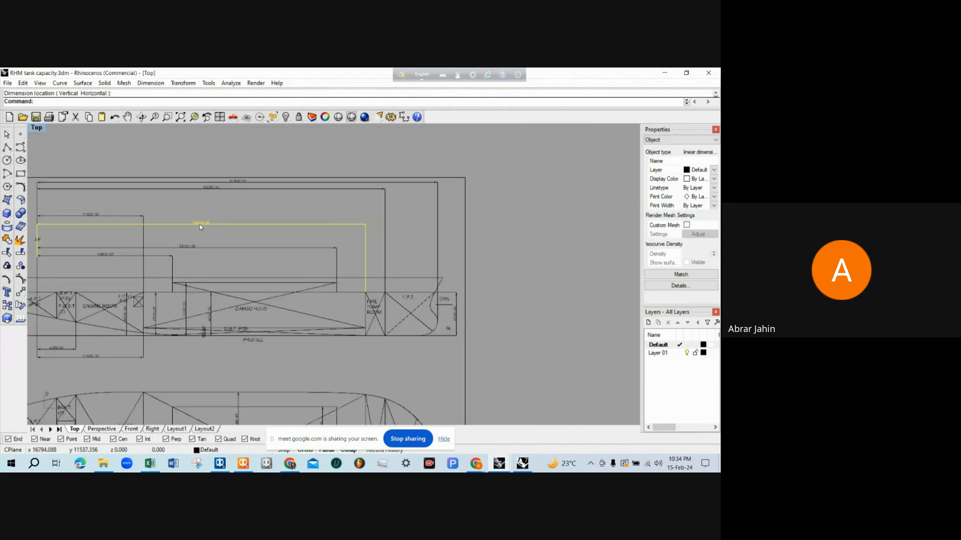
key("Escape")
scroll(405, 325, "up", 5)
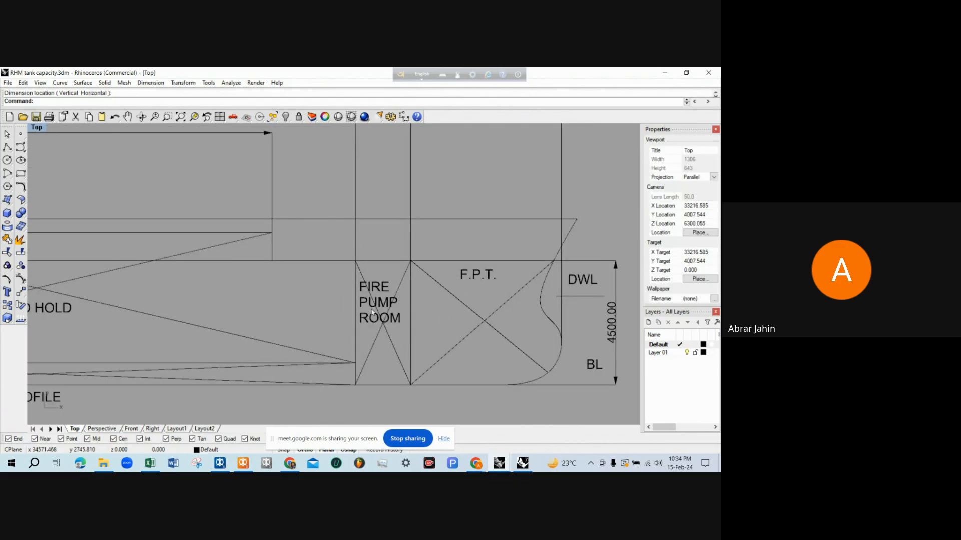
scroll(371, 312, "down", 6)
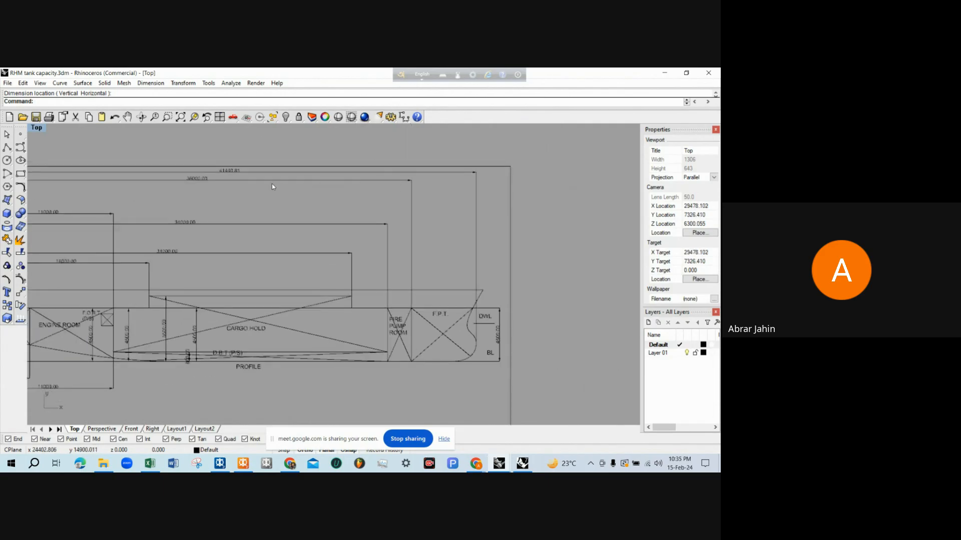
left_click(259, 179)
scroll(202, 181, "up", 4)
key("Escape")
scroll(242, 206, "down", 3)
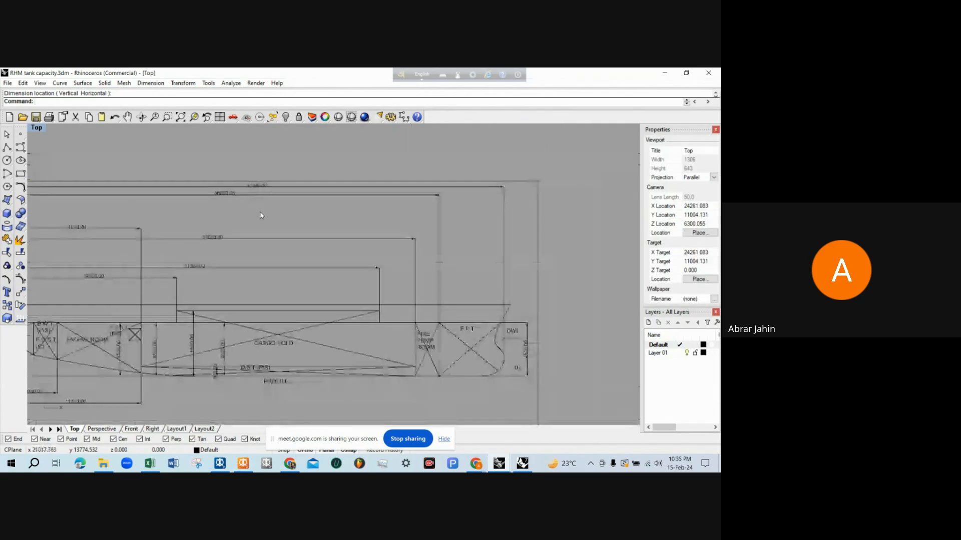
Return to MAXSURF Stability and set the FIRE PUMP ROOM's aft limit to 34 m and fore limit to 36 m
left_click(242, 464)
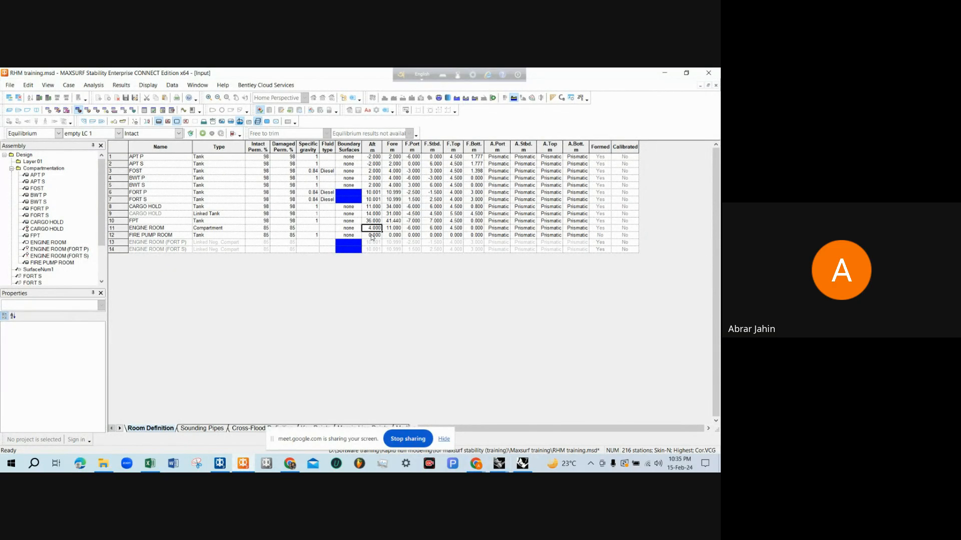
left_click(373, 235)
type("36")
key("Tab")
type("34")
left_click(373, 235)
type("34")
key("Tab")
type("3")
key("Tab")
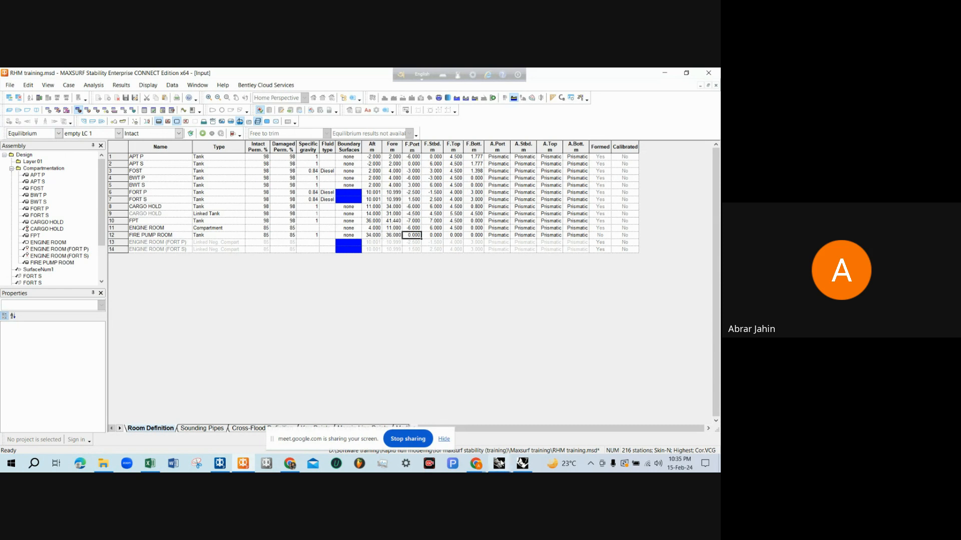
Check the fire pump room's breadth on the deck plan of the Rhinoceros tank capacity drawing and return to MAXSURF Stability
mouse_move(499, 463)
left_click(495, 426)
scroll(392, 267, "up", 5)
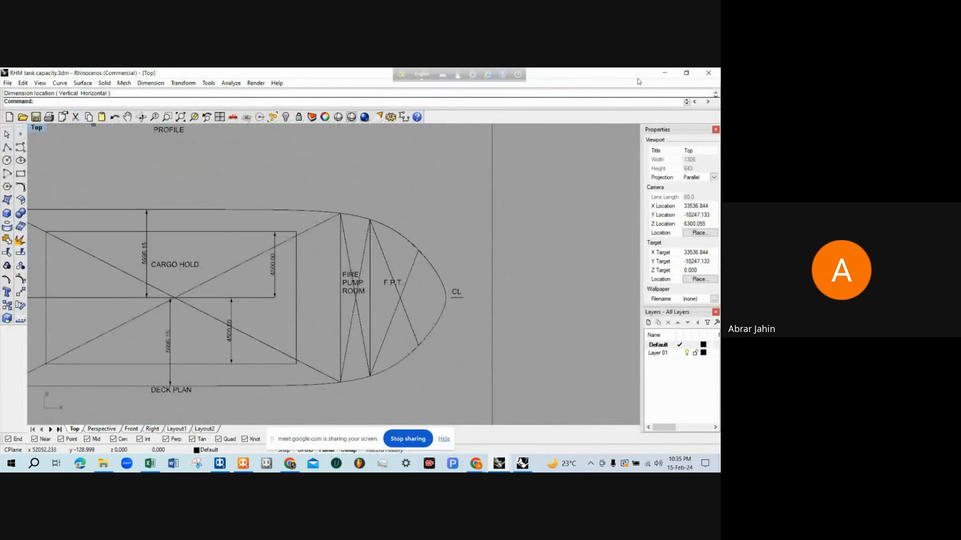
left_click(664, 73)
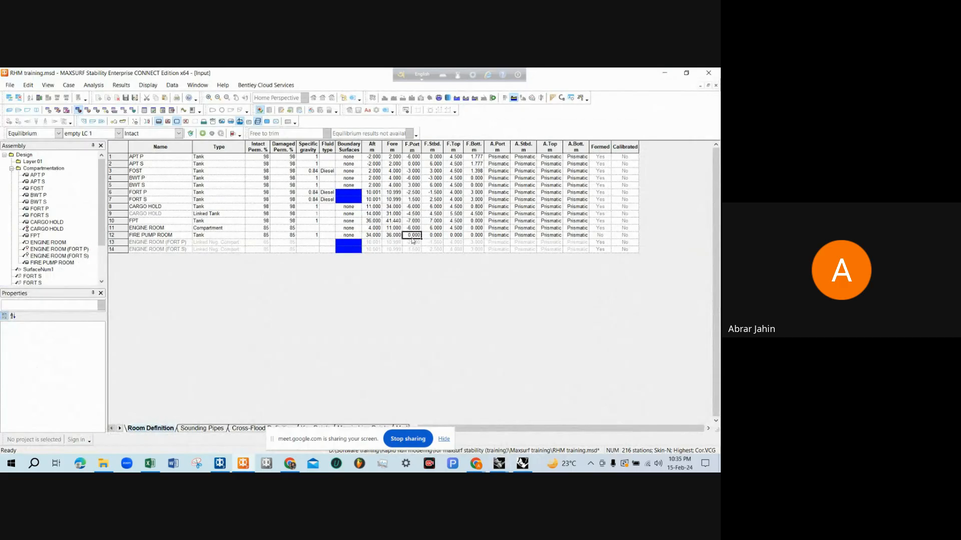
Set the FIRE PUMP ROOM's F.Port limit to -6 m and F.Stbd limit to 6 m
type("-6")
key("Tab")
type("6")
key("Tab")
Check the fire pump room's top height on the profile of the Rhinoceros tank capacity drawing and return to MAXSURF Stability
left_click(499, 463)
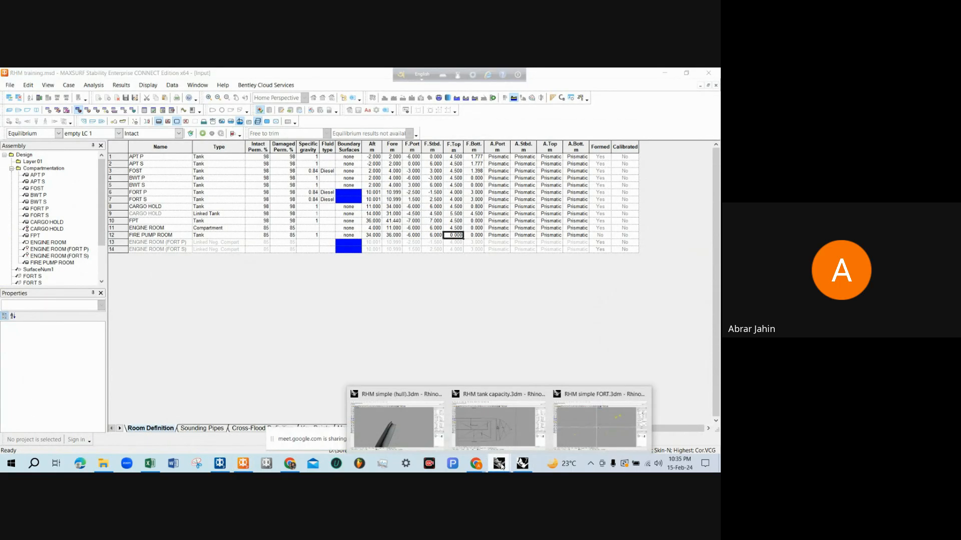
left_click(497, 425)
scroll(390, 356, "down", 2)
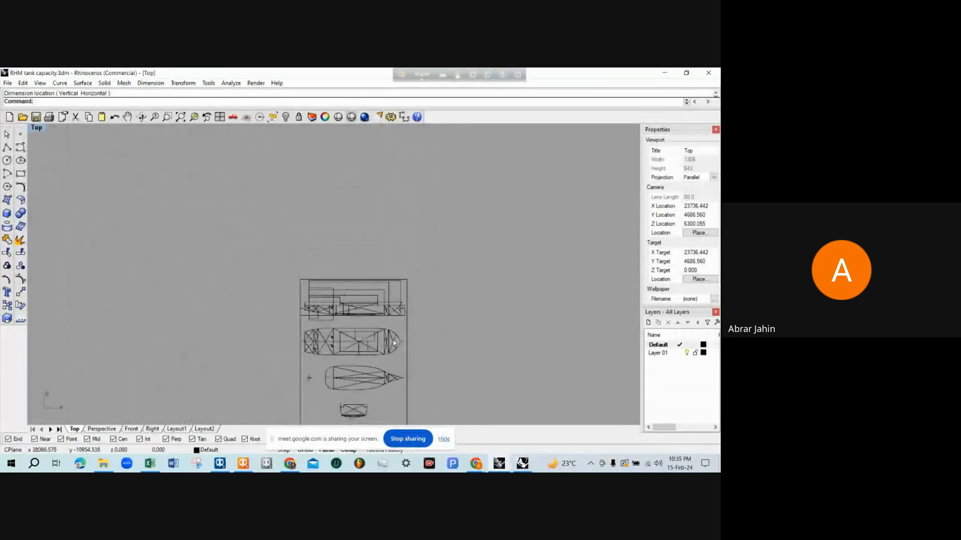
scroll(380, 340, "up", 8)
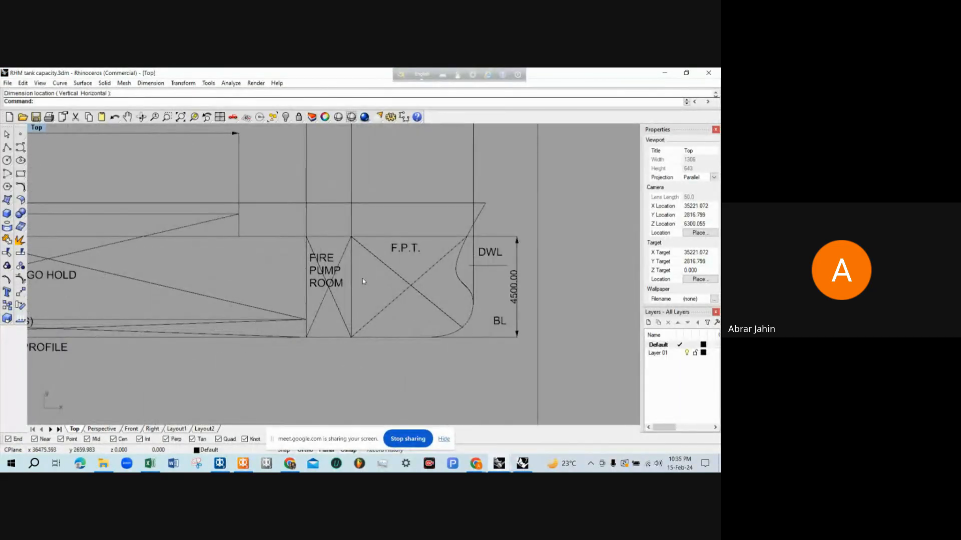
scroll(321, 257, "up", 1)
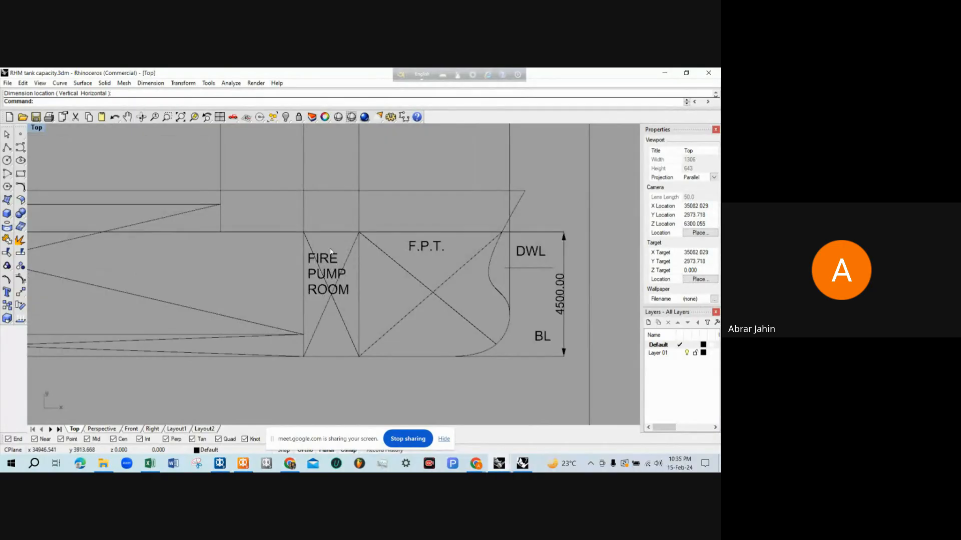
scroll(371, 246, "down", 2)
scroll(319, 240, "up", 2)
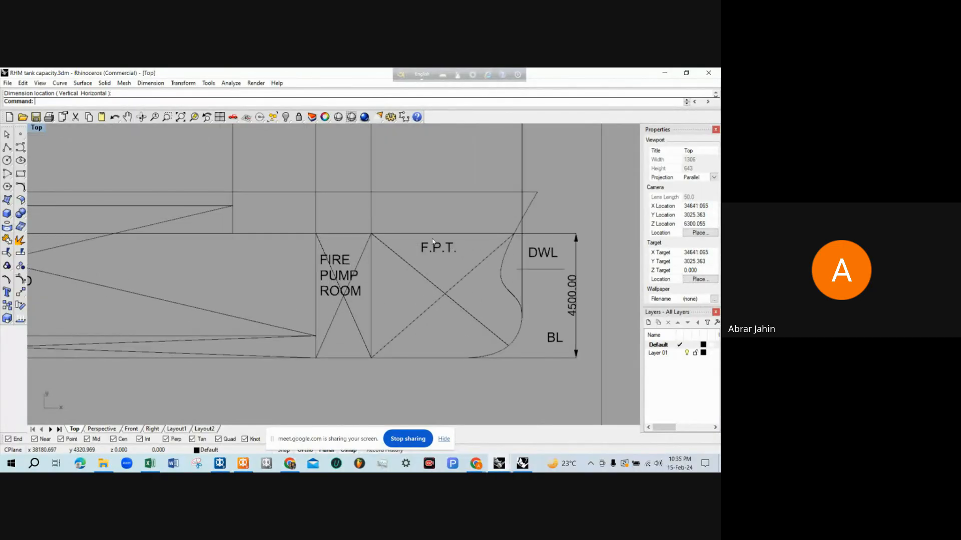
scroll(433, 242, "down", 5)
scroll(474, 270, "up", 3)
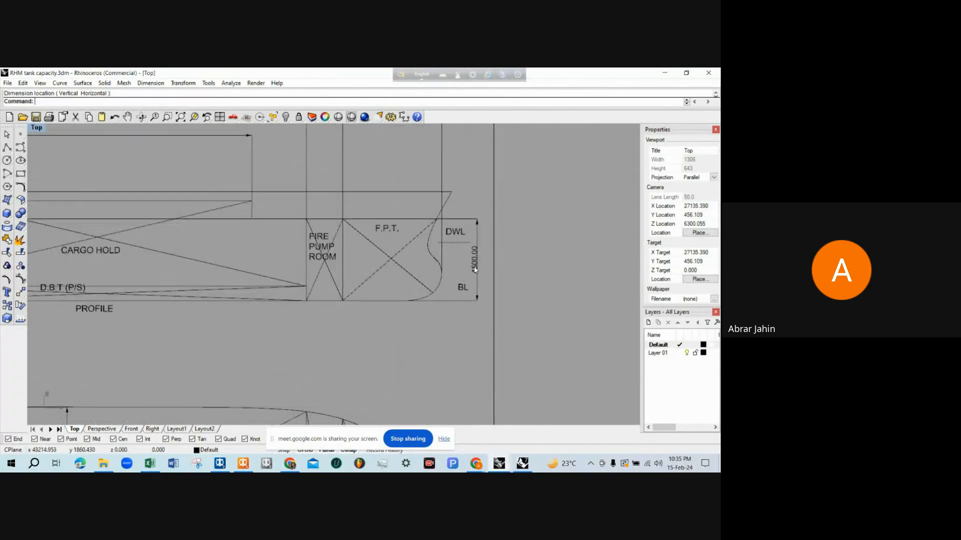
left_click(475, 270)
key("alt+Tab")
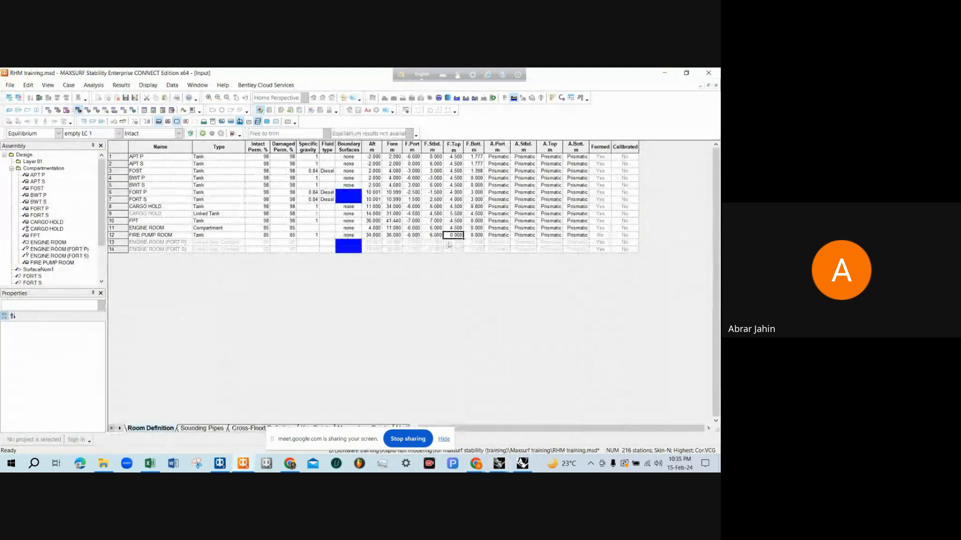
Set the FIRE PUMP ROOM's F.Top limit to 4.5 m
left_click(453, 235)
type("4.5")
key("Return")
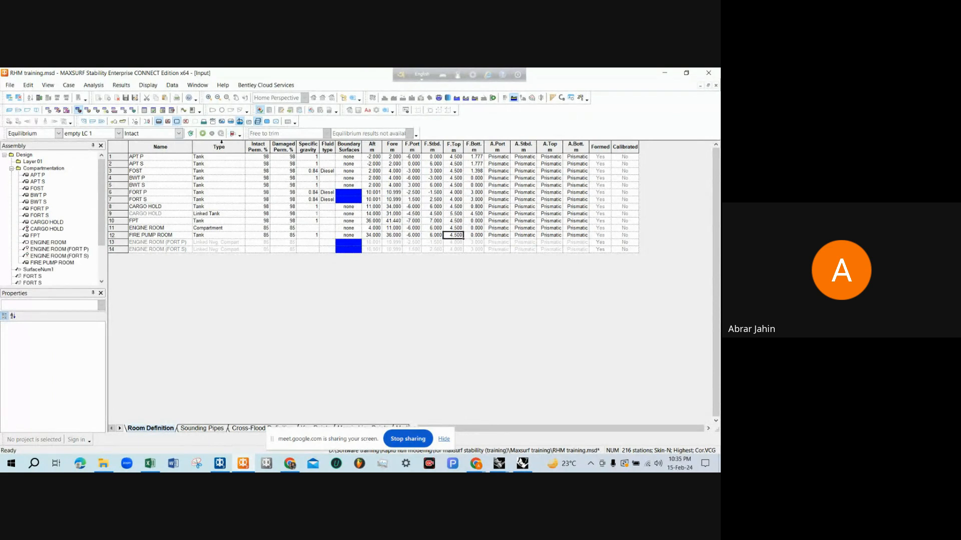
Examine the fire pump room's position between the cargo hold and FPT in the Perspective view by selecting the room
left_click(11, 111)
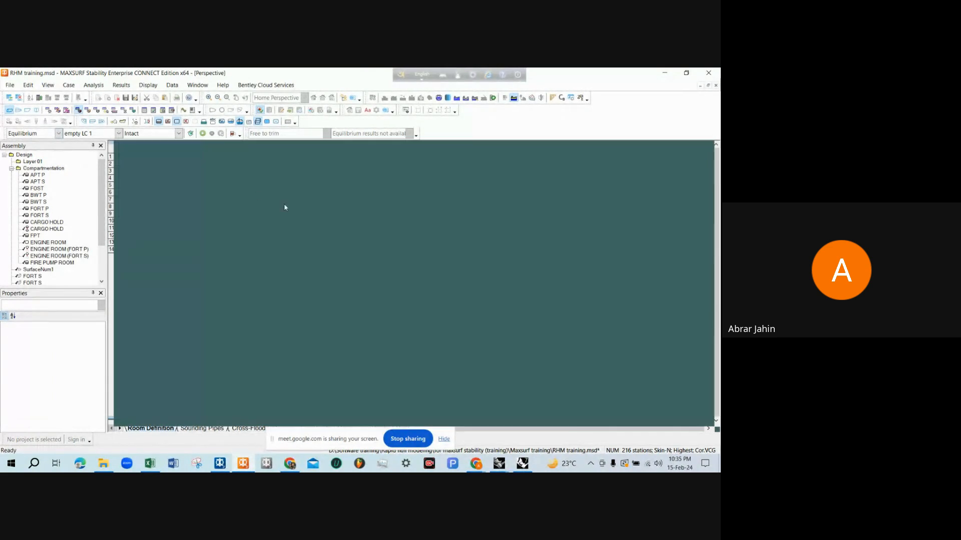
scroll(347, 284, "down", 7)
scroll(201, 325, "up", 3)
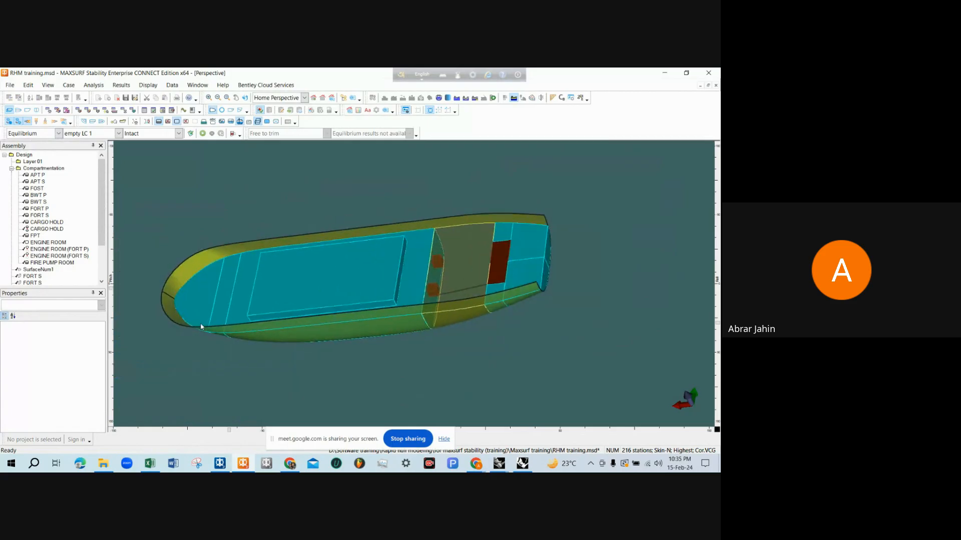
left_click(244, 253)
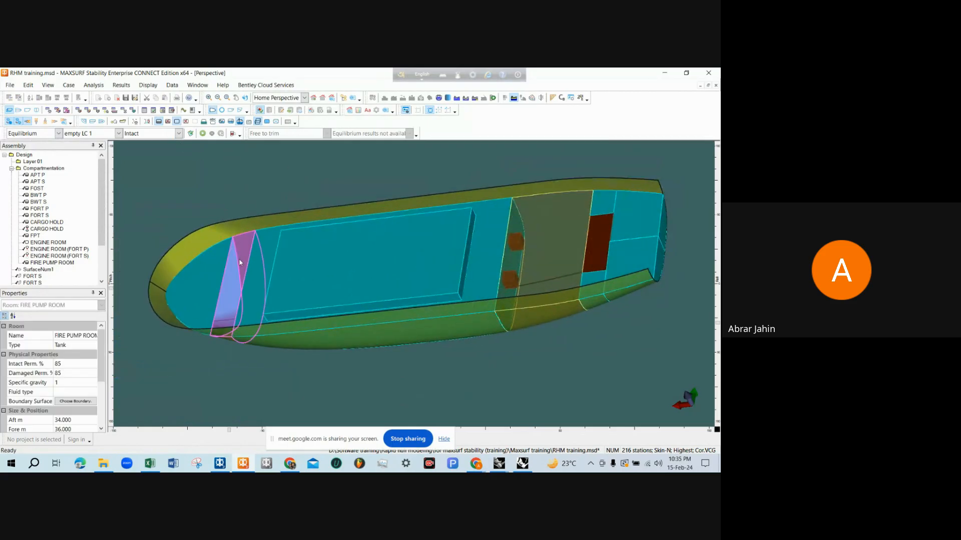
left_click(230, 177)
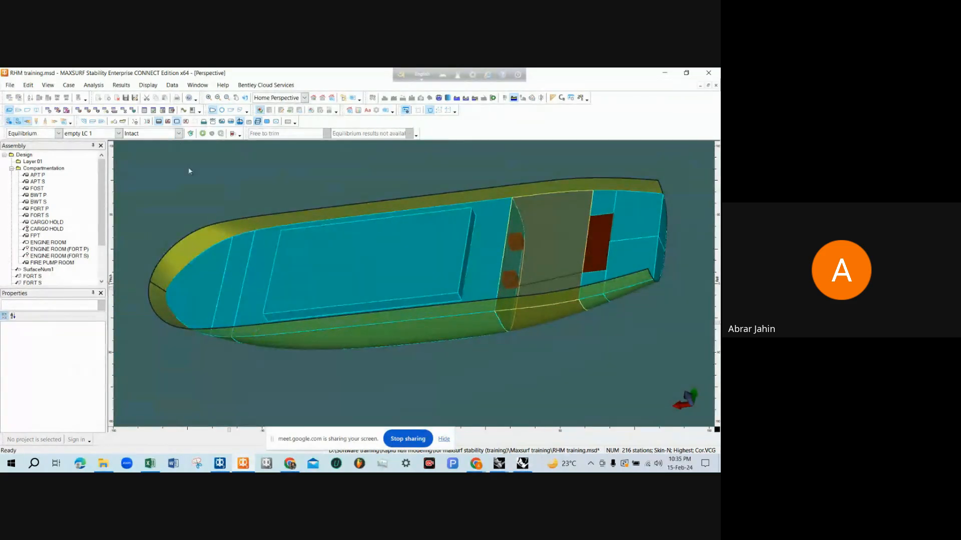
Change the FIRE PUMP ROOM's type to Compartment in the Room Definition table
left_click(79, 110)
left_click(217, 238)
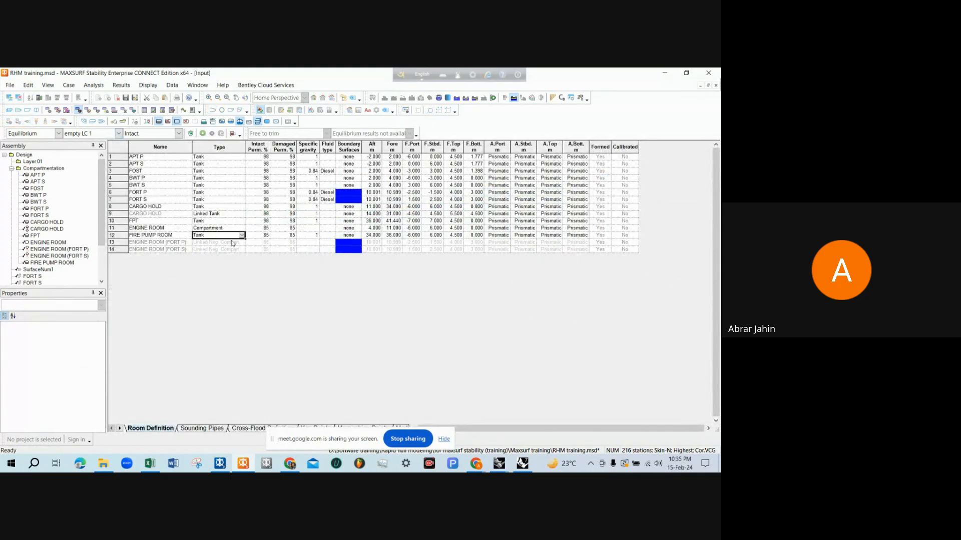
left_click(242, 235)
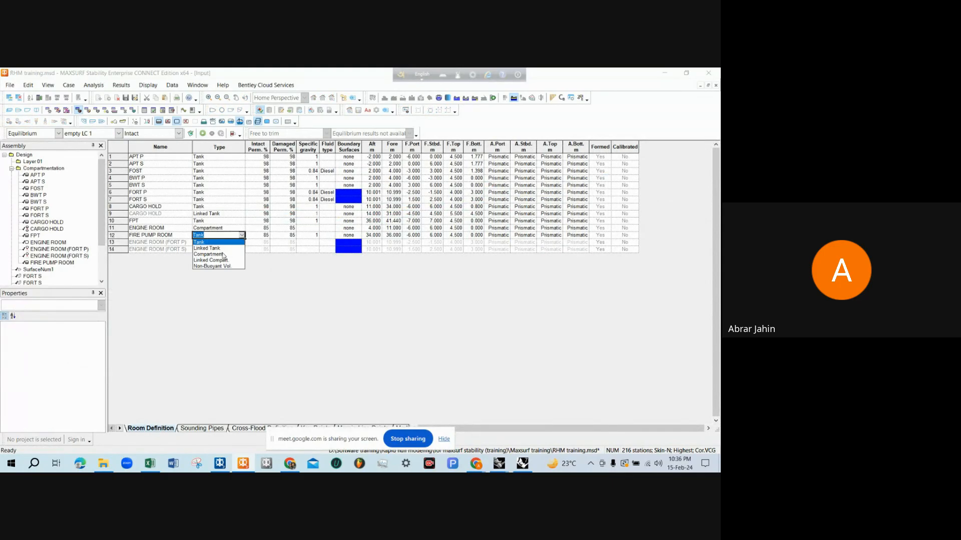
left_click(223, 255)
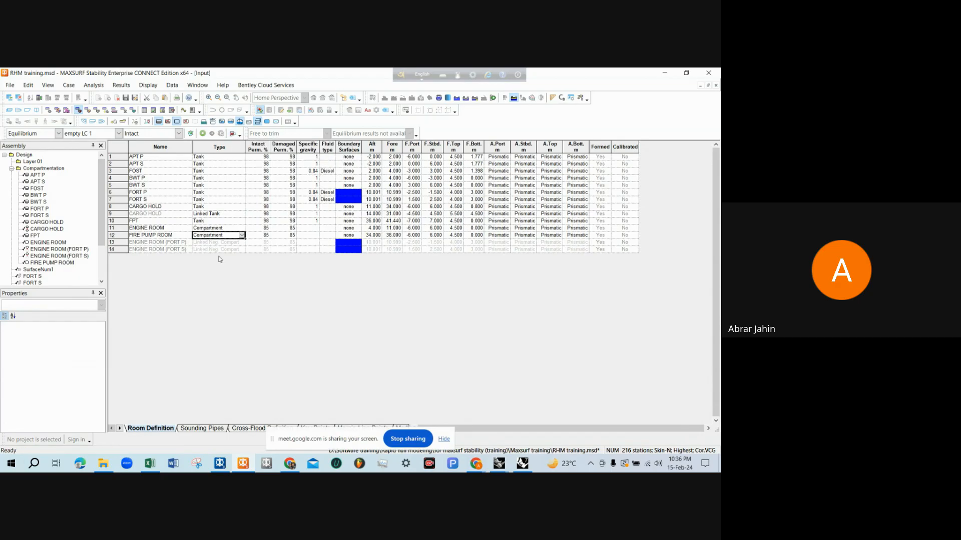
Turn off transparent hull rendering in the Perspective view and inspect the rooms from above and from the side
left_click(9, 111)
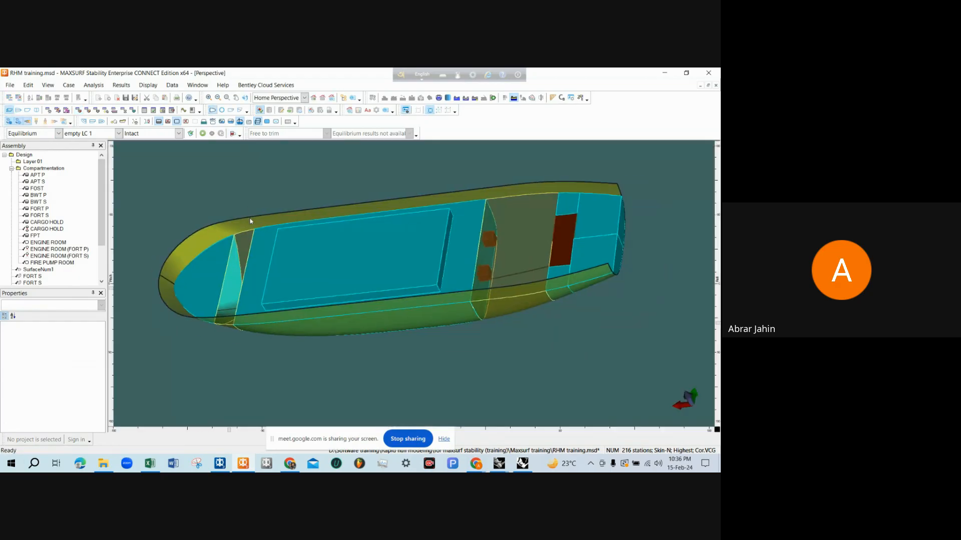
left_click(18, 121)
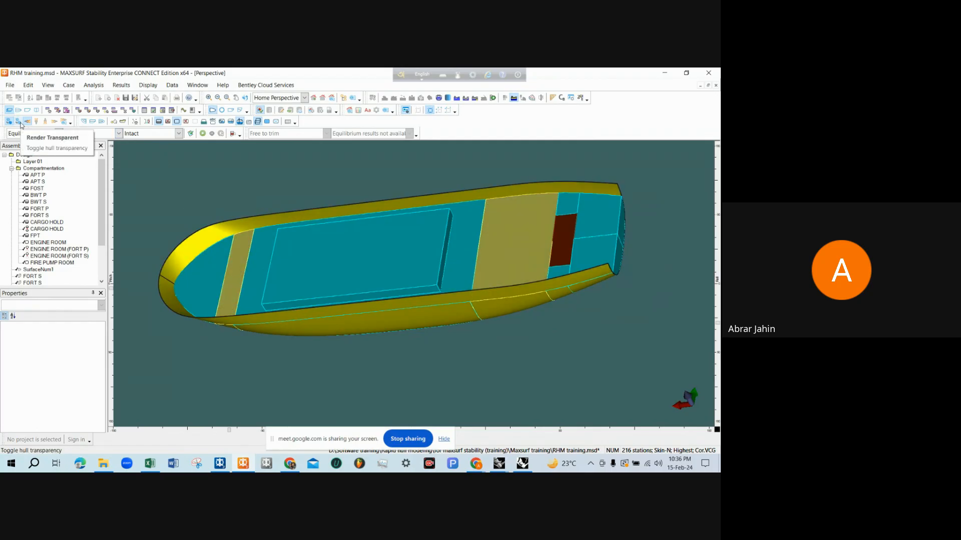
left_click(20, 123)
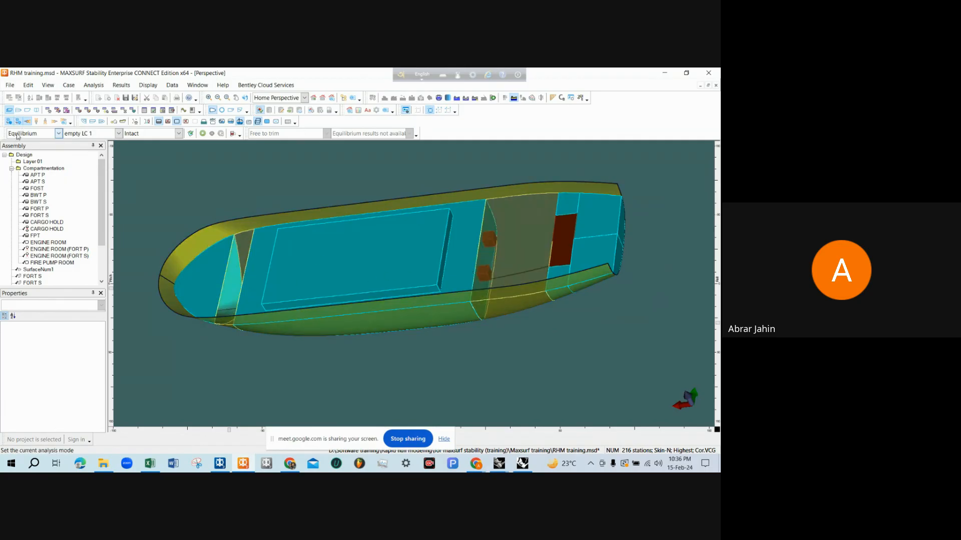
left_click(20, 122)
middle_click_drag(242, 254, 311, 287)
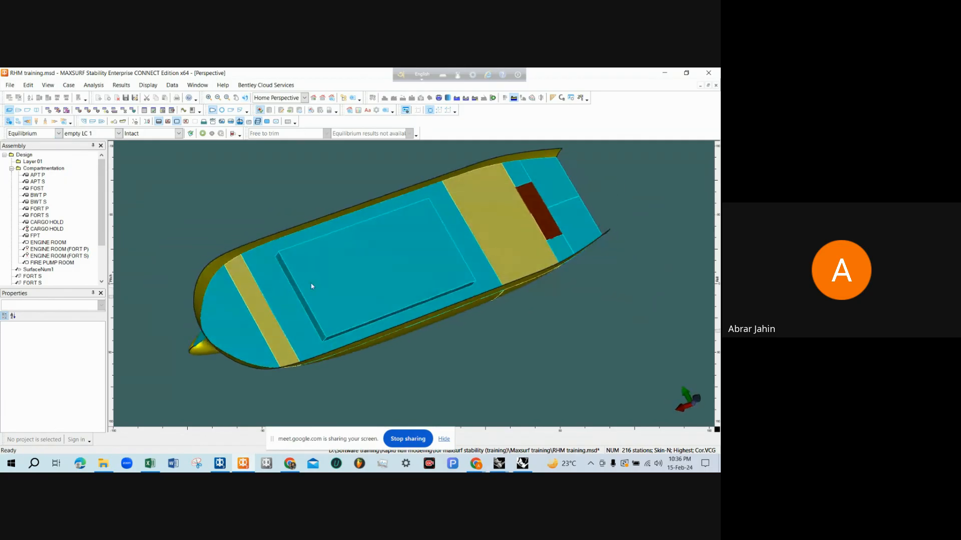
middle_click_drag(331, 327, 300, 270)
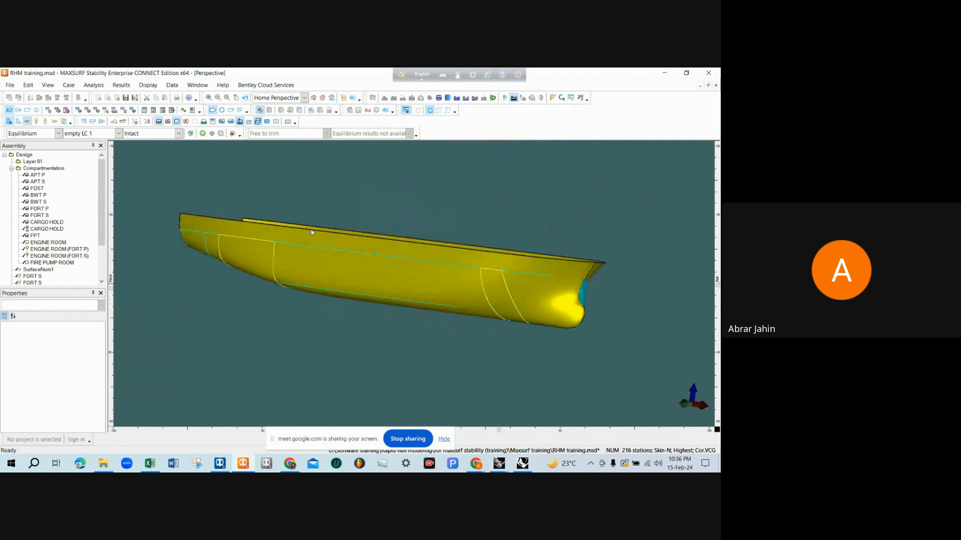
Switch to the Profile view, turn on Room Names and inspect the labelled rooms along the hull
left_click(27, 110)
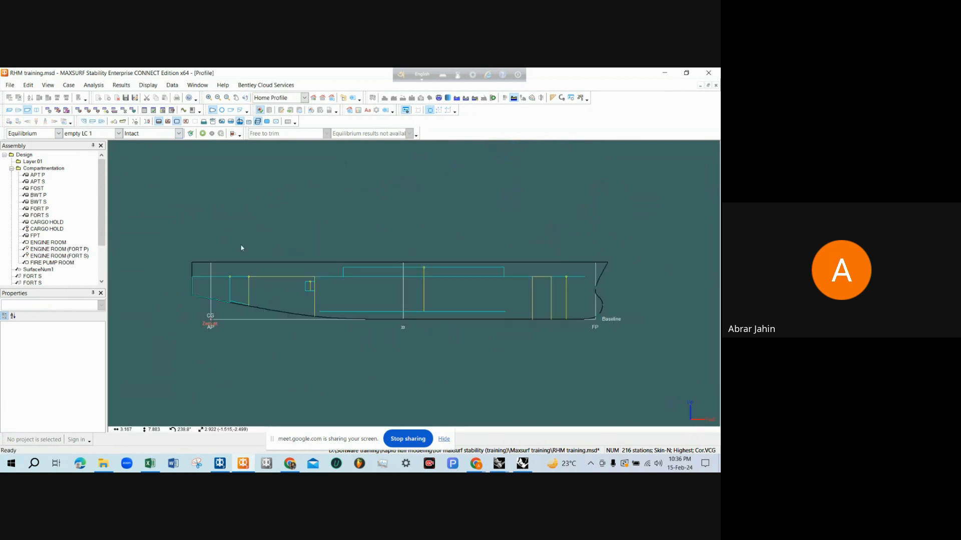
scroll(471, 320, "up", 3)
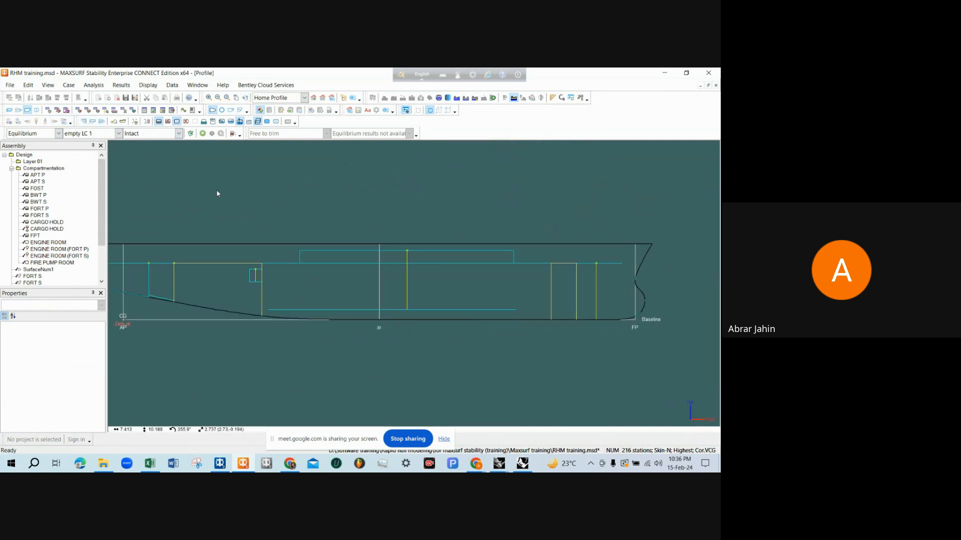
left_click(157, 86)
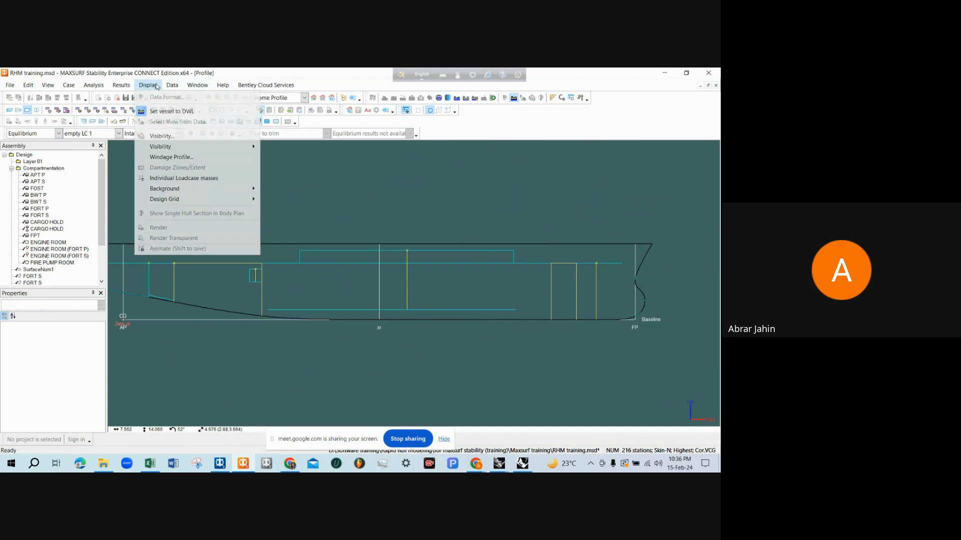
mouse_move(245, 147)
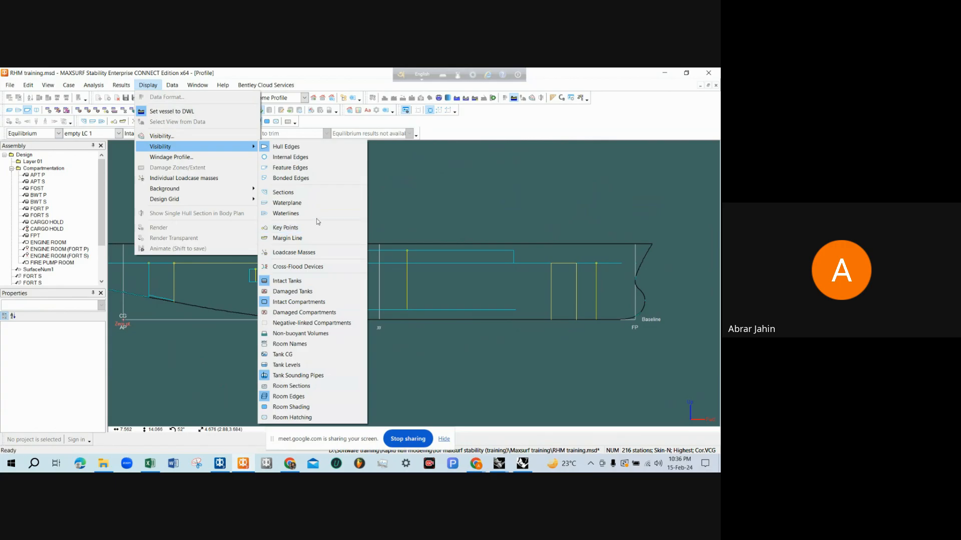
left_click(288, 344)
scroll(496, 329, "down", 1)
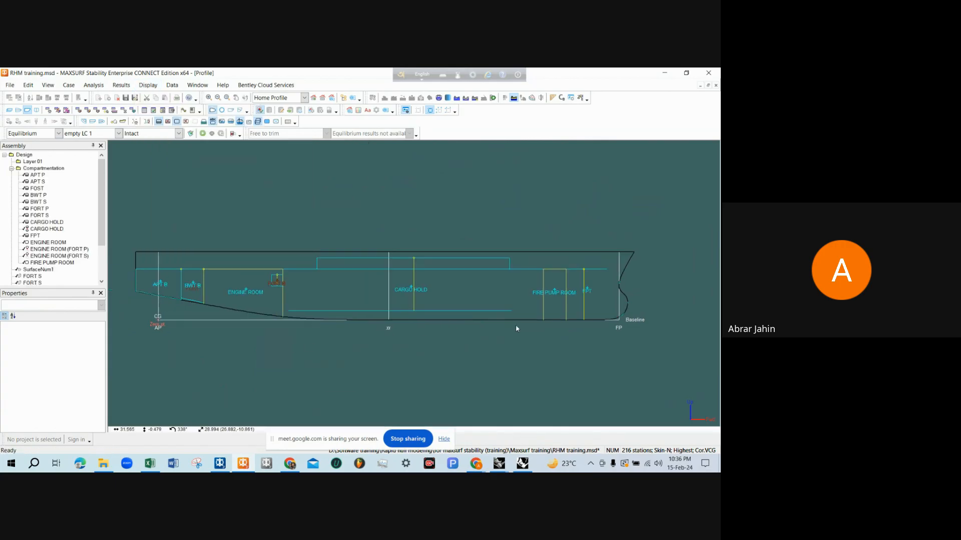
scroll(127, 287, "up", 3)
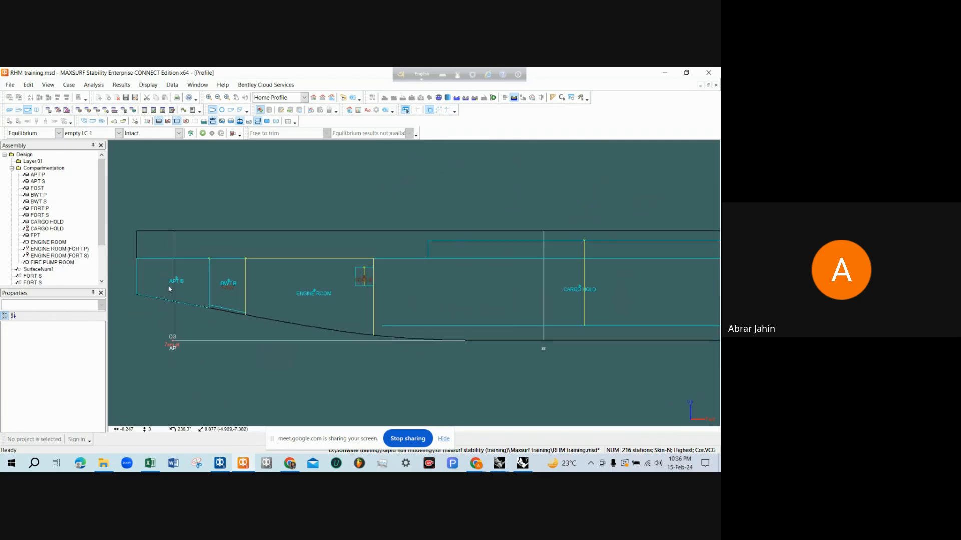
scroll(169, 288, "down", 1)
scroll(205, 295, "up", 3)
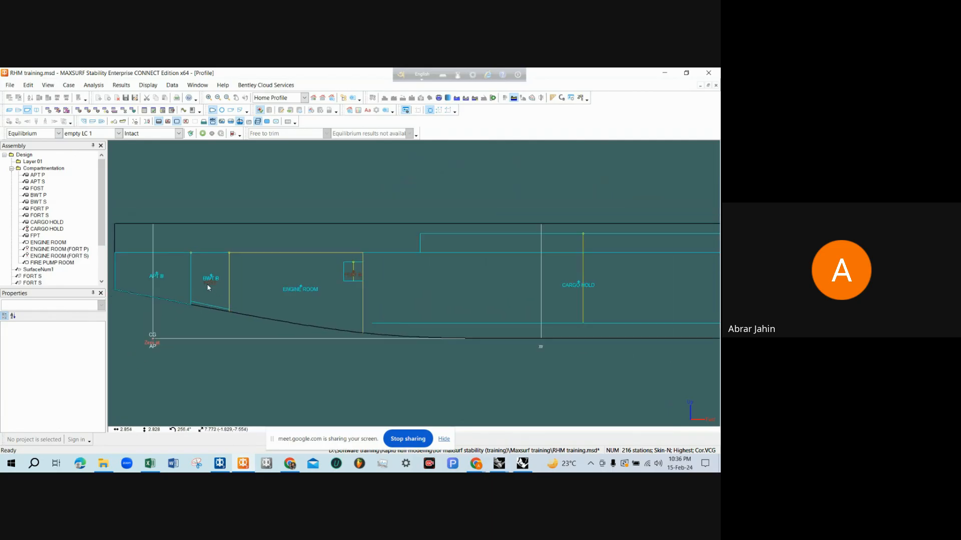
scroll(215, 291, "down", 3)
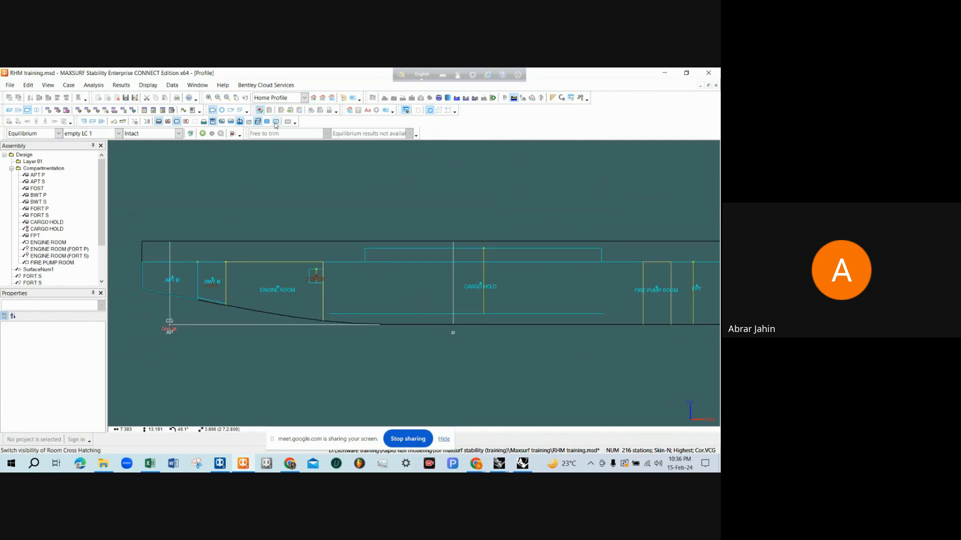
Turn on Room Hatching in the Profile view and examine the hatched tanks and compartments from stern to bow
left_click(148, 85)
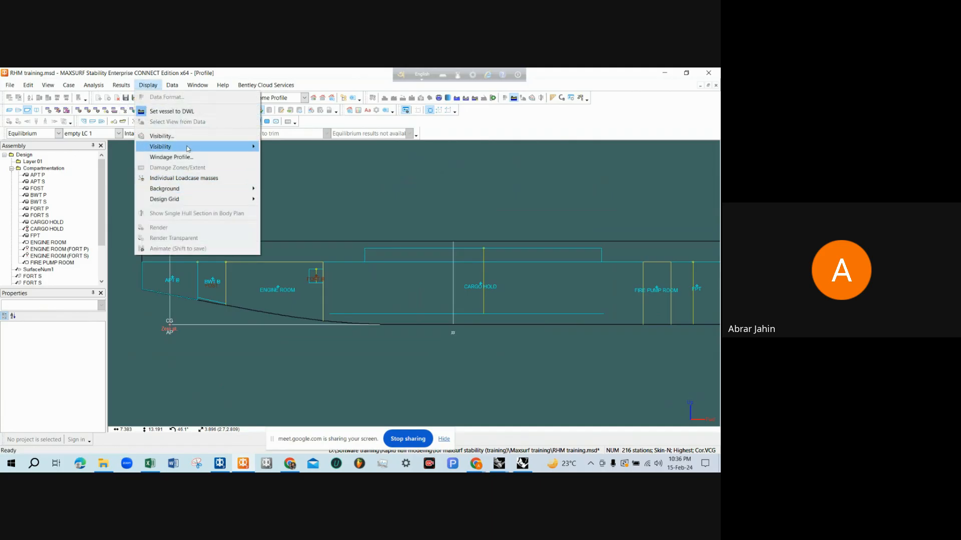
mouse_move(200, 146)
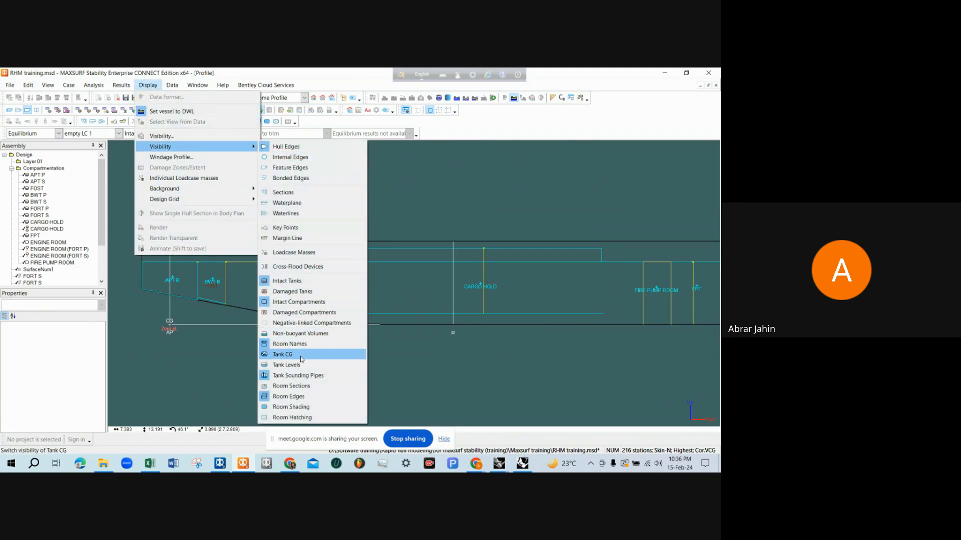
left_click(304, 407)
scroll(264, 334, "down", 1)
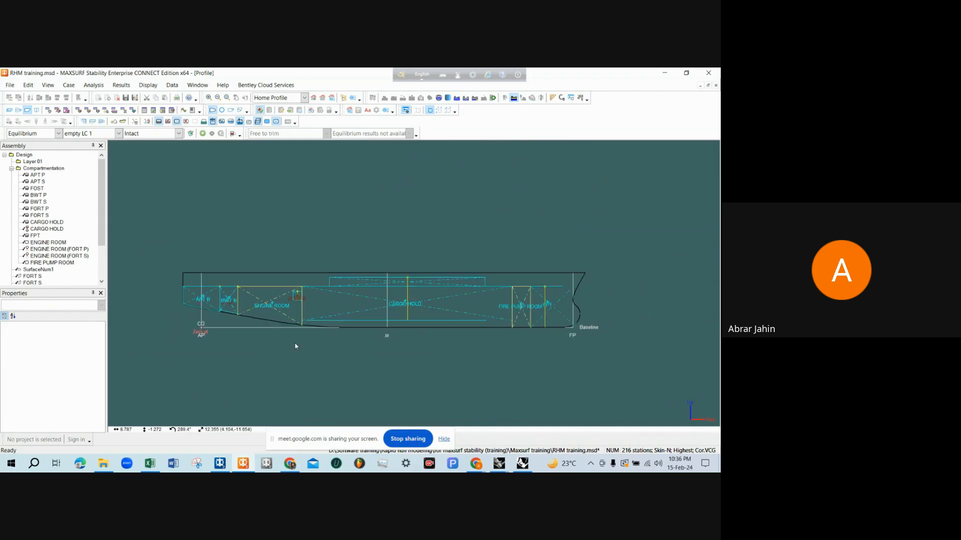
scroll(209, 294, "up", 3)
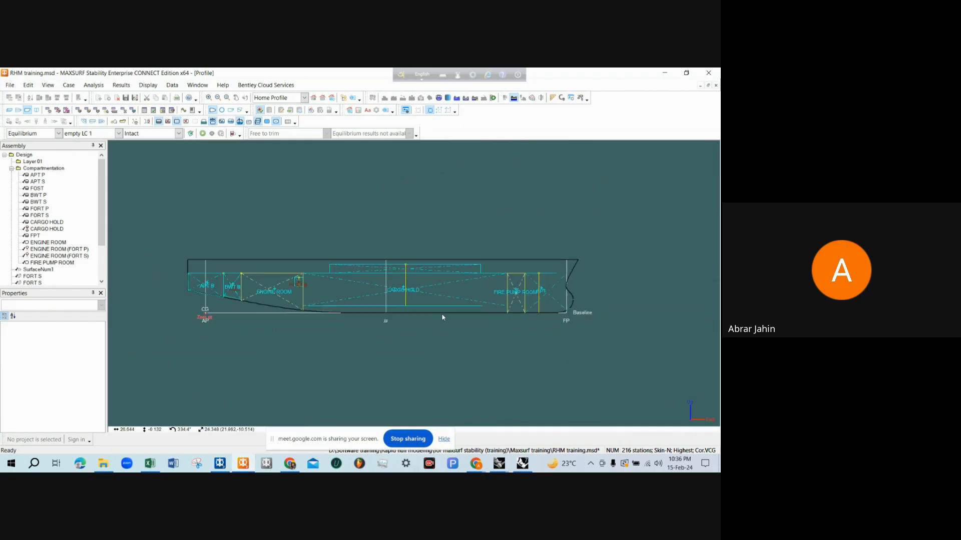
scroll(209, 293, "down", 3)
scroll(285, 289, "up", 3)
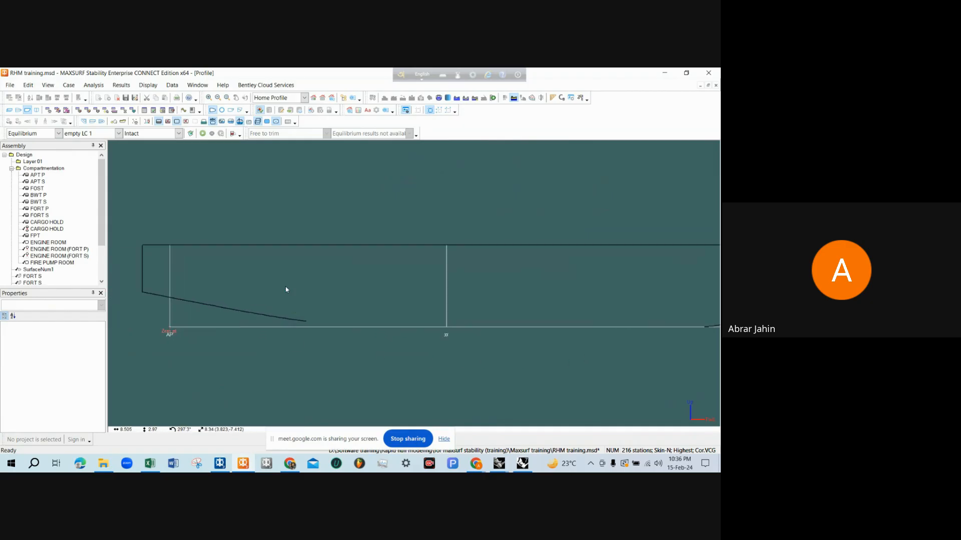
scroll(295, 295, "down", 3)
scroll(432, 318, "up", 2)
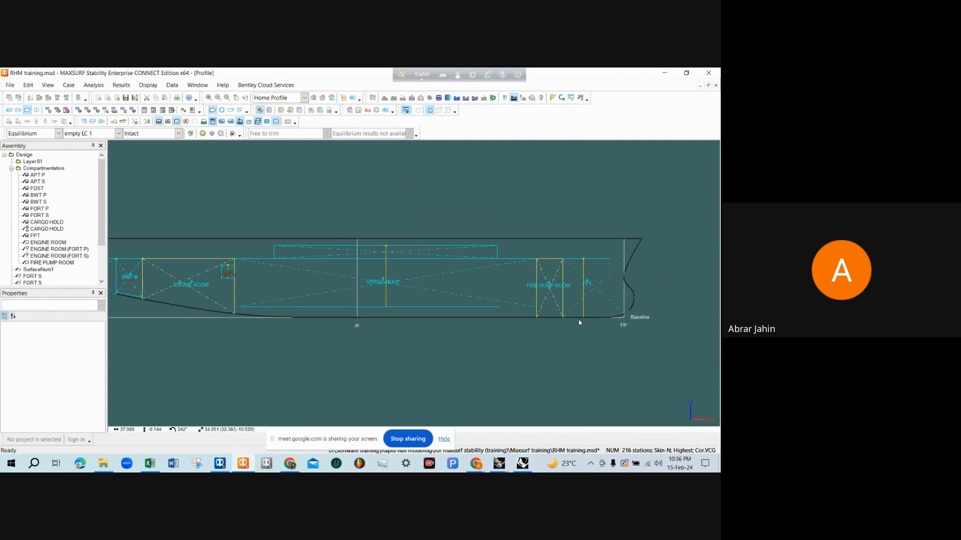
scroll(579, 322, "down", 1)
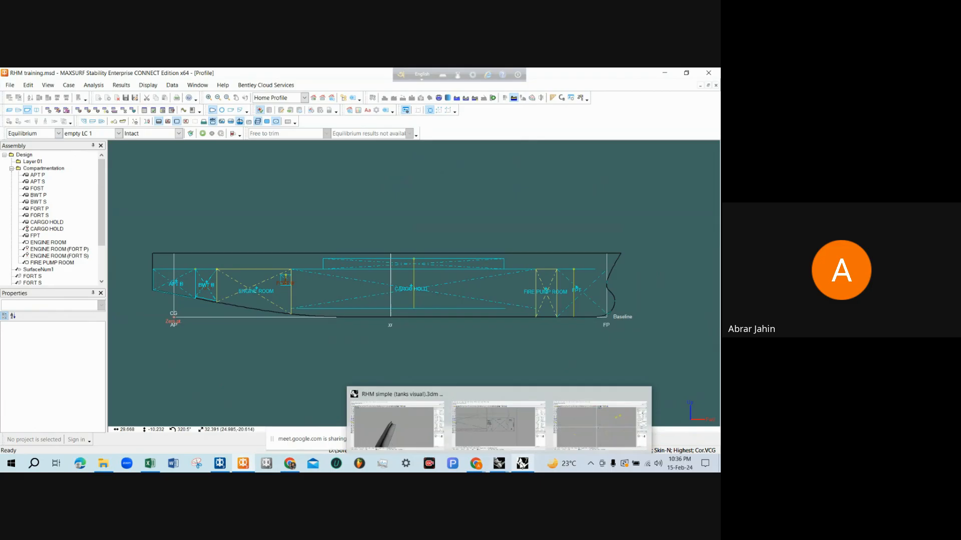
Switch to the Rhinoceros tanks model, orbit beneath the hull and inspect the green double bottom tank
left_click(524, 418)
right_click_drag(477, 341, 264, 297)
left_click(264, 297)
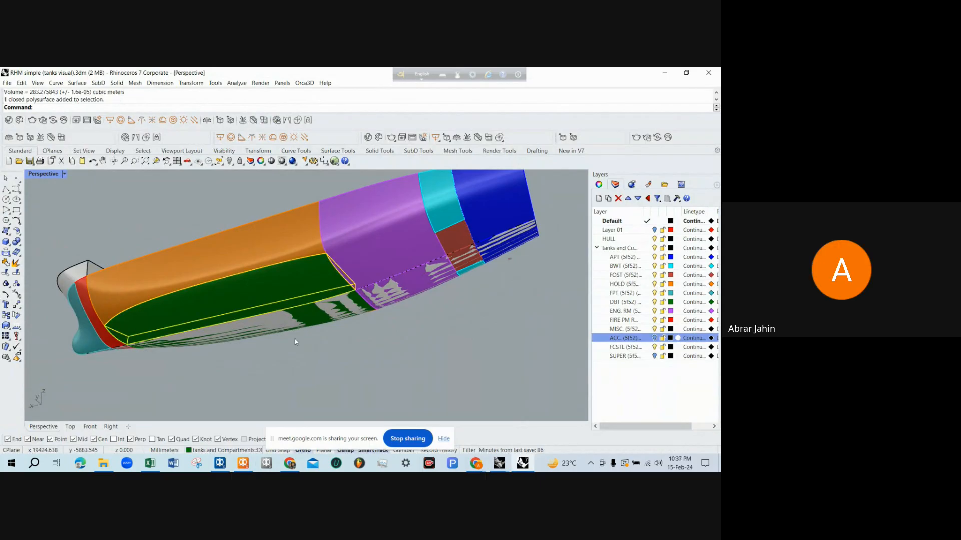
left_click(315, 375)
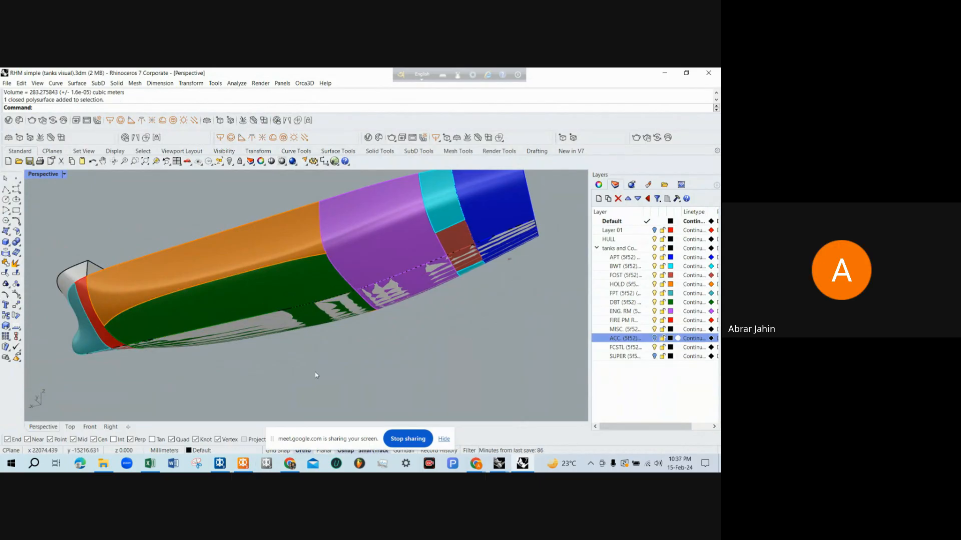
scroll(315, 374, "down", 3)
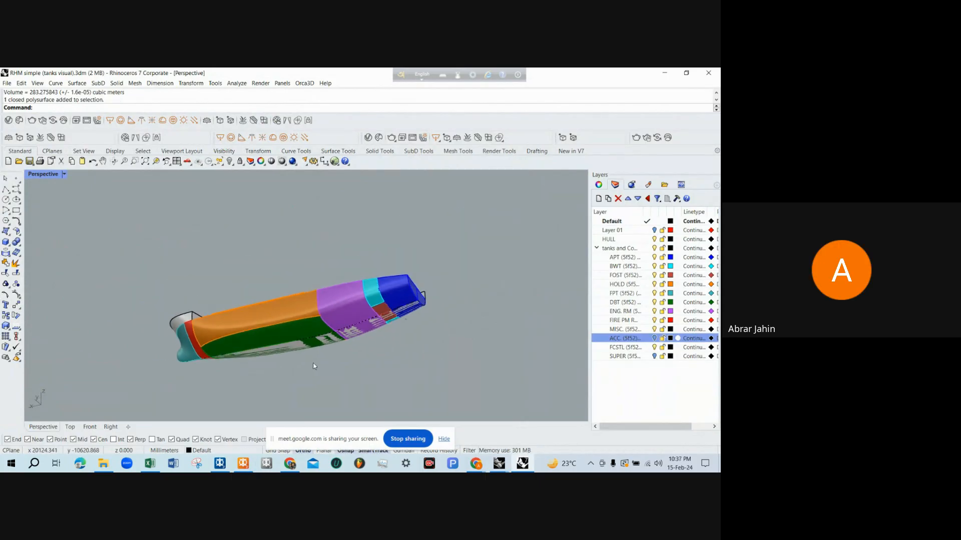
left_click(661, 72)
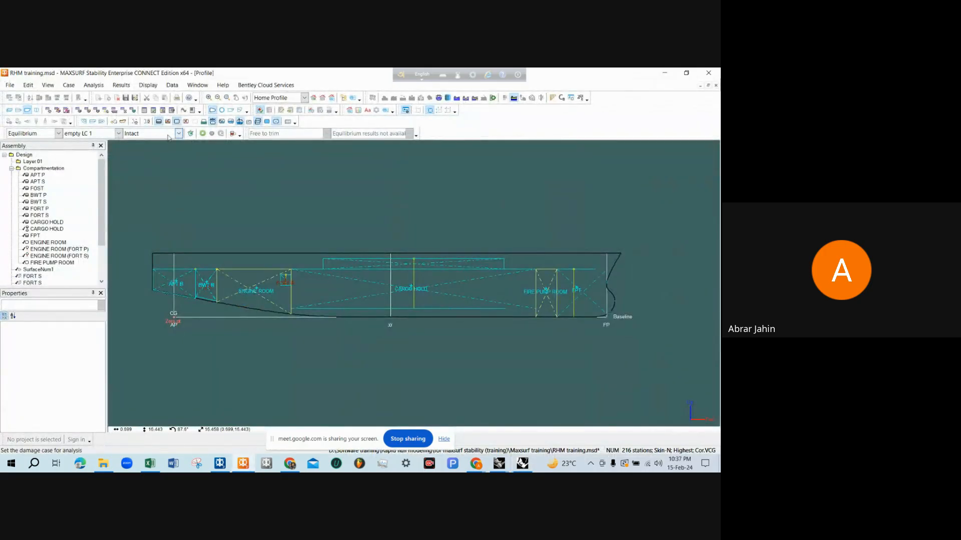
Add a new tank below FIRE PUMP ROOM in the MAXSURF Room Definition table and name it DBT P
left_click(144, 110)
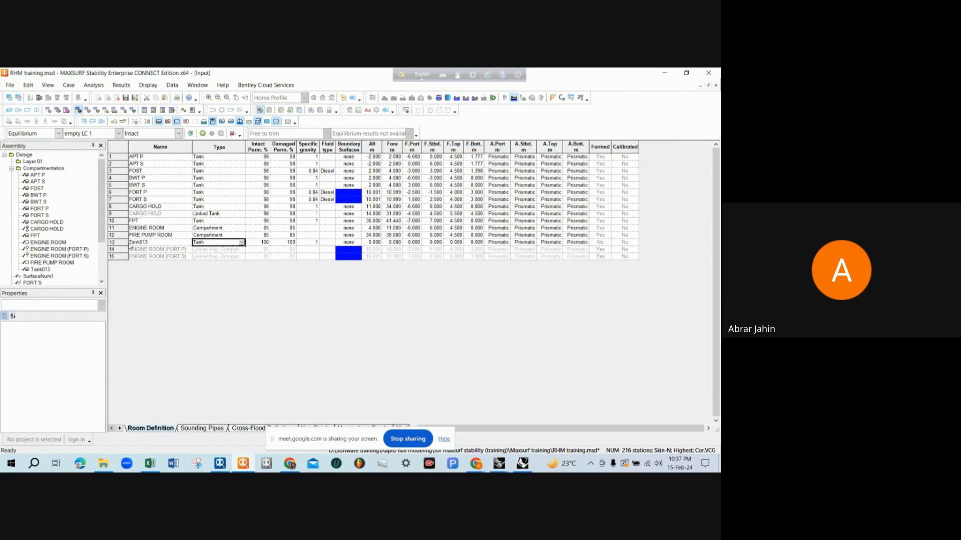
left_click(137, 244)
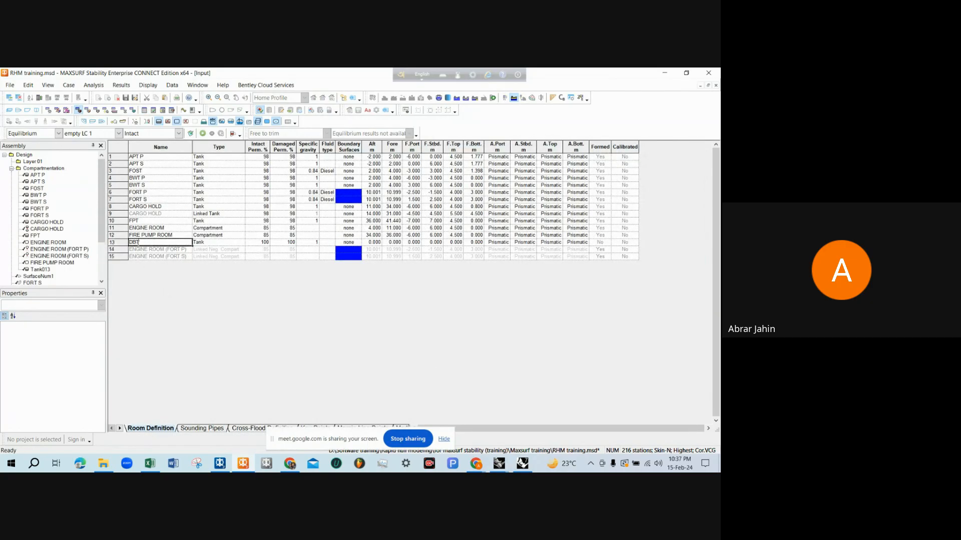
key("Tab")
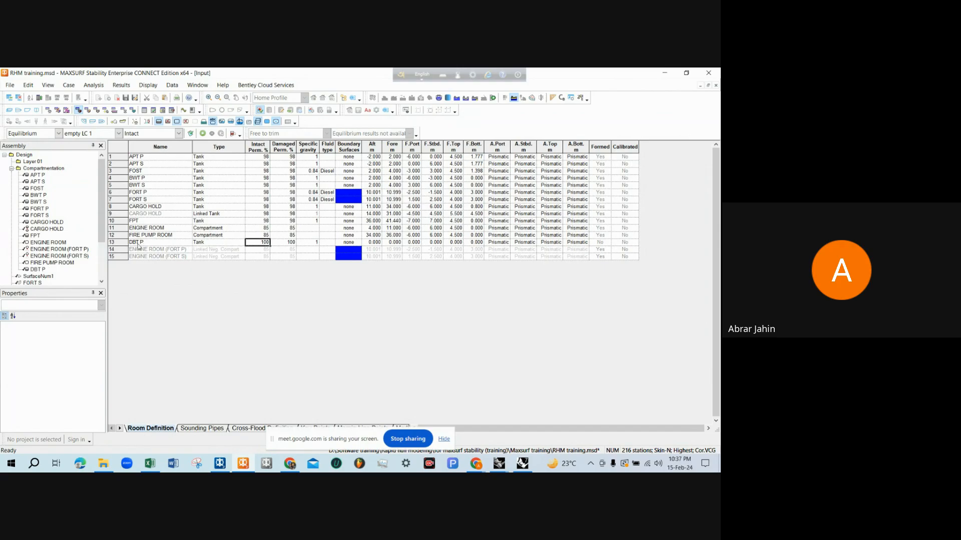
Set both the intact and the damaged permeability of DBT P to 98%
key("Tab")
type("9")
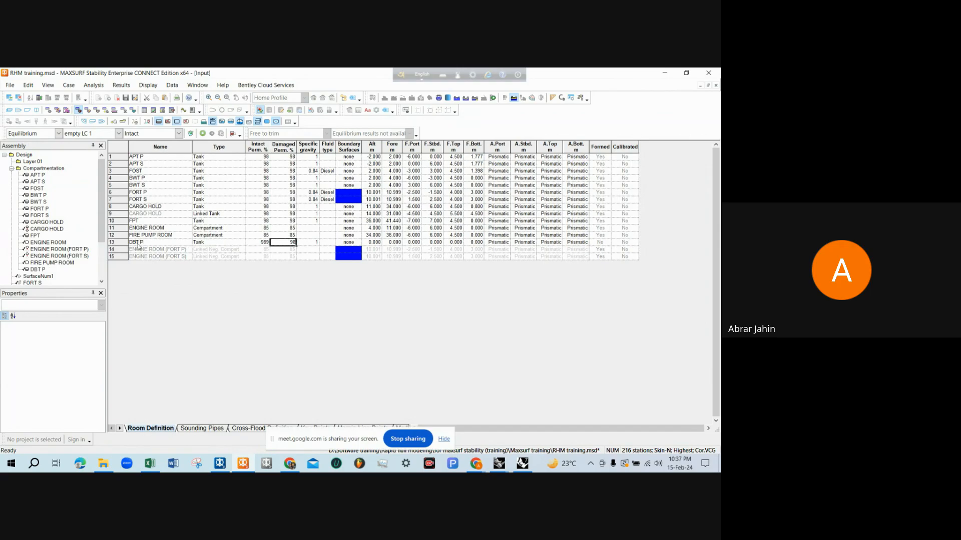
key("shift+Tab")
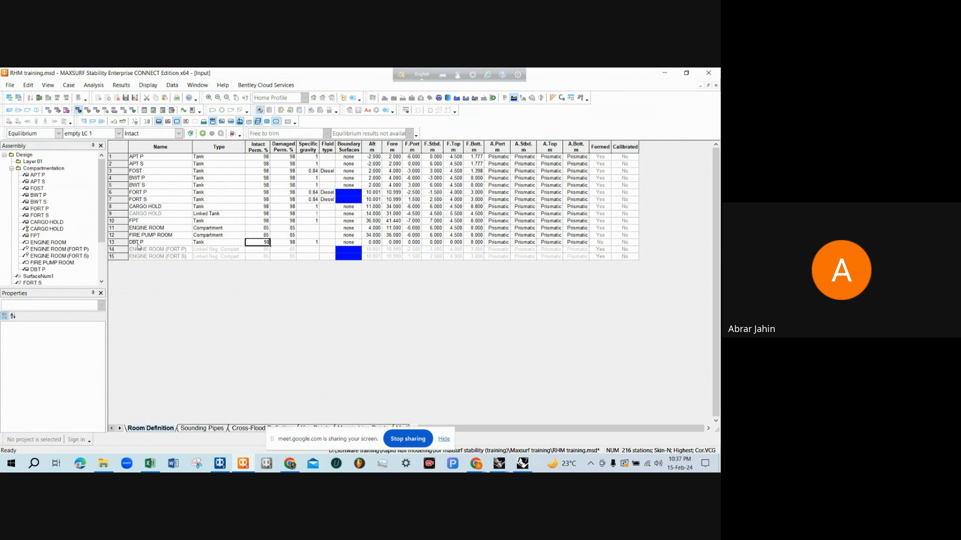
key("Tab")
key("Tab")
key("Tab")
key("Tab")
key("Tab")
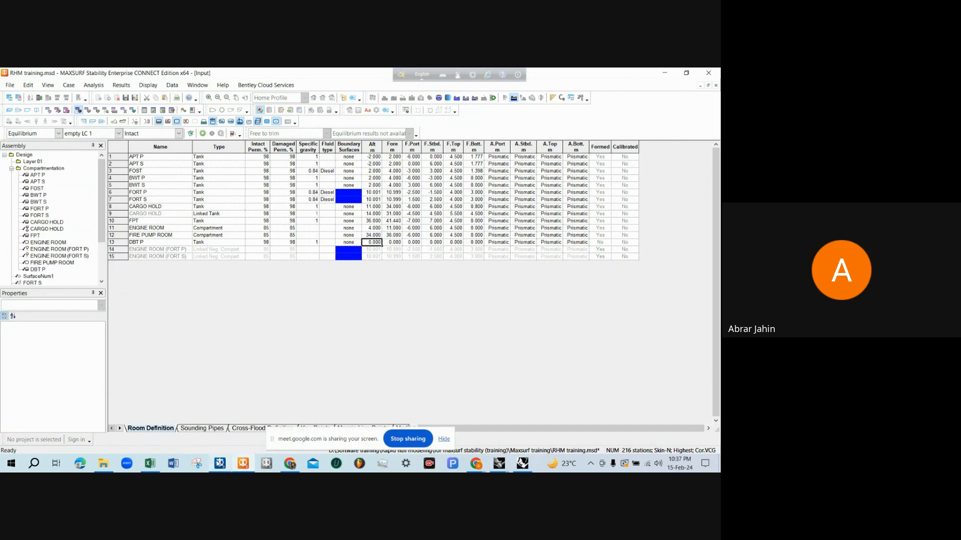
Switch to the Rhinoceros tank capacity drawing and examine the D.B.T. tanks in the profile and double bottom plan
mouse_move(220, 463)
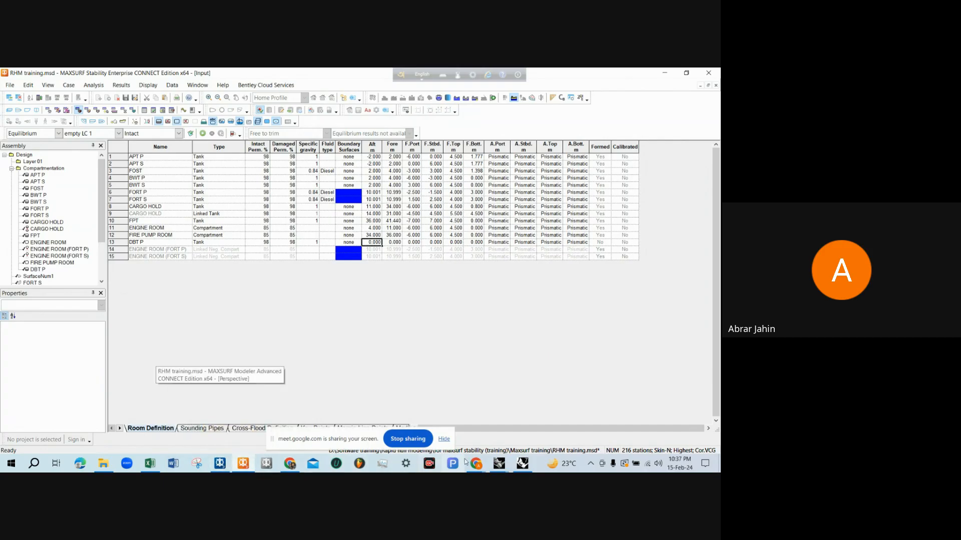
mouse_move(499, 463)
left_click(496, 426)
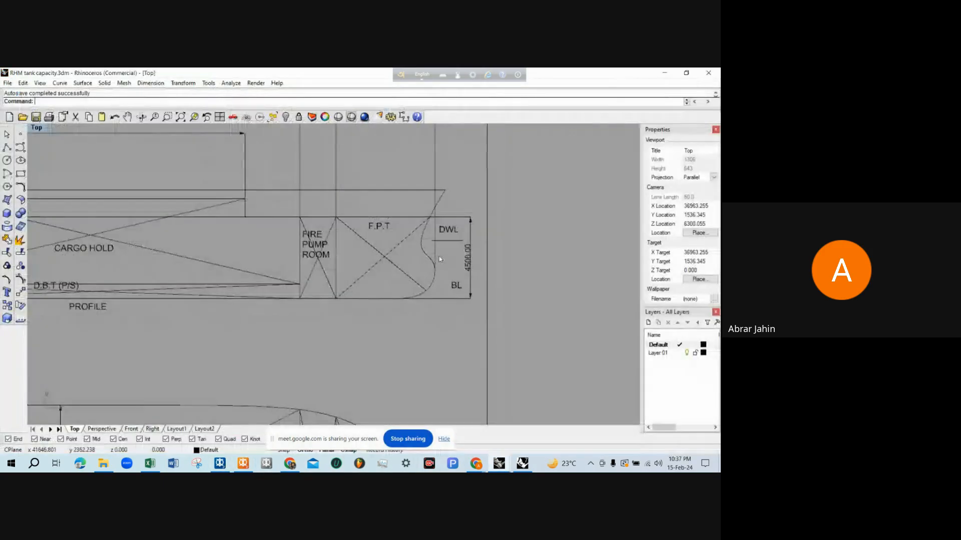
scroll(440, 256, "down", 3)
scroll(308, 224, "up", 2)
scroll(307, 224, "up", 2)
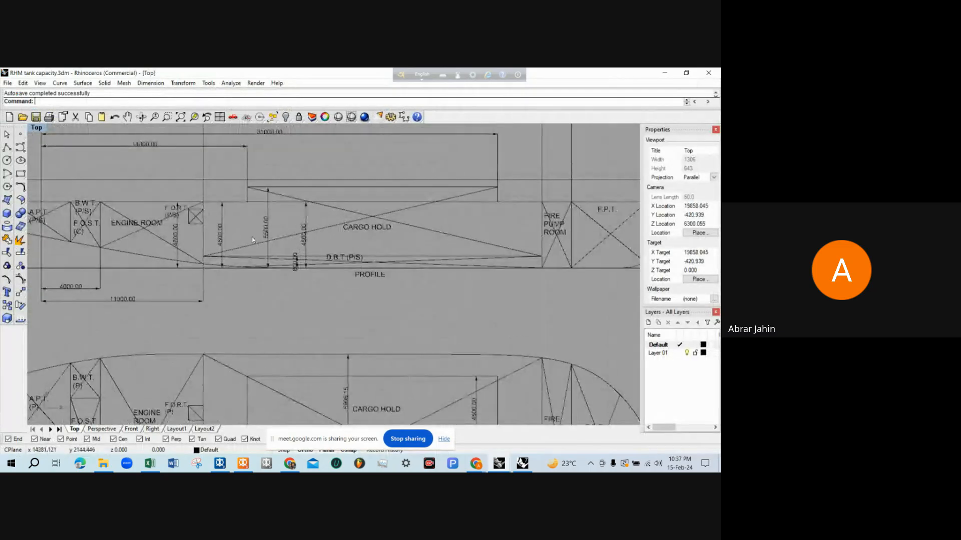
scroll(523, 247, "down", 3)
scroll(415, 281, "up", 3)
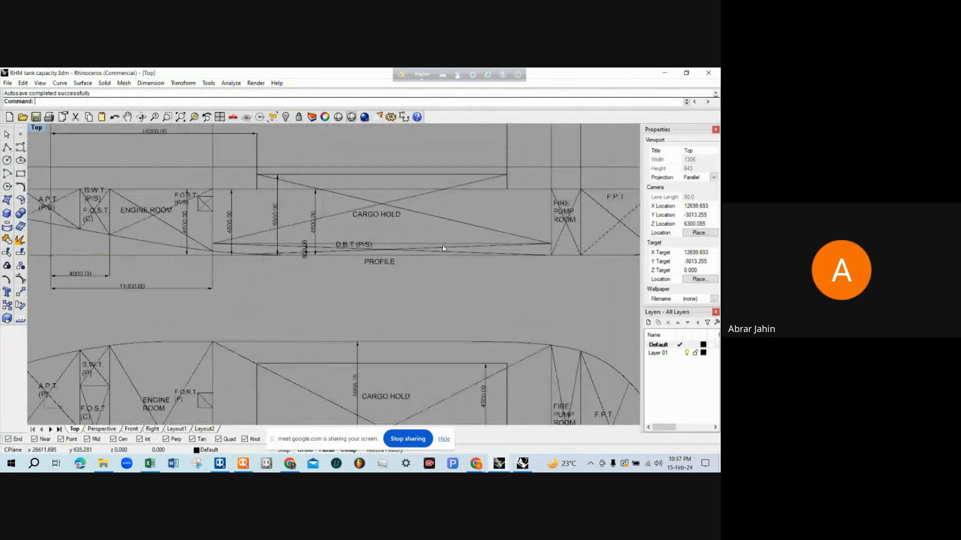
scroll(310, 345, "down", 4)
scroll(309, 344, "down", 2)
scroll(304, 353, "up", 4)
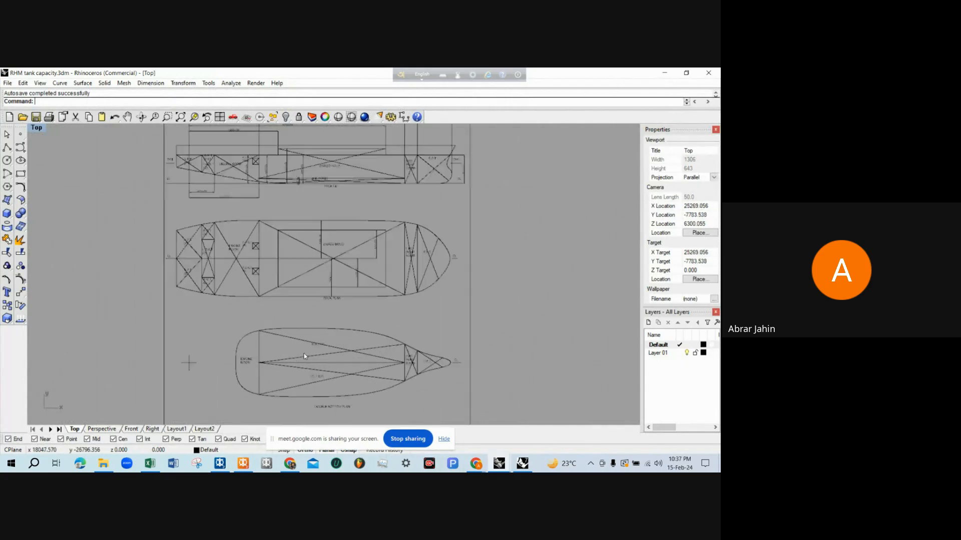
scroll(305, 355, "down", 2)
scroll(304, 355, "up", 4)
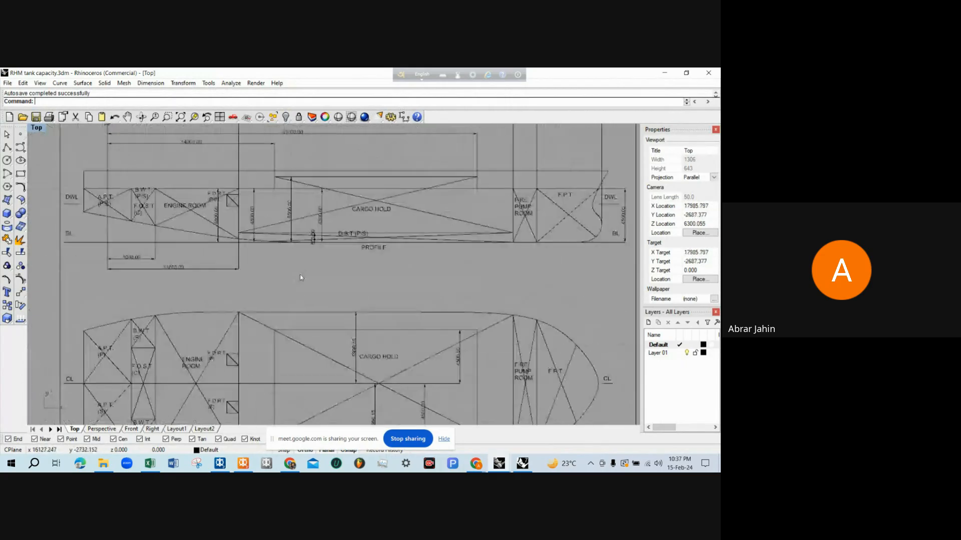
scroll(249, 196, "up", 2)
scroll(266, 298, "down", 2)
Select all dimensions in the tank capacity drawing with SelDim and delete them
scroll(320, 233, "down", 3)
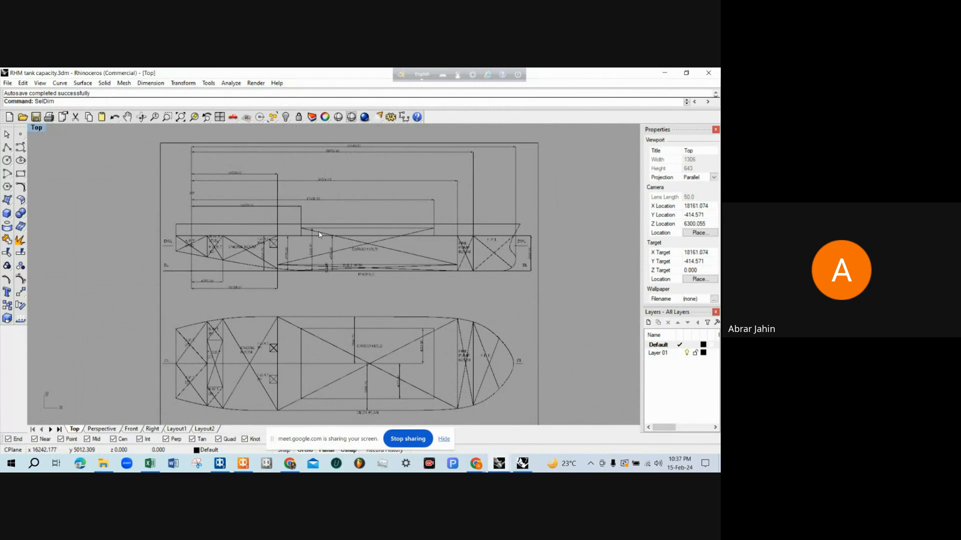
key("Return")
key("Delete")
Dimension the horizontal distance from the AP to the aft end of the D.B.T. in the profile
scroll(319, 234, "up", 3)
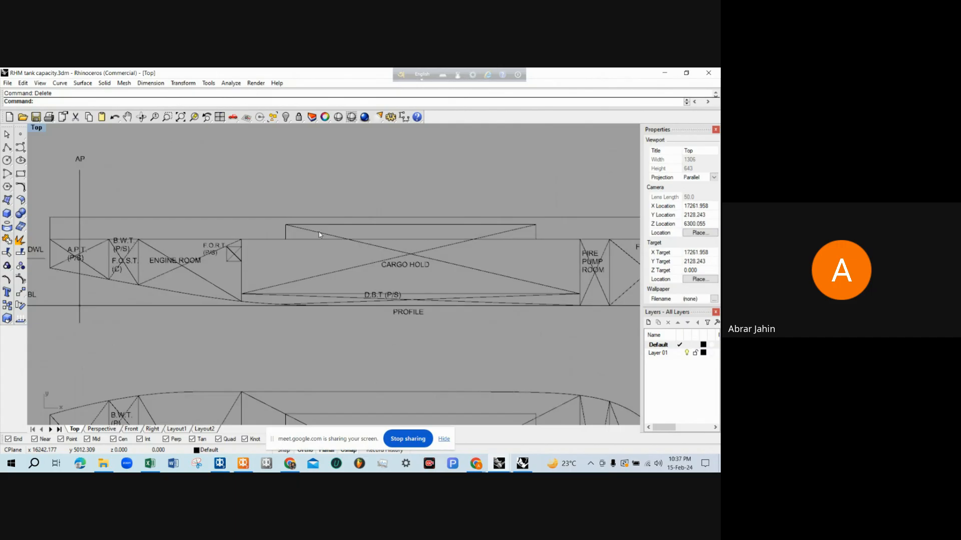
type("Dim")
key("Return")
scroll(240, 300, "up", 4)
left_click(239, 308)
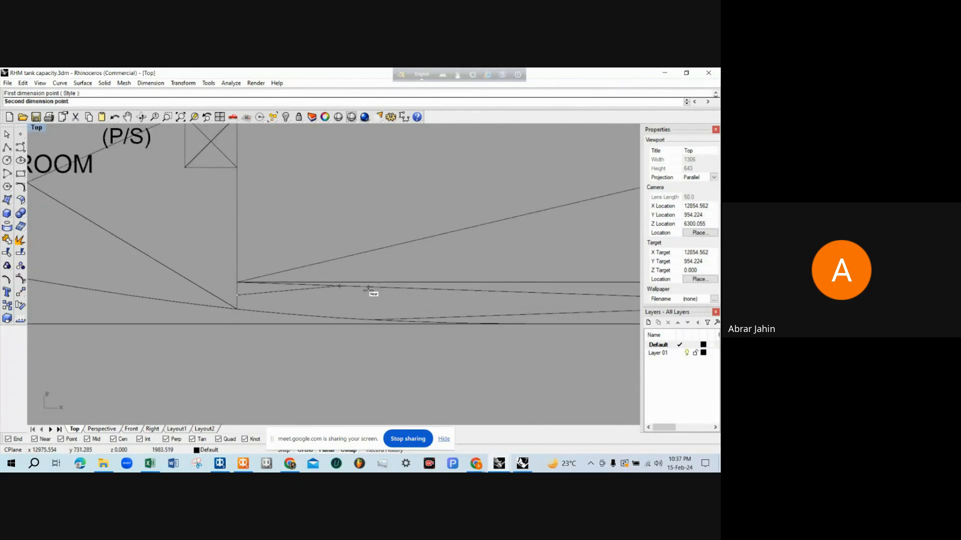
scroll(373, 291, "down", 5)
left_click(139, 173)
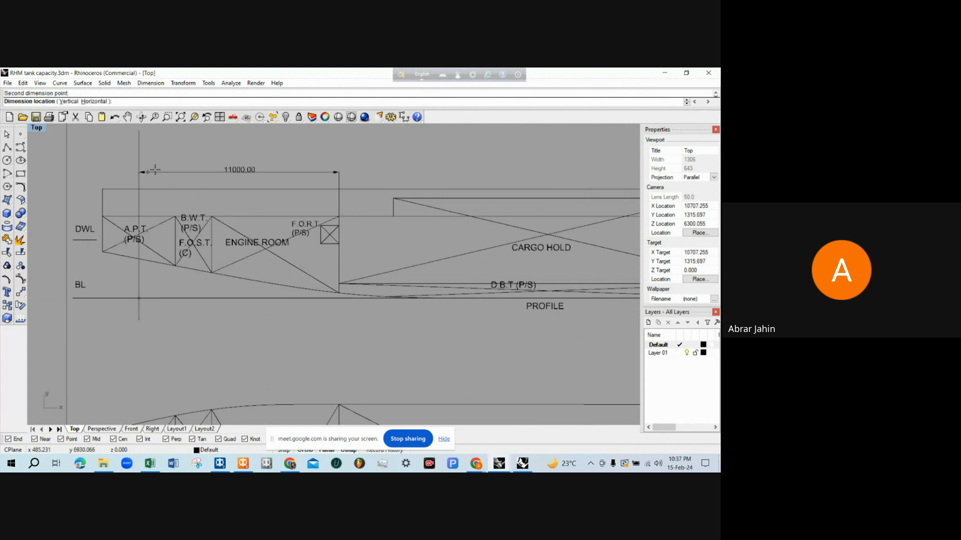
left_click(172, 164)
Dimension the horizontal distance from the AP to the forward end of the D.B.T., above the previous dimension
key("Return")
left_click(139, 136)
scroll(350, 240, "down", 4)
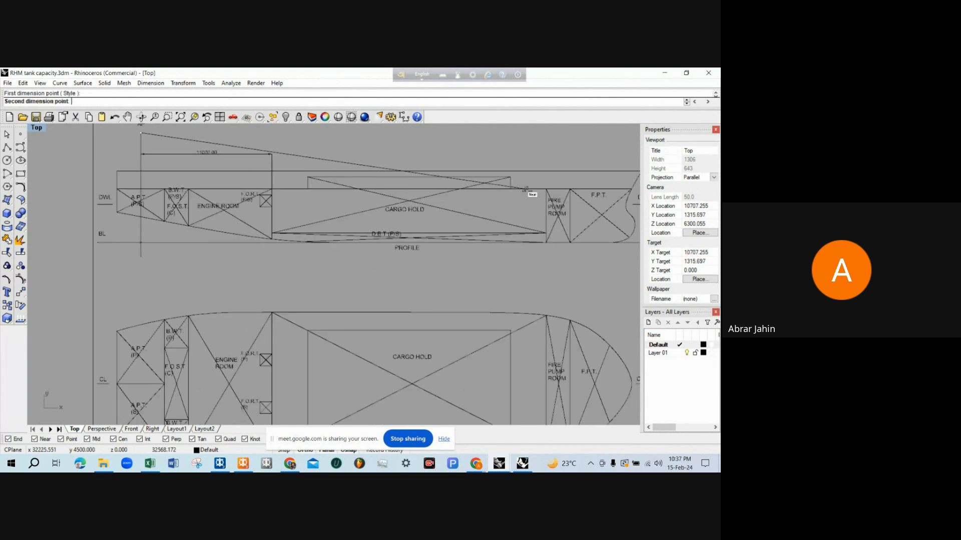
scroll(540, 248, "up", 5)
left_click(527, 231)
scroll(385, 220, "down", 4)
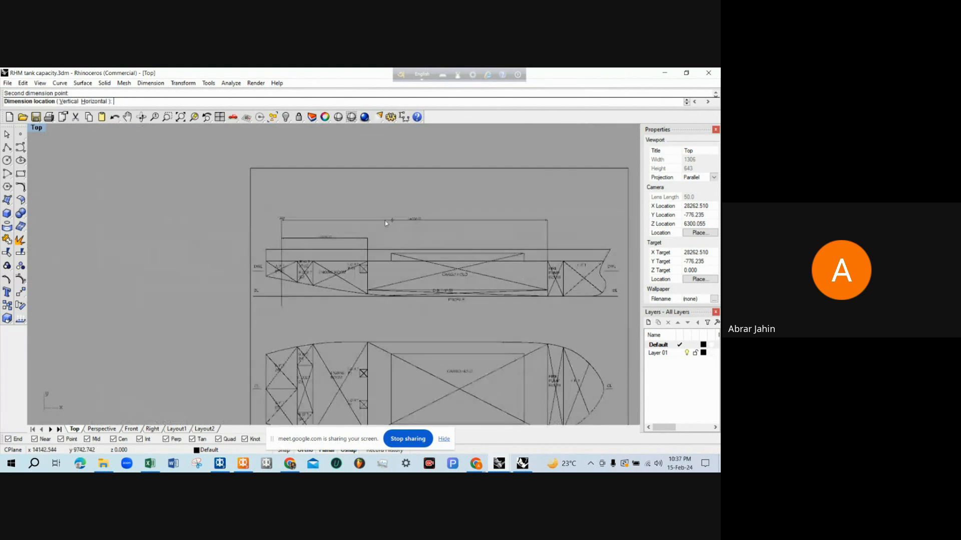
scroll(400, 230, "up", 3)
left_click(415, 229)
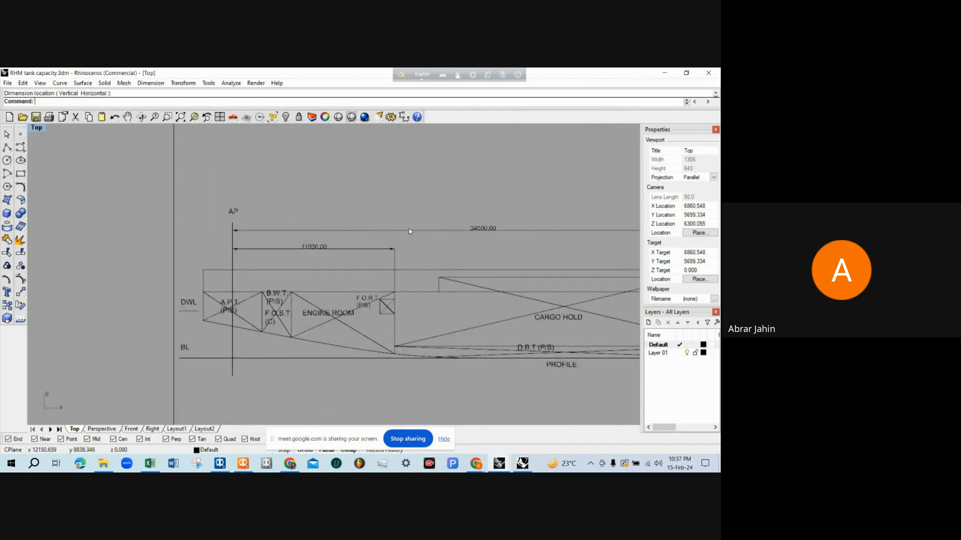
Examine the D.B.T. length dimensions in the profile and the port and starboard tanks in the double bottom plan
scroll(385, 240, "down", 4)
scroll(448, 233, "up", 4)
scroll(428, 227, "down", 4)
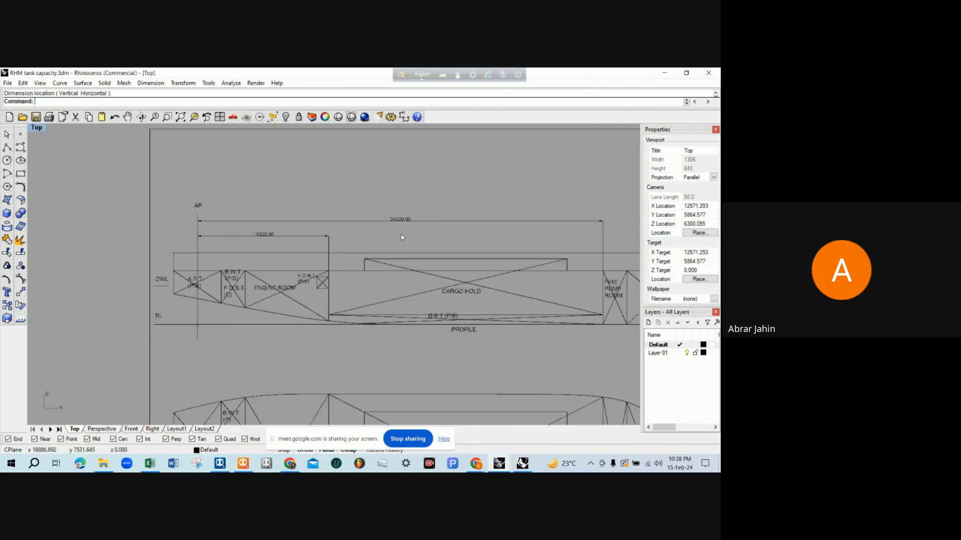
scroll(431, 219, "up", 4)
scroll(398, 212, "down", 2)
scroll(351, 208, "down", 2)
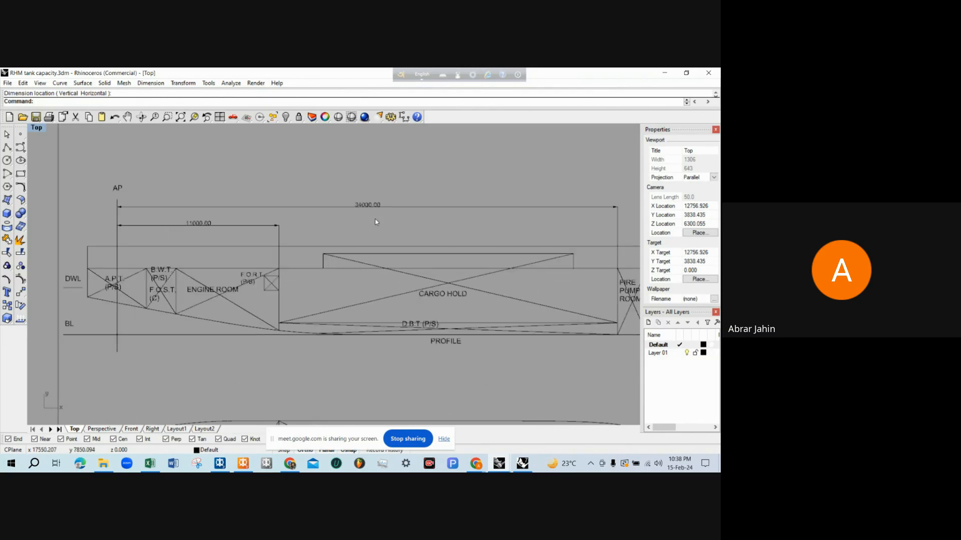
scroll(379, 213, "down", 1)
scroll(382, 217, "down", 1)
scroll(354, 245, "up", 2)
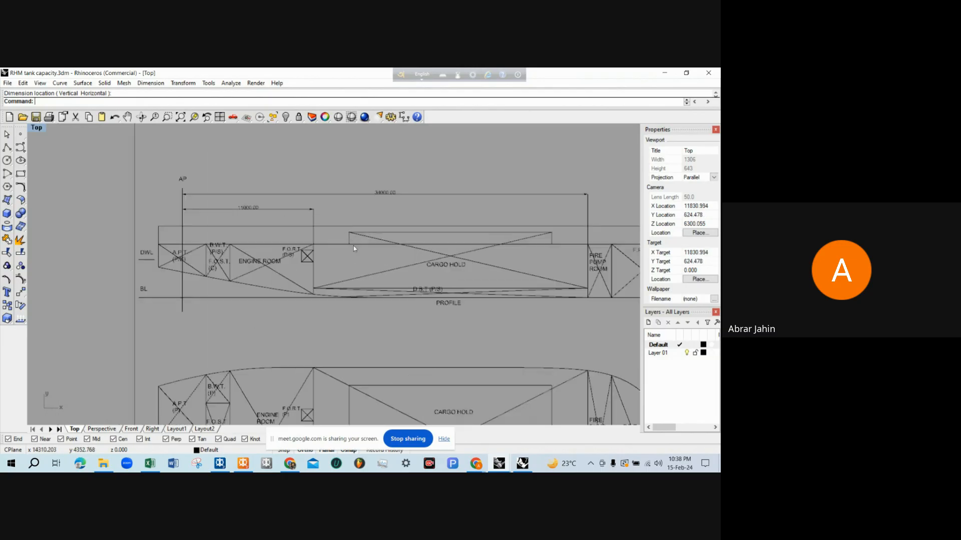
scroll(353, 245, "down", 2)
scroll(375, 326, "up", 2)
scroll(354, 221, "down", 4)
scroll(366, 260, "up", 3)
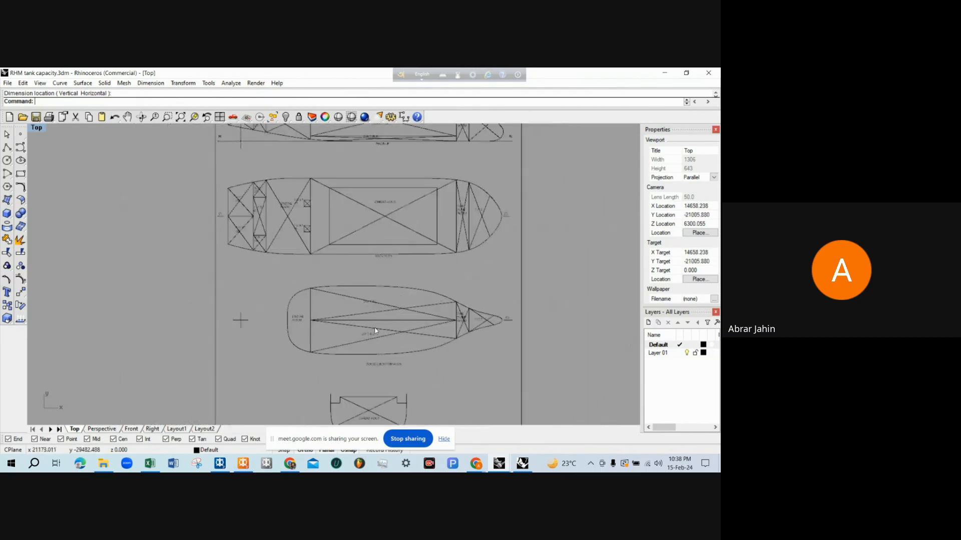
scroll(370, 319, "up", 2)
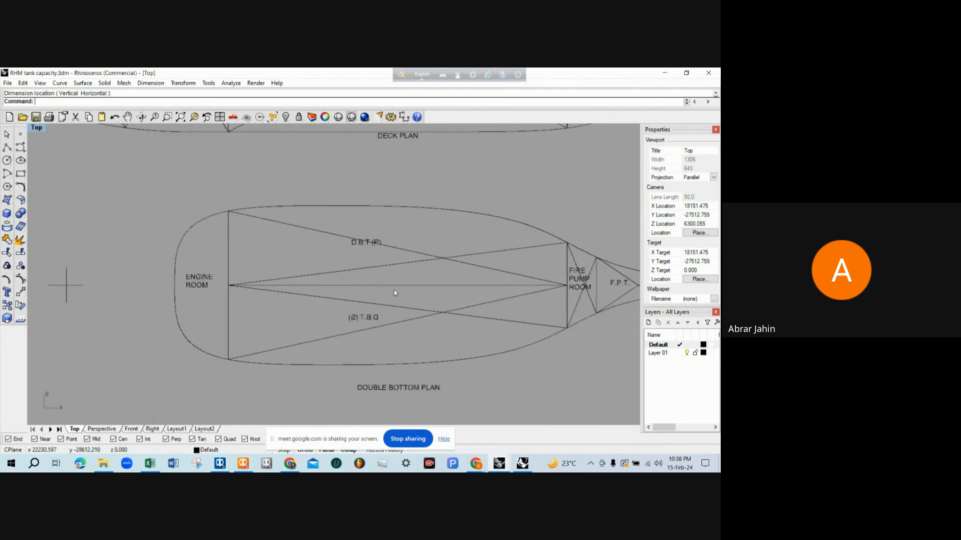
key("Escape")
scroll(393, 180, "down", 2)
left_click(399, 250)
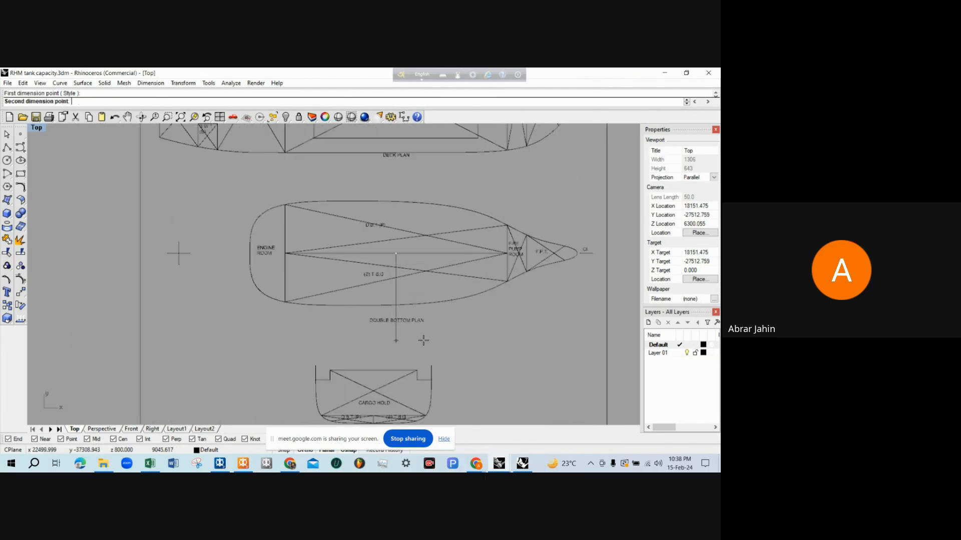
key("Escape")
Dimension the vertical height from the baseline to the D.B.T. top at the tank's aft end in the profile
scroll(426, 346, "down", 4)
scroll(387, 213, "up", 8)
scroll(347, 161, "up", 1)
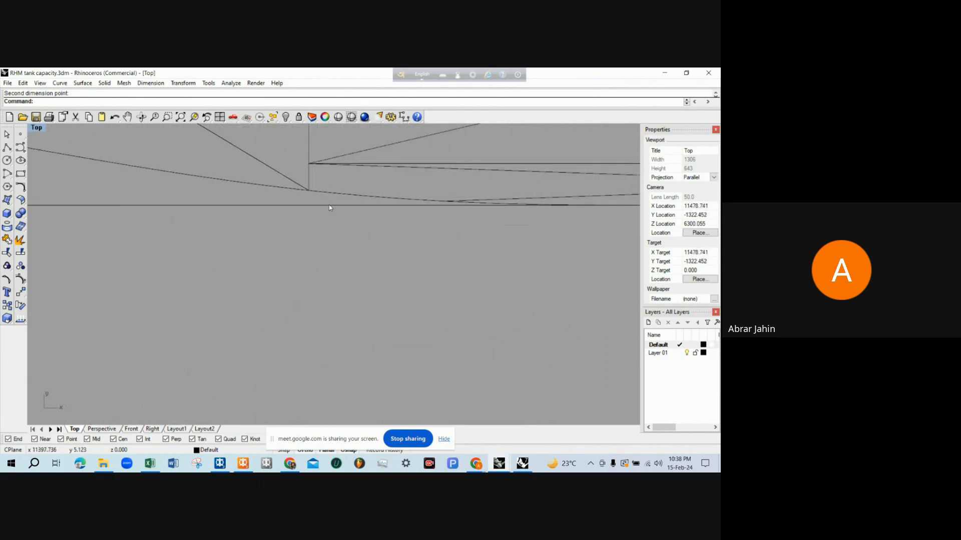
key("Return")
left_click(329, 205)
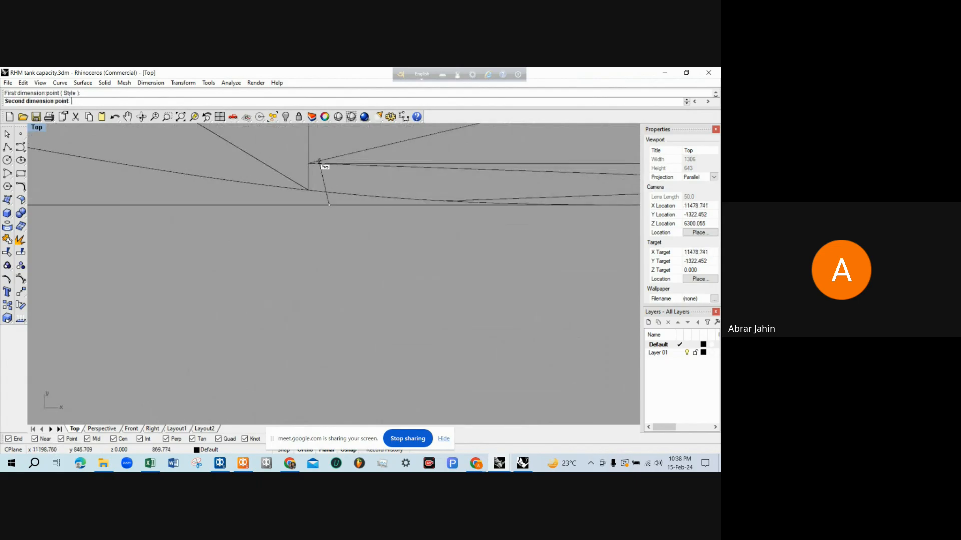
left_click(319, 162)
left_click(233, 183)
scroll(286, 260, "down", 3)
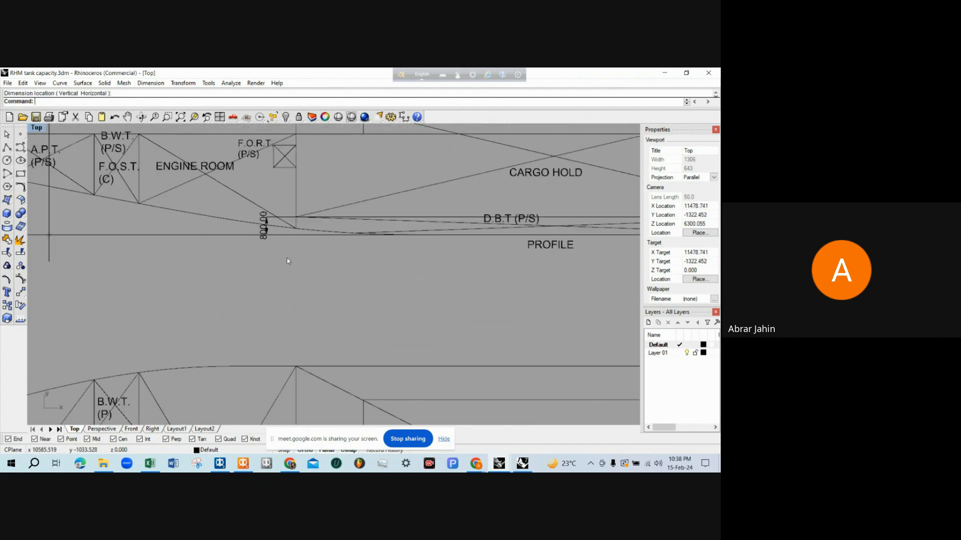
Review the D.B.T. dimensions in the profile and switch back to the MAXSURF Stability Room Definition table
scroll(287, 258, "down", 3)
scroll(288, 252, "up", 4)
scroll(290, 247, "down", 3)
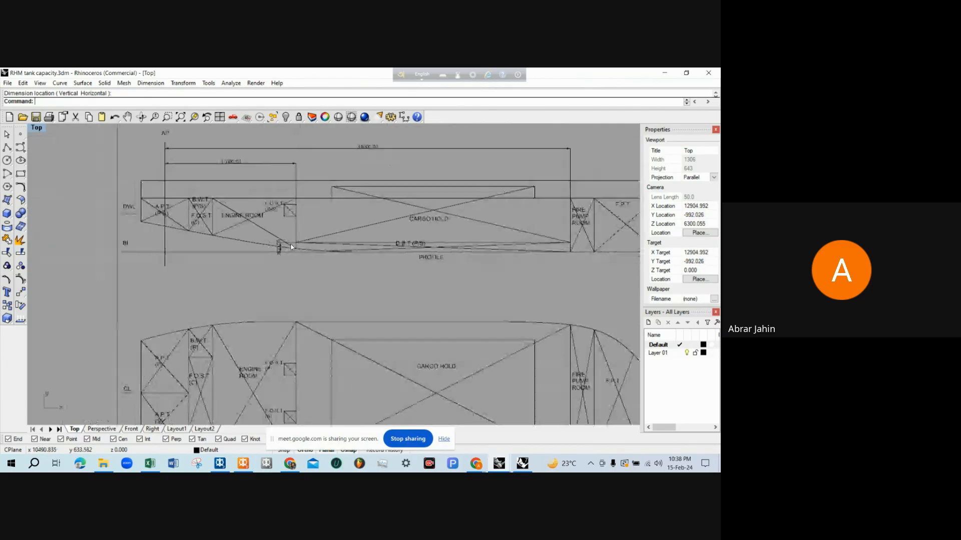
scroll(291, 247, "up", 2)
scroll(281, 270, "down", 2)
left_click(244, 465)
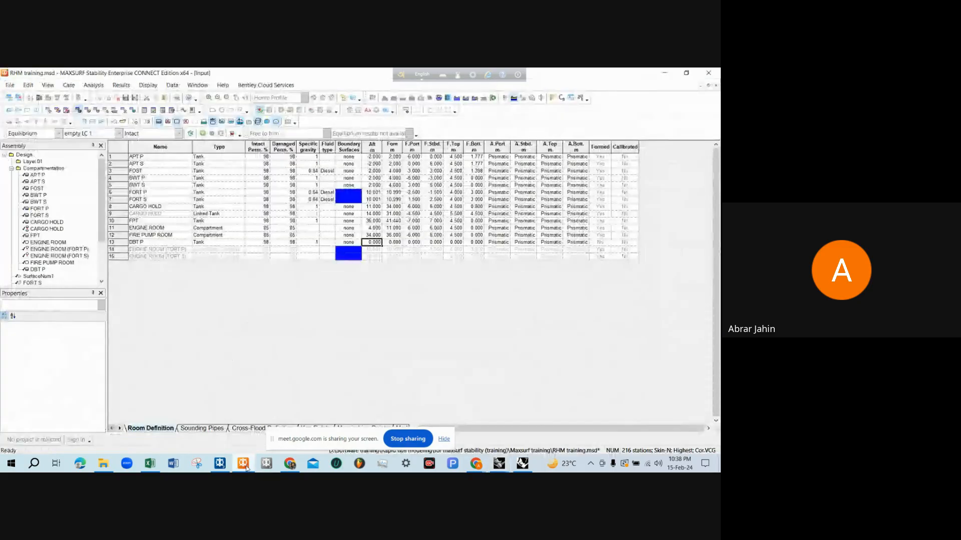
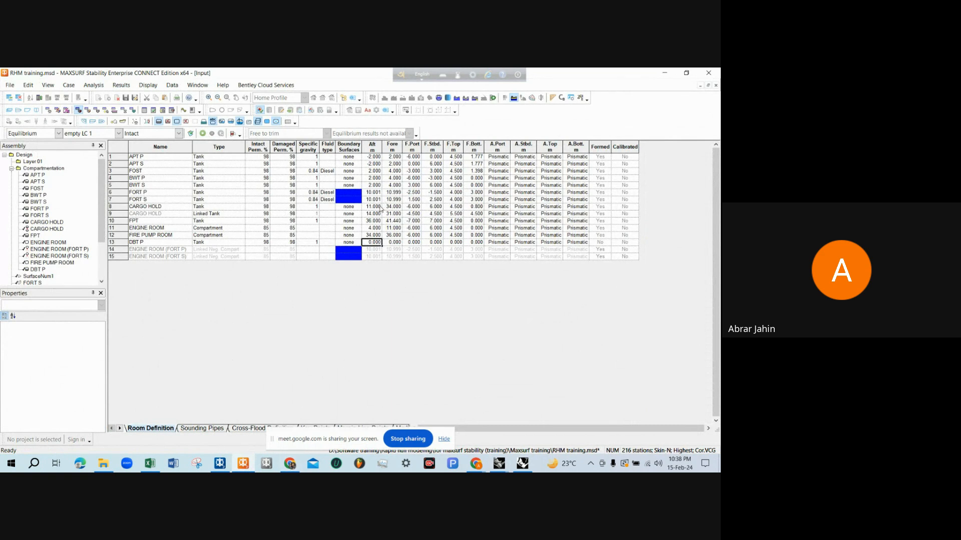
Copy the cargo hold's aft and fore limits, 11.000 and 34.000 m, into the DBT P row
left_click_drag(380, 207, 395, 208)
key("ctrl+c")
left_click(380, 243)
key("ctrl+v")
left_click(418, 244)
Switch to Rhinoceros to check the D.B.T. extents in the tank capacity drawing, and return to the MAXSURF Stability Room Definition table
left_click(499, 464)
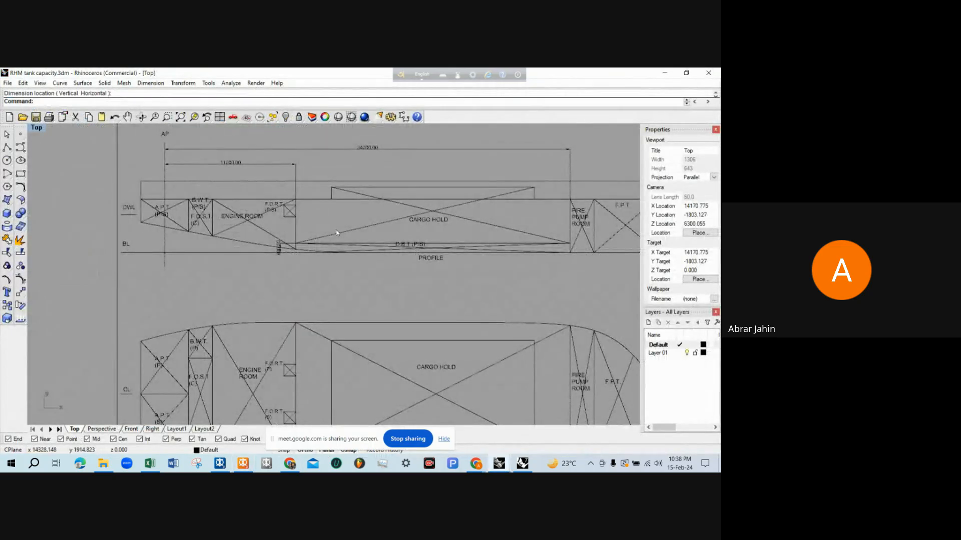
scroll(336, 261, "down", 10)
scroll(354, 368, "up", 10)
scroll(338, 362, "down", 6)
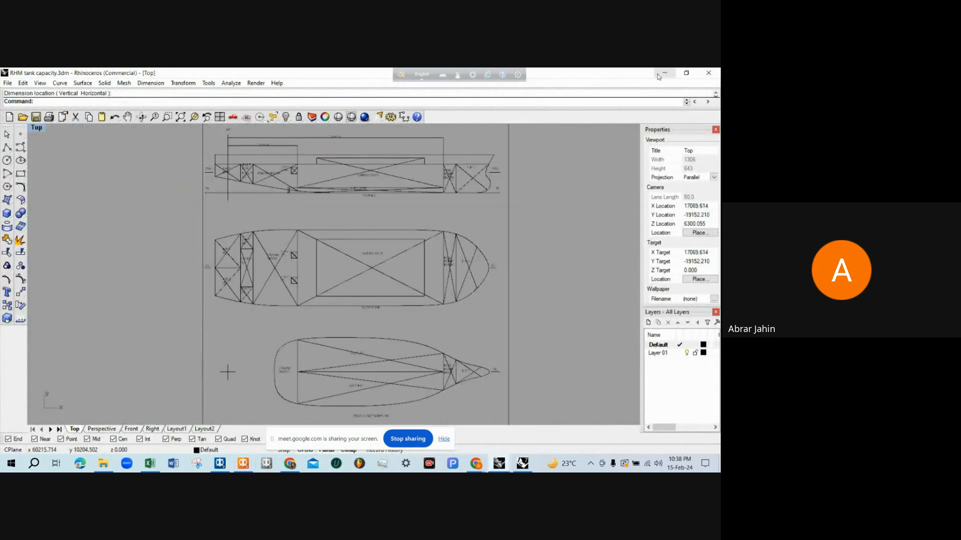
left_click(665, 73)
left_click(243, 465)
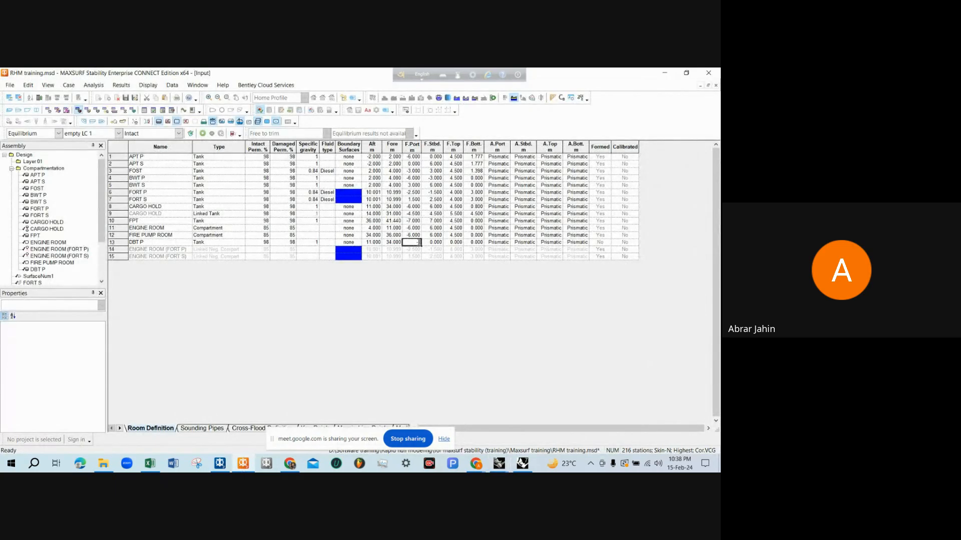
Set DBT P's forward port limit to -6 m and its forward top limit to 0.8 m
type("-6")
key("Tab")
key("Tab")
type(".8")
key("Tab")
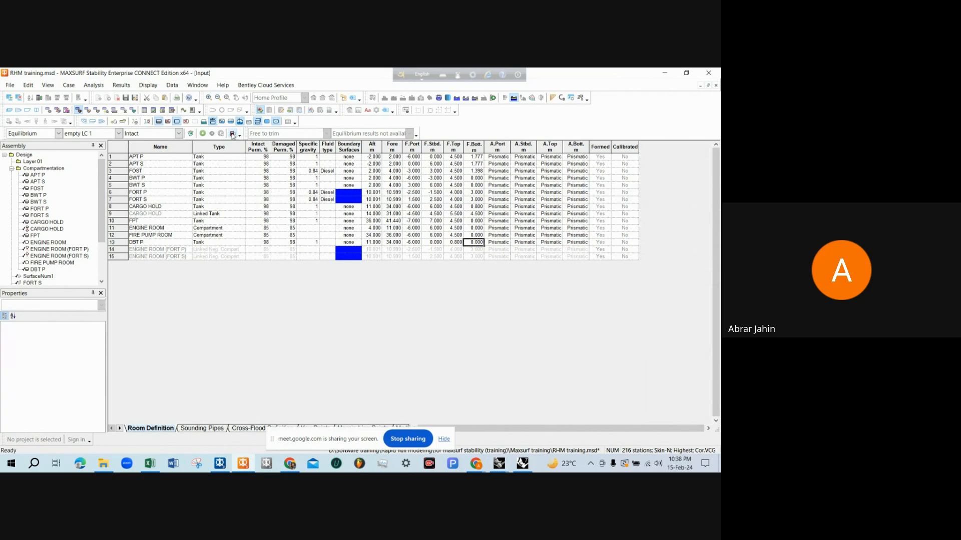
Display the model in perspective from below the hull and turn off the hull edges display
left_click(10, 111)
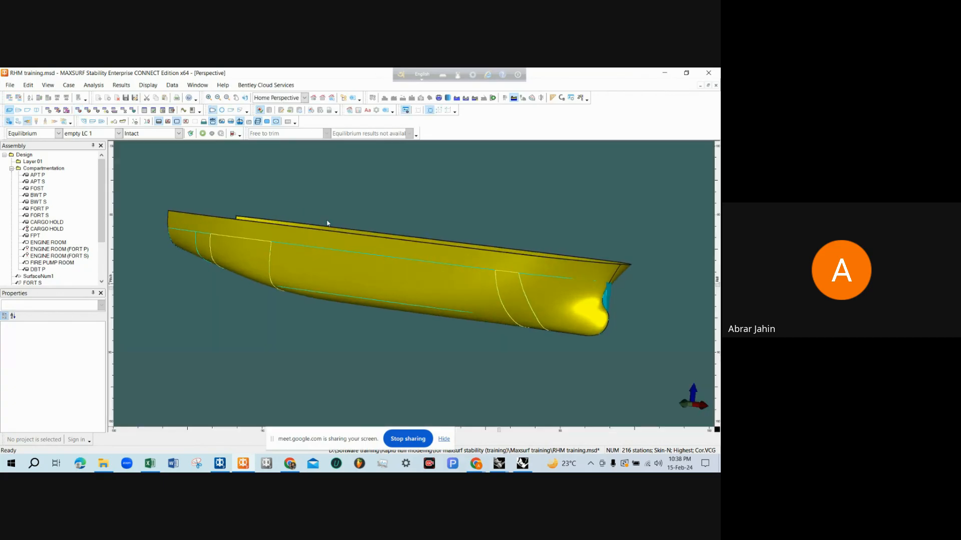
left_click_drag(328, 223, 321, 263)
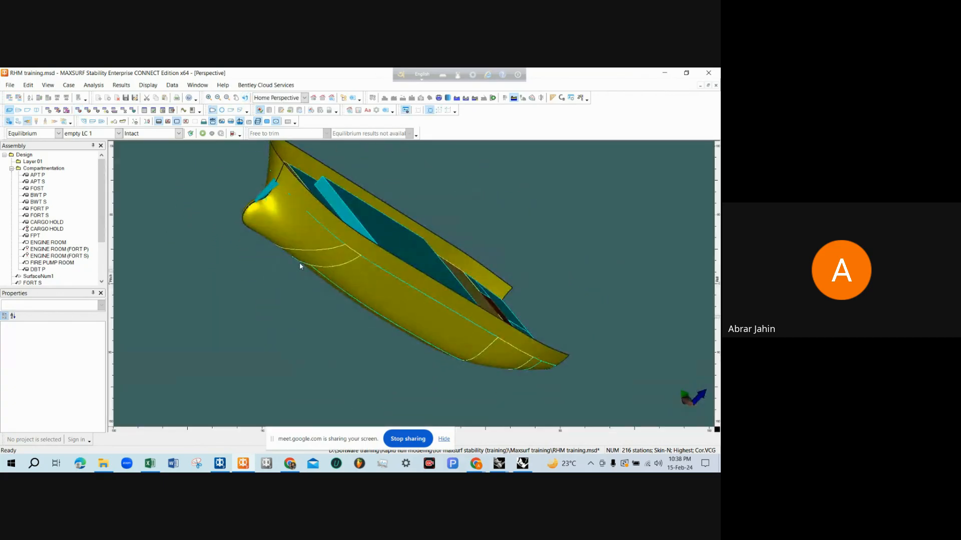
middle_click_drag(300, 266, 288, 183)
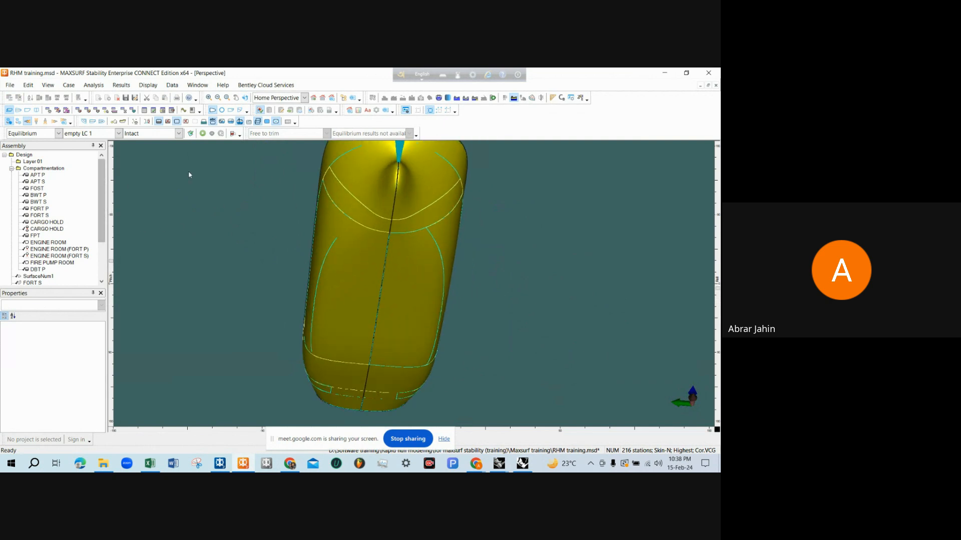
left_click(213, 113)
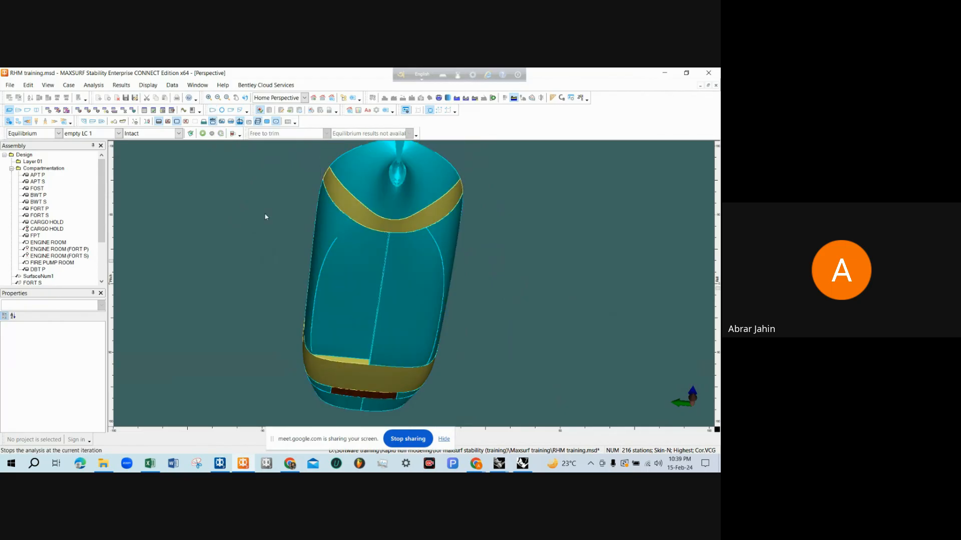
Inspect the compartments from below and select the DBT P tank to check its extent
scroll(354, 289, "down", 1)
middle_click_drag(354, 289, 492, 255)
scroll(319, 267, "up", 2)
left_click(325, 260)
left_click(488, 232)
left_click(356, 286)
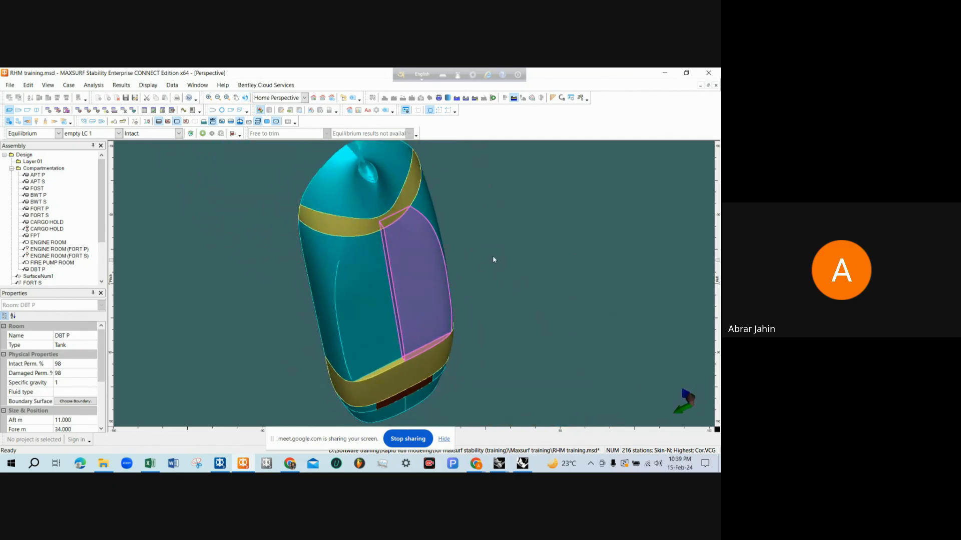
left_click(250, 156)
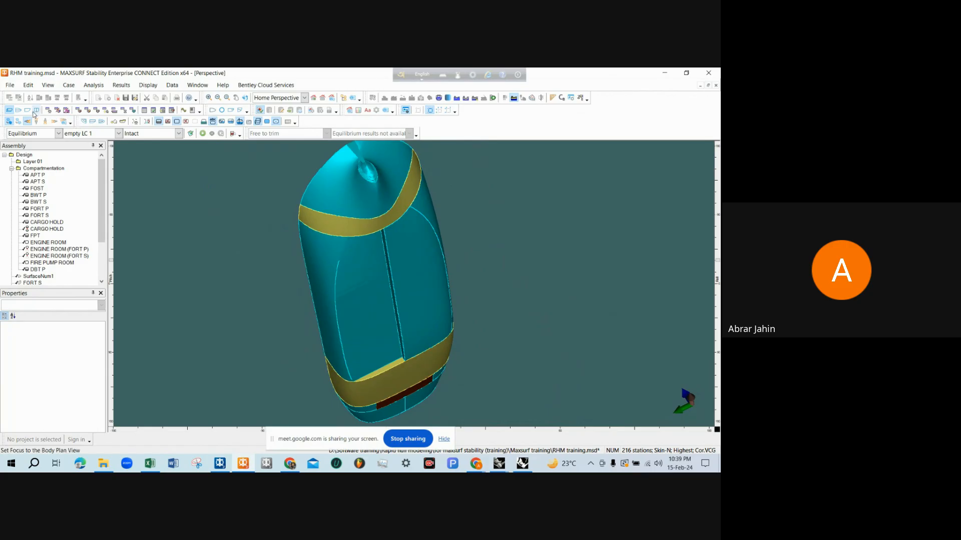
Add a new tank below DBT P in the Room Definition table and name it DBT S
left_click(81, 112)
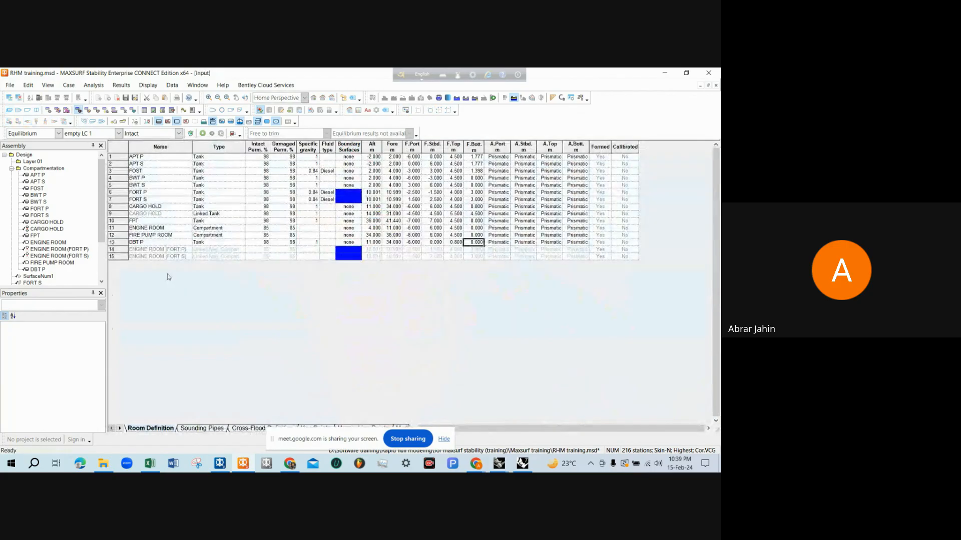
left_click(119, 247)
left_click(119, 243)
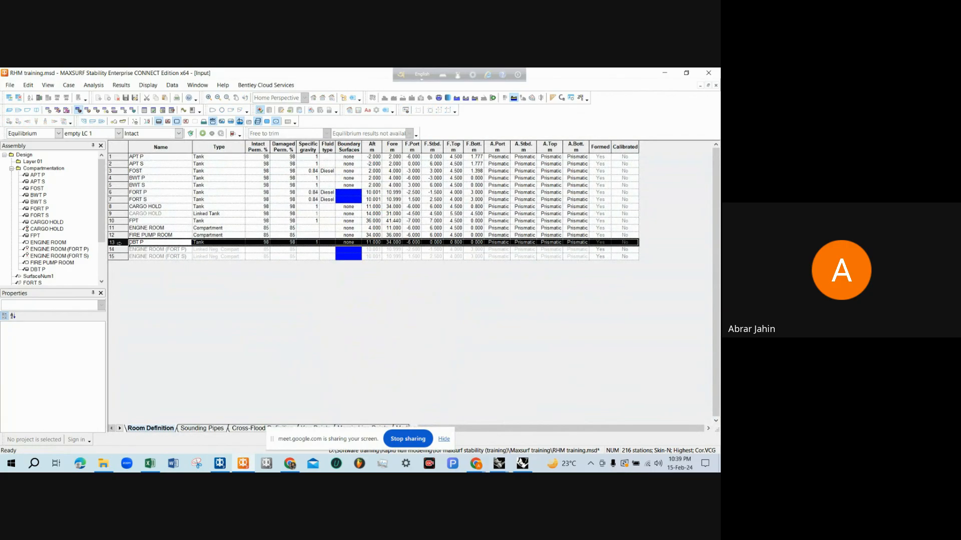
left_click(119, 248)
key("ctrl+a")
left_click(151, 249)
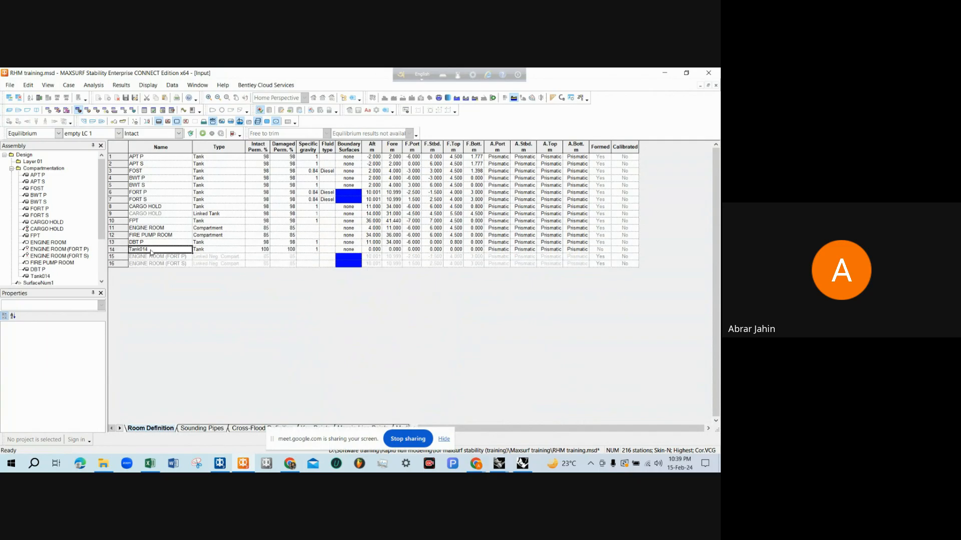
left_click(146, 239)
left_click(148, 244)
left_click(149, 249)
type("DBT P")
left_click(149, 249)
Set both the intact and damaged permeability of DBT S to 98%
left_click(251, 250)
type("98")
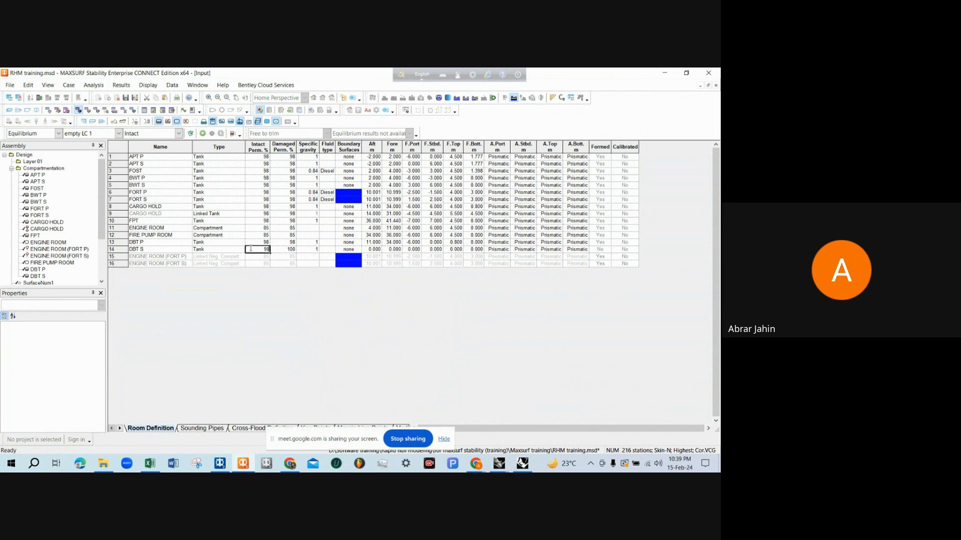
key("Tab")
type("98")
key("Tab")
key("Tab")
key("Tab")
key("Tab")
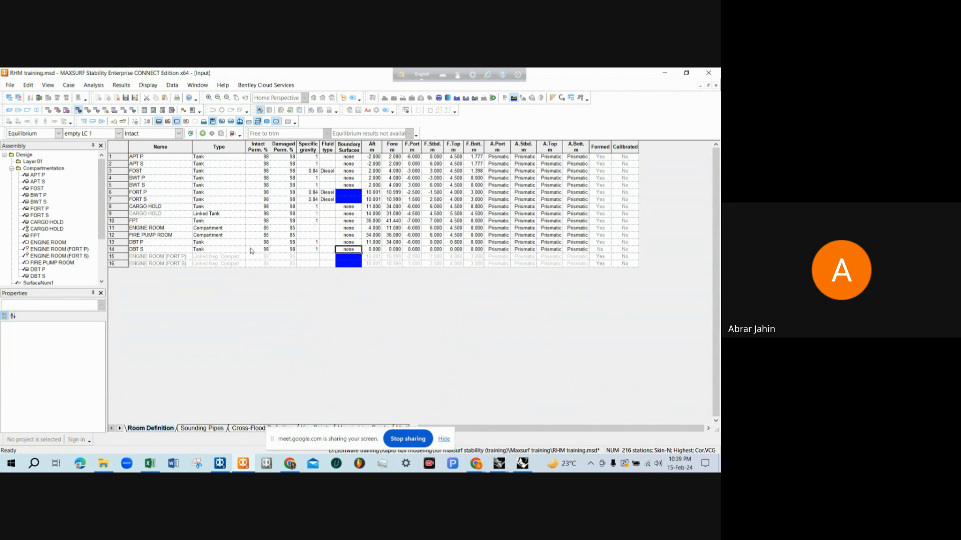
Copy DBT P's aft and fore limits, 11.000 and 34.000 m, into the DBT S row
left_click_drag(379, 244, 391, 244)
key("ctrl+c")
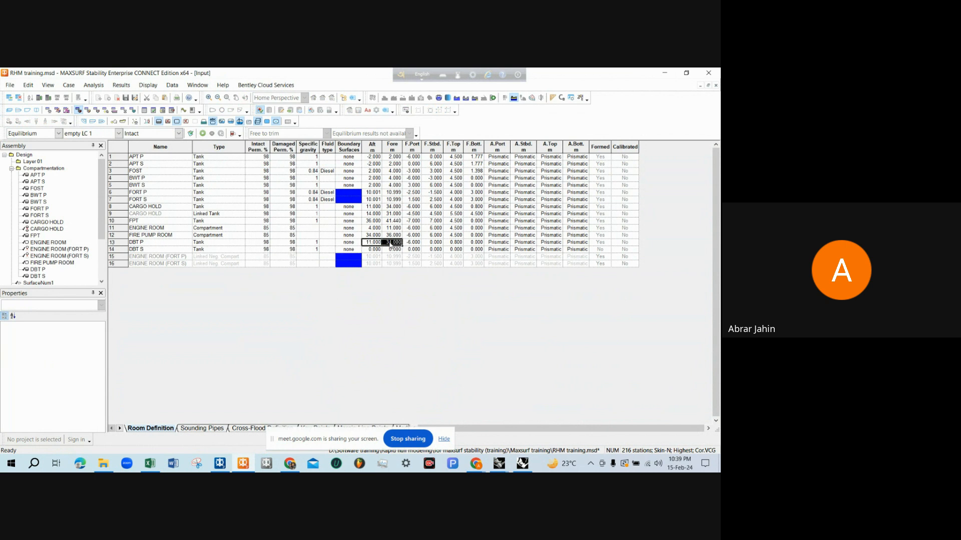
left_click(380, 250)
key("ctrl+v")
Set DBT S's forward starboard limit to 6 m and its forward top limit to 0.8 m
left_click(412, 251)
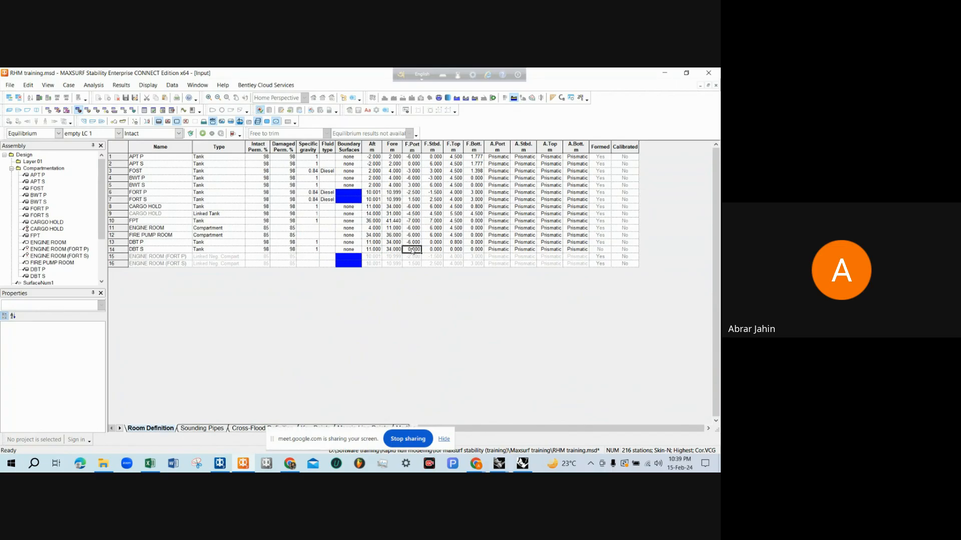
type("6")
key("Tab")
key("Tab")
type(".8")
key("Return")
Inspect the complete tank and compartment arrangement in the perspective view
left_click(9, 110)
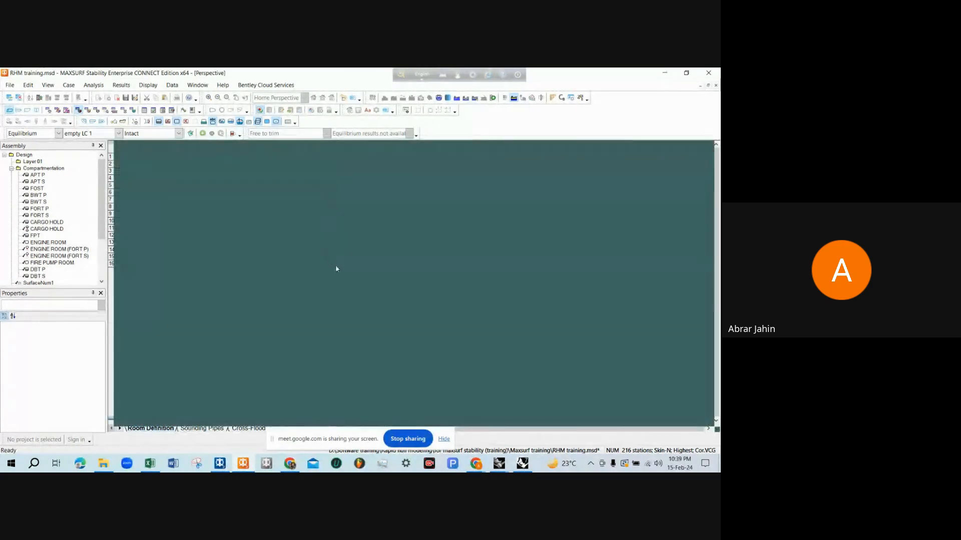
scroll(336, 267, "down", 3)
mouse_move(335, 267)
left_mouse_down()
mouse_move(407, 270)
mouse_move(349, 292)
mouse_move(359, 299)
mouse_move(311, 274)
mouse_move(454, 249)
mouse_move(500, 274)
left_mouse_up()
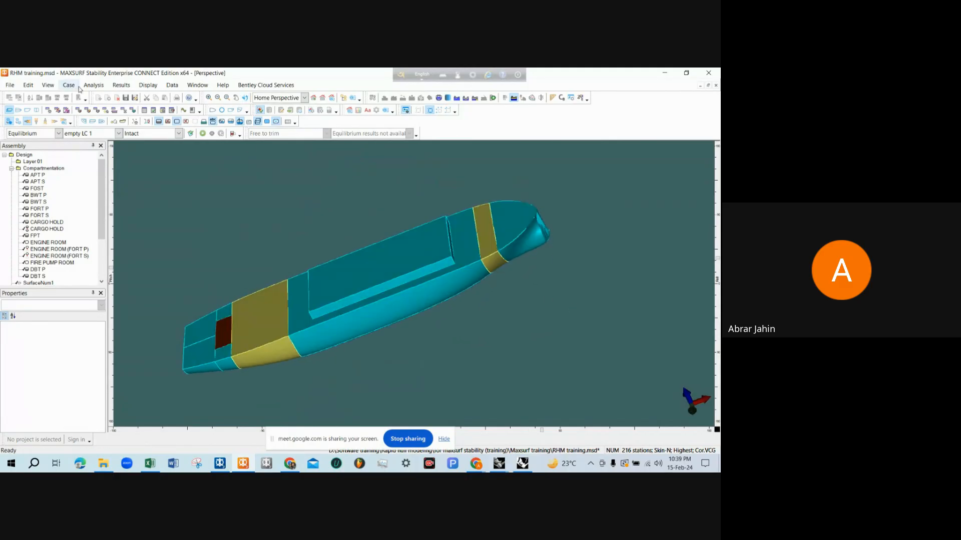
Save the RHM training design
left_click(10, 85)
mouse_move(28, 85)
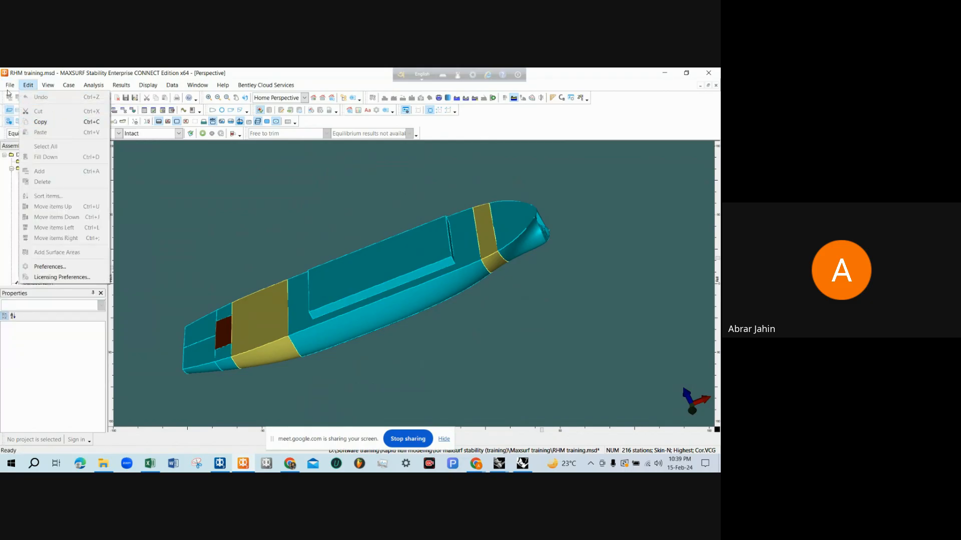
left_click(18, 134)
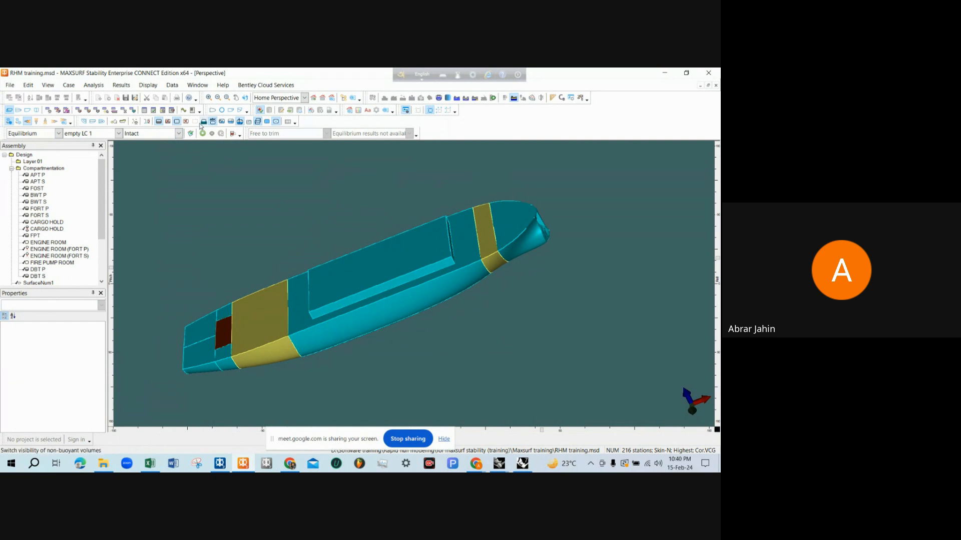
Save the room definition as Compartment.htk in the Maxsurf training folder
left_click(78, 110)
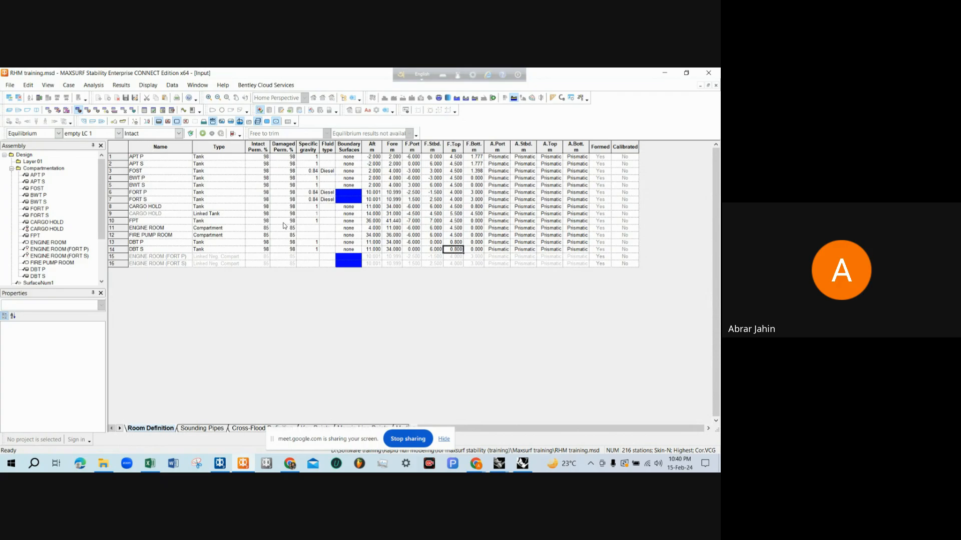
left_click(9, 86)
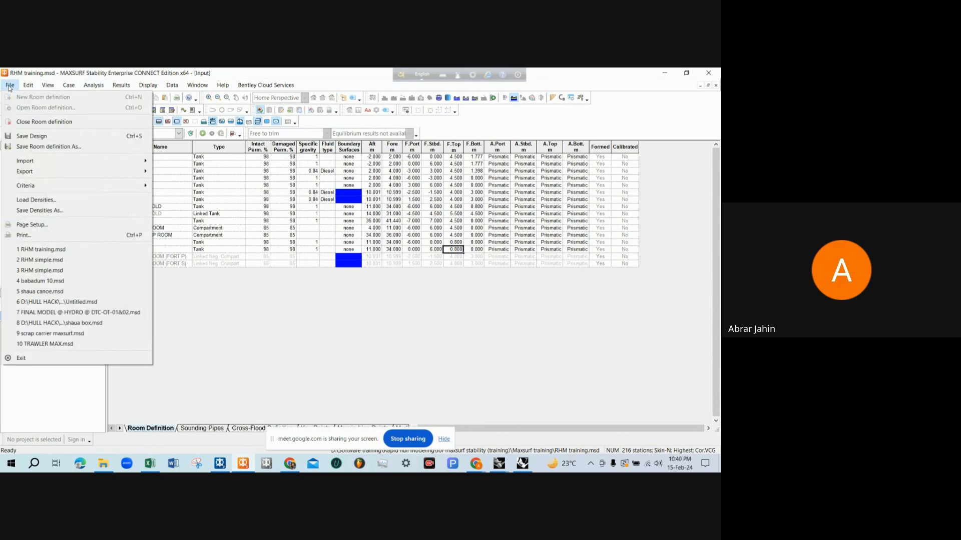
left_click(35, 150)
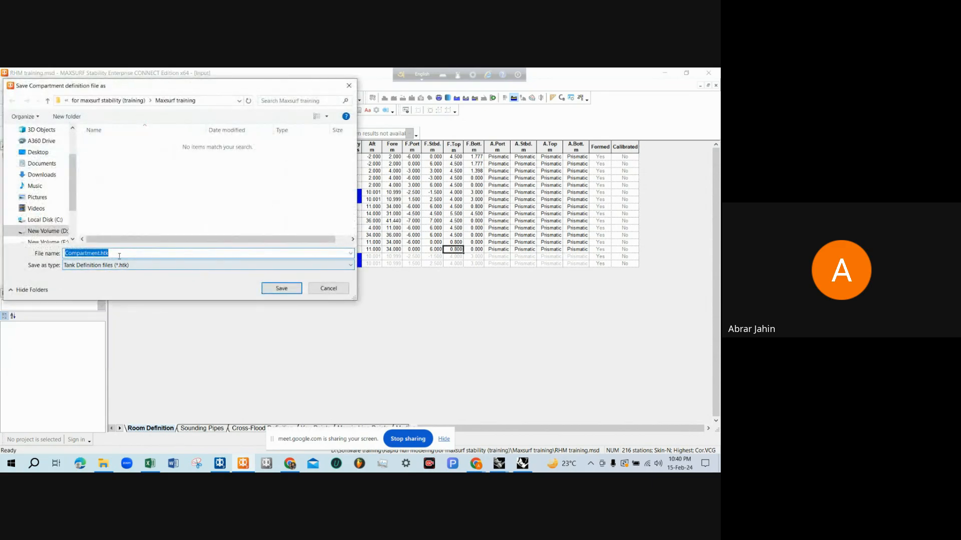
left_click(275, 289)
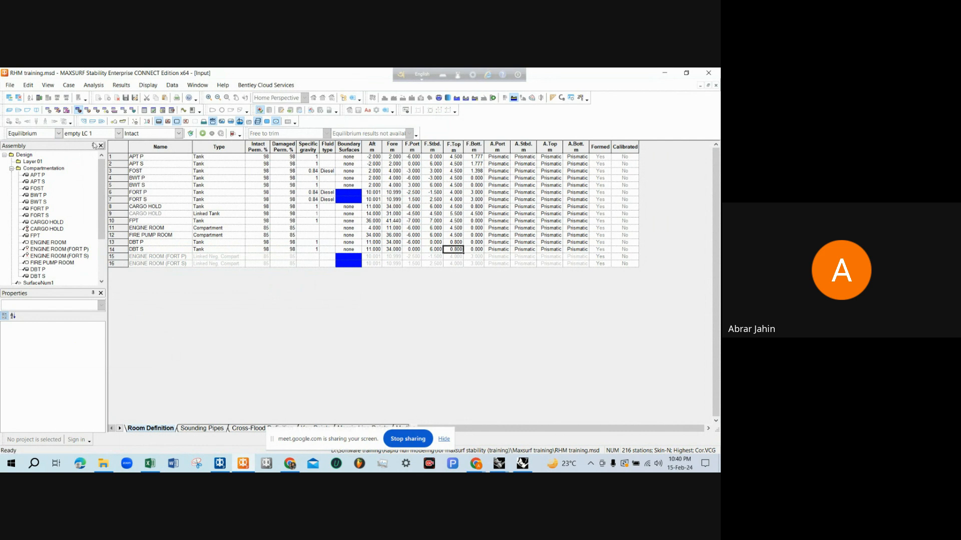
Close the room definition and display the hull surface without compartments in the perspective view
left_click(10, 86)
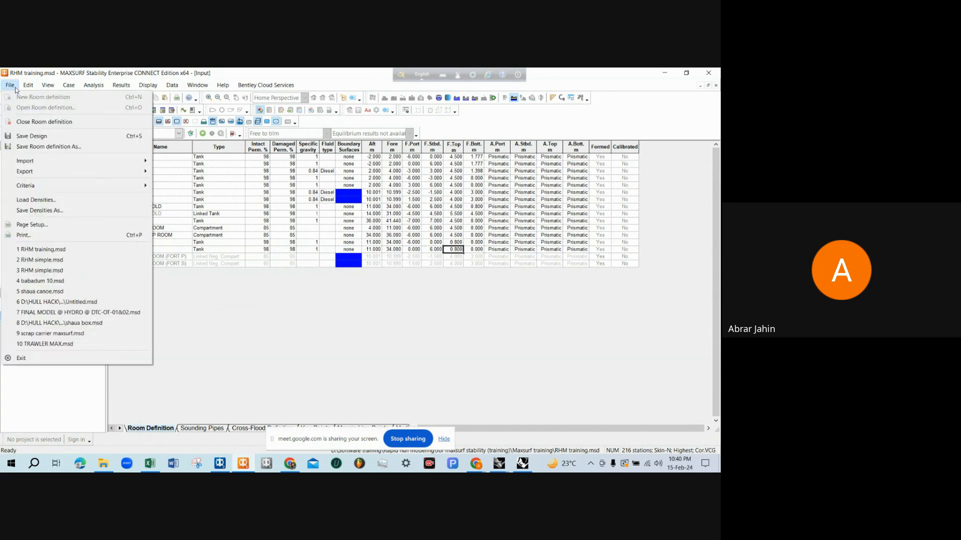
left_click(31, 123)
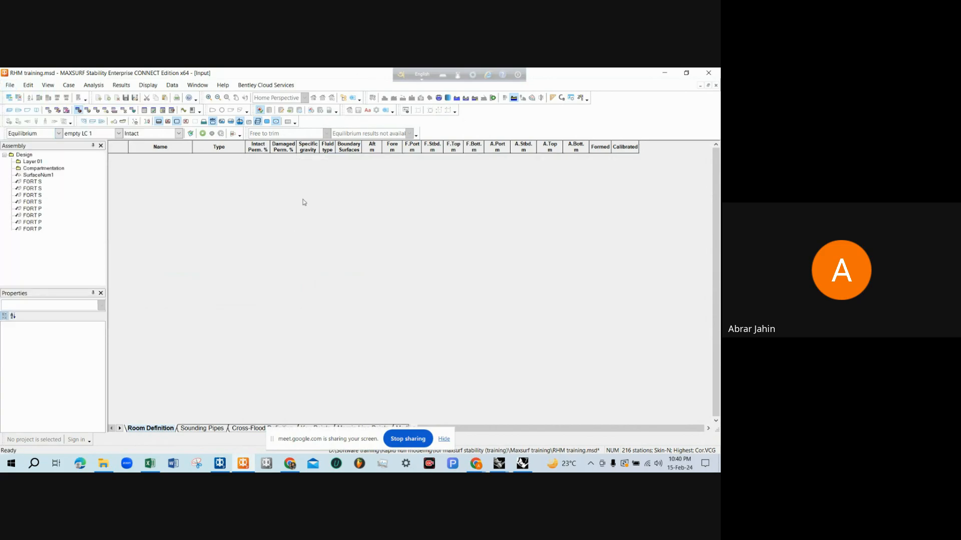
left_click(17, 108)
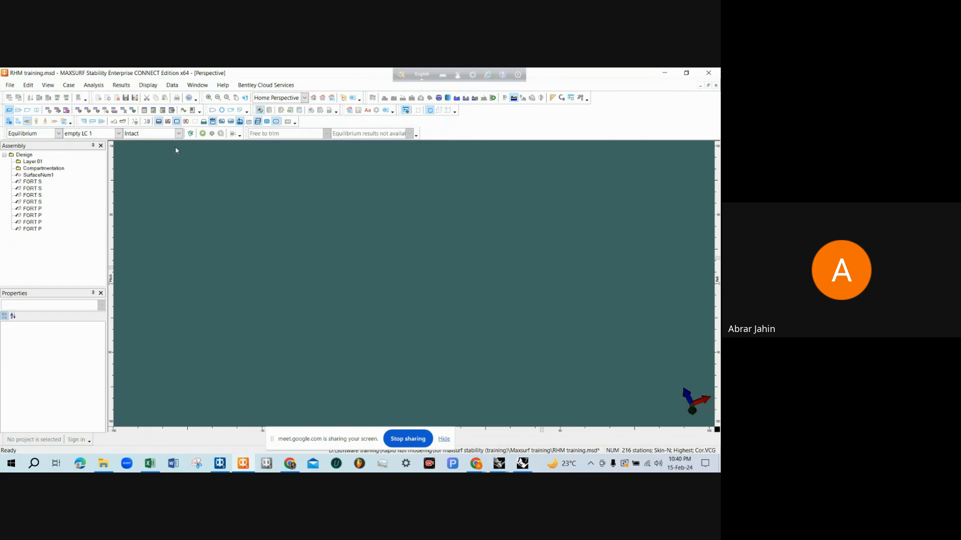
left_click(212, 109)
scroll(268, 241, "down", 1)
middle_click_drag(269, 247, 427, 231)
scroll(427, 231, "down", 1)
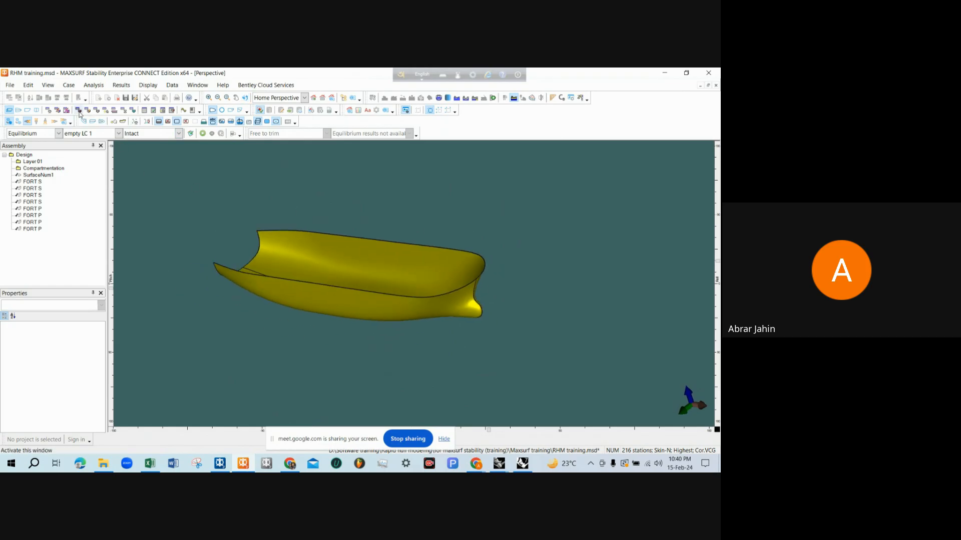
Open the saved room definition Compartment.htk and accept reforming the rooms
left_click(79, 114)
left_click(10, 87)
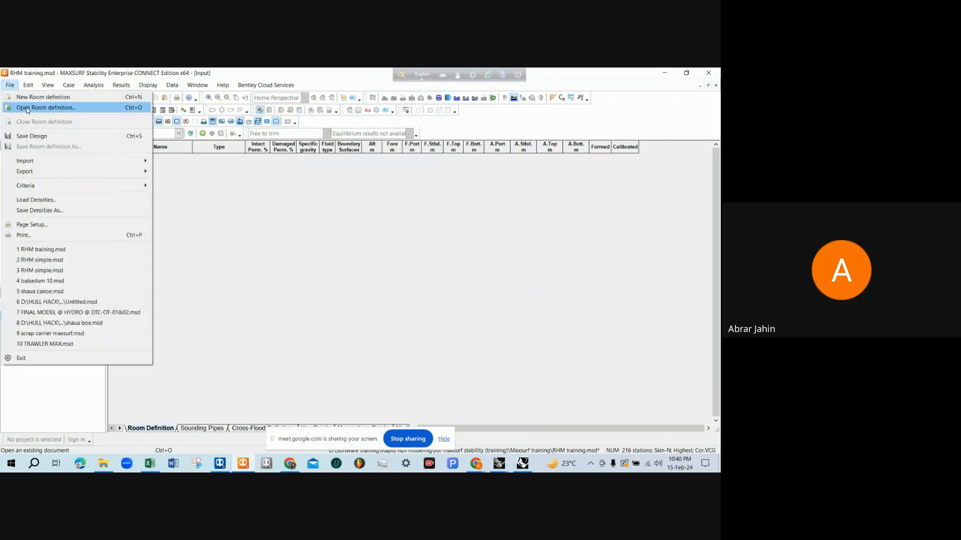
left_click(27, 108)
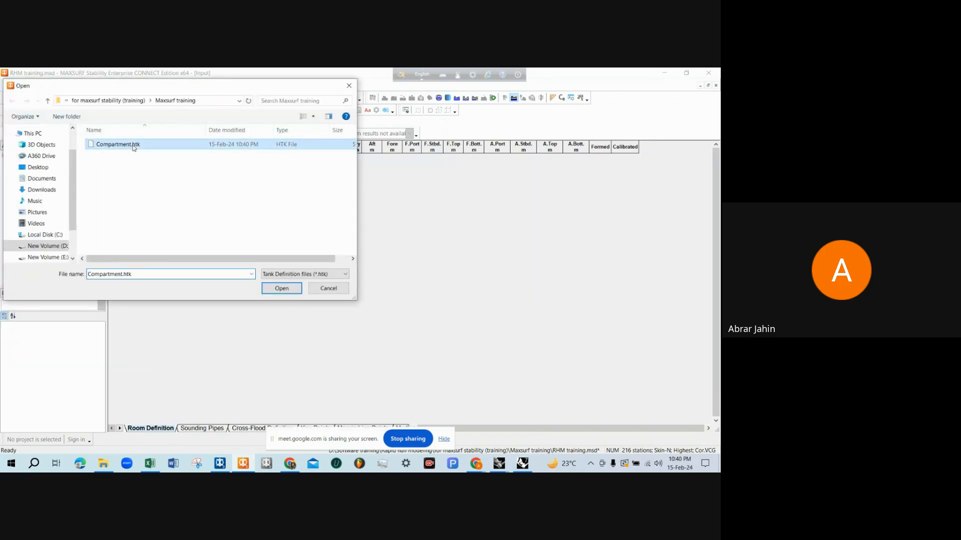
double_click(134, 146)
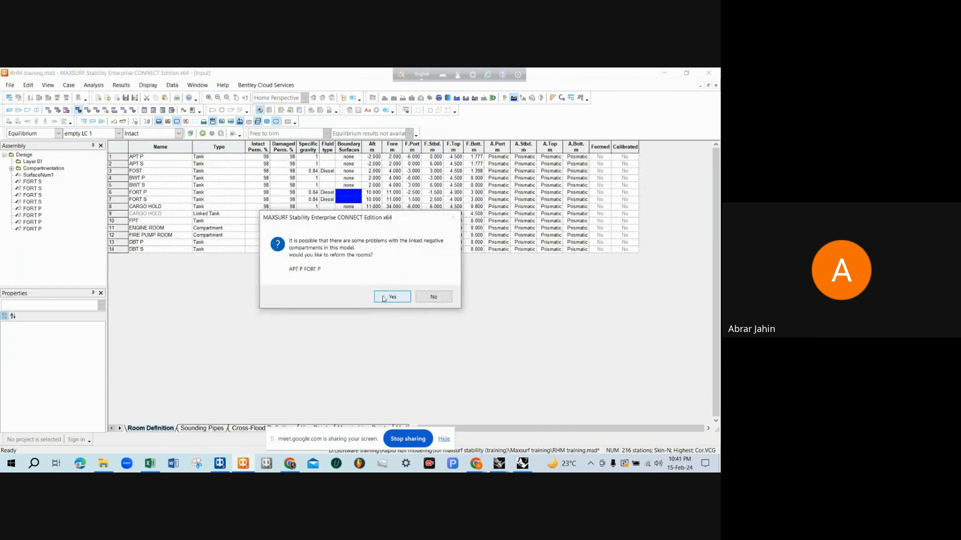
left_click(383, 298)
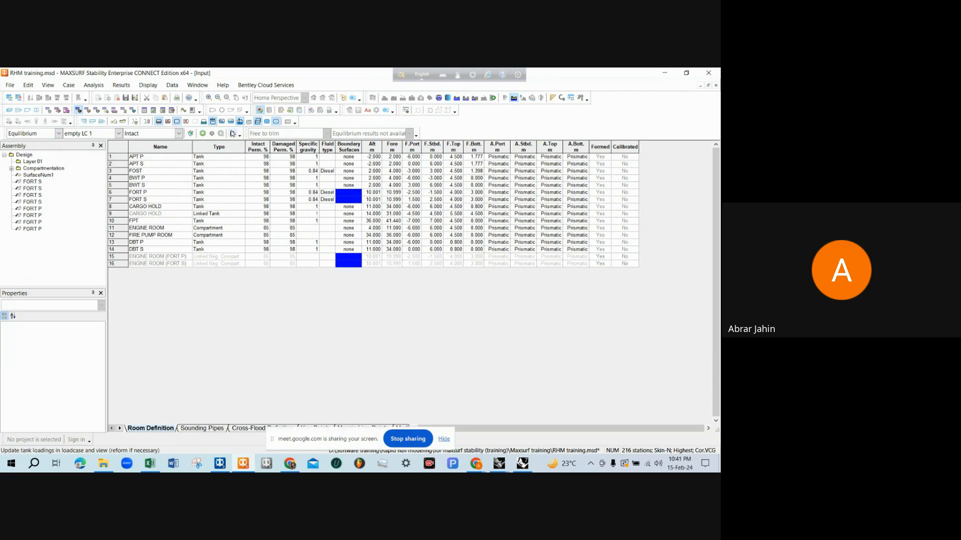
Display the reloaded compartments in perspective with the hull edges display turned off
left_click(10, 110)
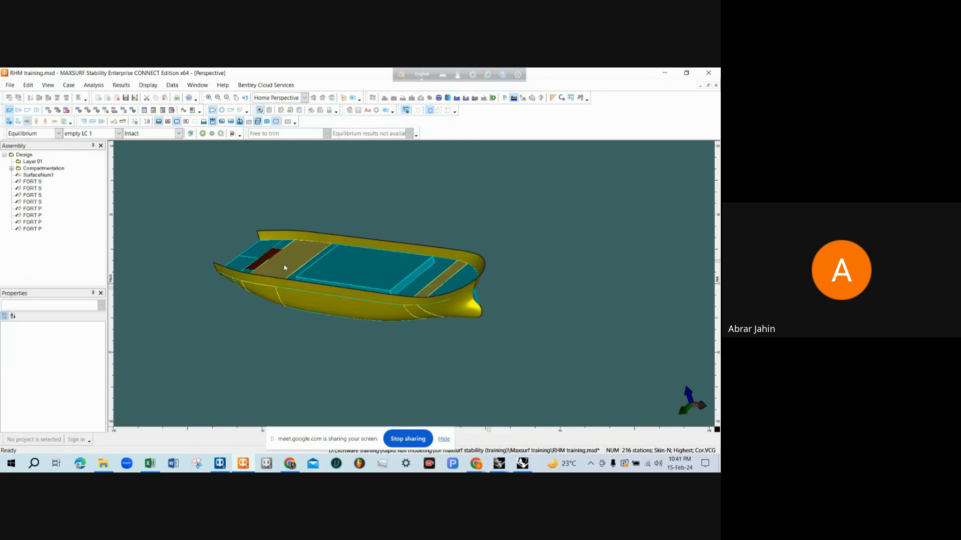
left_click(212, 111)
scroll(330, 277, "down", 3)
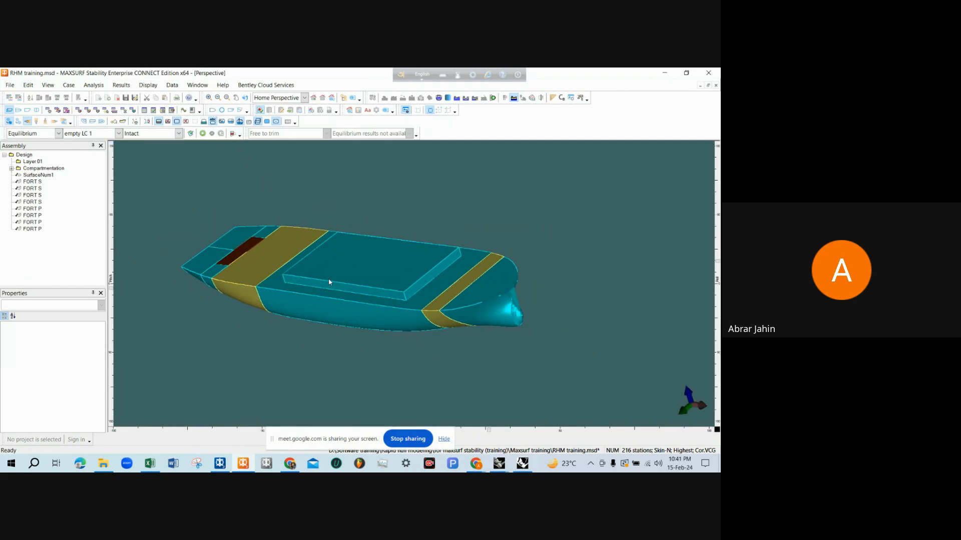
Save the RHM training design with its compartments and close MAXSURF Stability
left_click_drag(328, 280, 442, 275)
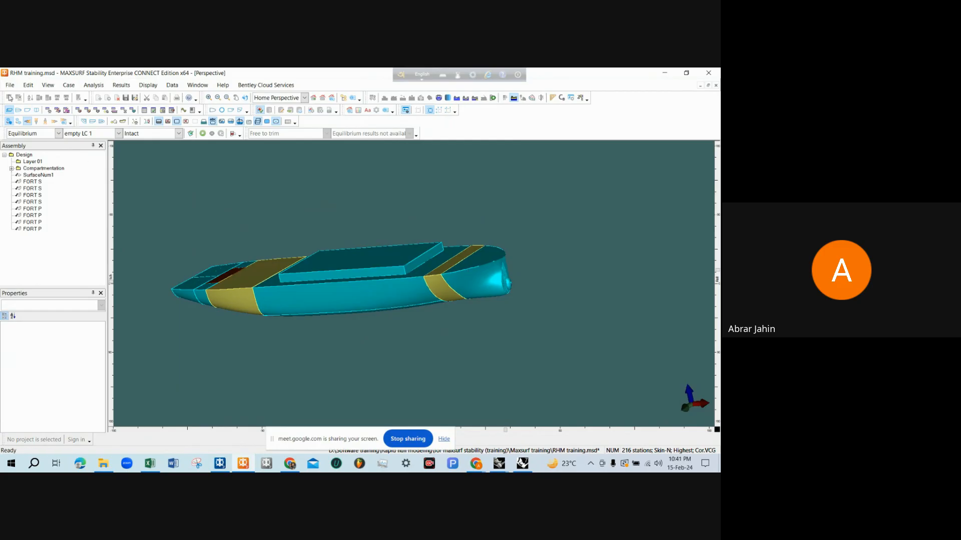
left_click(10, 85)
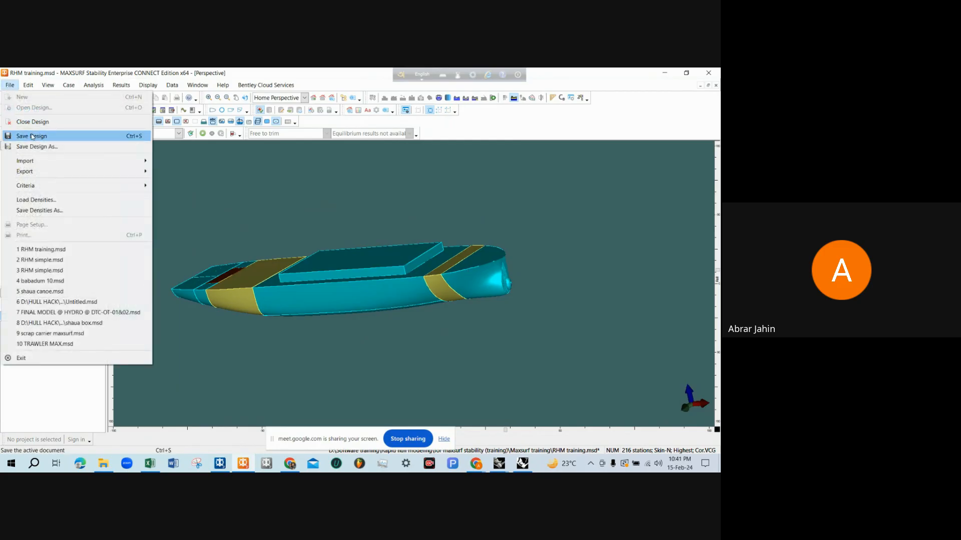
left_click(32, 136)
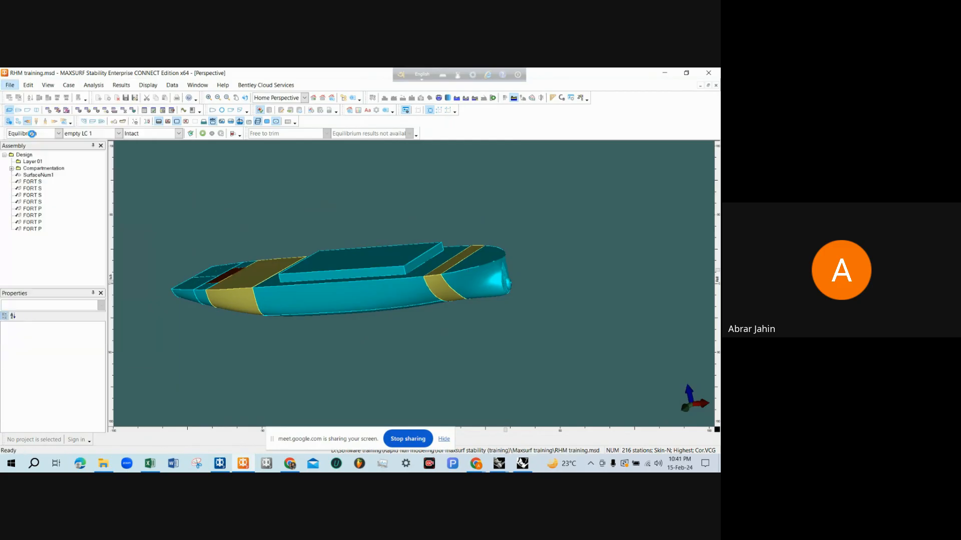
left_click(709, 74)
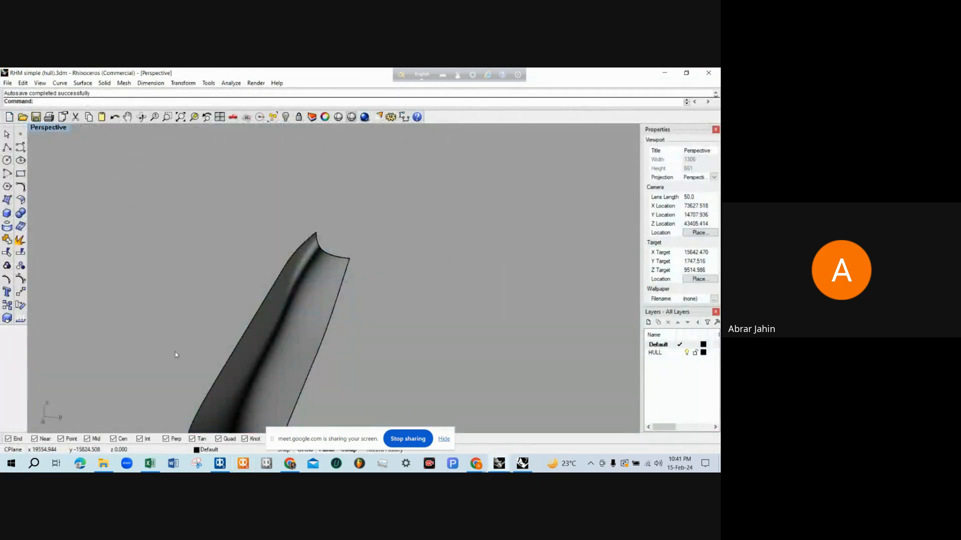
Open RHM training.hmd from the Maxsurf training folder in File Explorer, reading the existing data and sections without updating the geometry
left_click(103, 464)
double_click(180, 226)
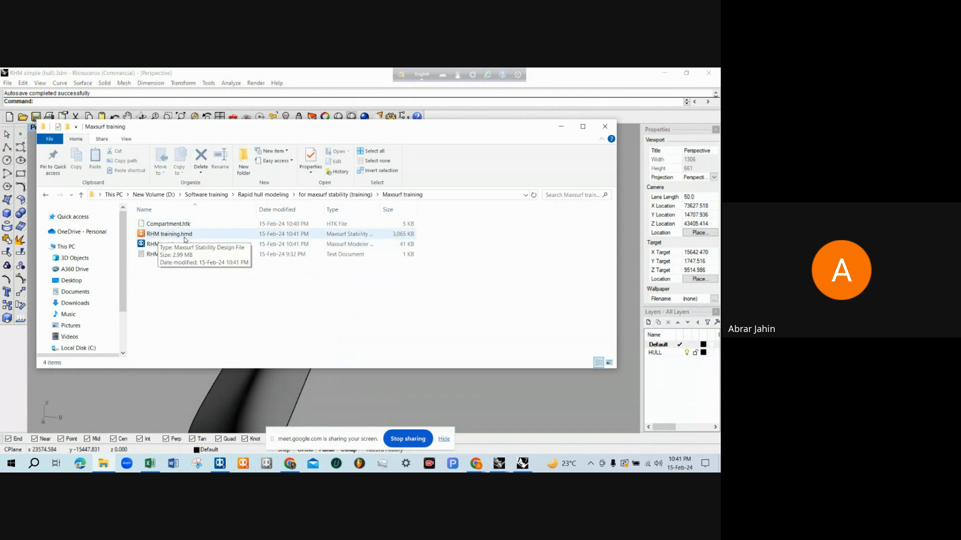
double_click(382, 209)
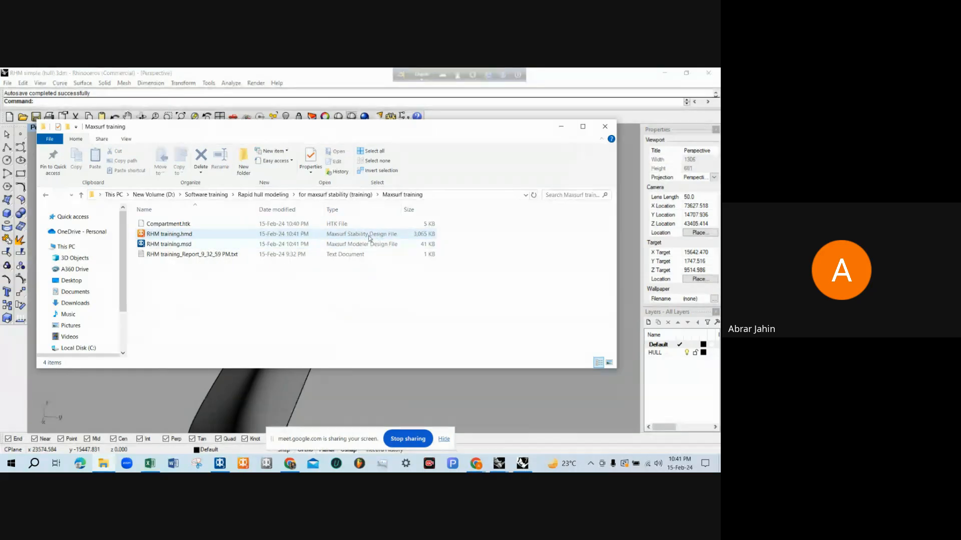
left_click(183, 238)
left_click(182, 244)
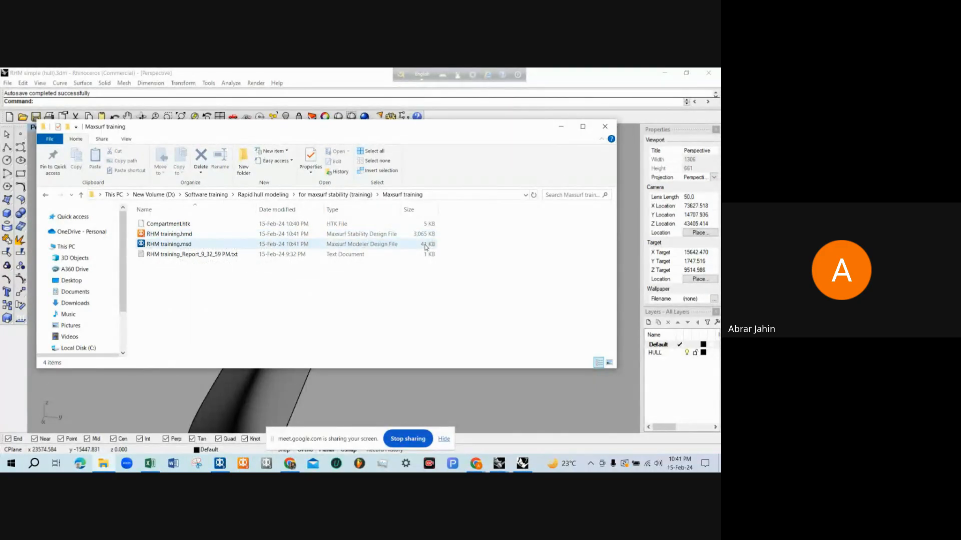
left_click(426, 237)
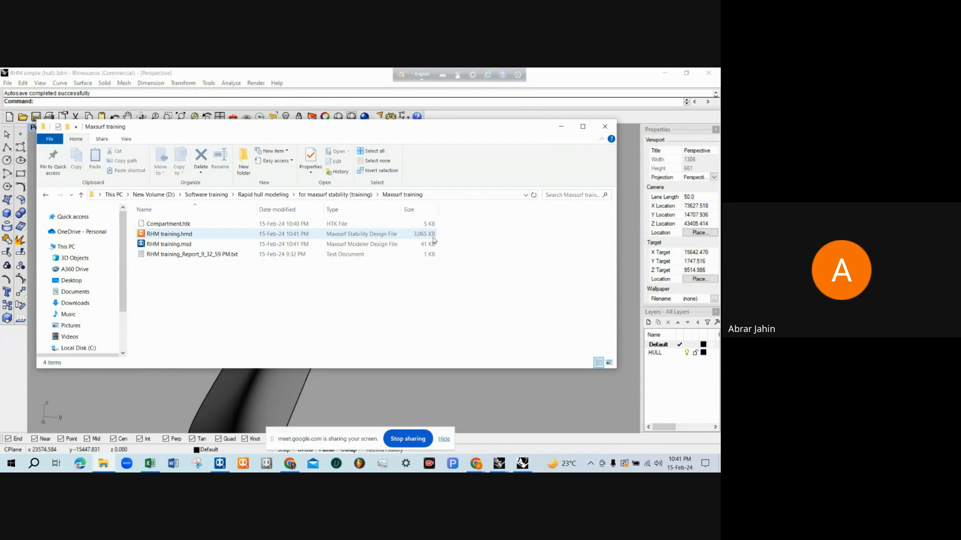
left_click(187, 238)
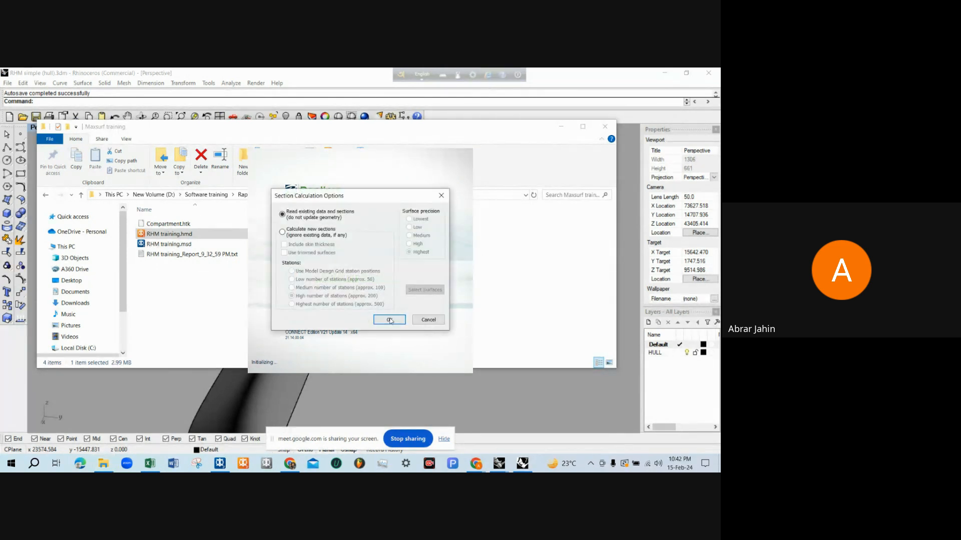
left_click(389, 319)
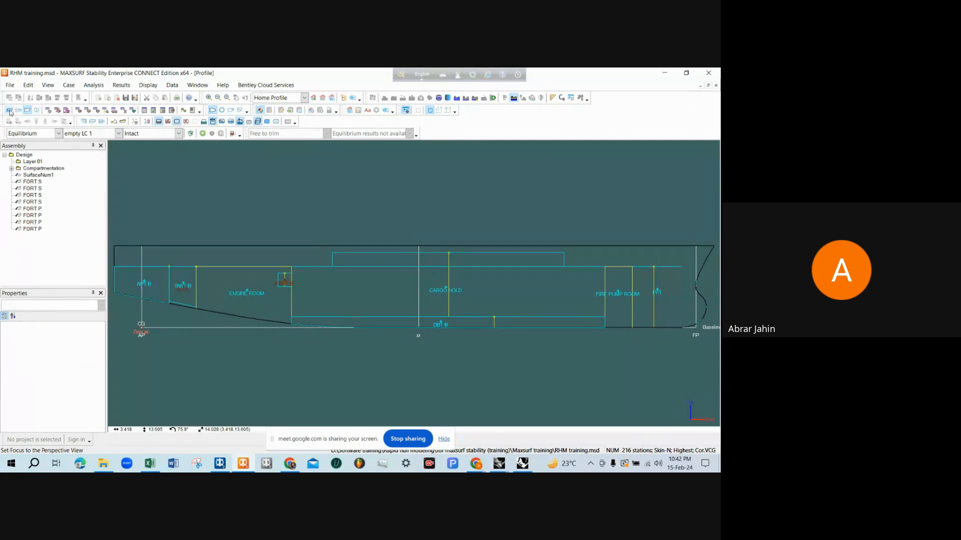
Check the RHM training design files in the Maxsurf training folder and inspect the reopened model's compartments in perspective from above
left_click(103, 464)
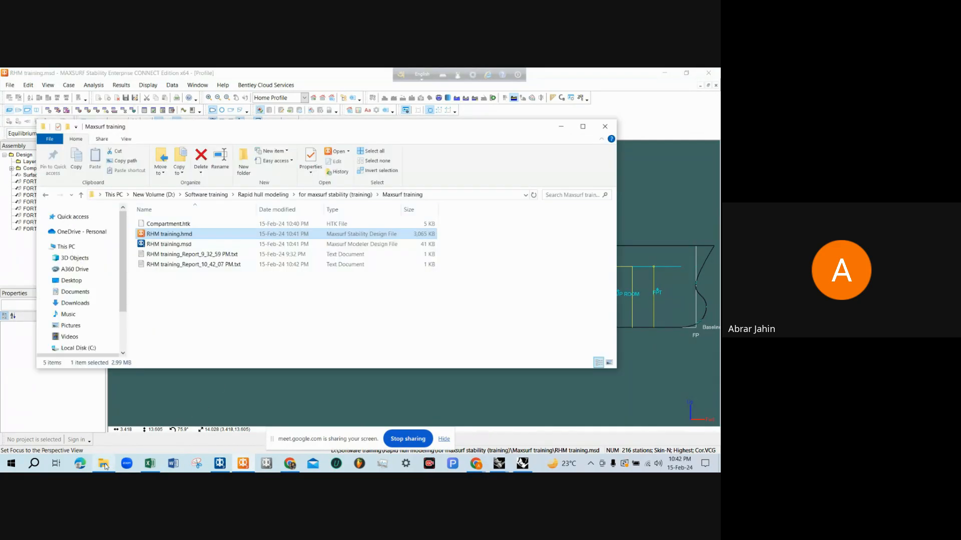
left_click(194, 244)
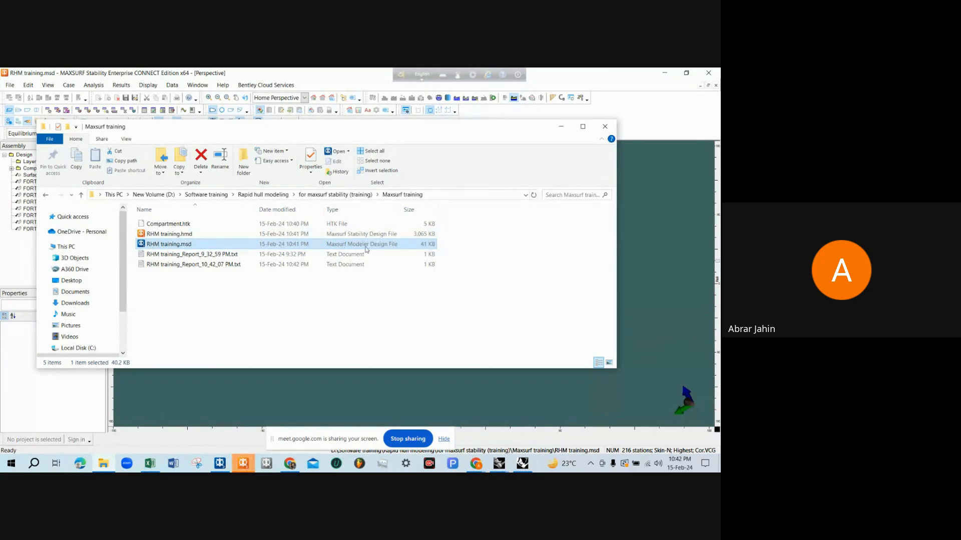
mouse_move(250, 455)
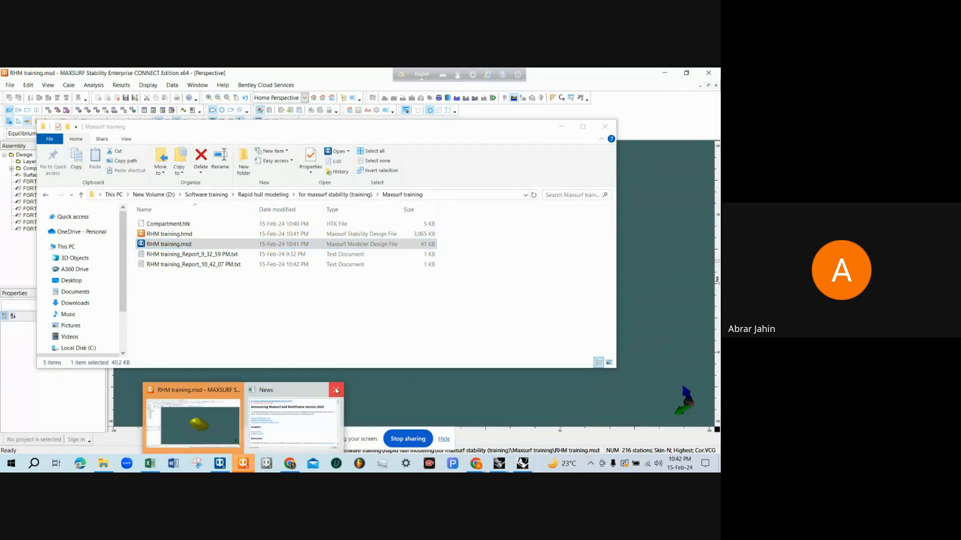
left_click(256, 422)
middle_click_drag(302, 245, 521, 322)
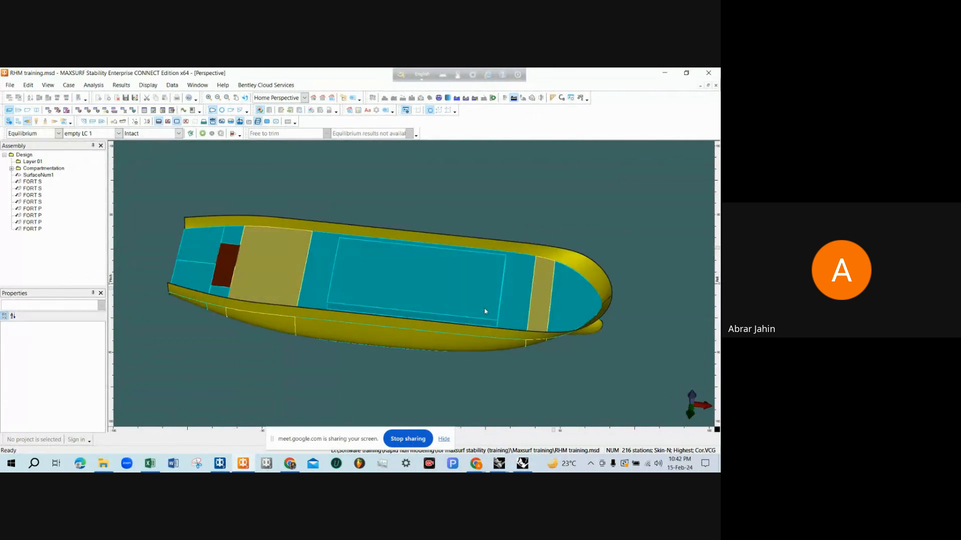
Switch to the Google Meet call in Chrome and stop sharing the screen
mouse_move(476, 463)
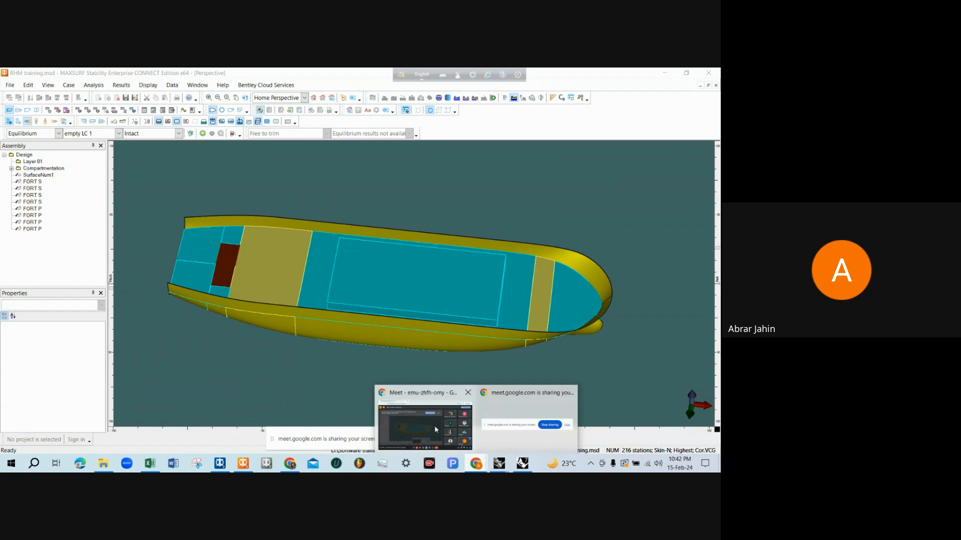
left_click(434, 425)
left_click(410, 439)
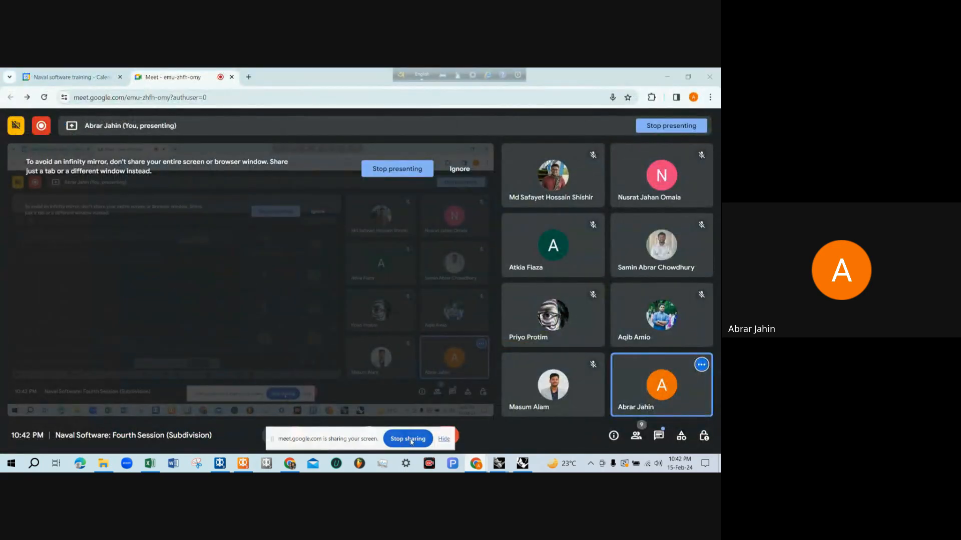